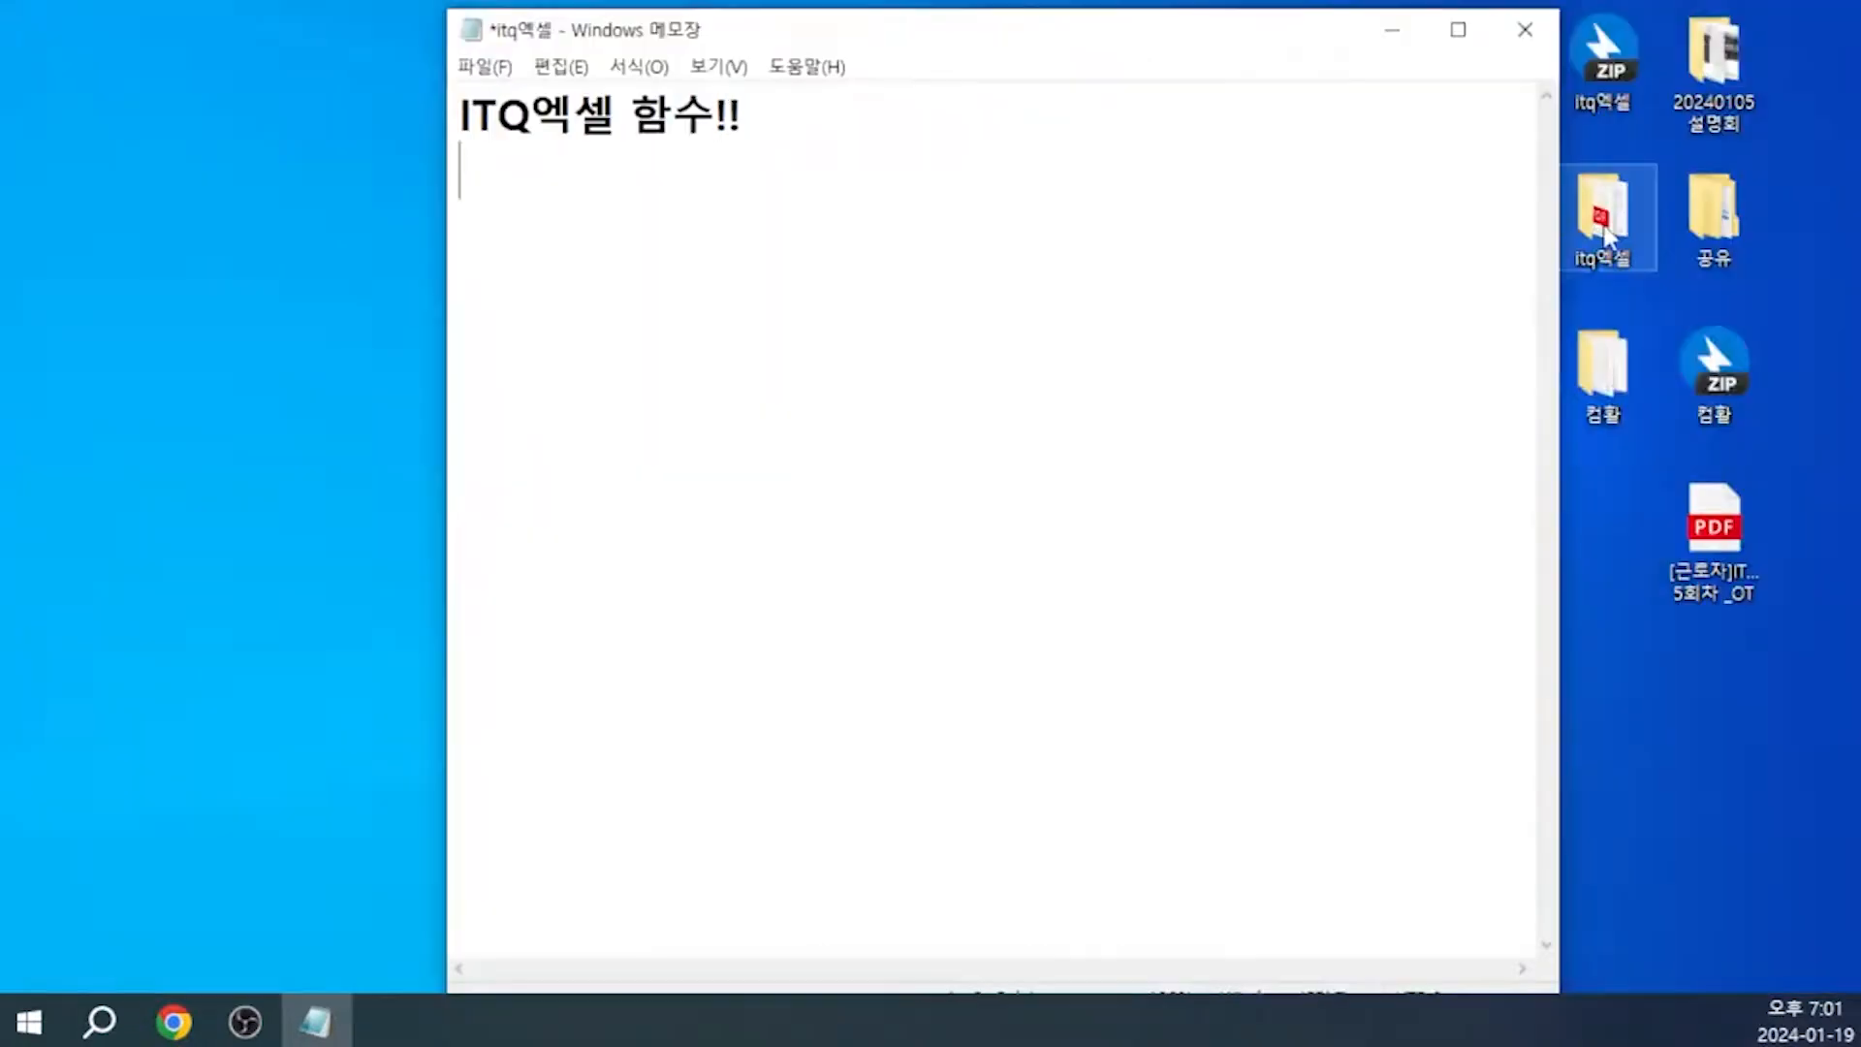
# Open the Chapter03 workbook from the "Part 1 시험 유형 따라하기" folder inside the desktop folder itq엑셀
pyautogui.click(1604, 233)
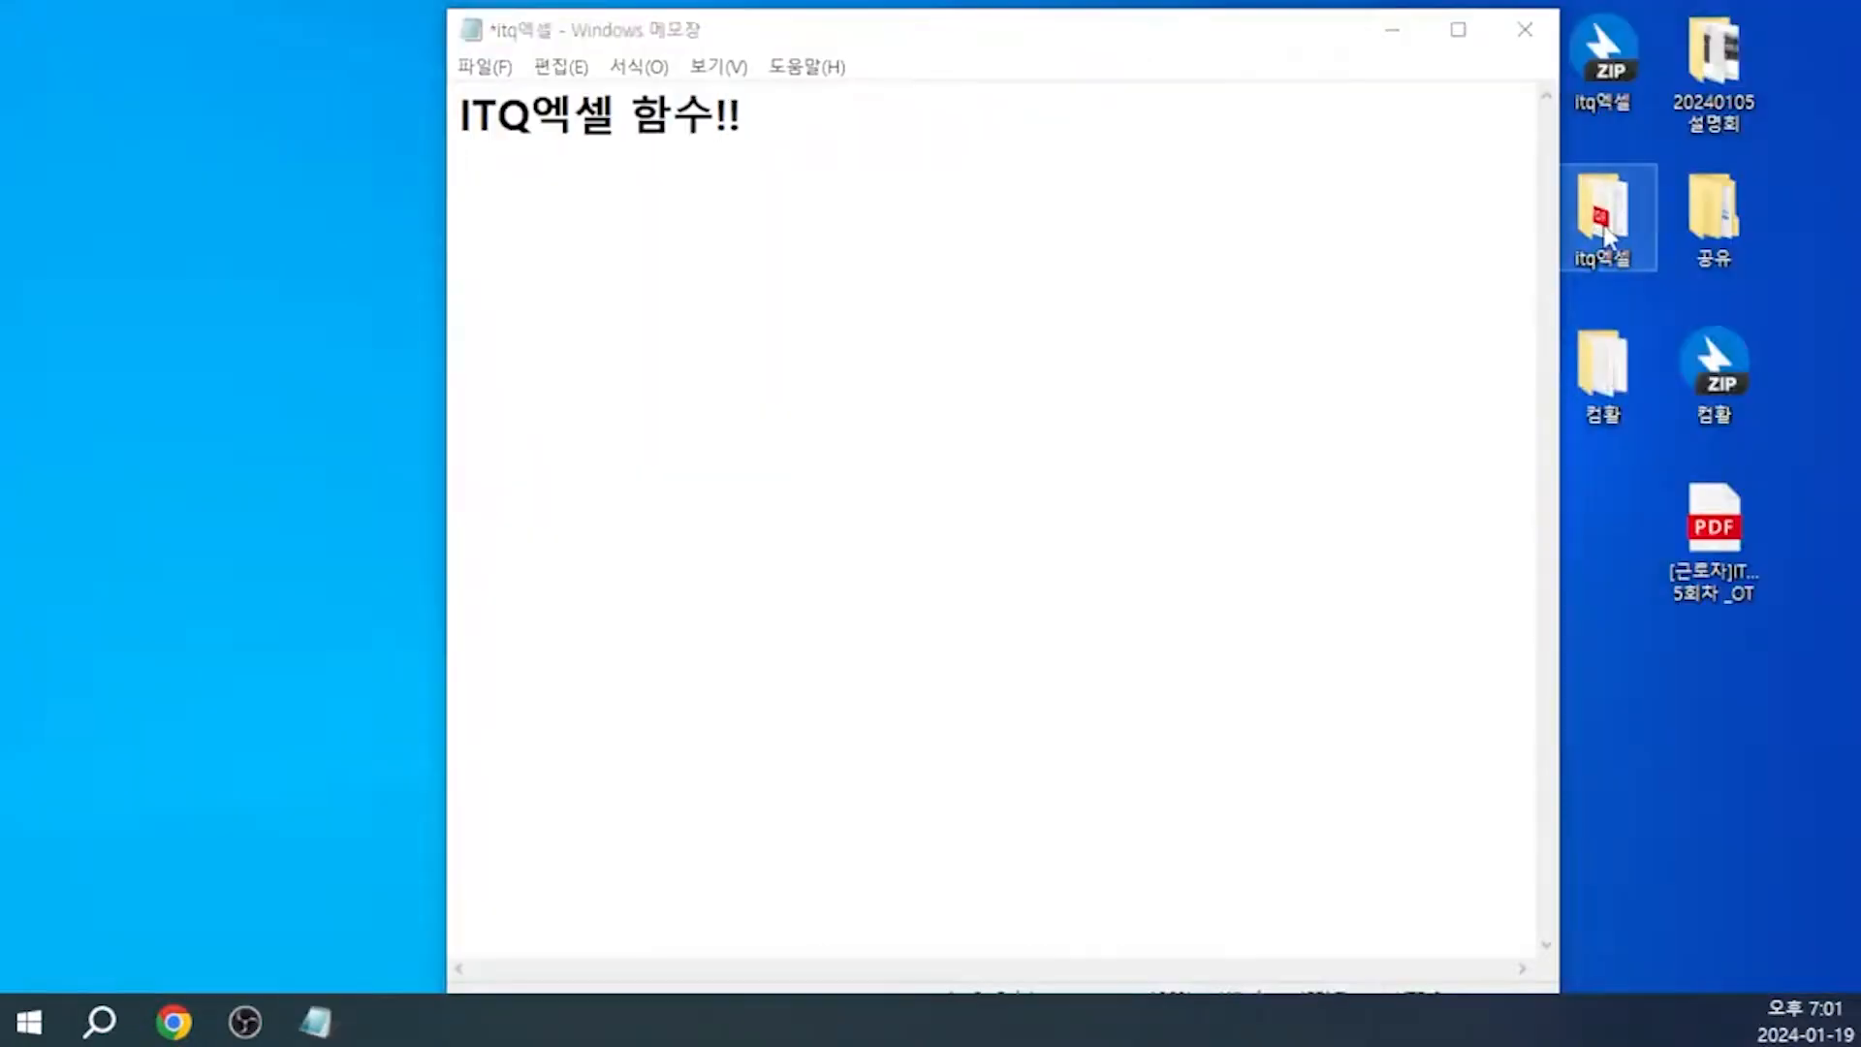
pyautogui.doubleClick(1604, 233)
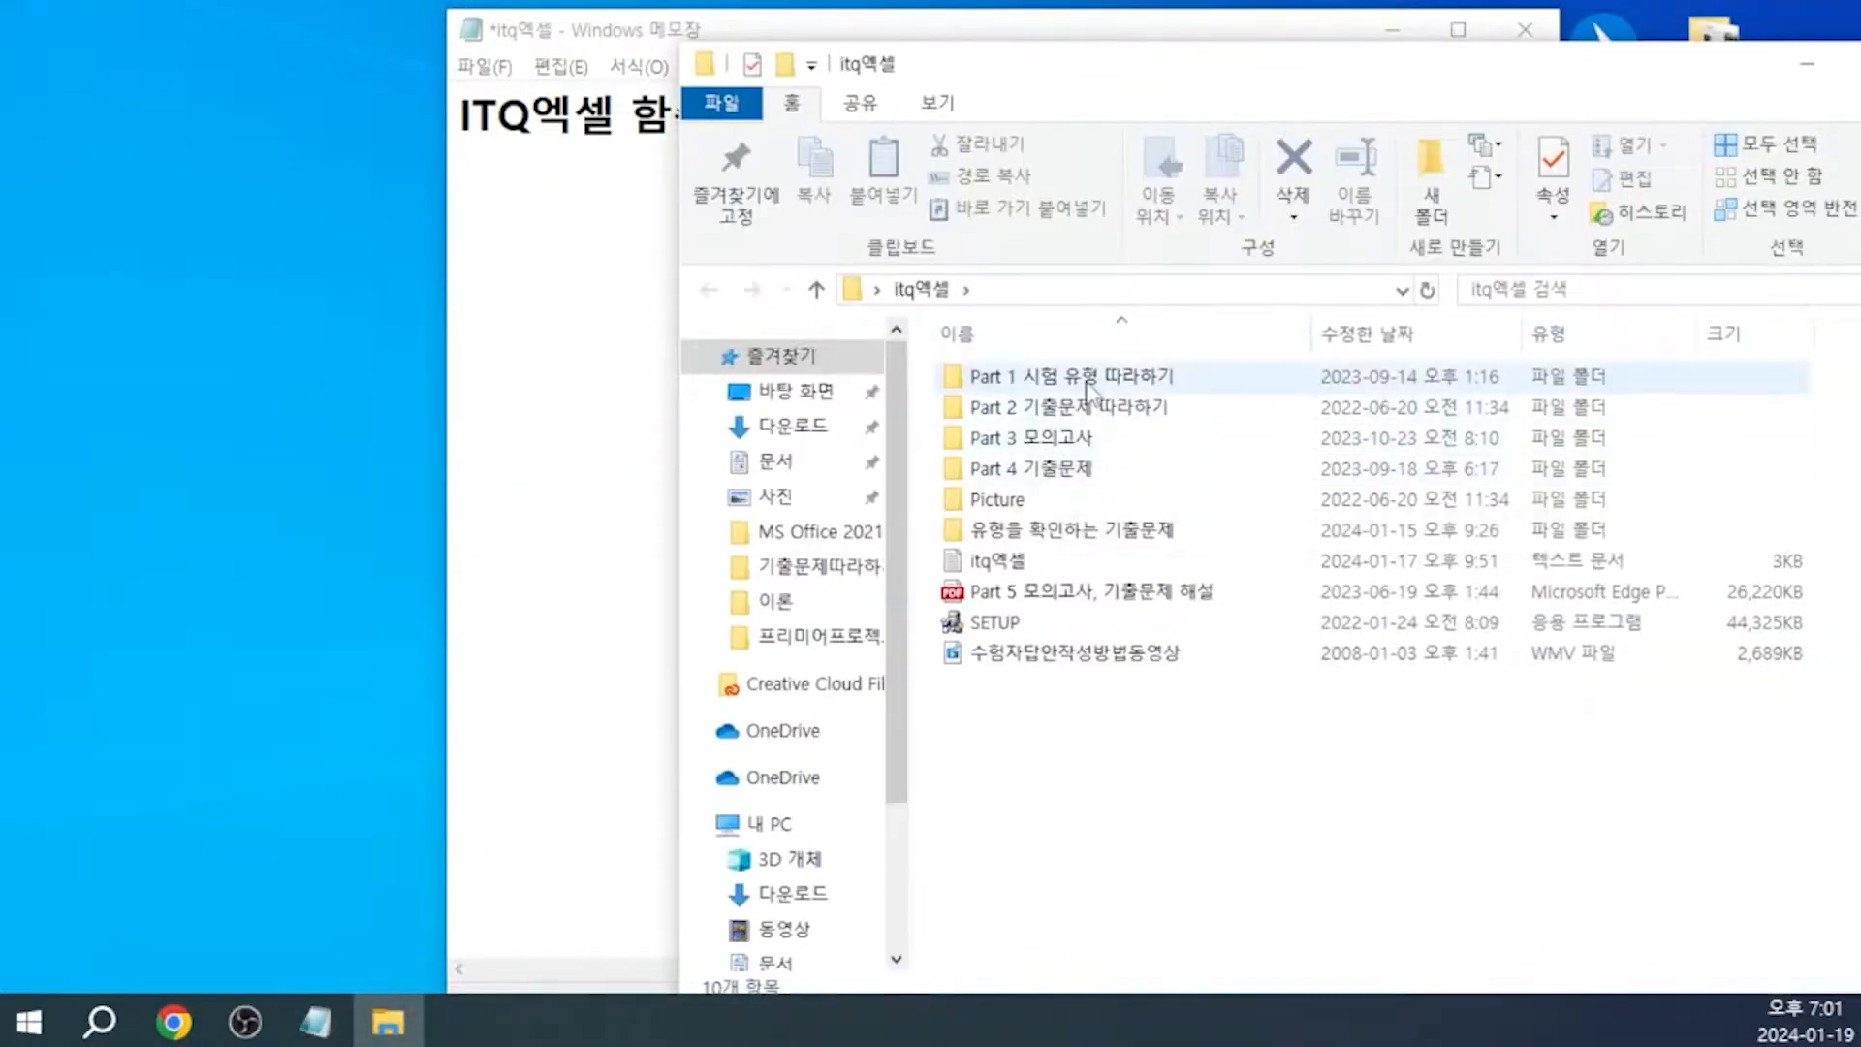
pyautogui.doubleClick(1089, 388)
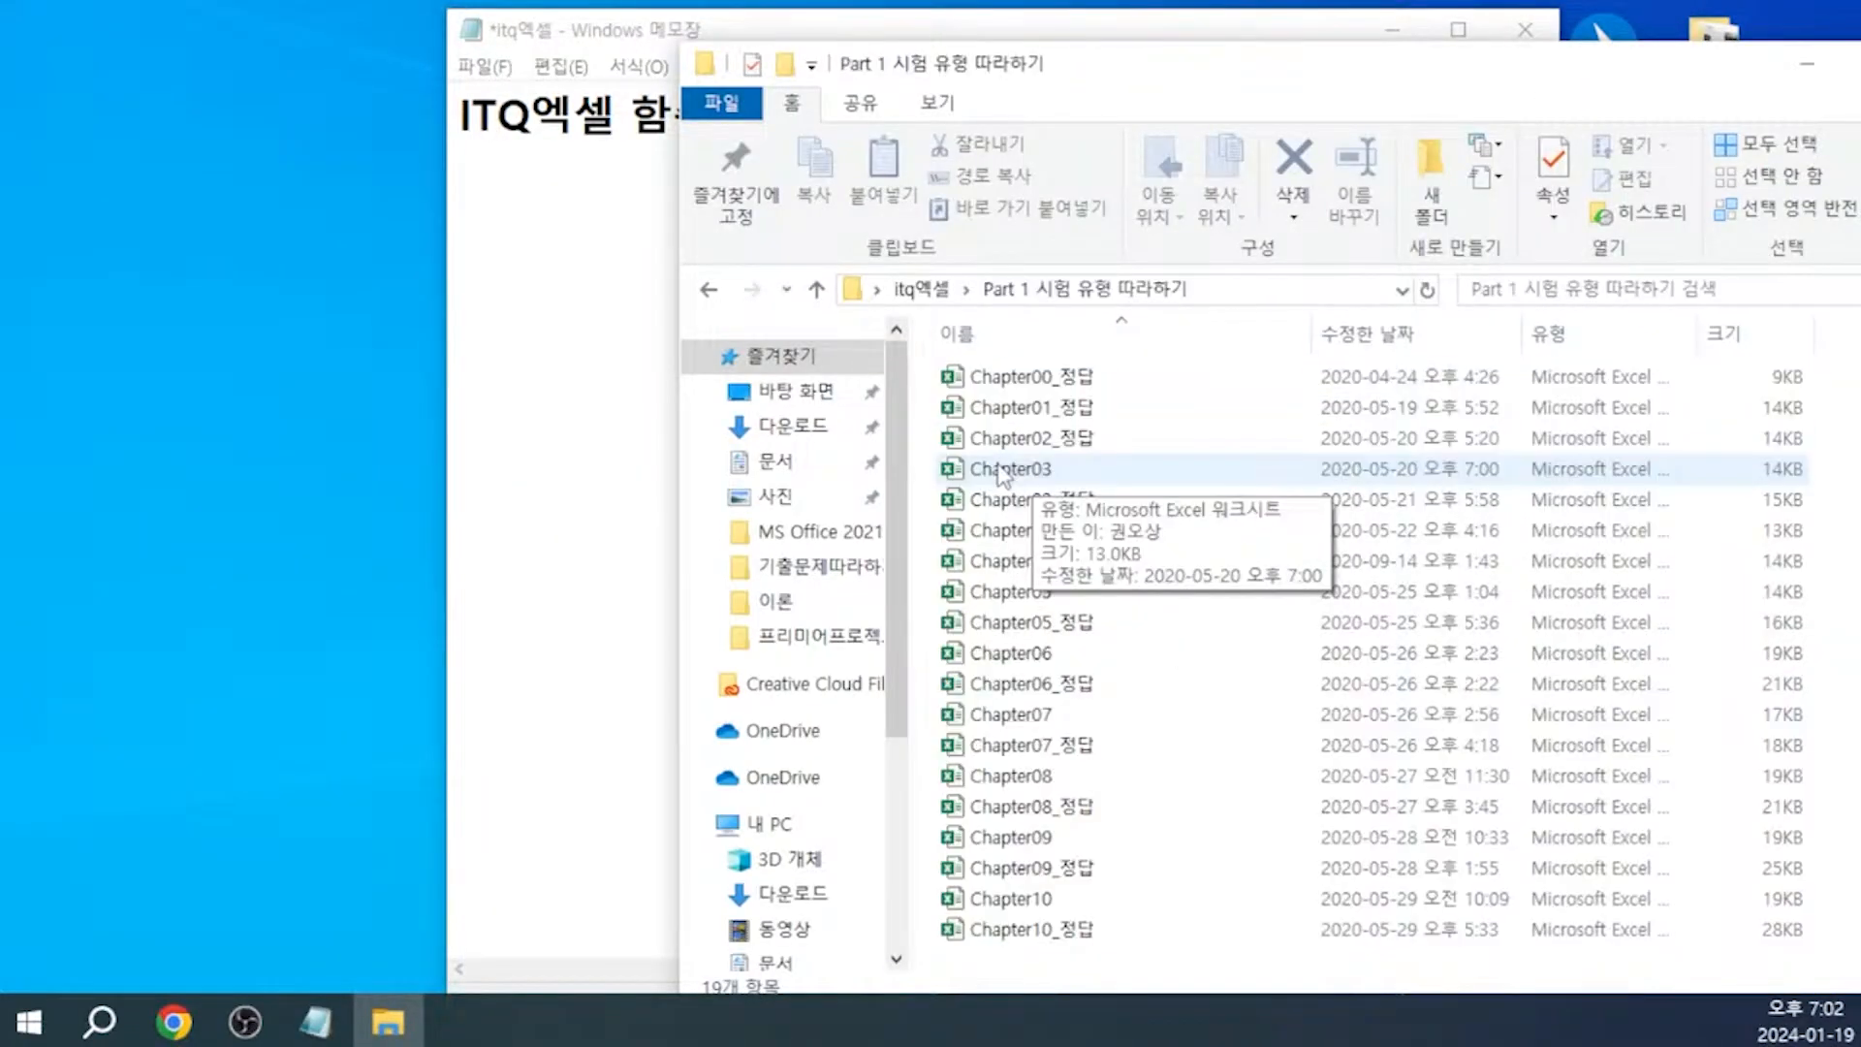
pyautogui.doubleClick(1001, 471)
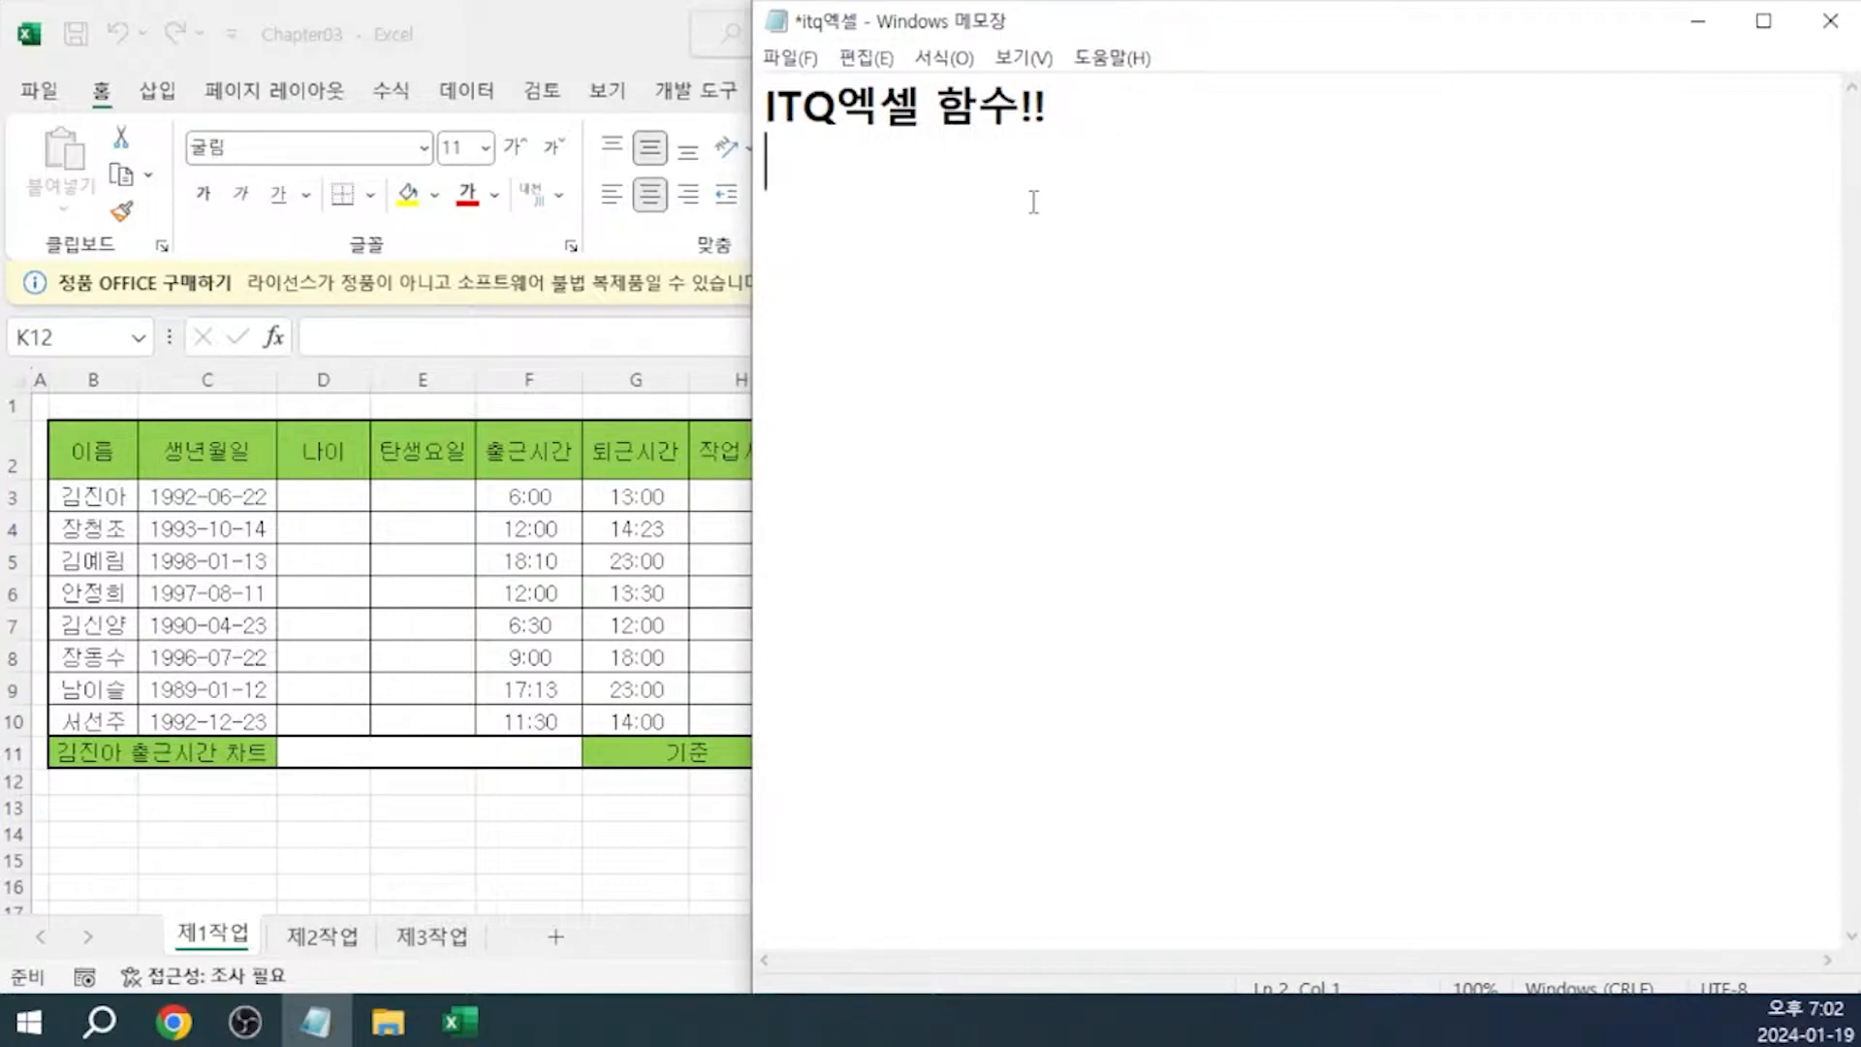
# In the Notepad notes, write "and(조건1, 조건2) : 조건1, 조건2 둘다 만족하면 true" under the heading
pyautogui.write('and')
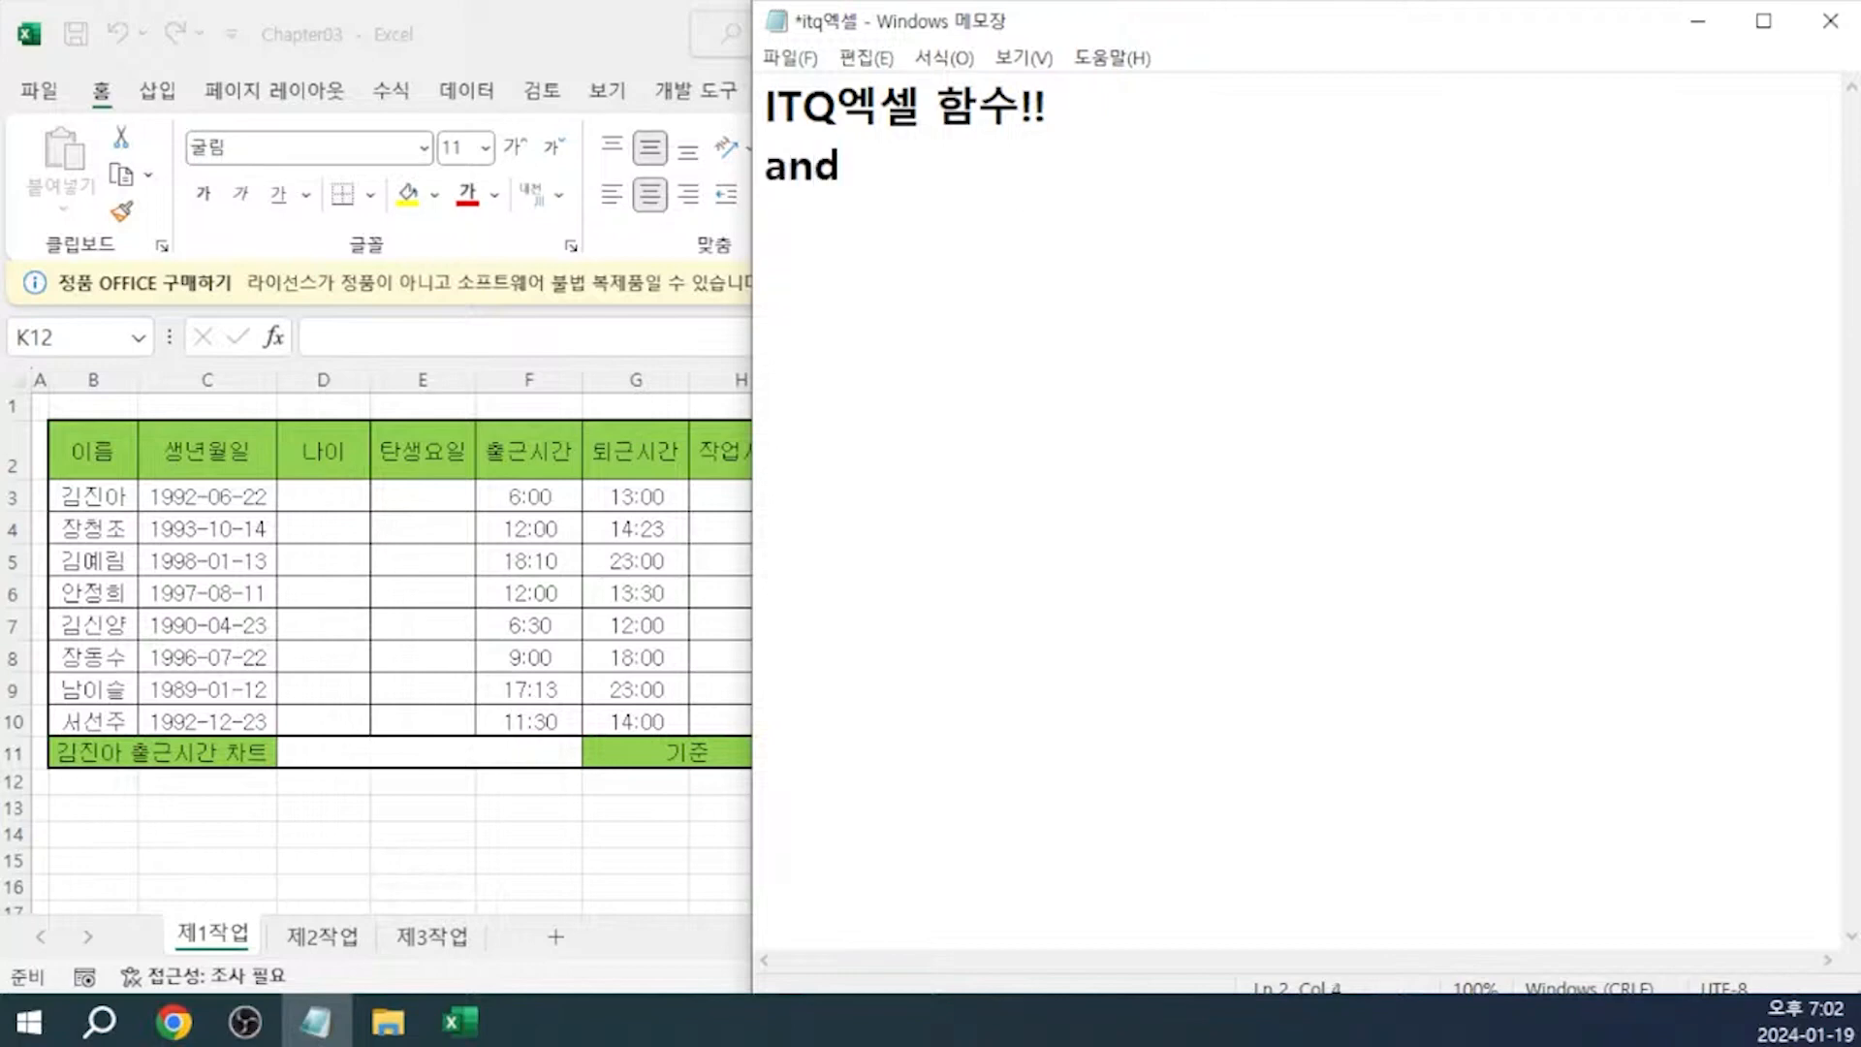
pyautogui.write('(조건1, 조건2')
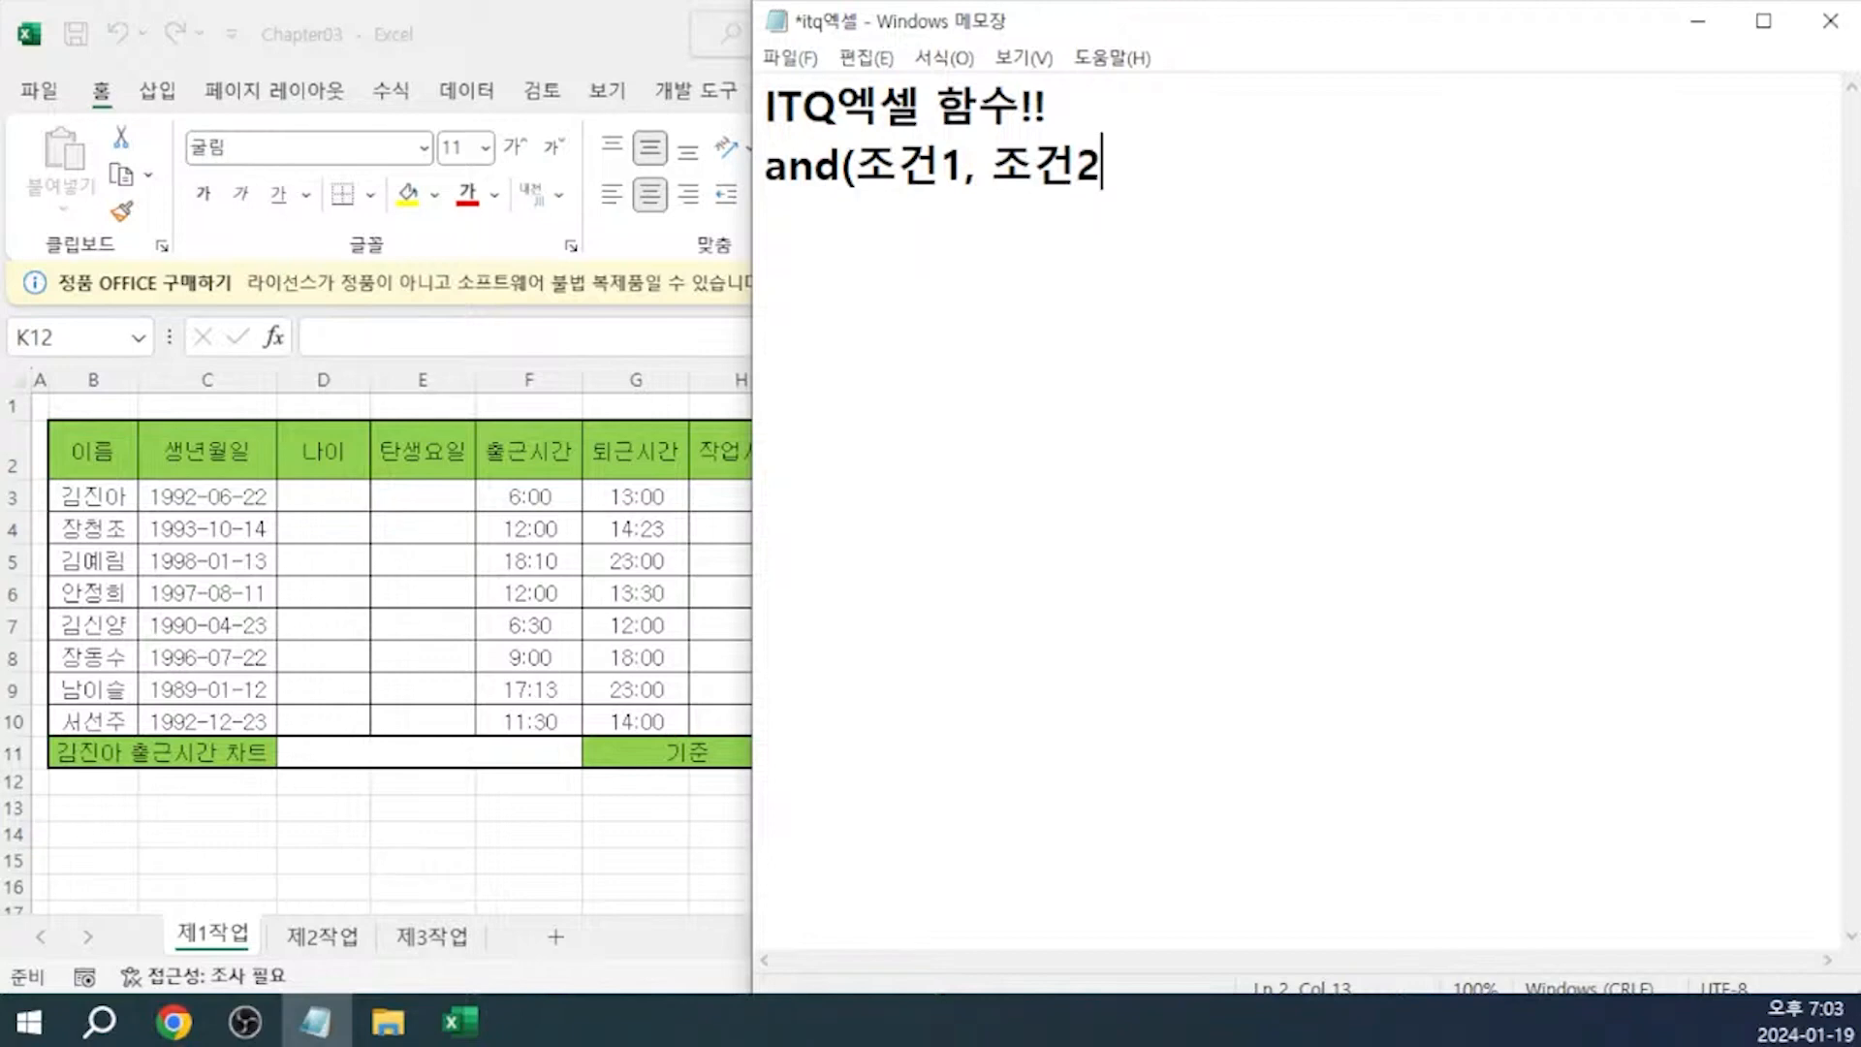
pyautogui.write(')(')
pyautogui.press('BackSpace')
pyautogui.write(': 조건1, 조건')
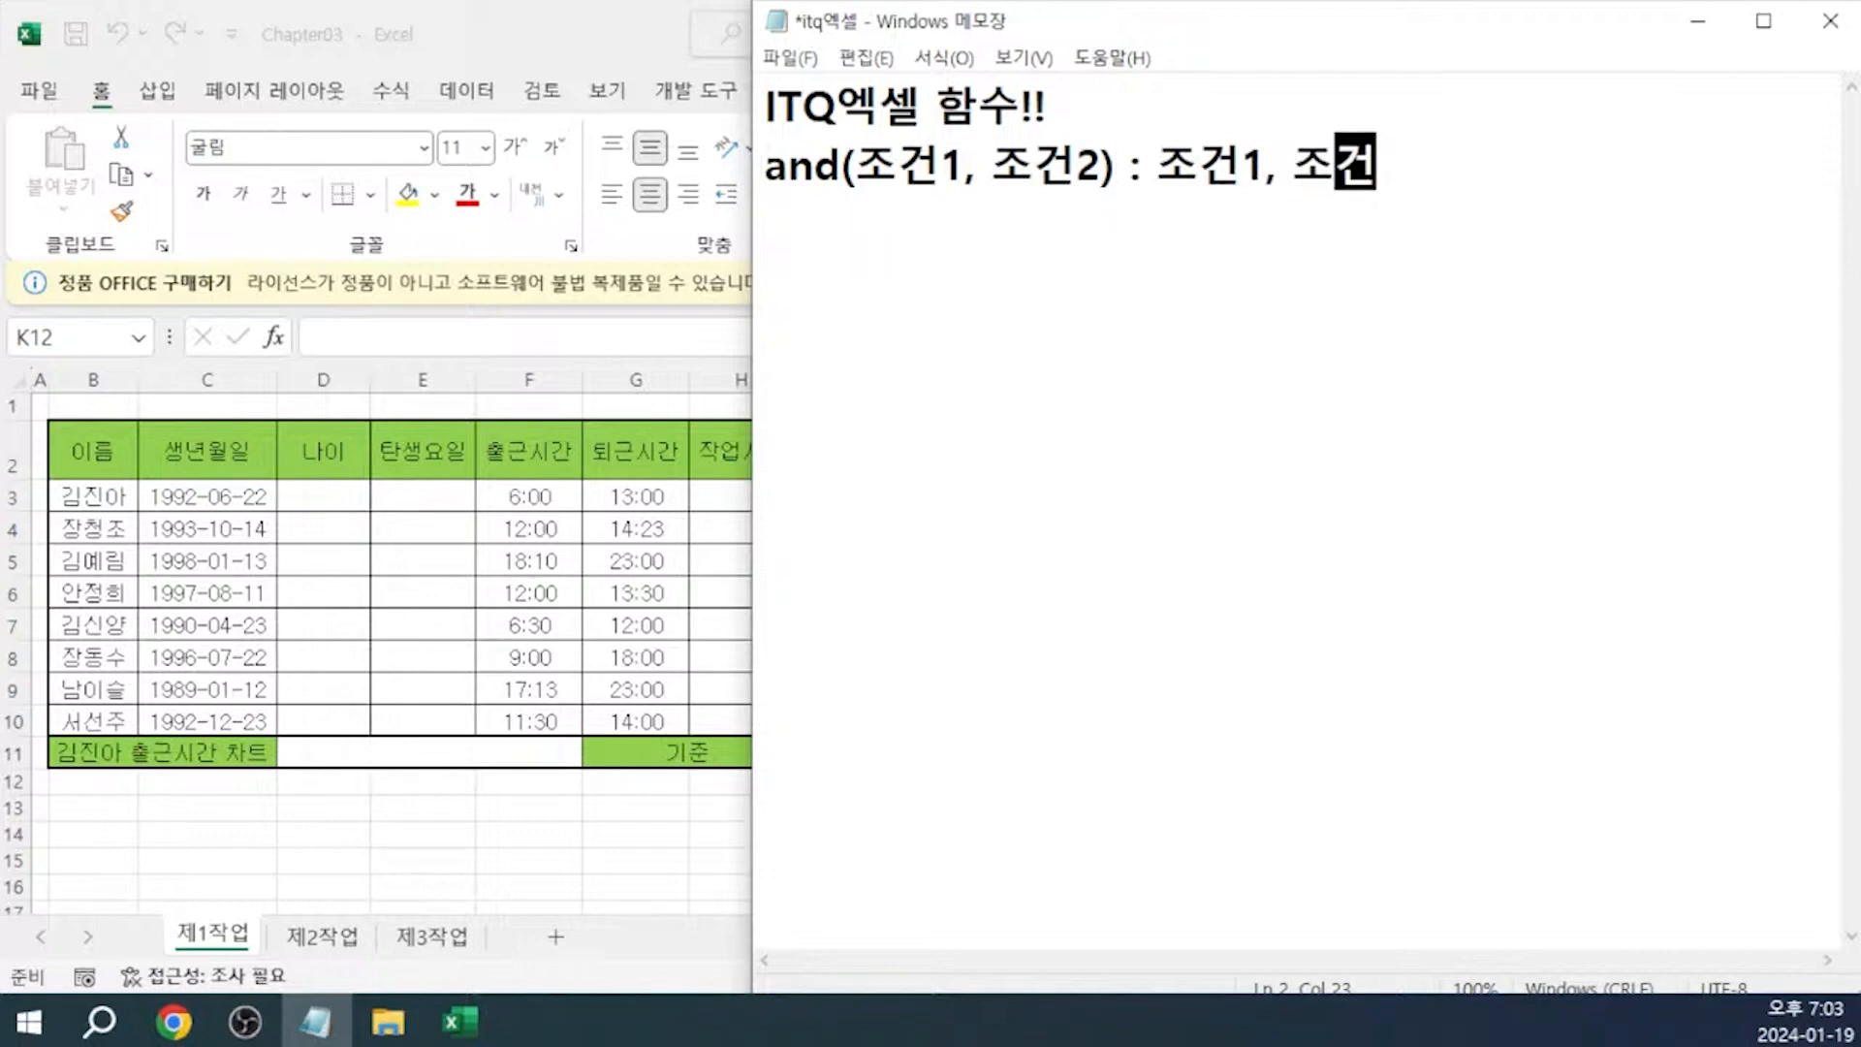
pyautogui.write('2 둘다 ㅁ만족')
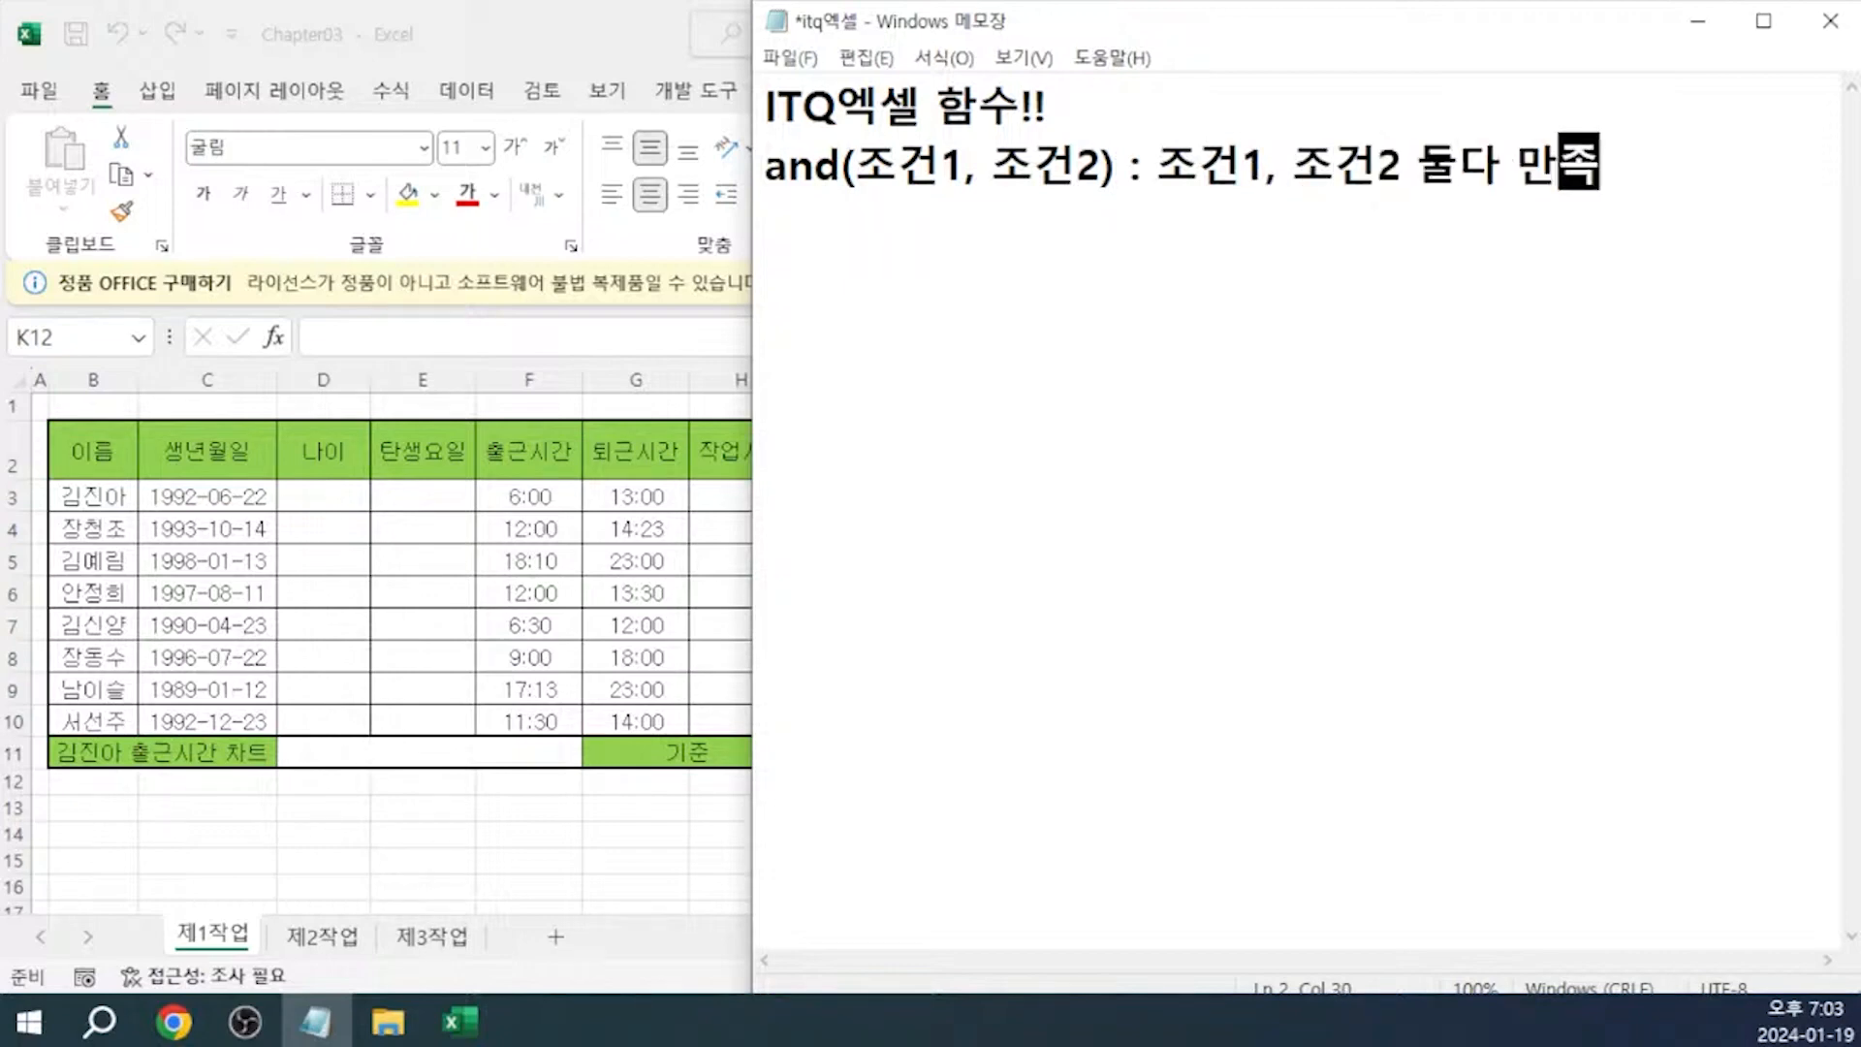
pyautogui.write('하면 true')
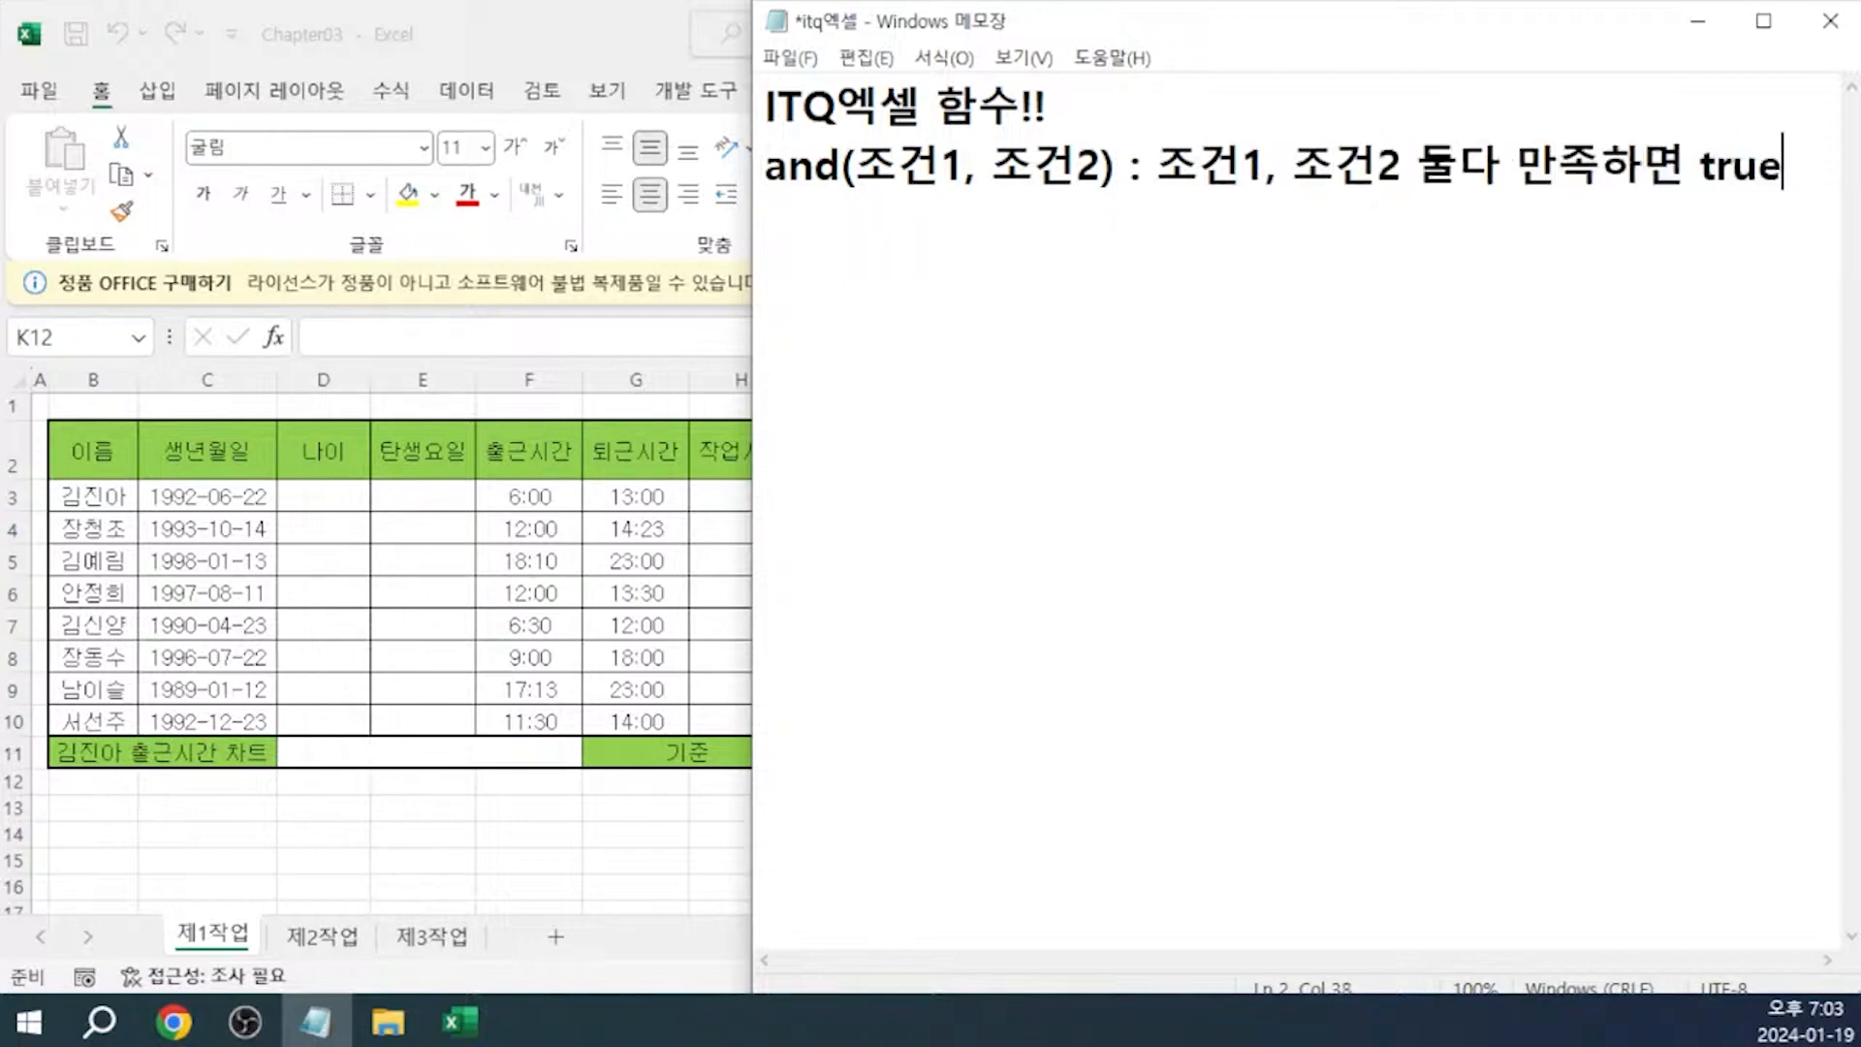
pyautogui.hotkey('shift', 'Home')
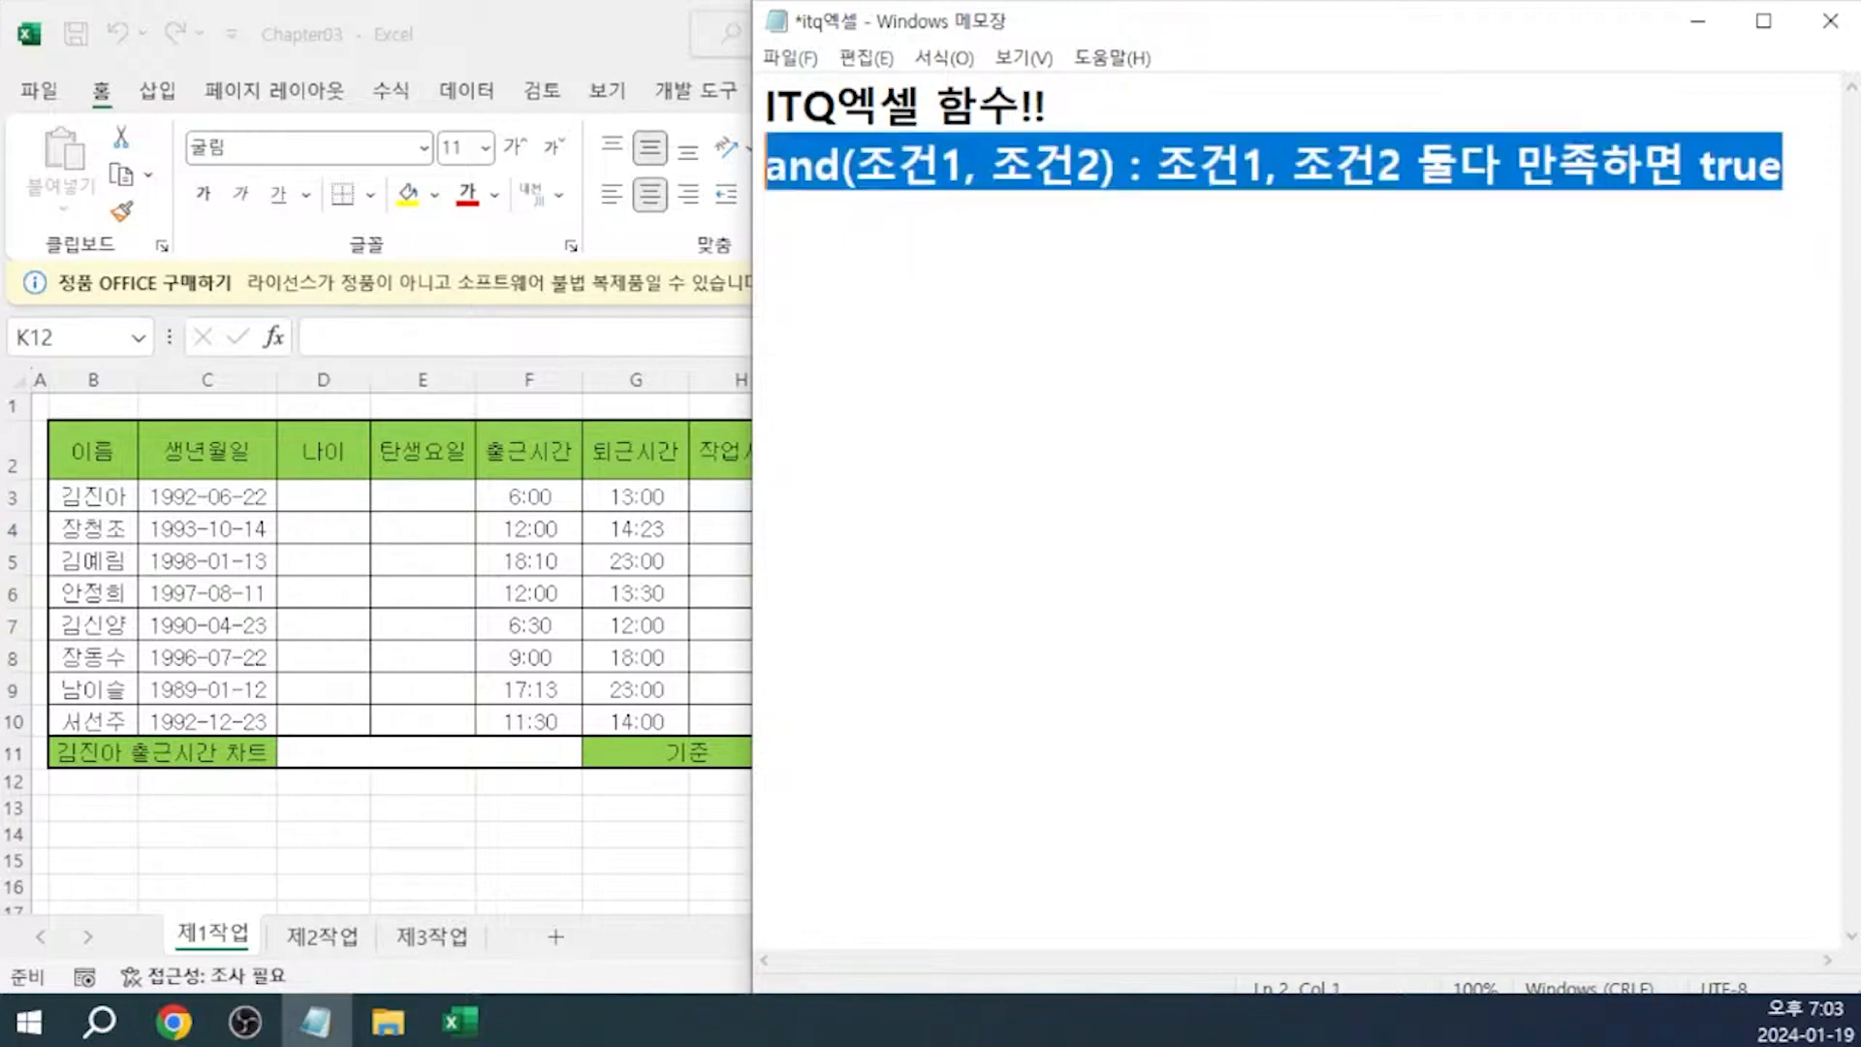
pyautogui.press('End')
# Add an or line reusing the and line's arguments and description, with its condition reworded as "둘중 하나만 만족해도 true"
pyautogui.press('Return')
pyautogui.write('or')
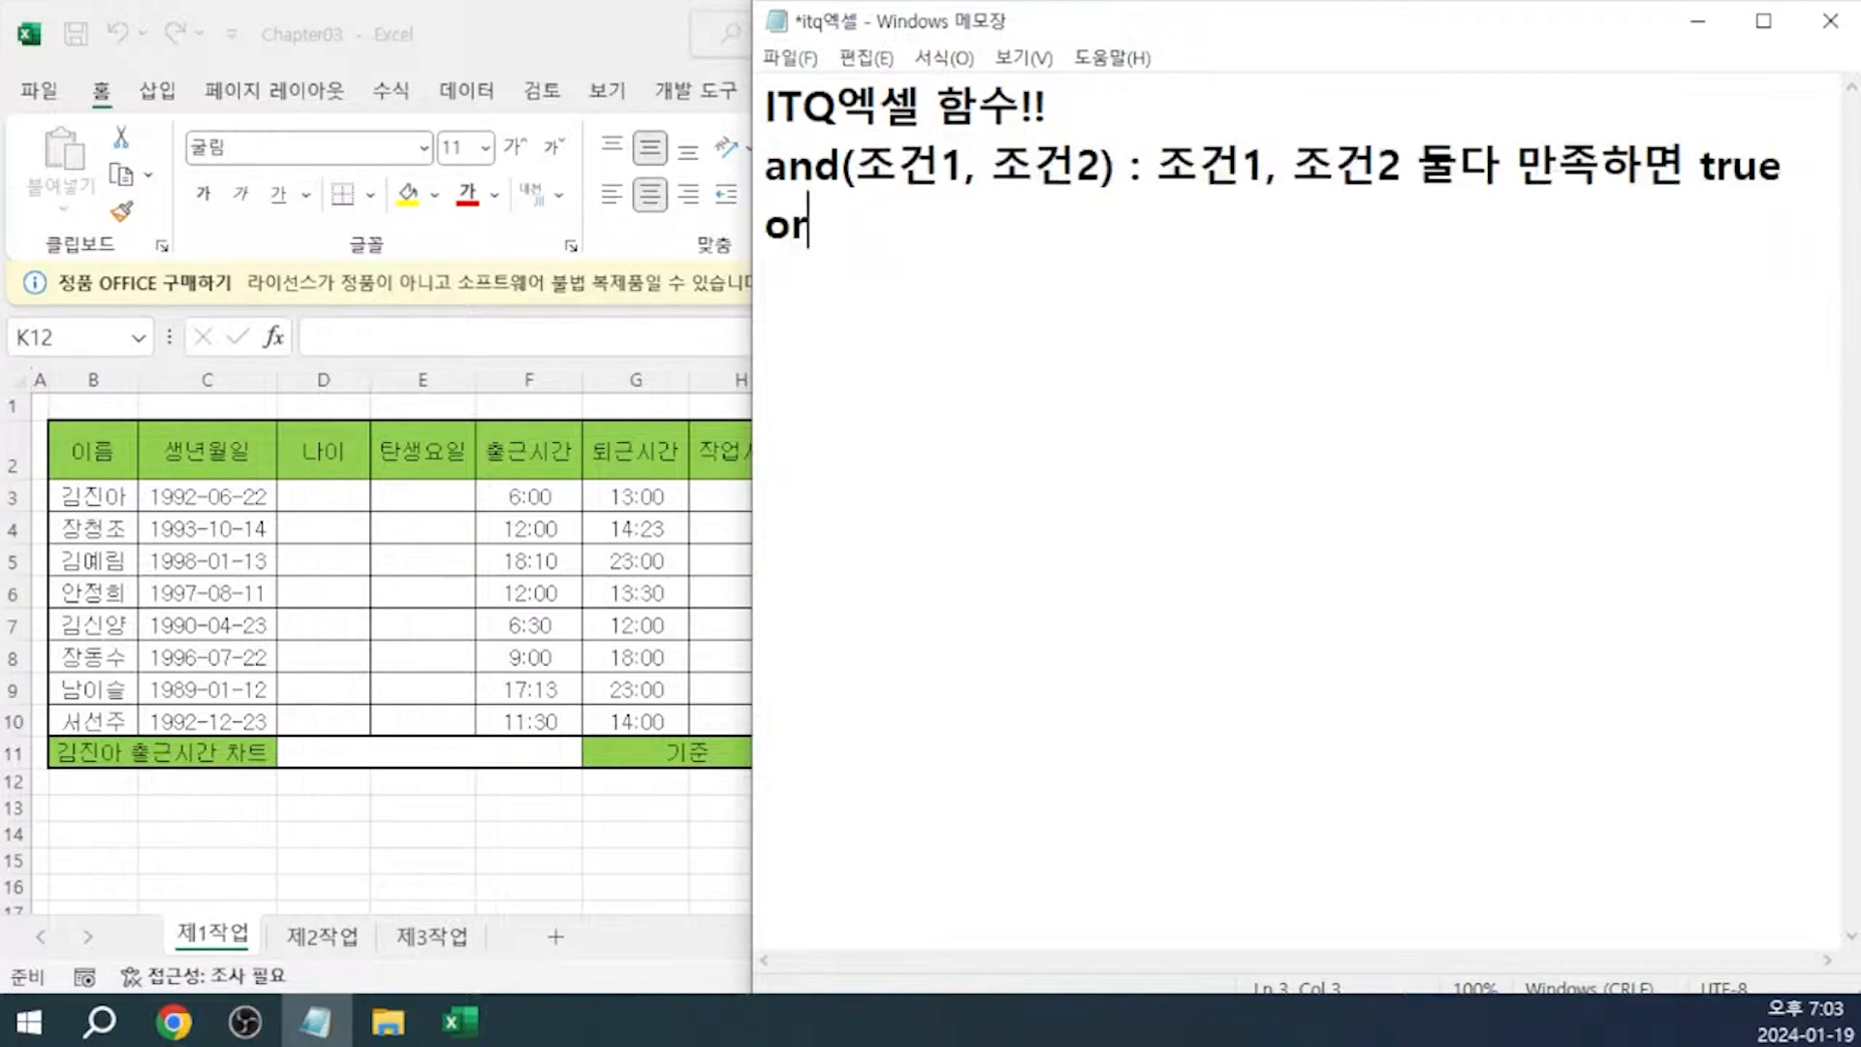
pyautogui.press('Up')
pyautogui.press('Right')
pyautogui.hotkey('shift', 'End')
pyautogui.hotkey('ctrl', 'c')
pyautogui.press('Down')
pyautogui.hotkey('ctrl', 'v')
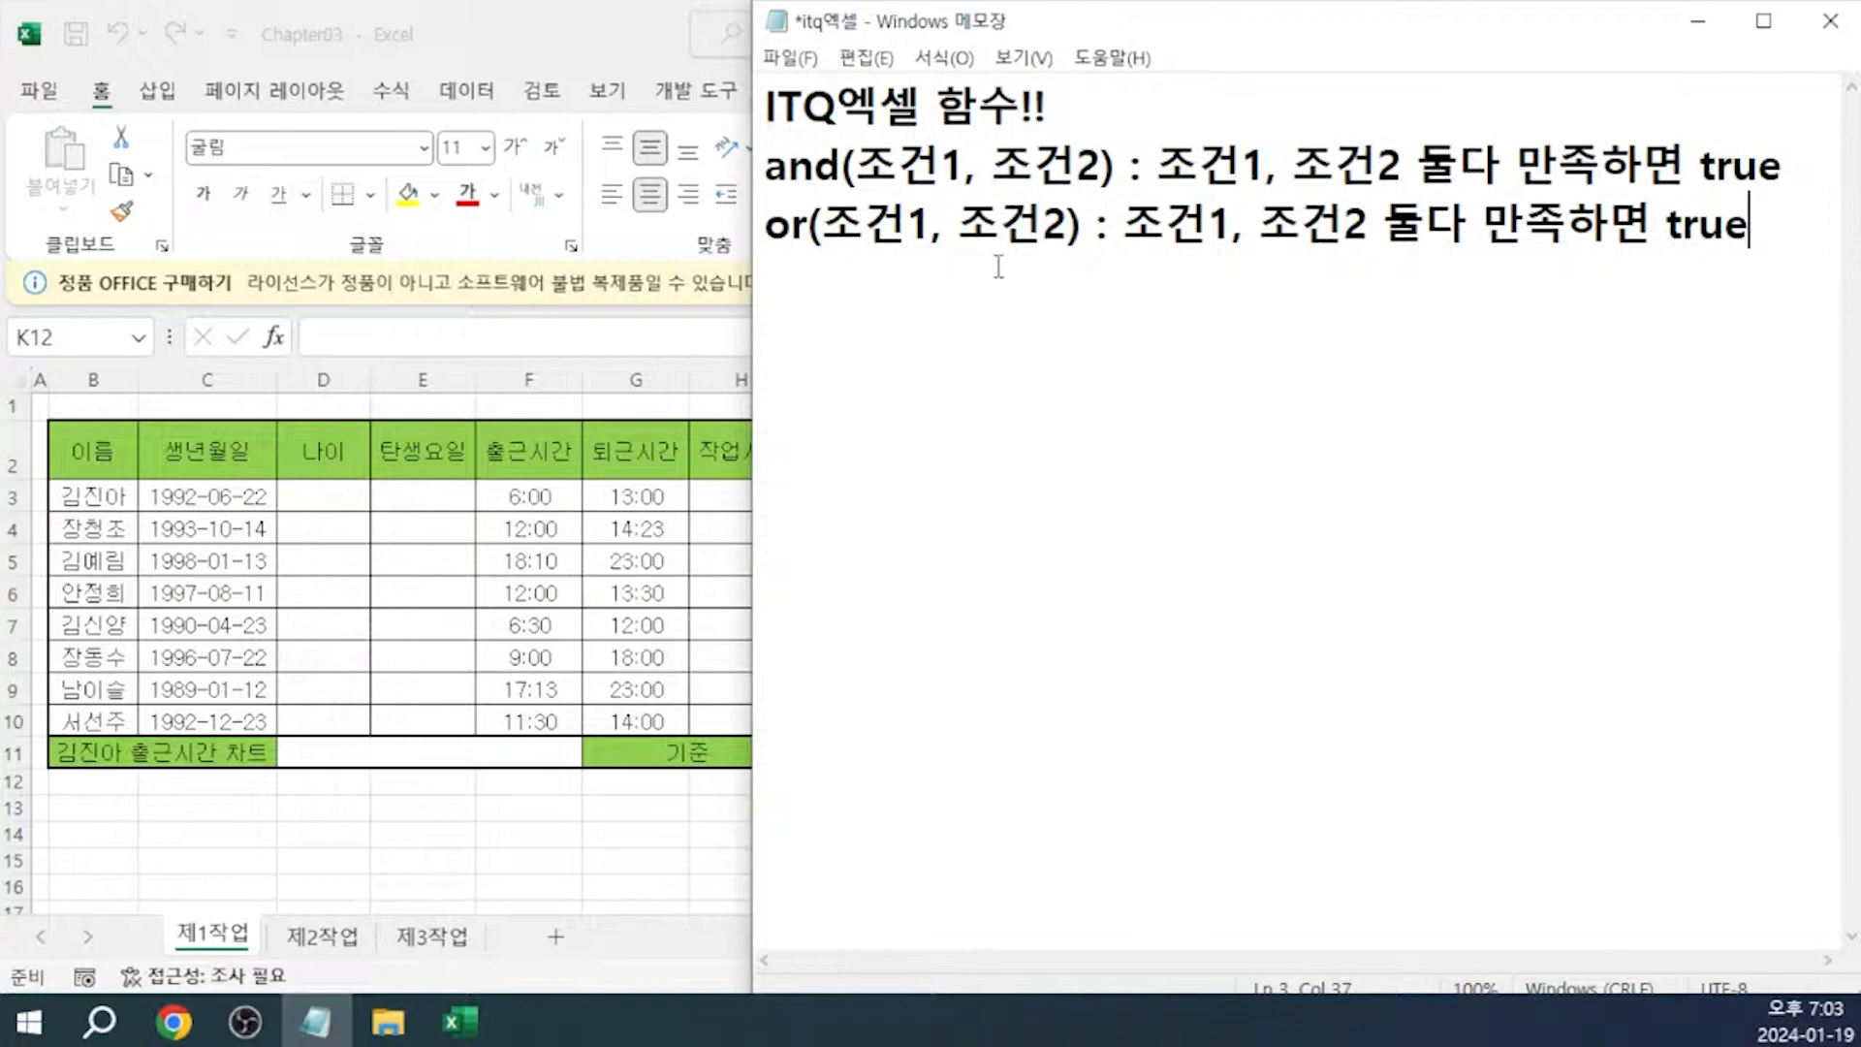
pyautogui.moveTo(1426, 230); pyautogui.dragTo(1649, 223)
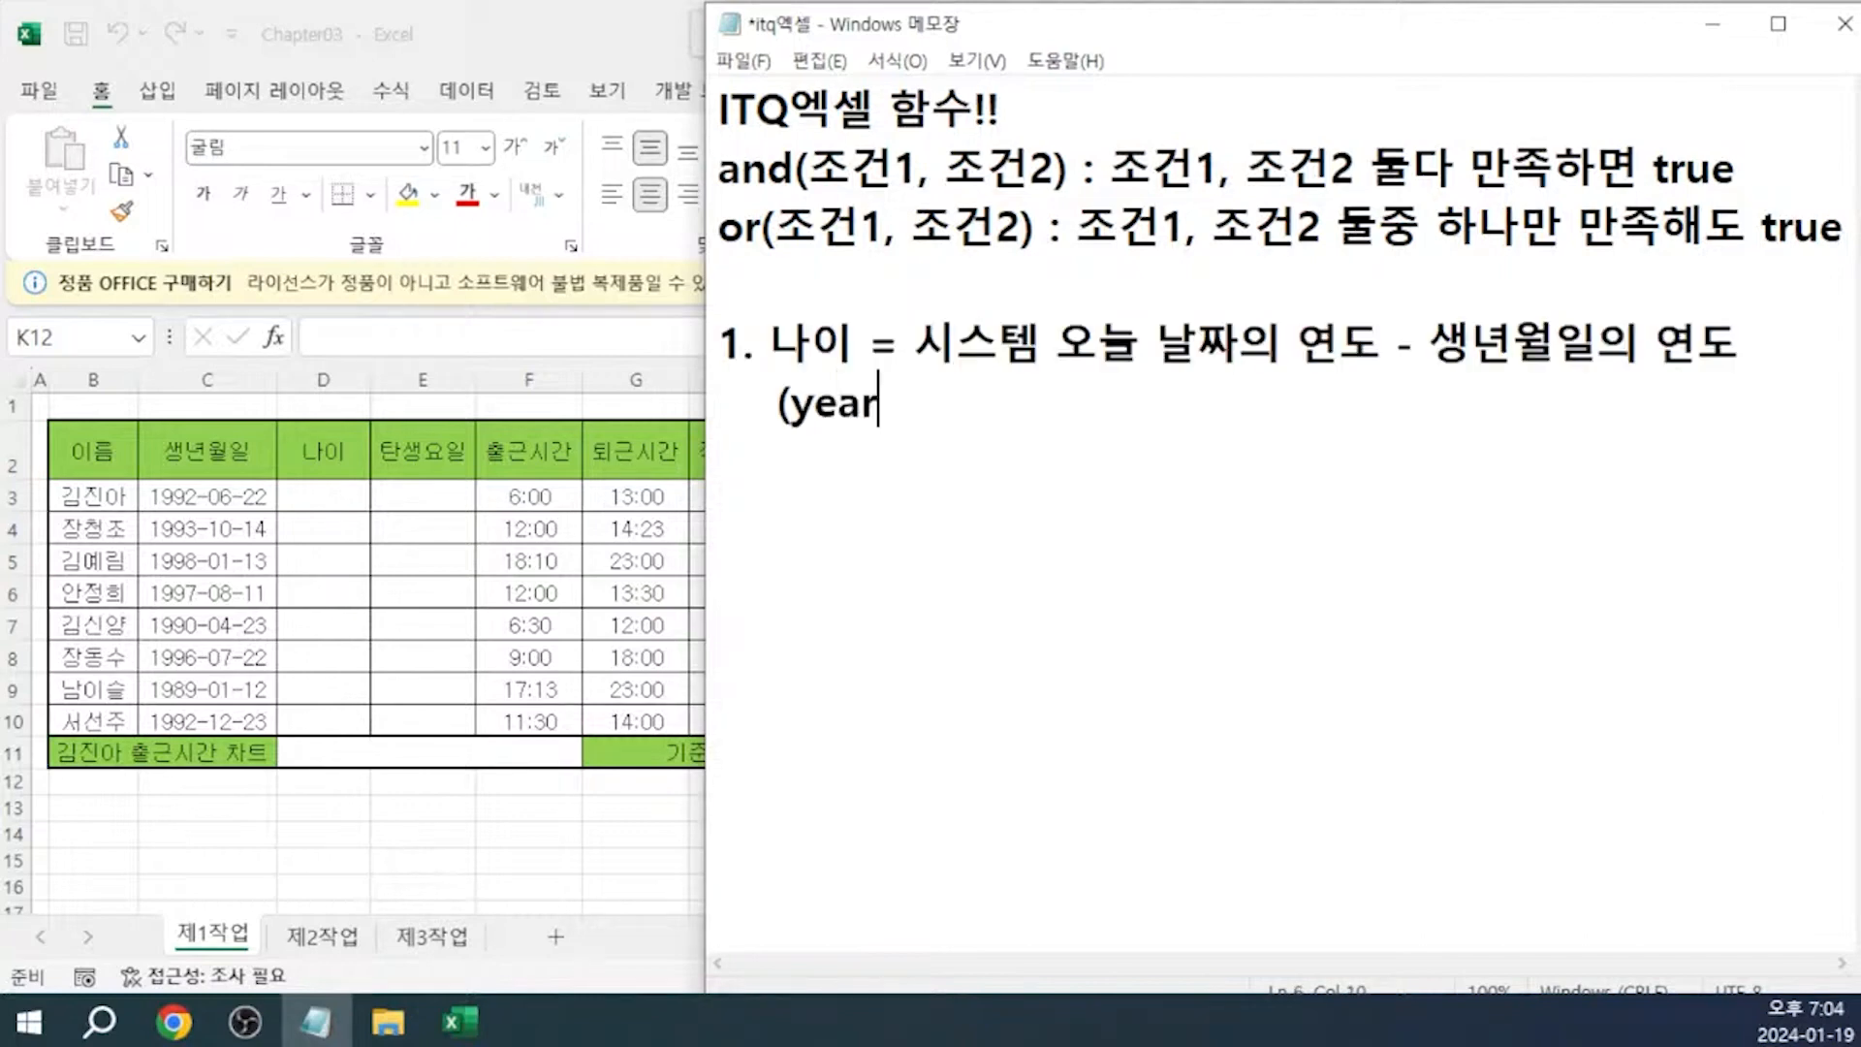
# Complete the function hint under the 나이 formula so it reads "(year, today)"
pyautogui.write(', ㅅ')
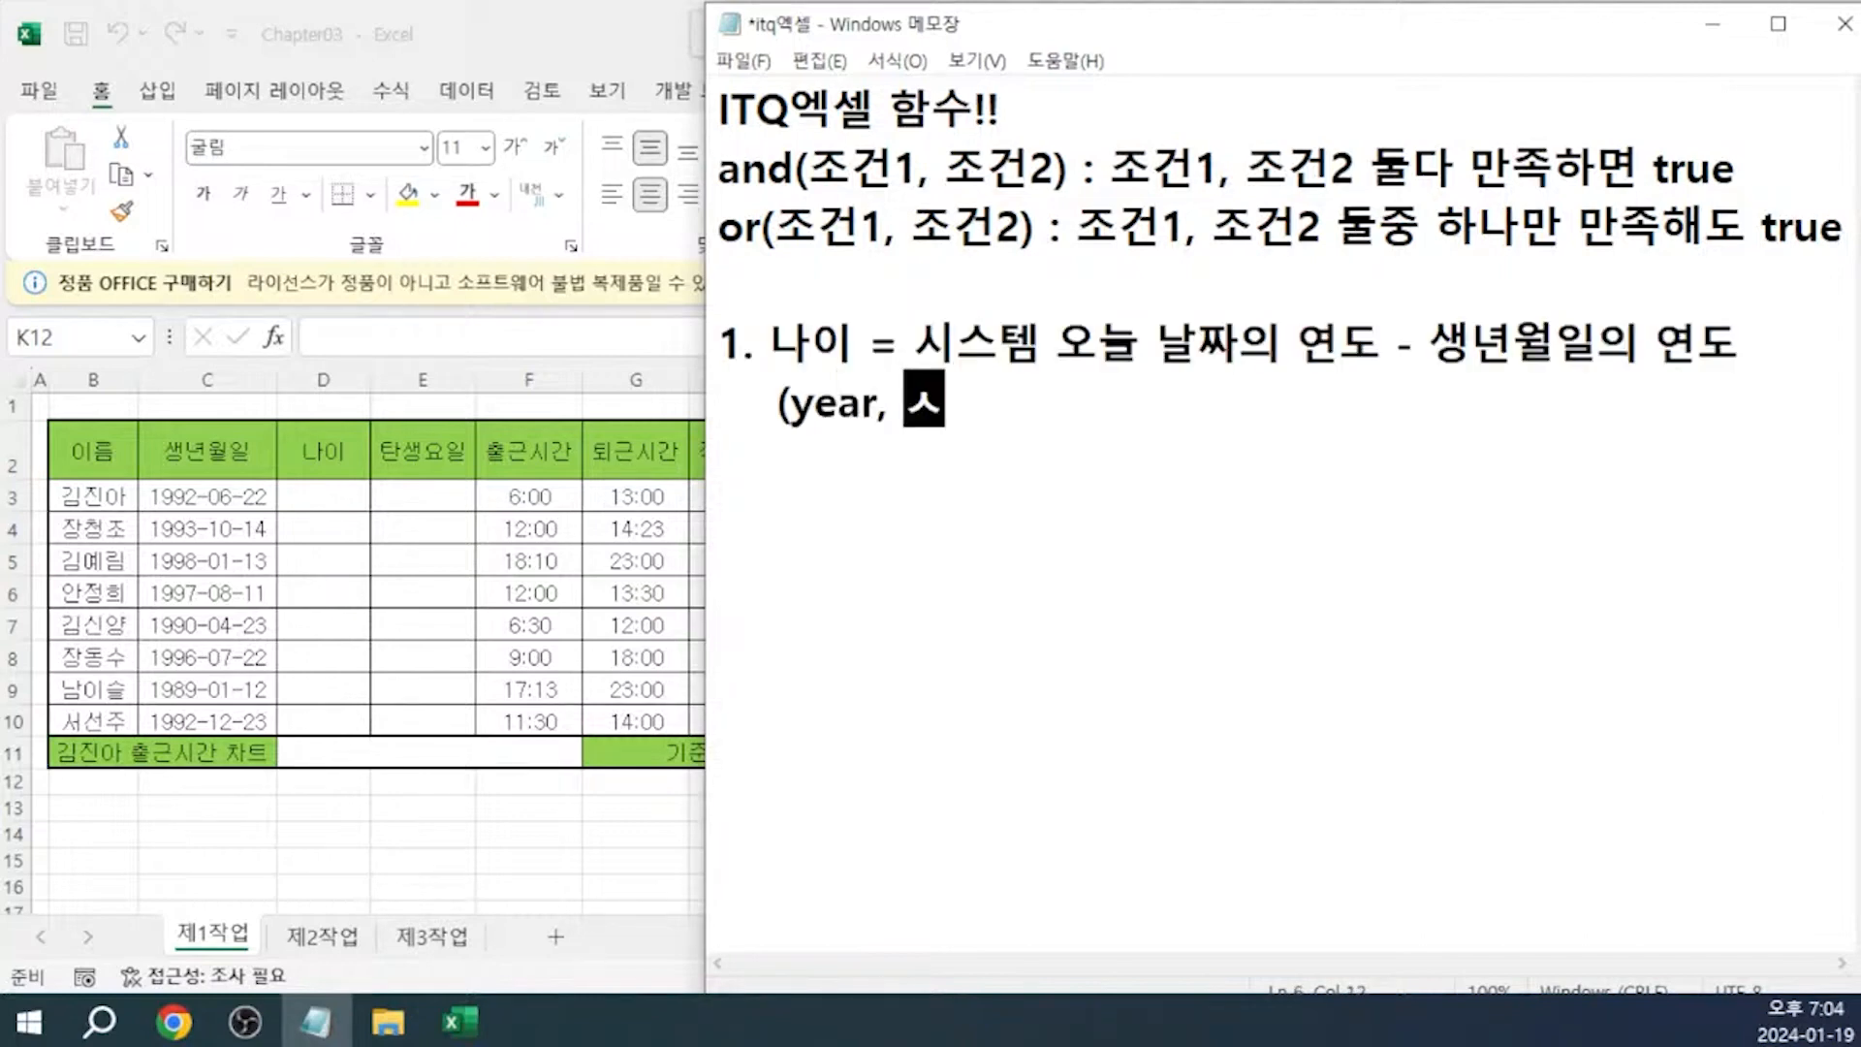
pyautogui.press('BackSpace')
pyautogui.press('Hangul')
pyautogui.write('tod')
pyautogui.press('BackSpace')
pyautogui.write('da')
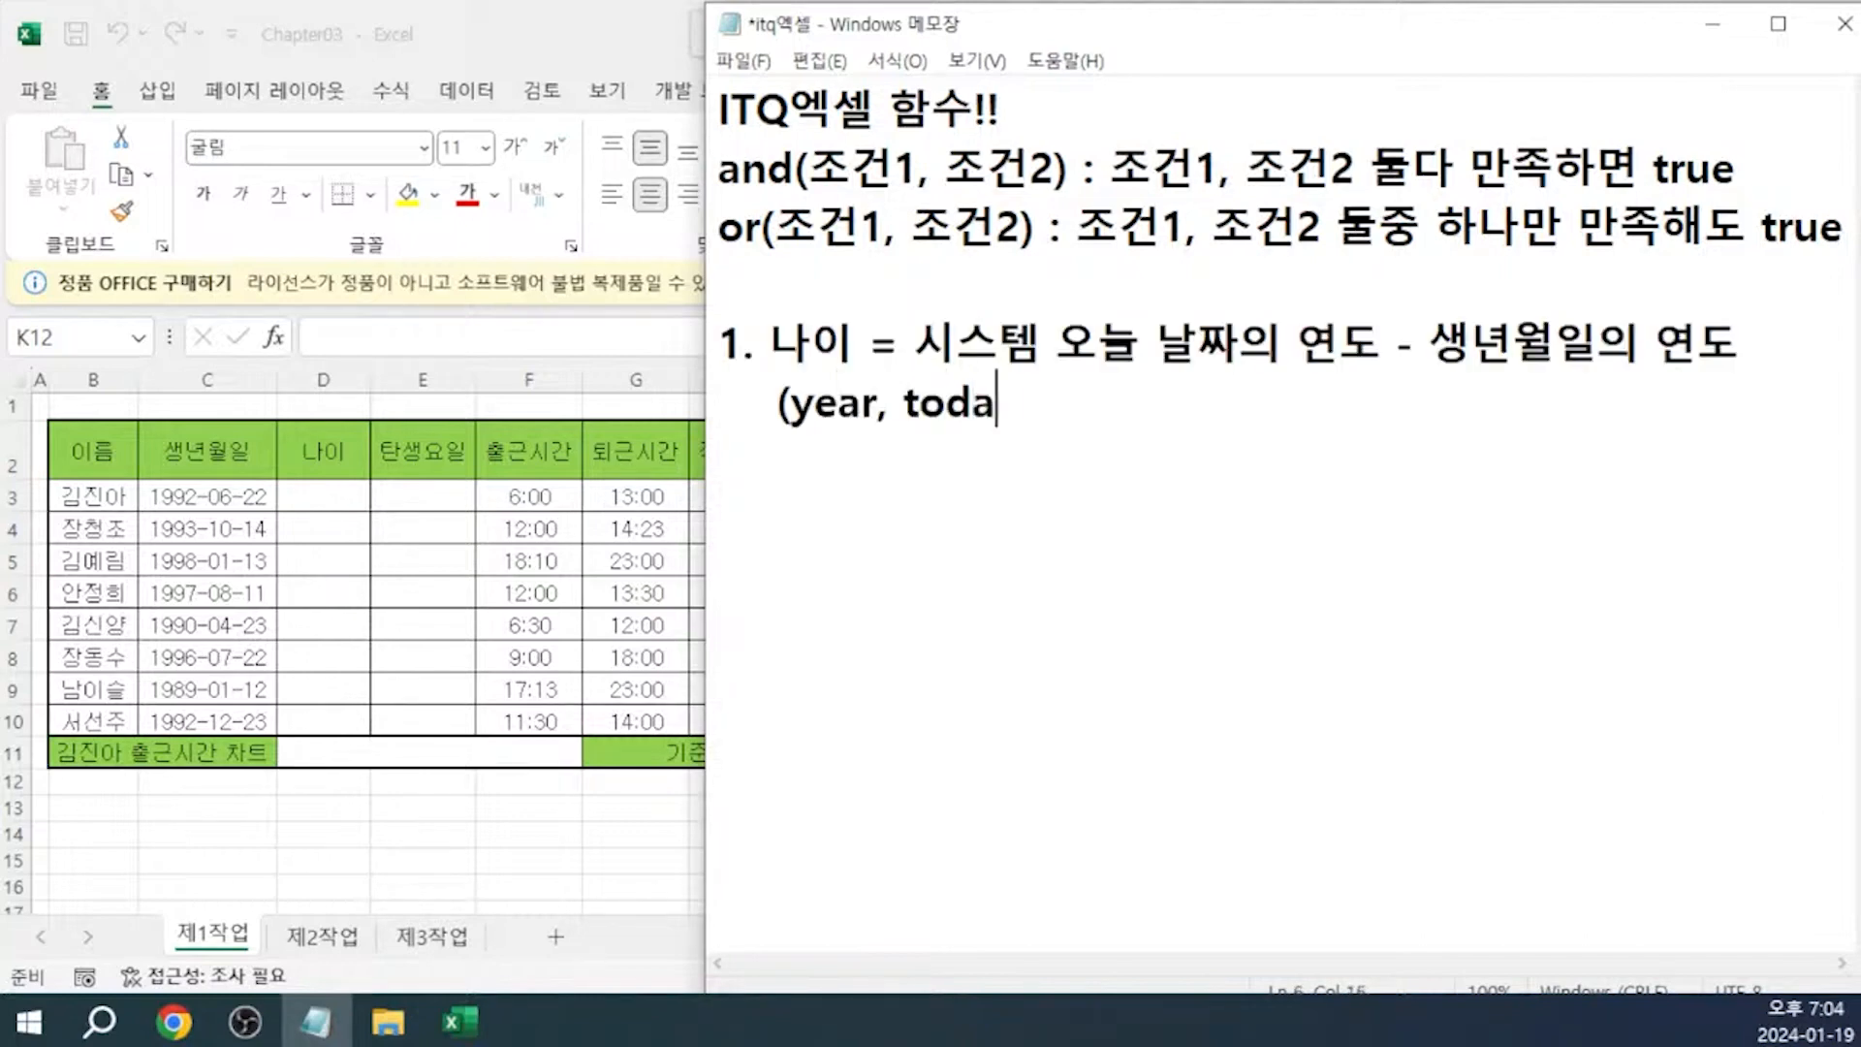
pyautogui.write('y)')
# Add the explanation line "today() : 오늘의 날짜가 나옴" beneath the function hint
pyautogui.press('Return')
pyautogui.write('today')
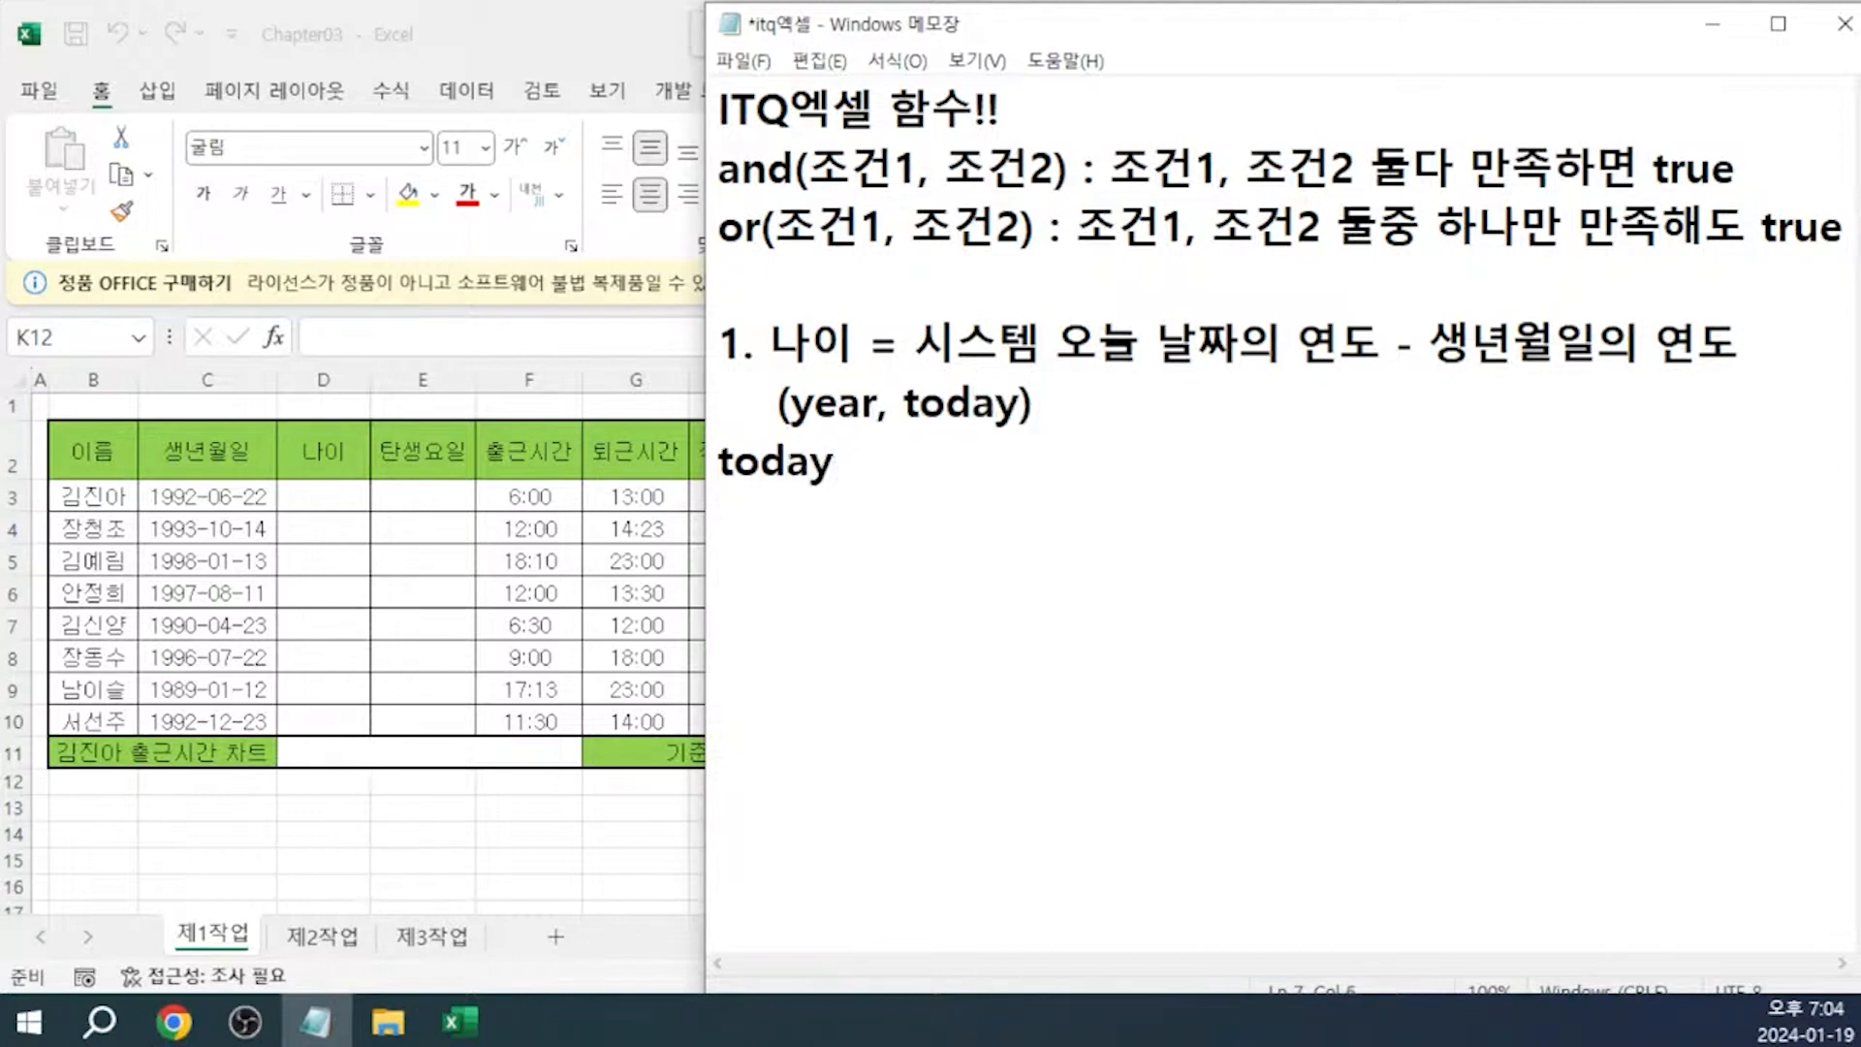
pyautogui.write('()')
pyautogui.write('=')
pyautogui.press('BackSpace')
pyautogui.write(': 오늘')
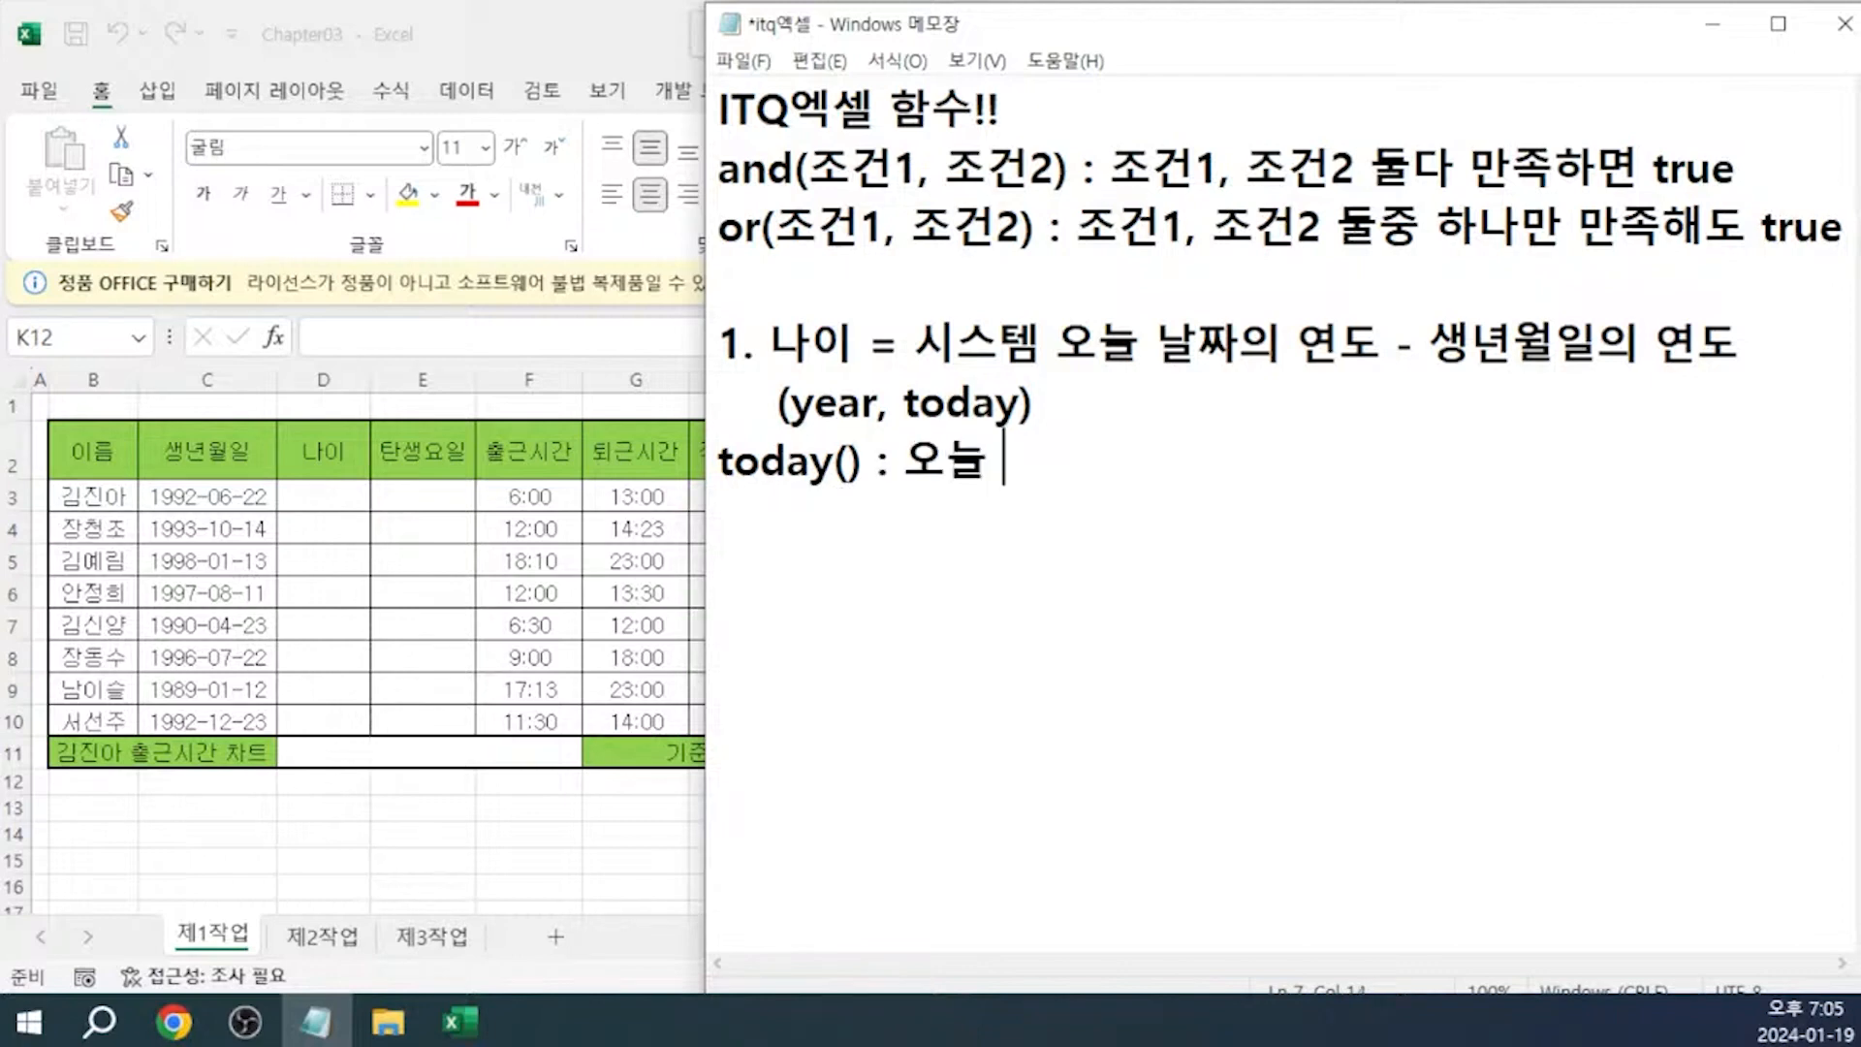
pyautogui.press('BackSpace')
pyautogui.write('의 날짜가 나옴')
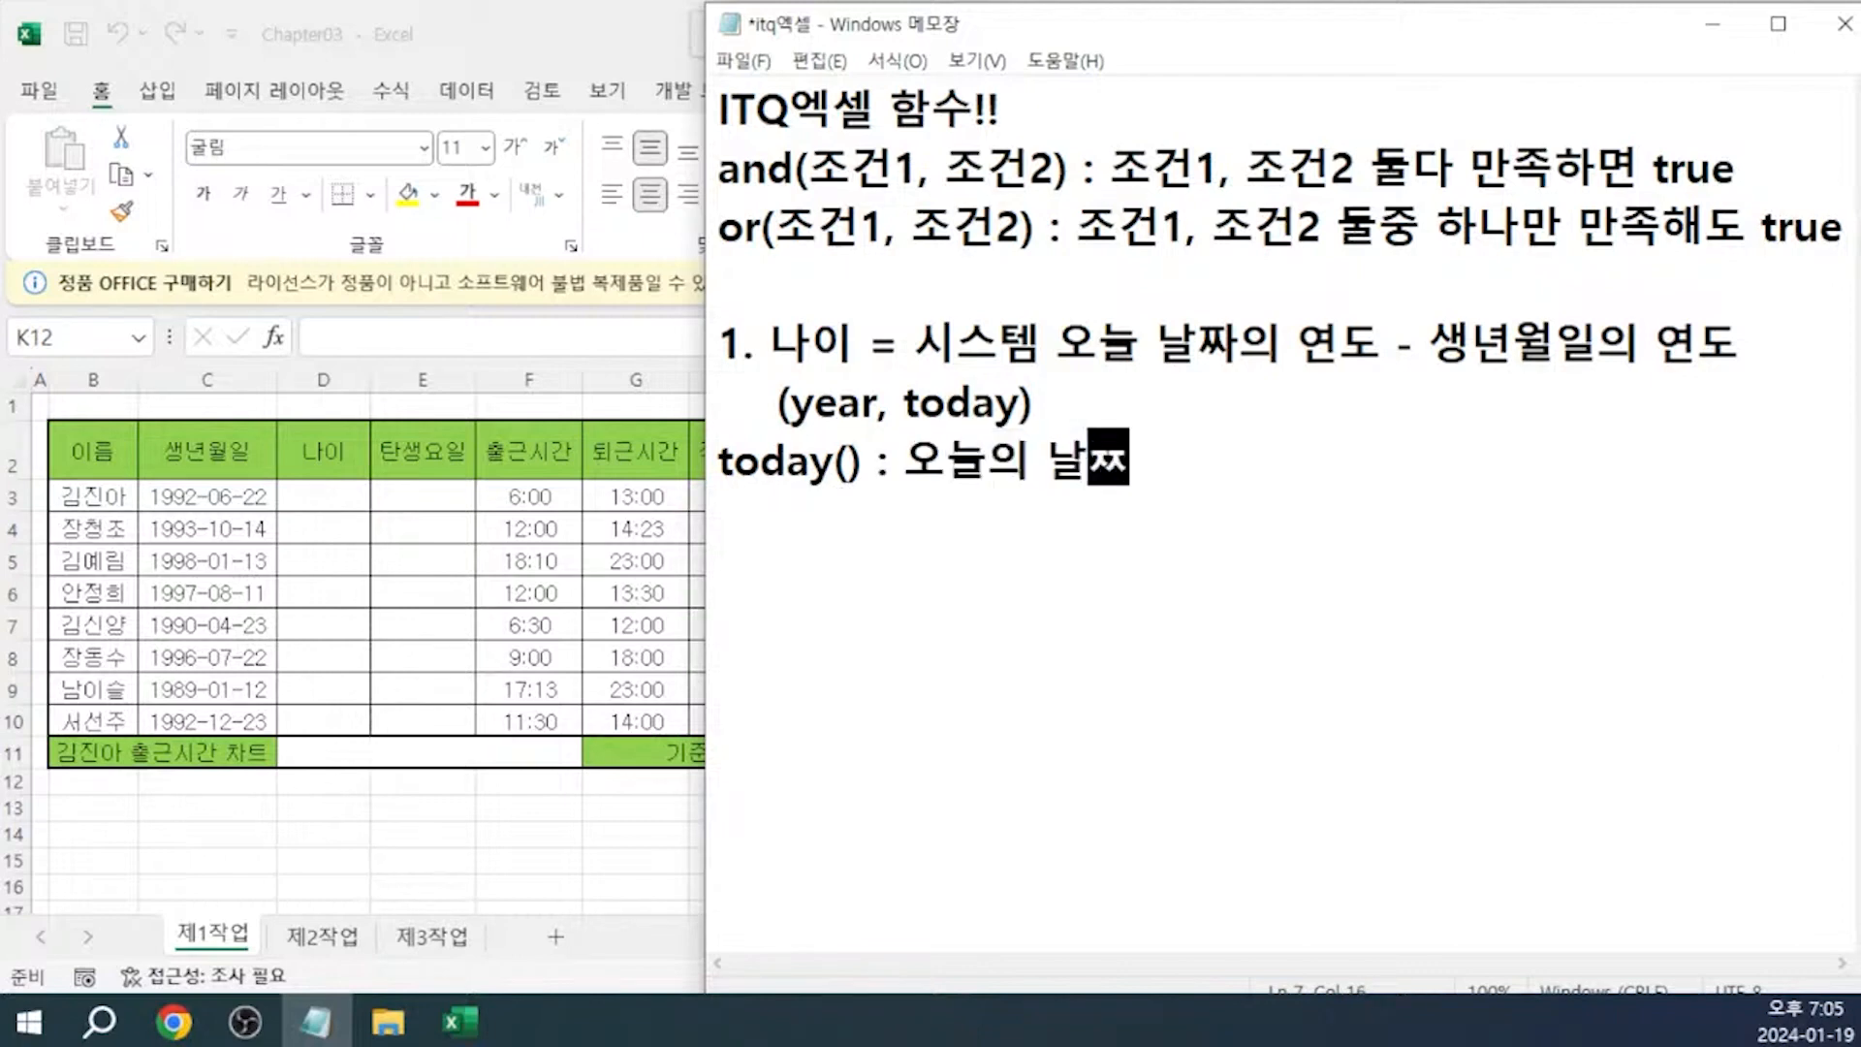
# Switch to the Chapter03 workbook in Excel and enter =TODAY() in cell C13
pyautogui.click(259, 800)
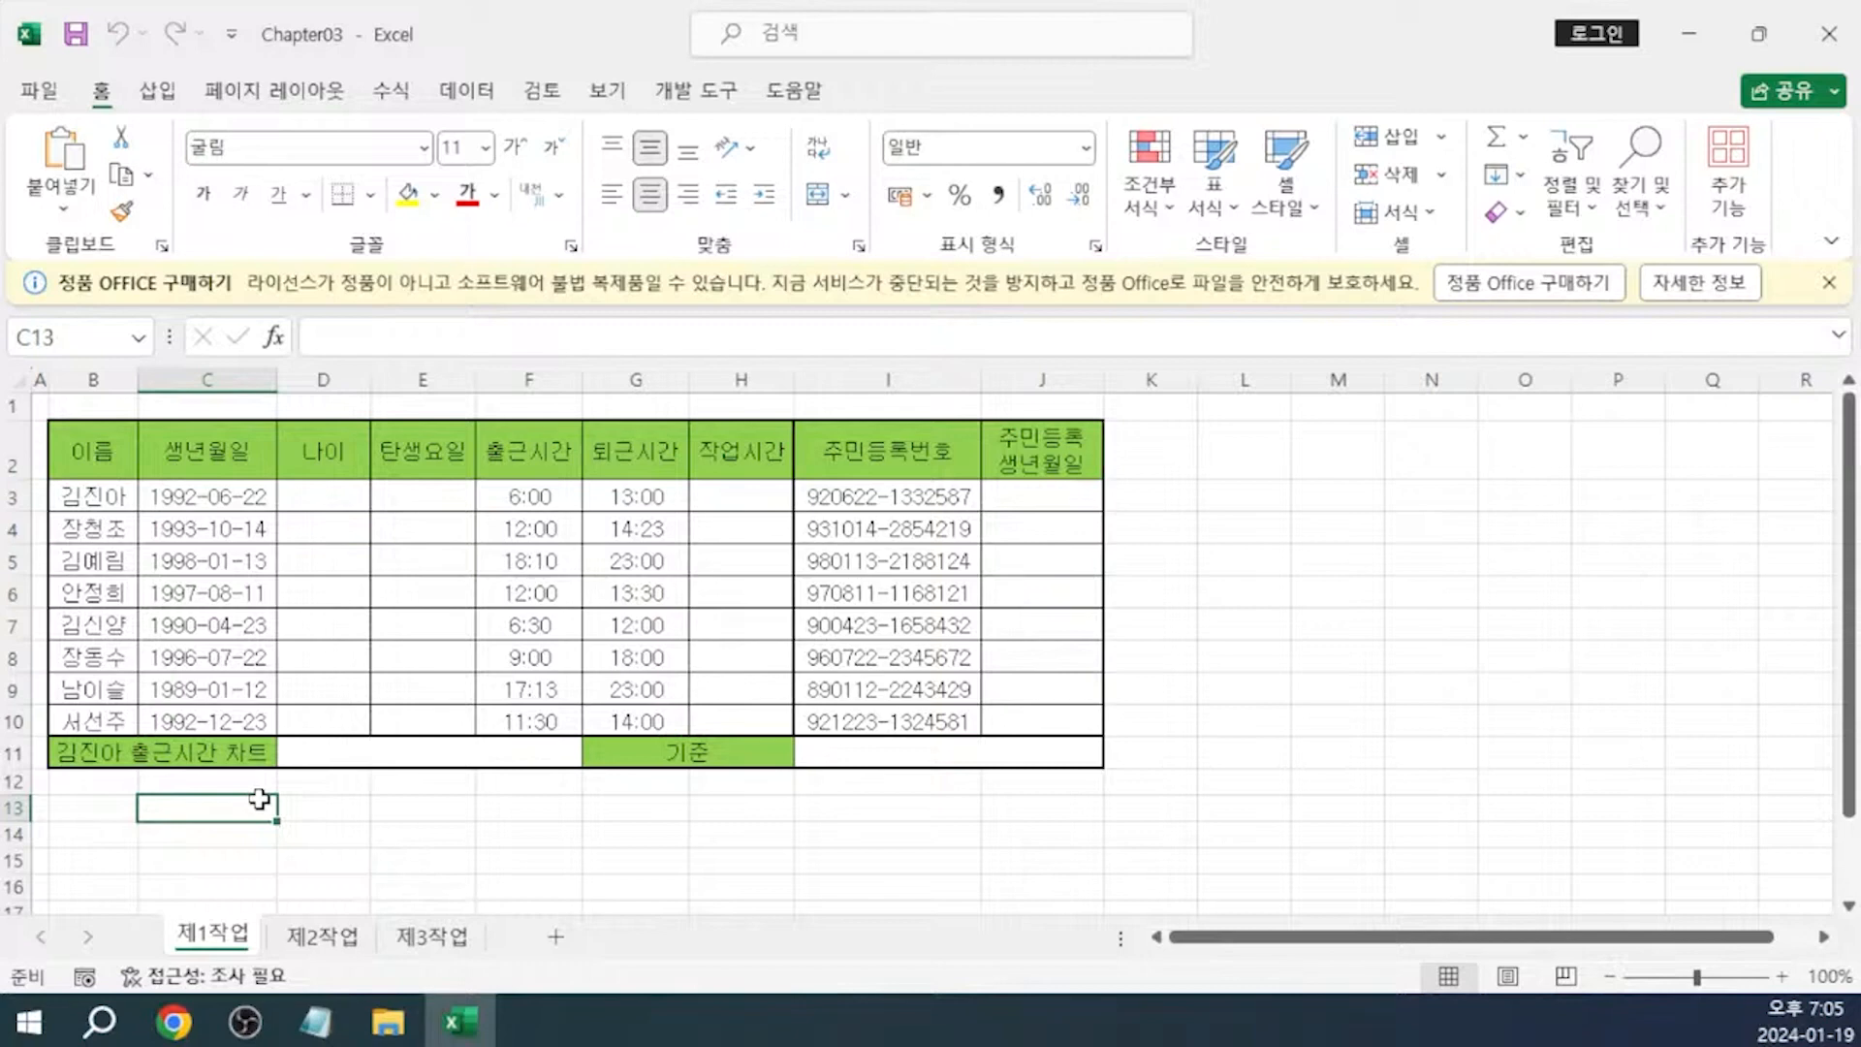
pyautogui.write('=t')
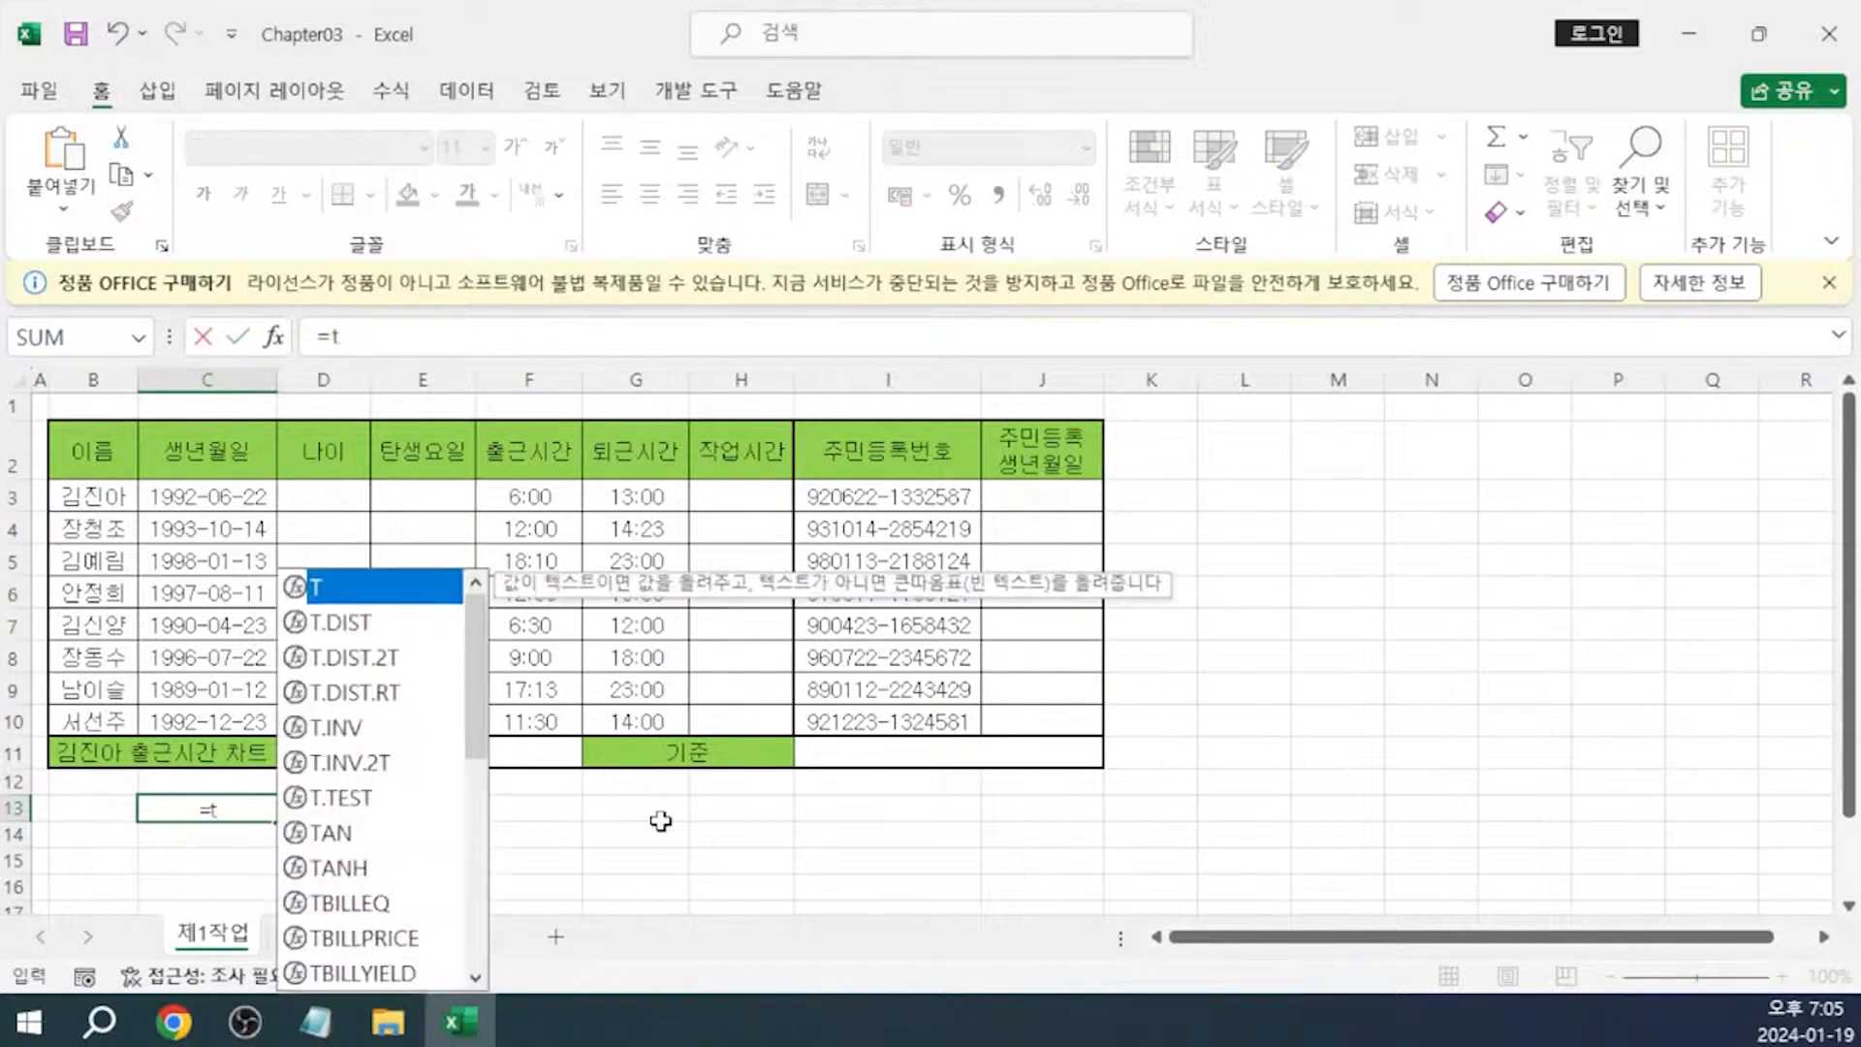
pyautogui.write('o')
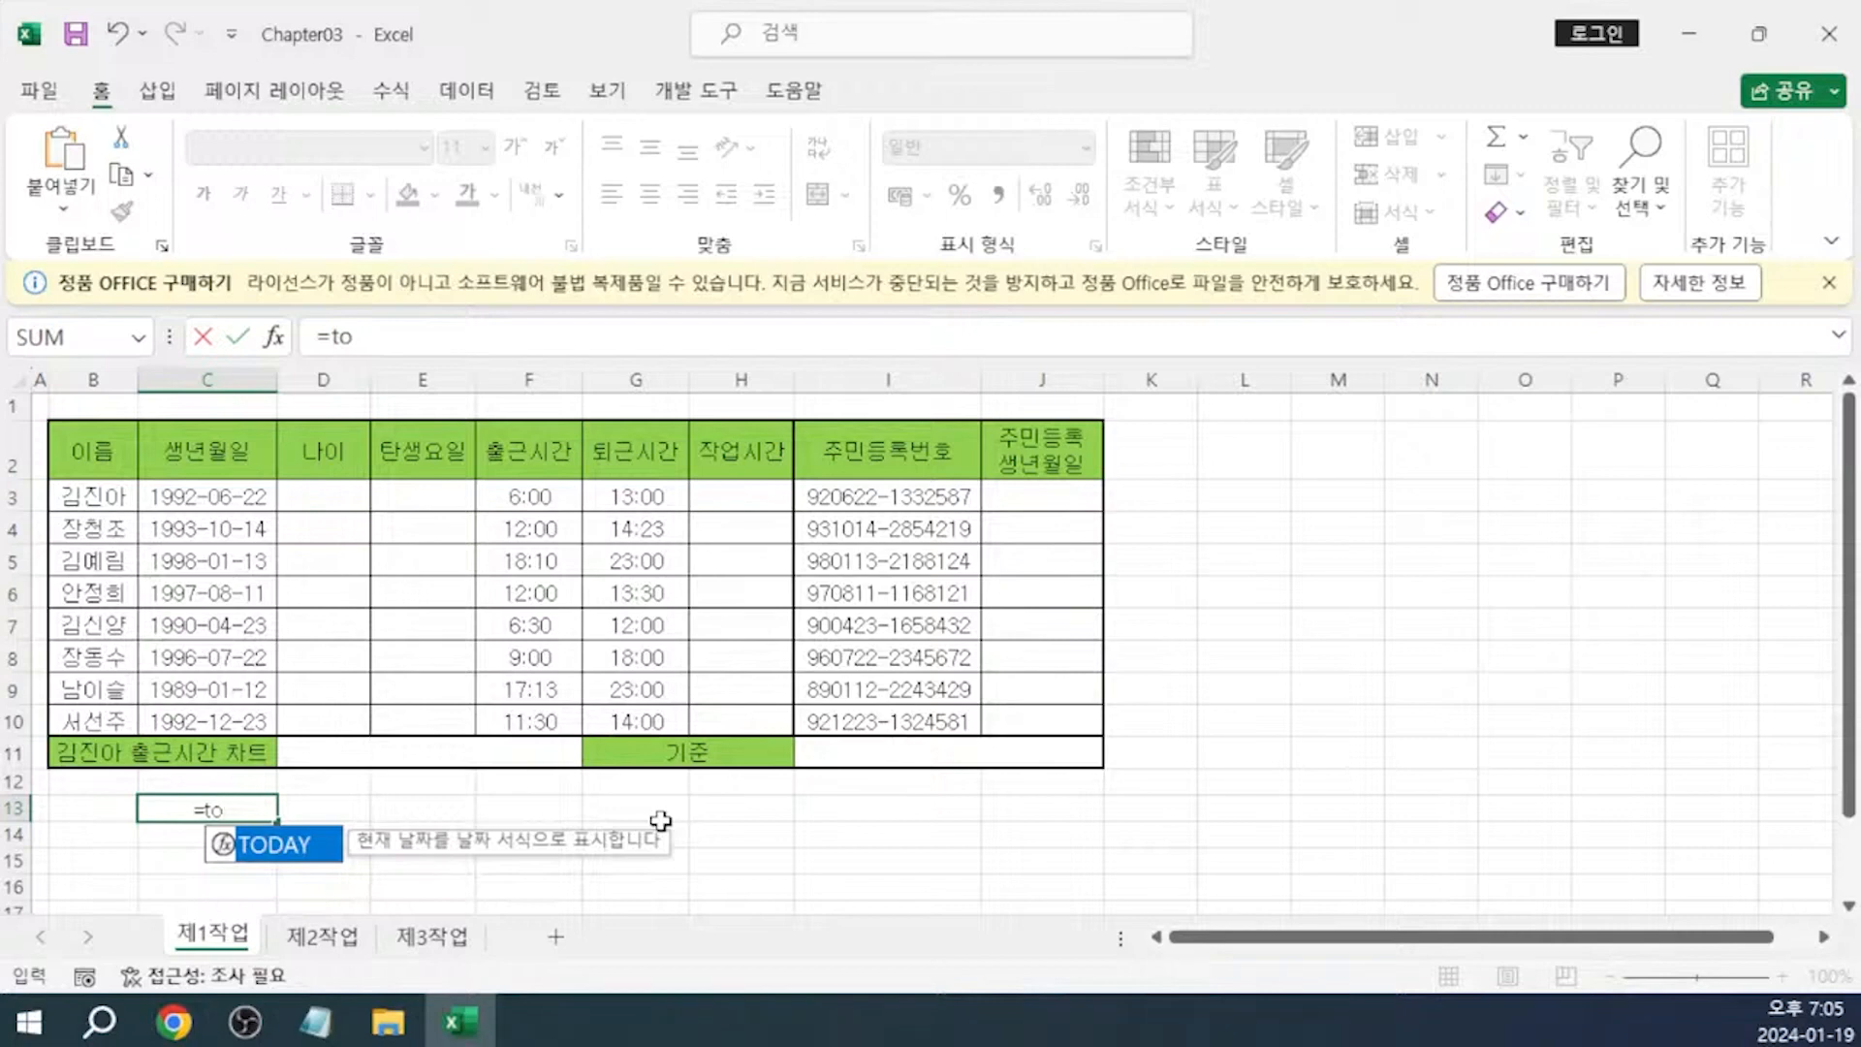
pyautogui.press('Tab')
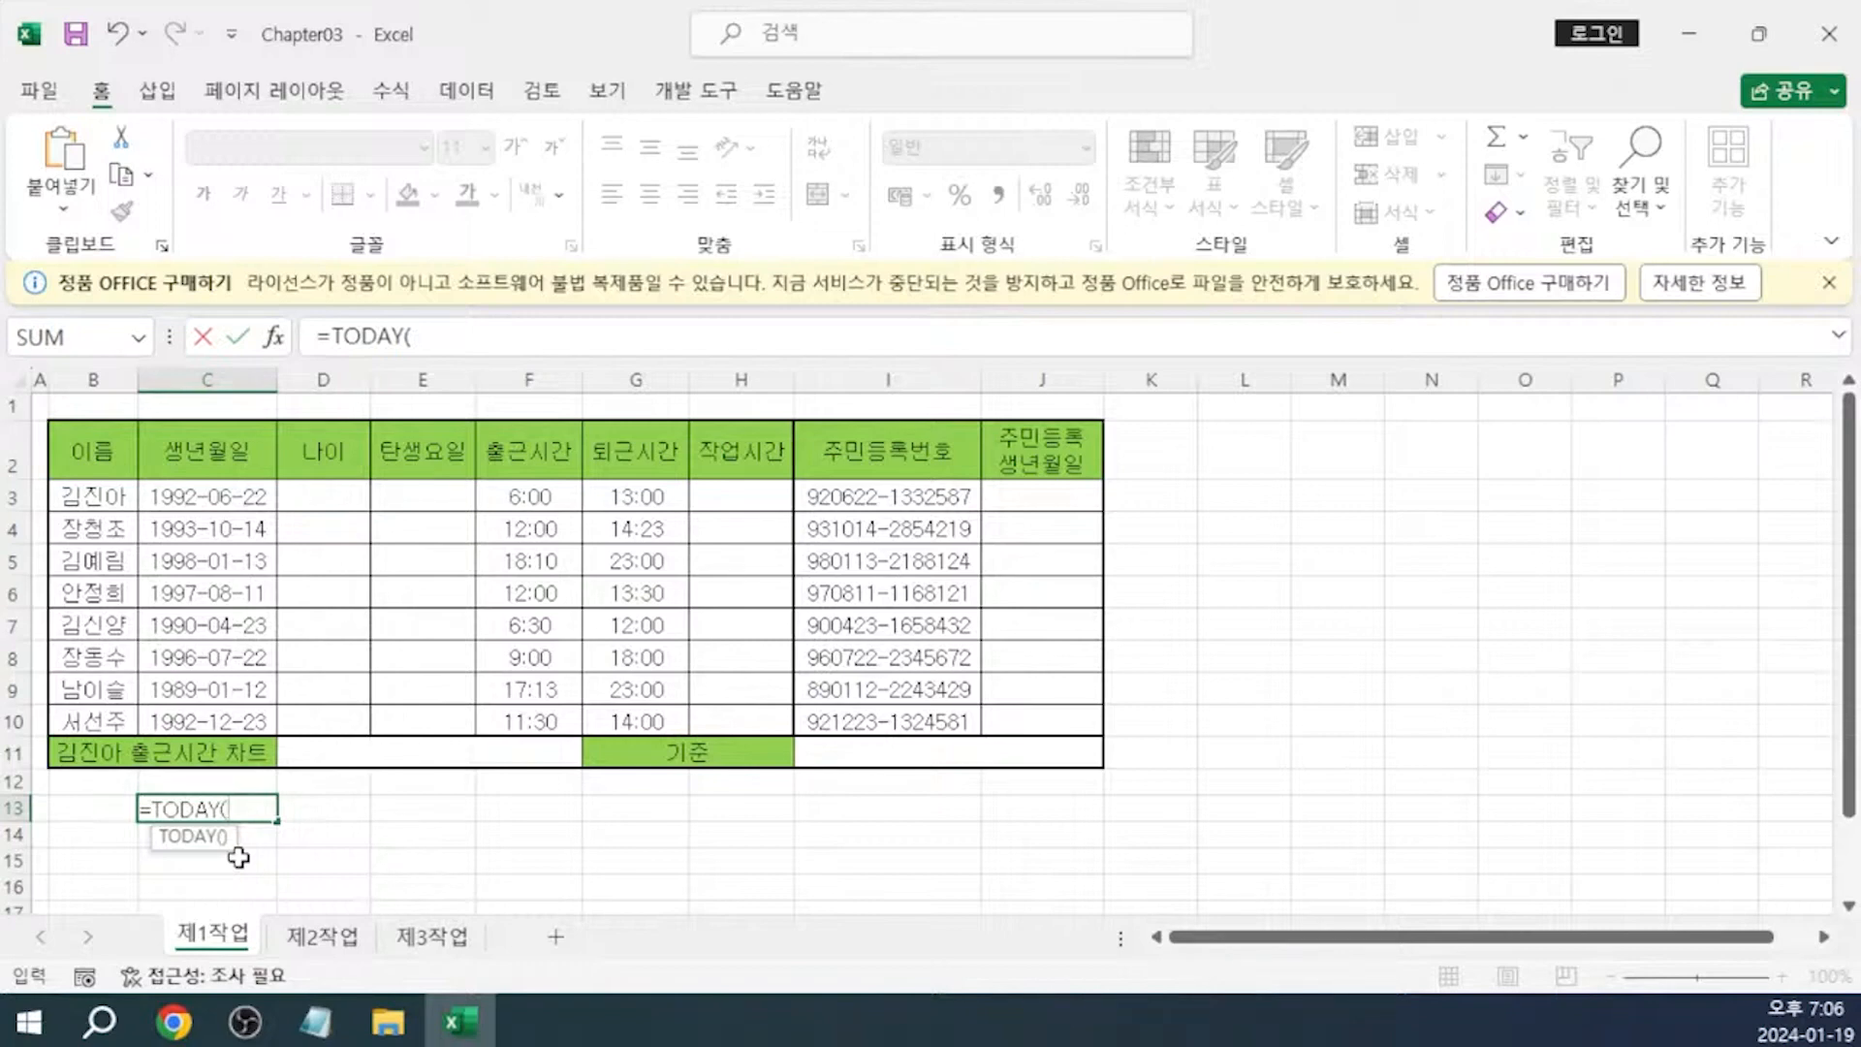
pyautogui.write(')')
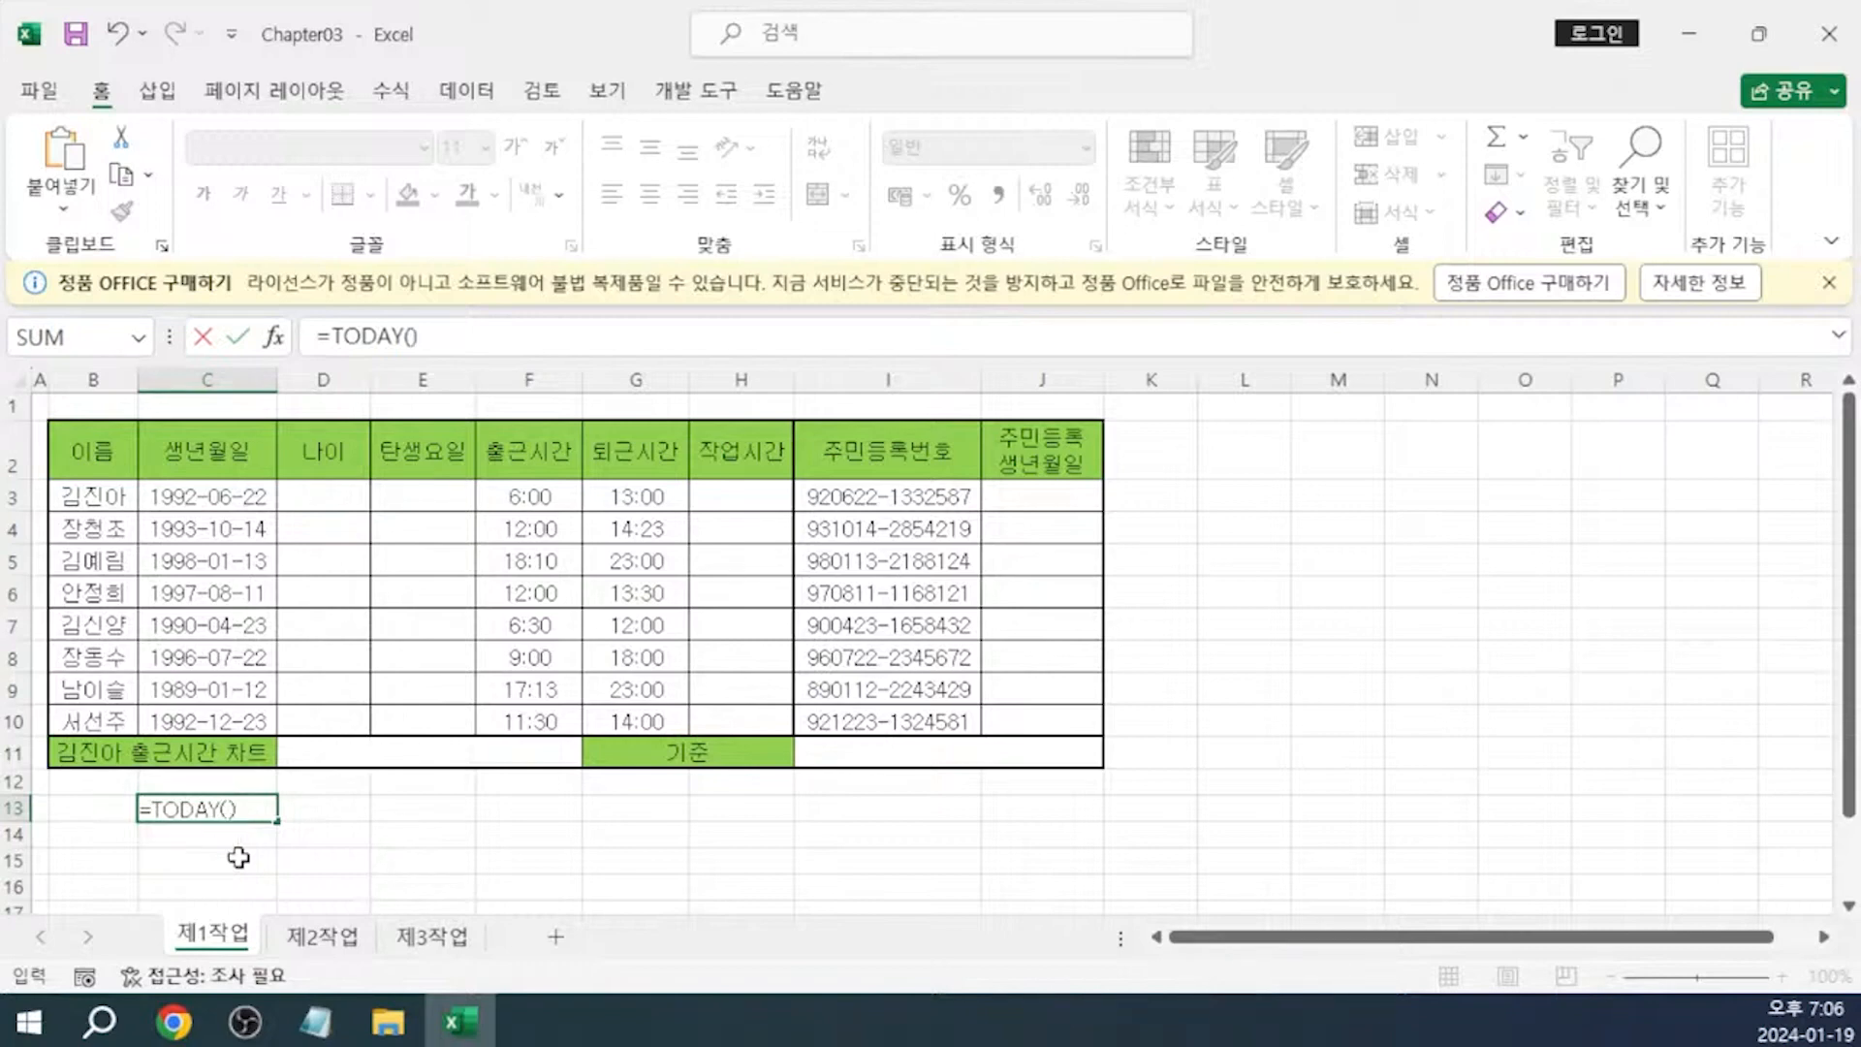
pyautogui.press('Return')
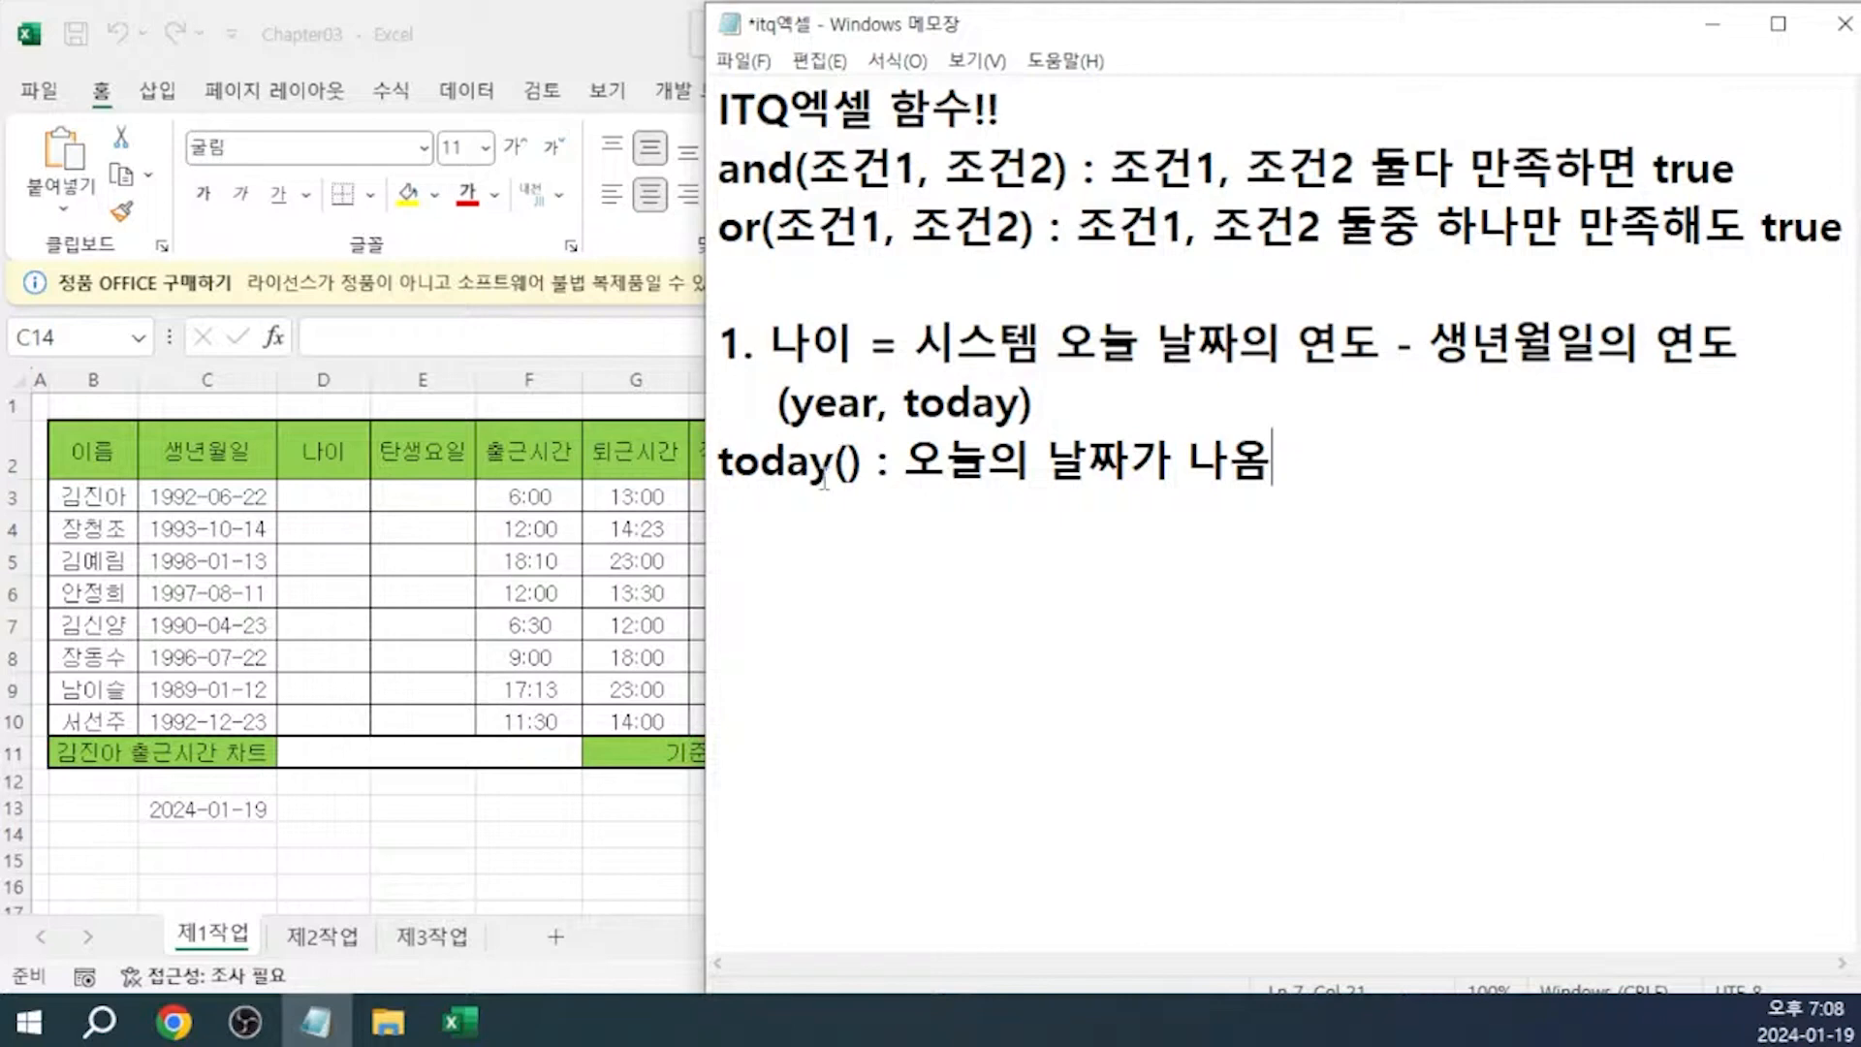
# Add the line "year(숫자) : 년도로 변환" below the today() explanation in the Notepad notes
pyautogui.press('Return')
pyautogui.write('year()')
pyautogui.press('Left')
pyautogui.press('Left')
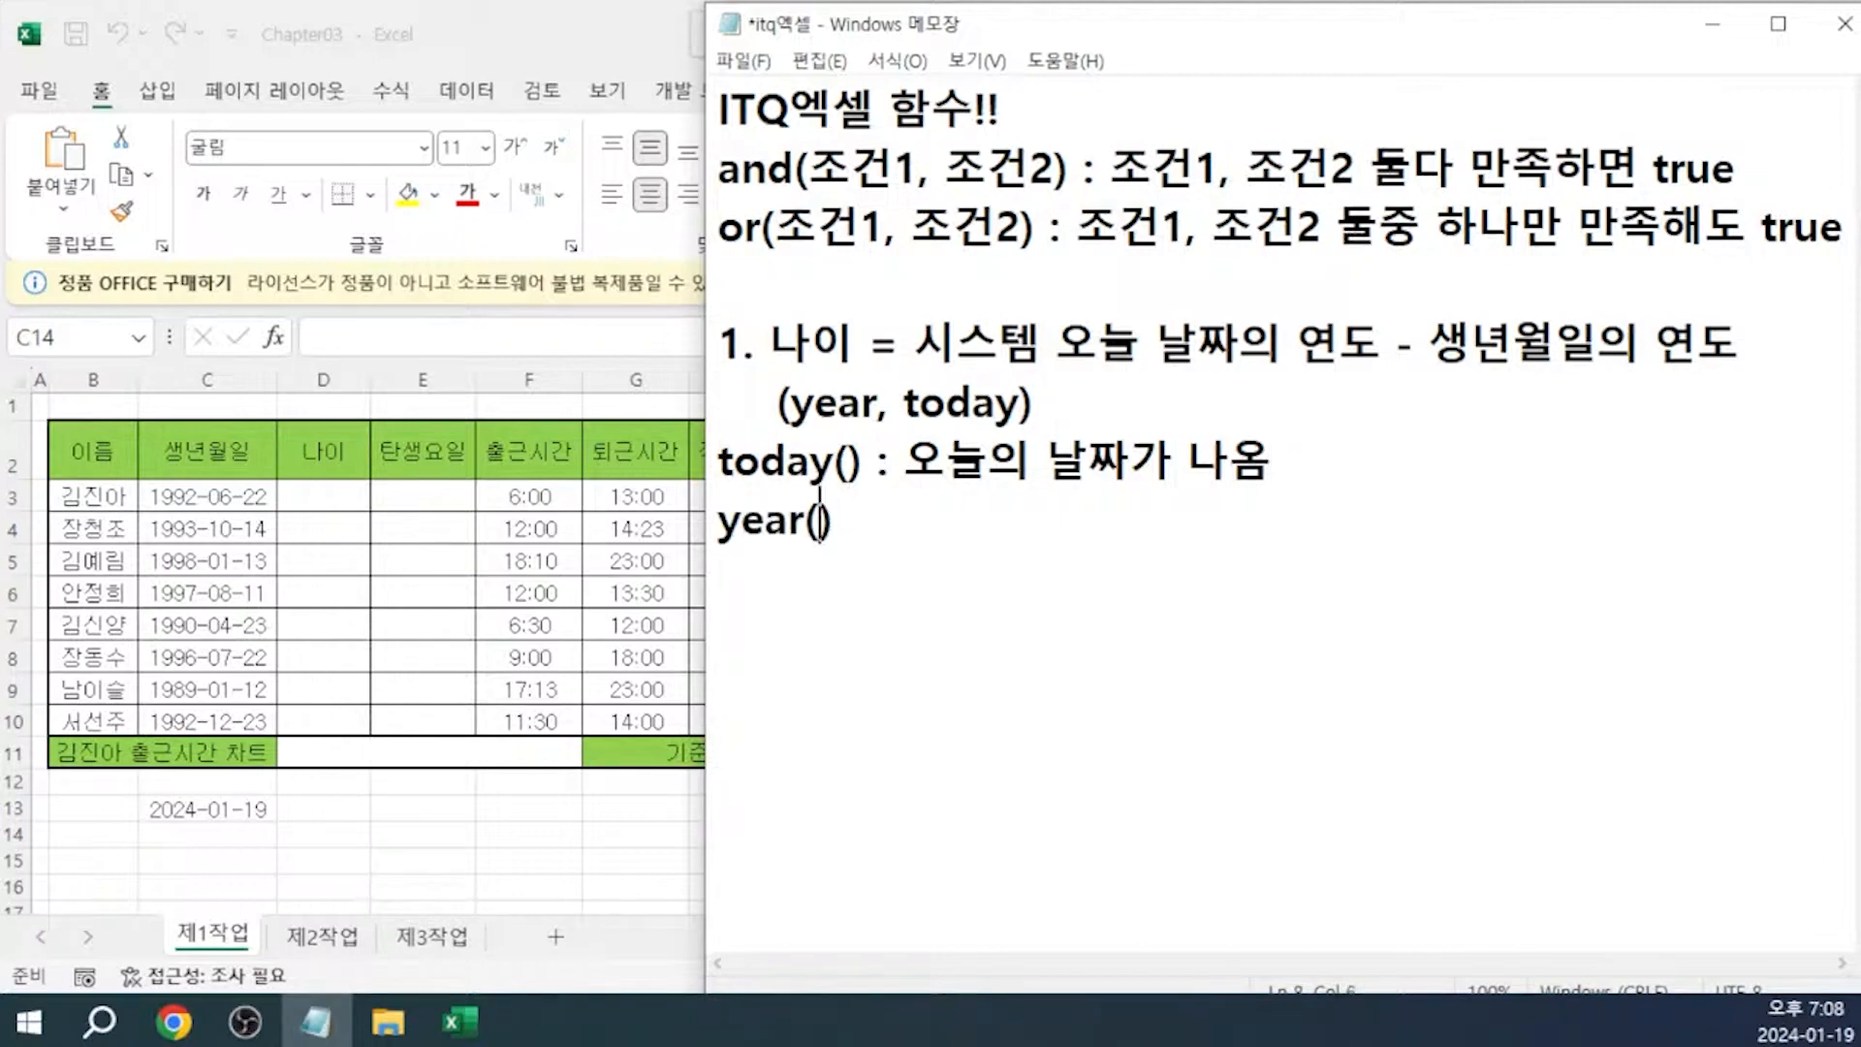
pyautogui.write('숫자')
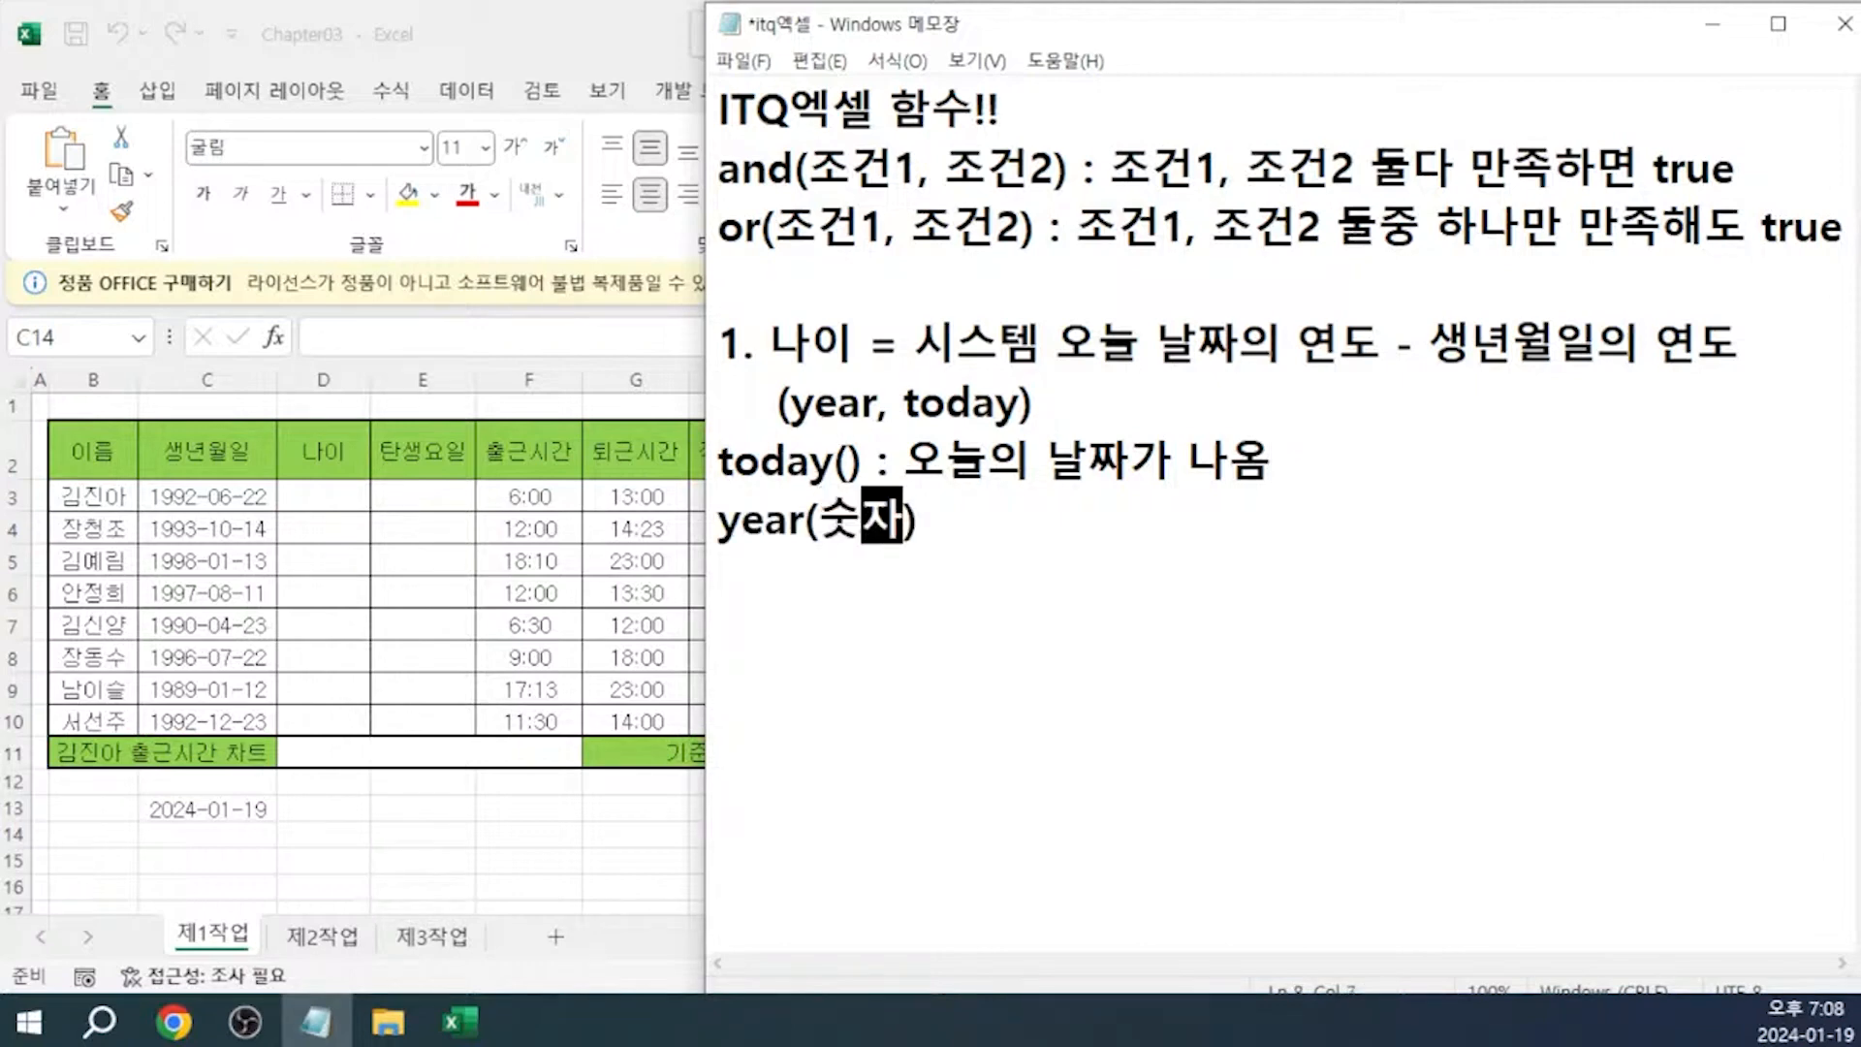
pyautogui.press('End')
pyautogui.write(': 년도로 변환')
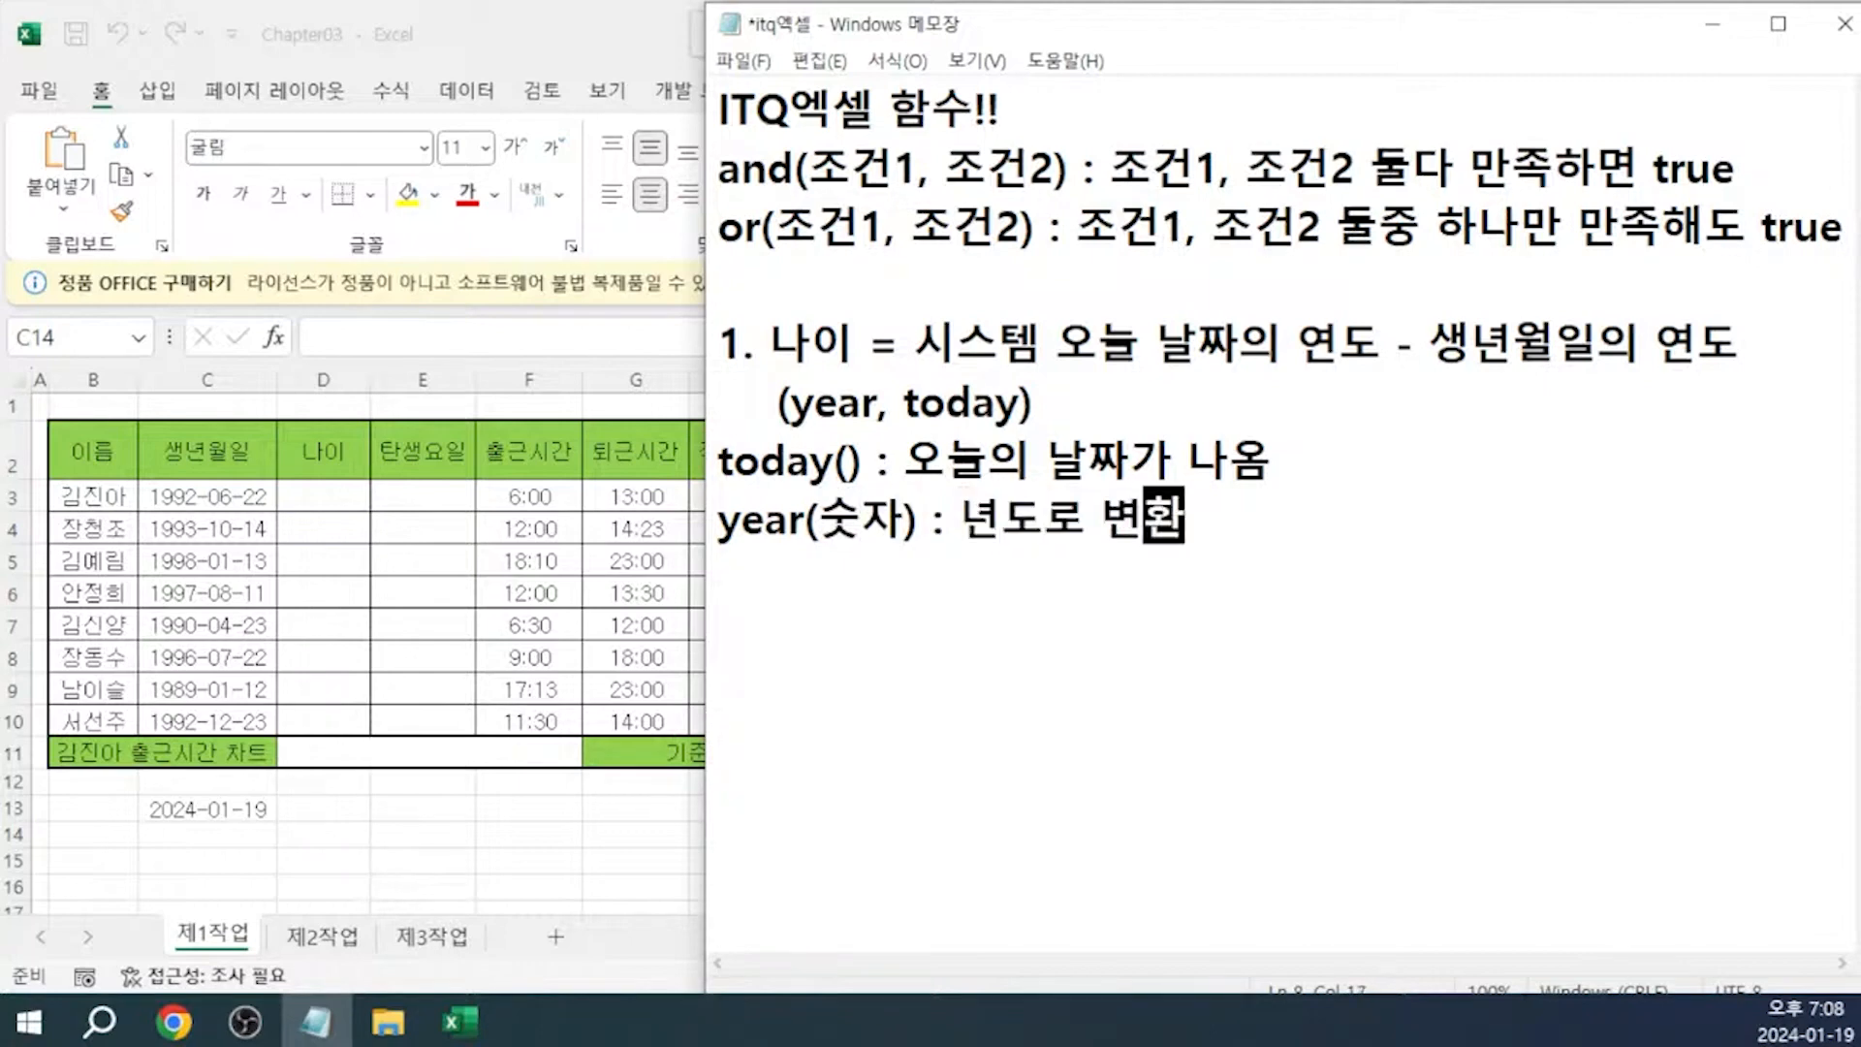
pyautogui.click(403, 812)
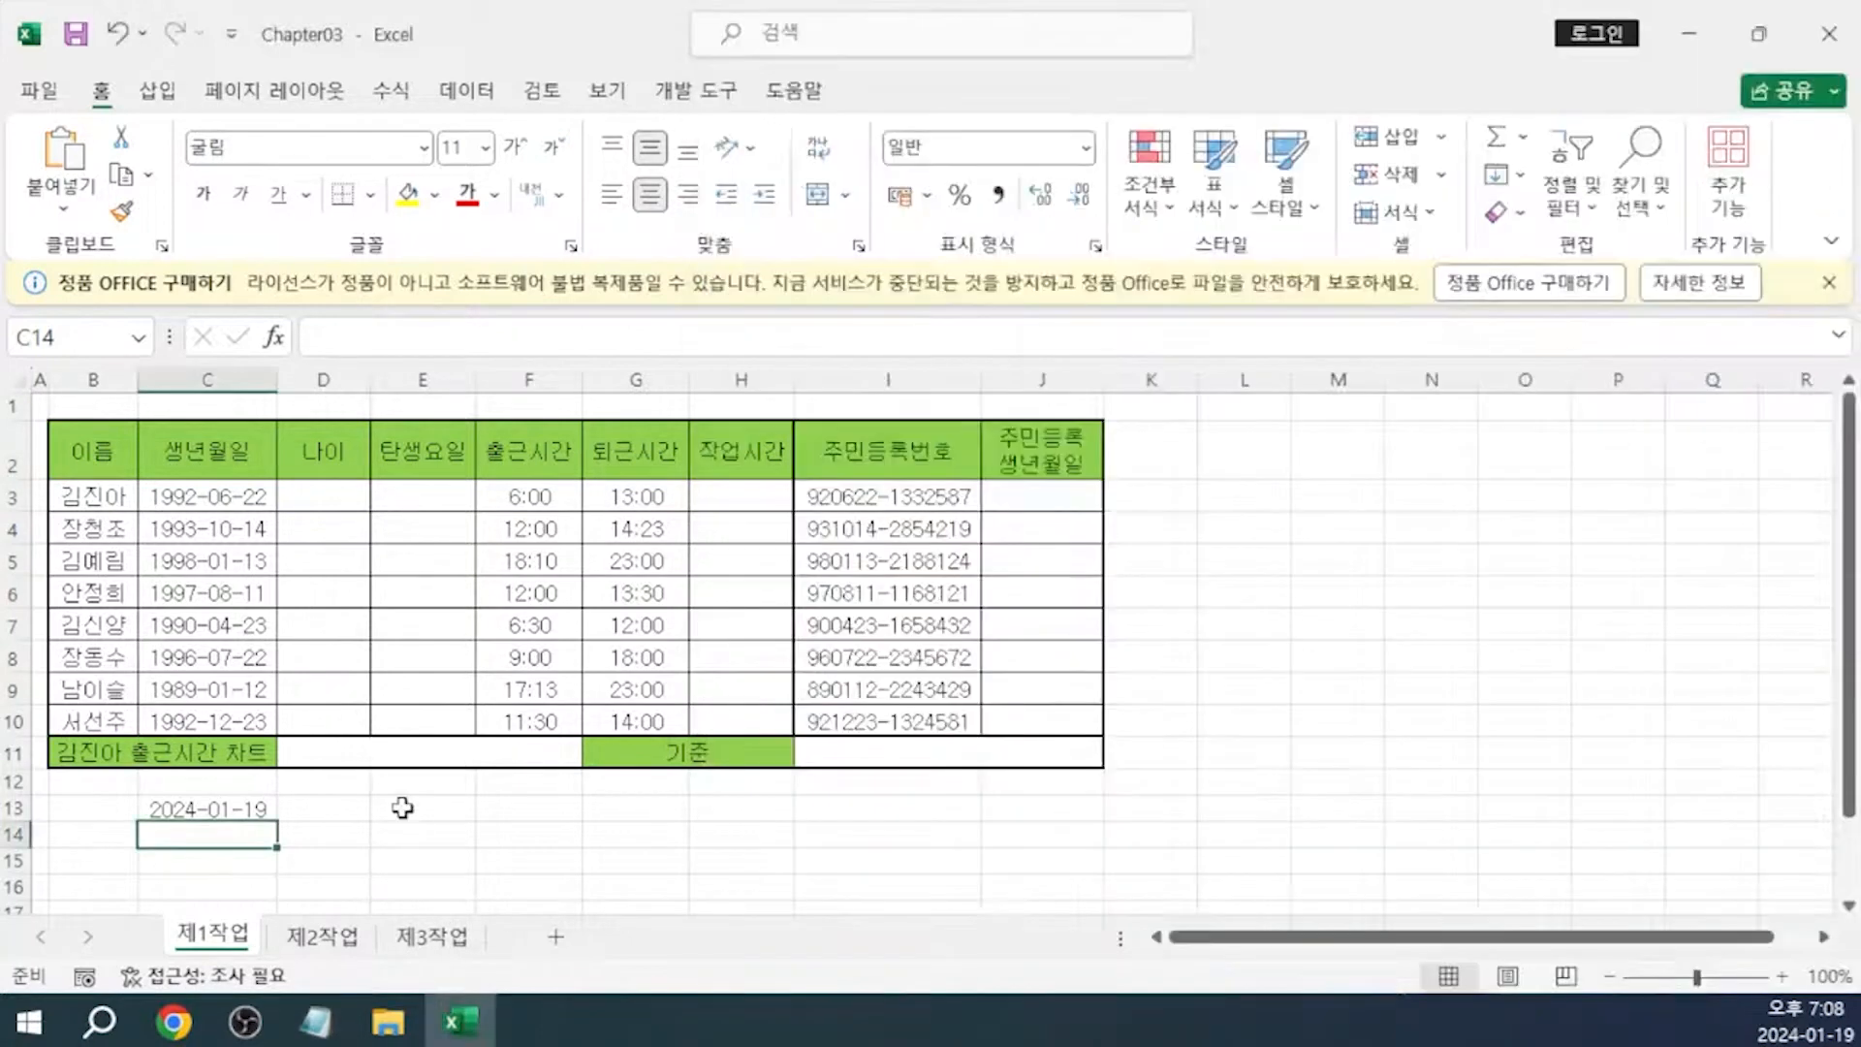
pyautogui.write('=')
pyautogui.click(453, 811)
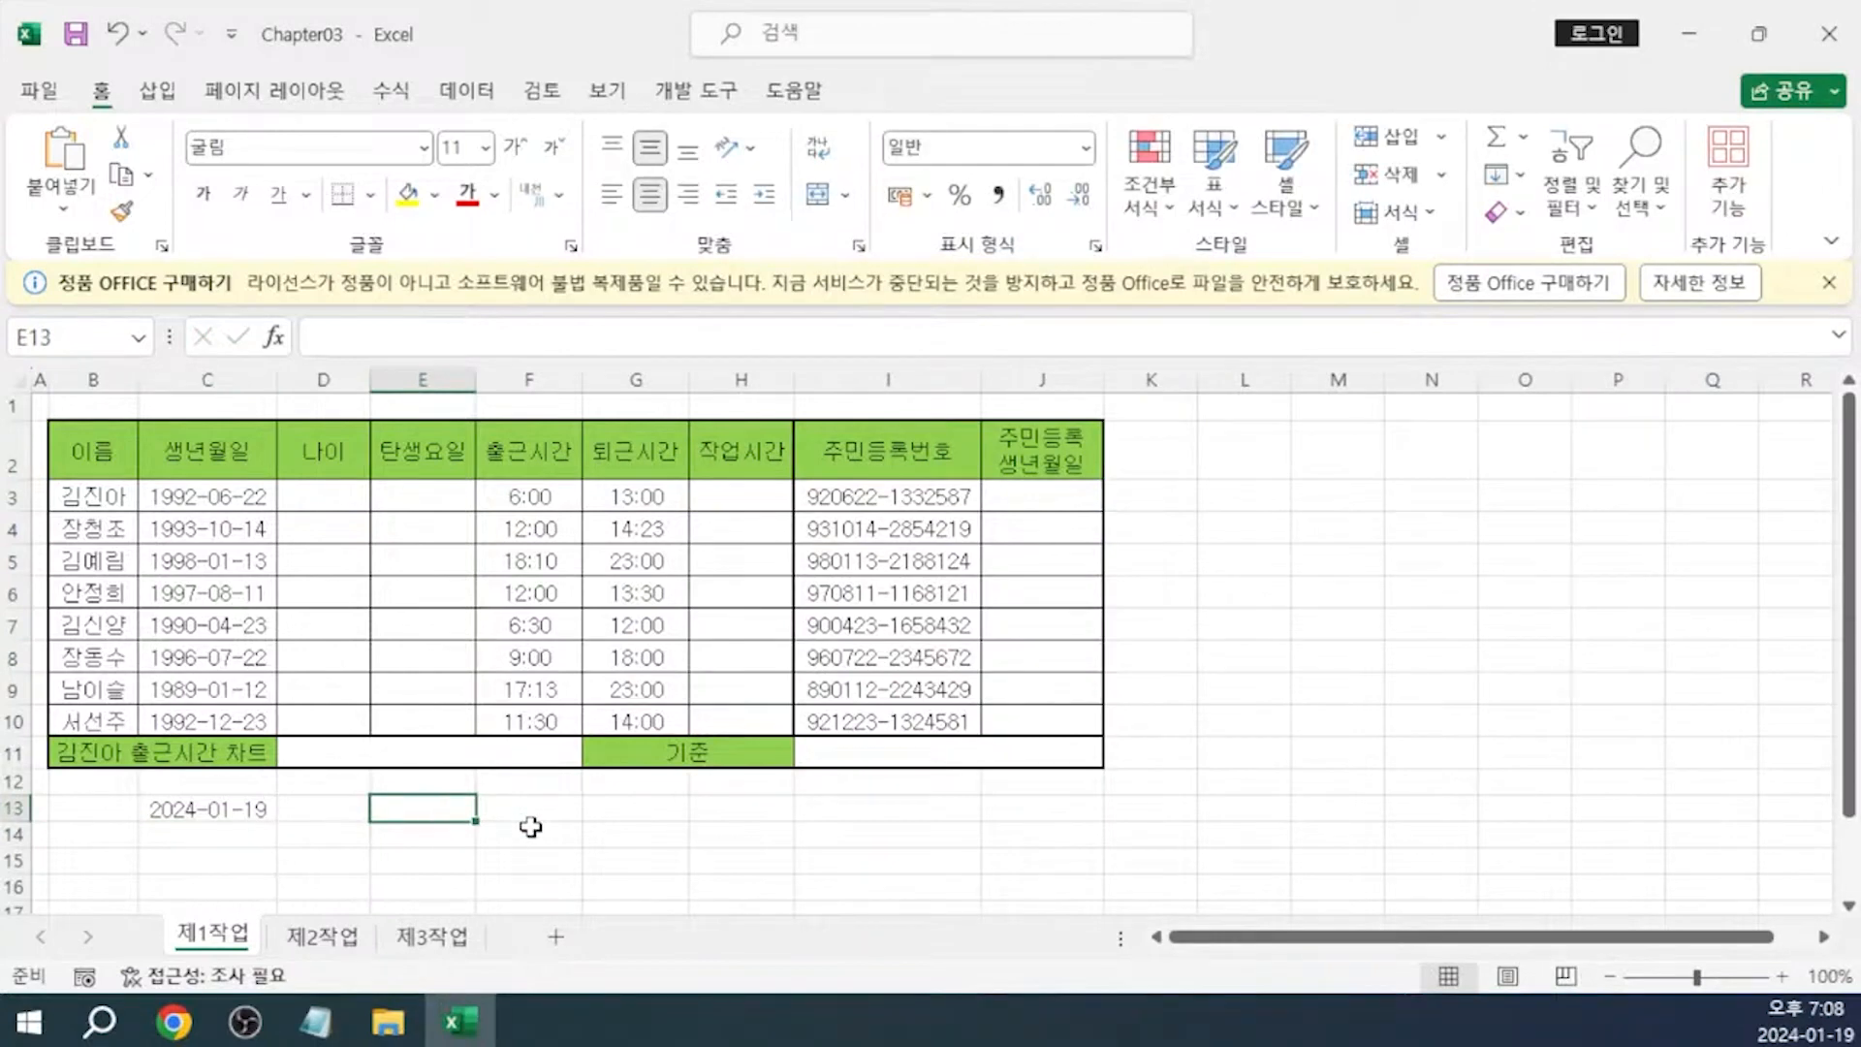
pyautogui.write('=YEAR(')
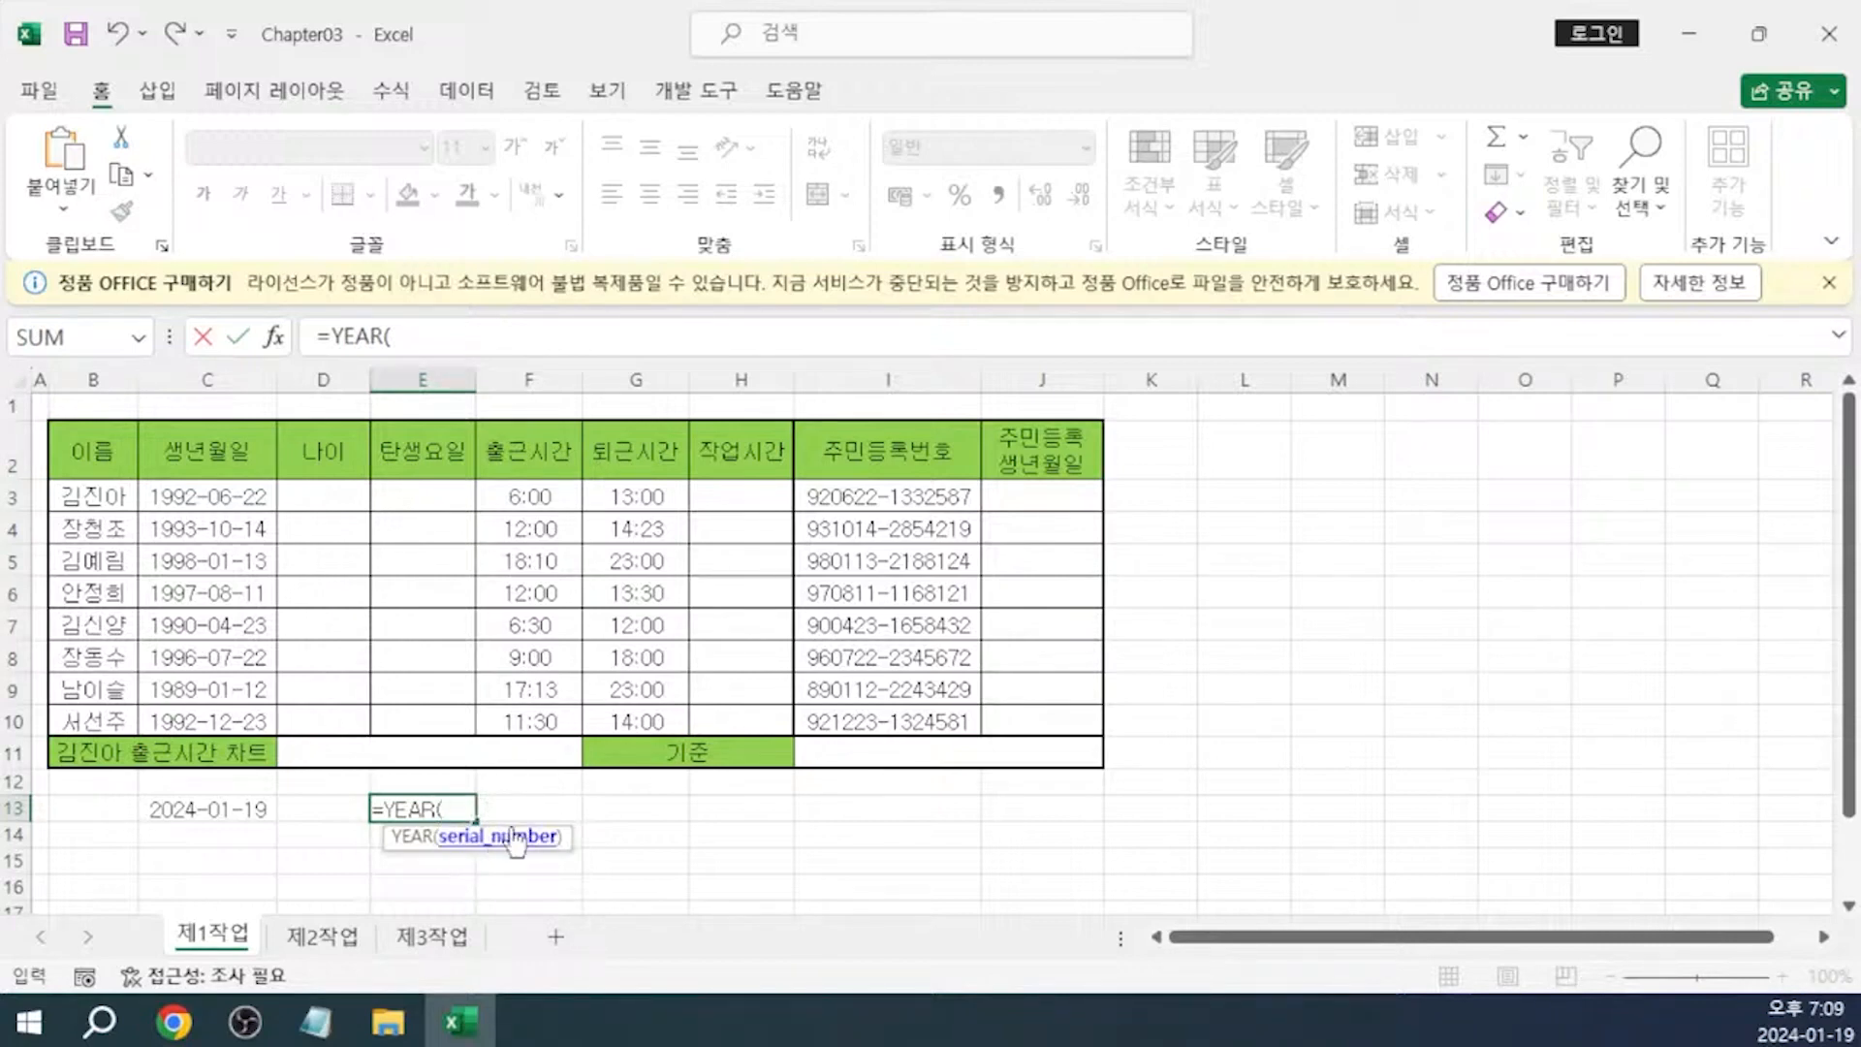
pyautogui.press('Escape')
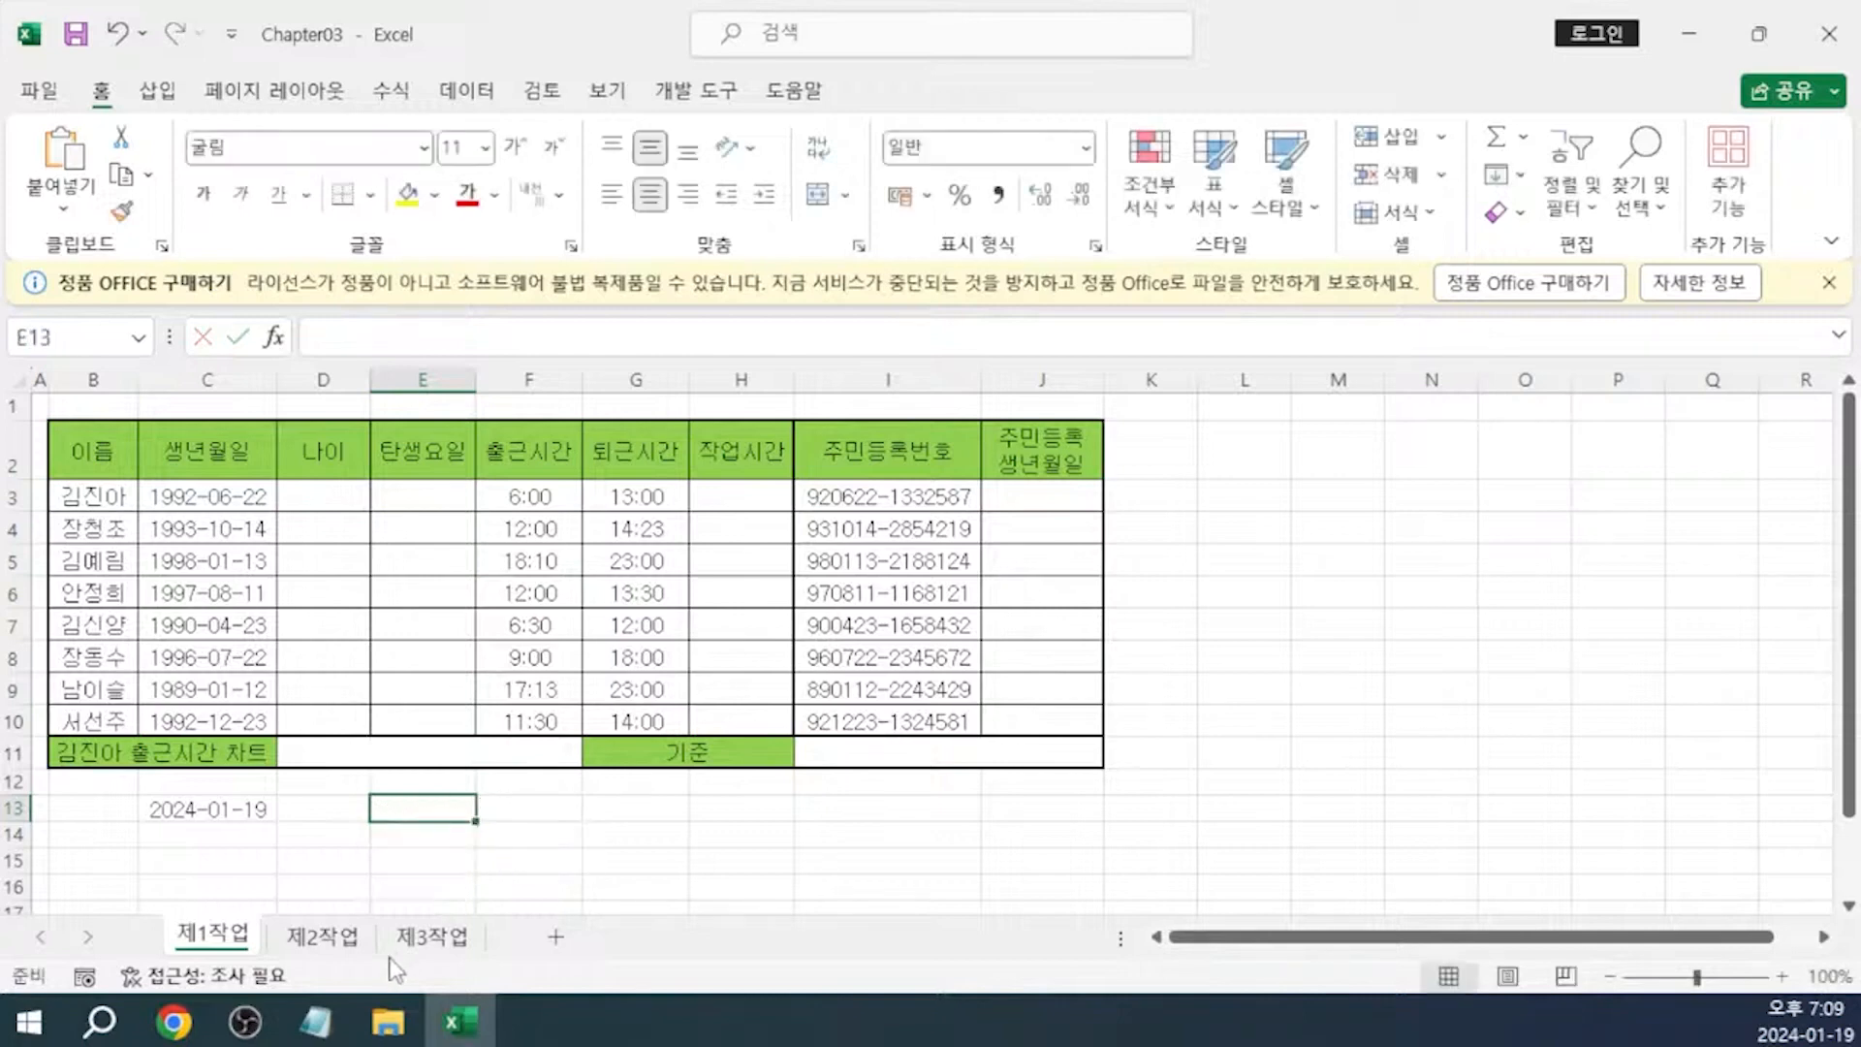
# Switch to the Notepad notes and add a line reading "---> today()" below the year(숫자) explanation
pyautogui.click(317, 1025)
pyautogui.moveTo(366, 1016)
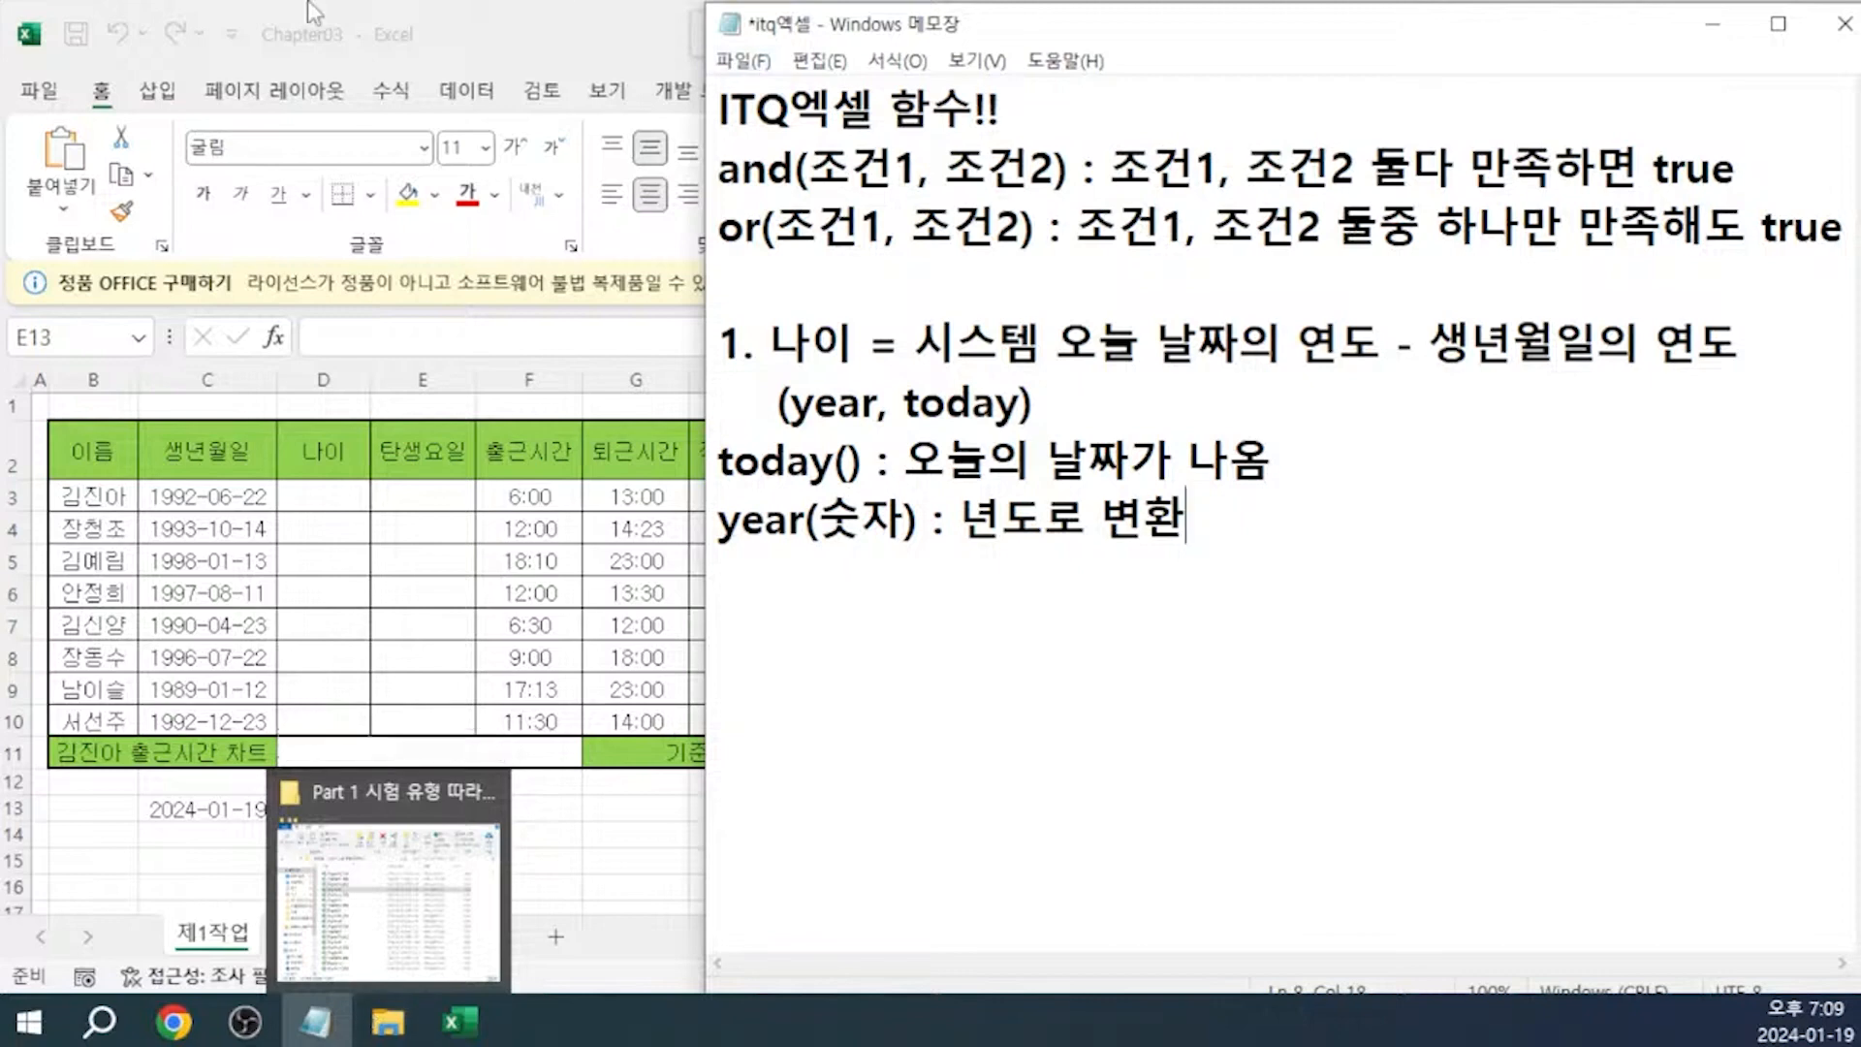
pyautogui.click(810, 564)
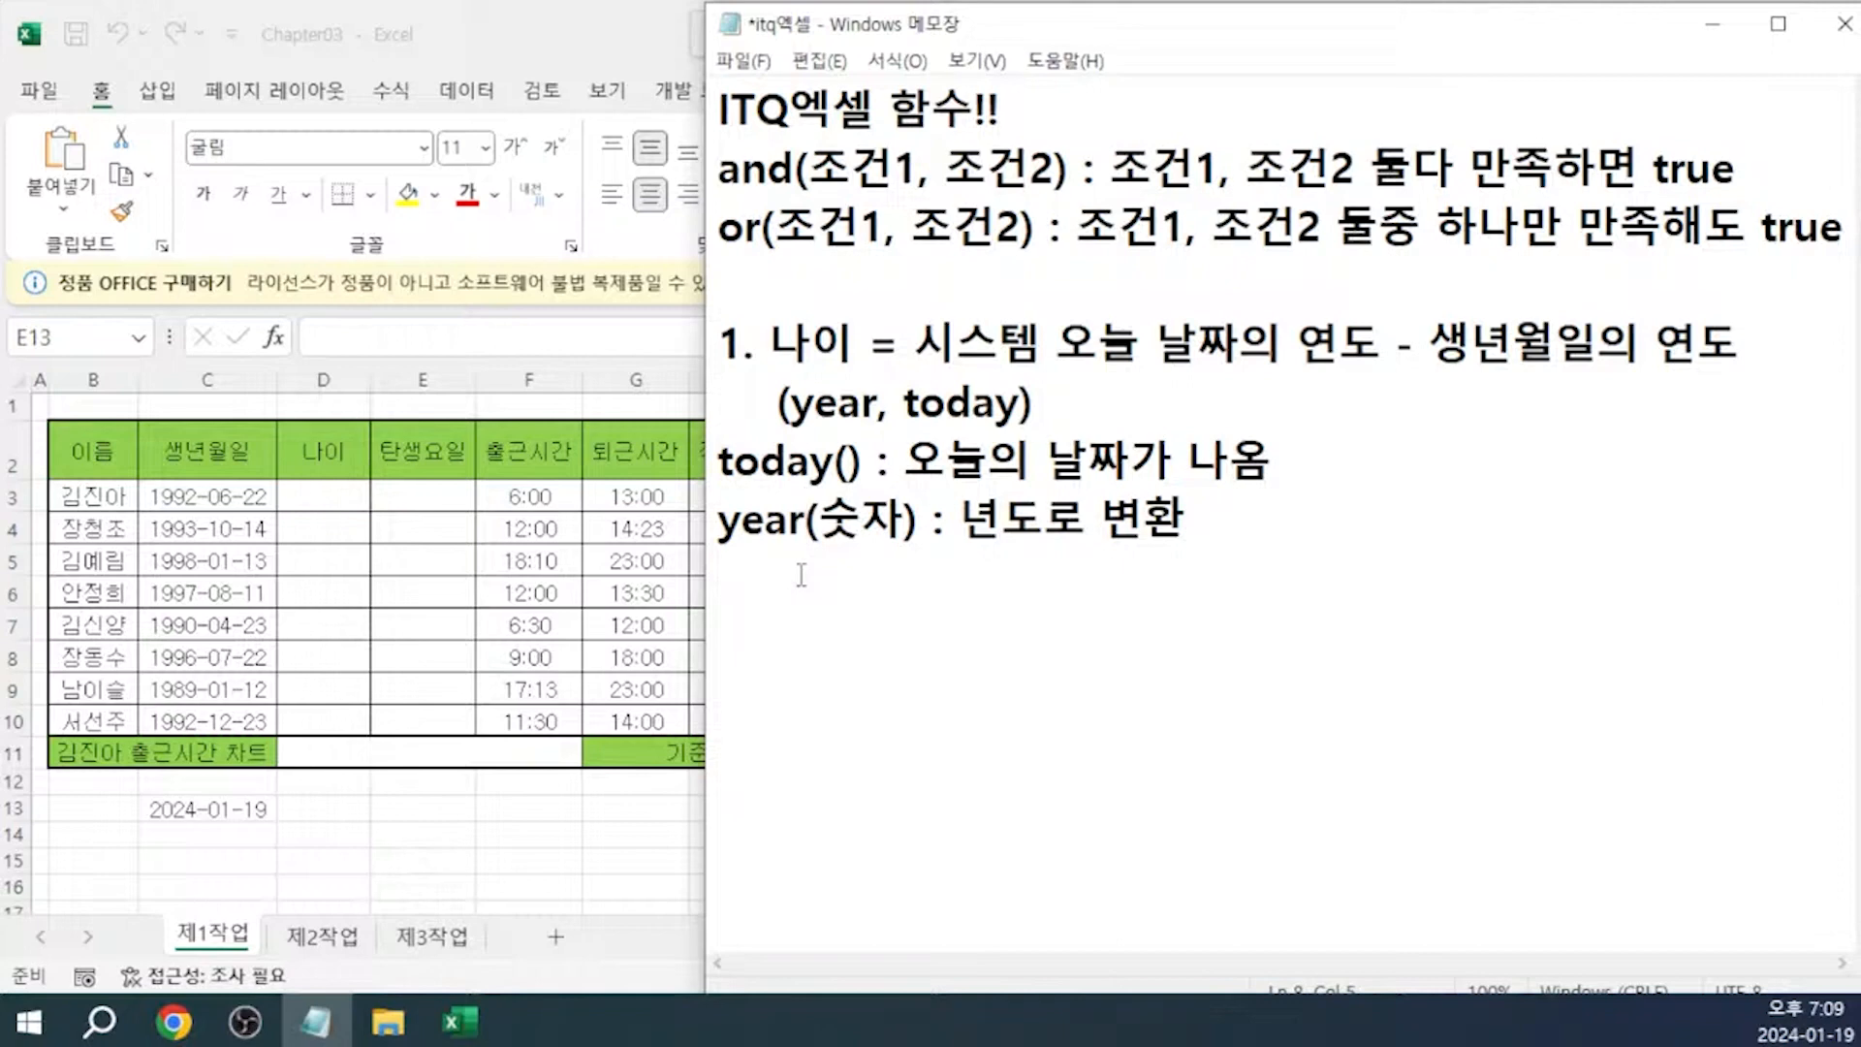
pyautogui.press('Return')
pyautogui.write('--->   ㅅ')
pyautogui.press('BackSpace')
pyautogui.press('Hangul')
pyautogui.write('todqy')
pyautogui.press('BackSpace')
pyautogui.press('BackSpace')
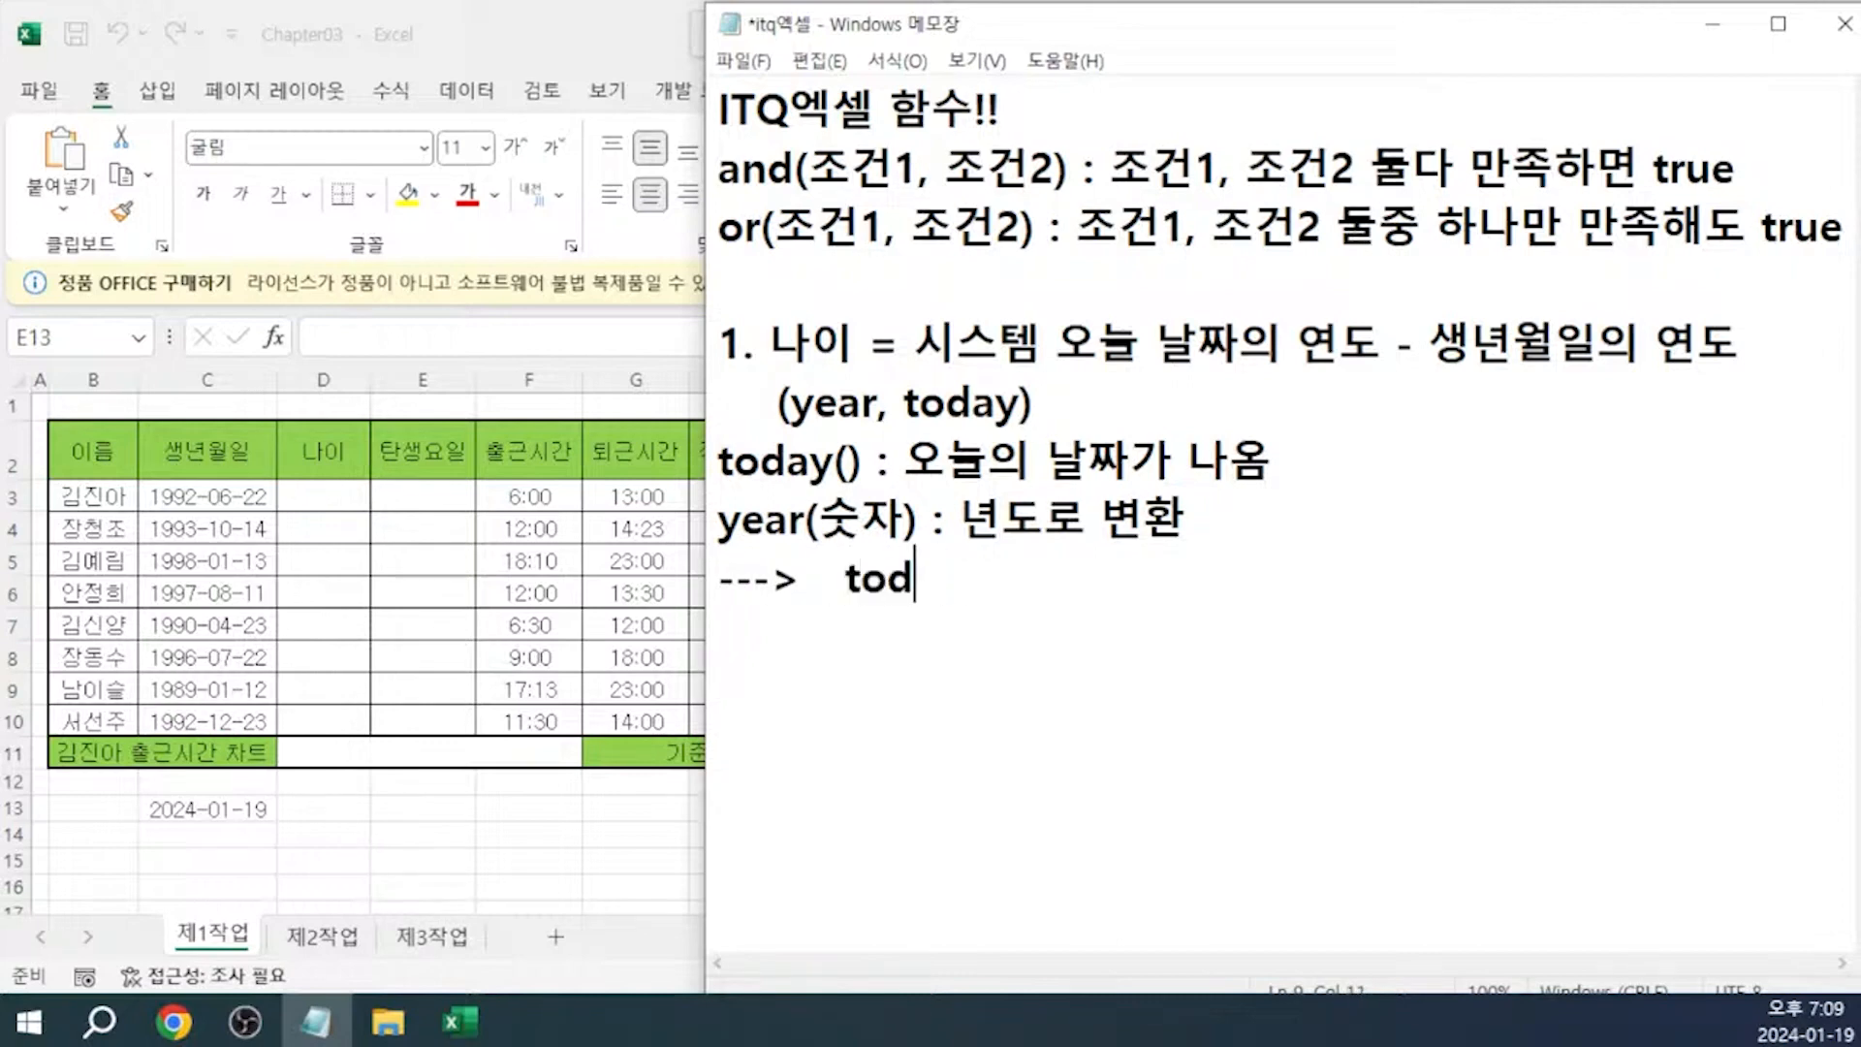
pyautogui.write('ay()')
# Wrap today() in year() on the arrow line and append the meaning, giving "year(today()) = 오늘의 년도가 나옴"
pyautogui.press('Left')
pyautogui.press('Left')
pyautogui.press('Left')
pyautogui.press('Left')
pyautogui.press('Left')
pyautogui.press('Left')
pyautogui.press('Left')
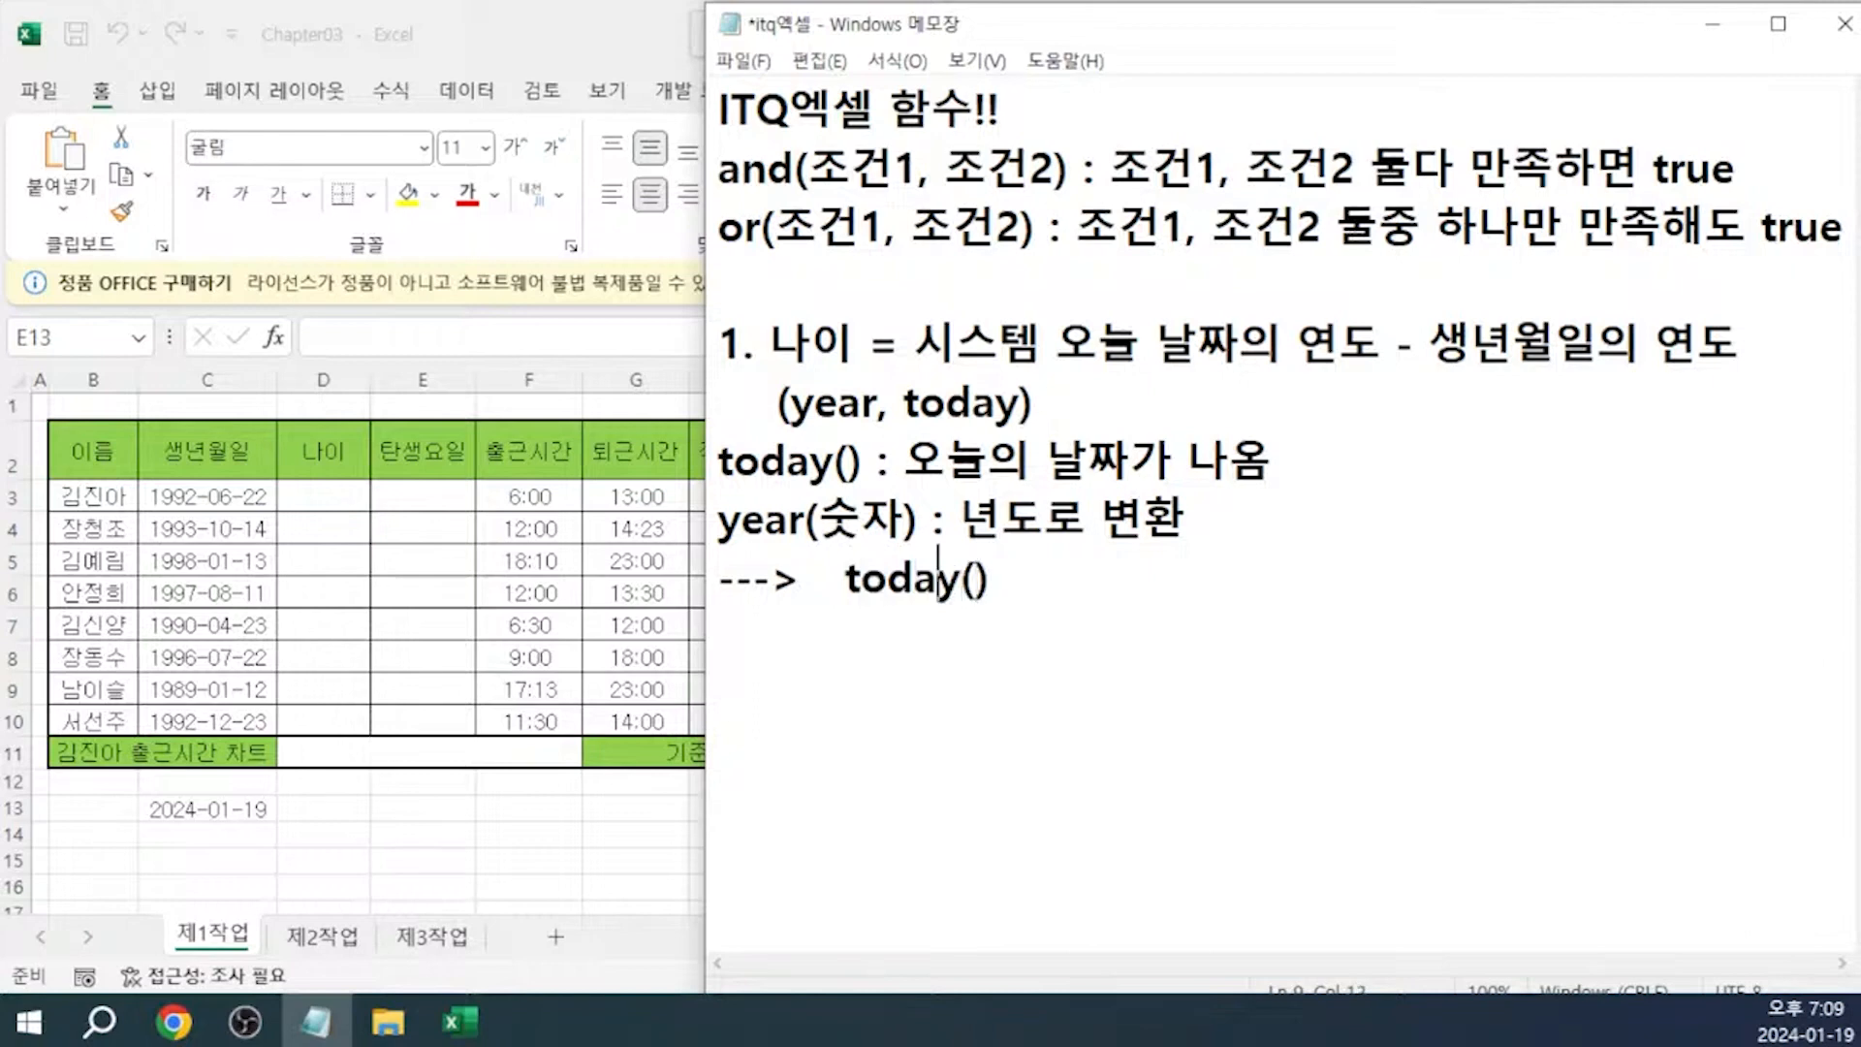
pyautogui.write('year(')
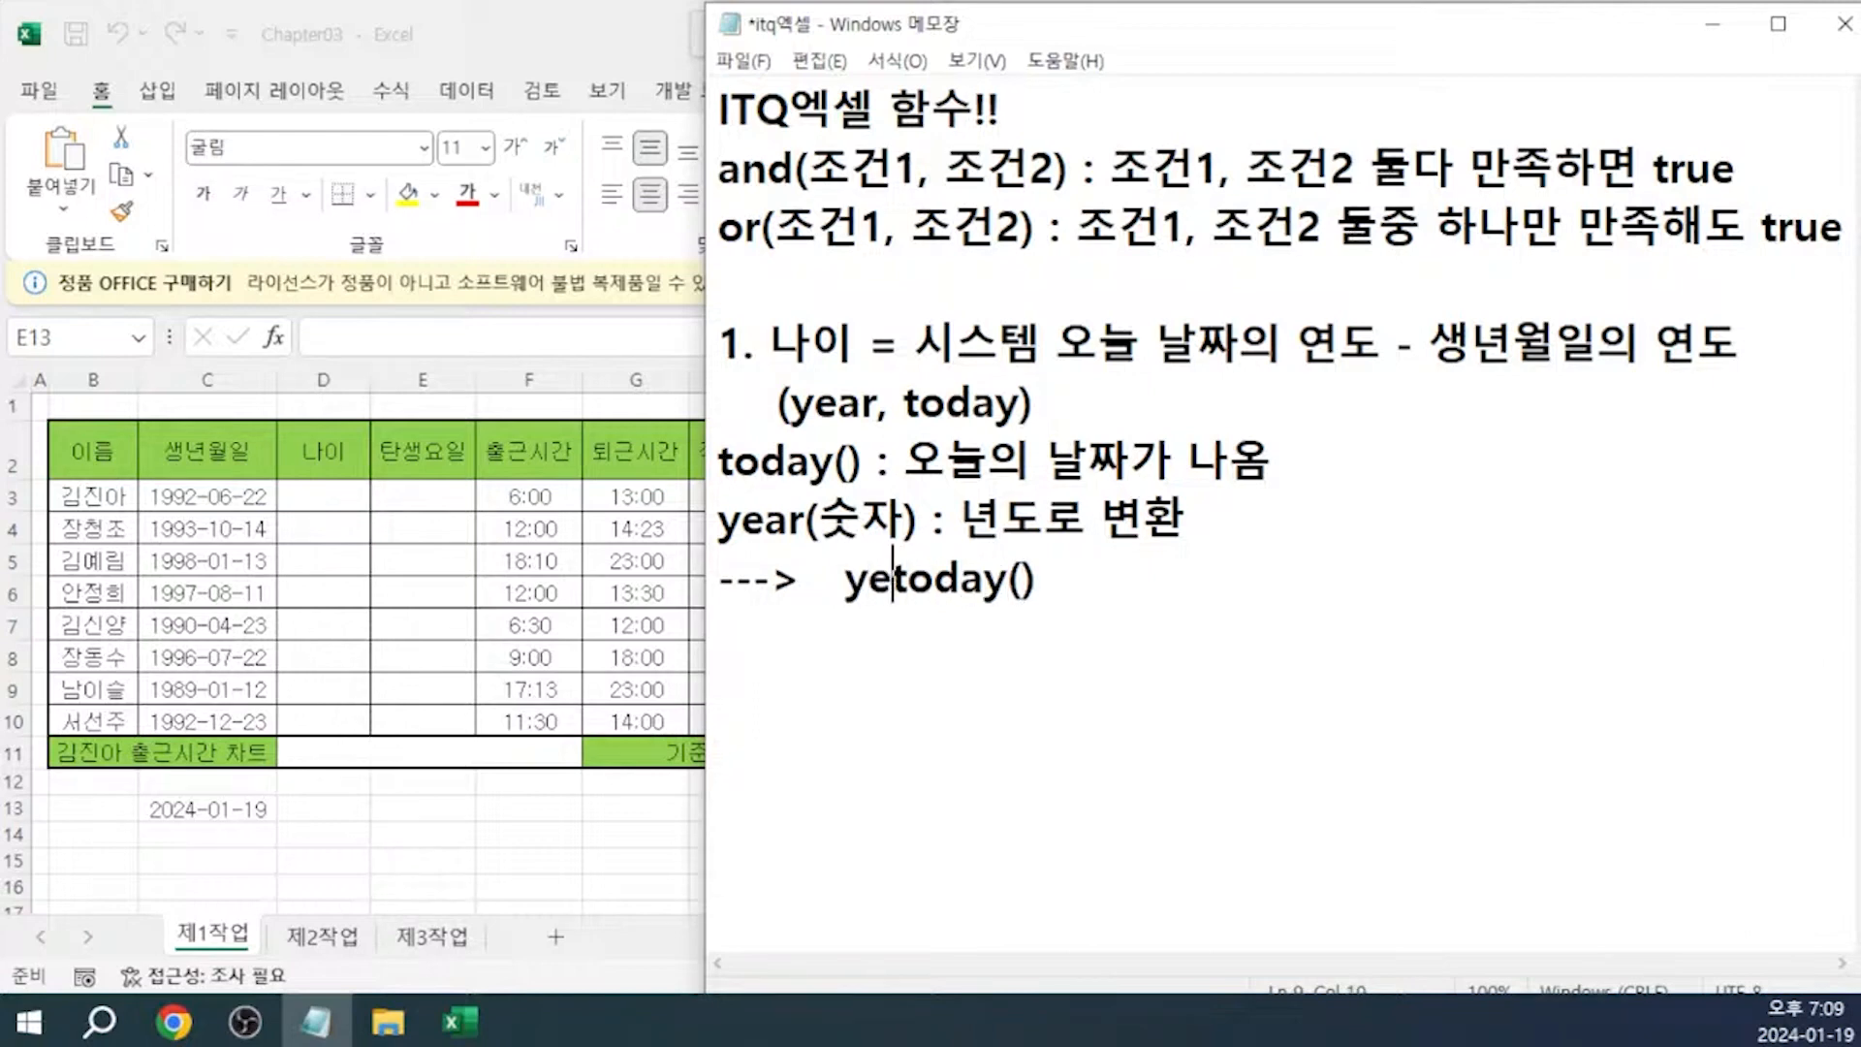
pyautogui.press('End')
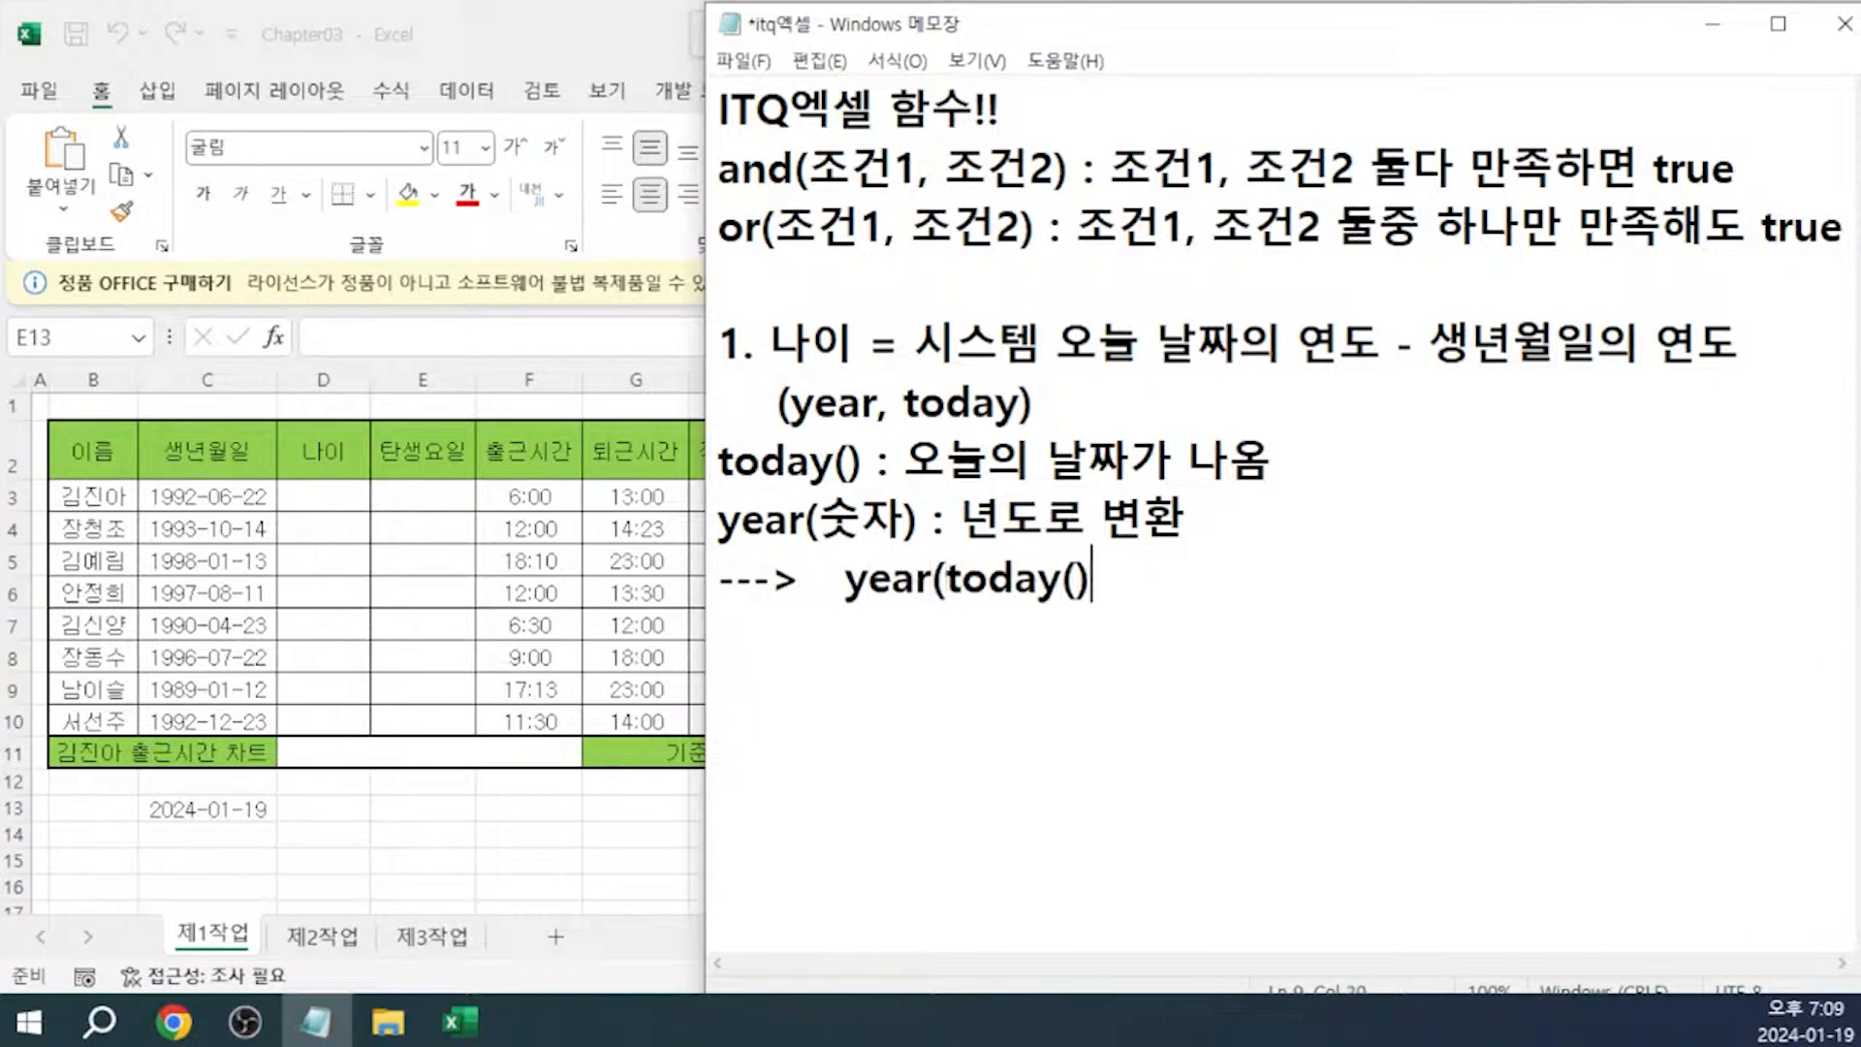
pyautogui.write(') = dh')
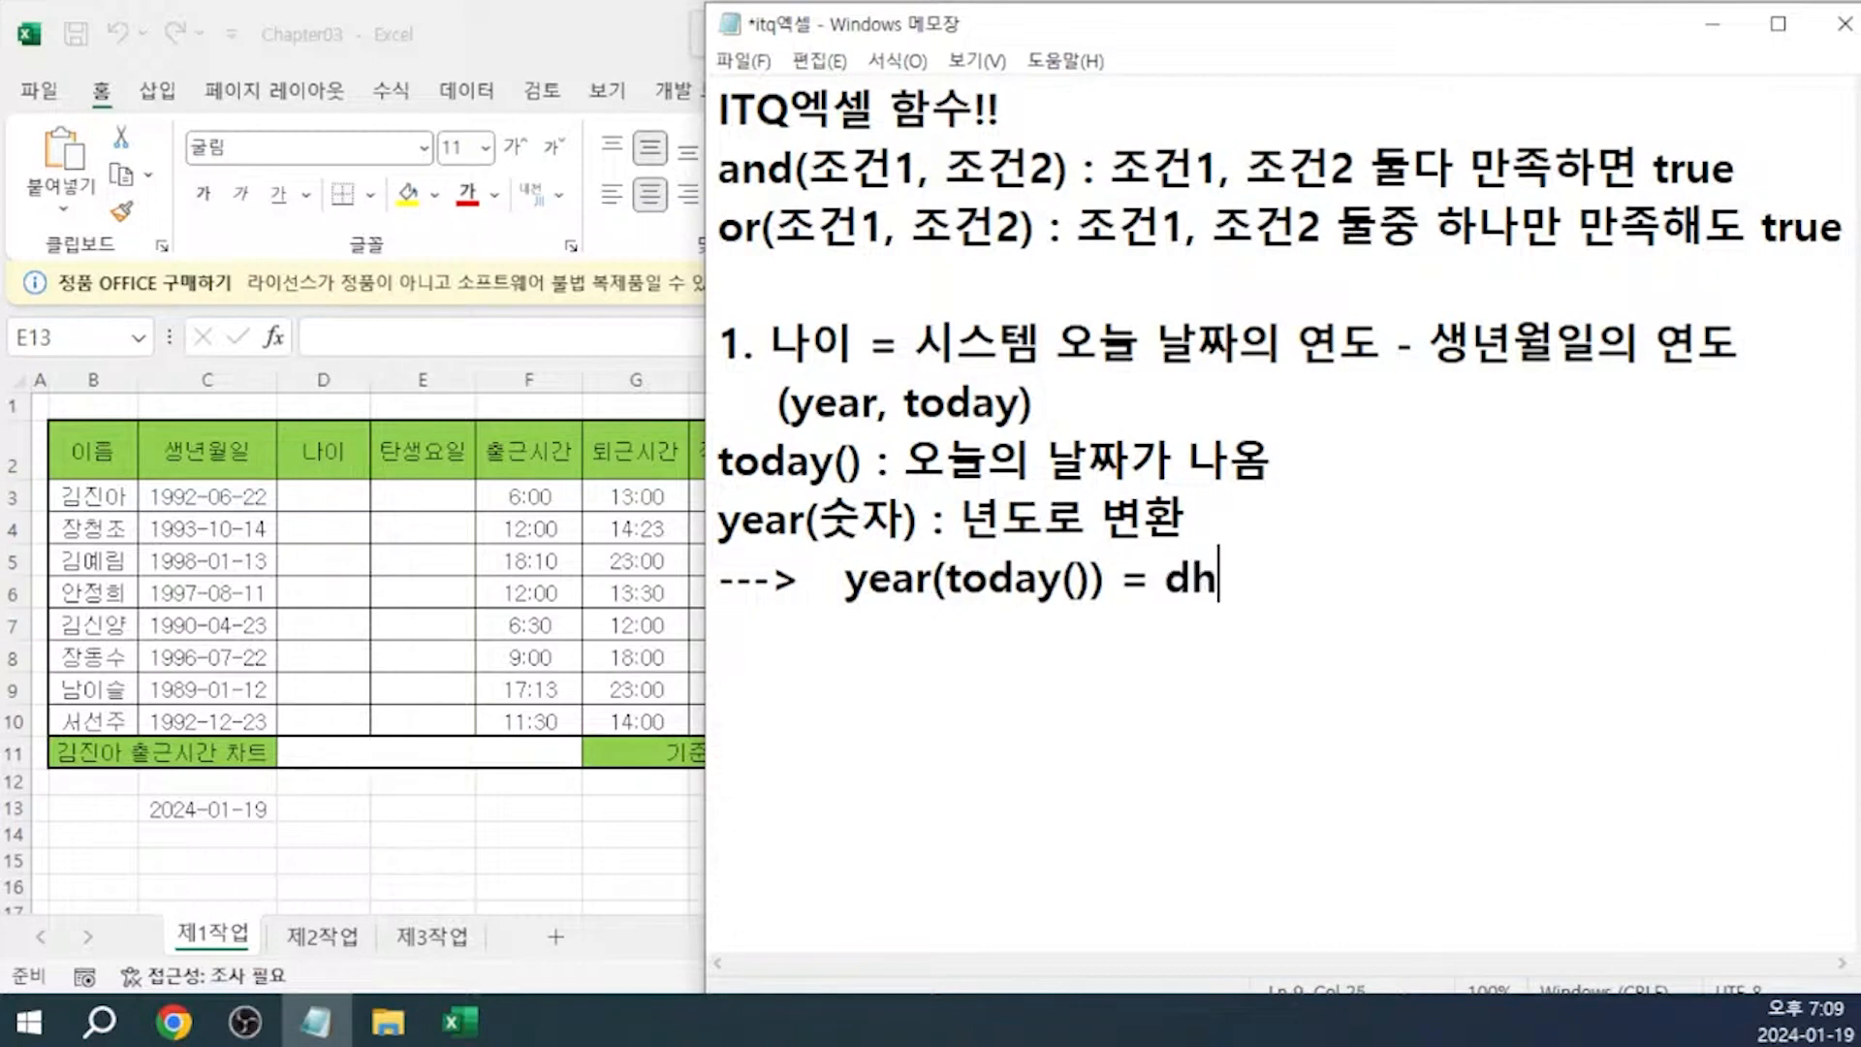
pyautogui.press('BackSpace')
pyautogui.press('BackSpace')
pyautogui.press('Hangul')
pyautogui.write('오늘의 년도가 나옴')
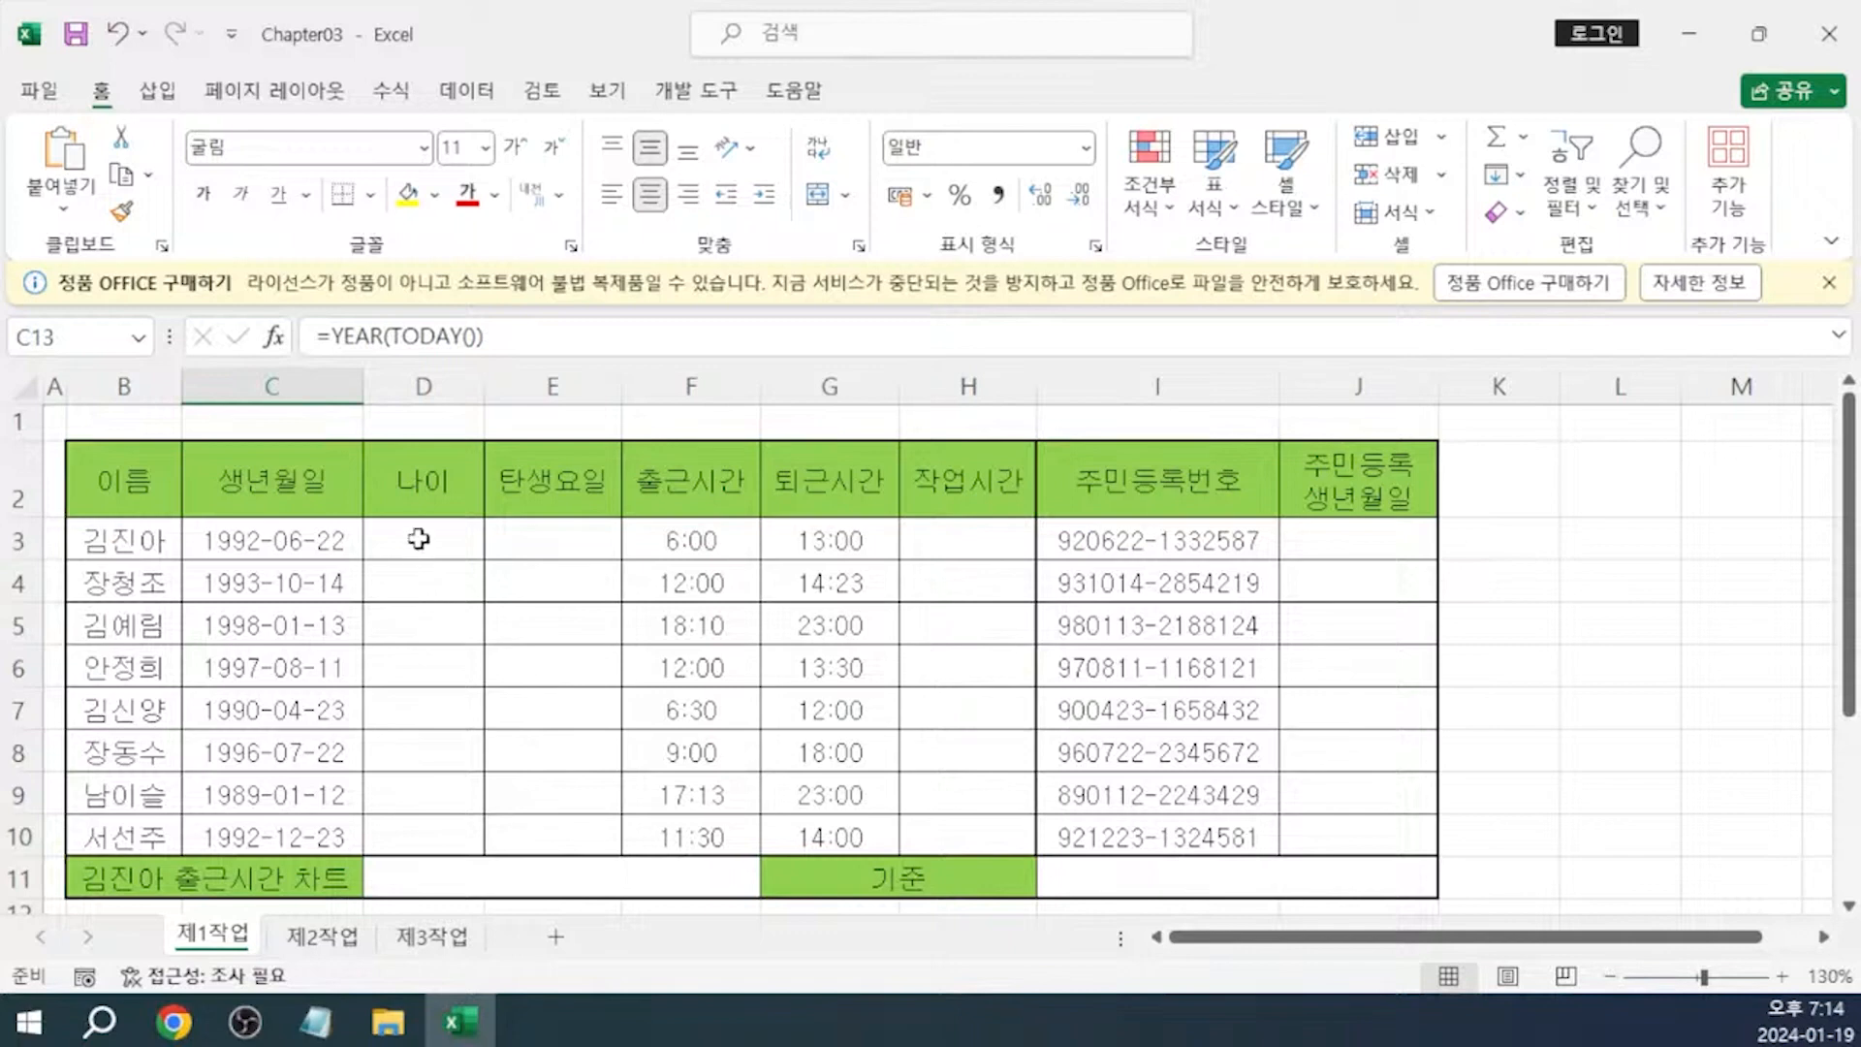
# In the Chapter03 workbook in Excel, enter =YEAR(TODAY())-YEAR(C3) in cell D3 of the 나이 column
pyautogui.click(417, 537)
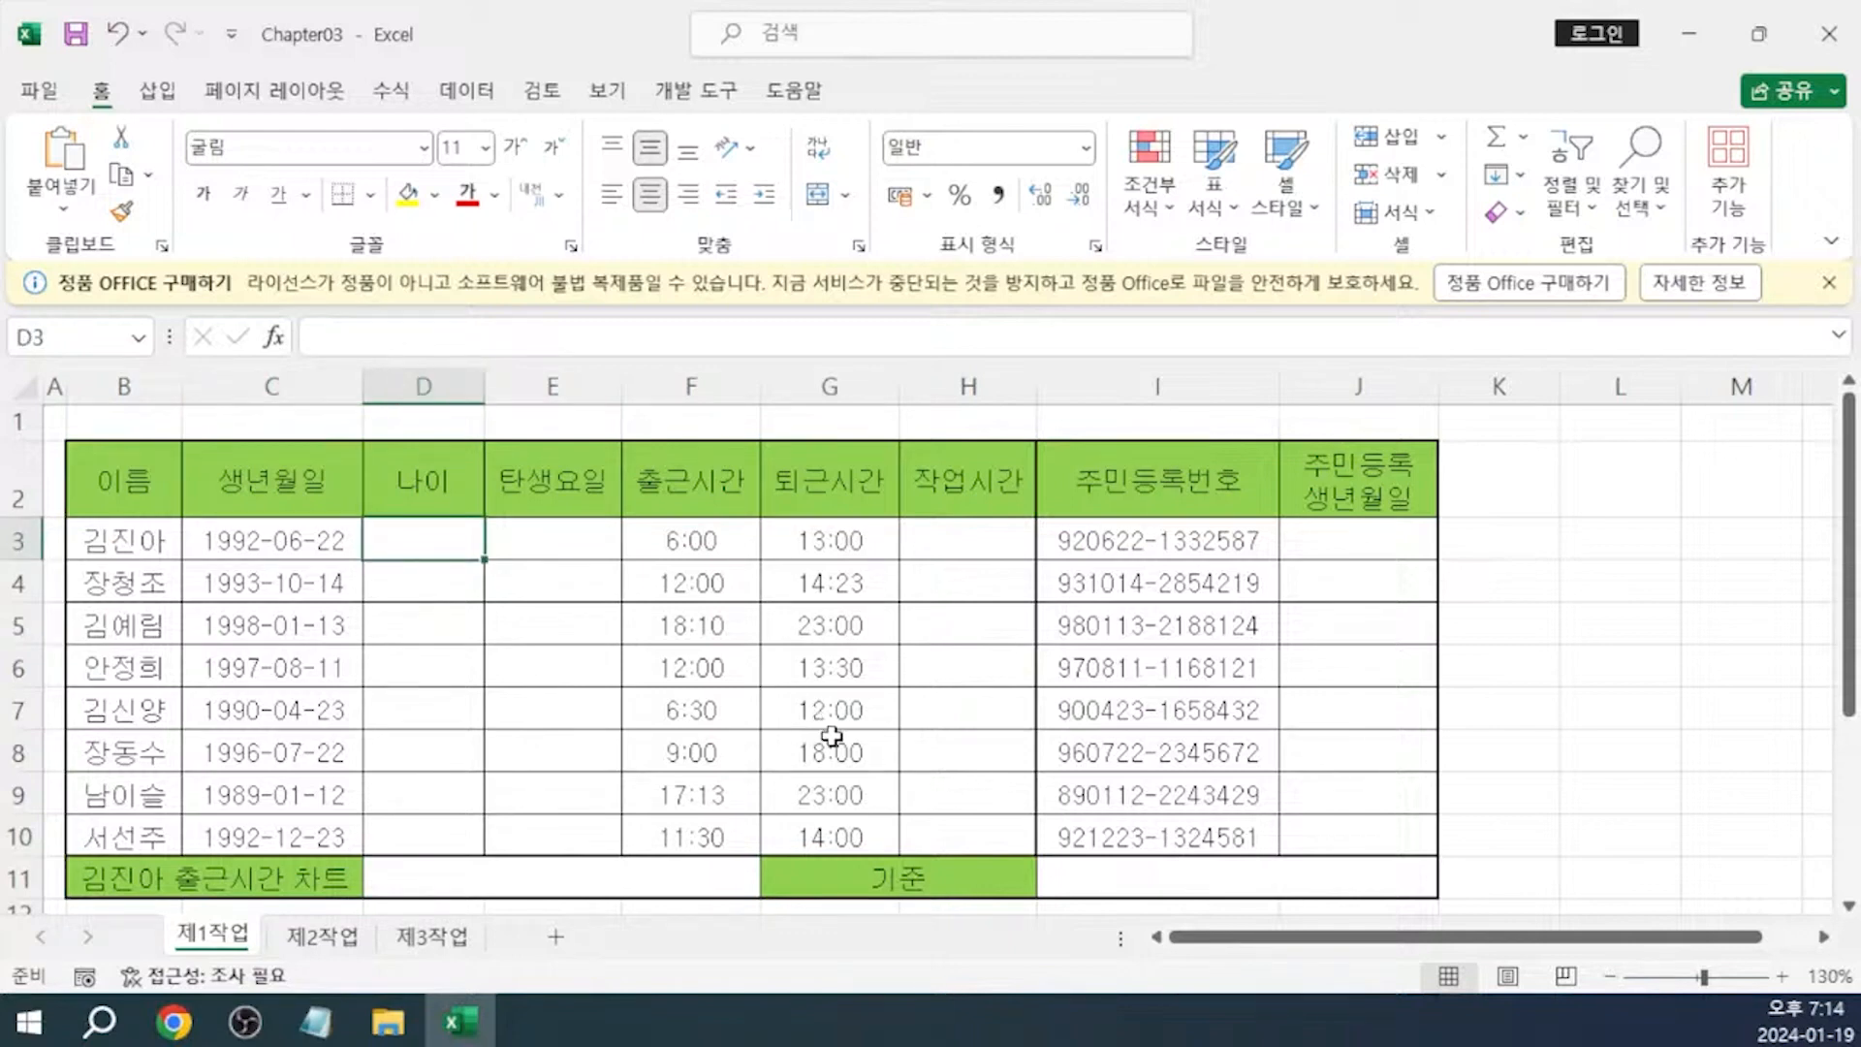
pyautogui.write('=')
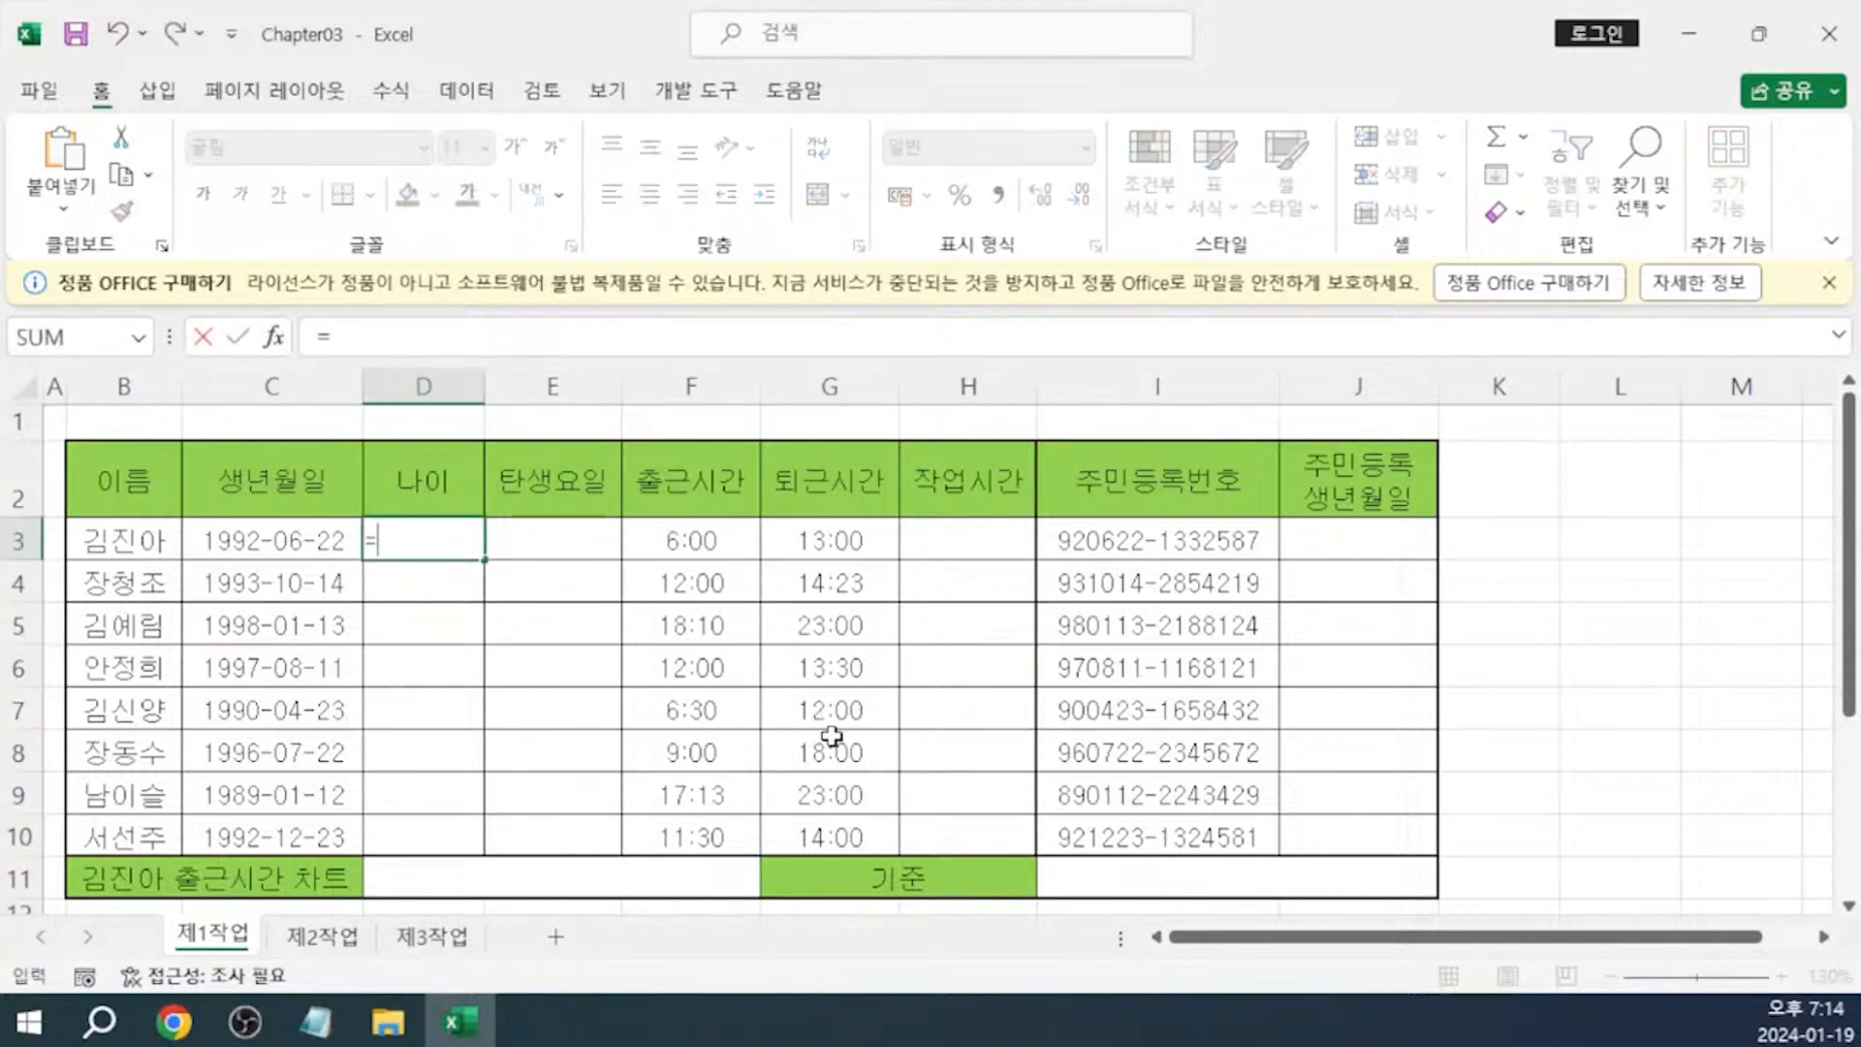
pyautogui.write('ye')
pyautogui.press('Tab')
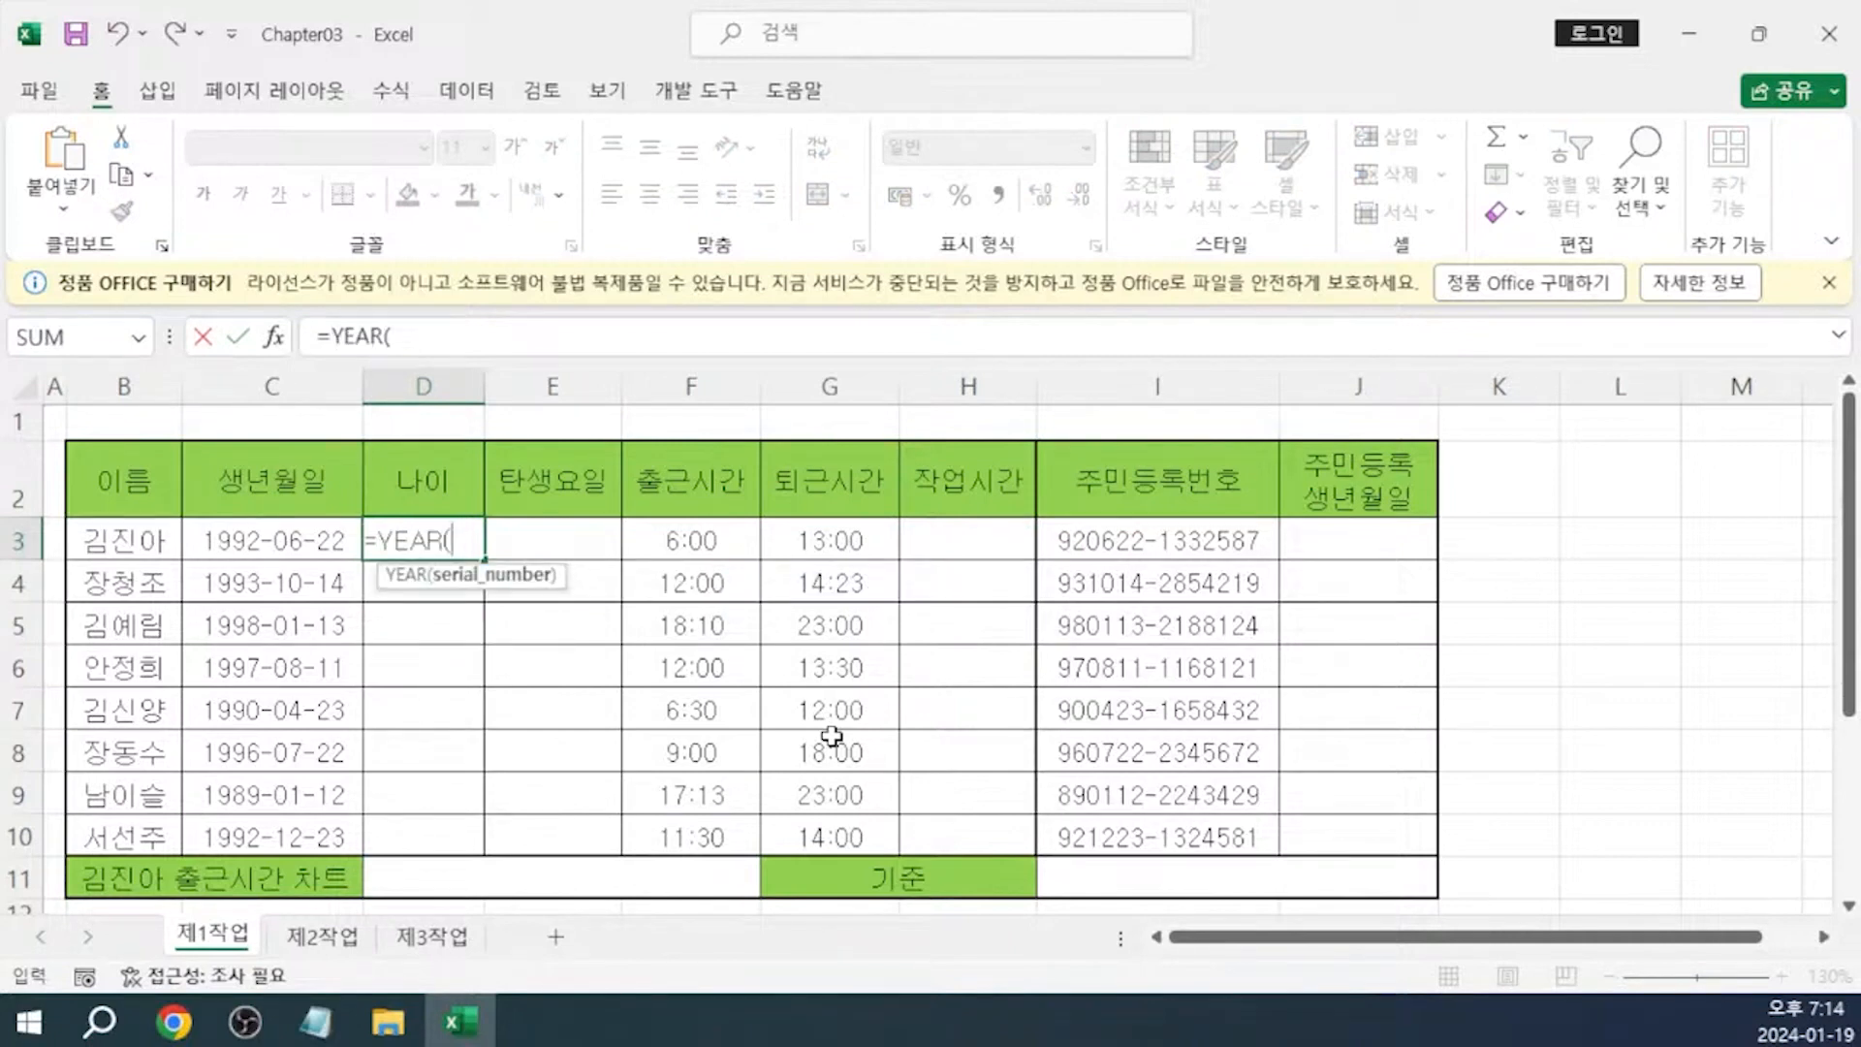
pyautogui.write('to')
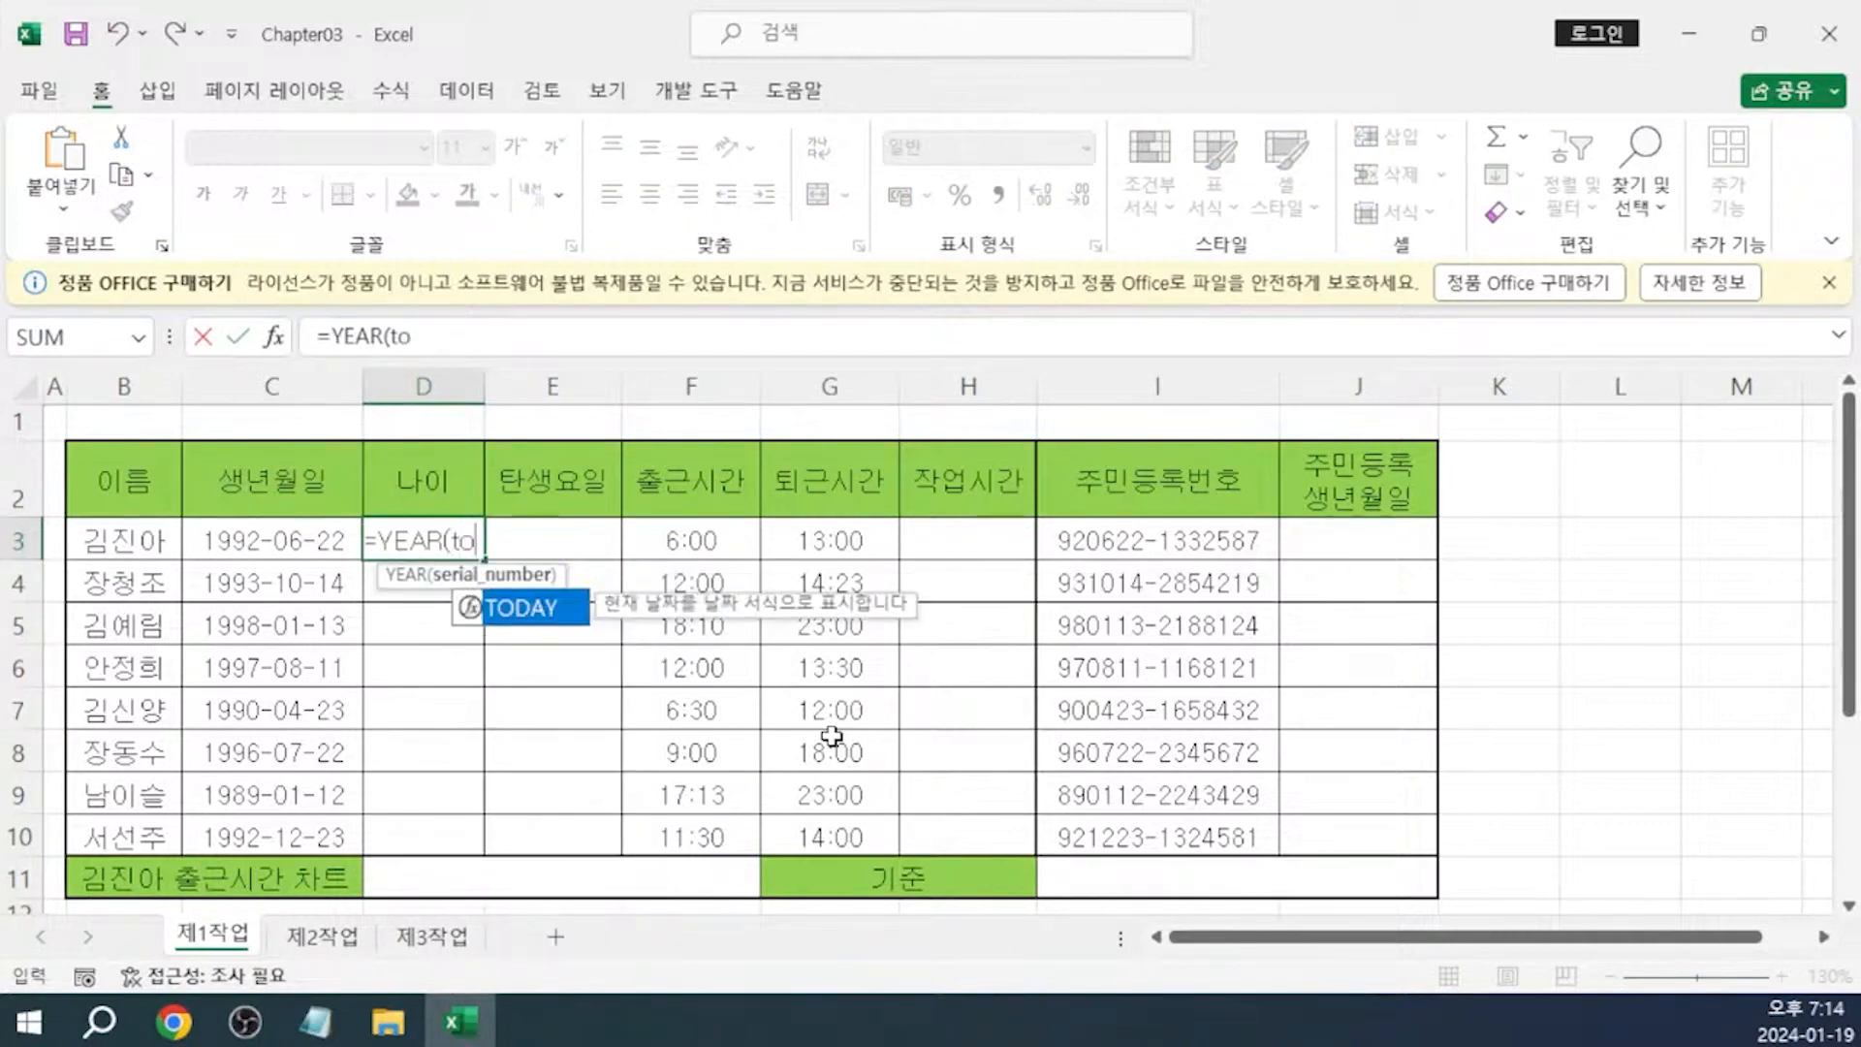
pyautogui.press('Tab')
pyautogui.write('))')
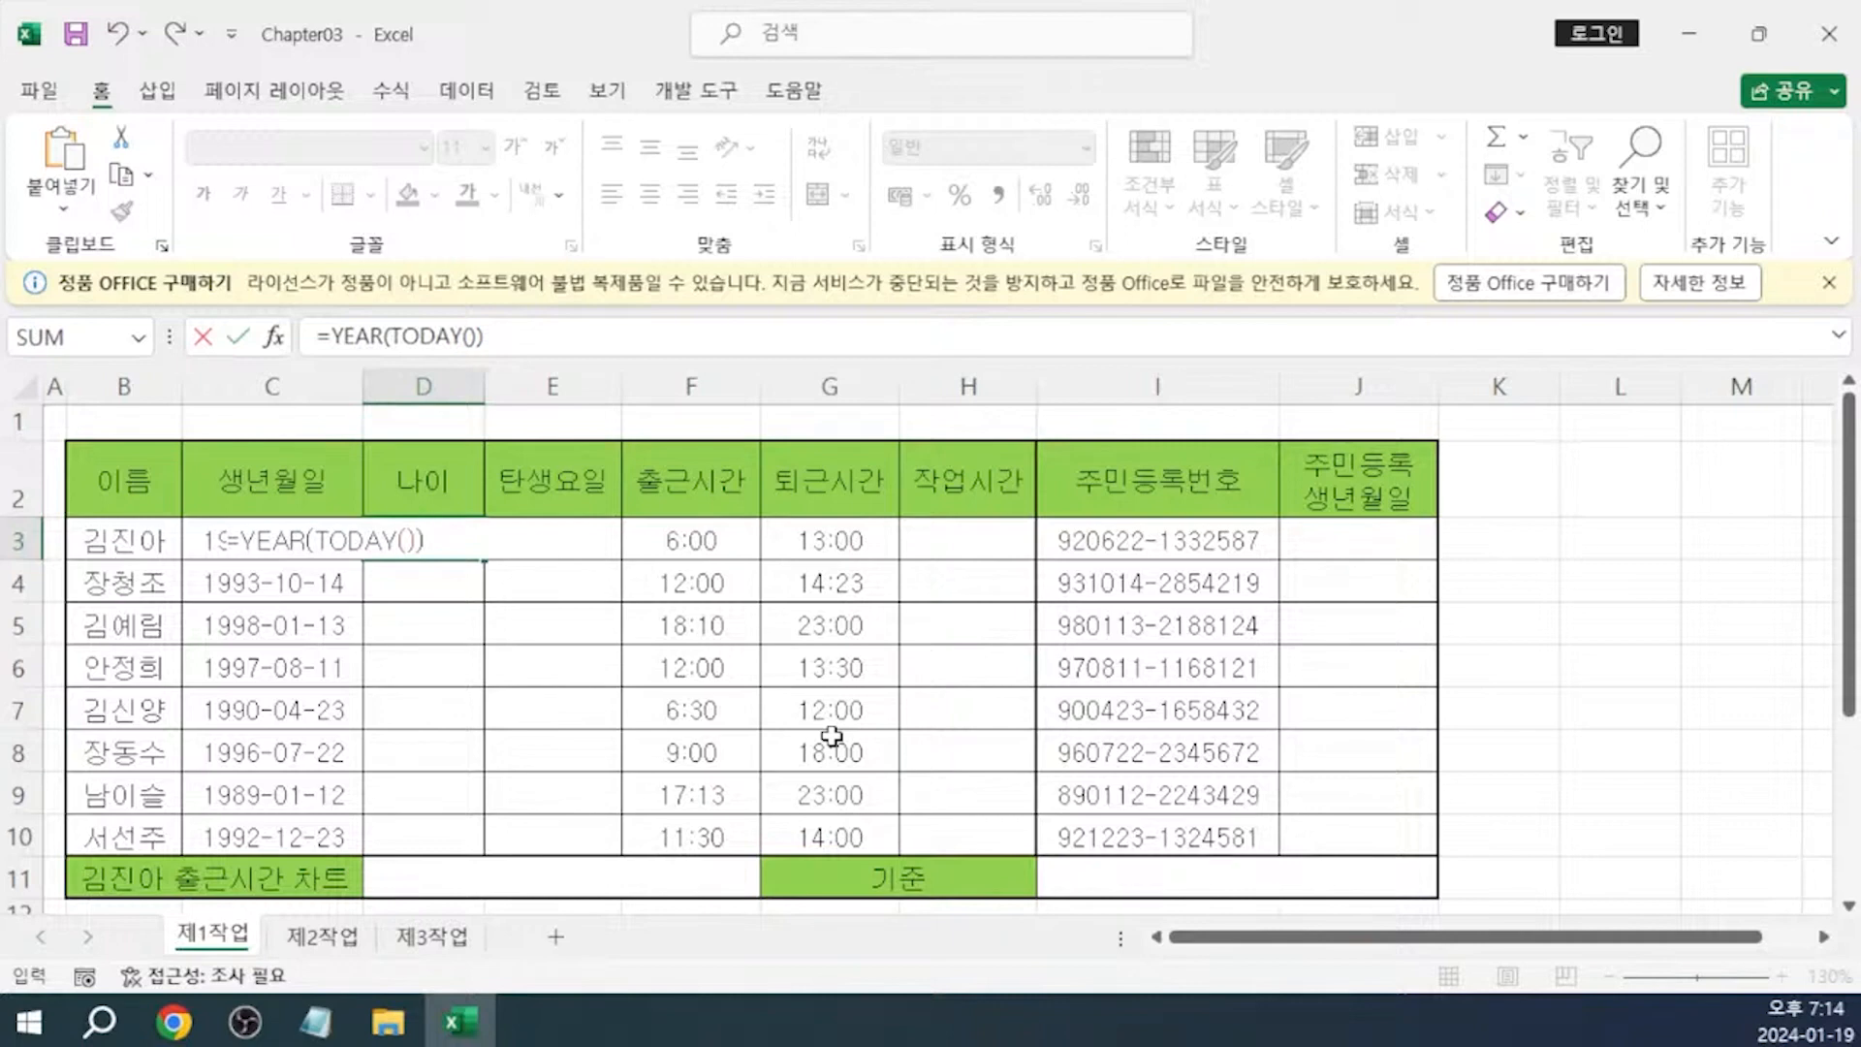
pyautogui.write('-')
pyautogui.write('ye')
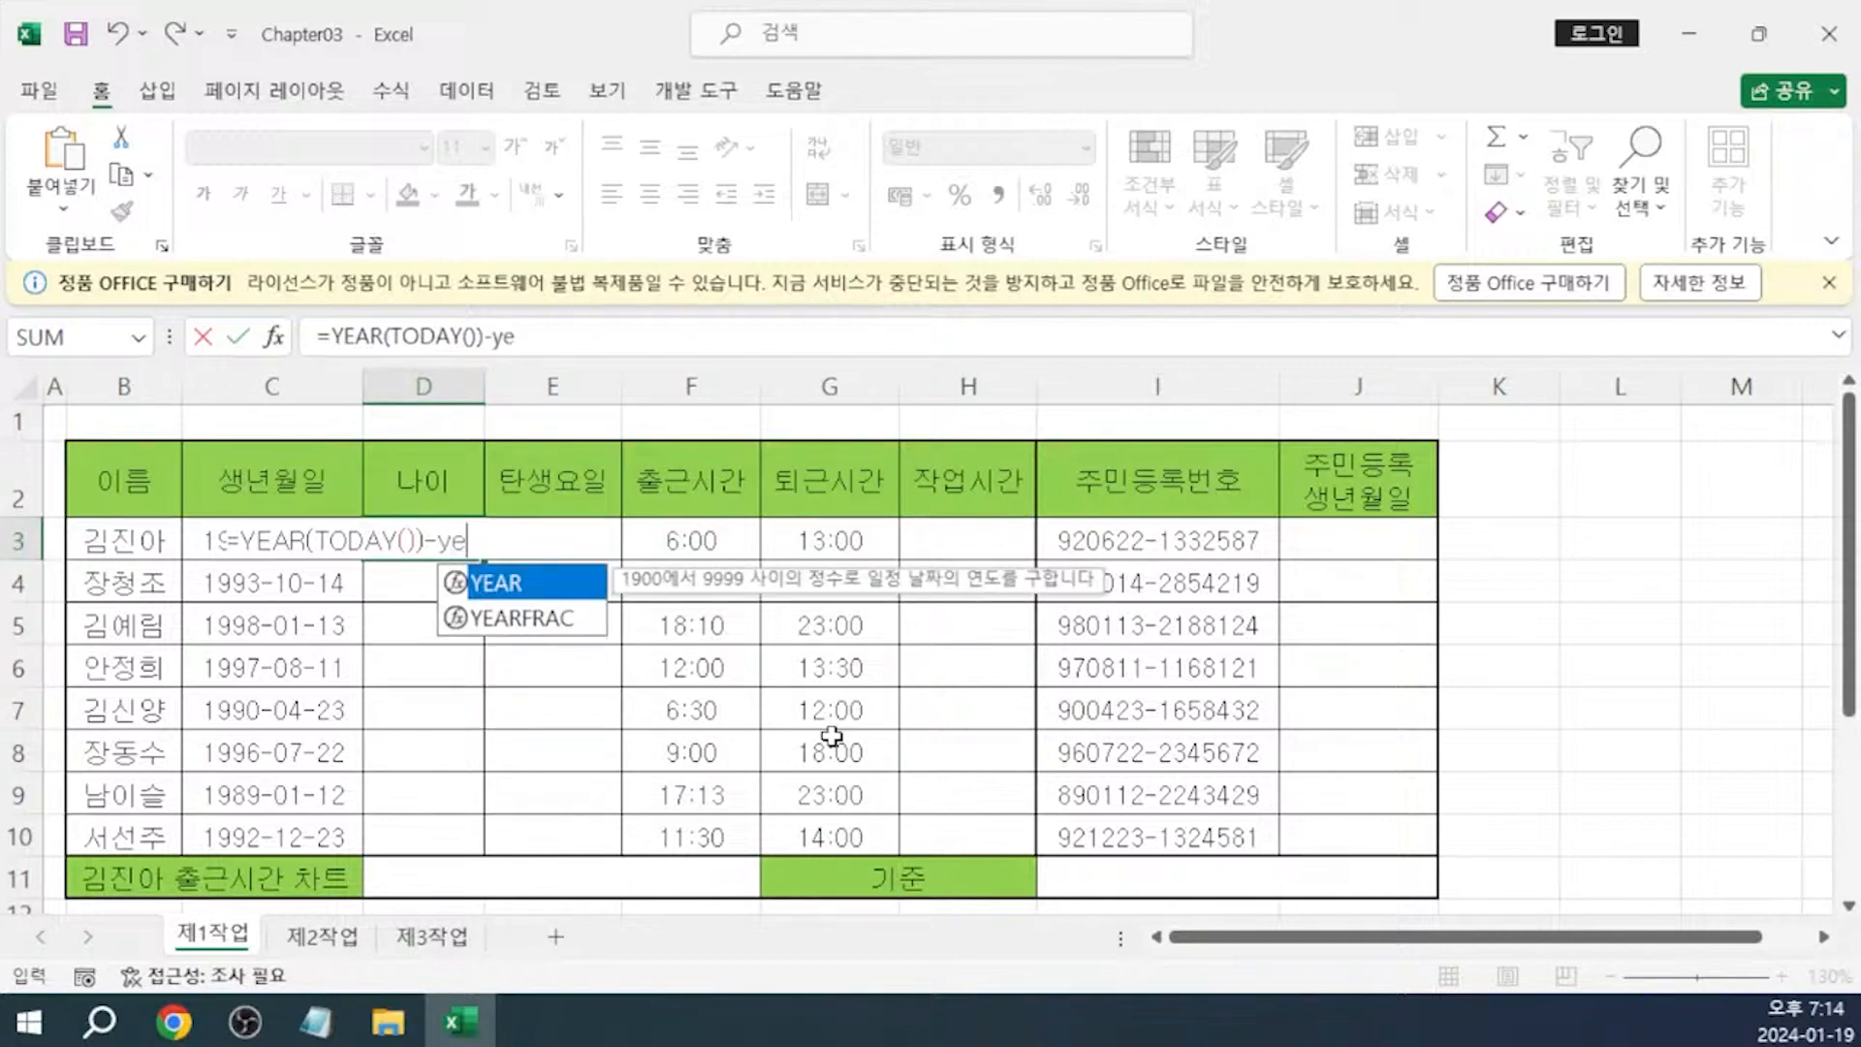
pyautogui.press('Tab')
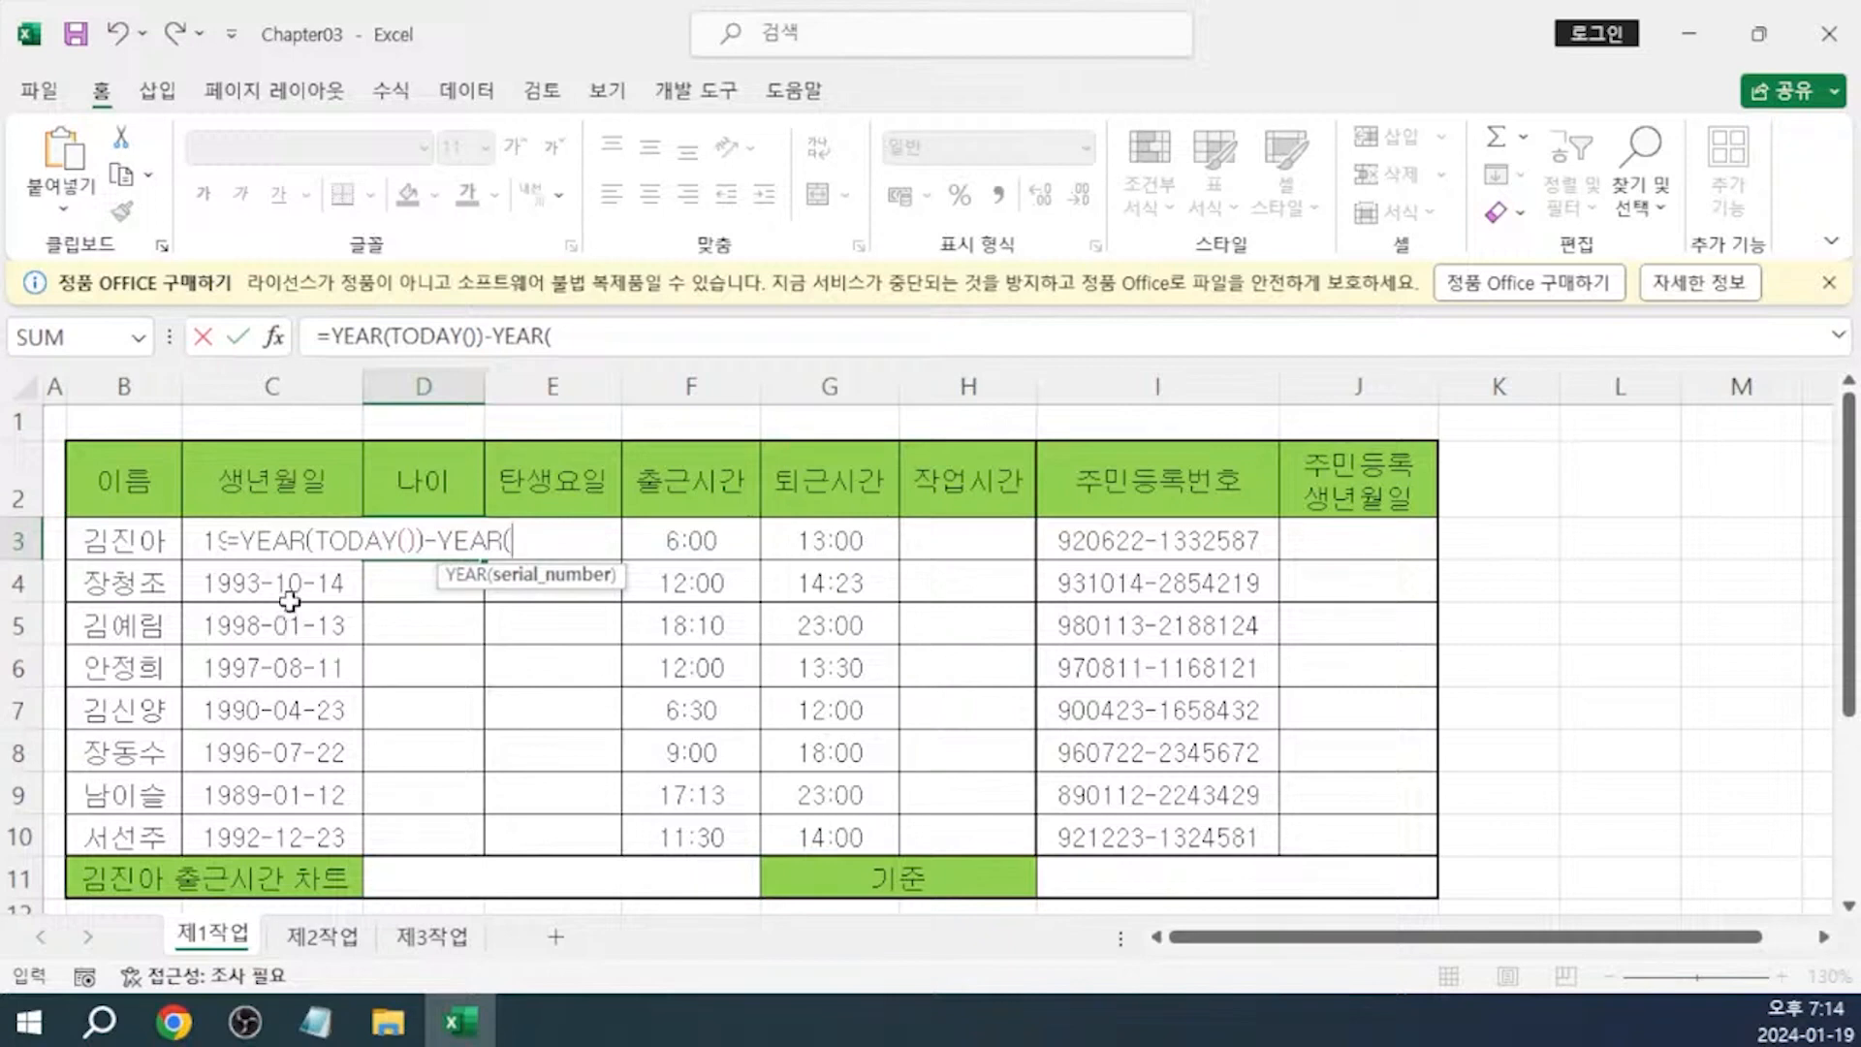
pyautogui.click(266, 499)
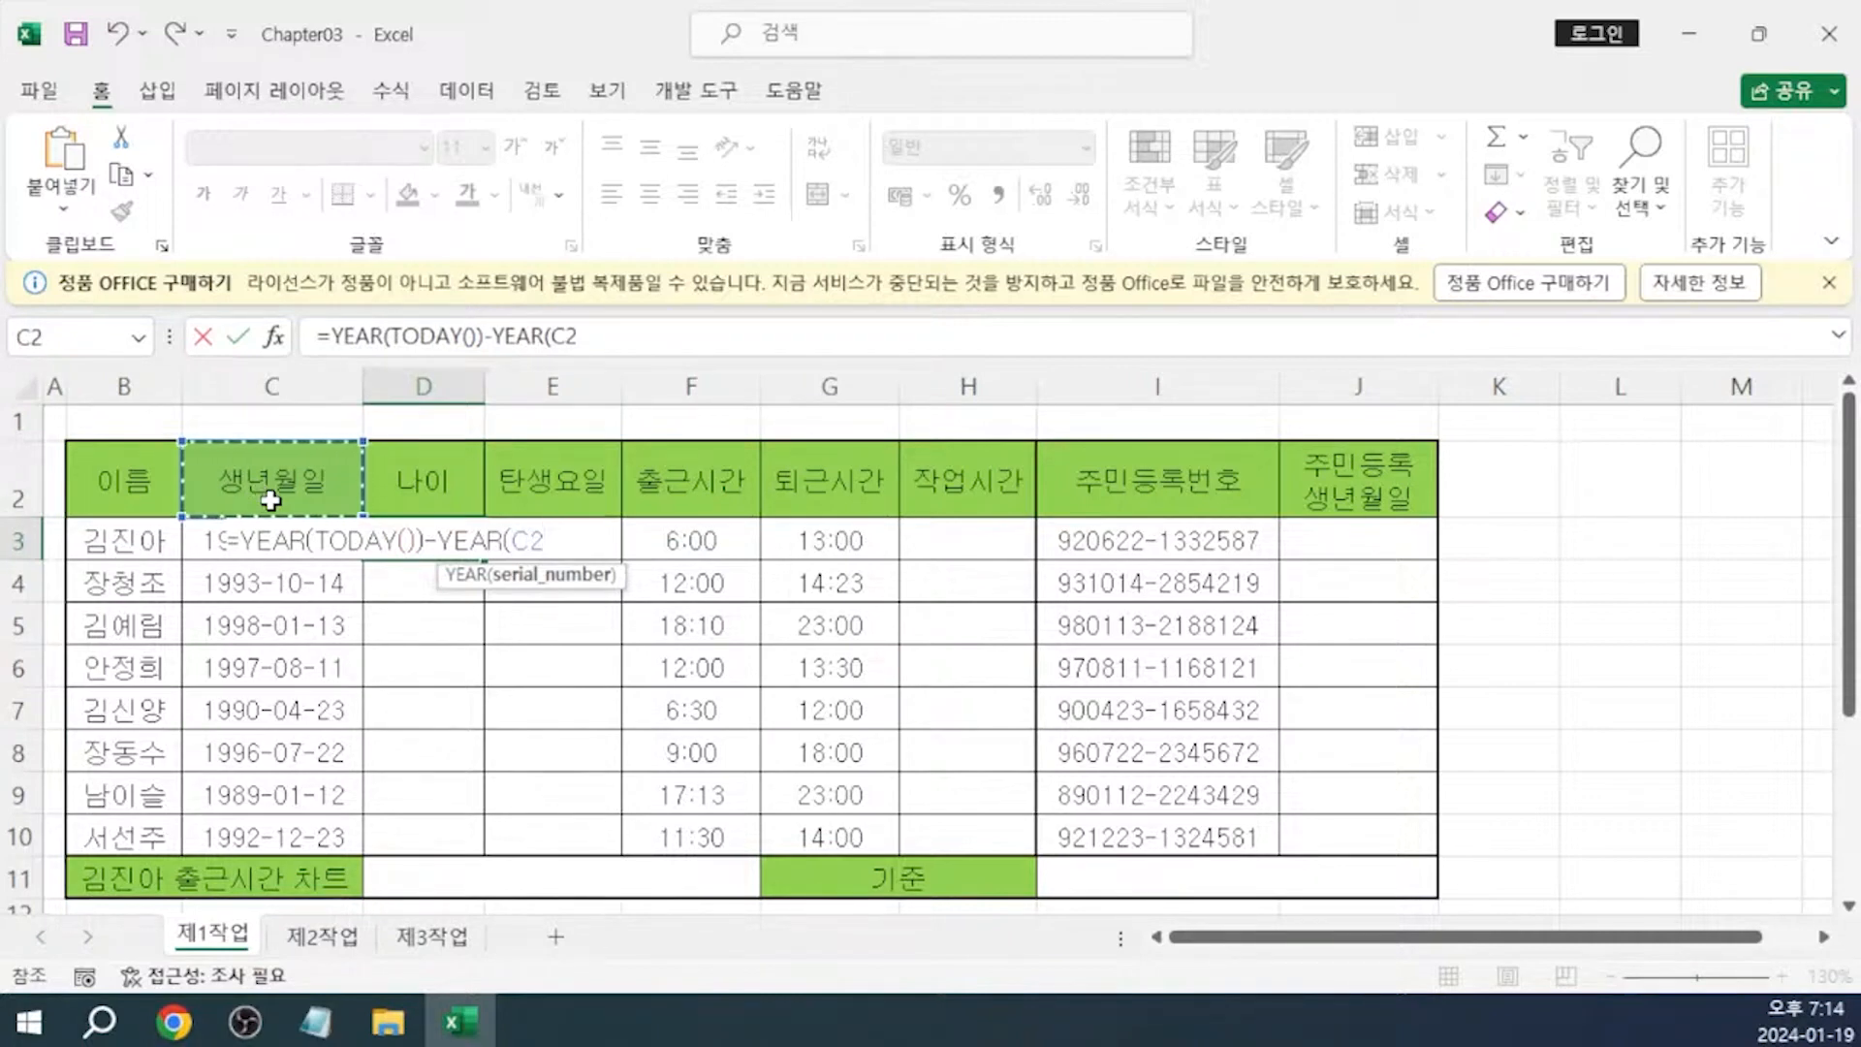
pyautogui.press('Down')
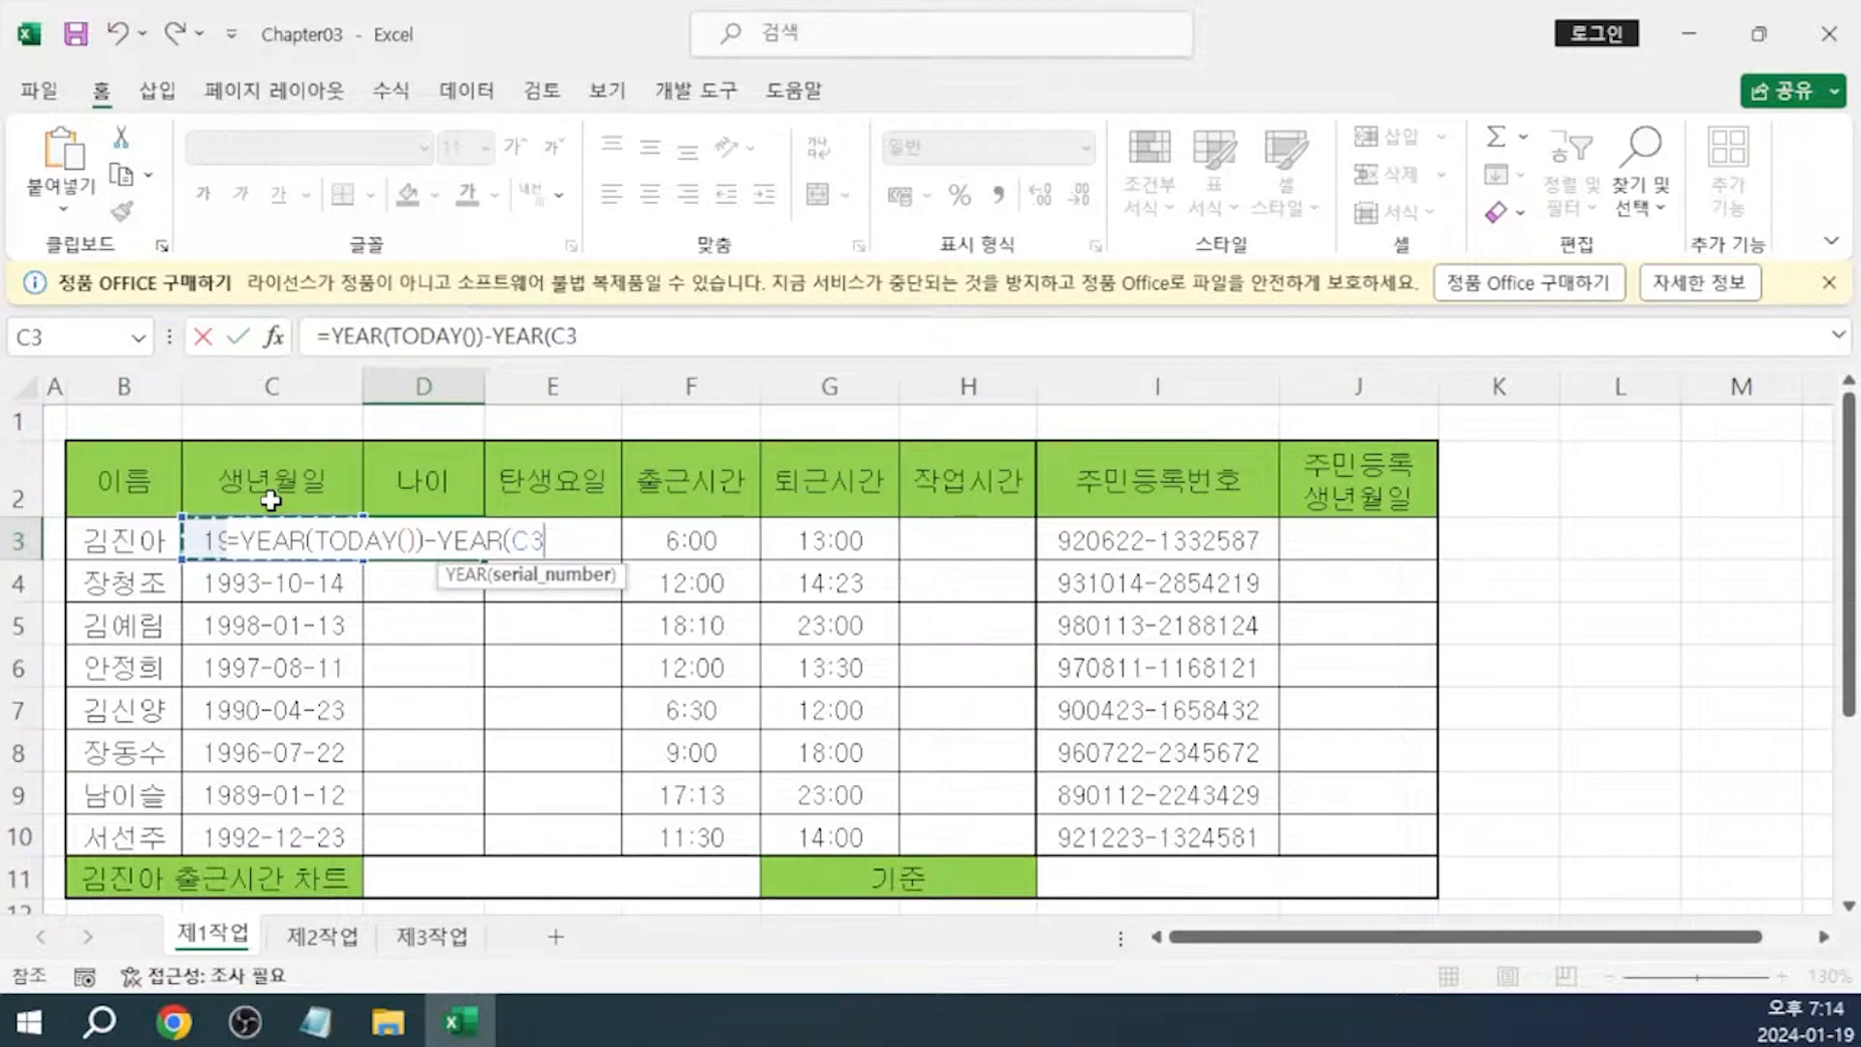
pyautogui.write(')')
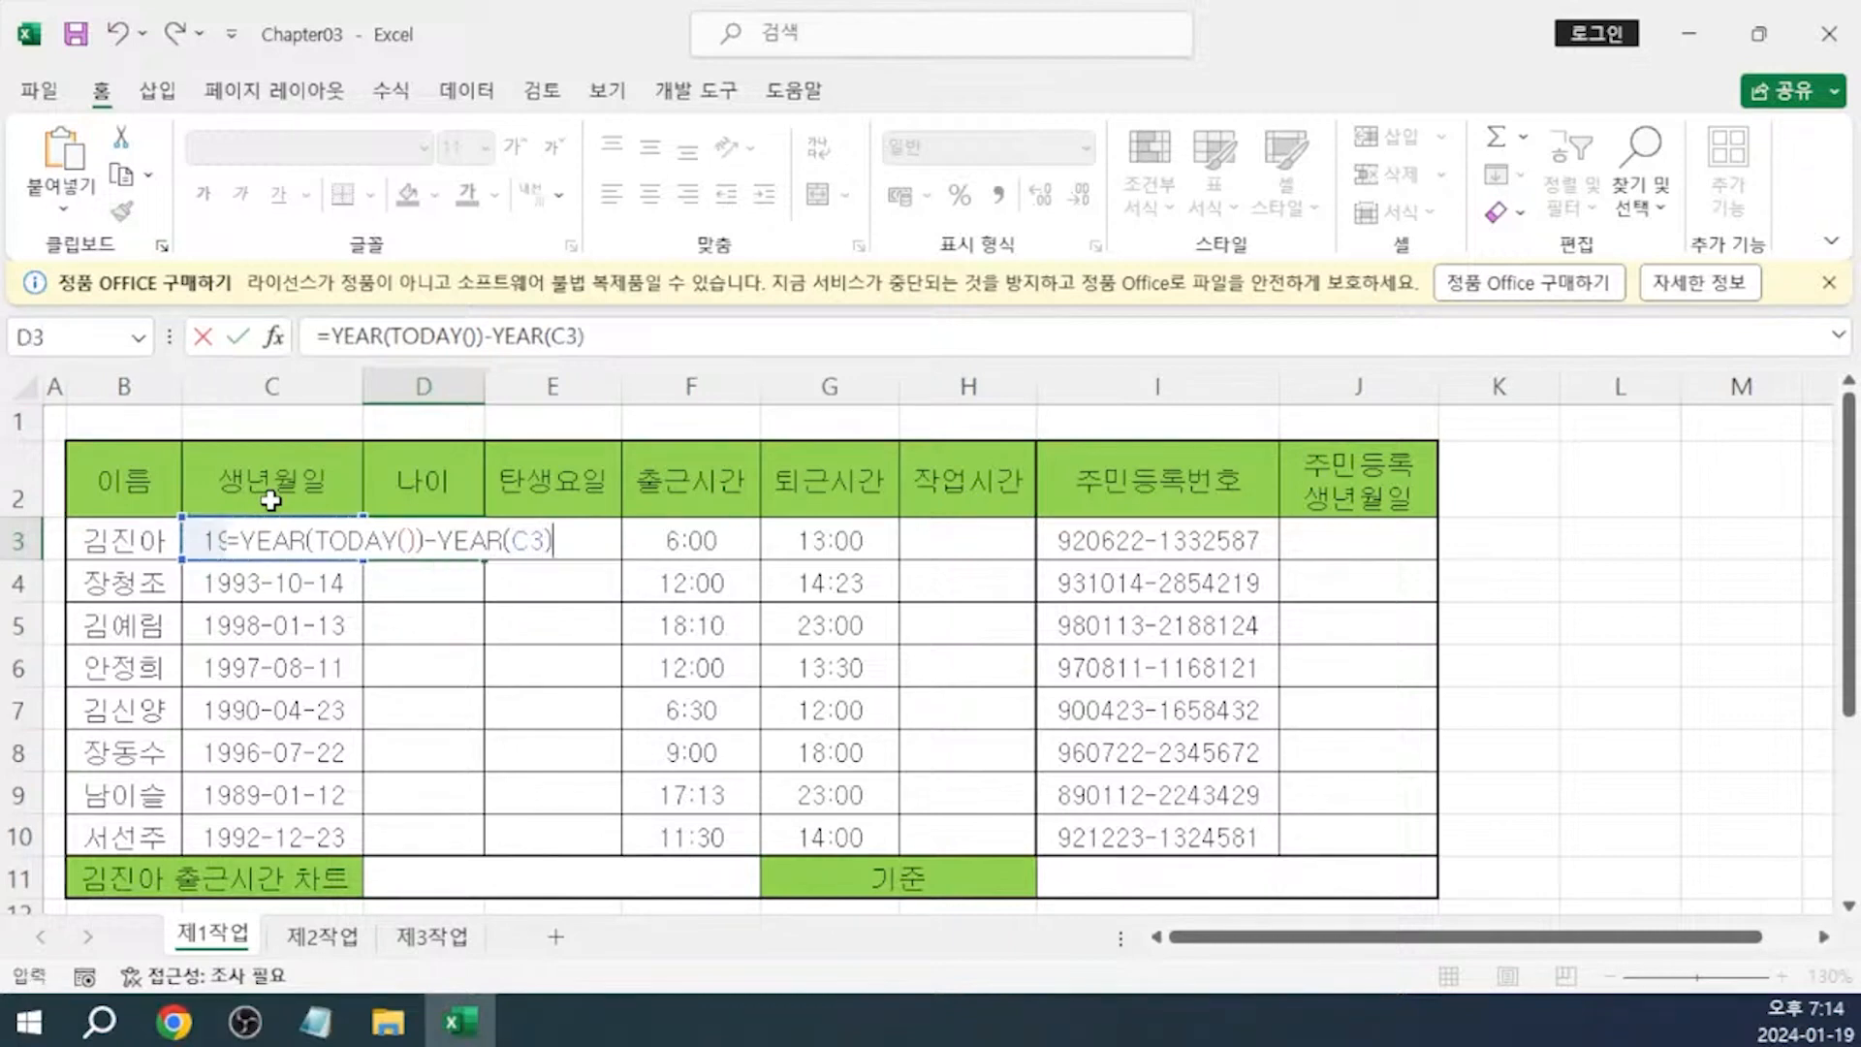
pyautogui.press('Return')
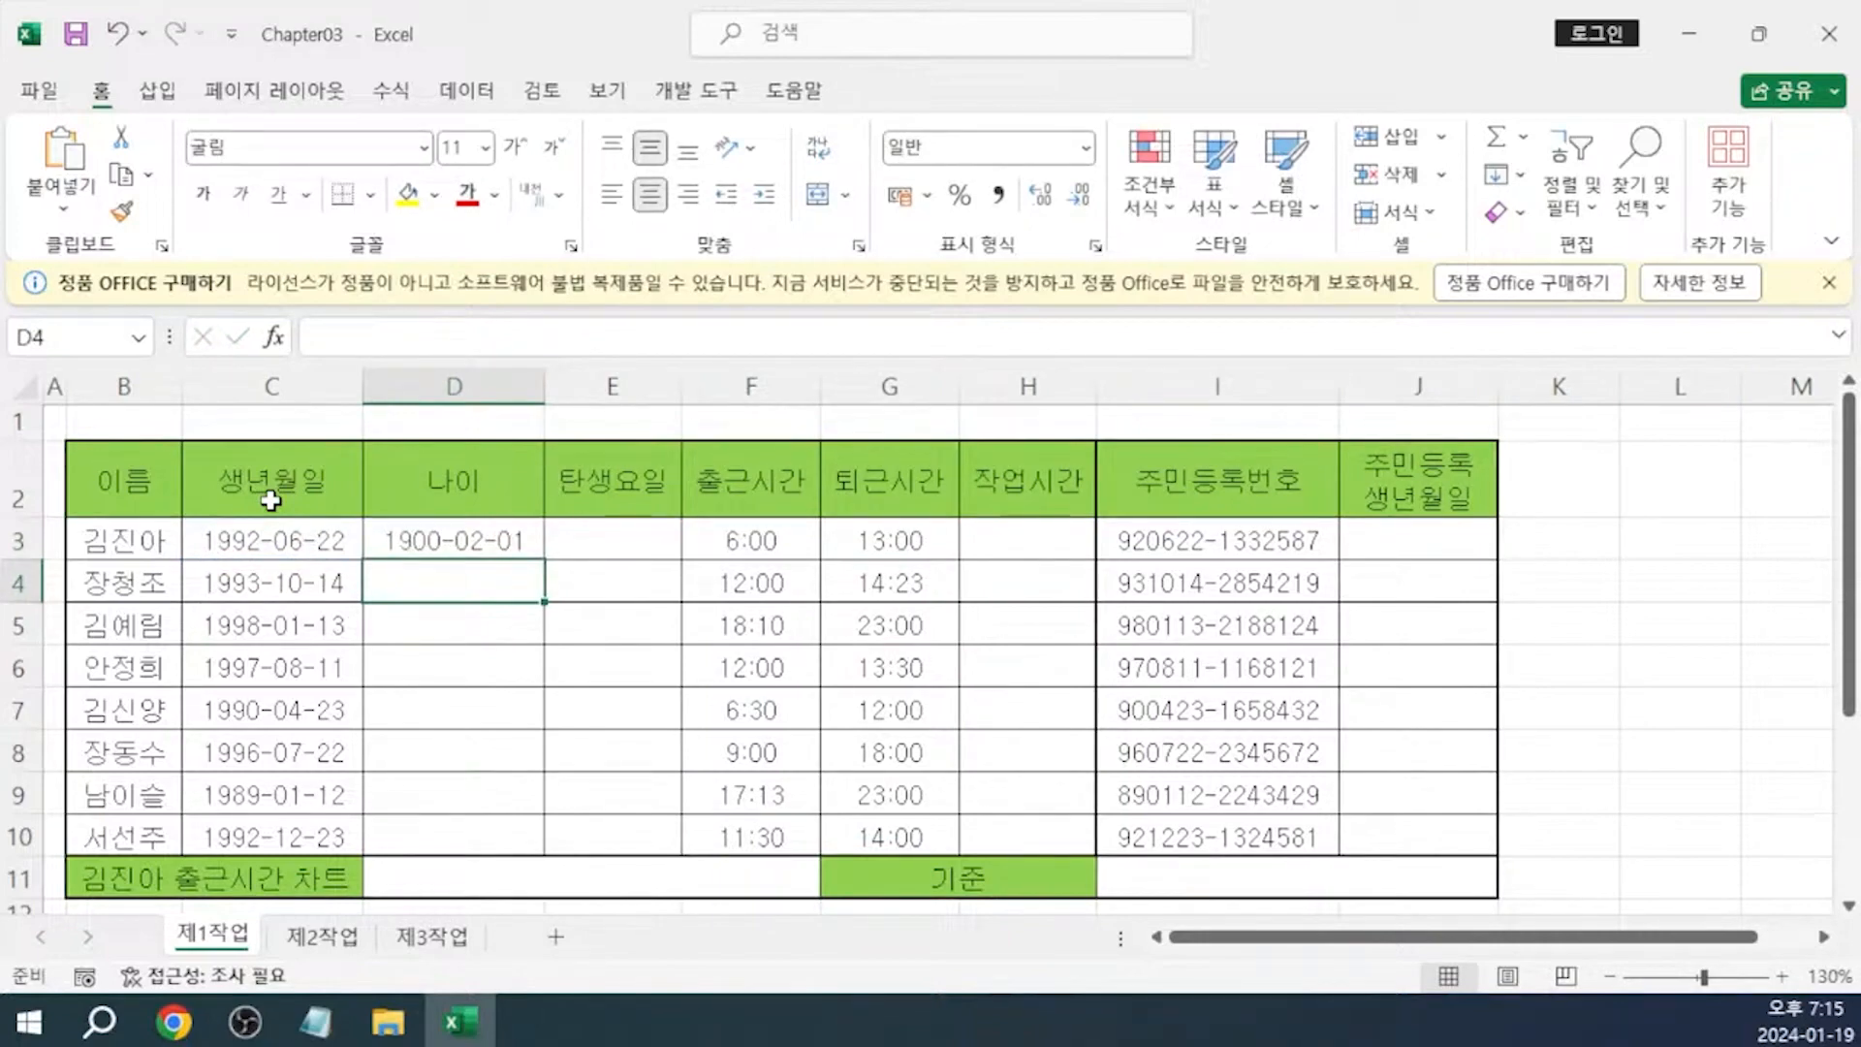
# Change the number format of cell D3 to 일반 (General)
pyautogui.press('Up')
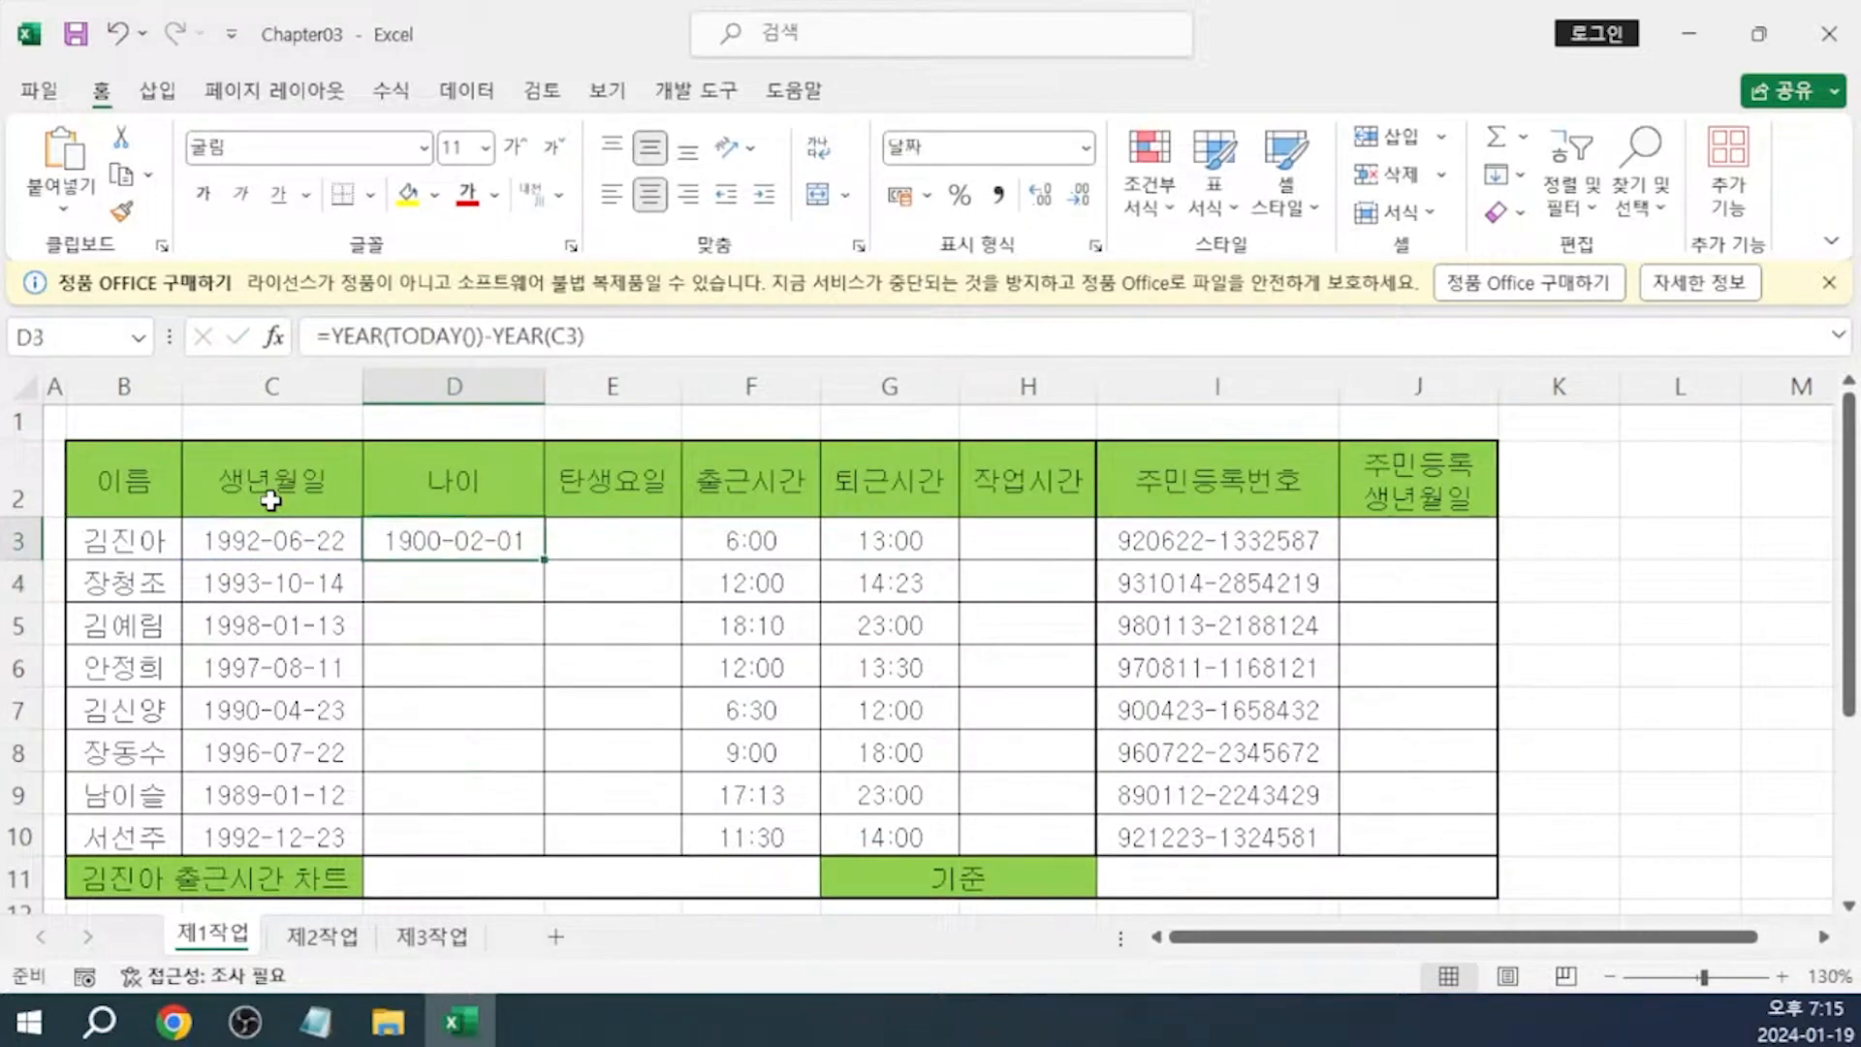
pyautogui.hotkey('ctrl', '1')
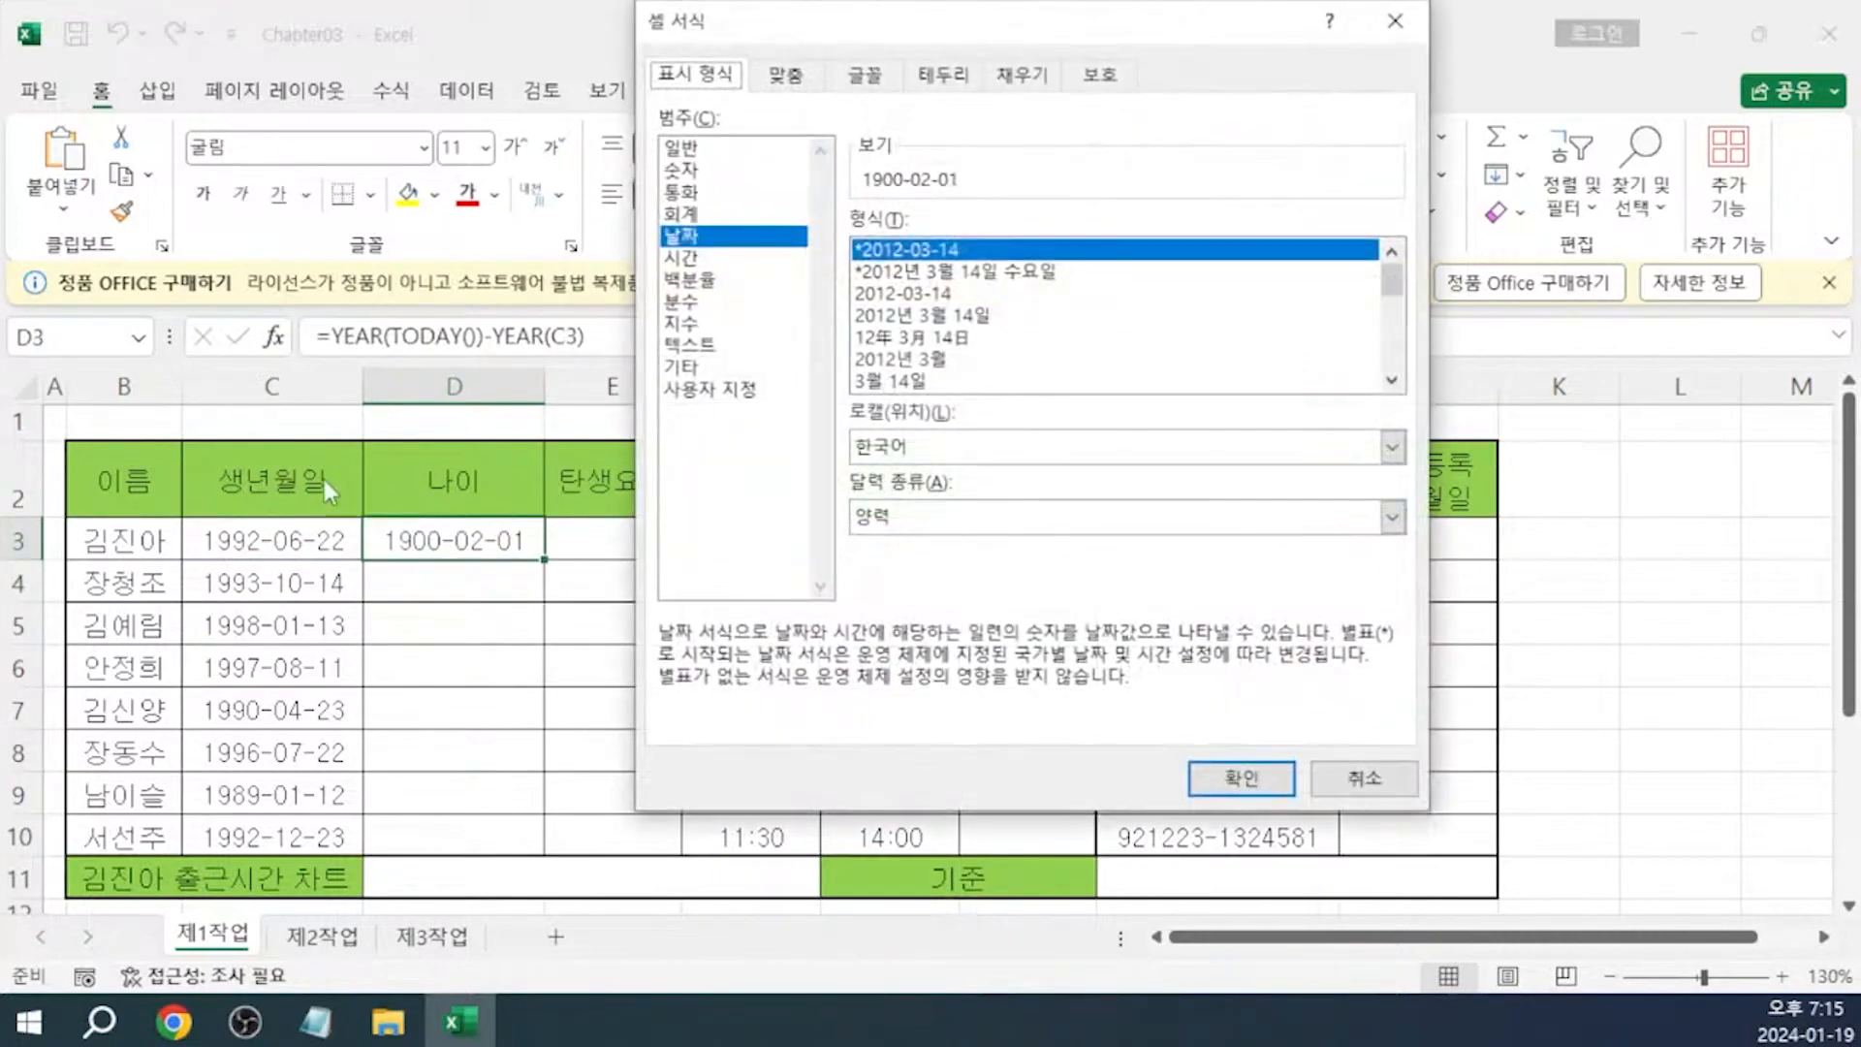
pyautogui.click(683, 148)
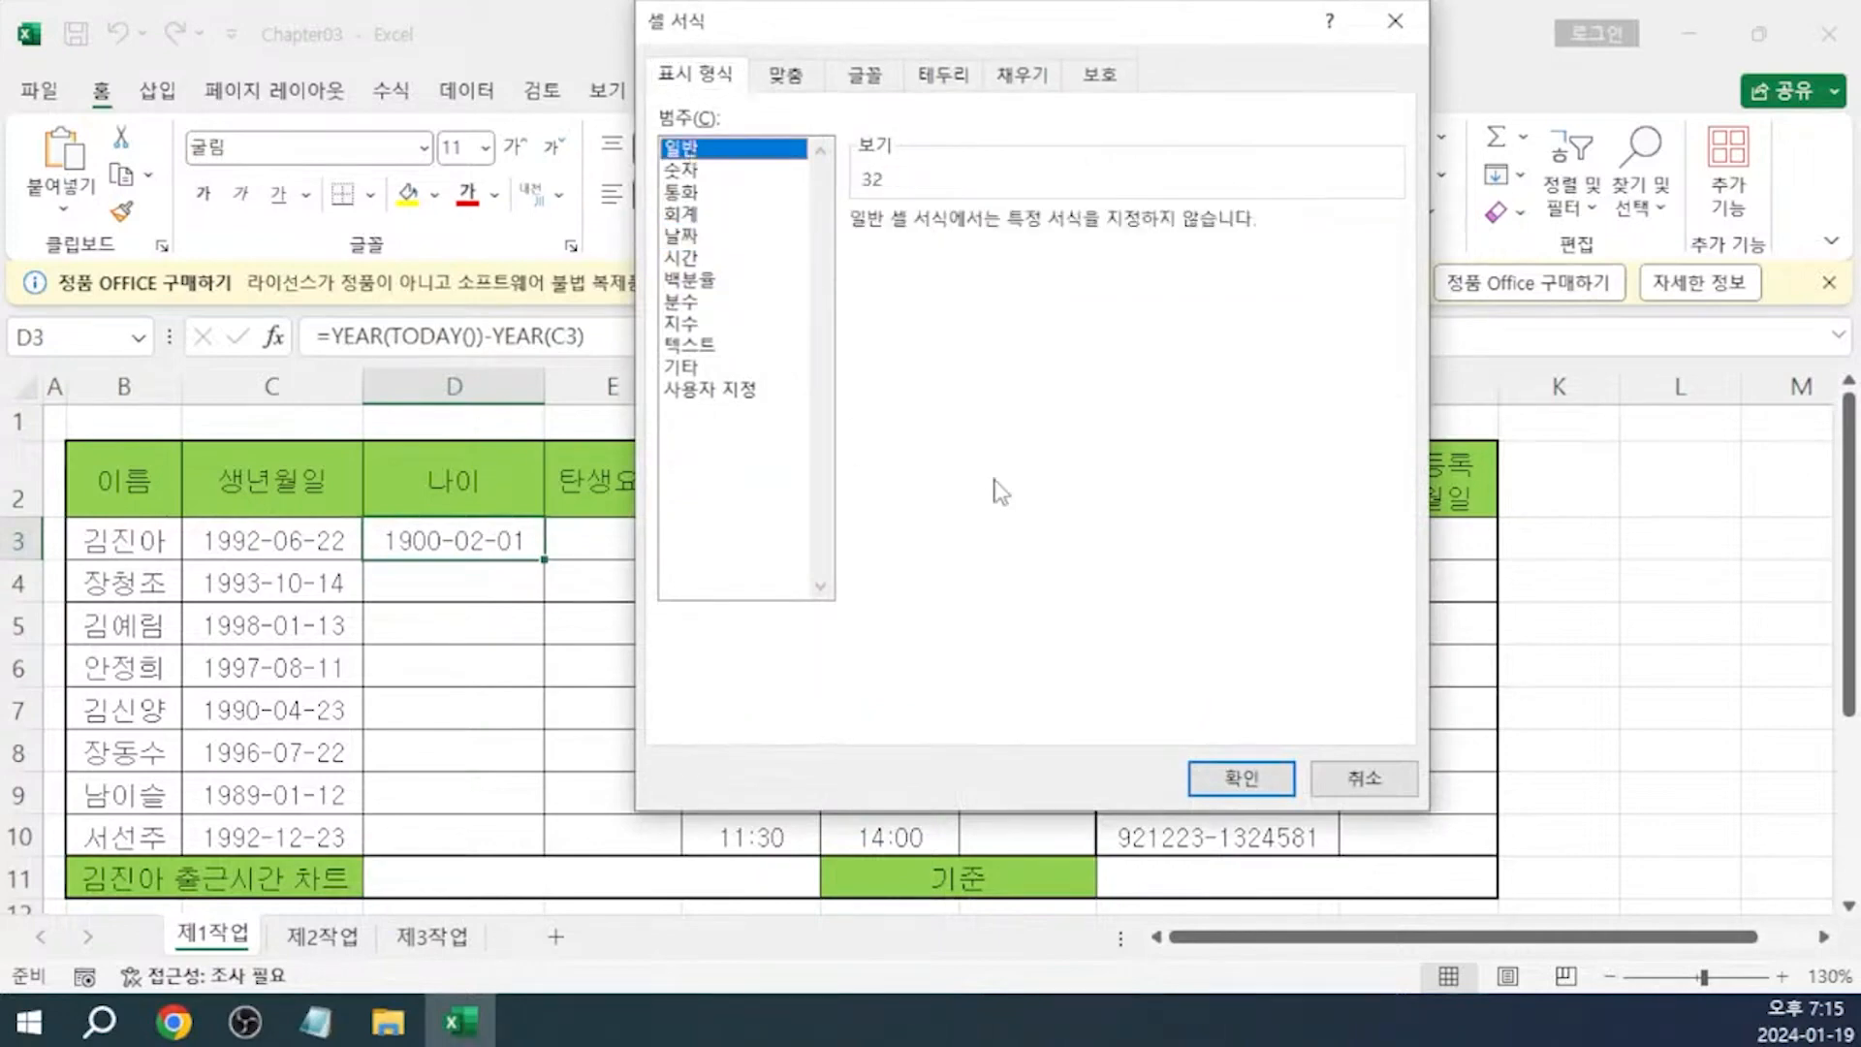
pyautogui.click(1233, 779)
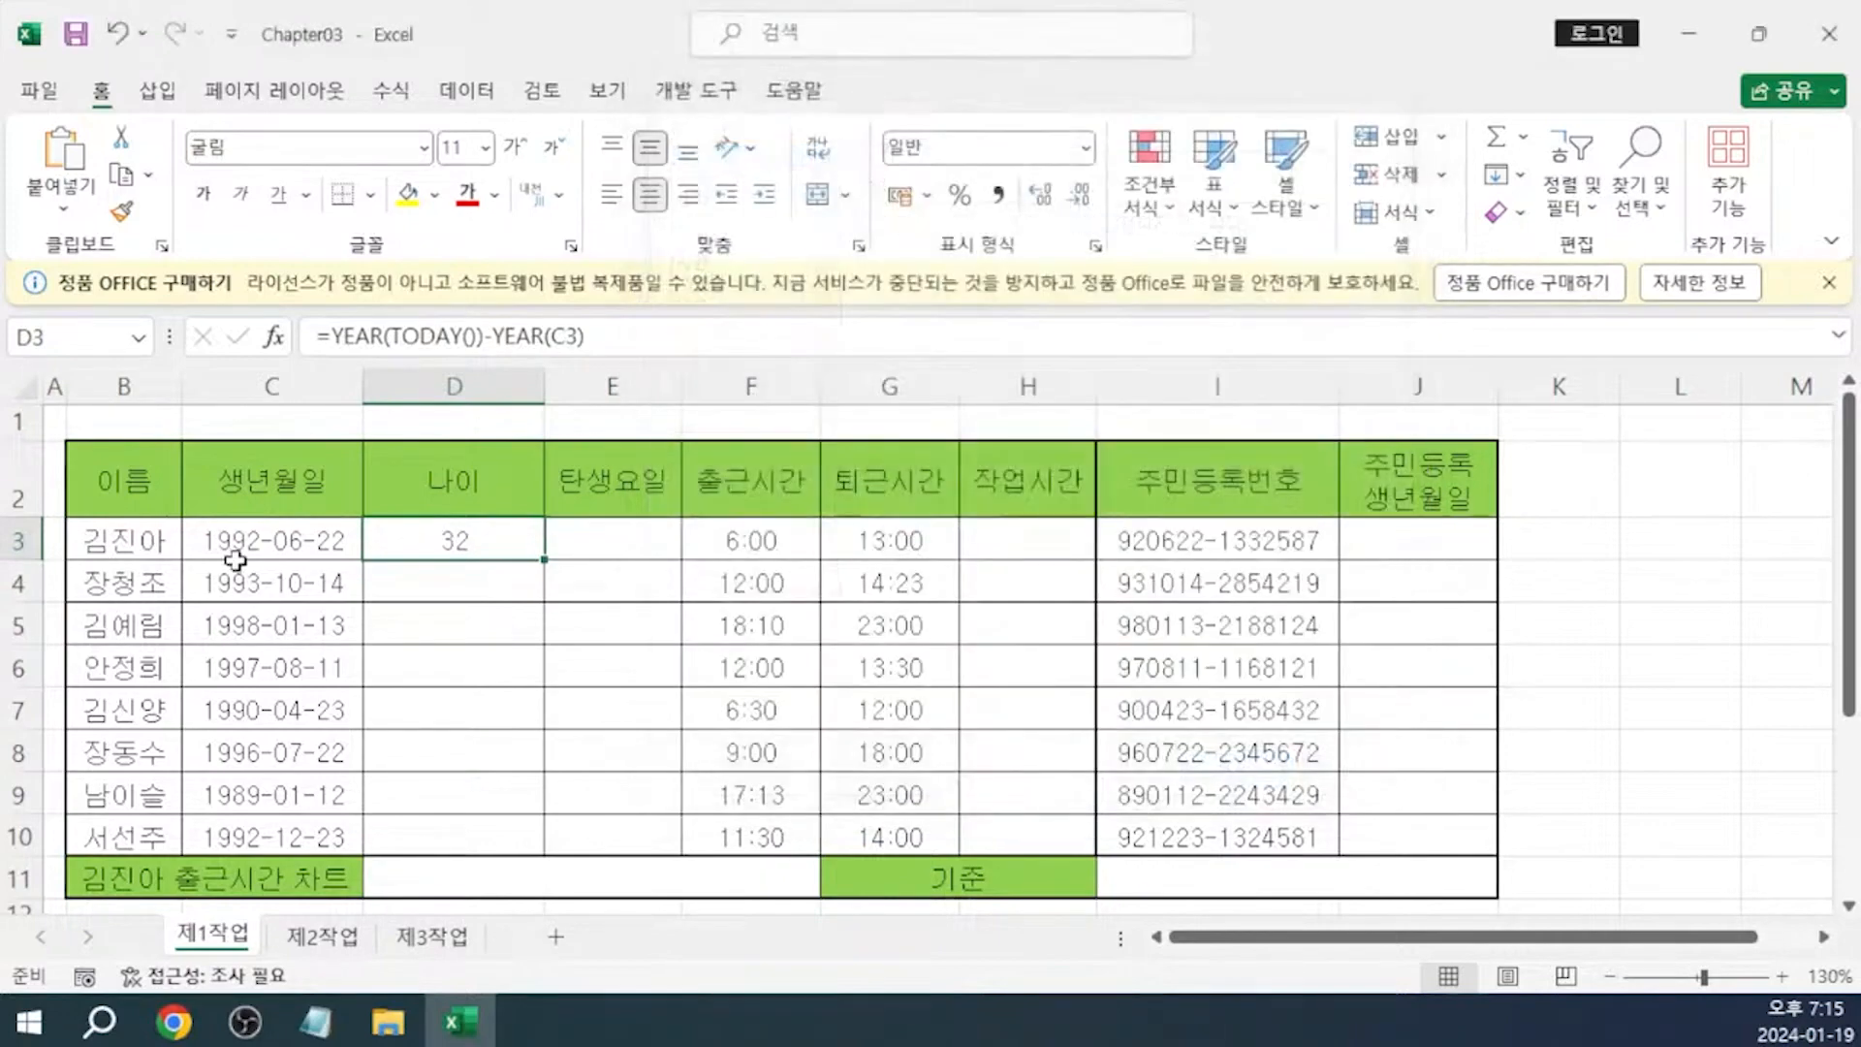
# Copy the formula from D3 into the Notepad notes as the answer line "정답 : =YEAR(TODAY())-YEAR(C3)" under the function hint
pyautogui.click(621, 326)
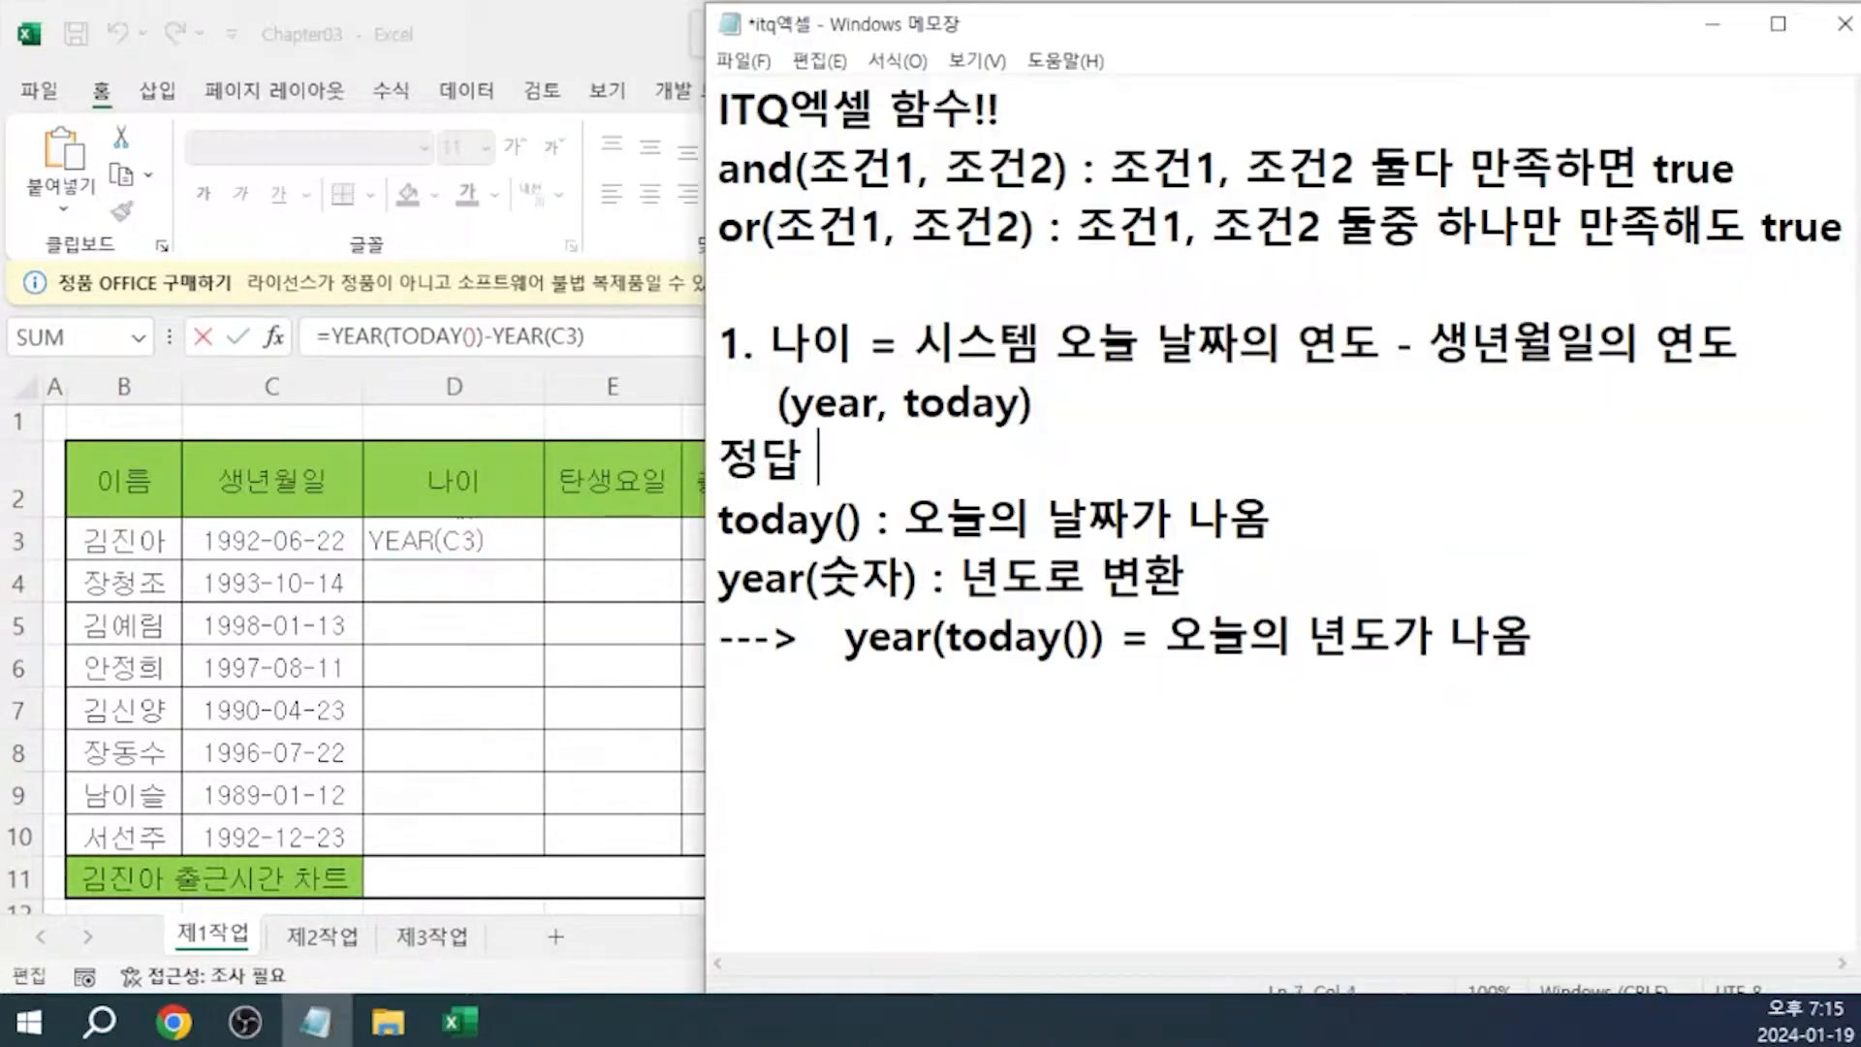
pyautogui.write(':')
pyautogui.hotkey('ctrl', 'v')
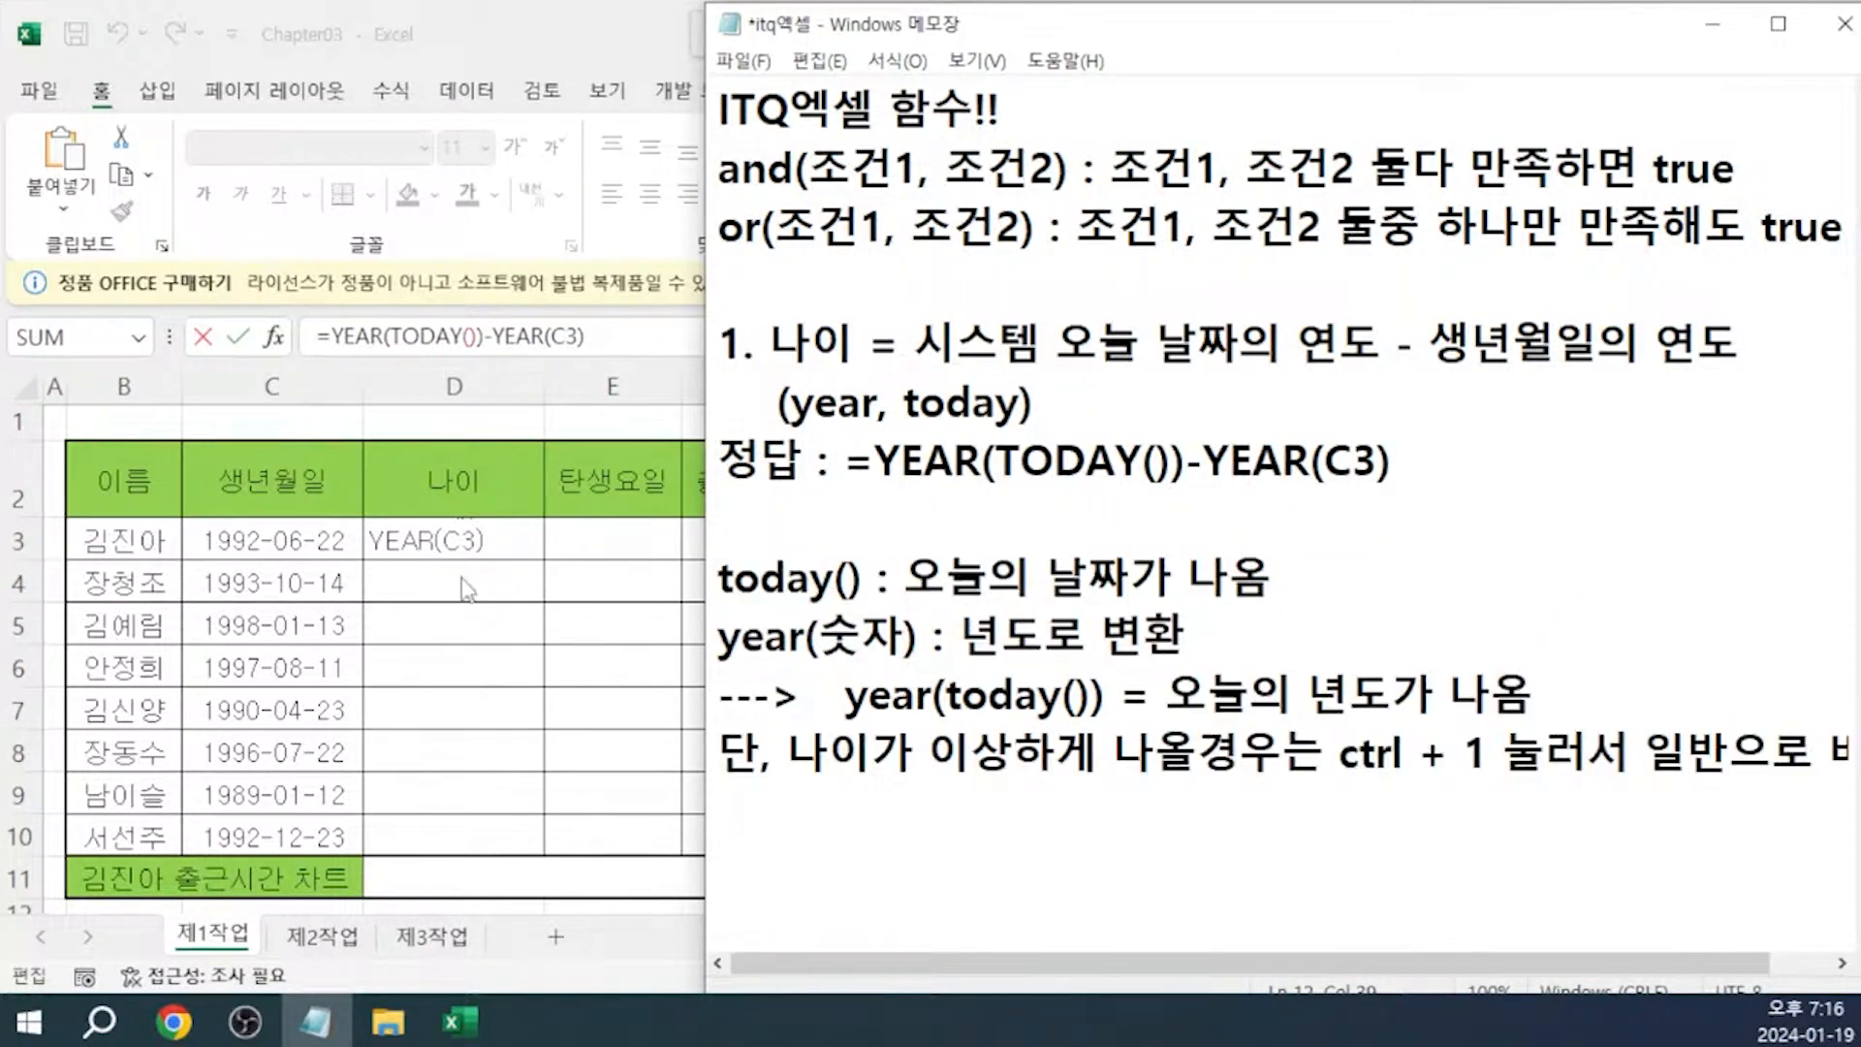
# Return to Excel, commit the formula in D3 and fill it down the 나이 column to D10
pyautogui.hotkey('alt', 'Tab')
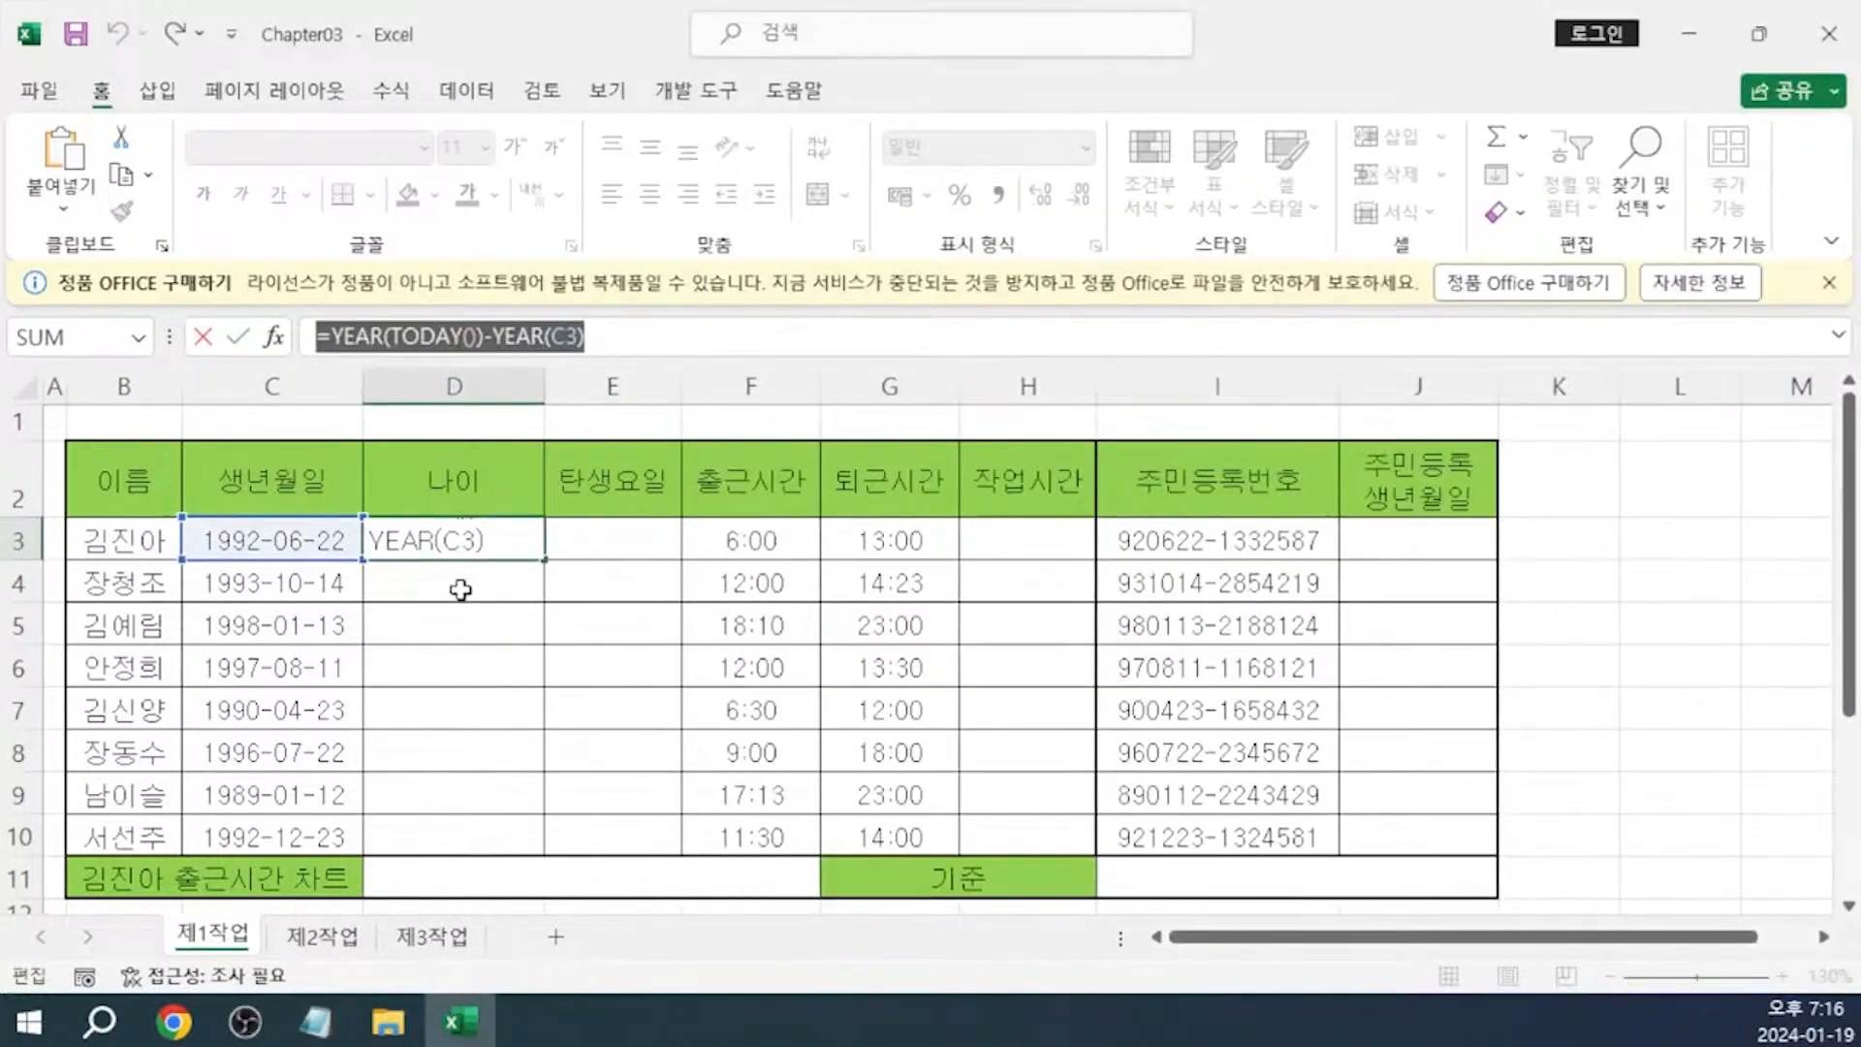
pyautogui.hotkey('ctrl', 'Return')
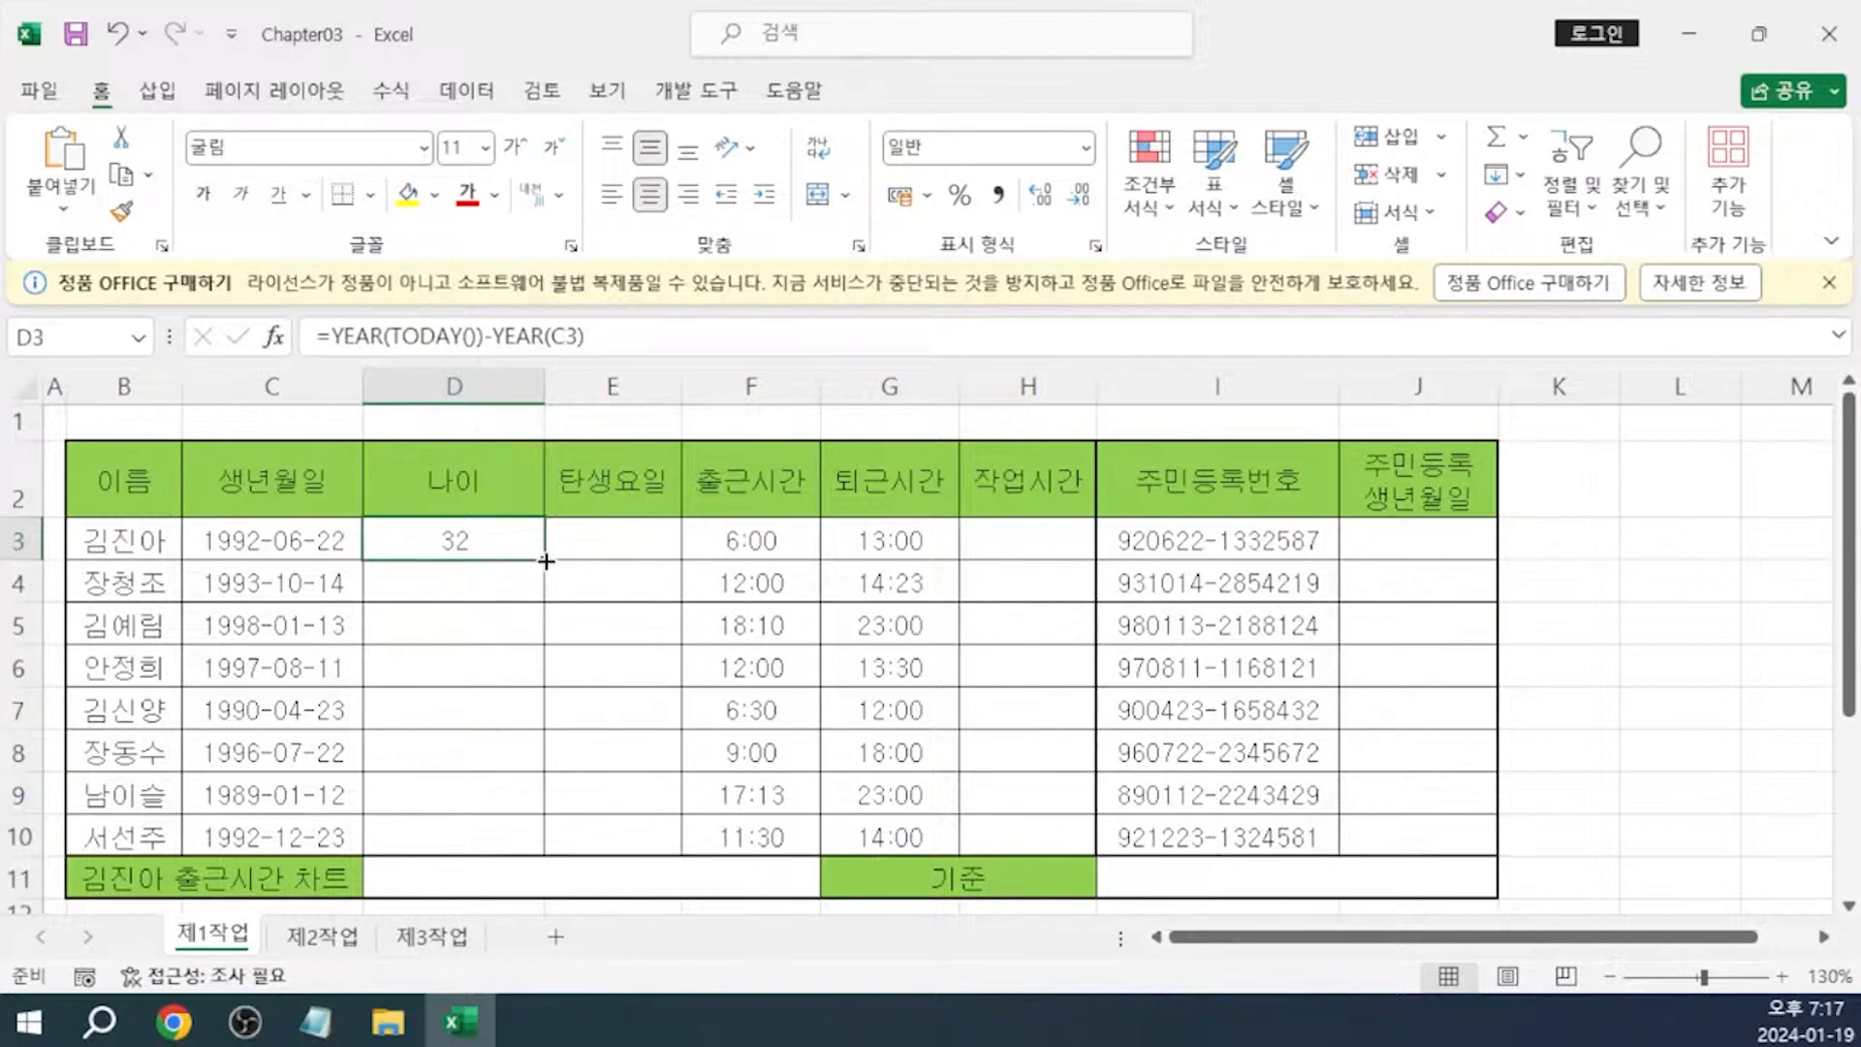
pyautogui.moveTo(545, 561); pyautogui.dragTo(513, 842)
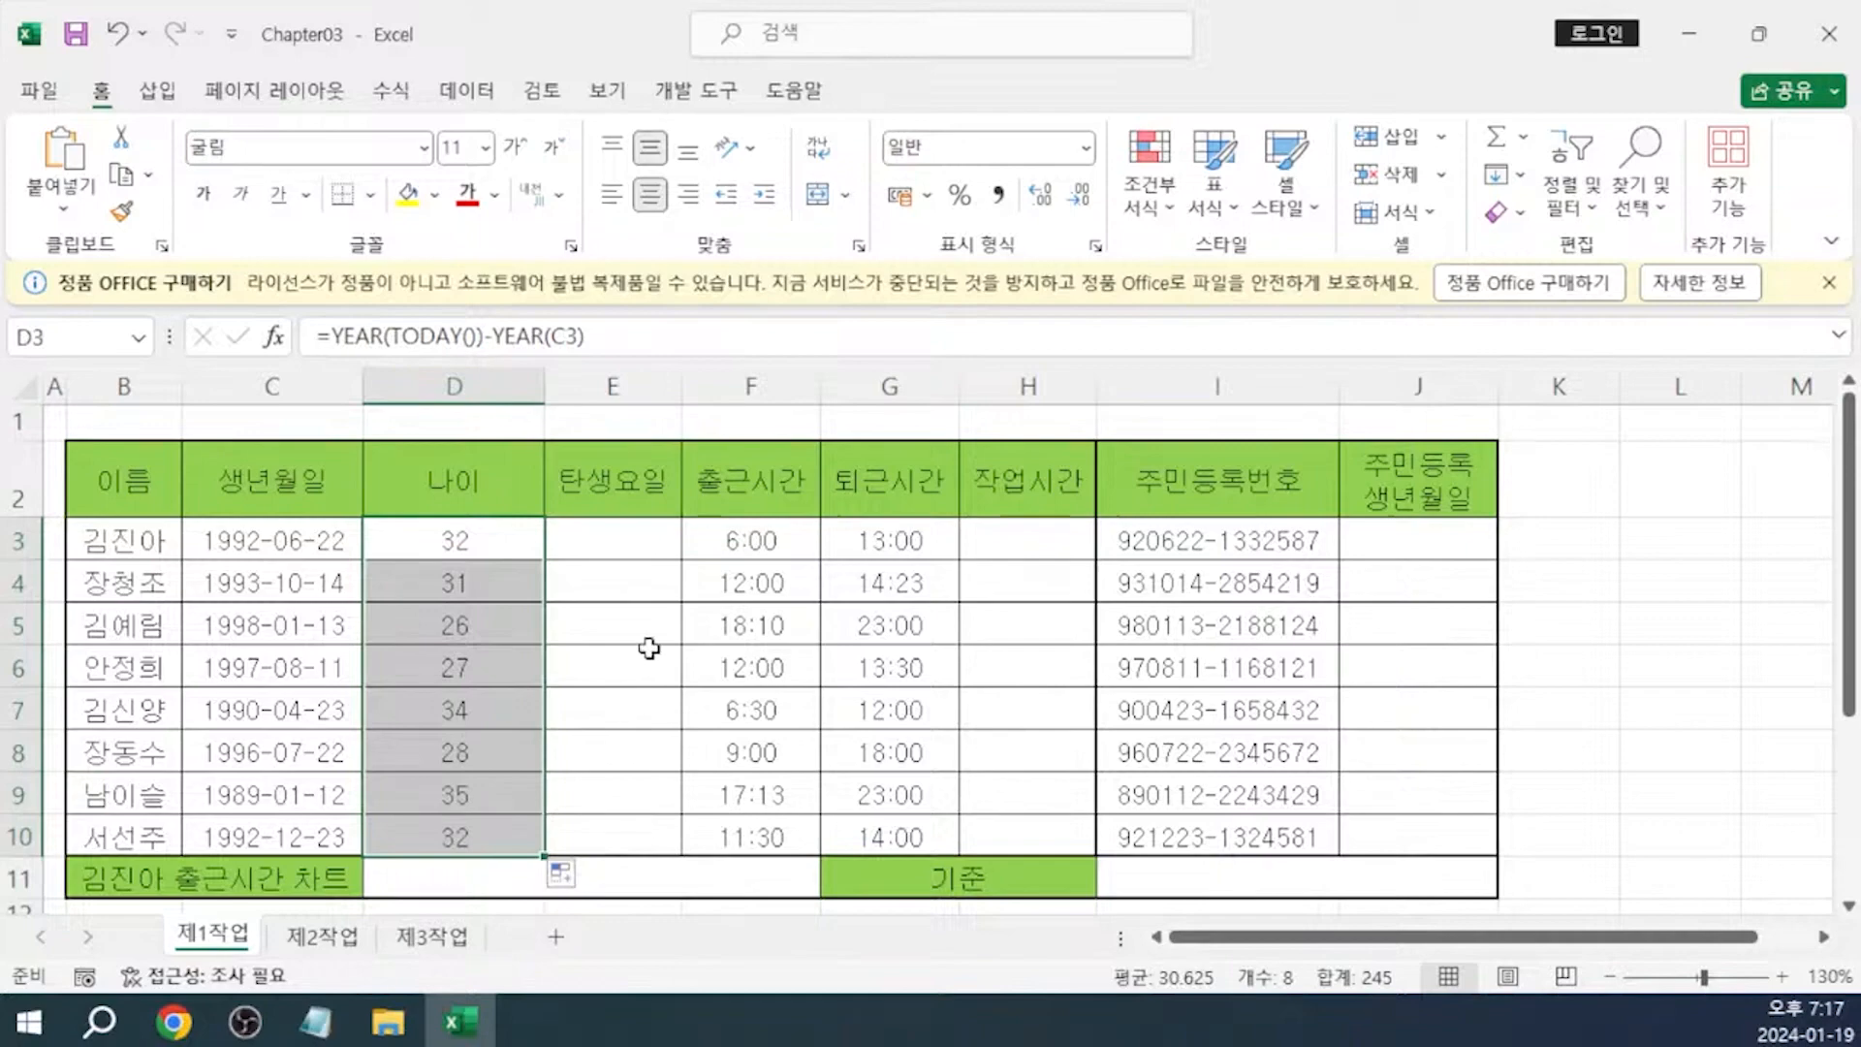
pyautogui.click(600, 625)
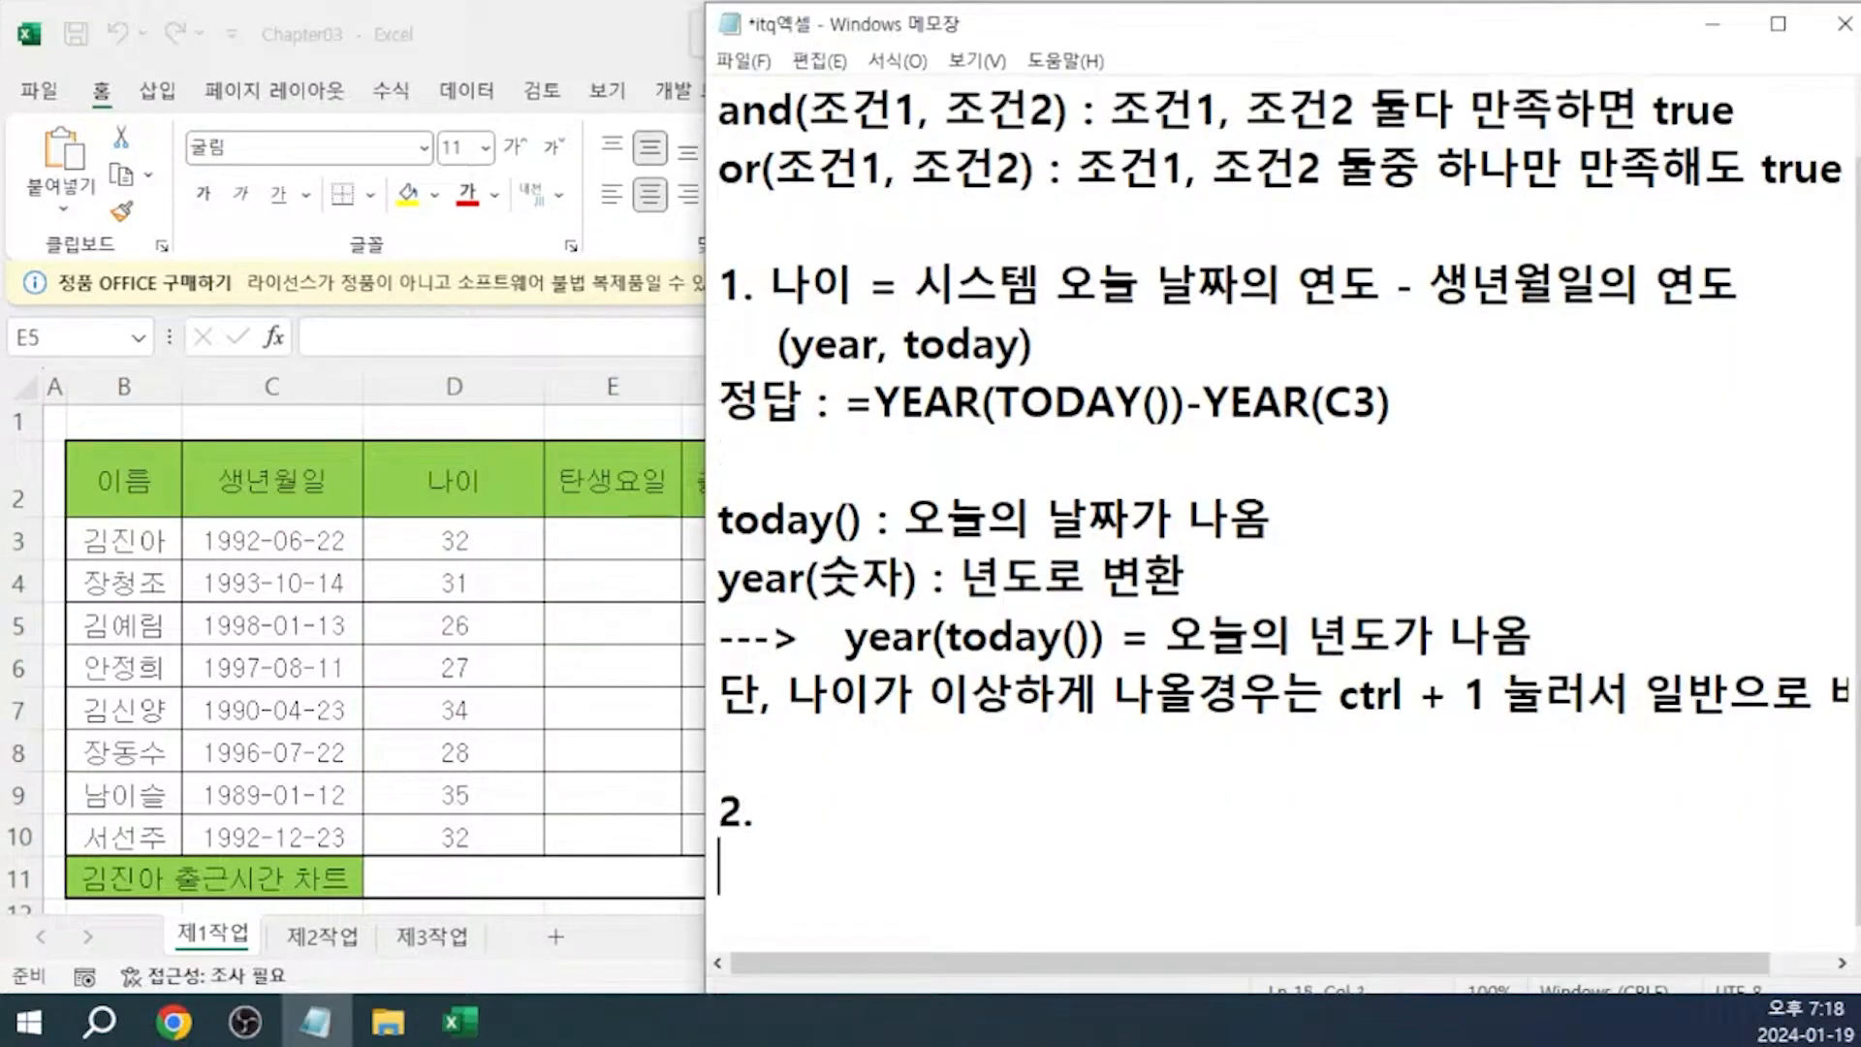
# In the Notepad notes, make room under item 2 and complete the 탄생요일 question's function hint as "(choose, weekday)"
pyautogui.press('Return')
pyautogui.press('Return')
pyautogui.press('Return')
pyautogui.press('Return')
pyautogui.press('Return')
pyautogui.press('Return')
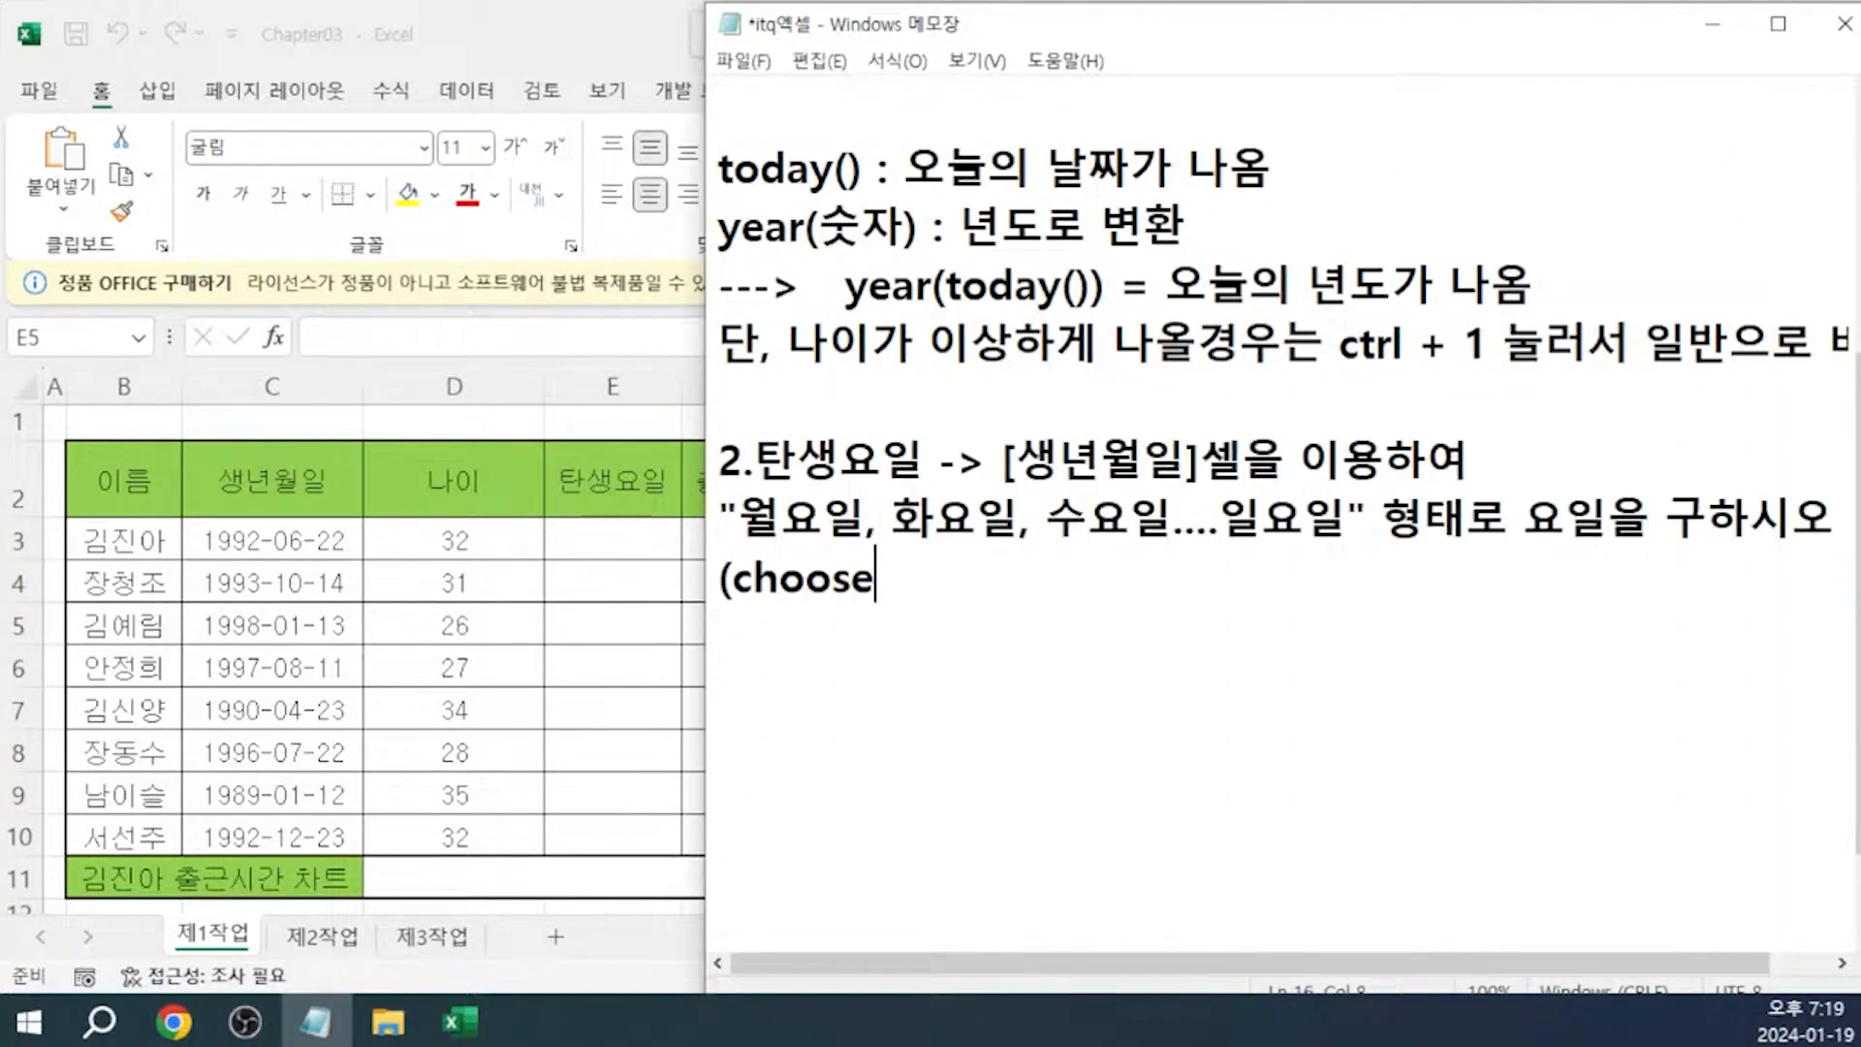
pyautogui.write(', weekday')
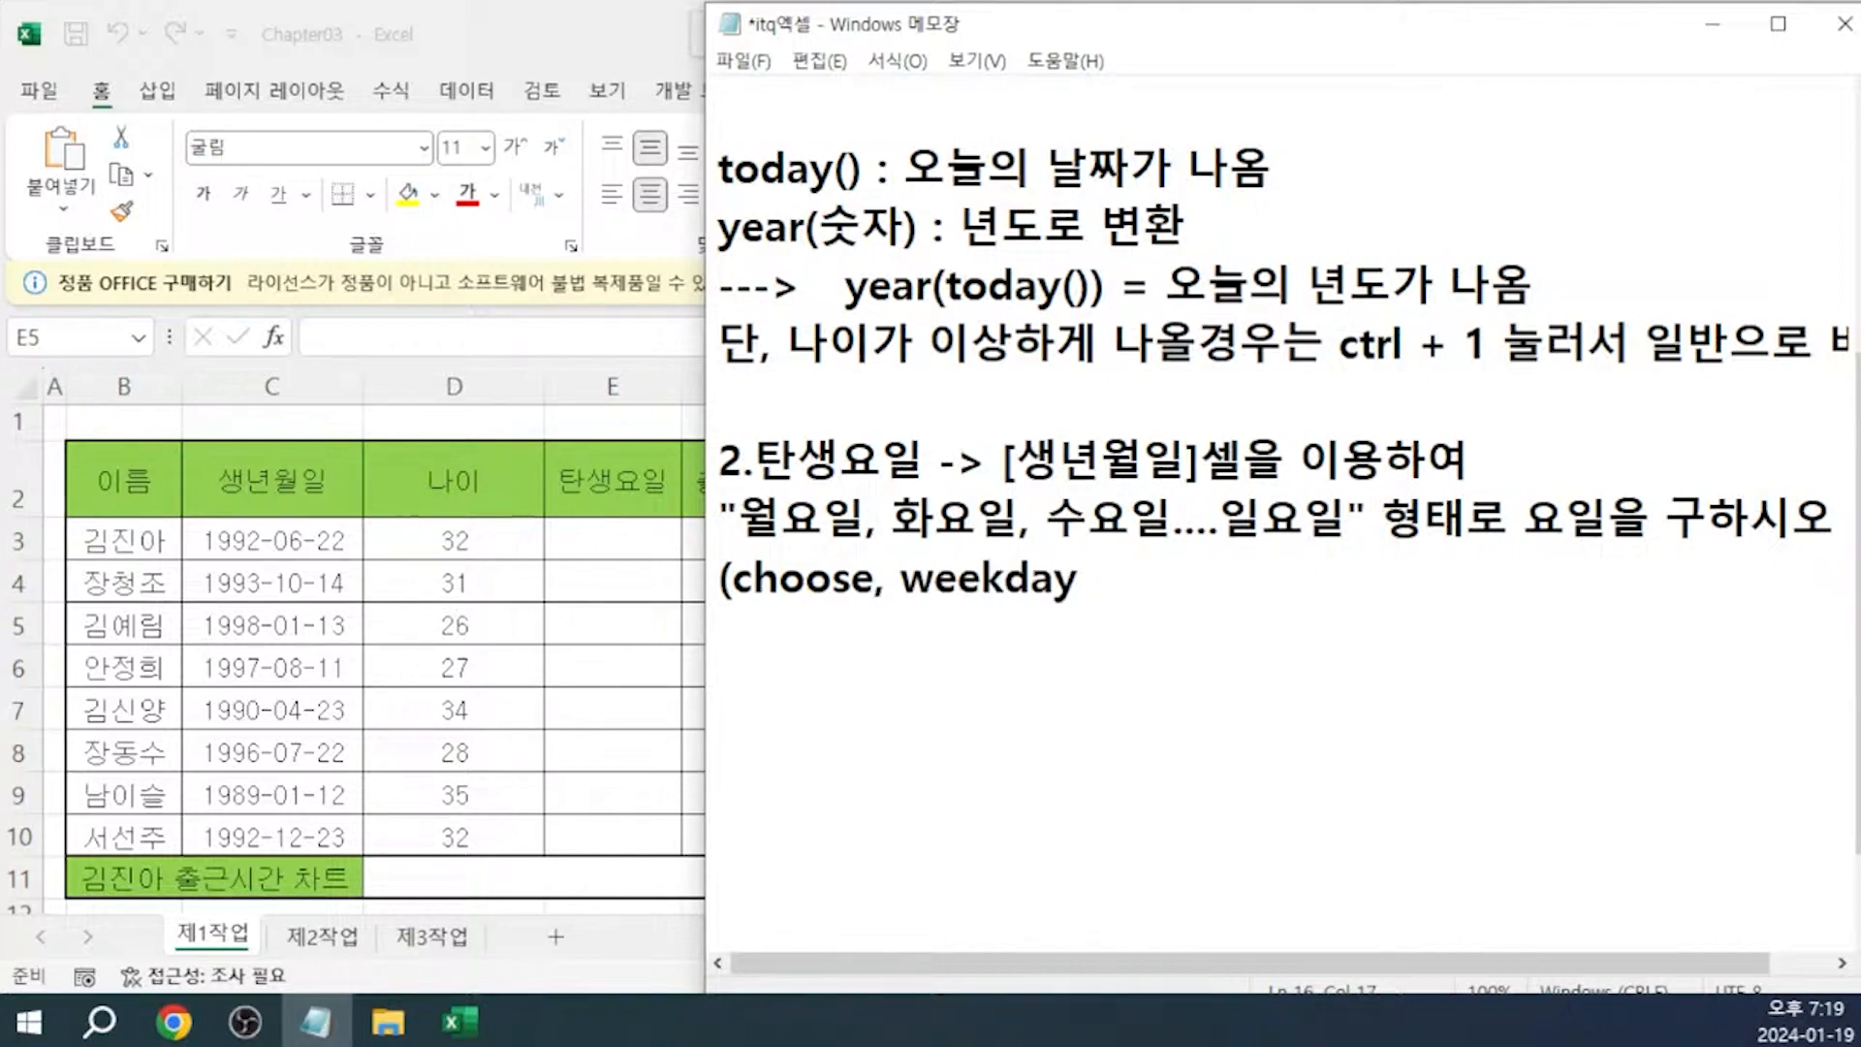
pyautogui.write(')')
# Leave a blank line below the hint and begin the CHOOSE explanation with "choose(값"
pyautogui.press('Return')
pyautogui.press('Return')
pyautogui.write('choose')
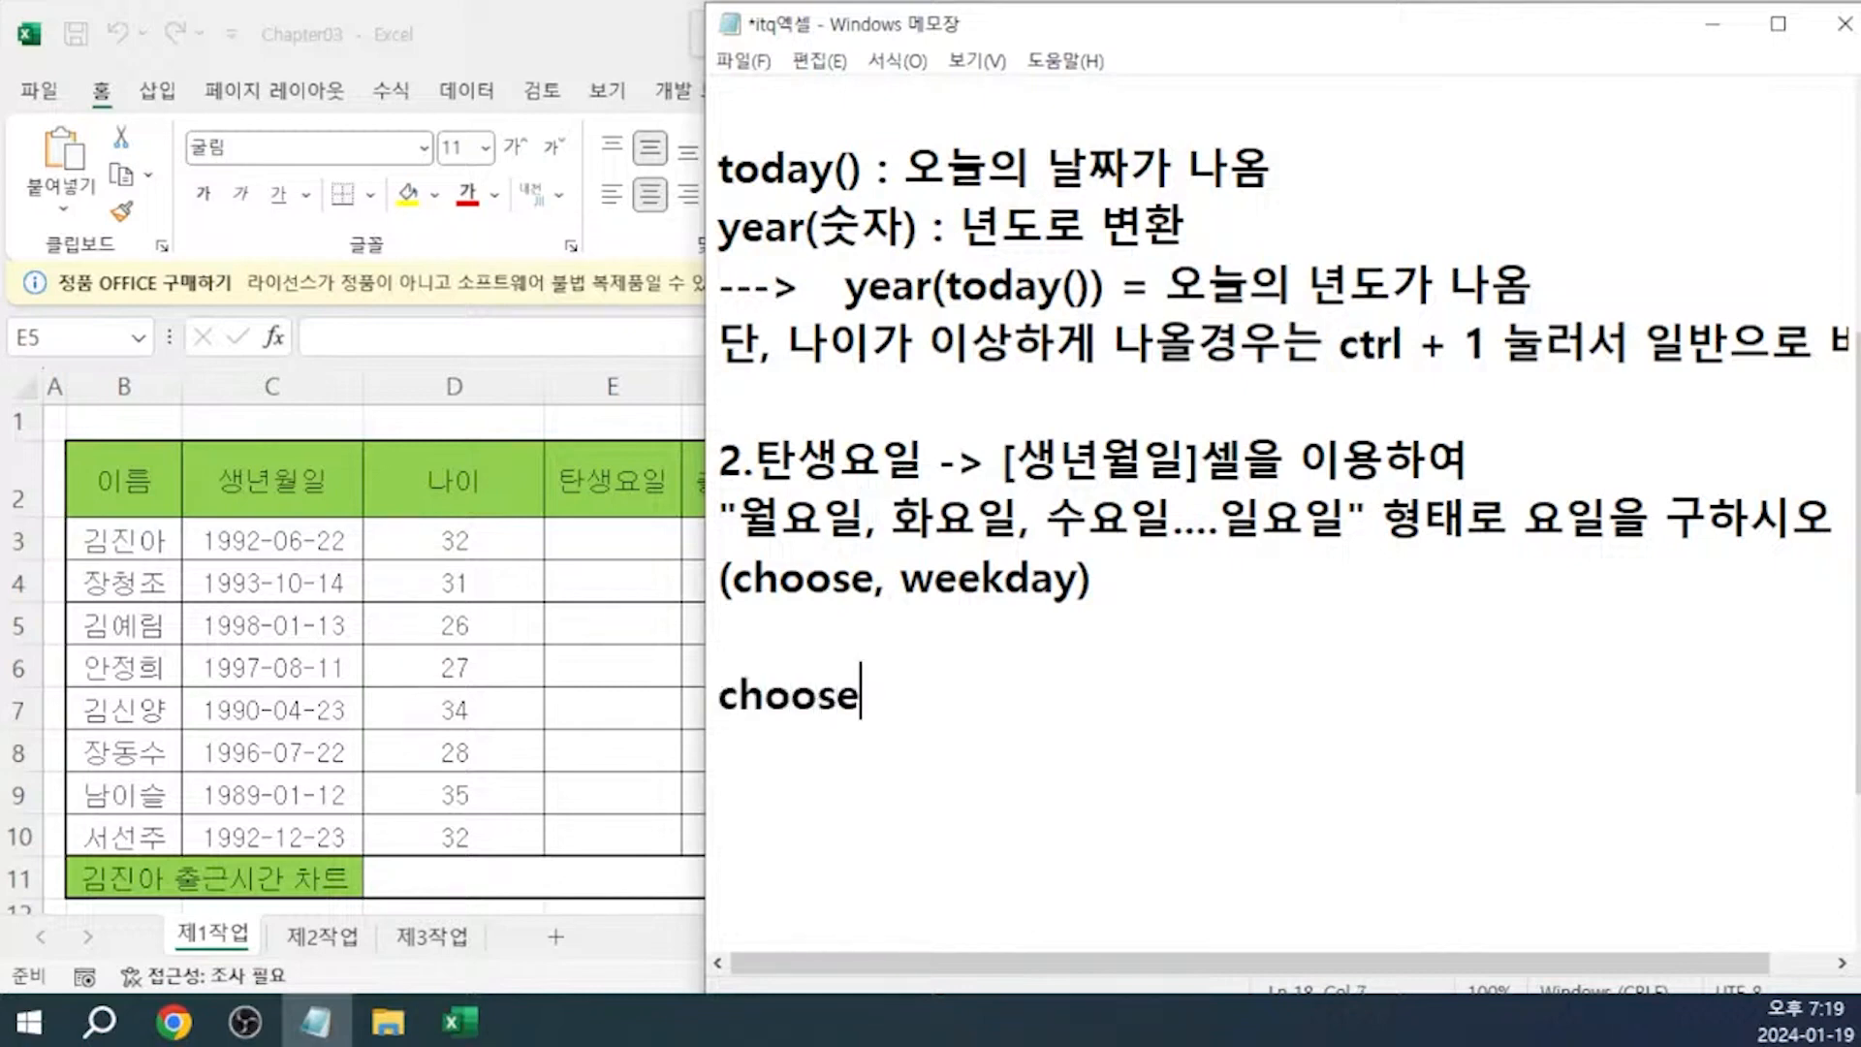
pyautogui.write('(')
pyautogui.write('rkq')
pyautogui.press('BackSpace')
pyautogui.press('BackSpace')
pyautogui.press('BackSpace')
pyautogui.write('값')
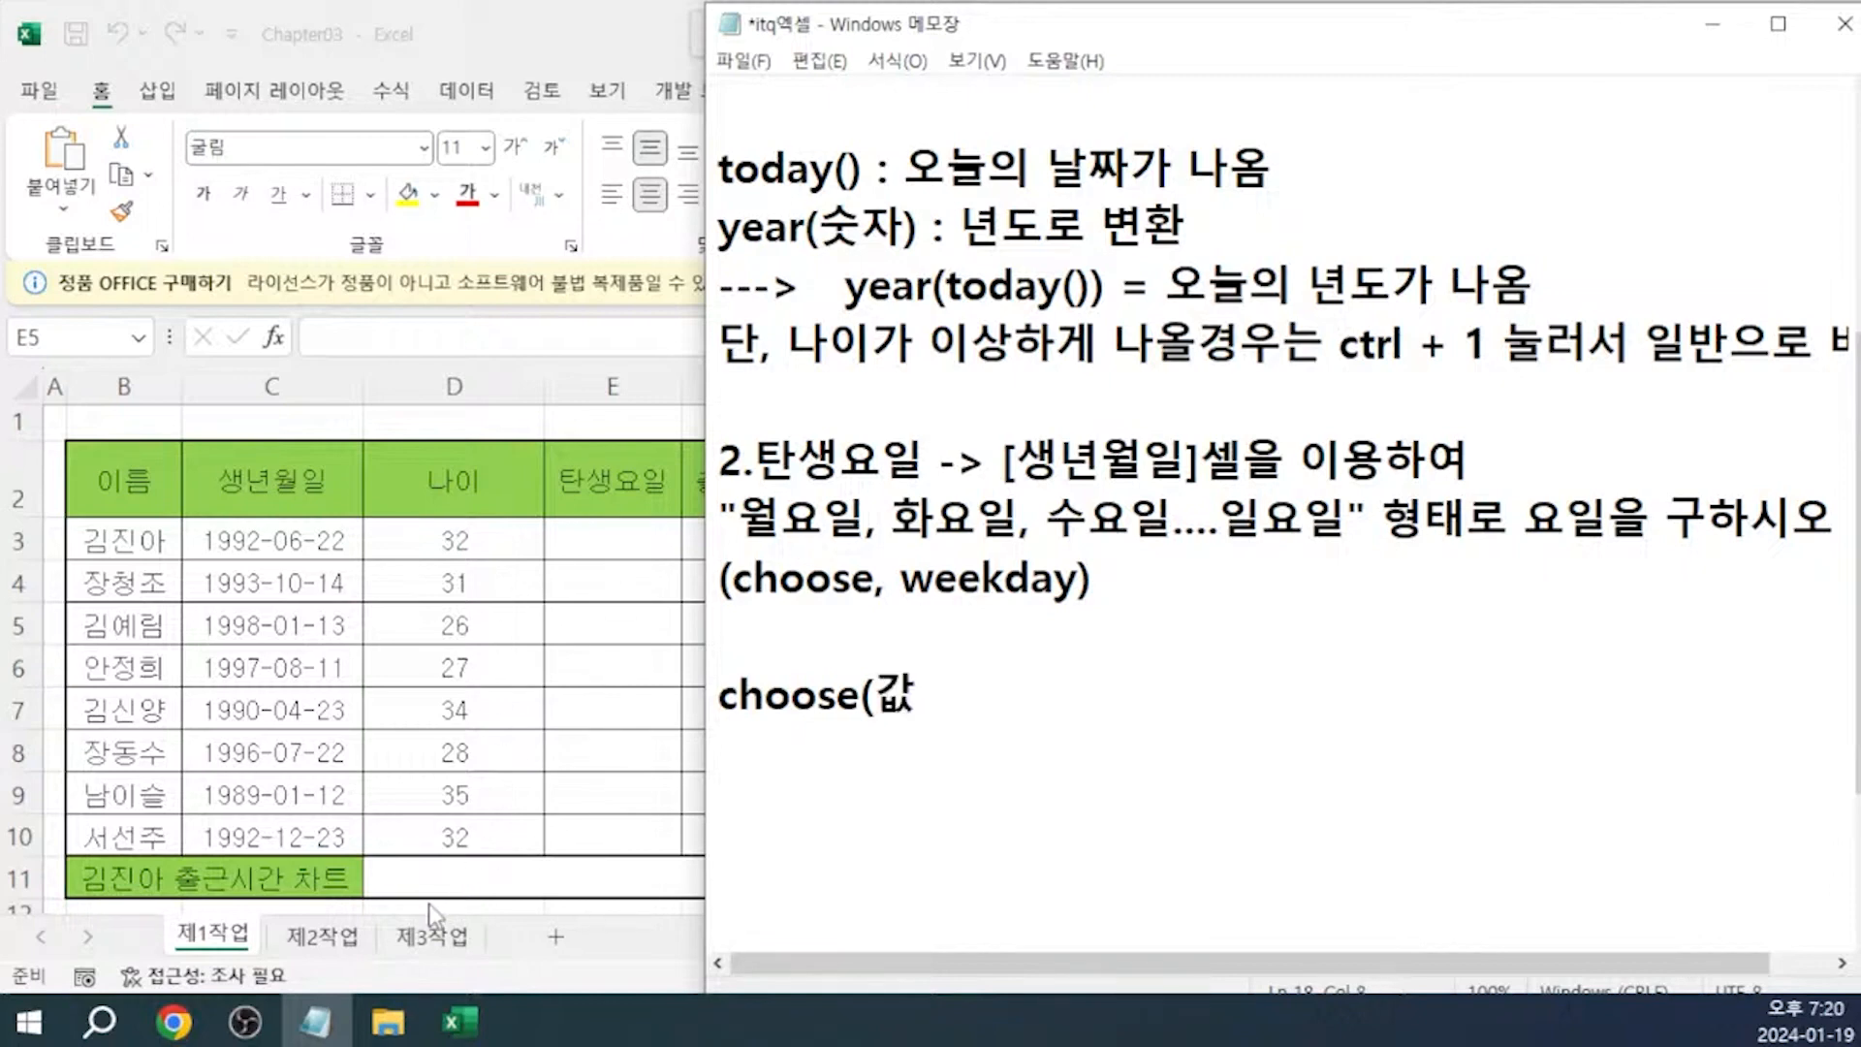
# Switch to Excel and enter =CHOOSE(3,"월요일","화요일","수요일") in cell C15 as a test of the function
pyautogui.click(431, 886)
pyautogui.scroll(-2, 484, 851)
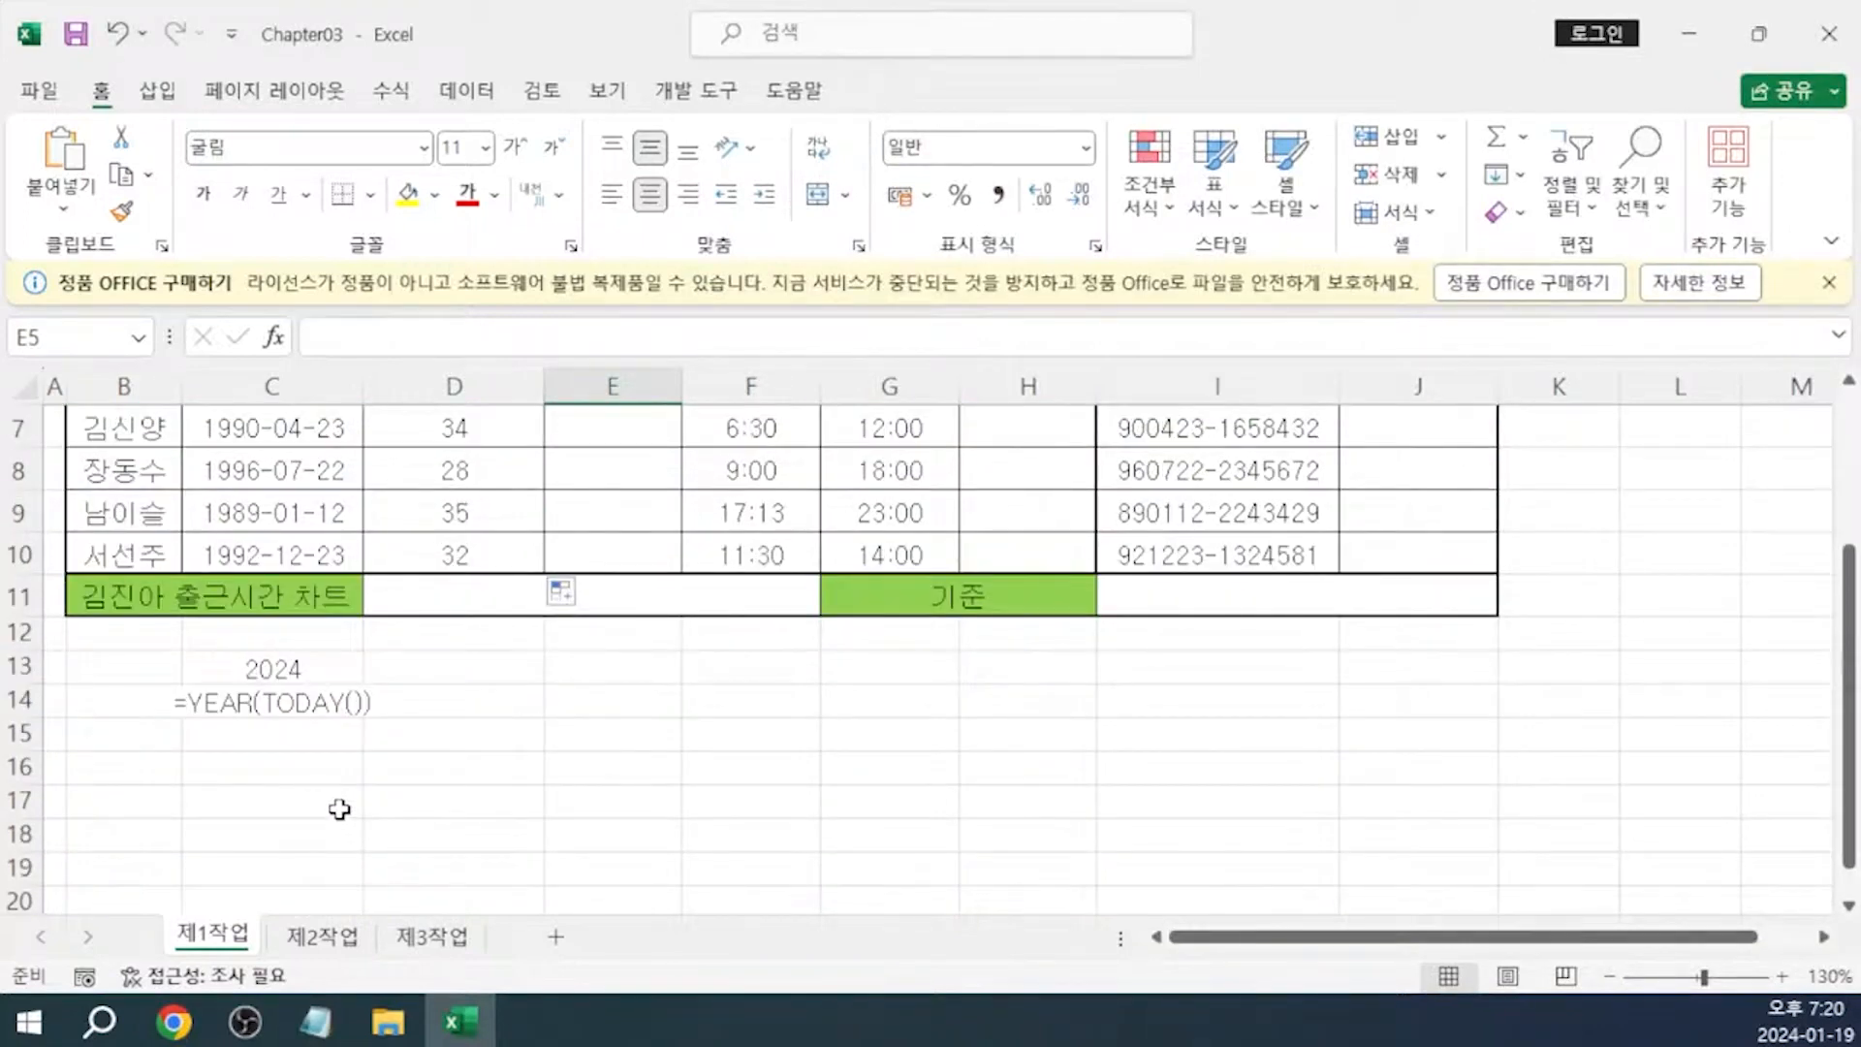
pyautogui.click(247, 742)
pyautogui.write('=choo')
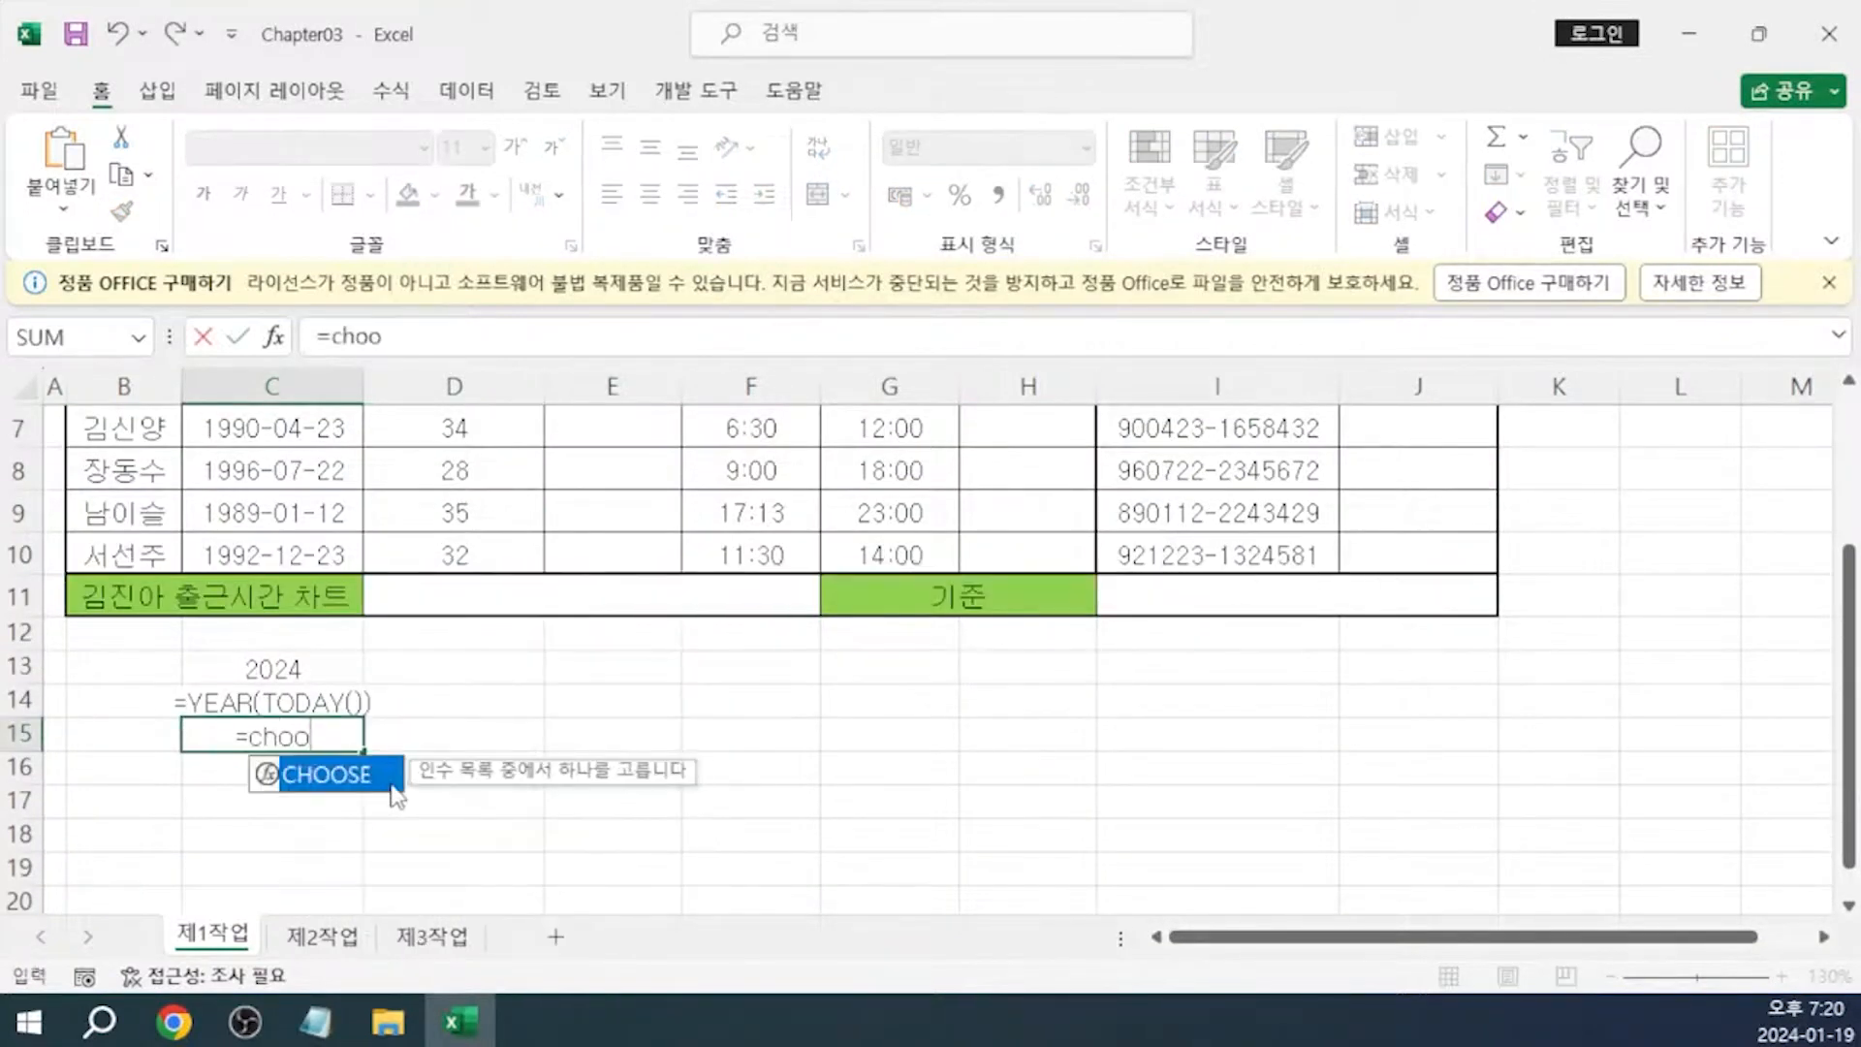
pyautogui.doubleClick(392, 782)
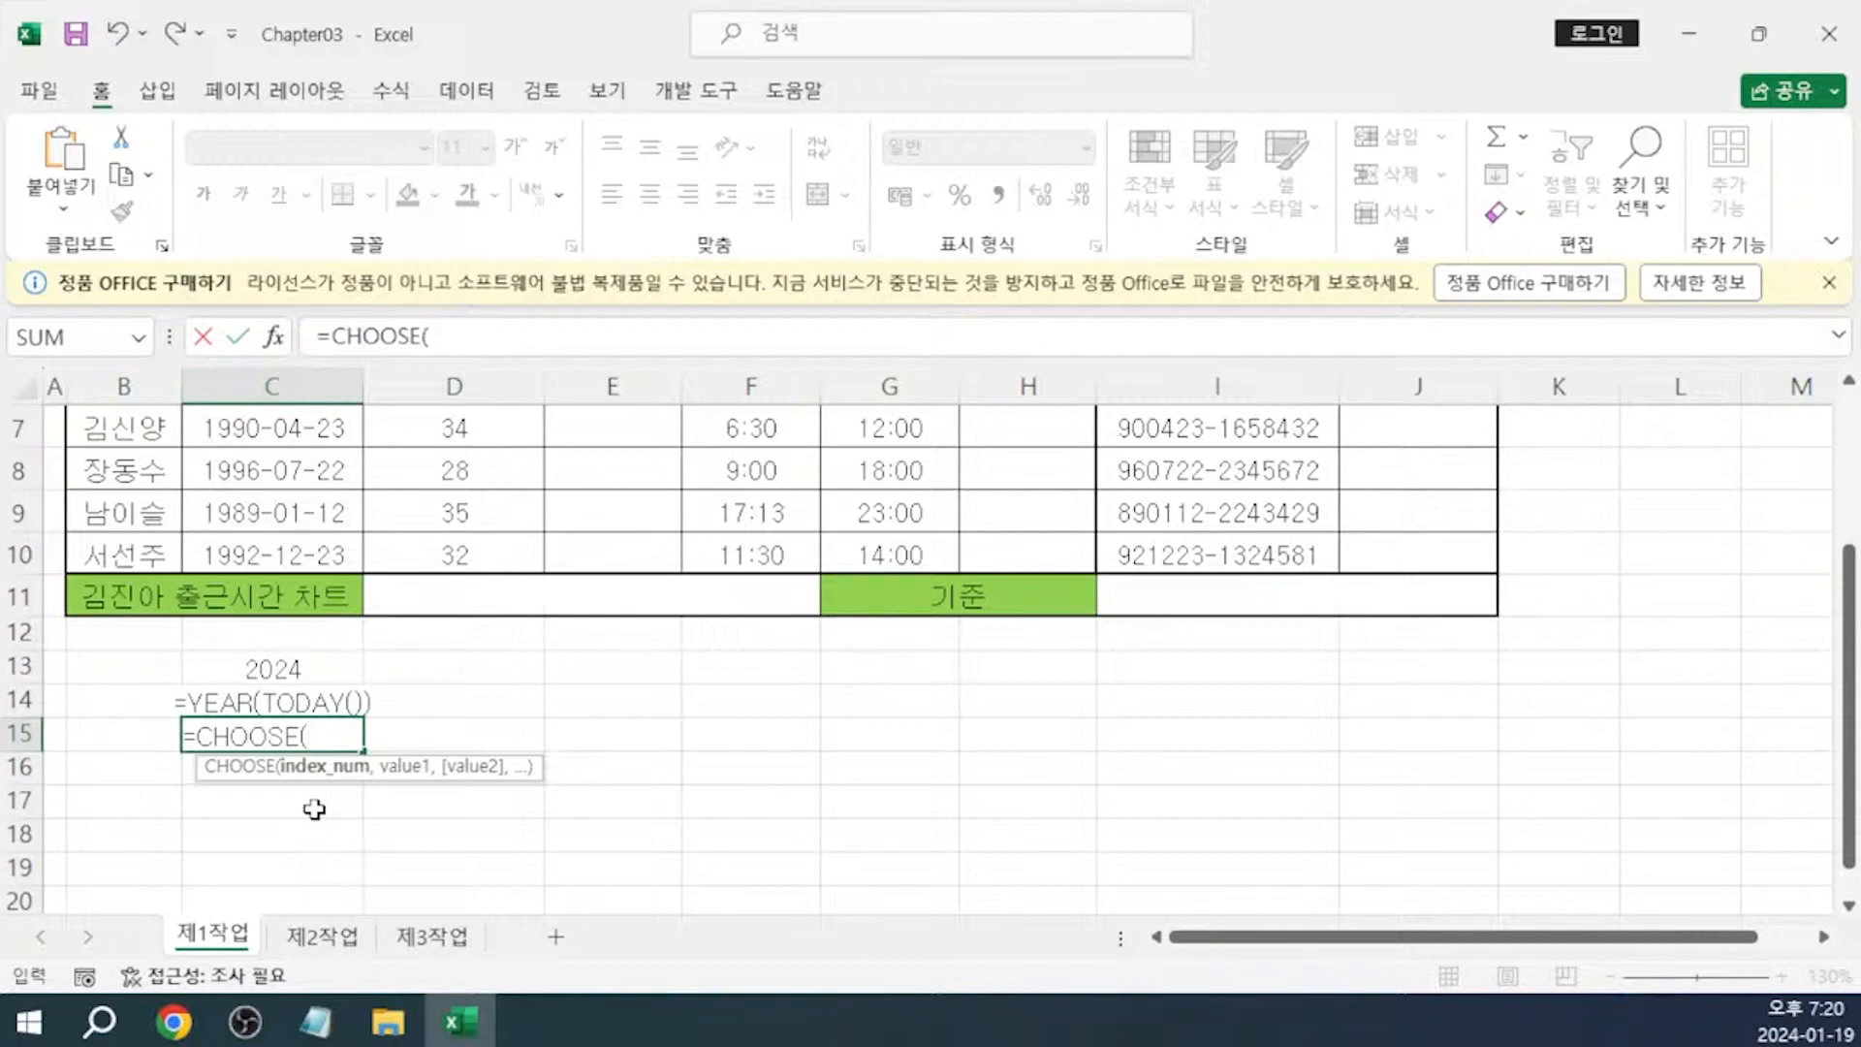
pyautogui.write('3,')
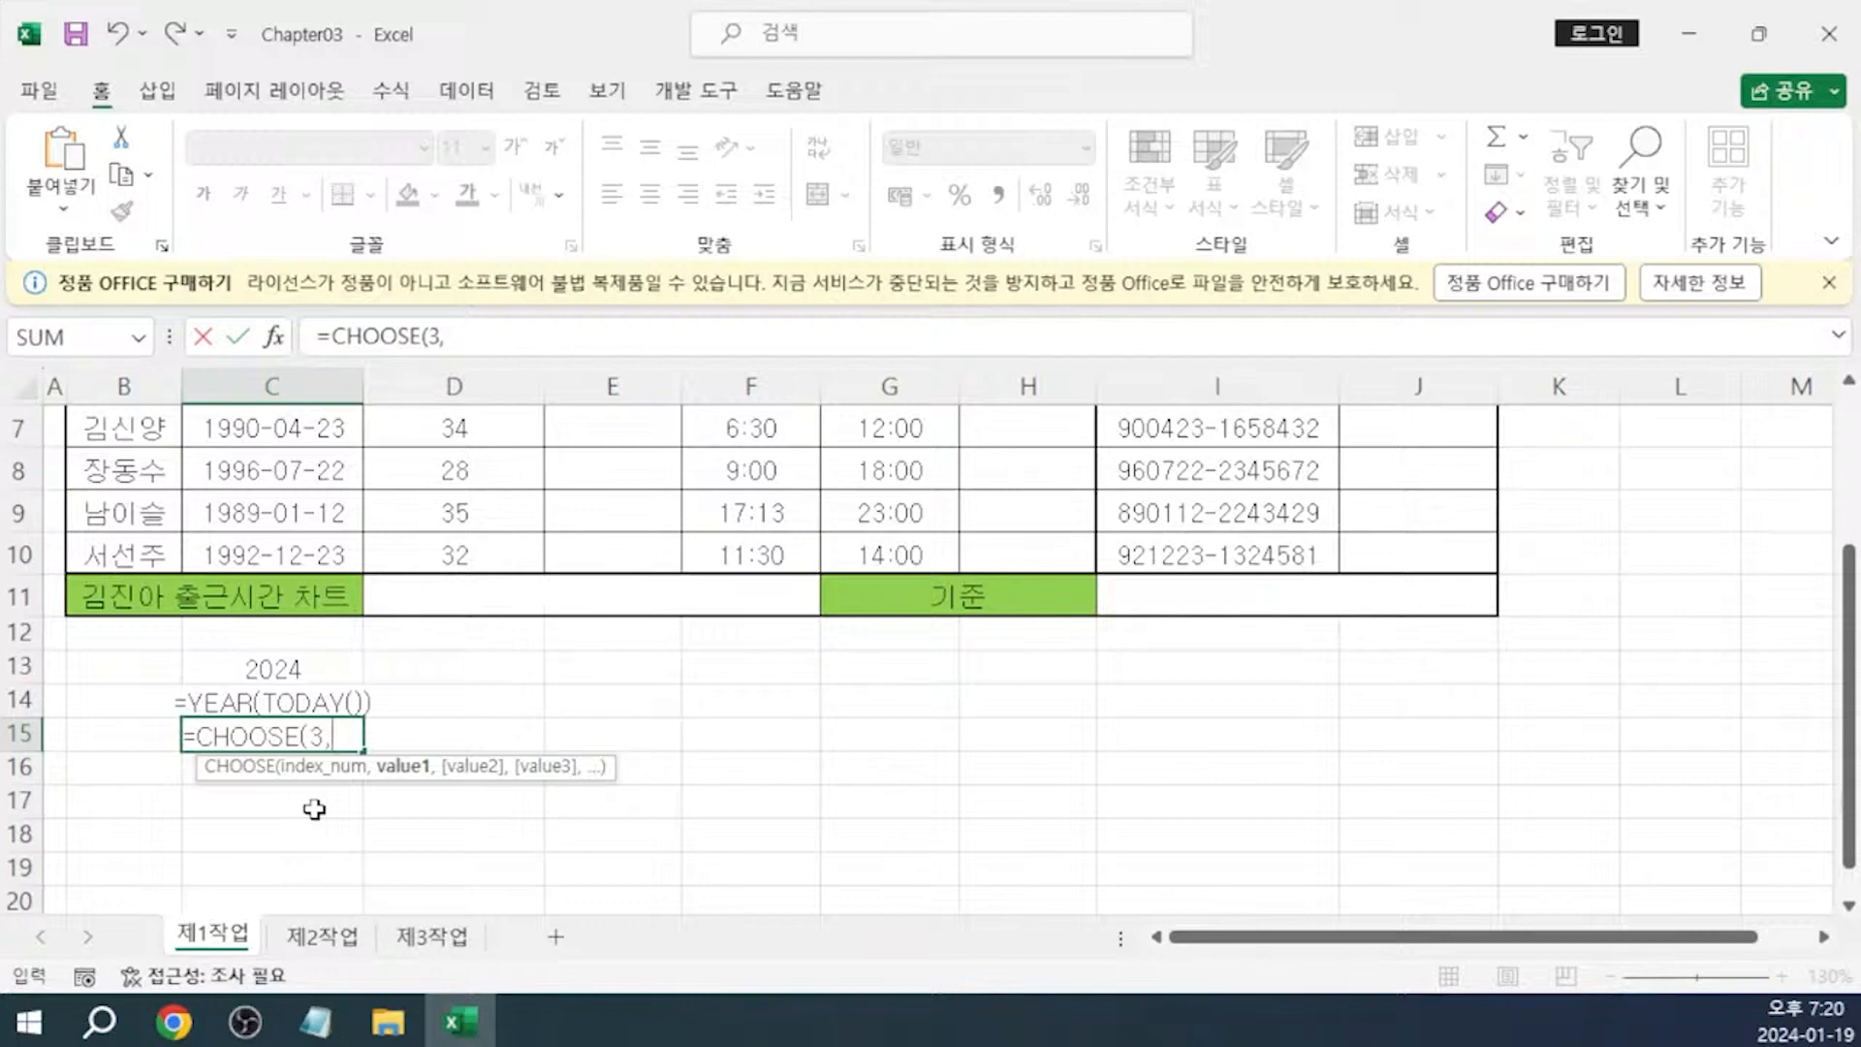
pyautogui.write('"우')
pyautogui.write('일",')
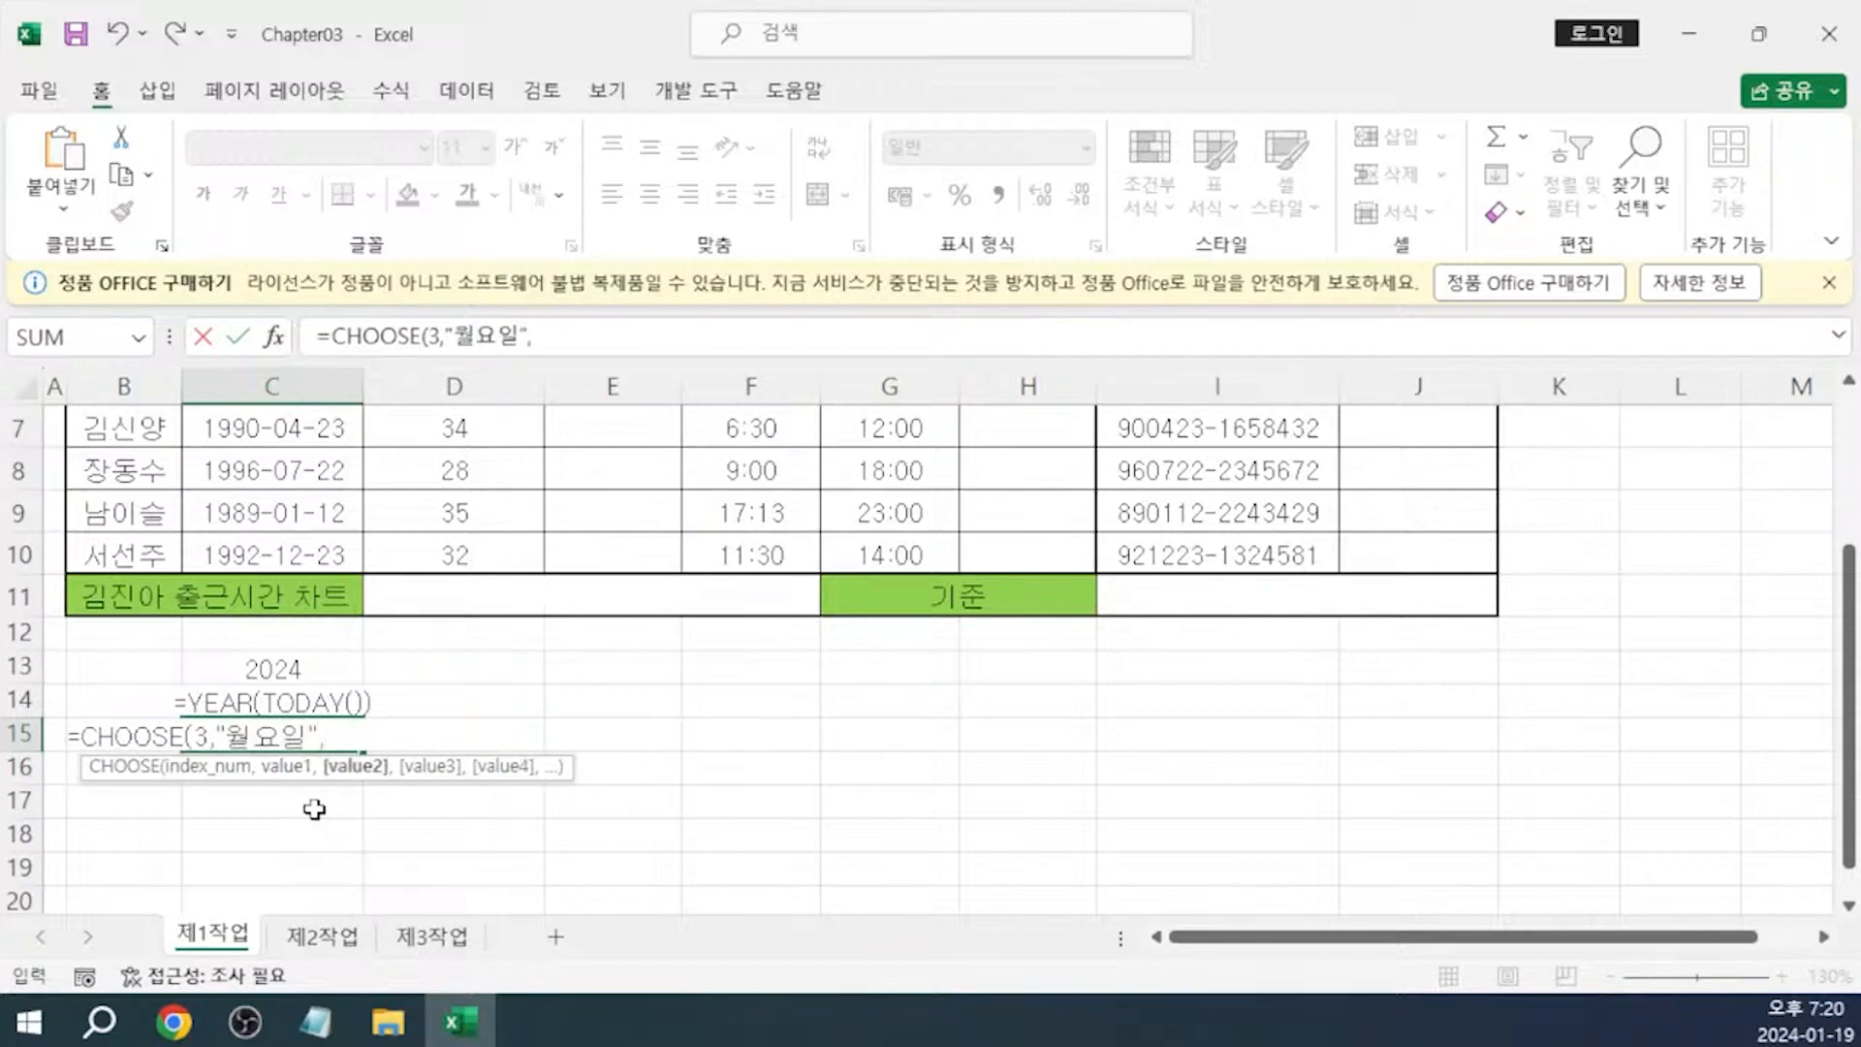
pyautogui.write('"화요일"')
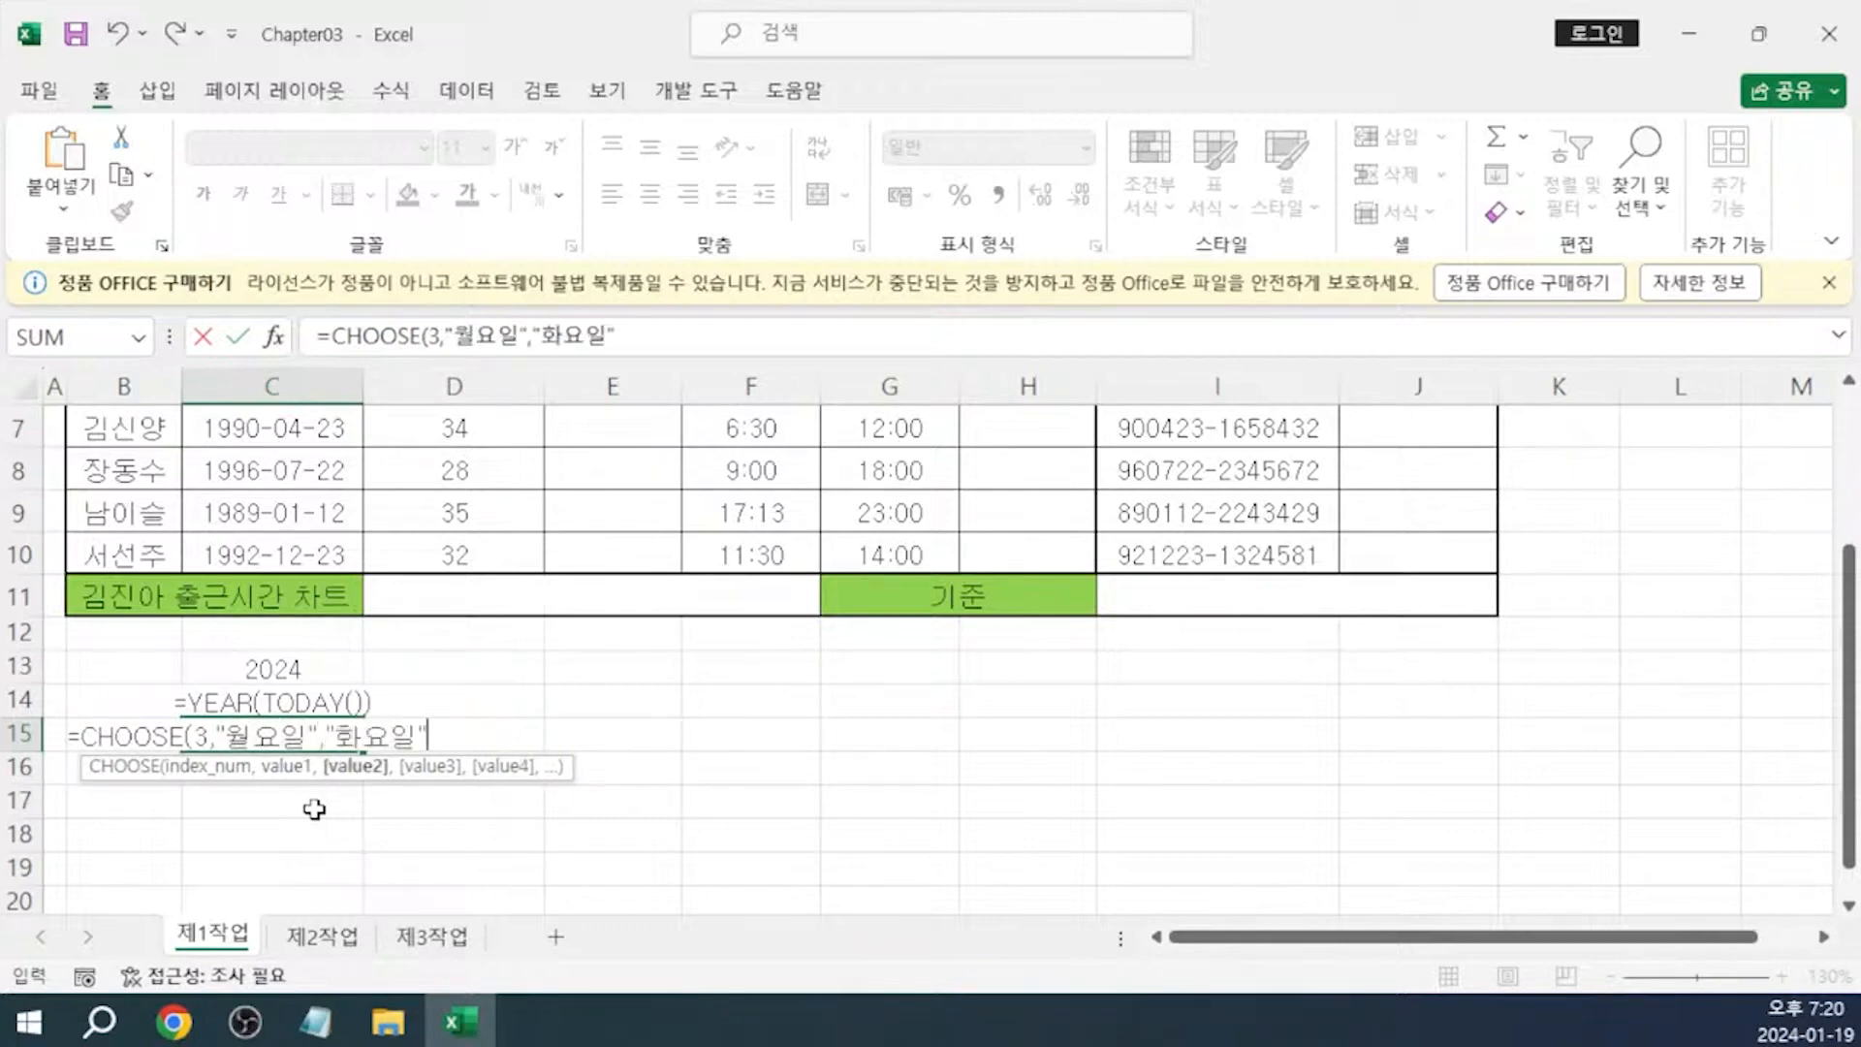
pyautogui.write(',"승')
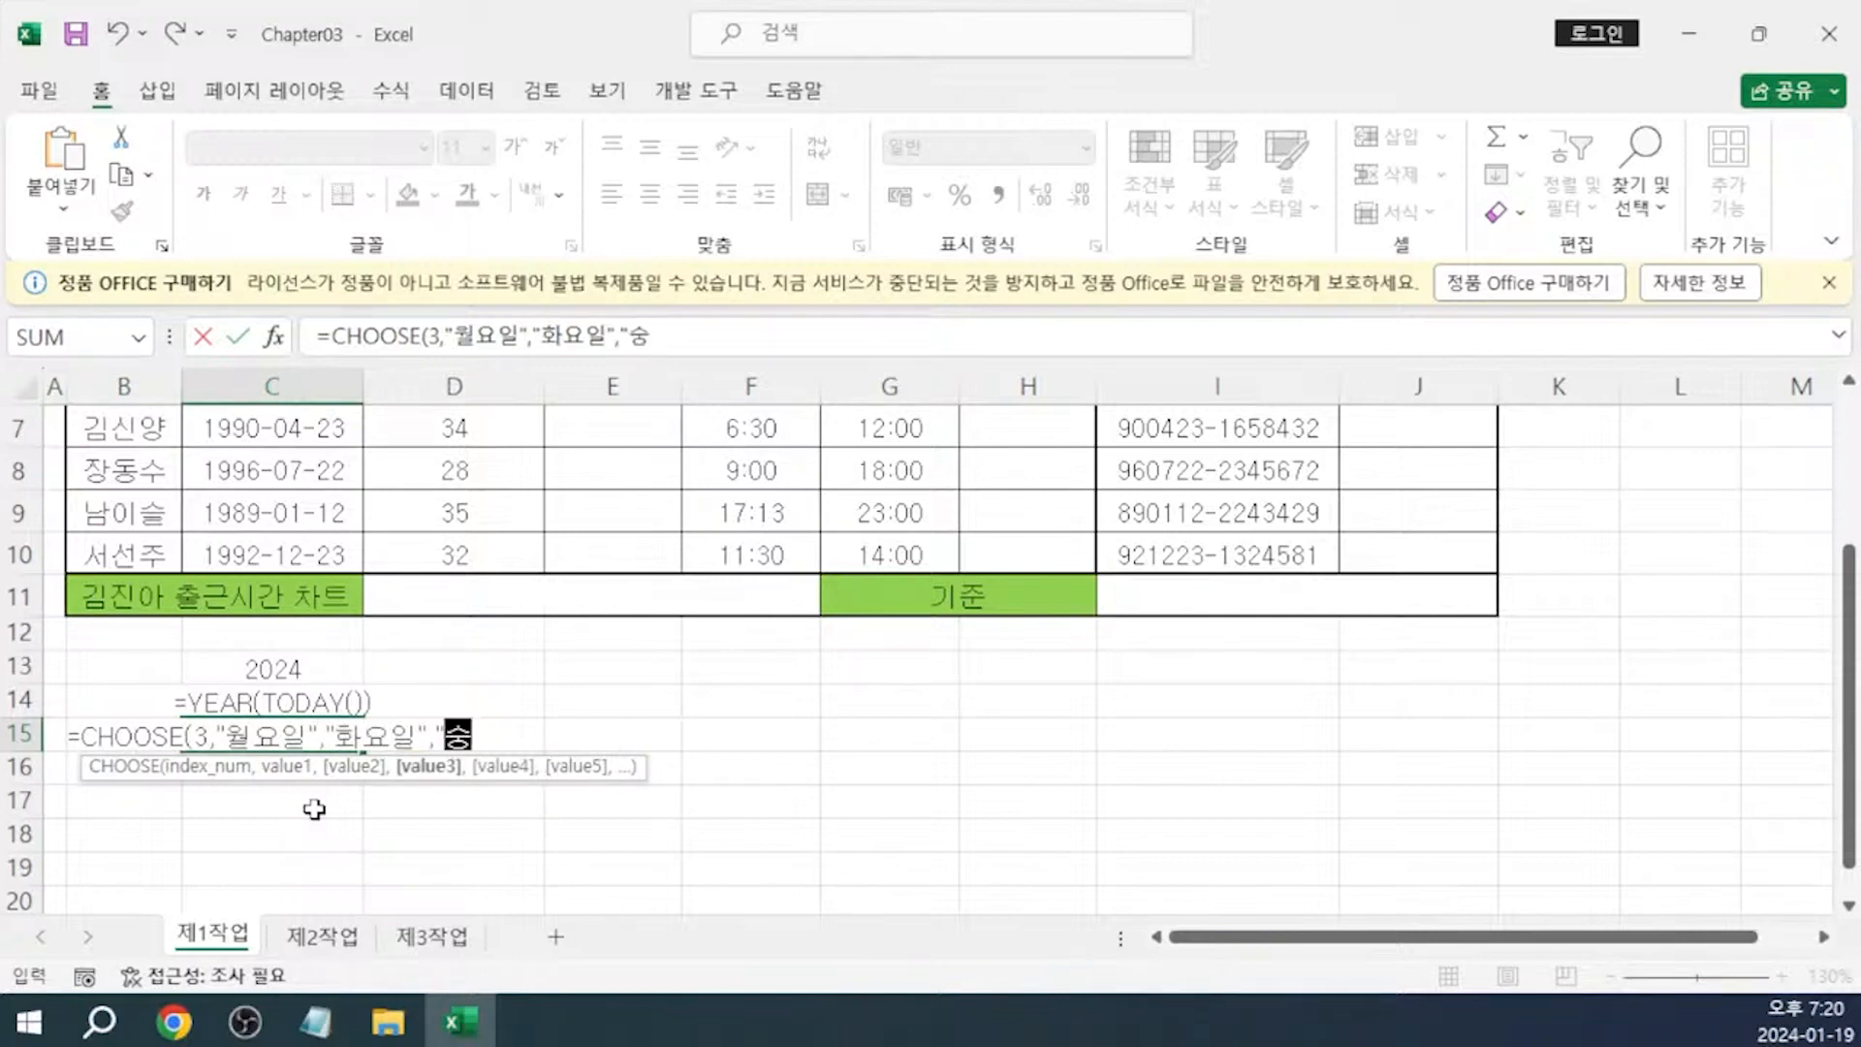
pyautogui.write('요일")')
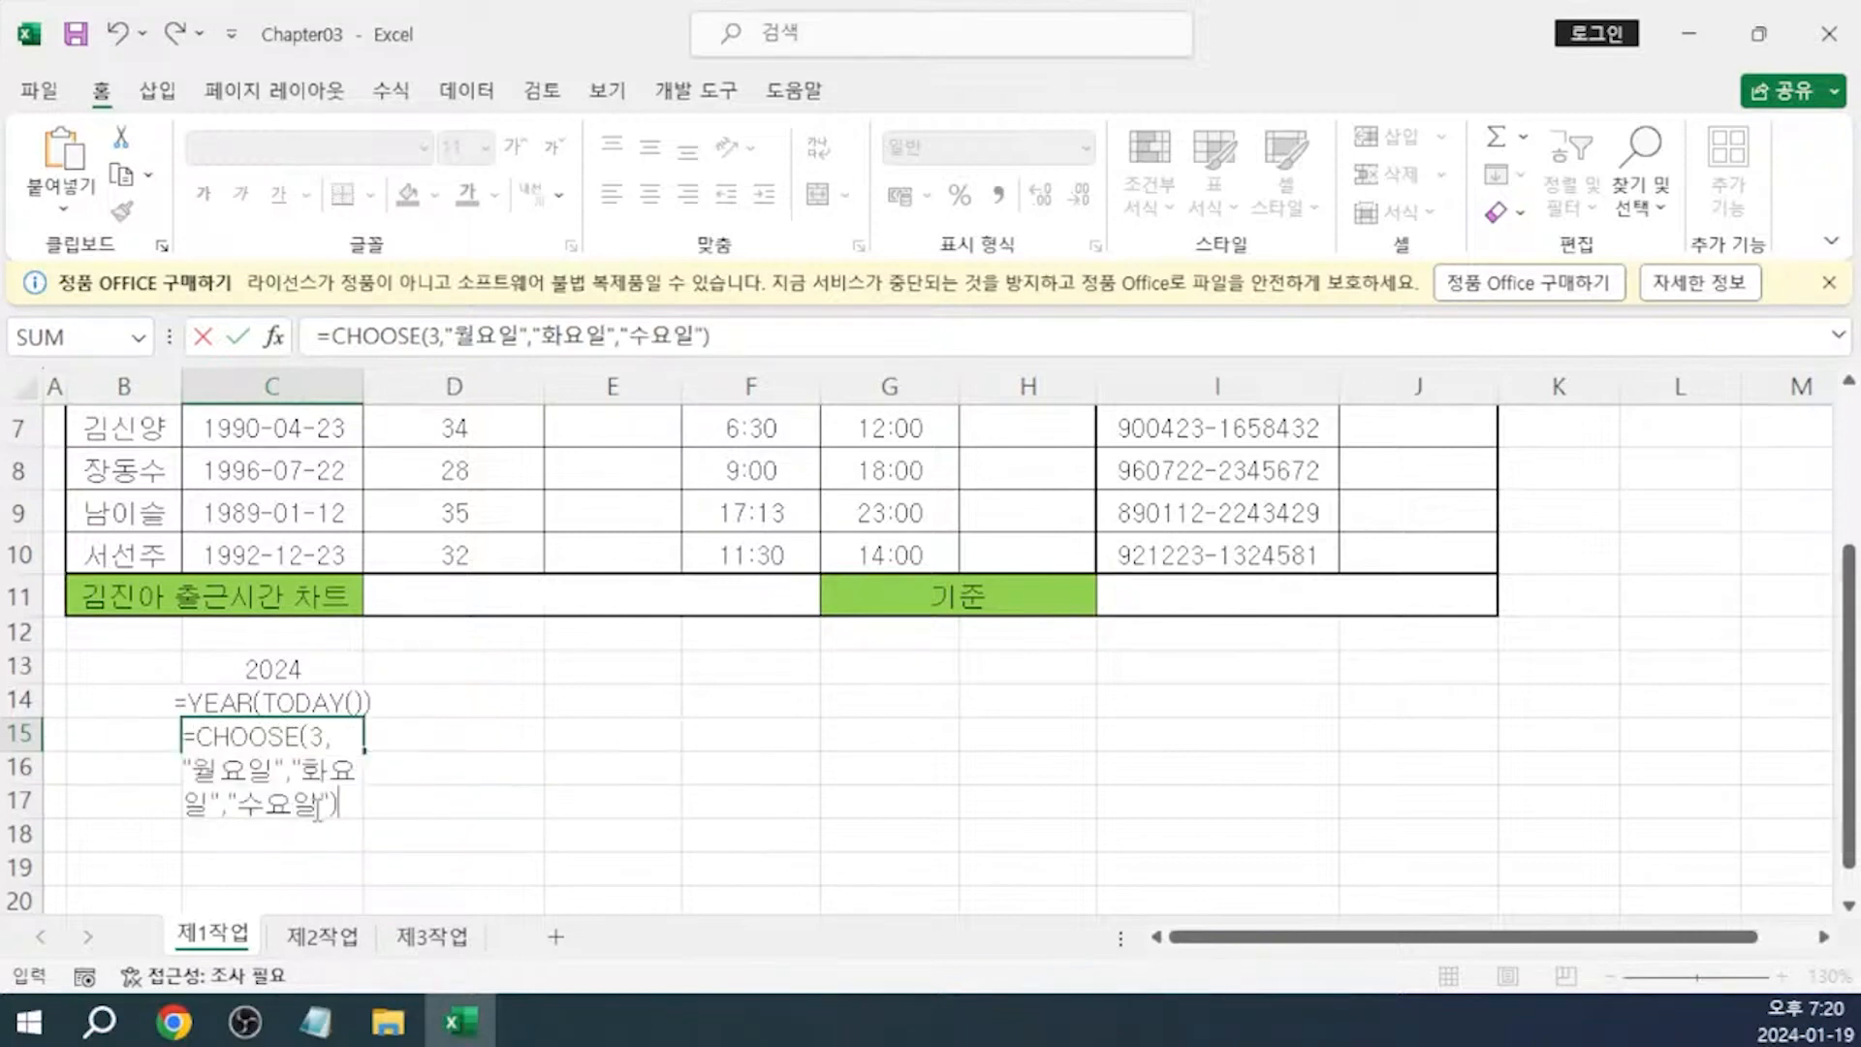
pyautogui.click(748, 344)
pyautogui.press('Return')
# Back in the Notepad notes, complete the CHOOSE syntax line as "choose(숫자, 1일때, 2일때, 3일때 .....)"
pyautogui.hotkey('alt', 'Tab')
pyautogui.write('자')
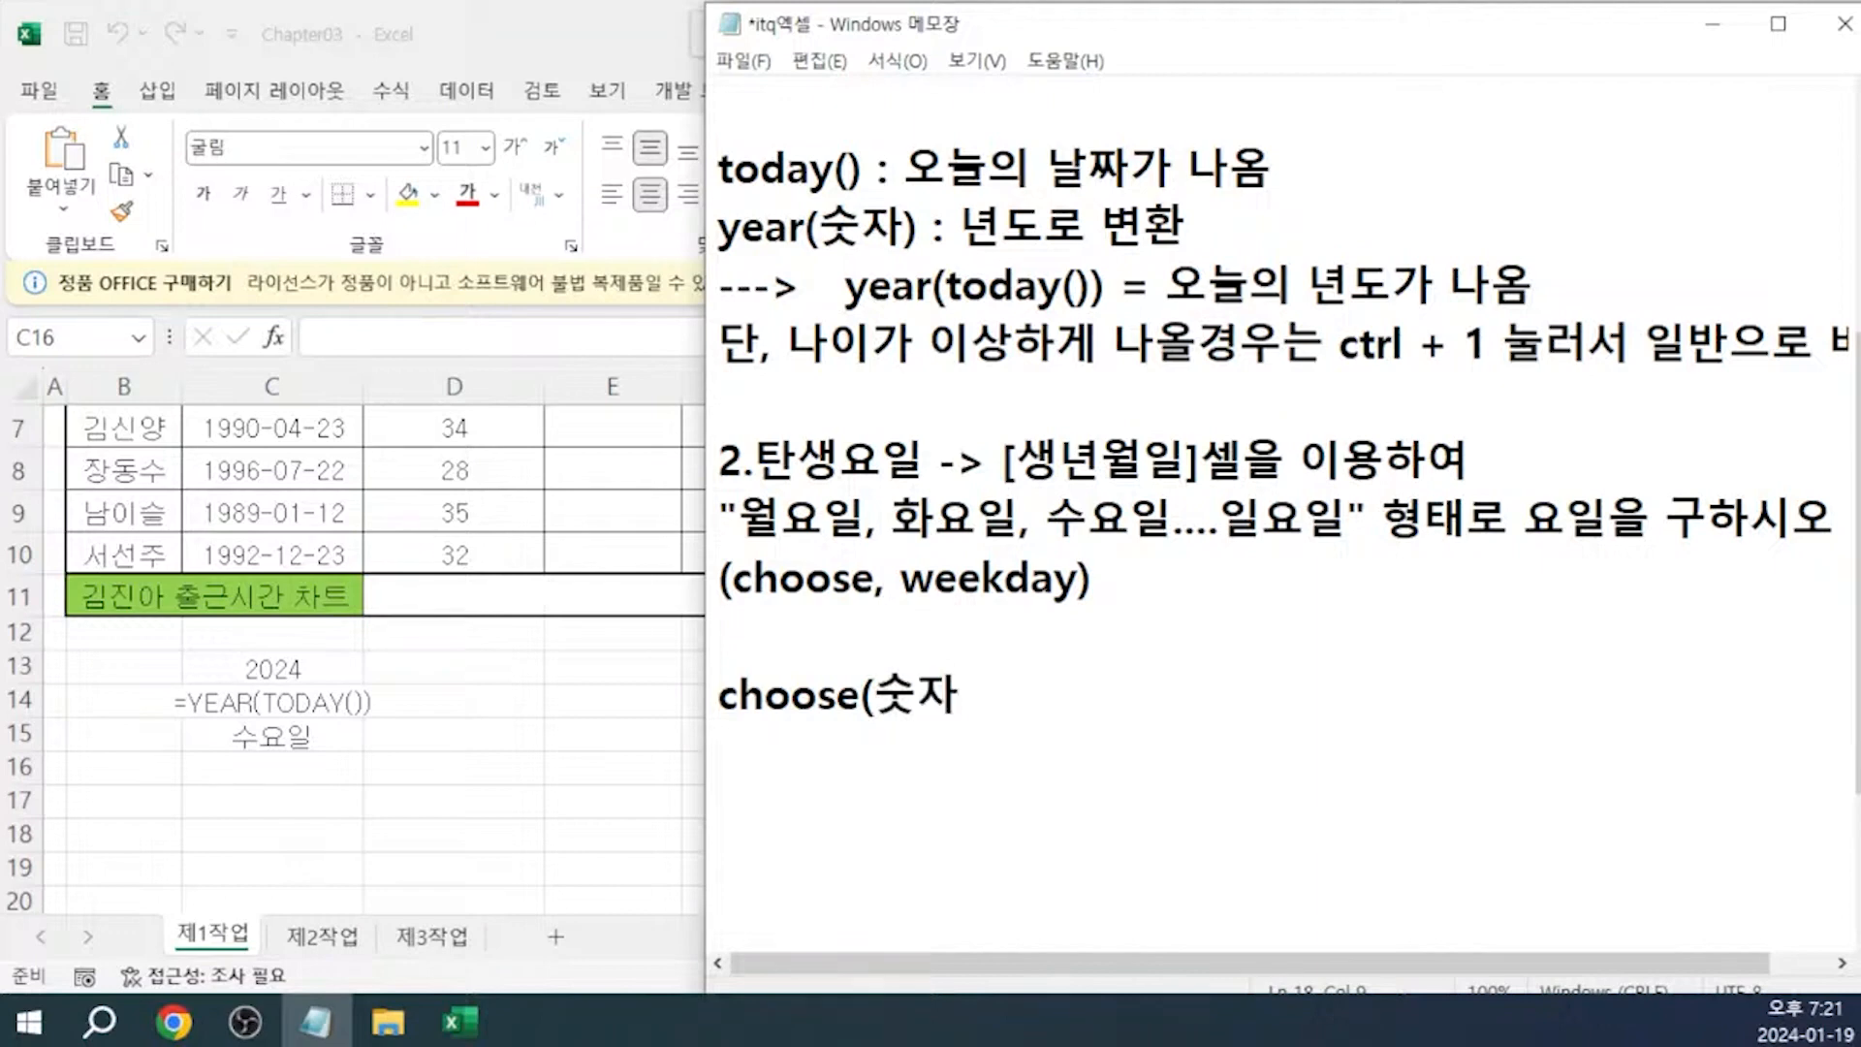
pyautogui.write(', 1ㅇ일때')
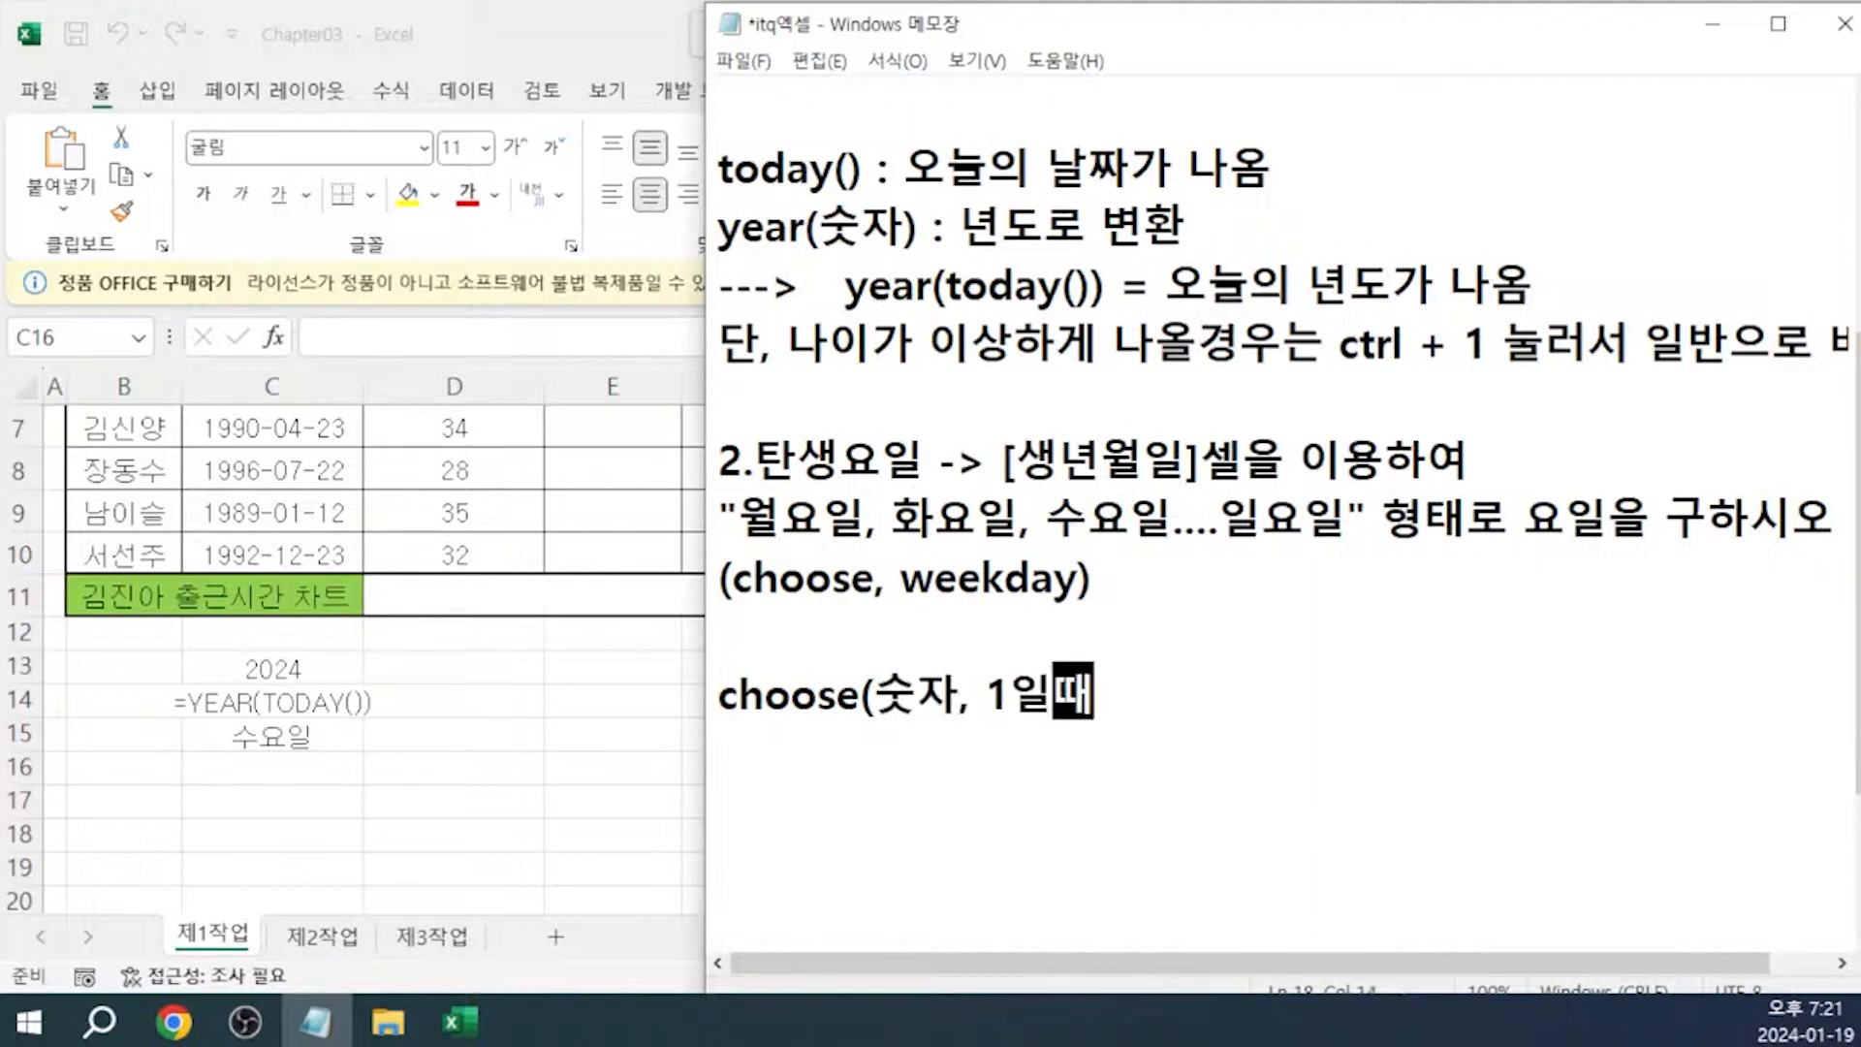
pyautogui.write(', 2일')
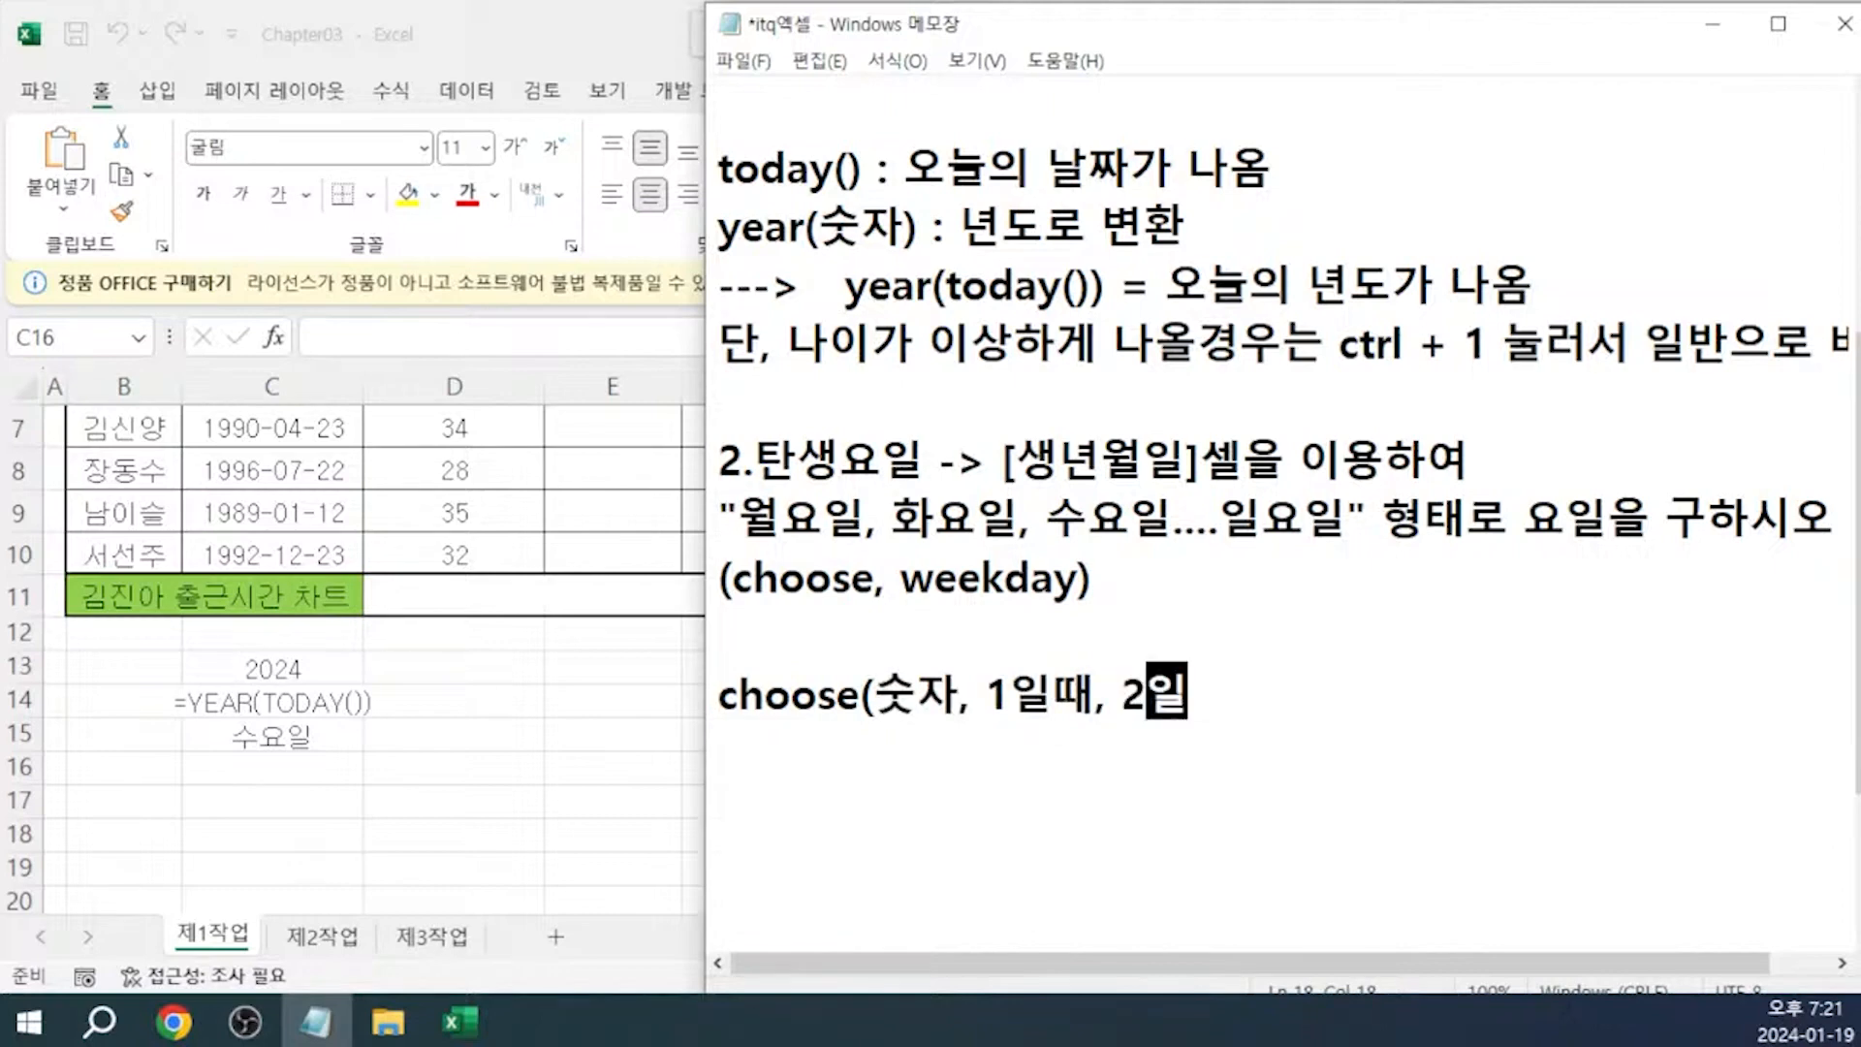
pyautogui.write('때, 3일때')
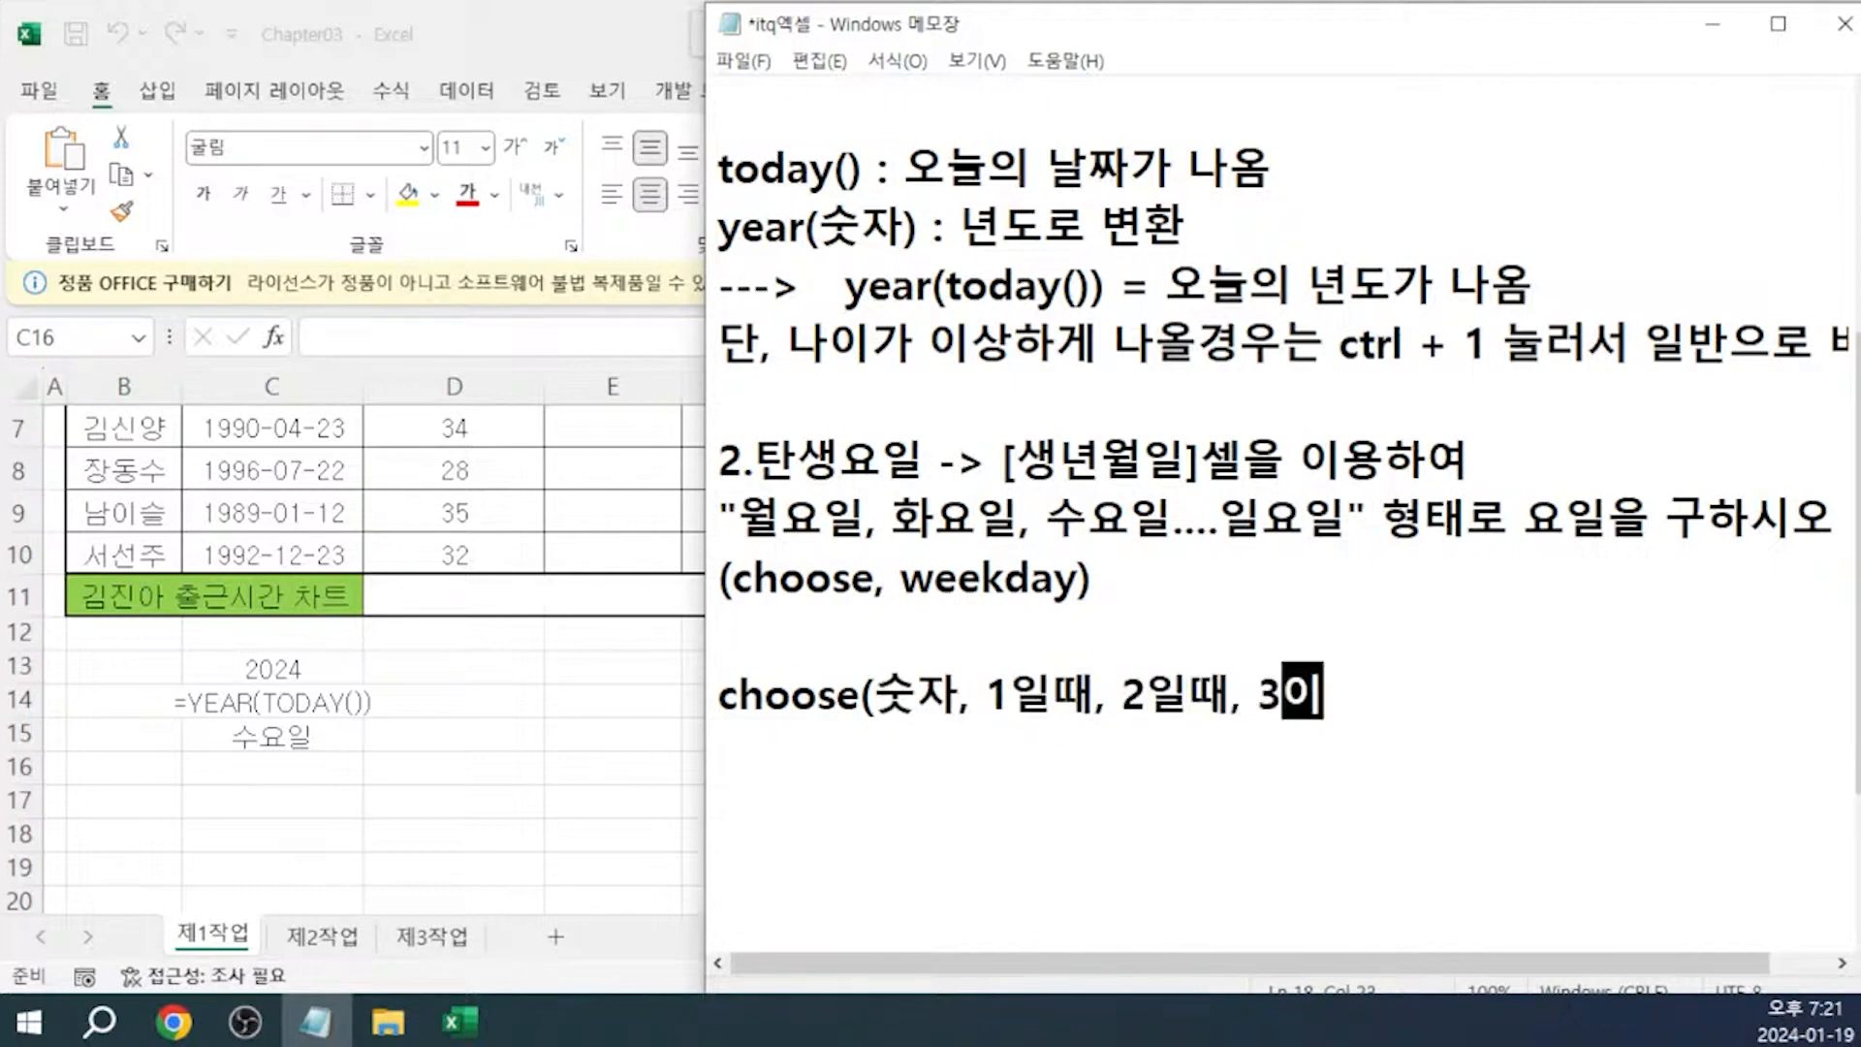
pyautogui.write(' .....)')
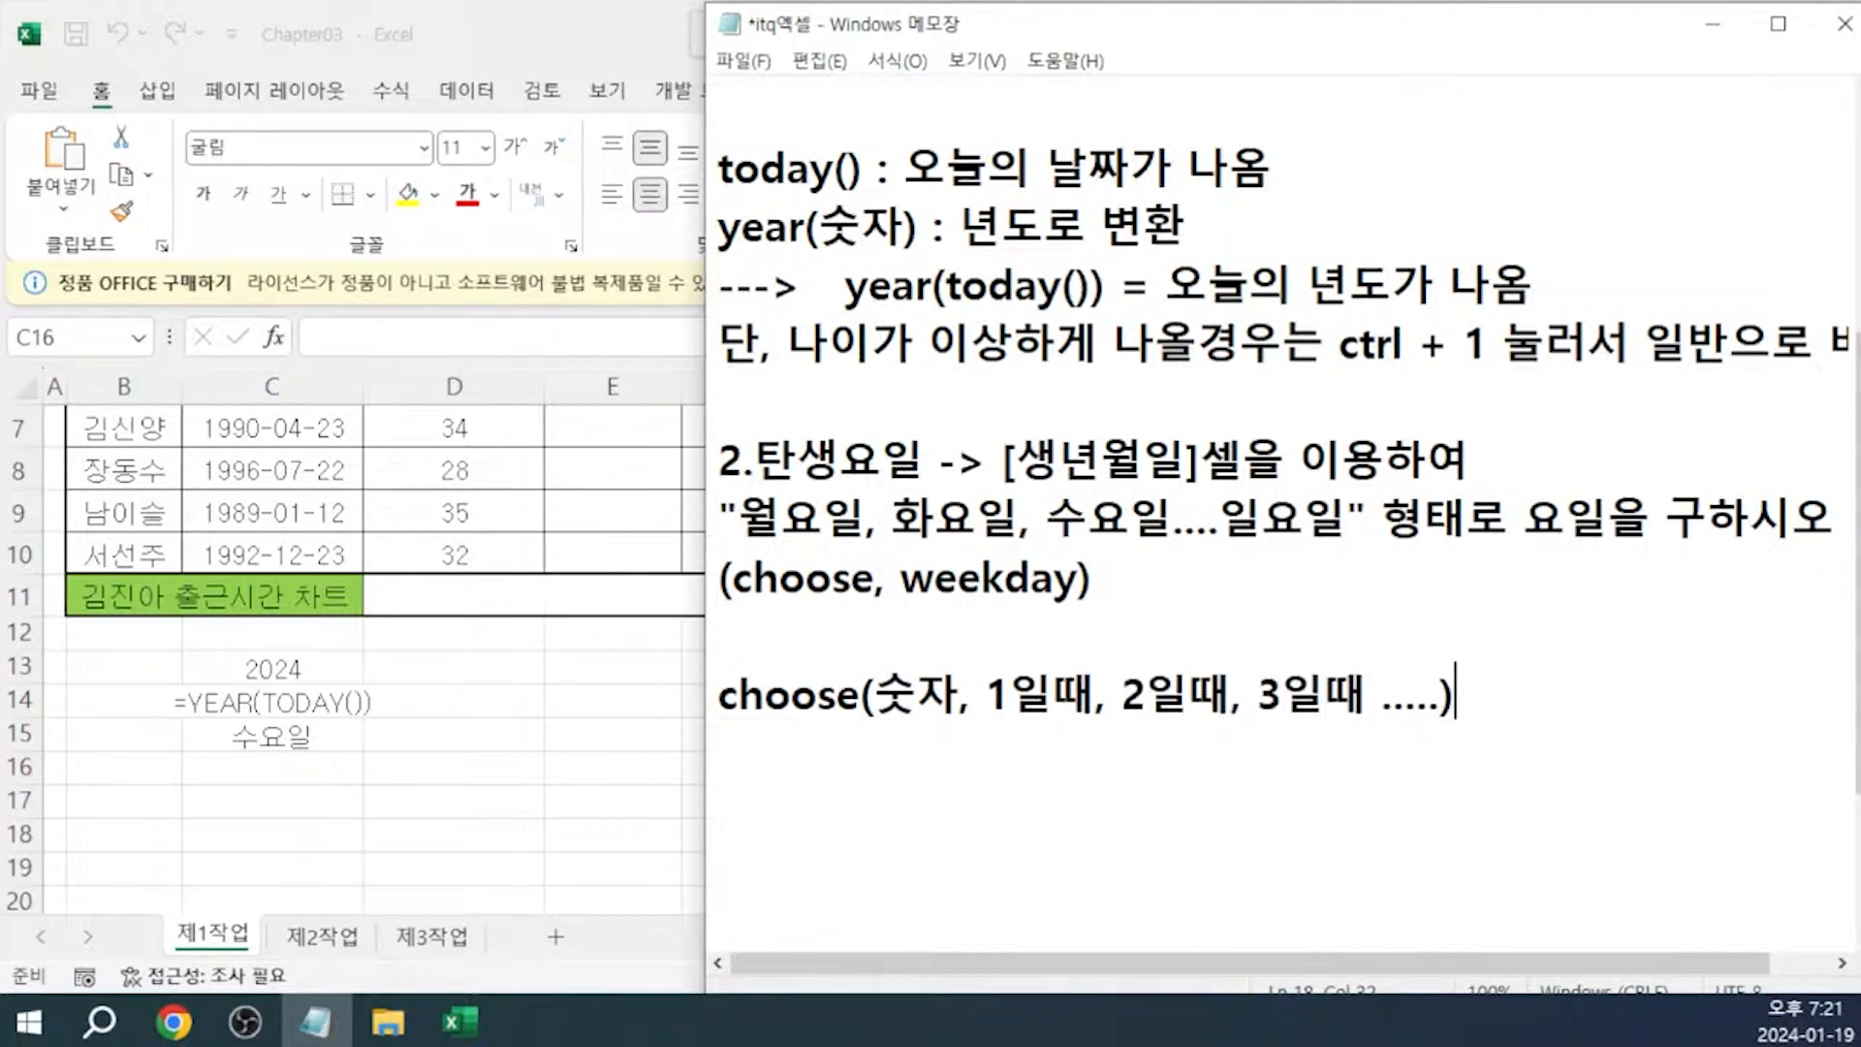
# Add an indented "ex)" on the line below the choose syntax and shift it back two spaces
pyautogui.press('Return')
pyautogui.write('ex)')
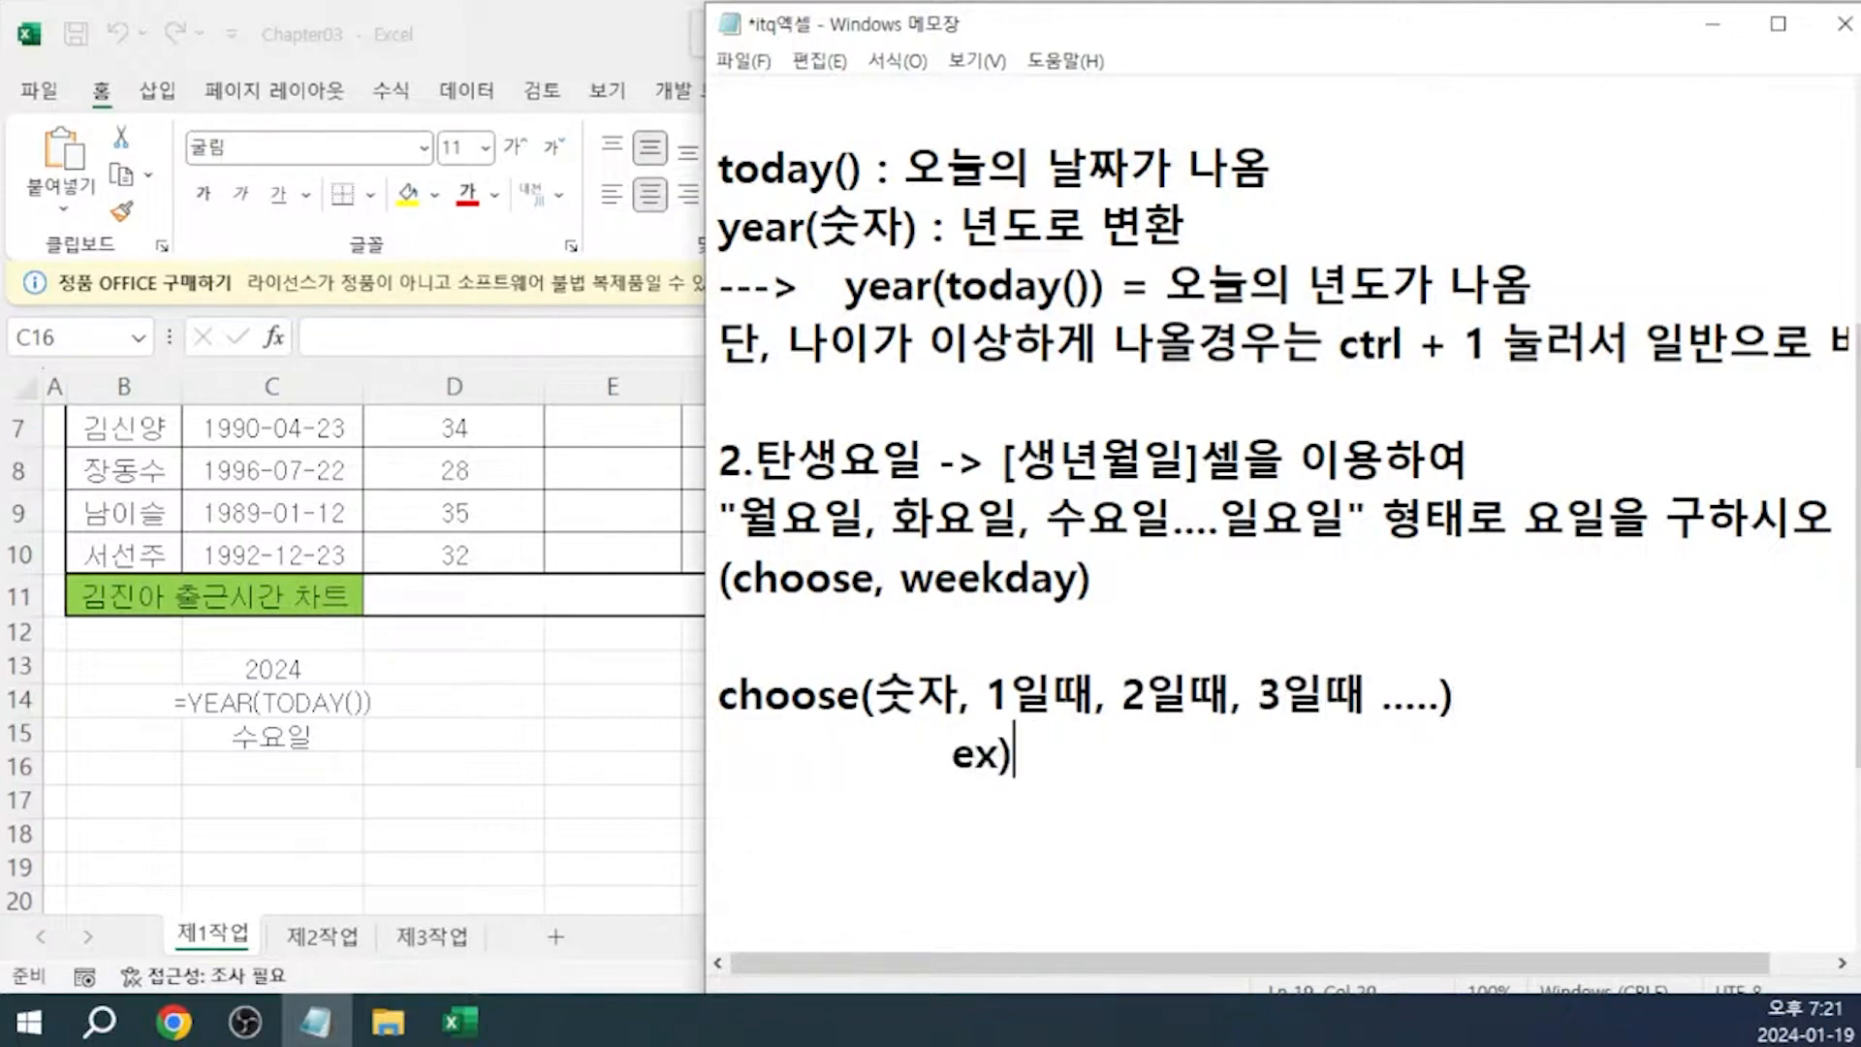
pyautogui.press('BackSpace')
pyautogui.press('Left')
pyautogui.press('Left')
pyautogui.press('Left')
pyautogui.press('BackSpace')
pyautogui.press('BackSpace')
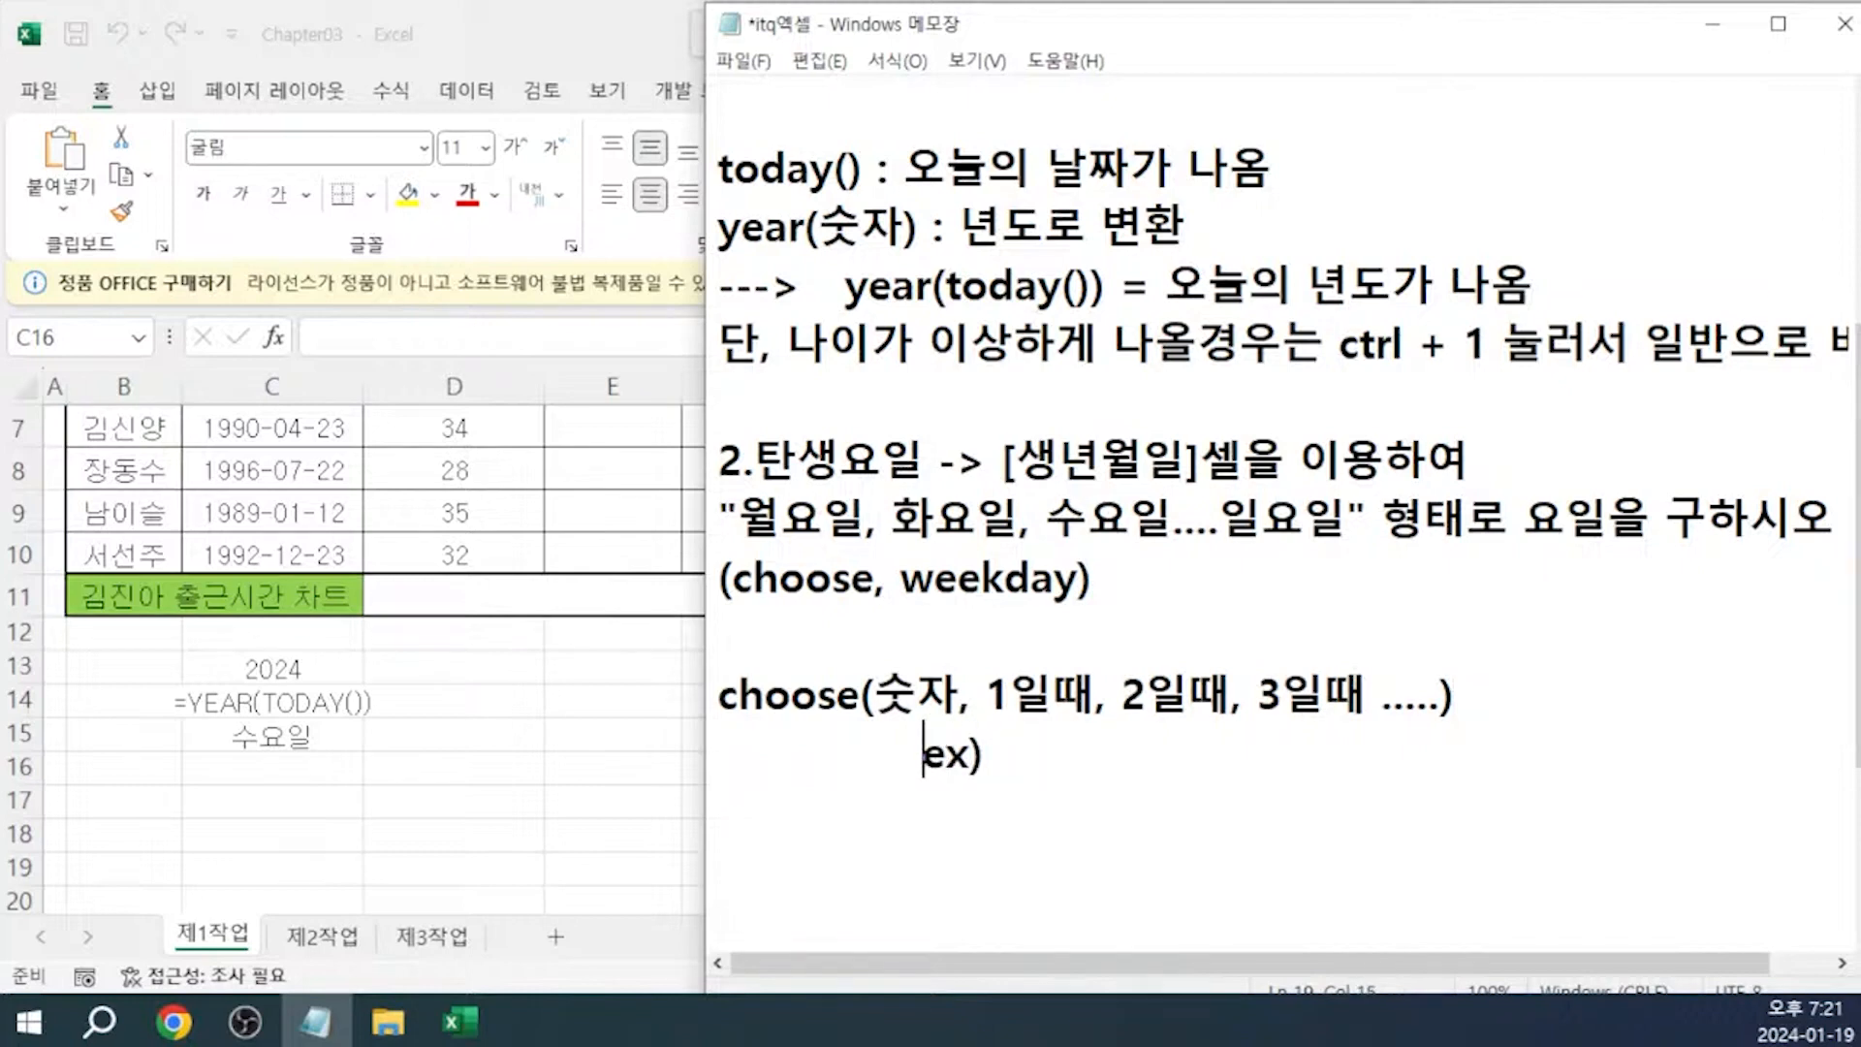
# Complete the example line after "ex)" with the comma-separated weekdays "월요일, 화요일 ,수요일"
pyautogui.press('Right')
pyautogui.press('Right')
pyautogui.press('Right')
pyautogui.write('d')
pyautogui.press('BackSpace')
pyautogui.press('Hangul')
pyautogui.write('월요일 ')
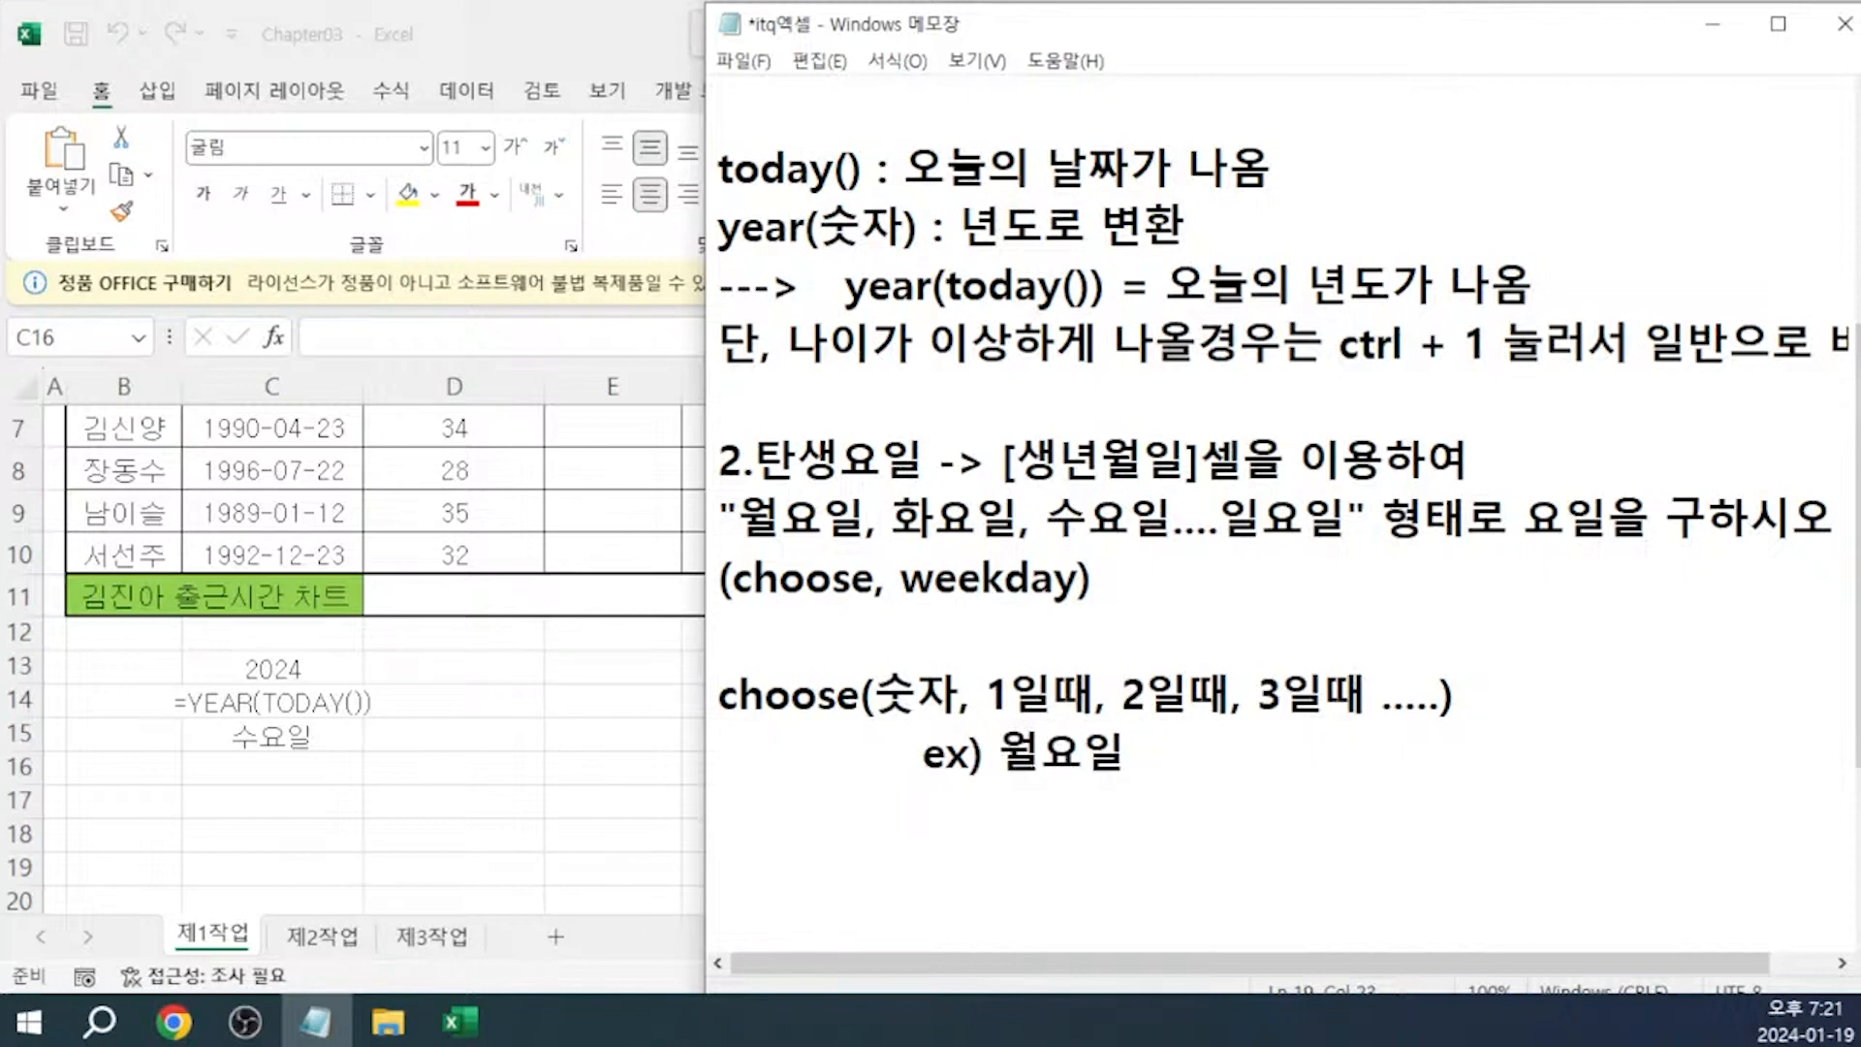
pyautogui.write('화요일')
pyautogui.press('Left')
pyautogui.press('Left')
pyautogui.press('Left')
pyautogui.press('Left')
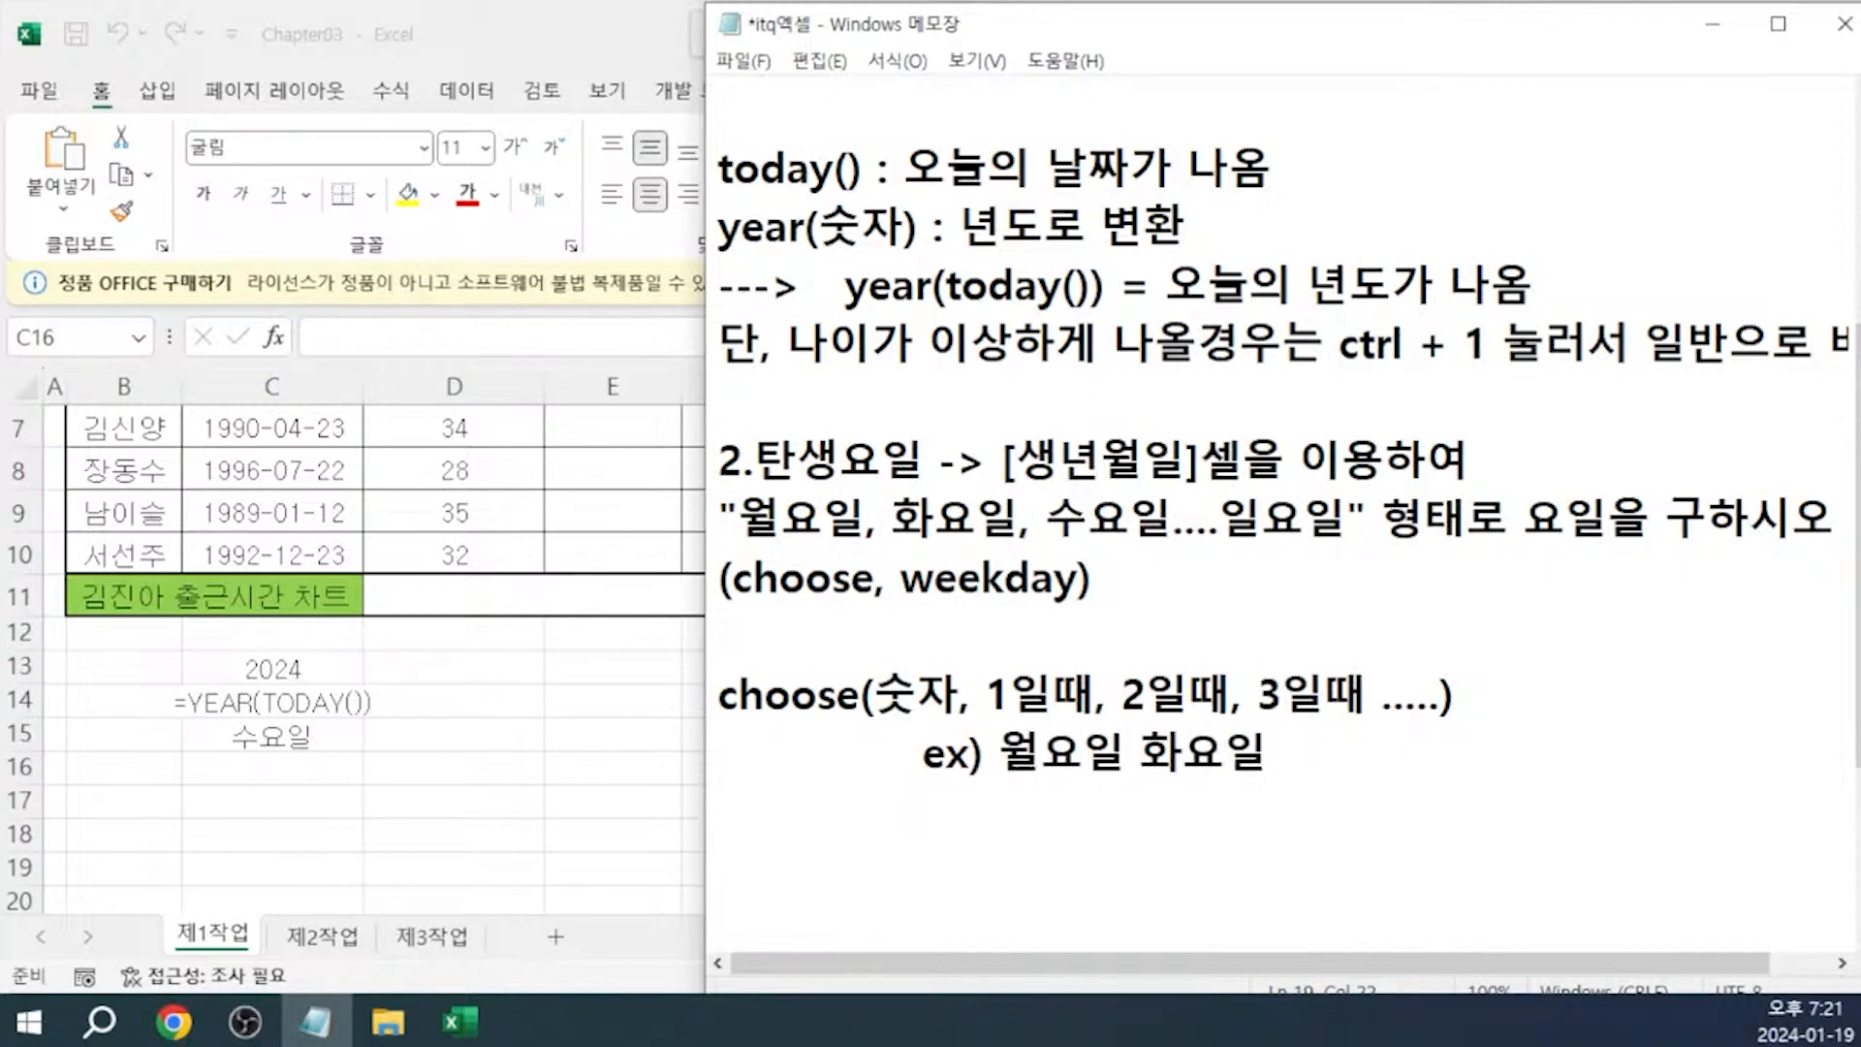
pyautogui.write(',')
pyautogui.press('End')
pyautogui.write(',수요일')
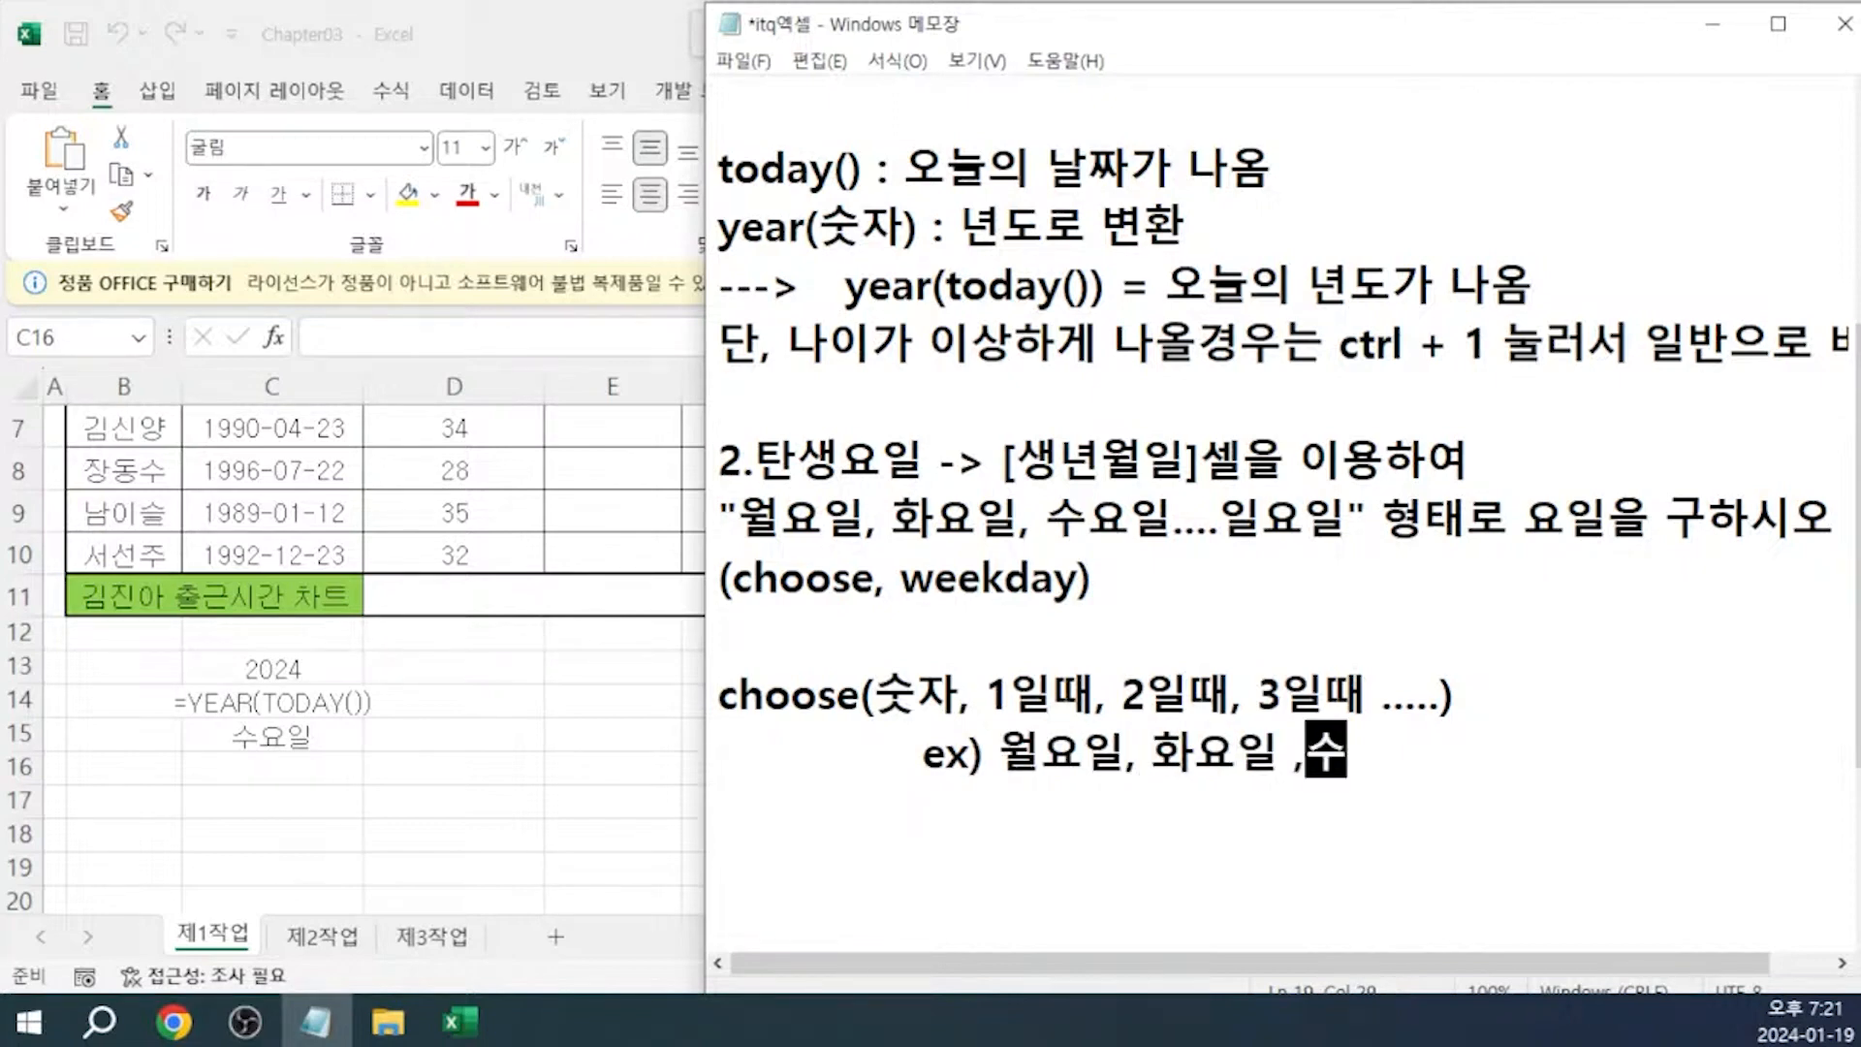
# Widen the spacing before "2일때" and "3일때" in the choose line to align them with the example weekdays below
pyautogui.press('Up')
pyautogui.press('Left')
pyautogui.press('Left')
pyautogui.press('Left')
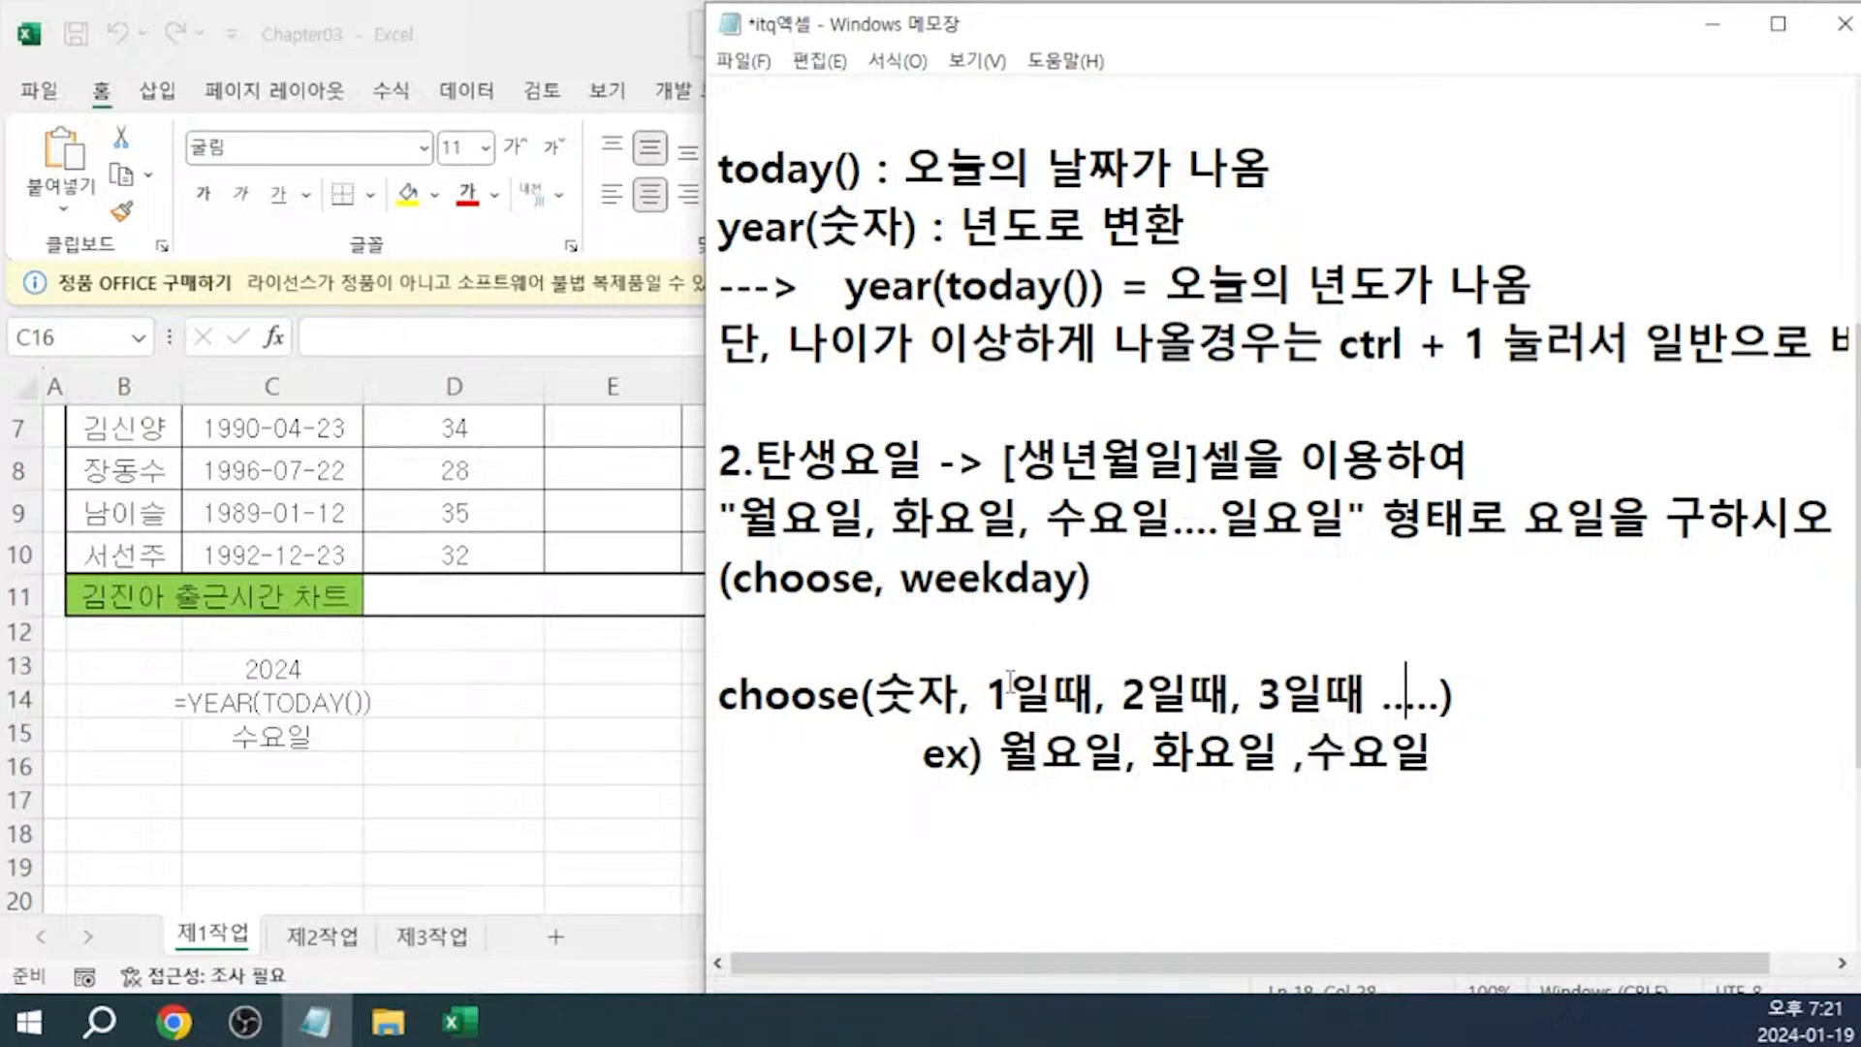
pyautogui.click(1143, 694)
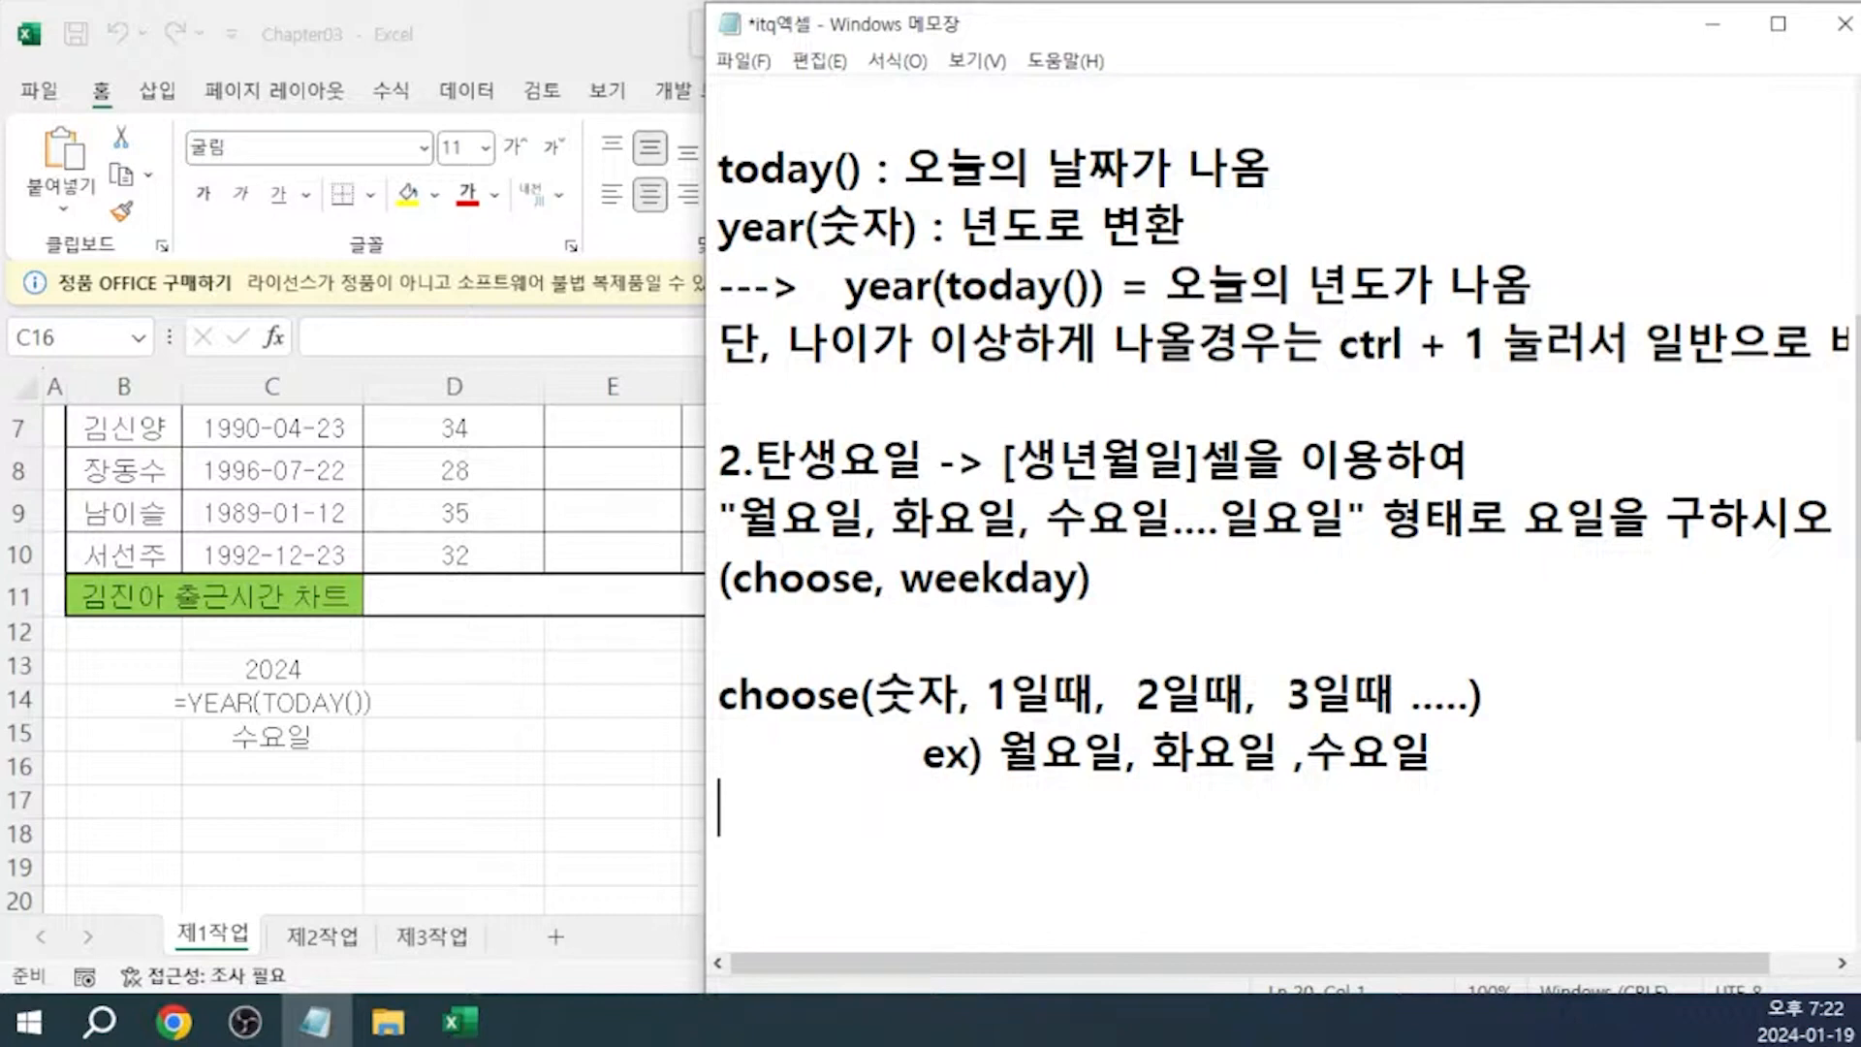
# Switch to Excel and enter =WEEKDAY(C10,1) in cell C17, using the last birth date in the 생년월일 column
pyautogui.write('=ㅈ')
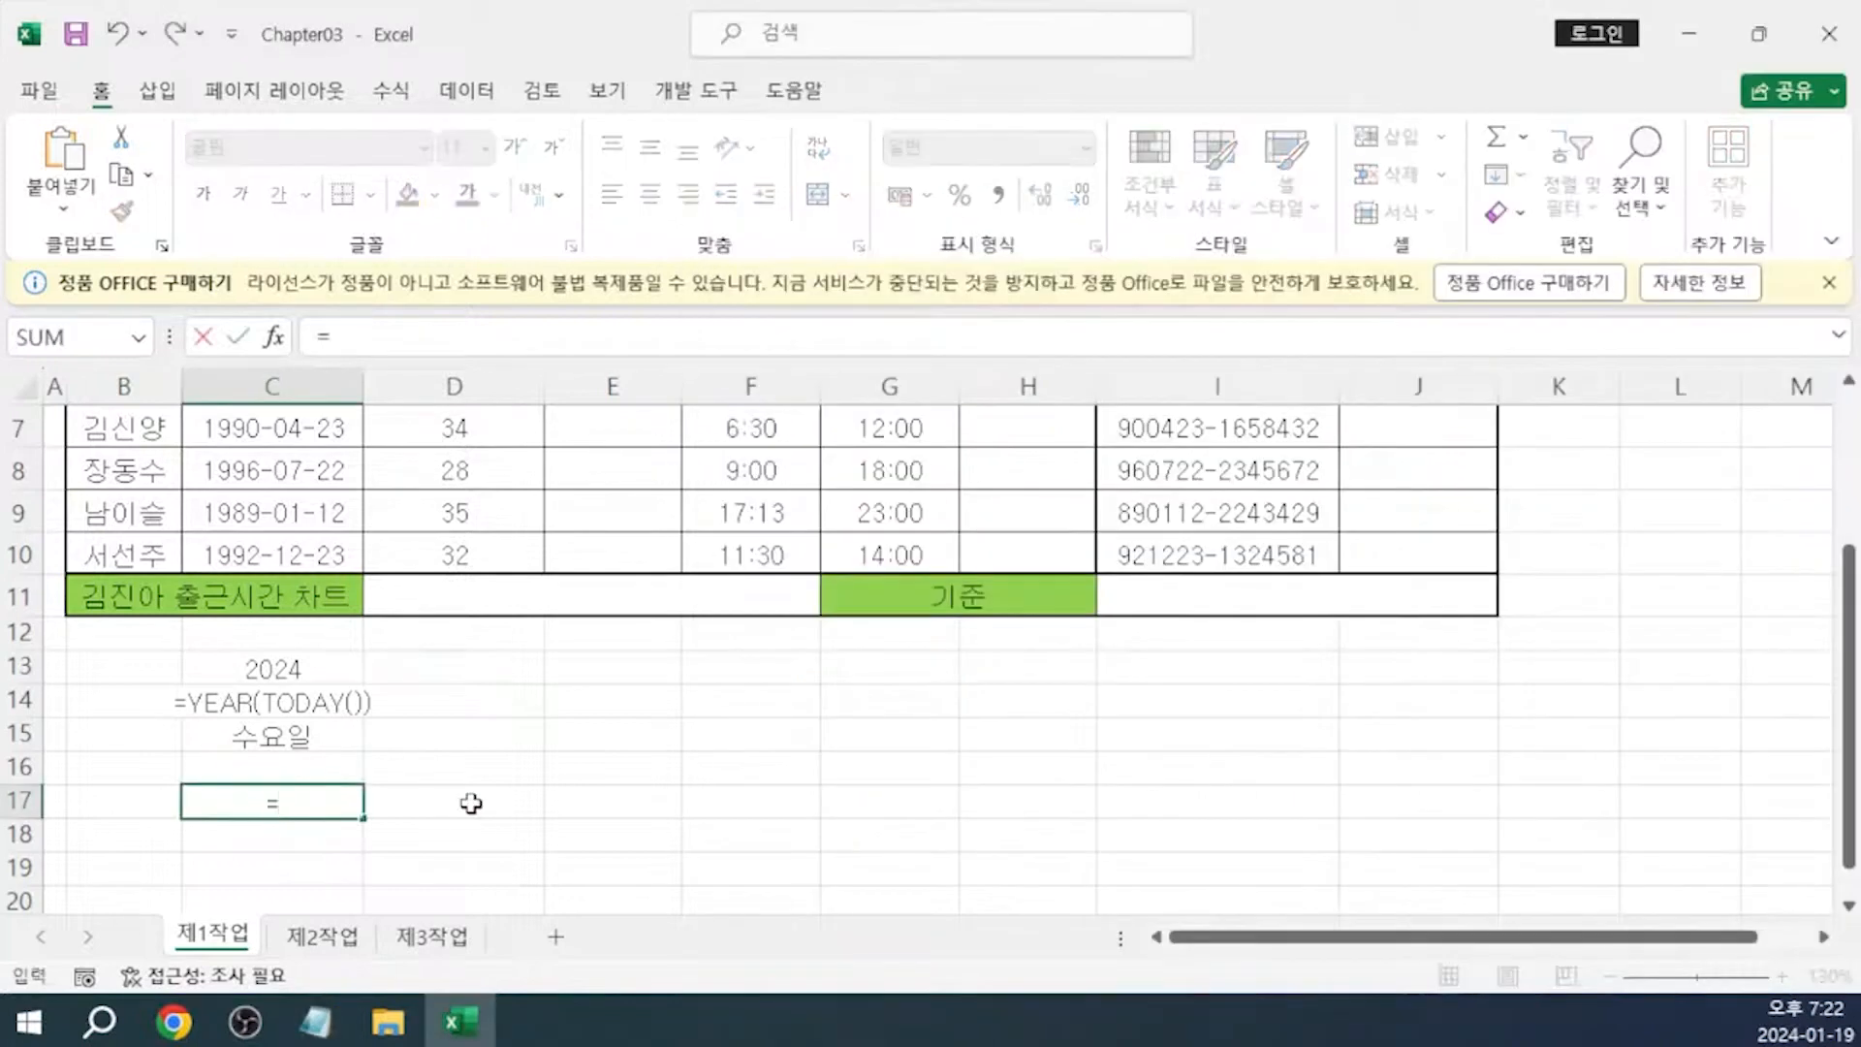
pyautogui.press('BackSpace')
pyautogui.write('w')
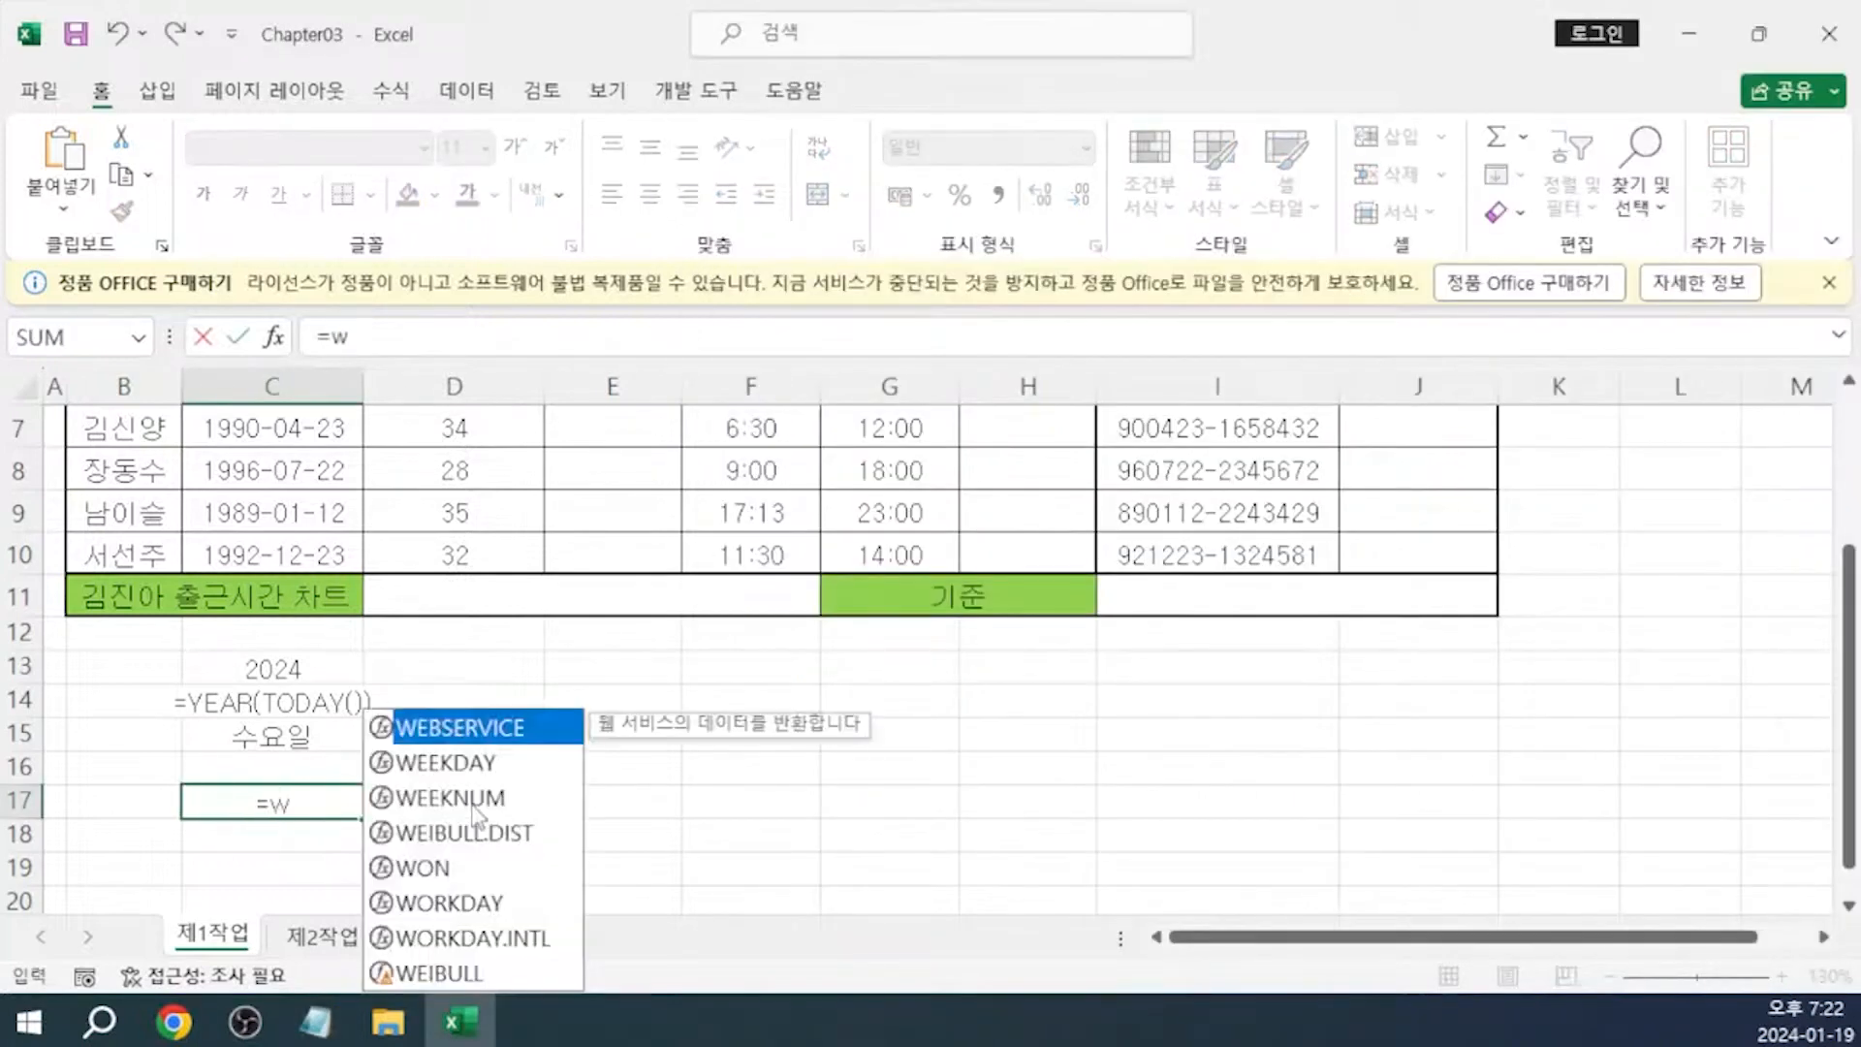
pyautogui.write('eek')
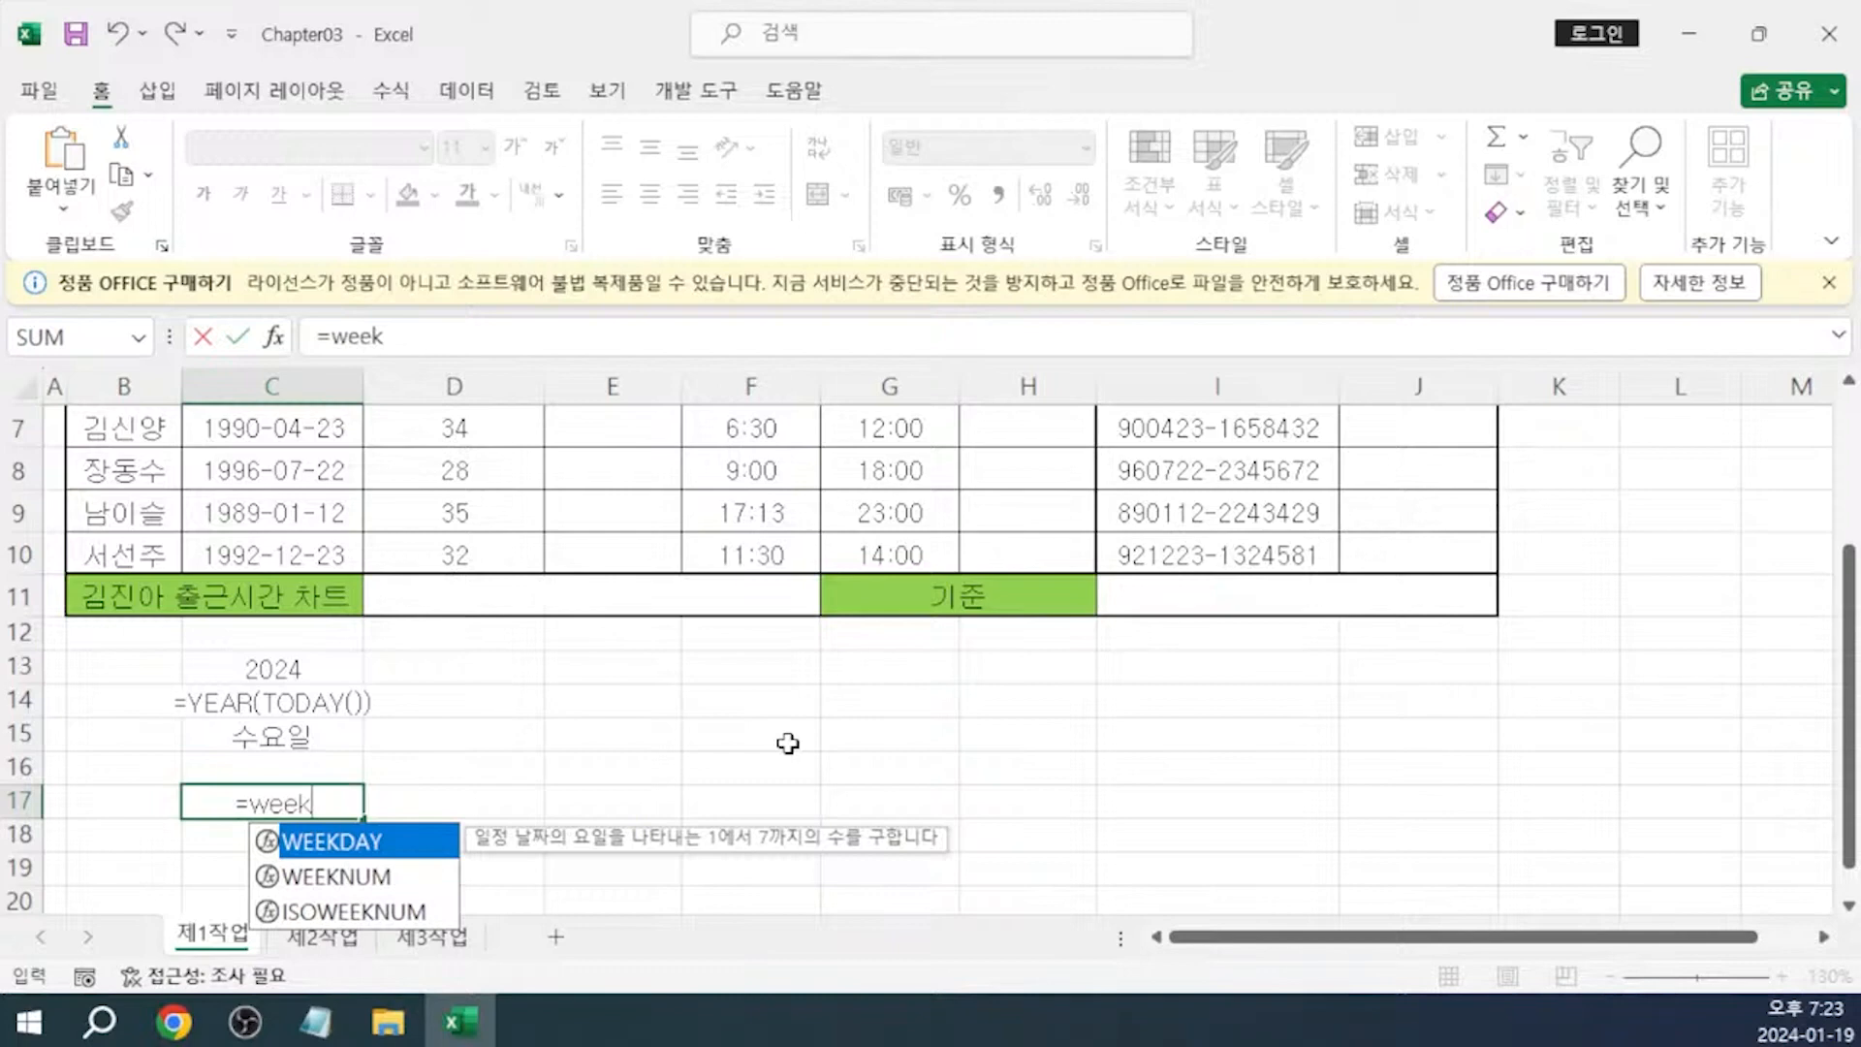
pyautogui.press('Down')
pyautogui.press('Down')
pyautogui.press('Up')
pyautogui.press('Up')
pyautogui.press('Tab')
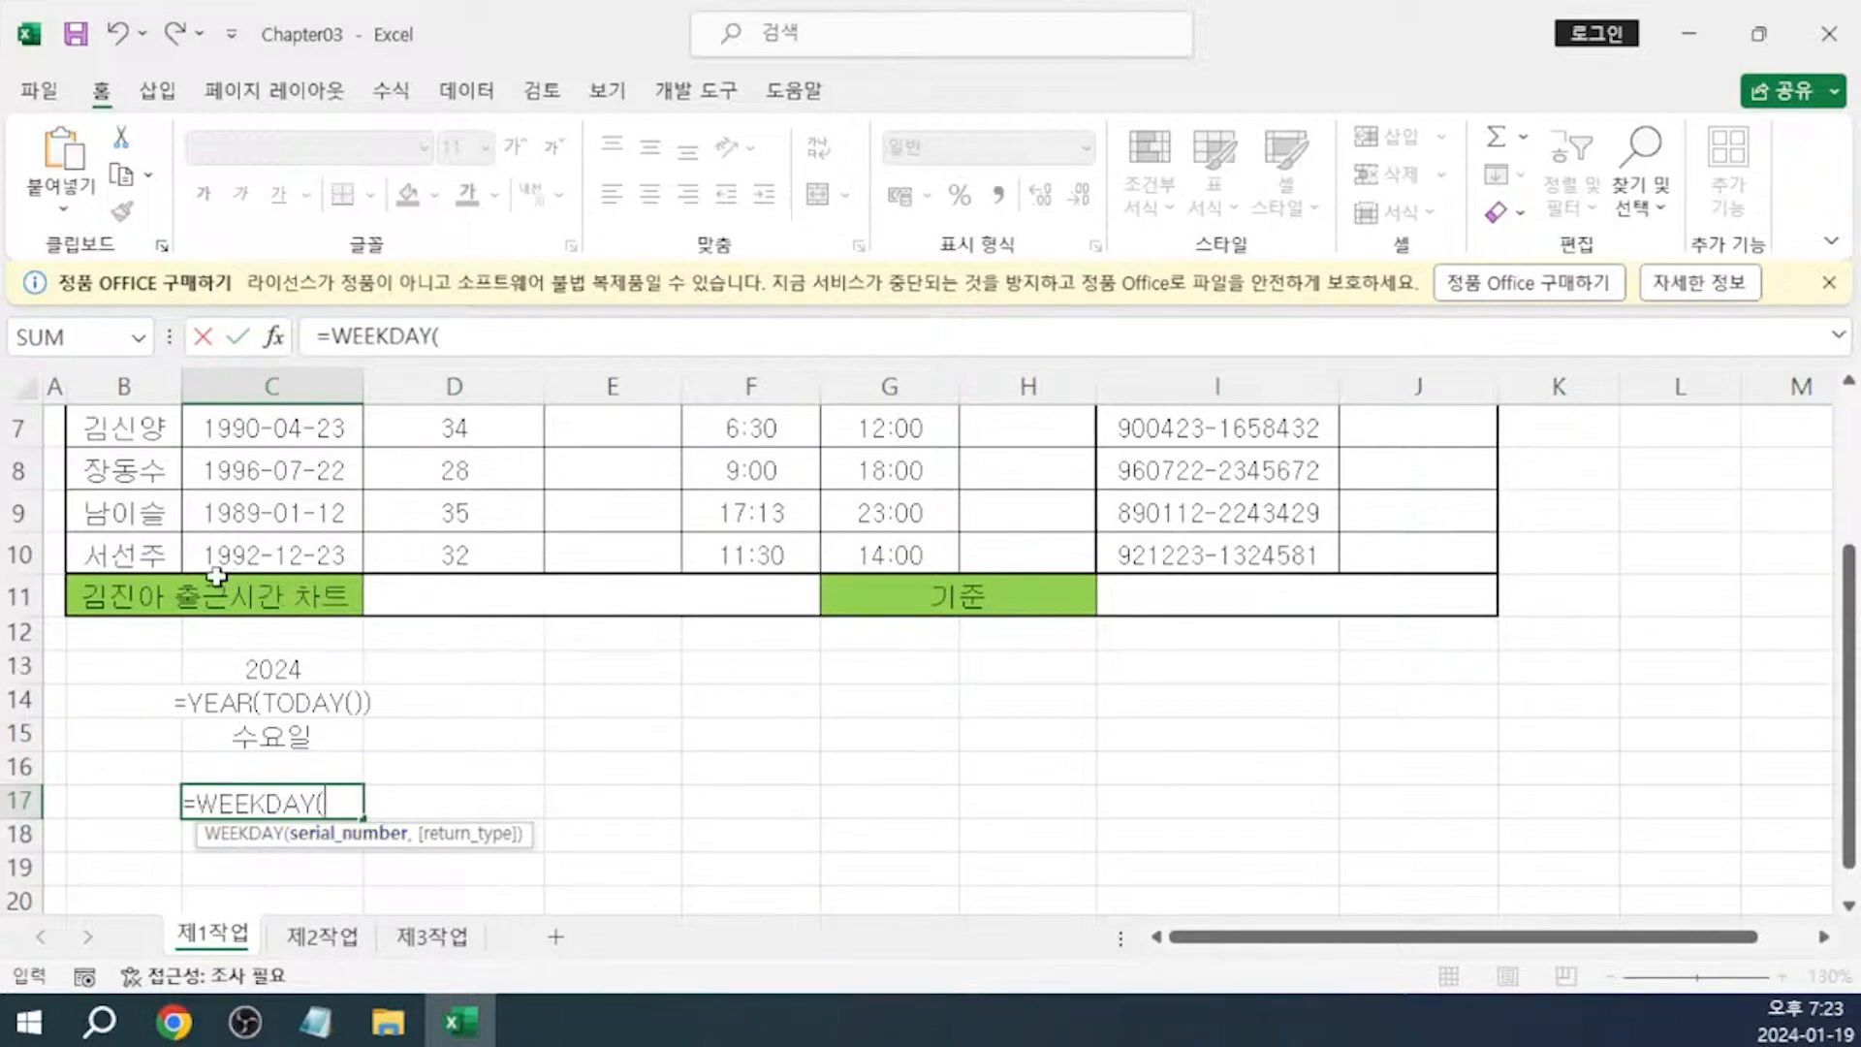
pyautogui.click(278, 553)
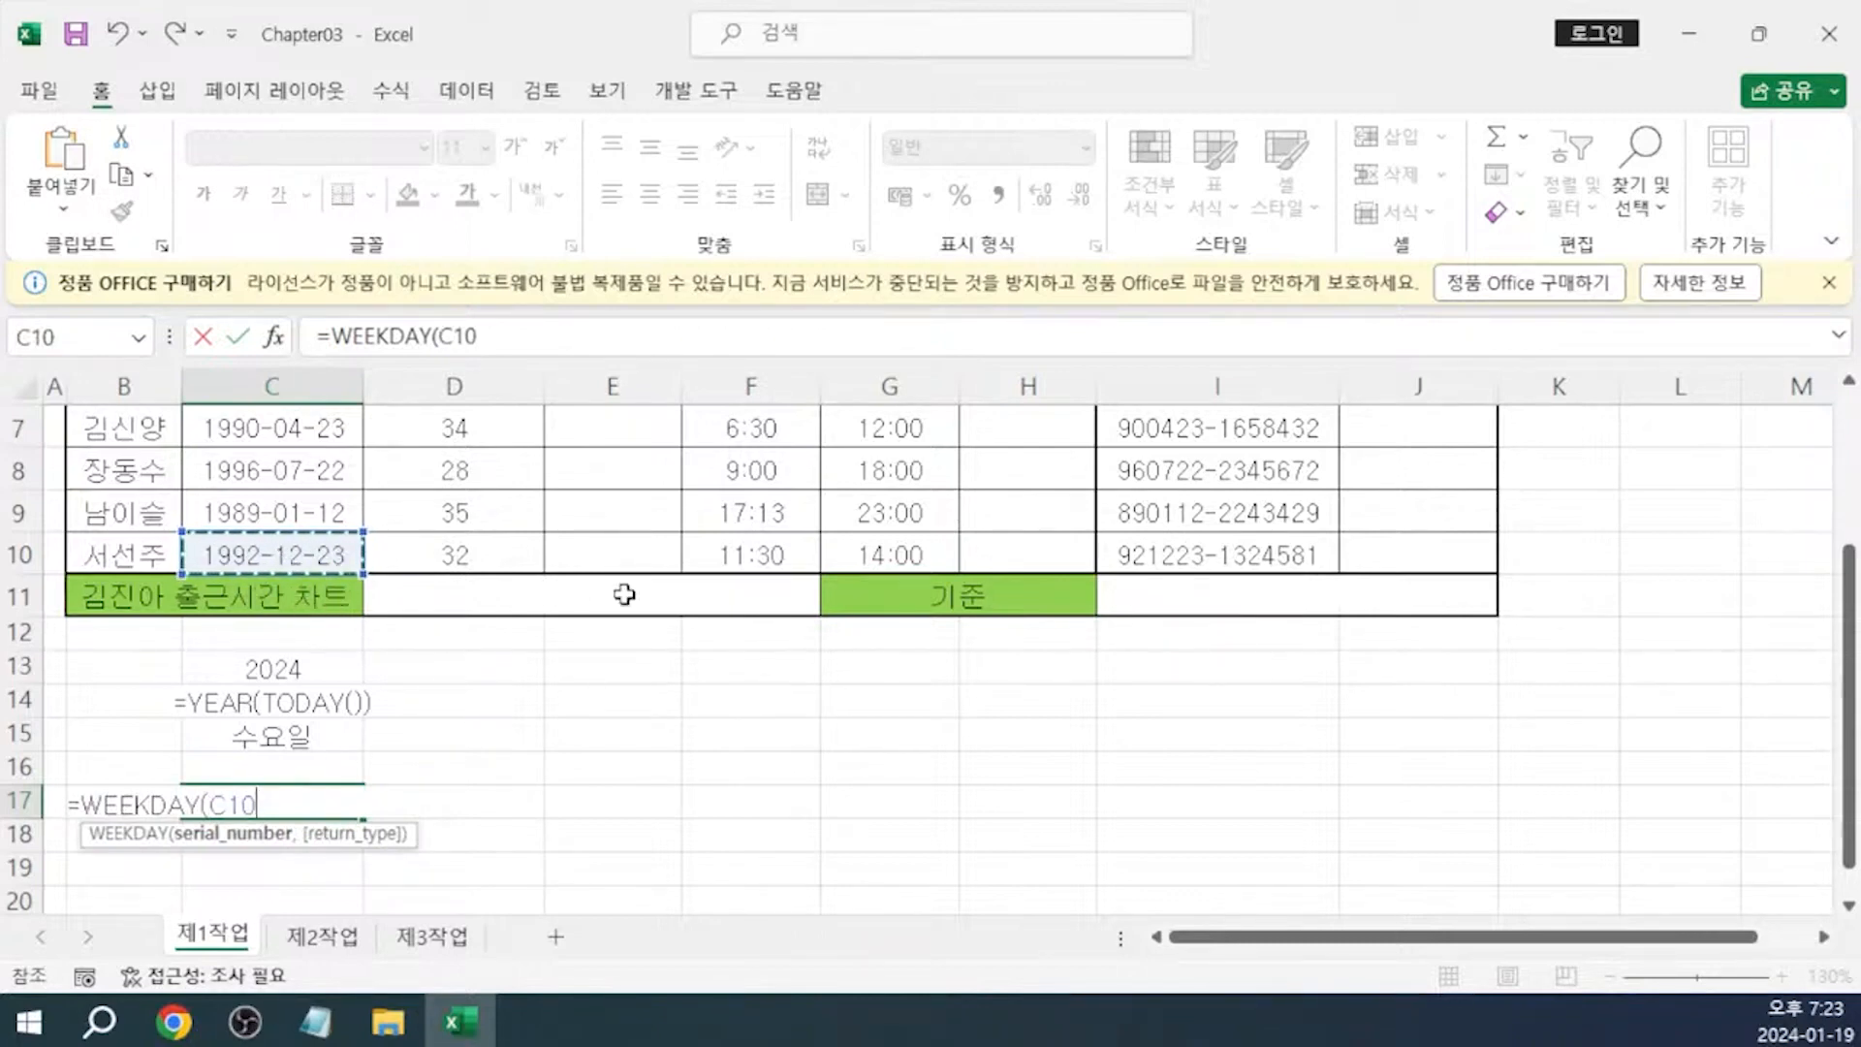
pyautogui.write(',')
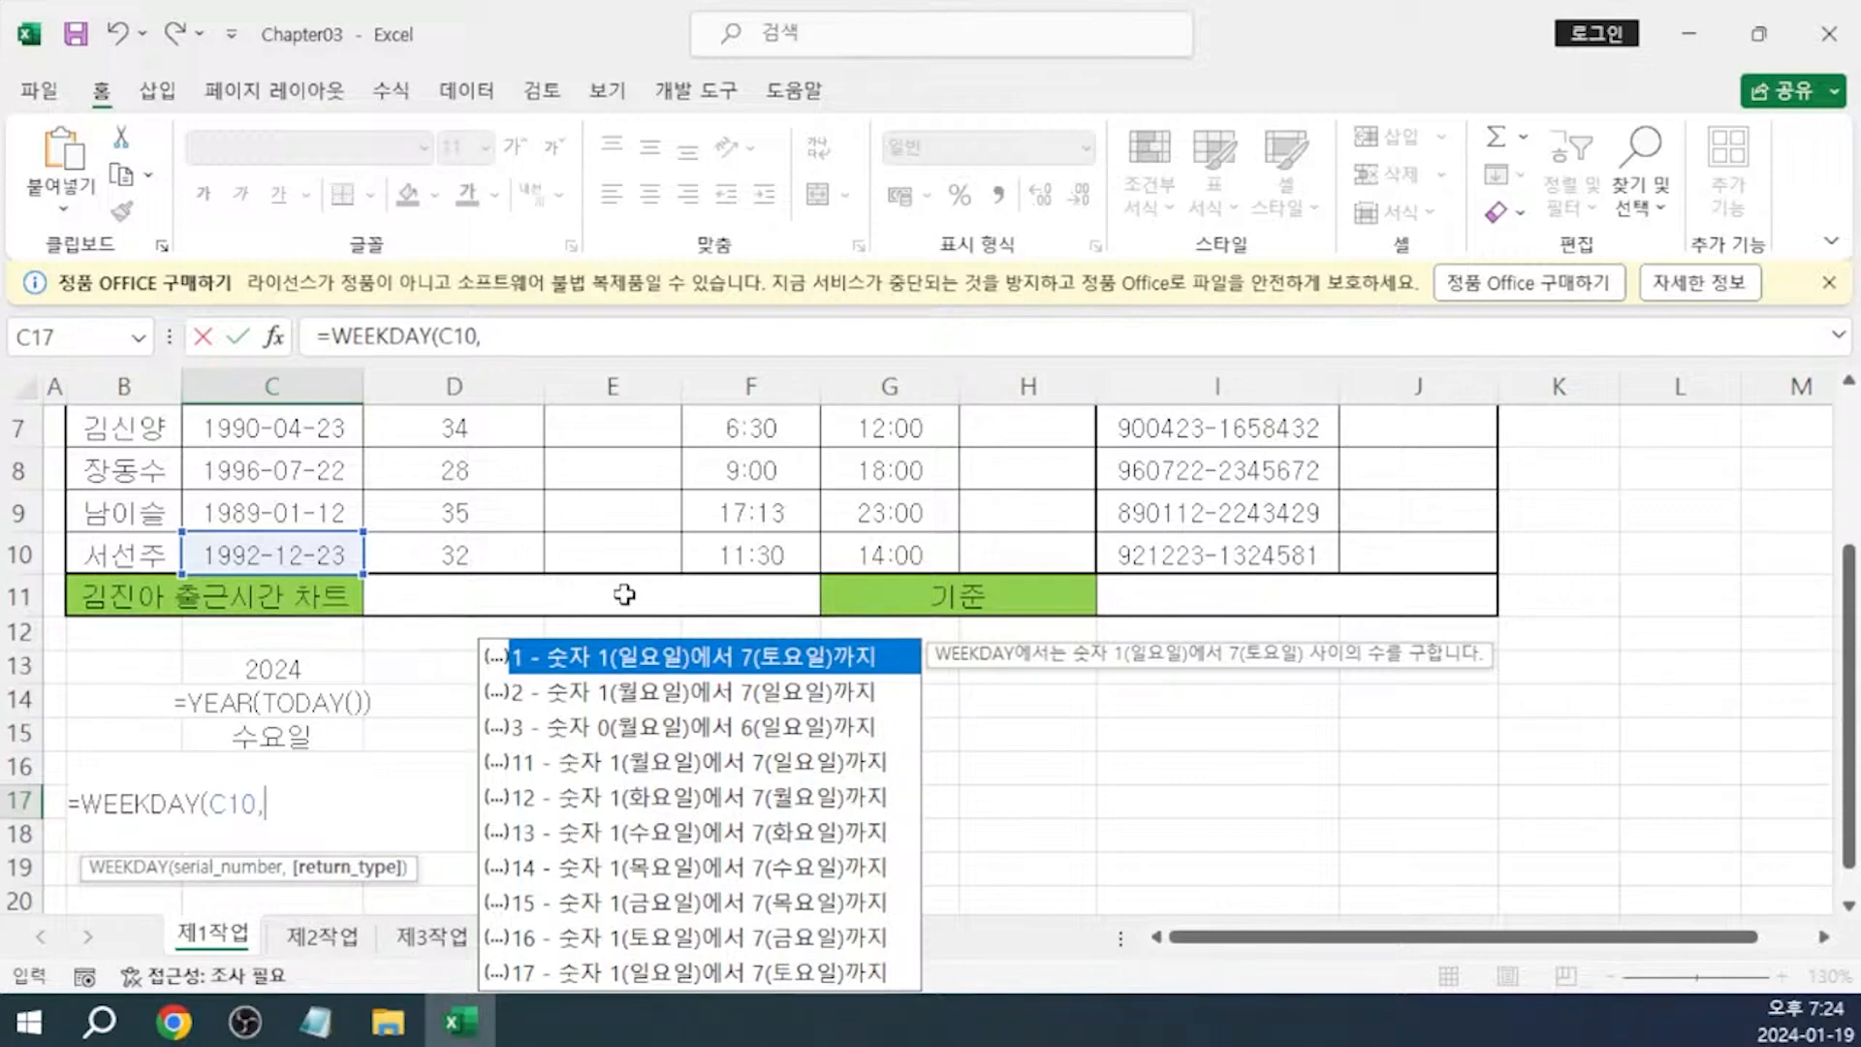
pyautogui.write('1')
pyautogui.write(')')
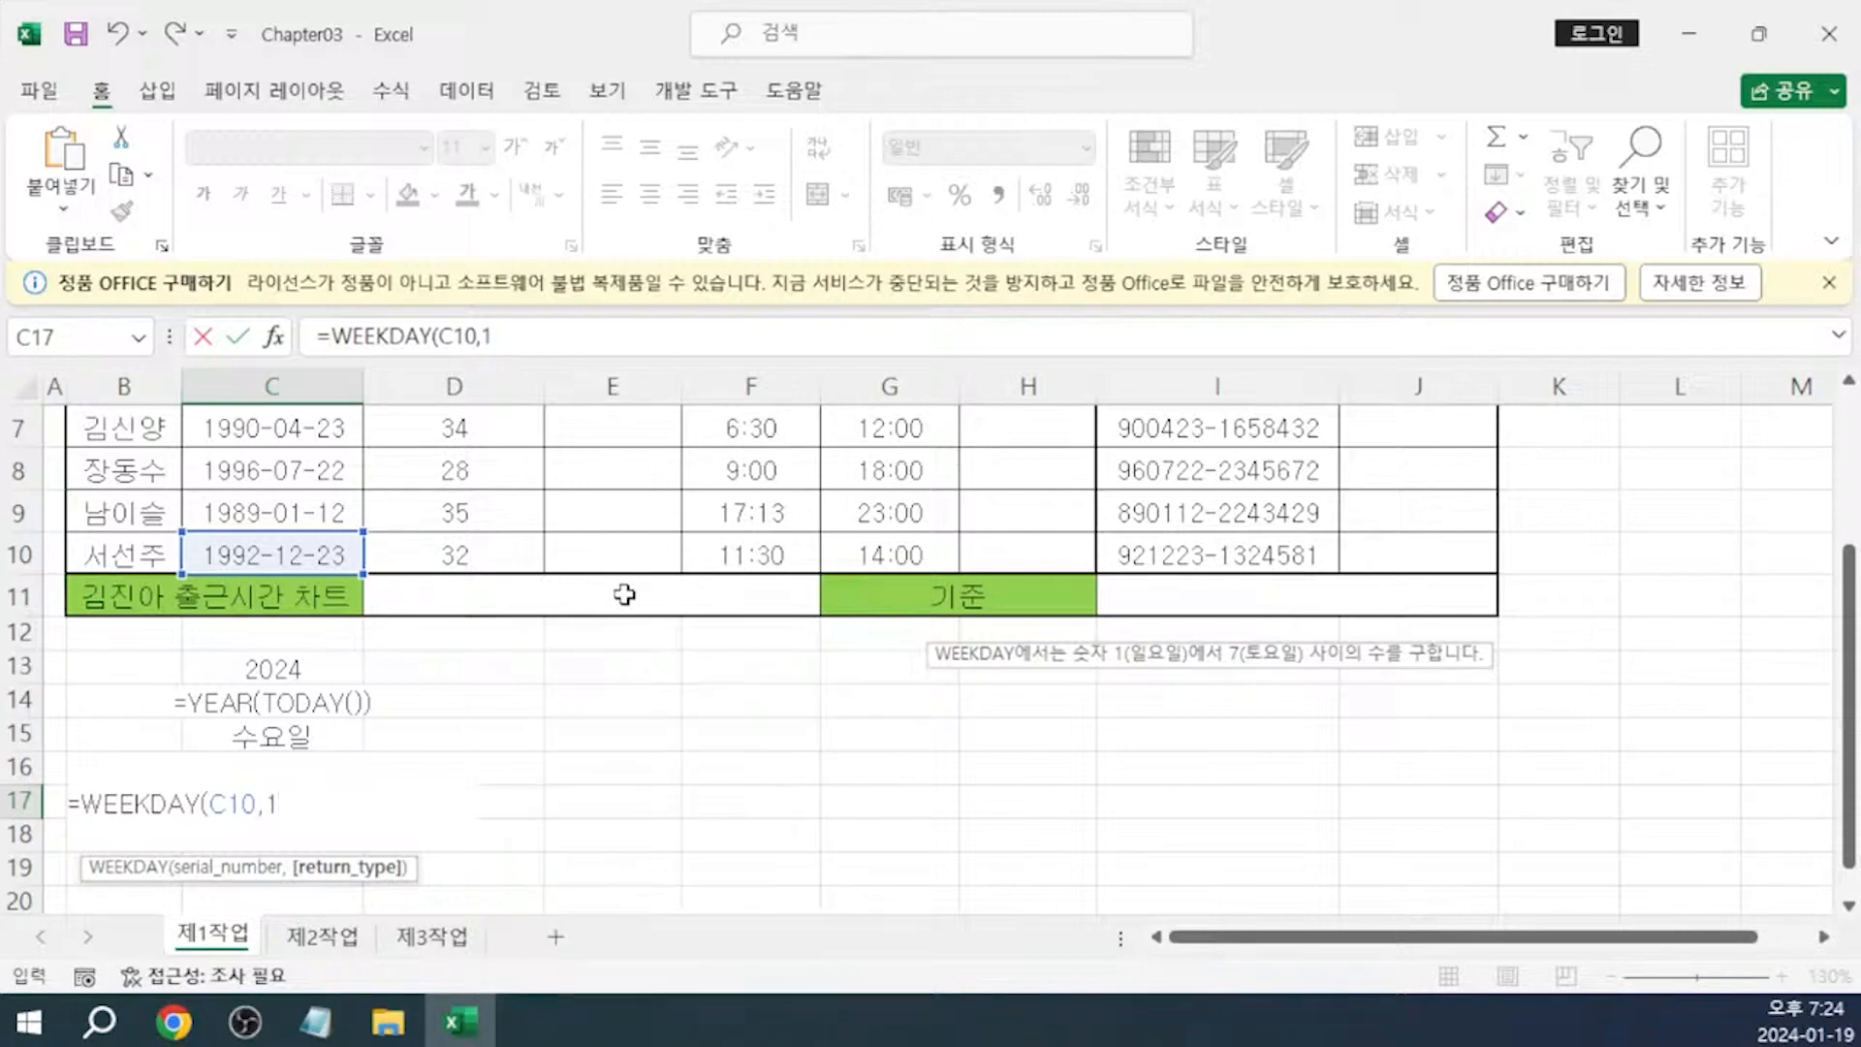
pyautogui.press('Return')
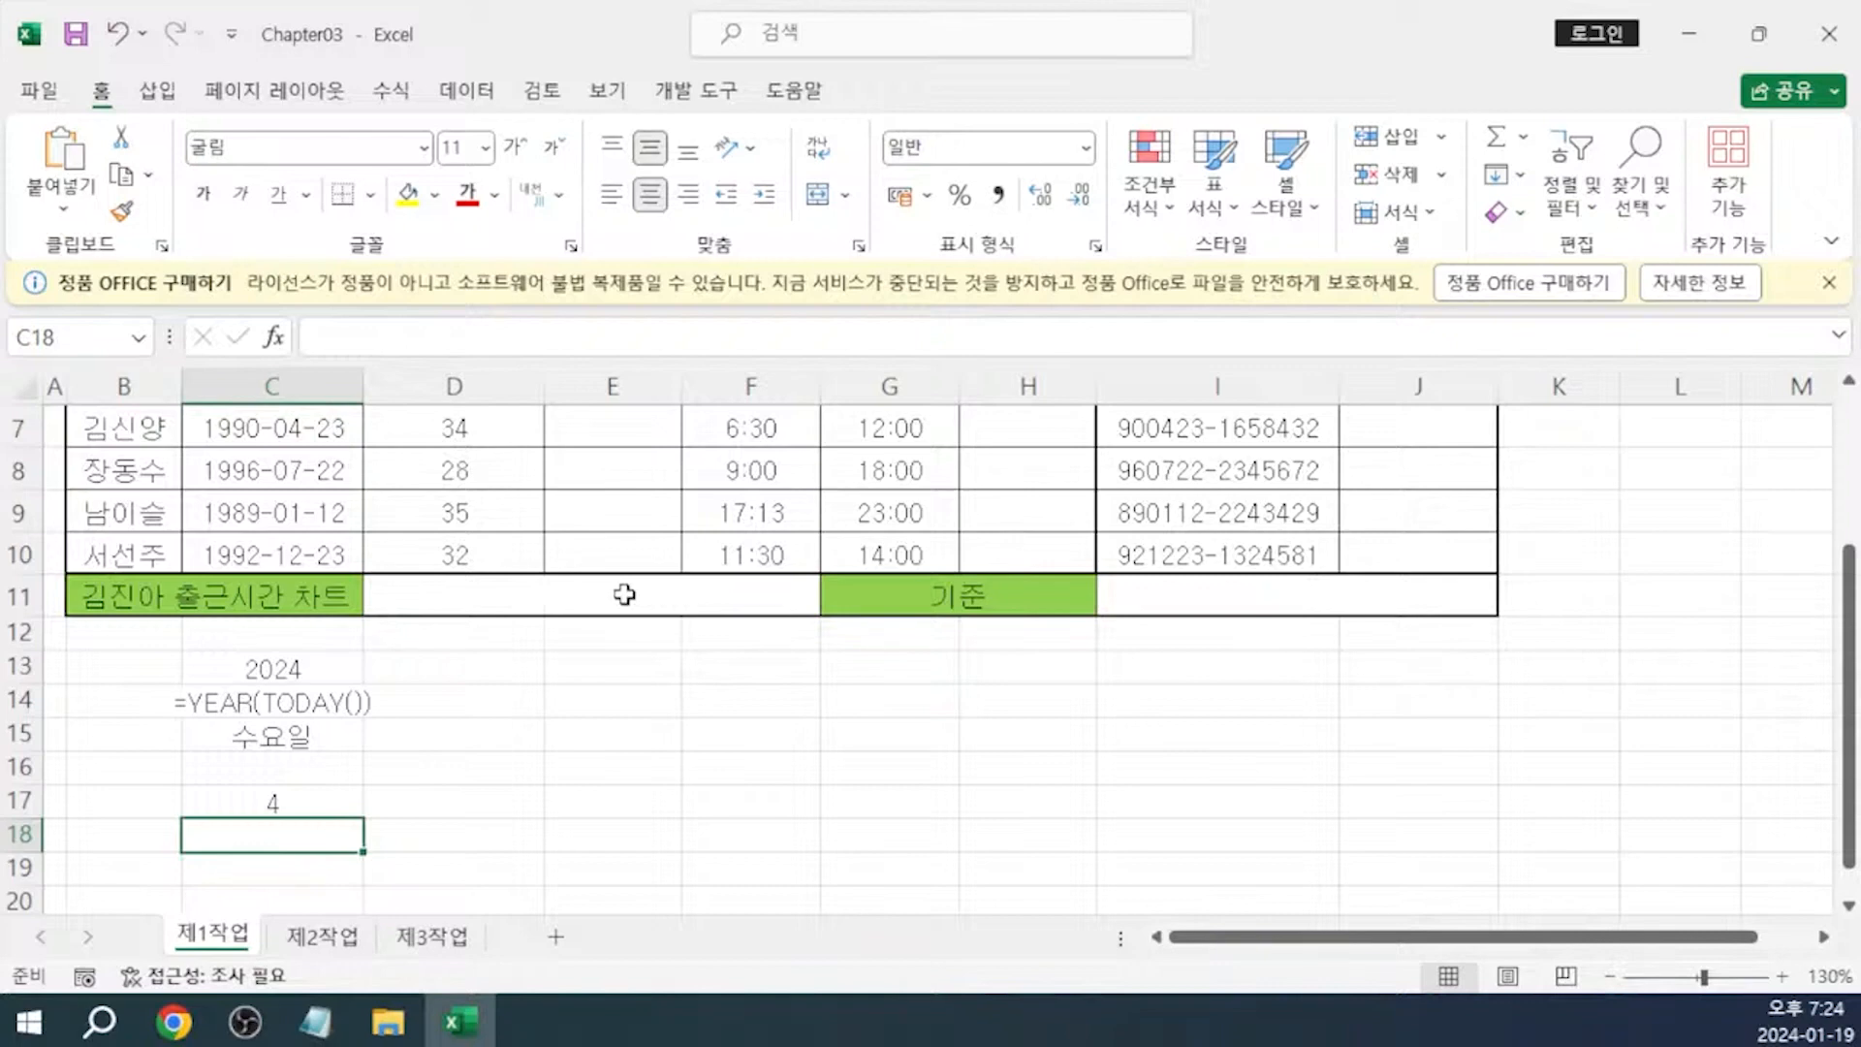
# In the Notepad notes, leave a blank line below the example and add "weekday(숫자, 1) : 일요일부터 ~~ 토요일까지 순서대로"
pyautogui.hotkey('alt', 'Tab')
pyautogui.click(798, 849)
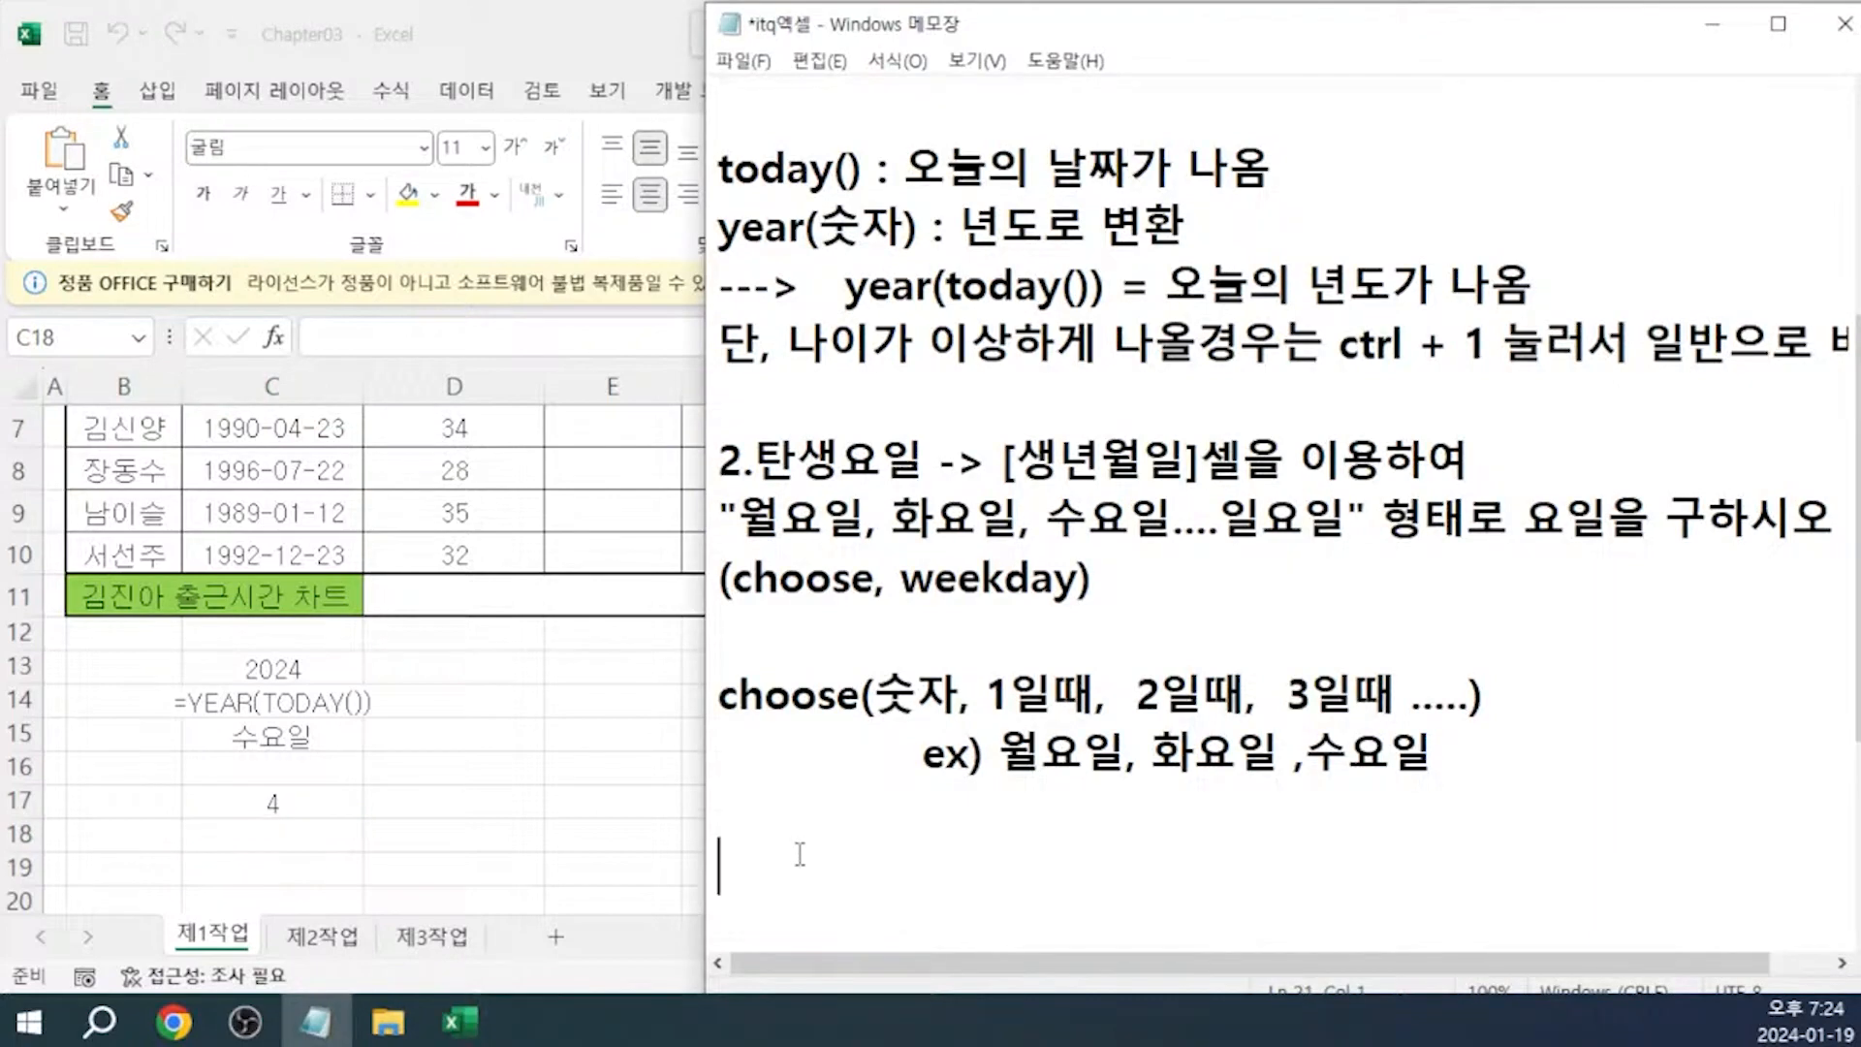
pyautogui.write('weekday(숫자, 1')
pyautogui.write(') : ')
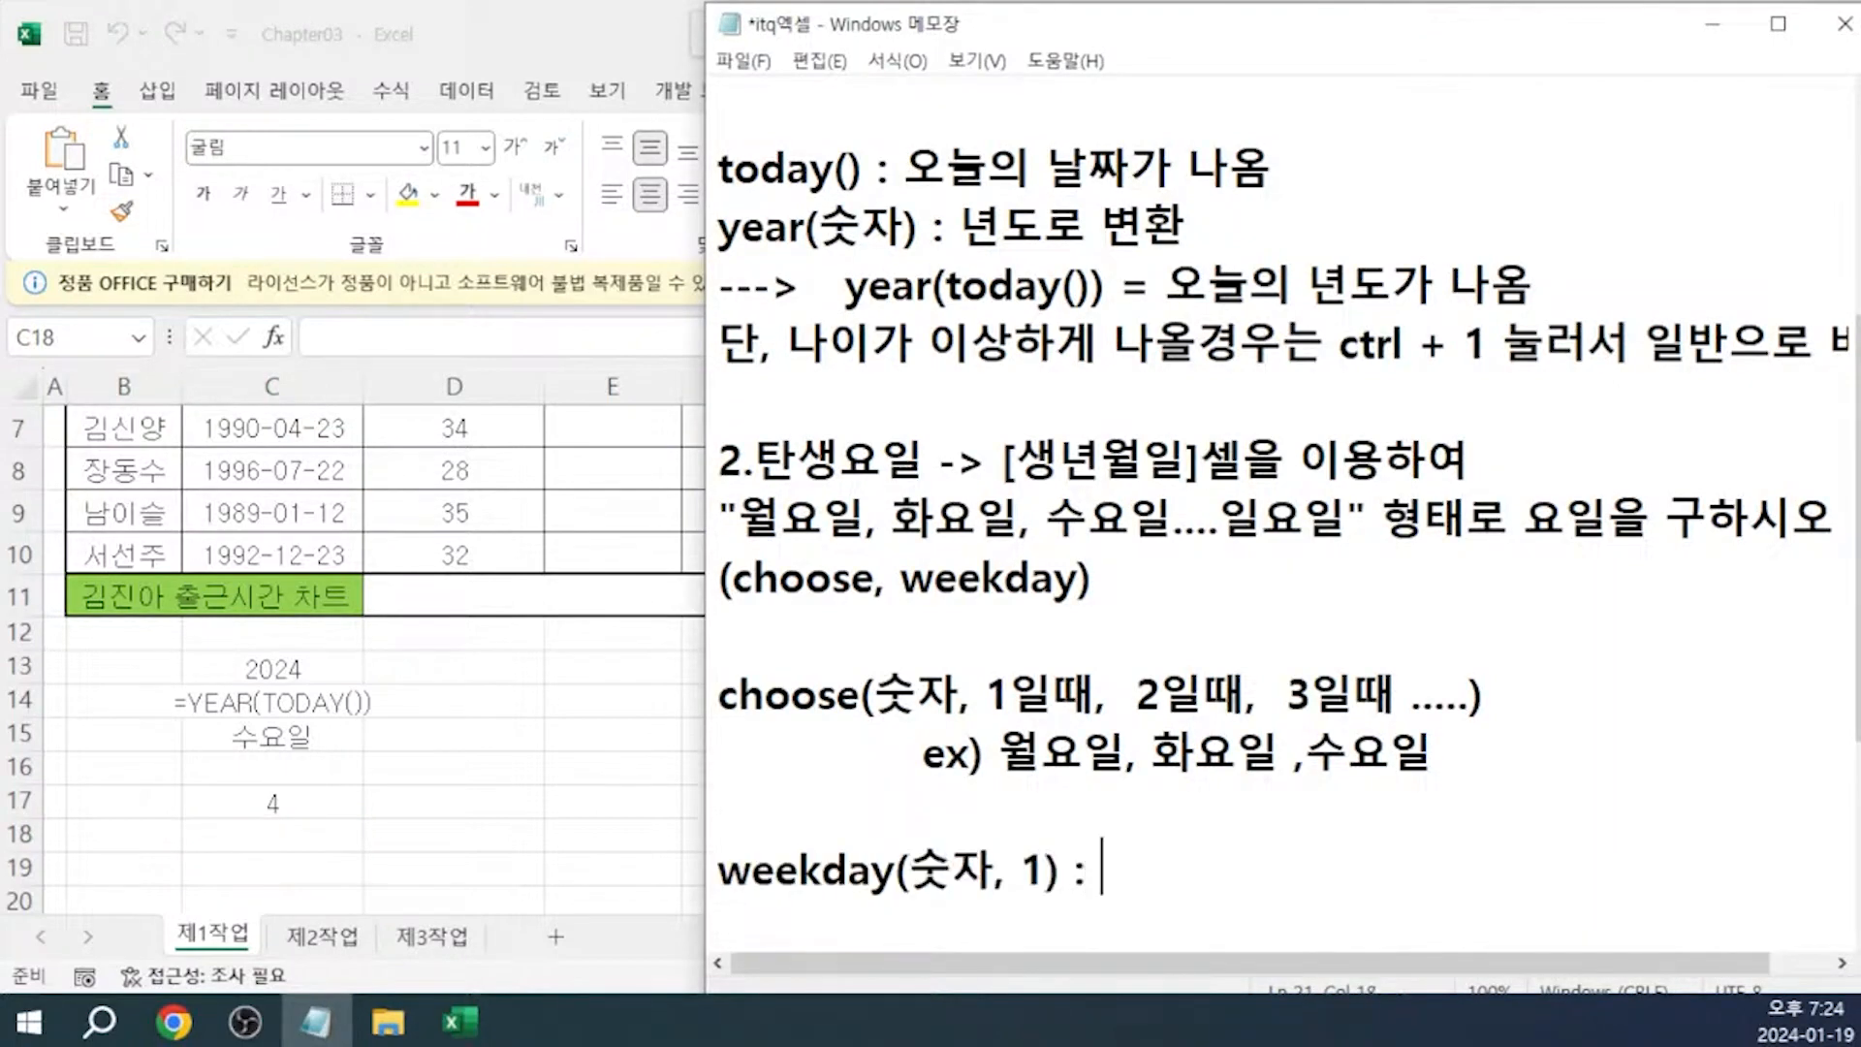
pyautogui.write('일요일부')
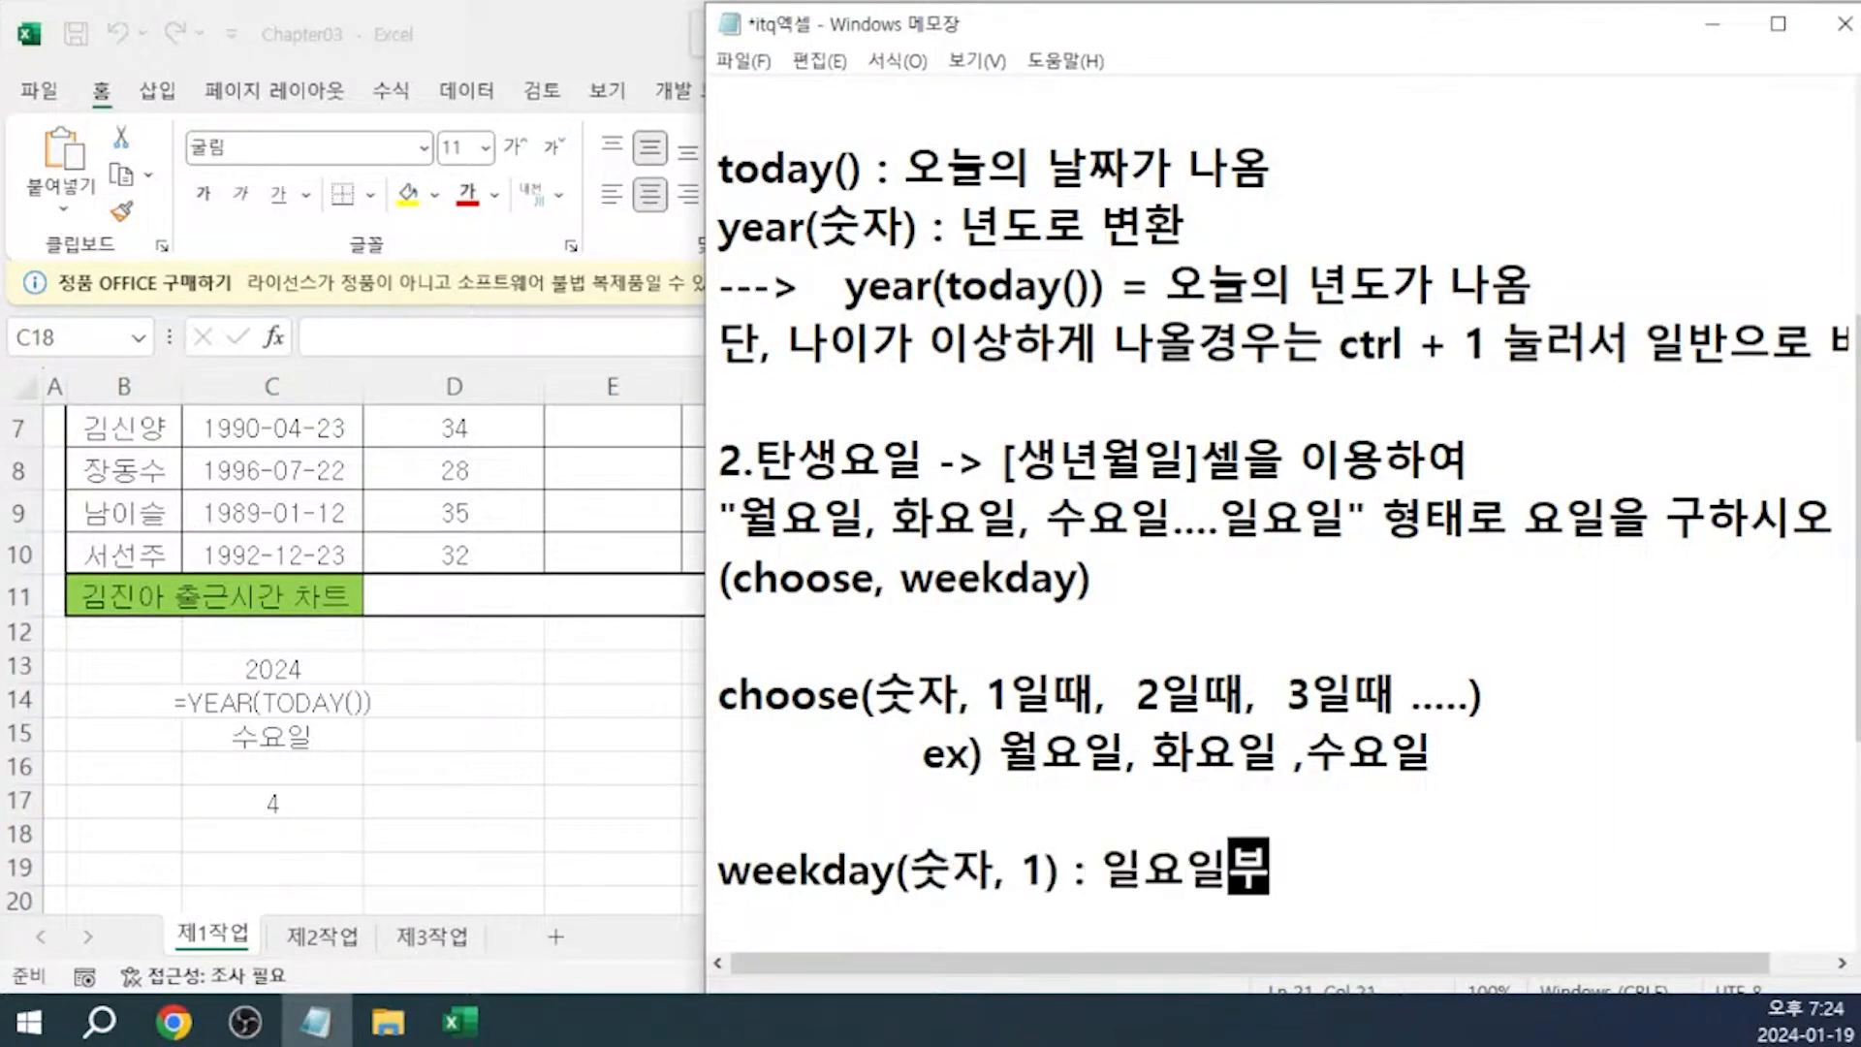
pyautogui.write('터 ~~ ')
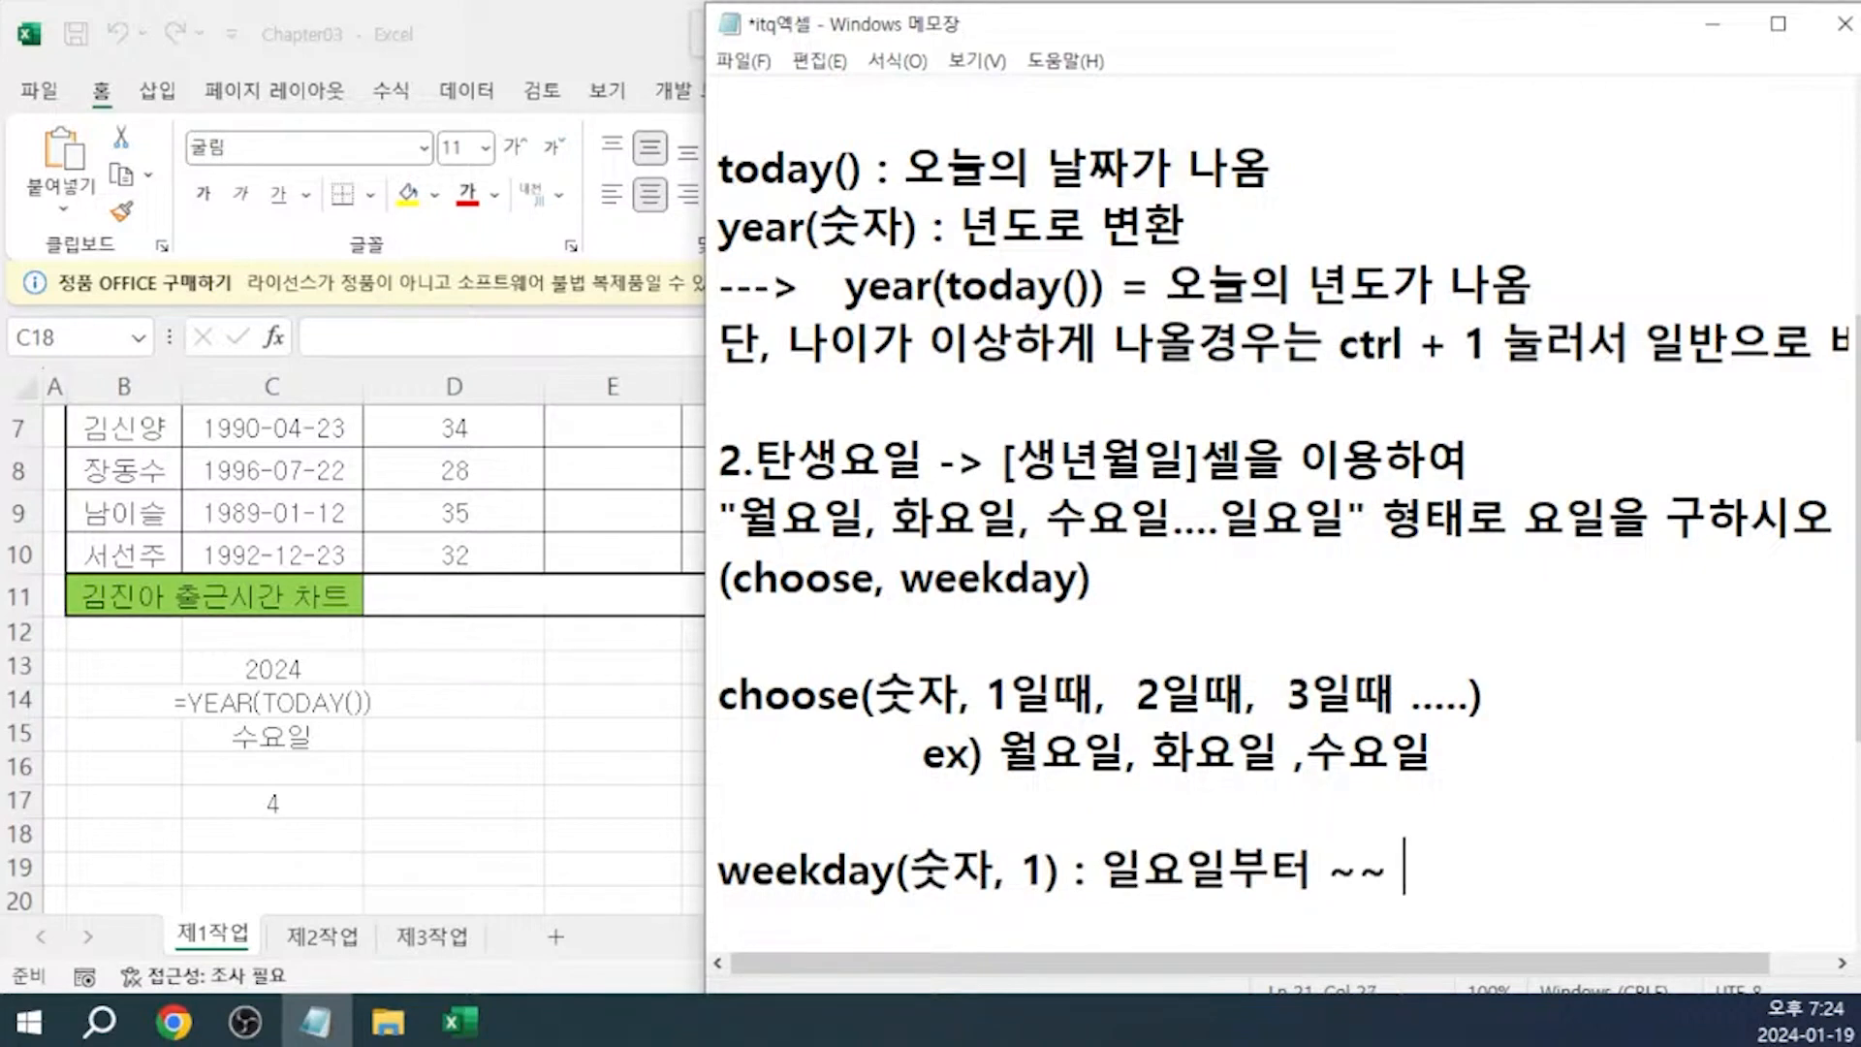
pyautogui.write('토요일까지')
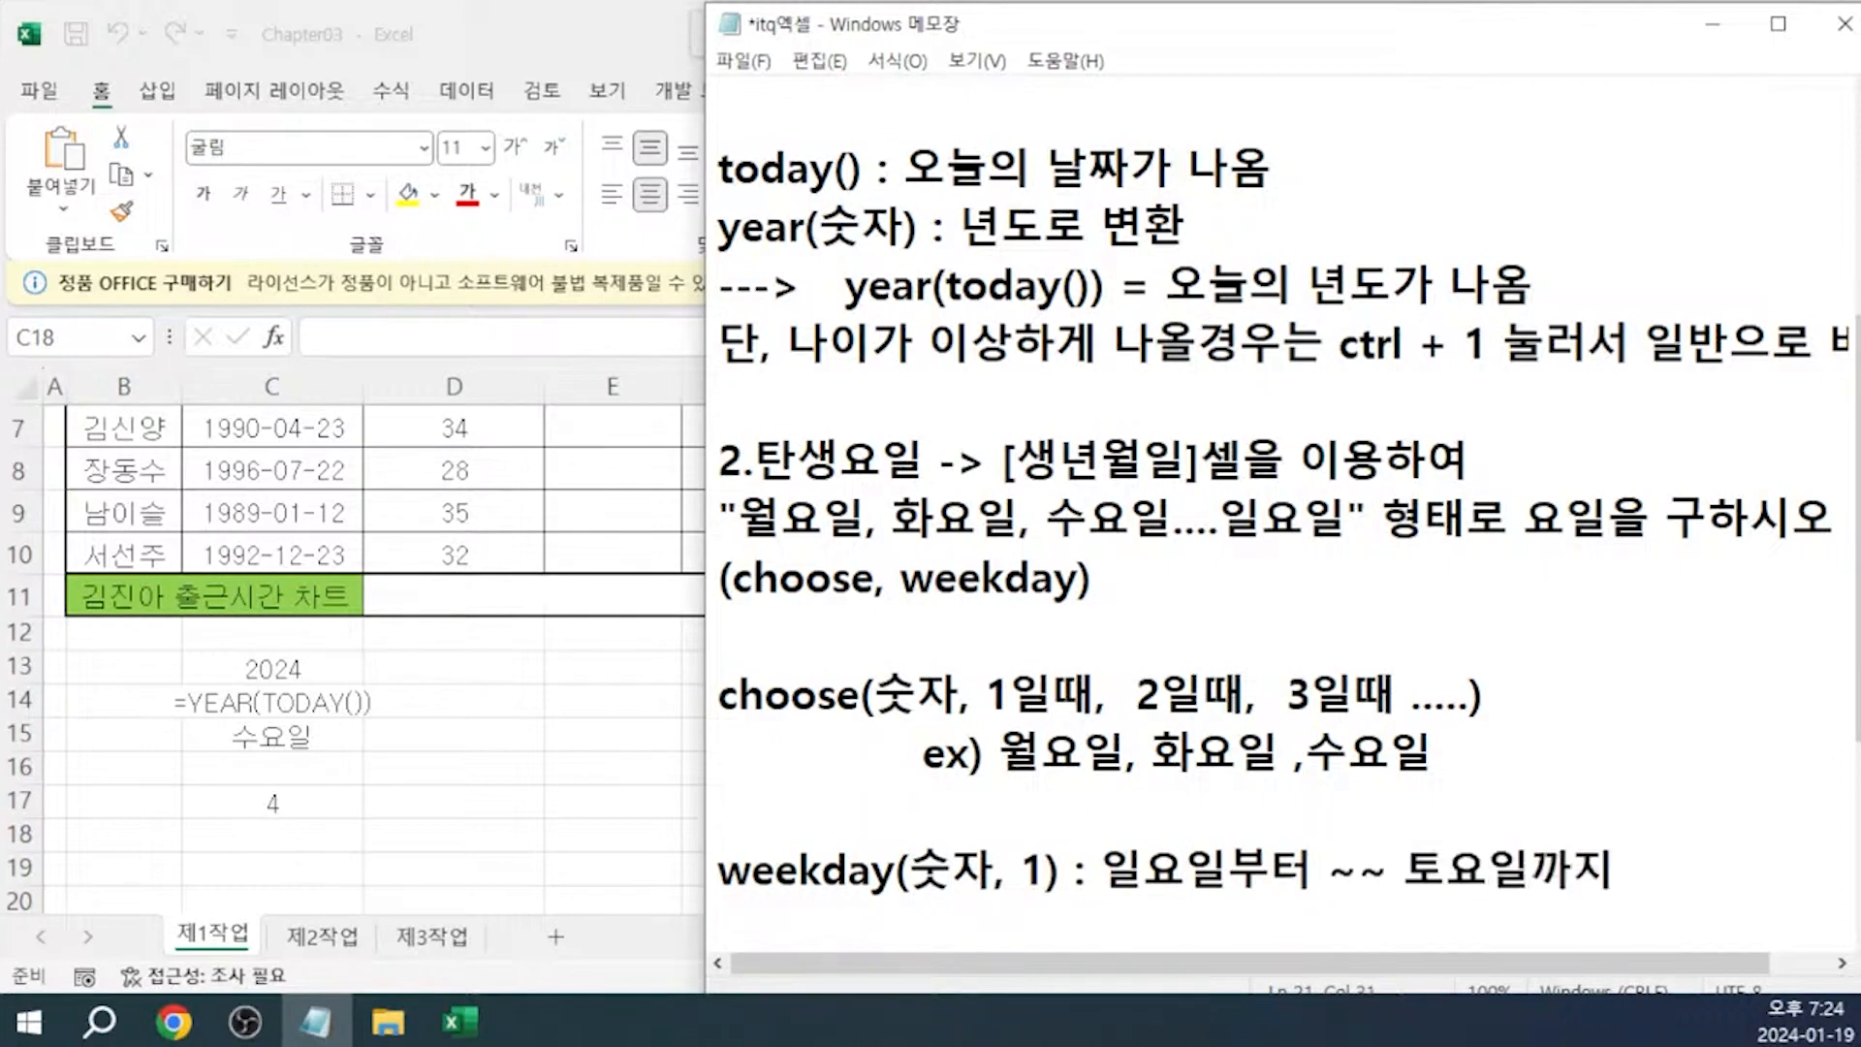
# Under the weekday note, add an aligned line reading "2 : 월요일부터 ~~ 일요일까지 순서대로"
pyautogui.write('2  :')
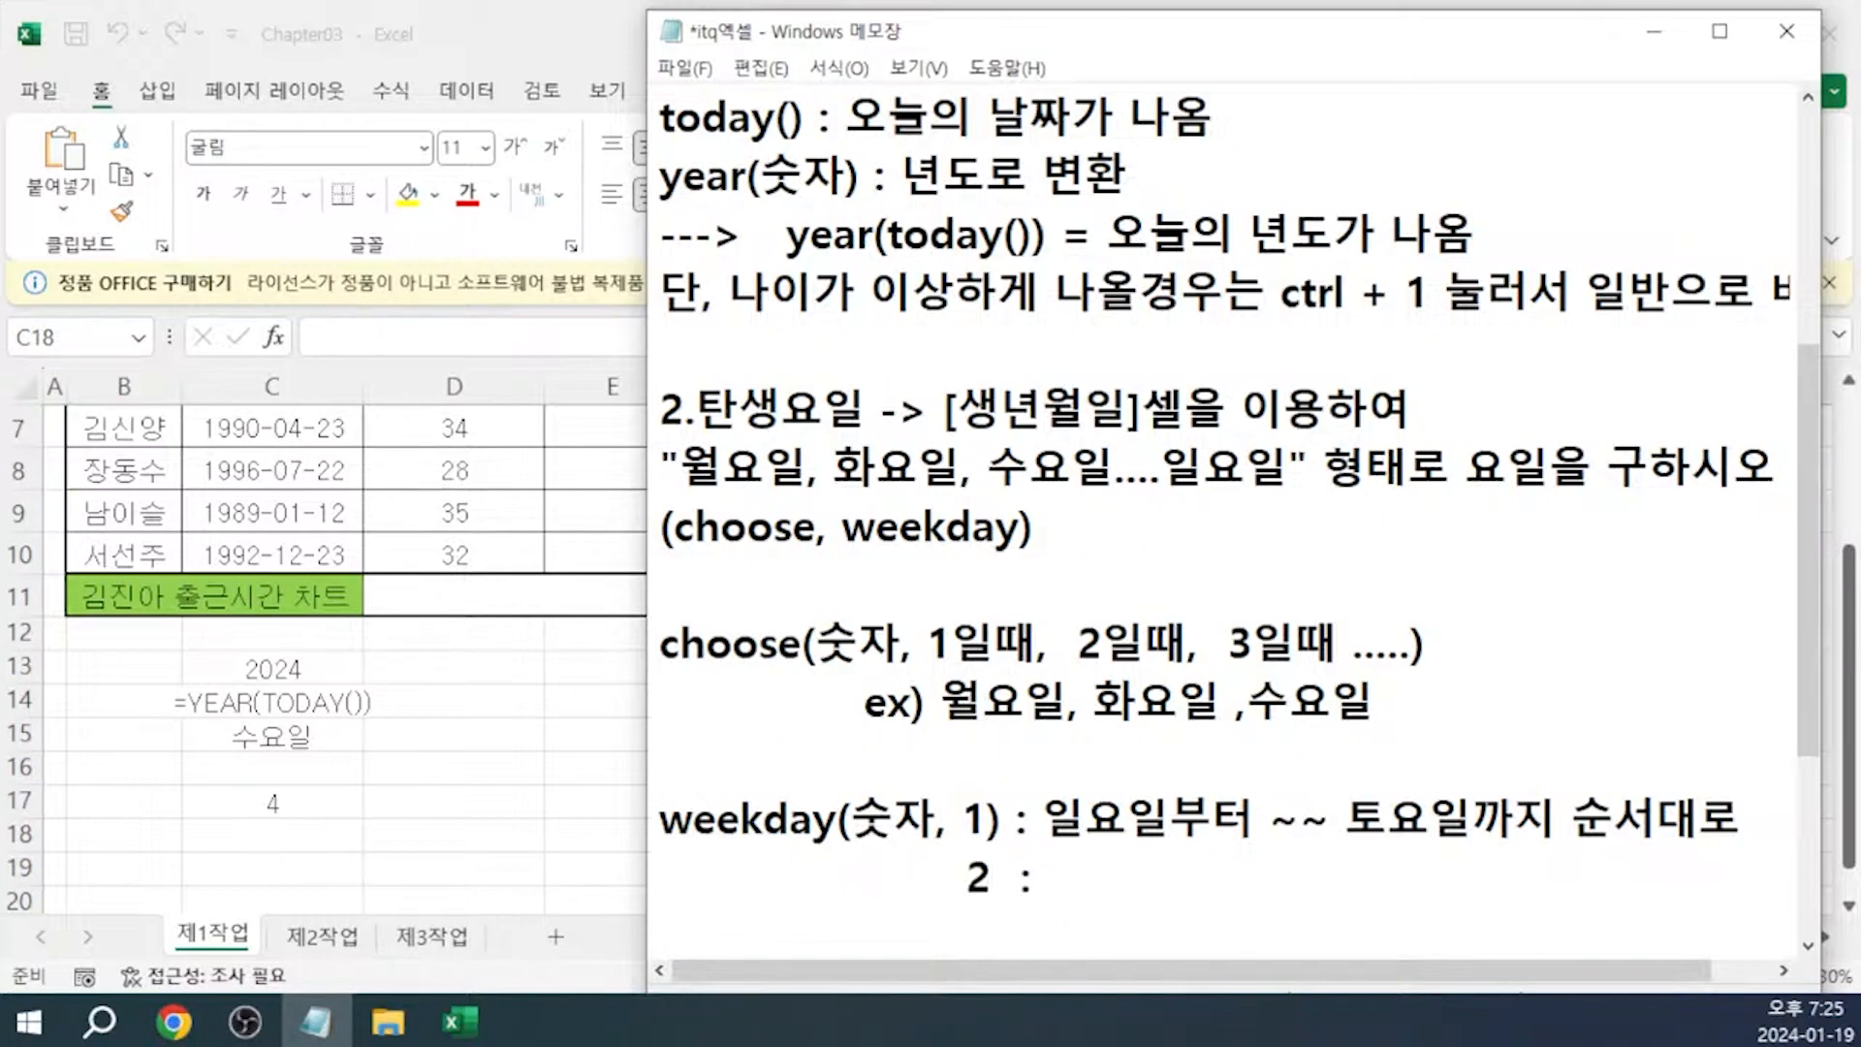
pyautogui.write(' 월요일부터 ')
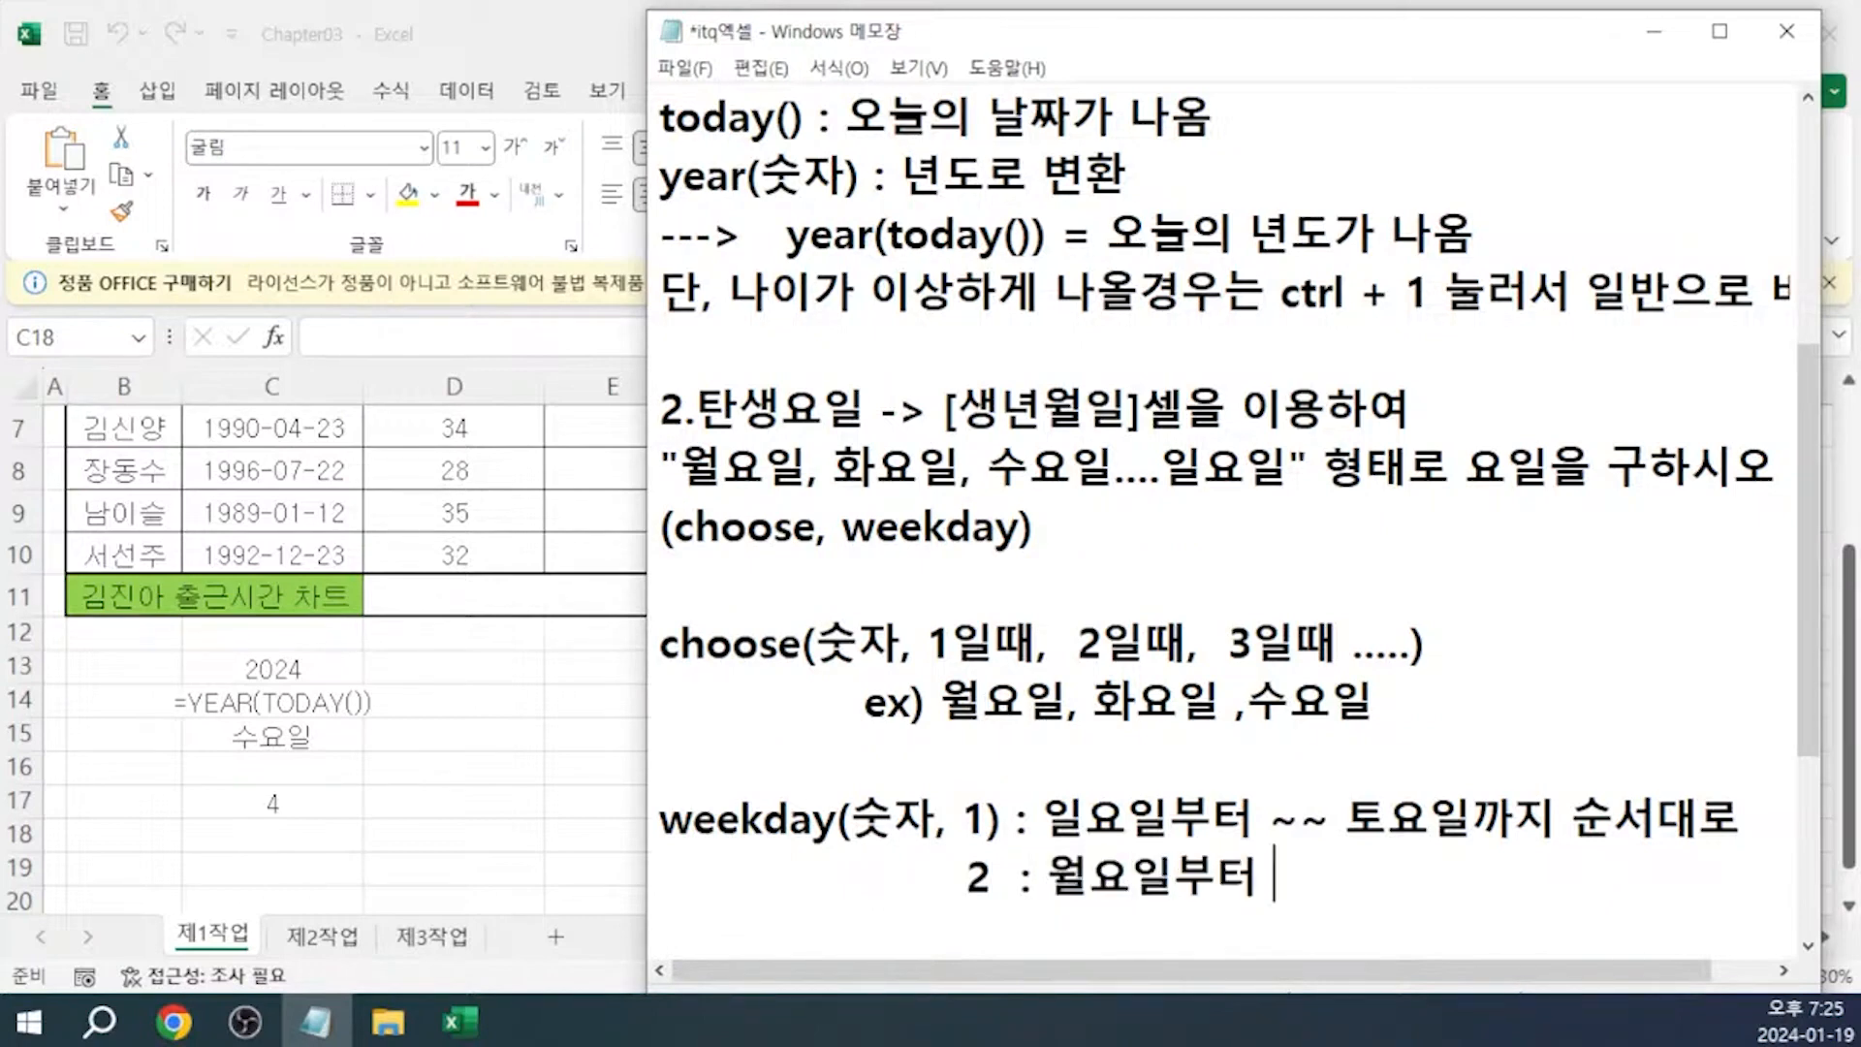
pyautogui.write('~~ 일요일까지 순서대로')
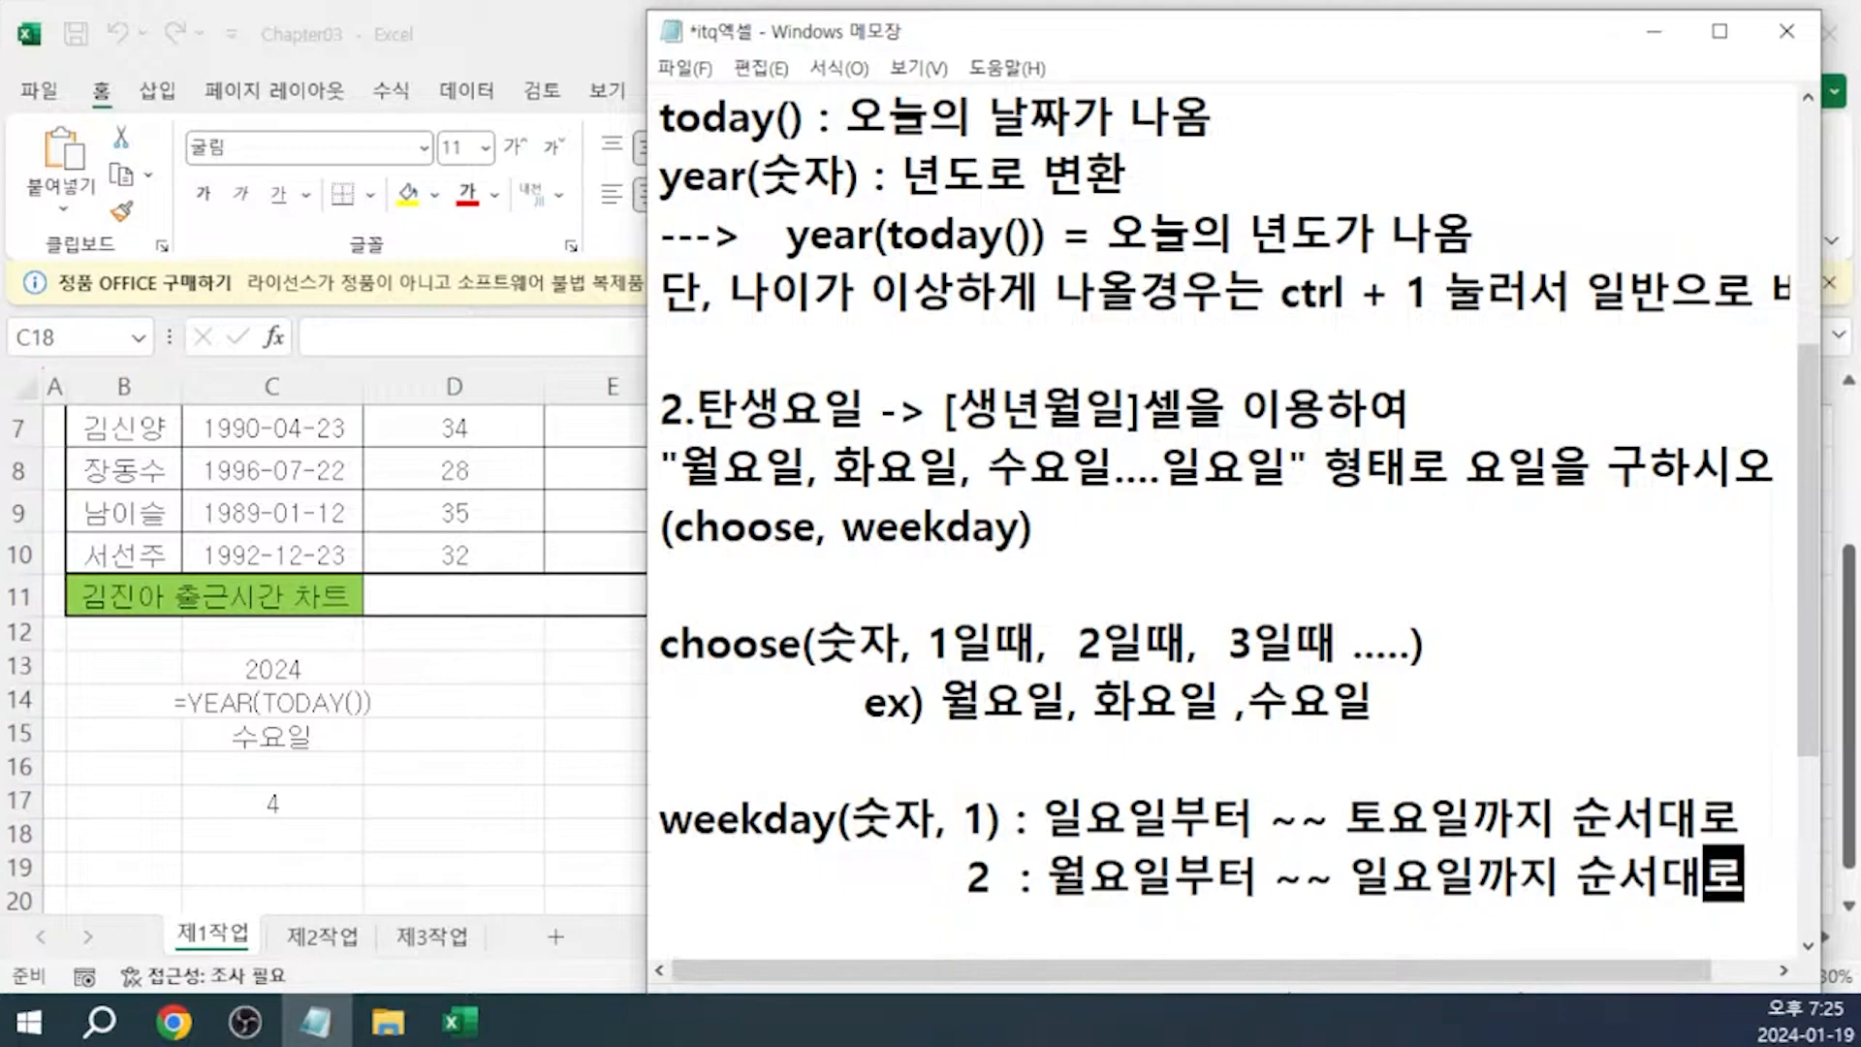
# Switch to Excel and start the 탄생요일 formula in cell E3 with =CHOOSE(WEEKDAY(C3,2), using the birth date in C3
pyautogui.click(1388, 448)
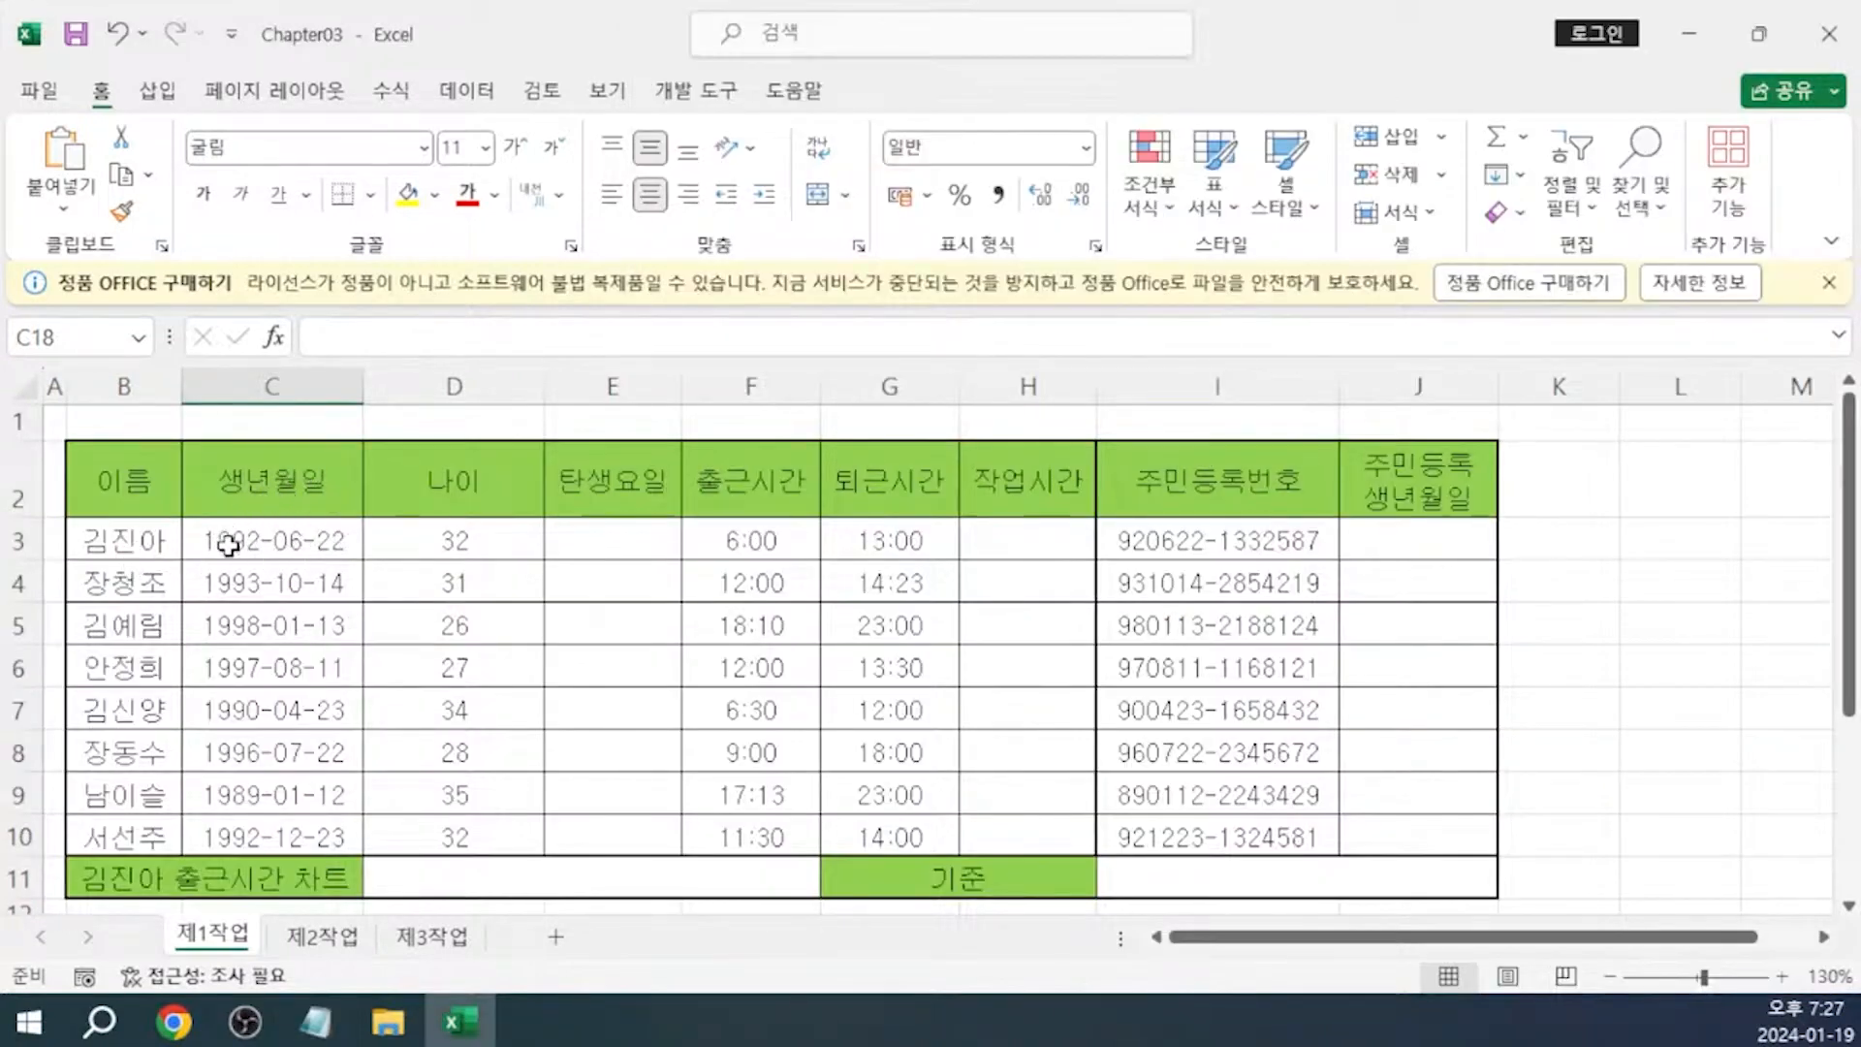
pyautogui.click(630, 546)
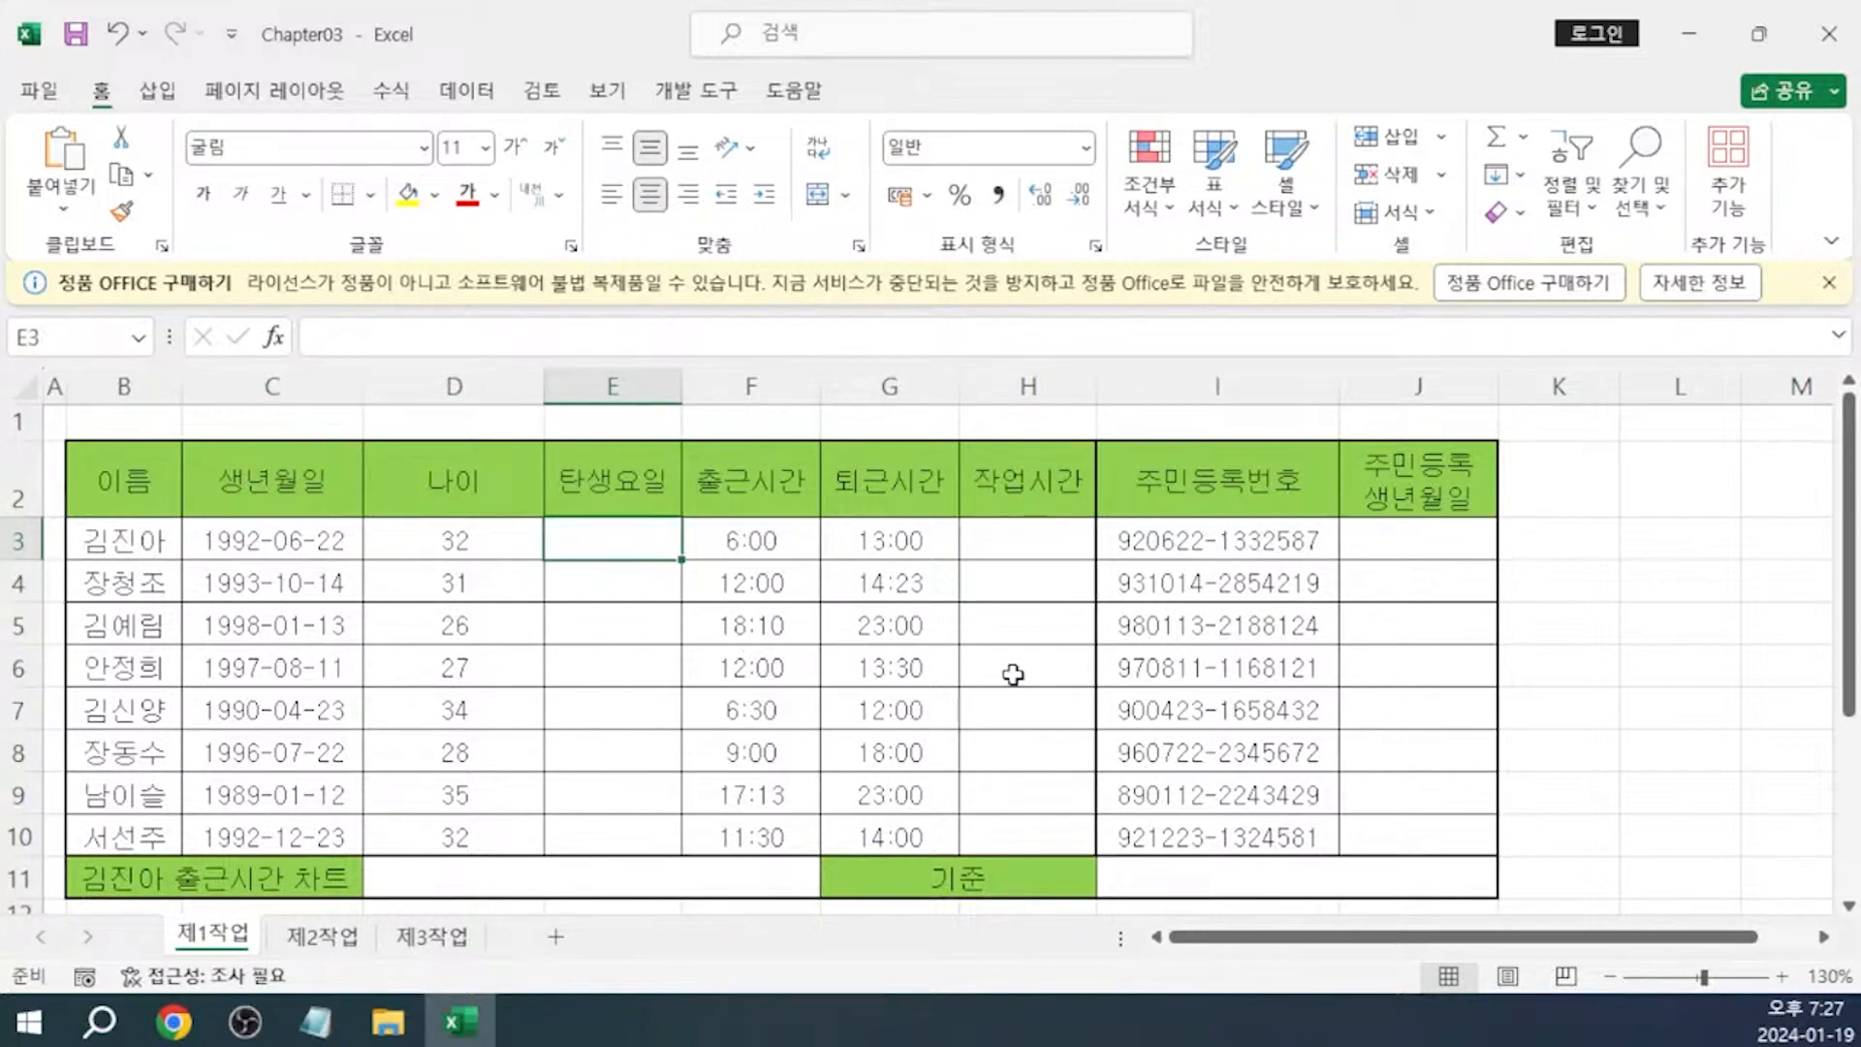
pyautogui.write('=')
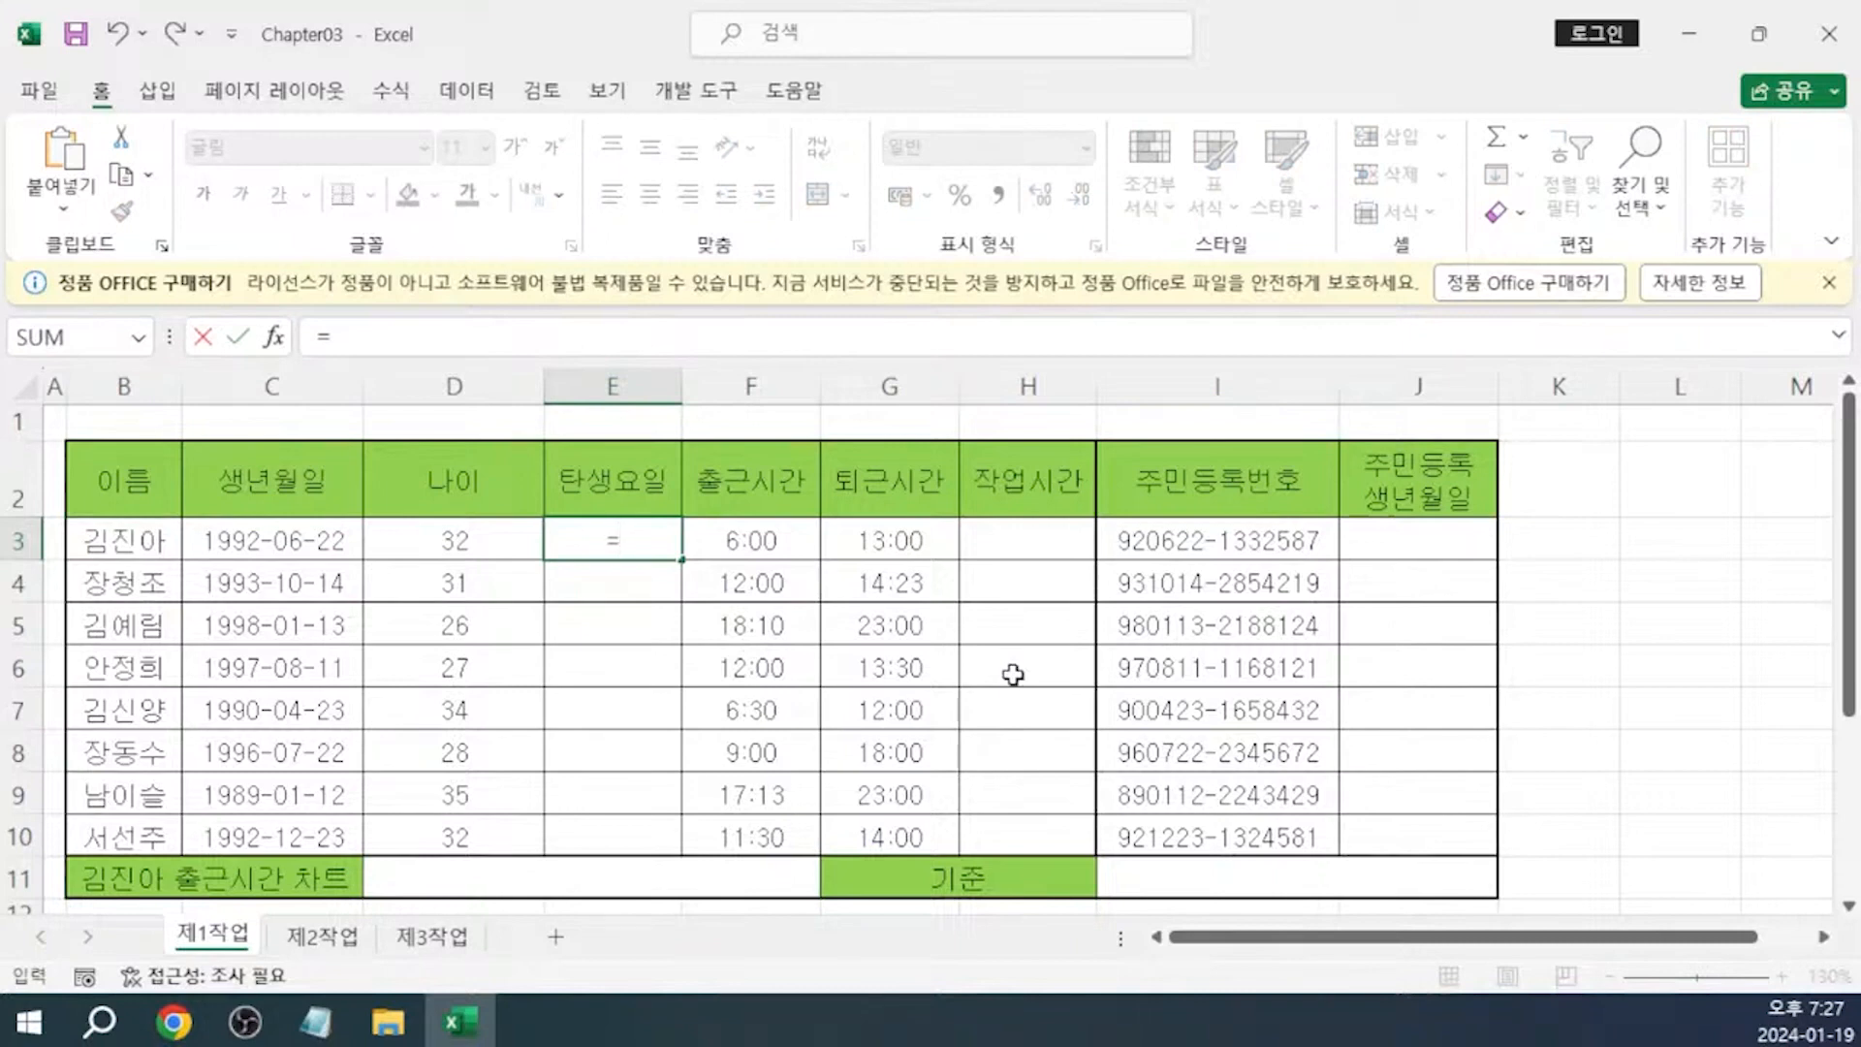
pyautogui.write('choose')
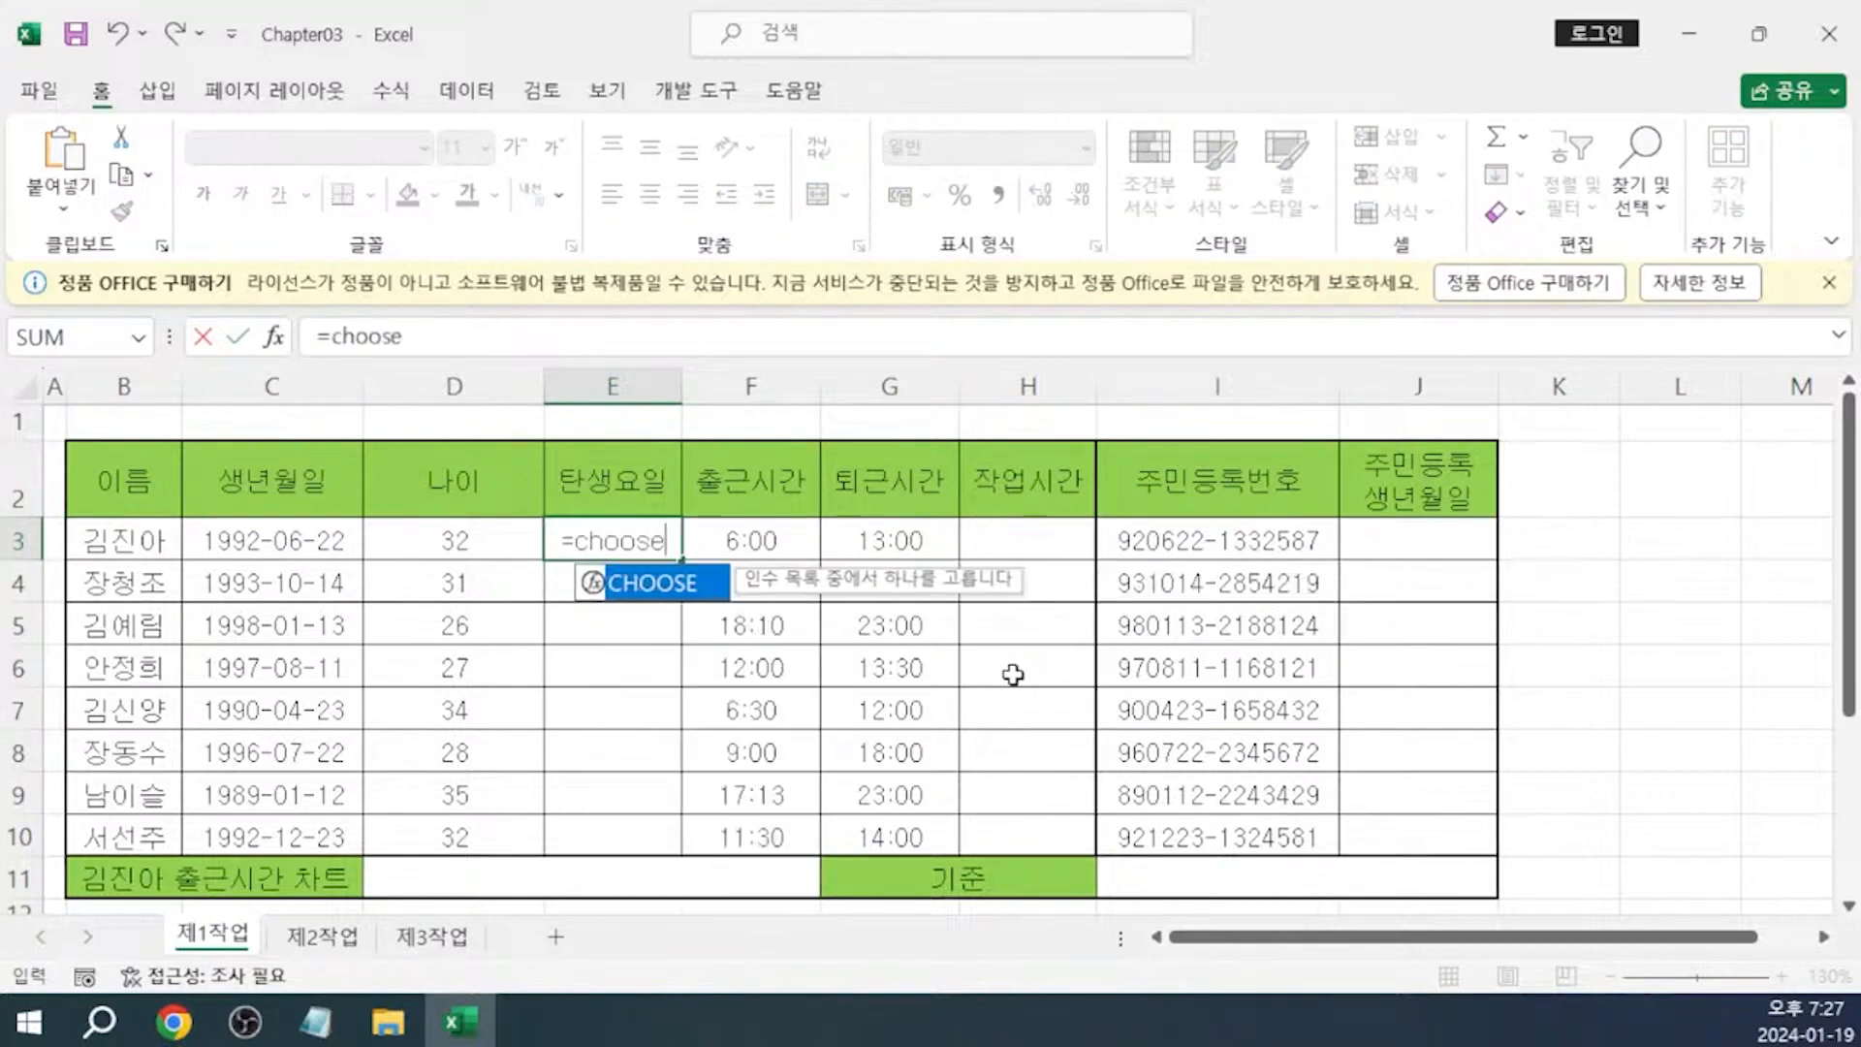
pyautogui.press('Tab')
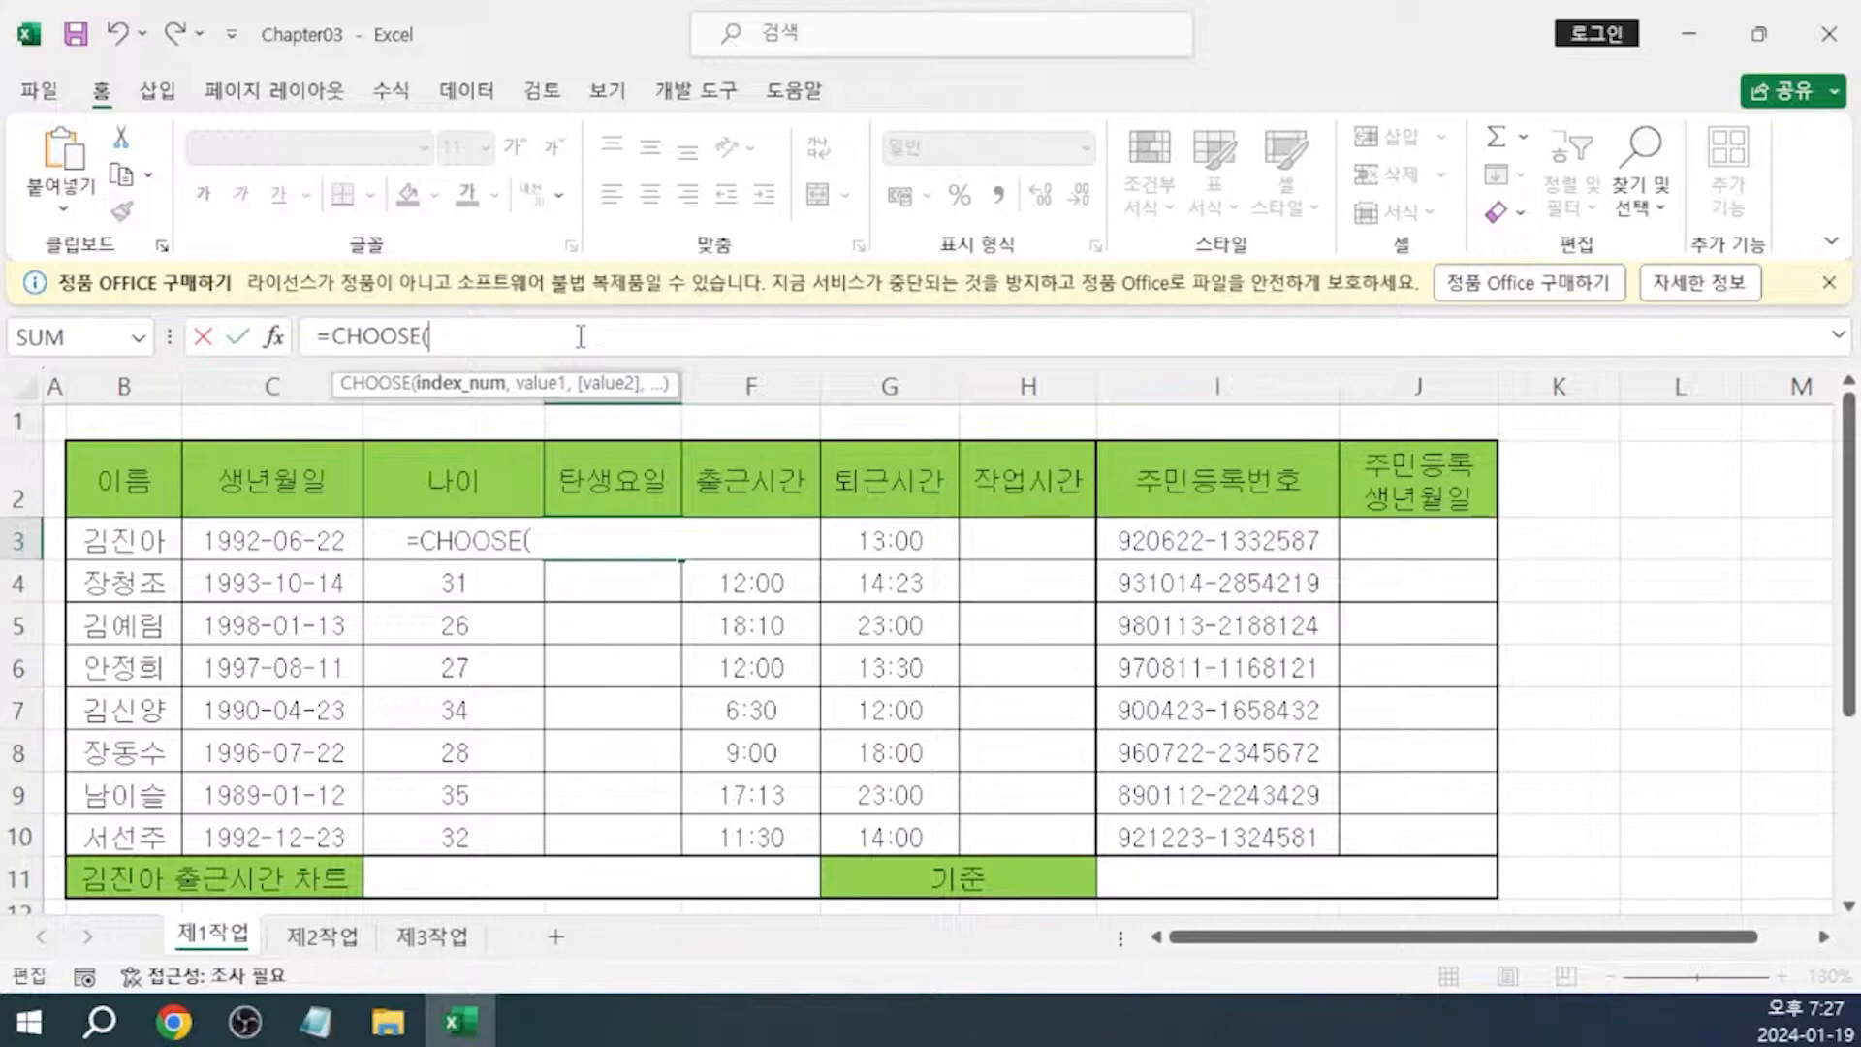
pyautogui.write('week')
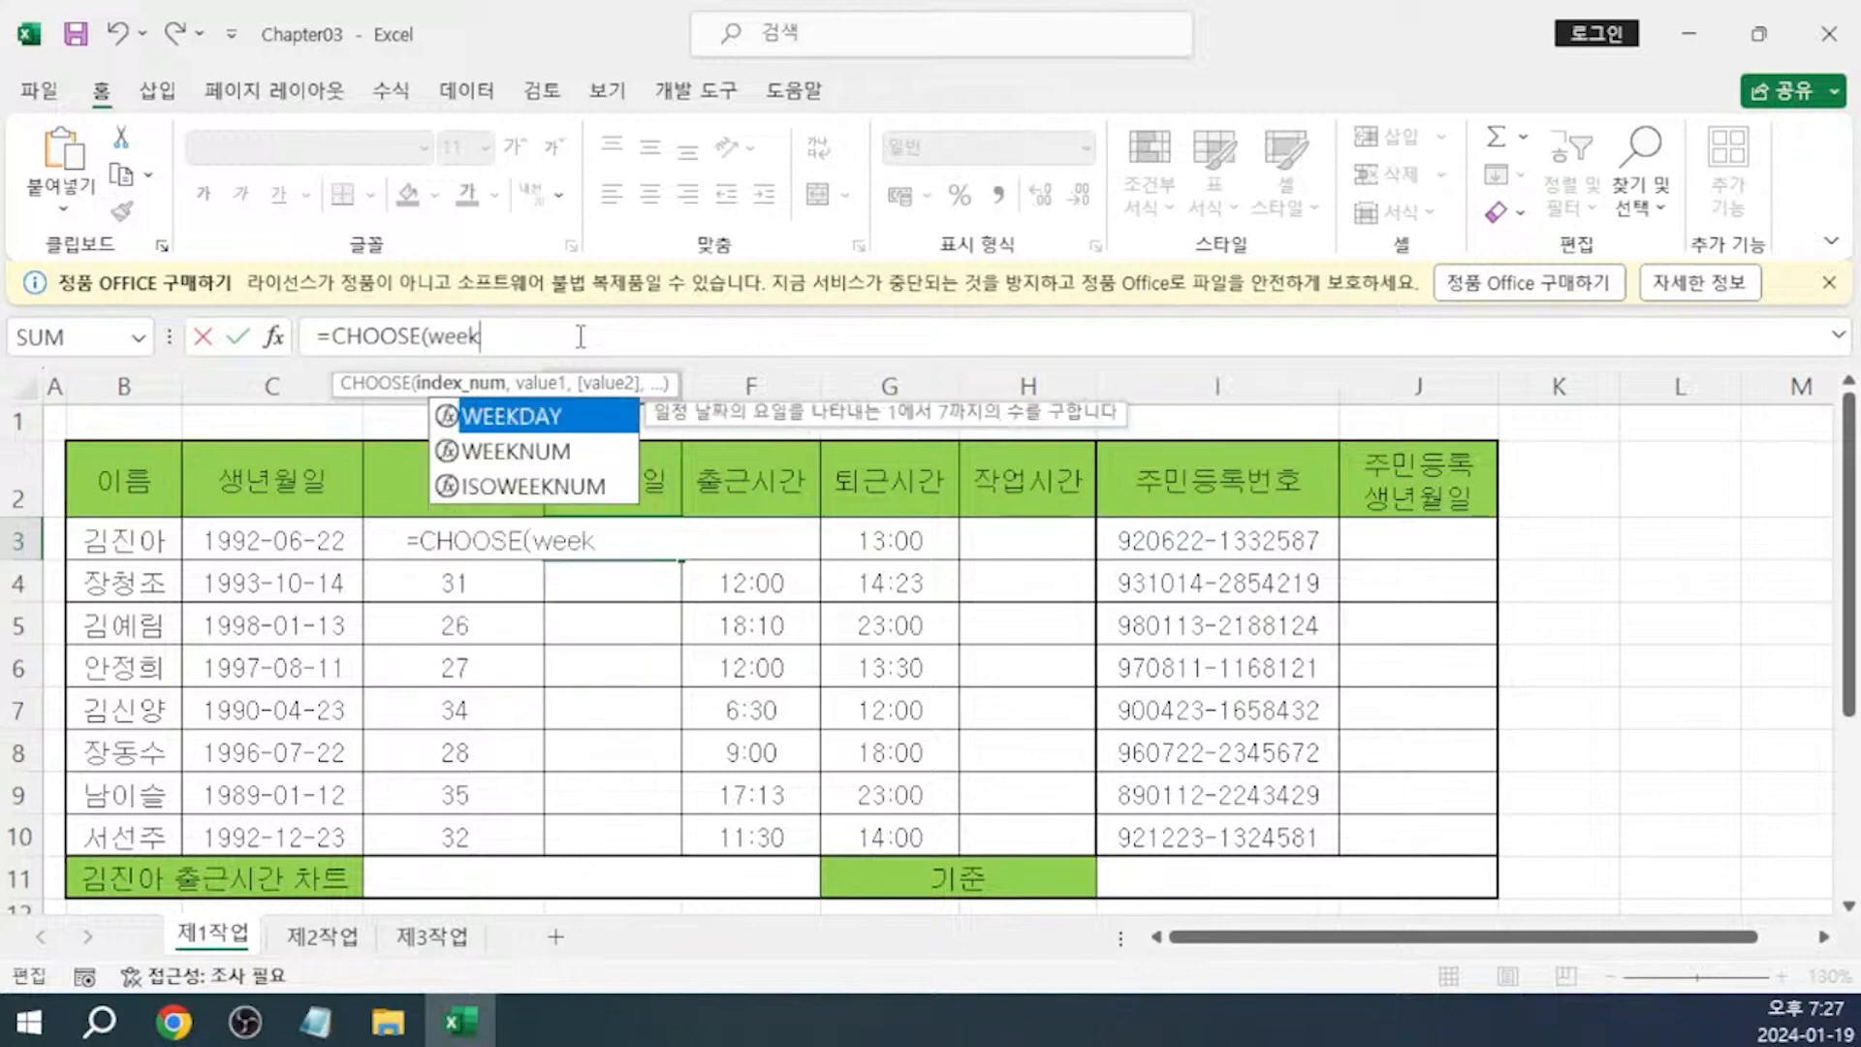
pyautogui.press('Tab')
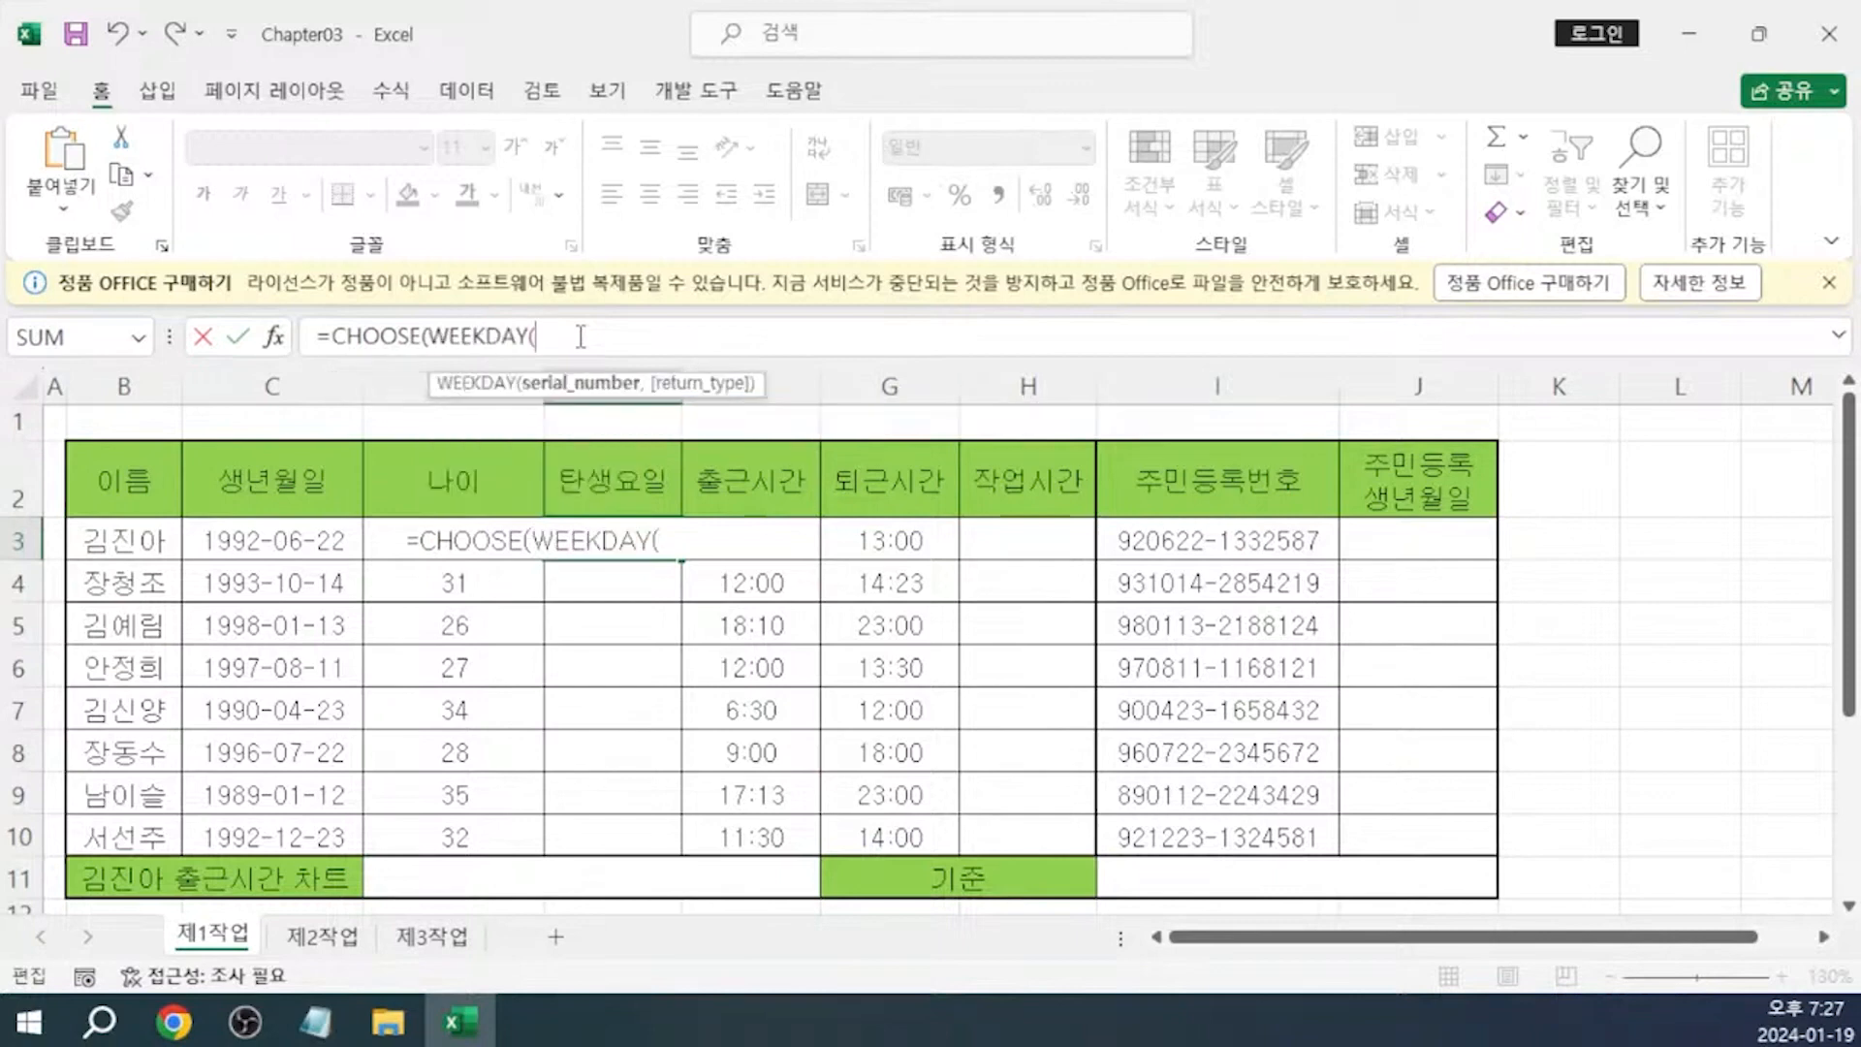
pyautogui.click(308, 541)
pyautogui.write(',')
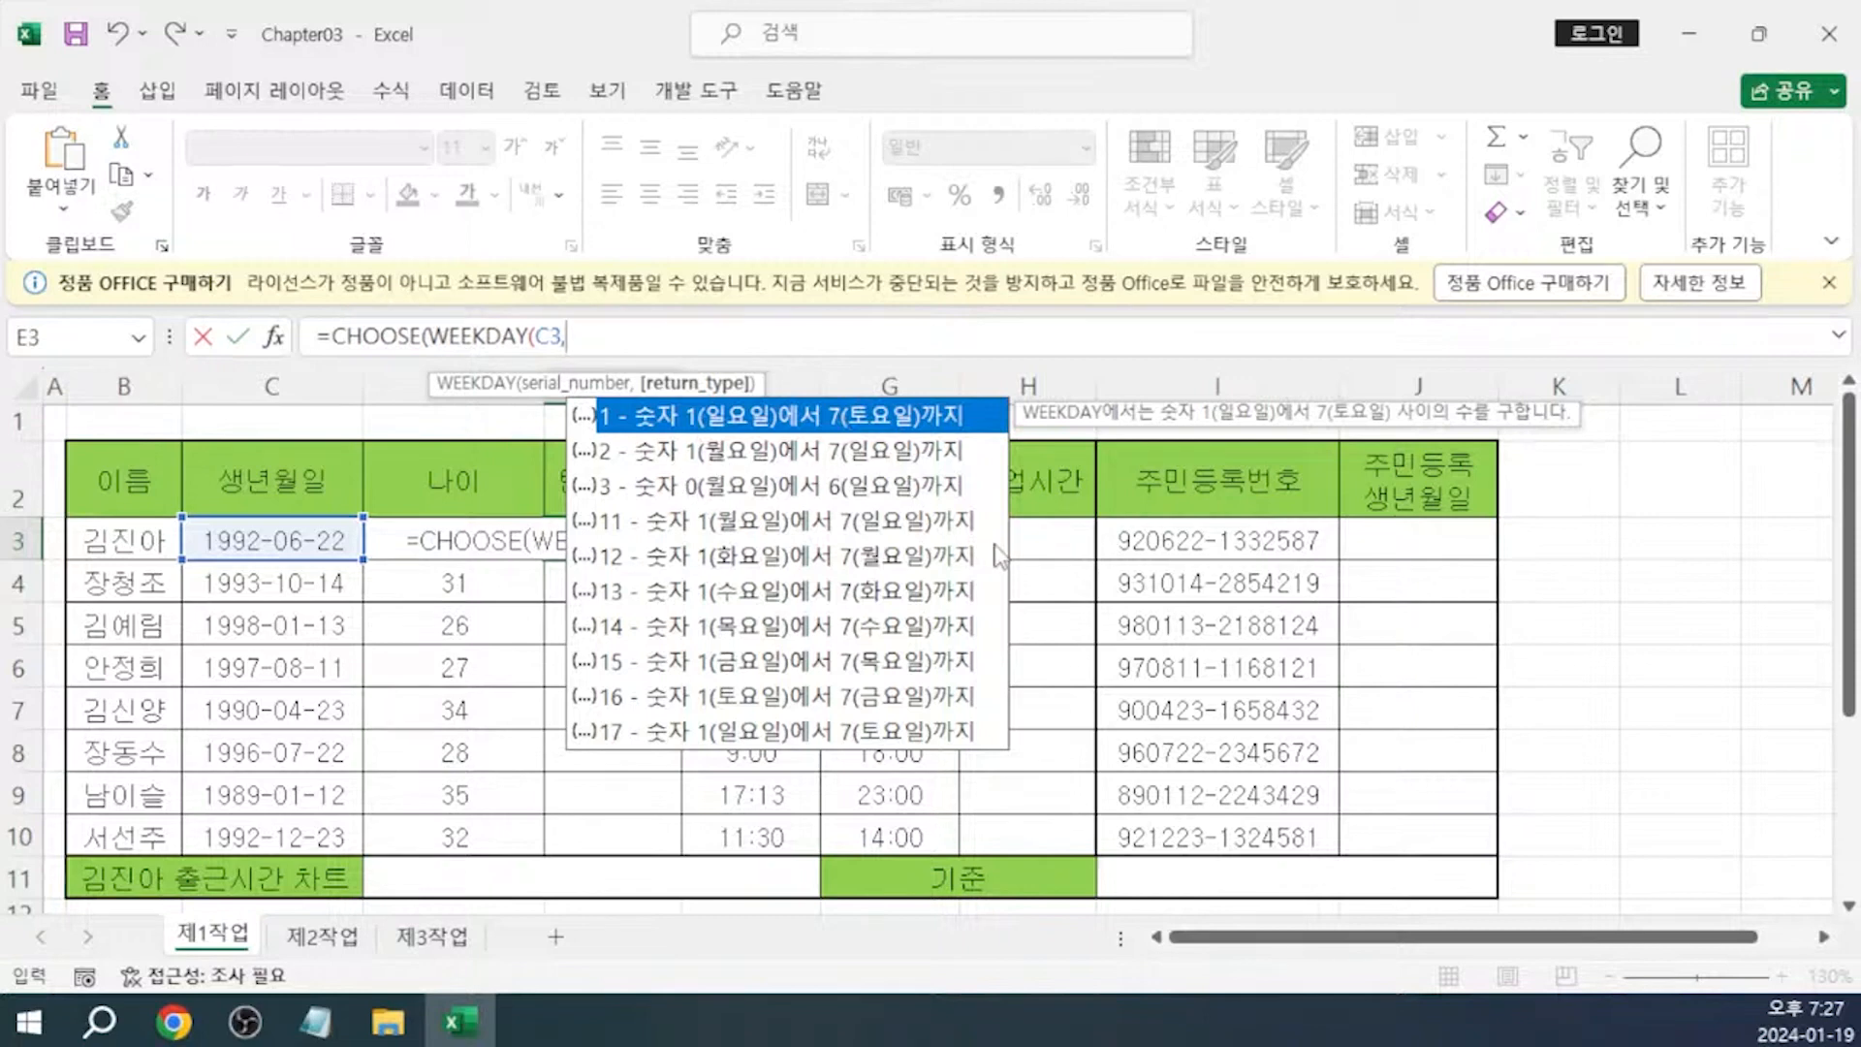
pyautogui.write('2)')
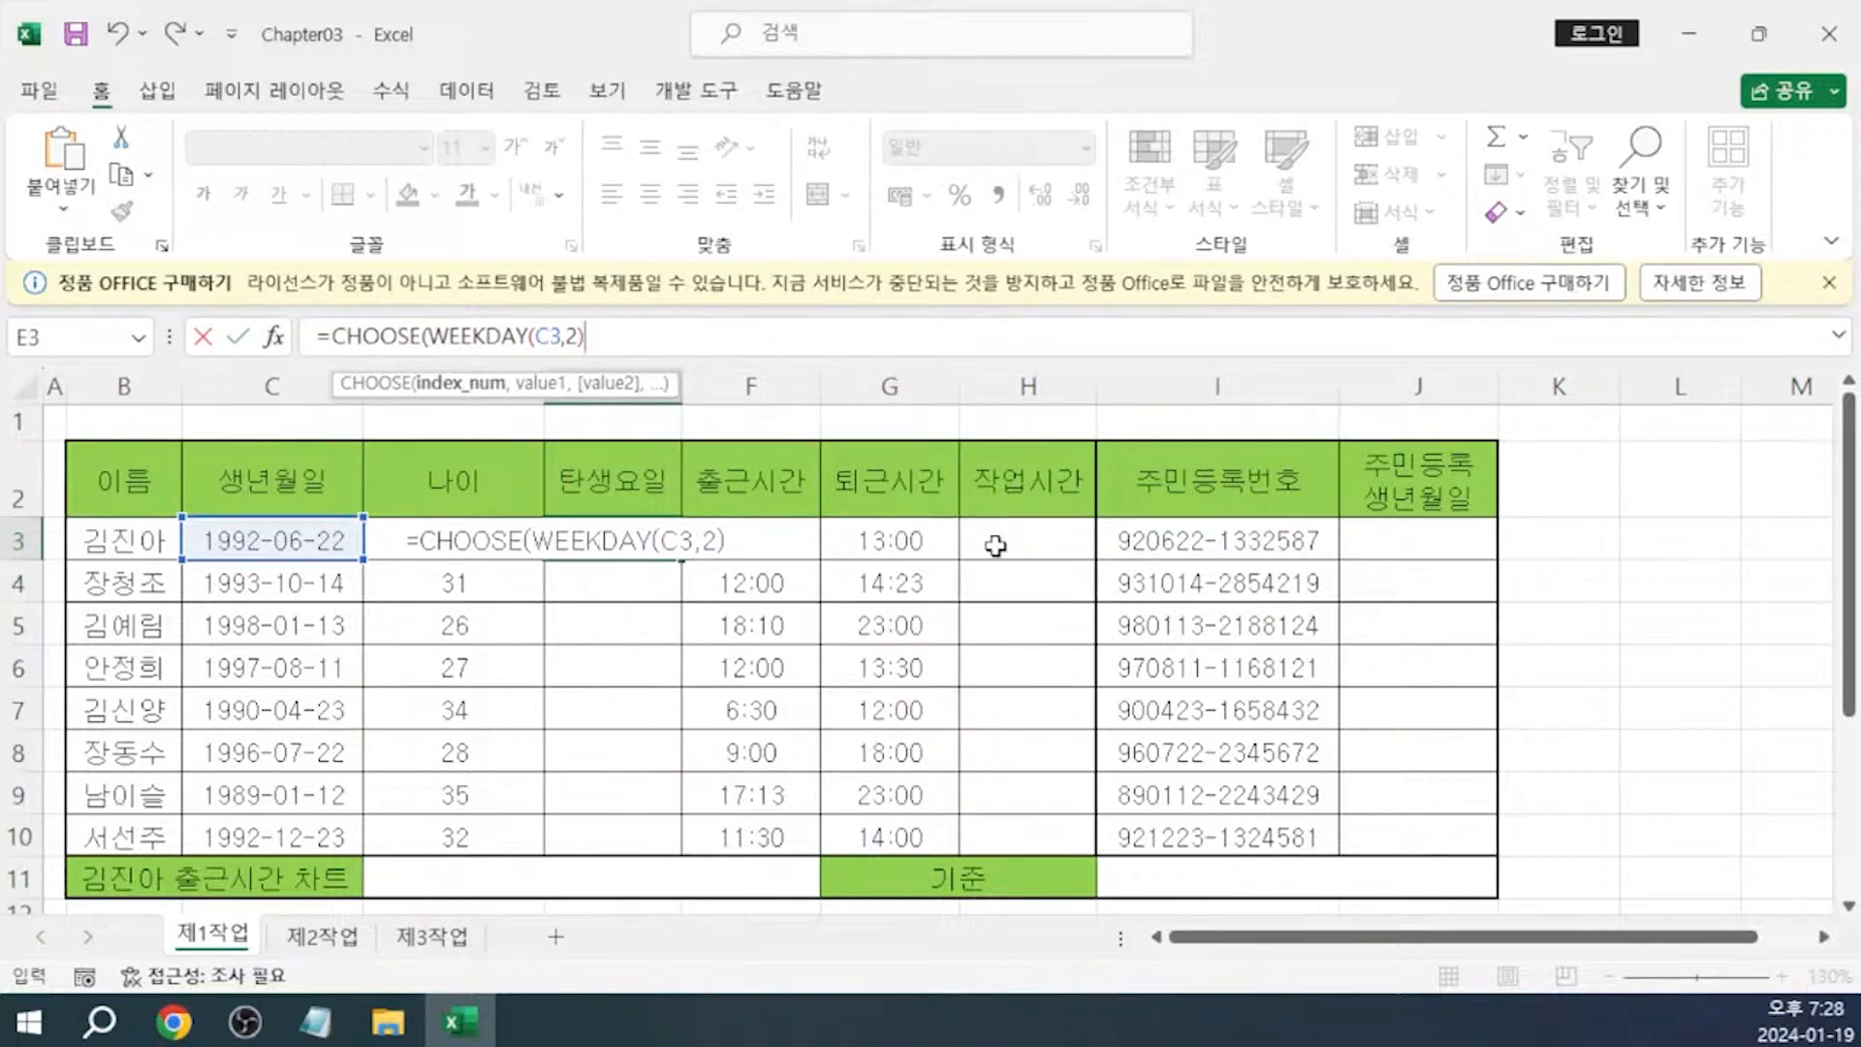
pyautogui.write(',')
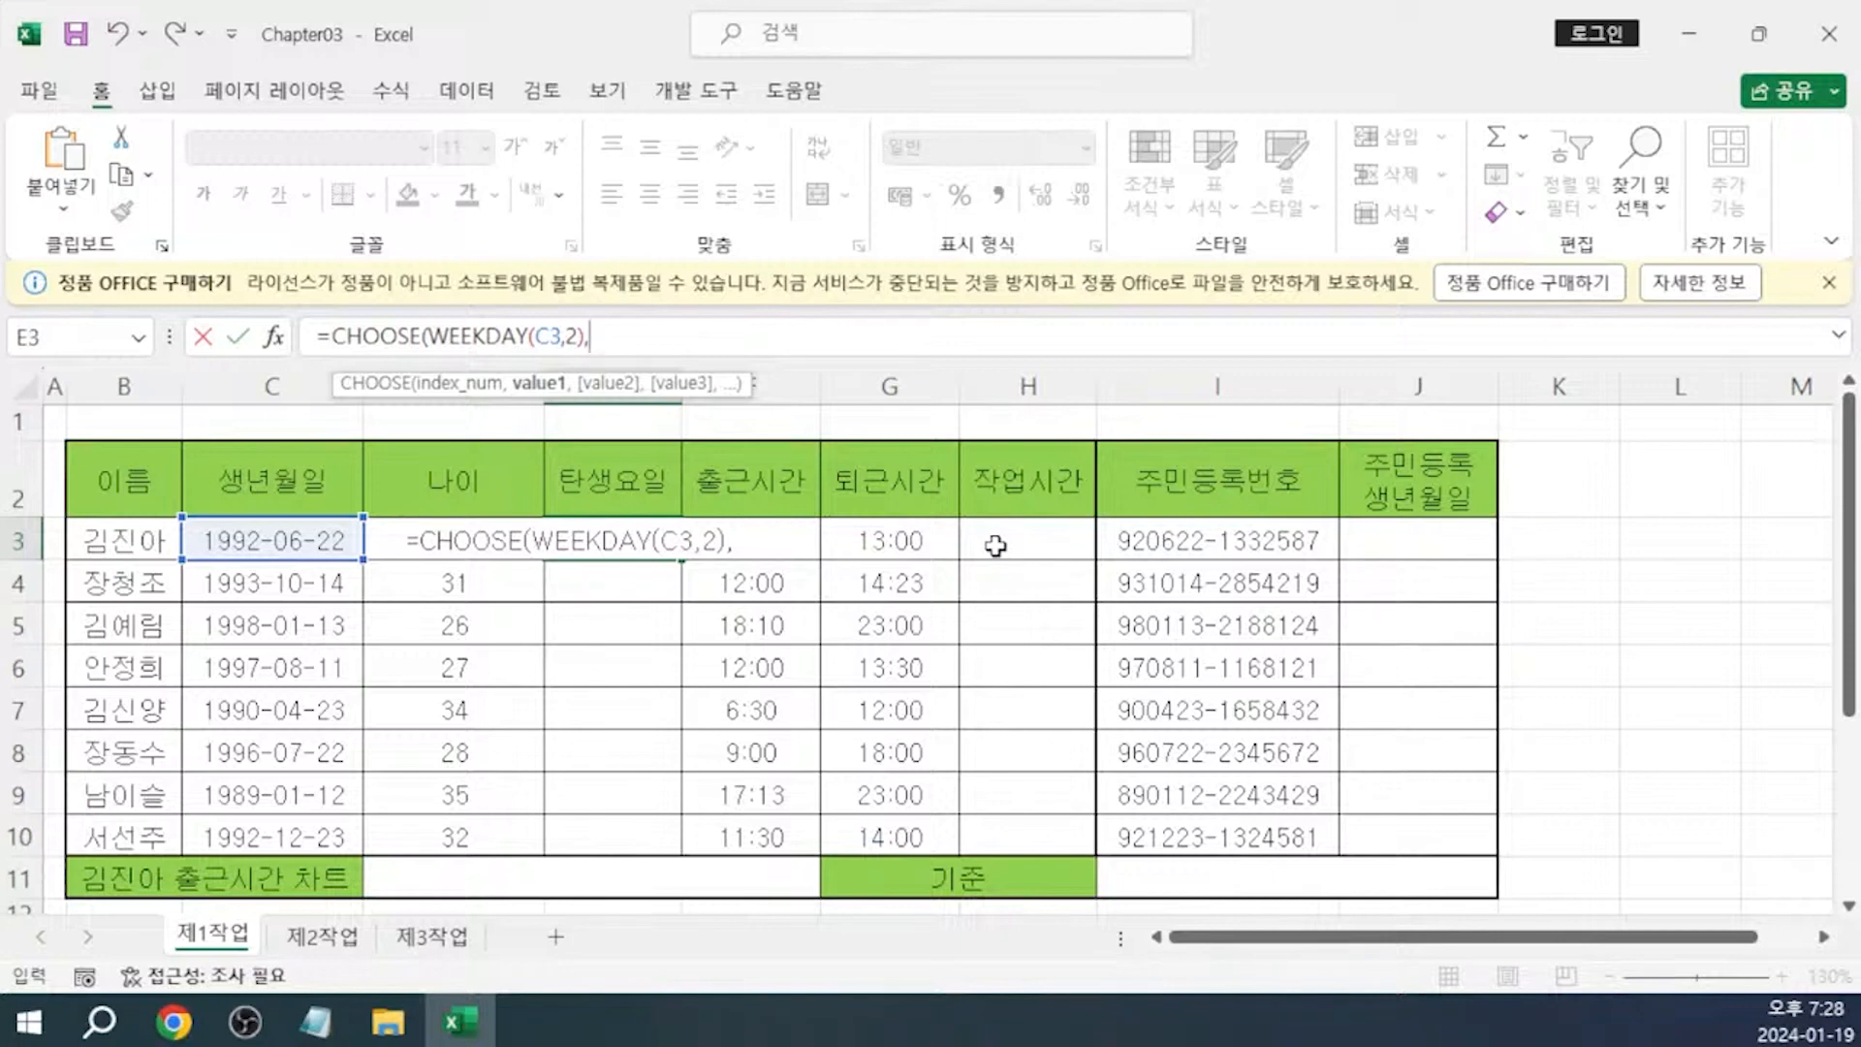
# Complete the CHOOSE arguments with the quoted weekdays "월요일","화요일","수요일","목요일","금요일","토요일","일요일" and close the parenthesis
pyautogui.write('"월요일')
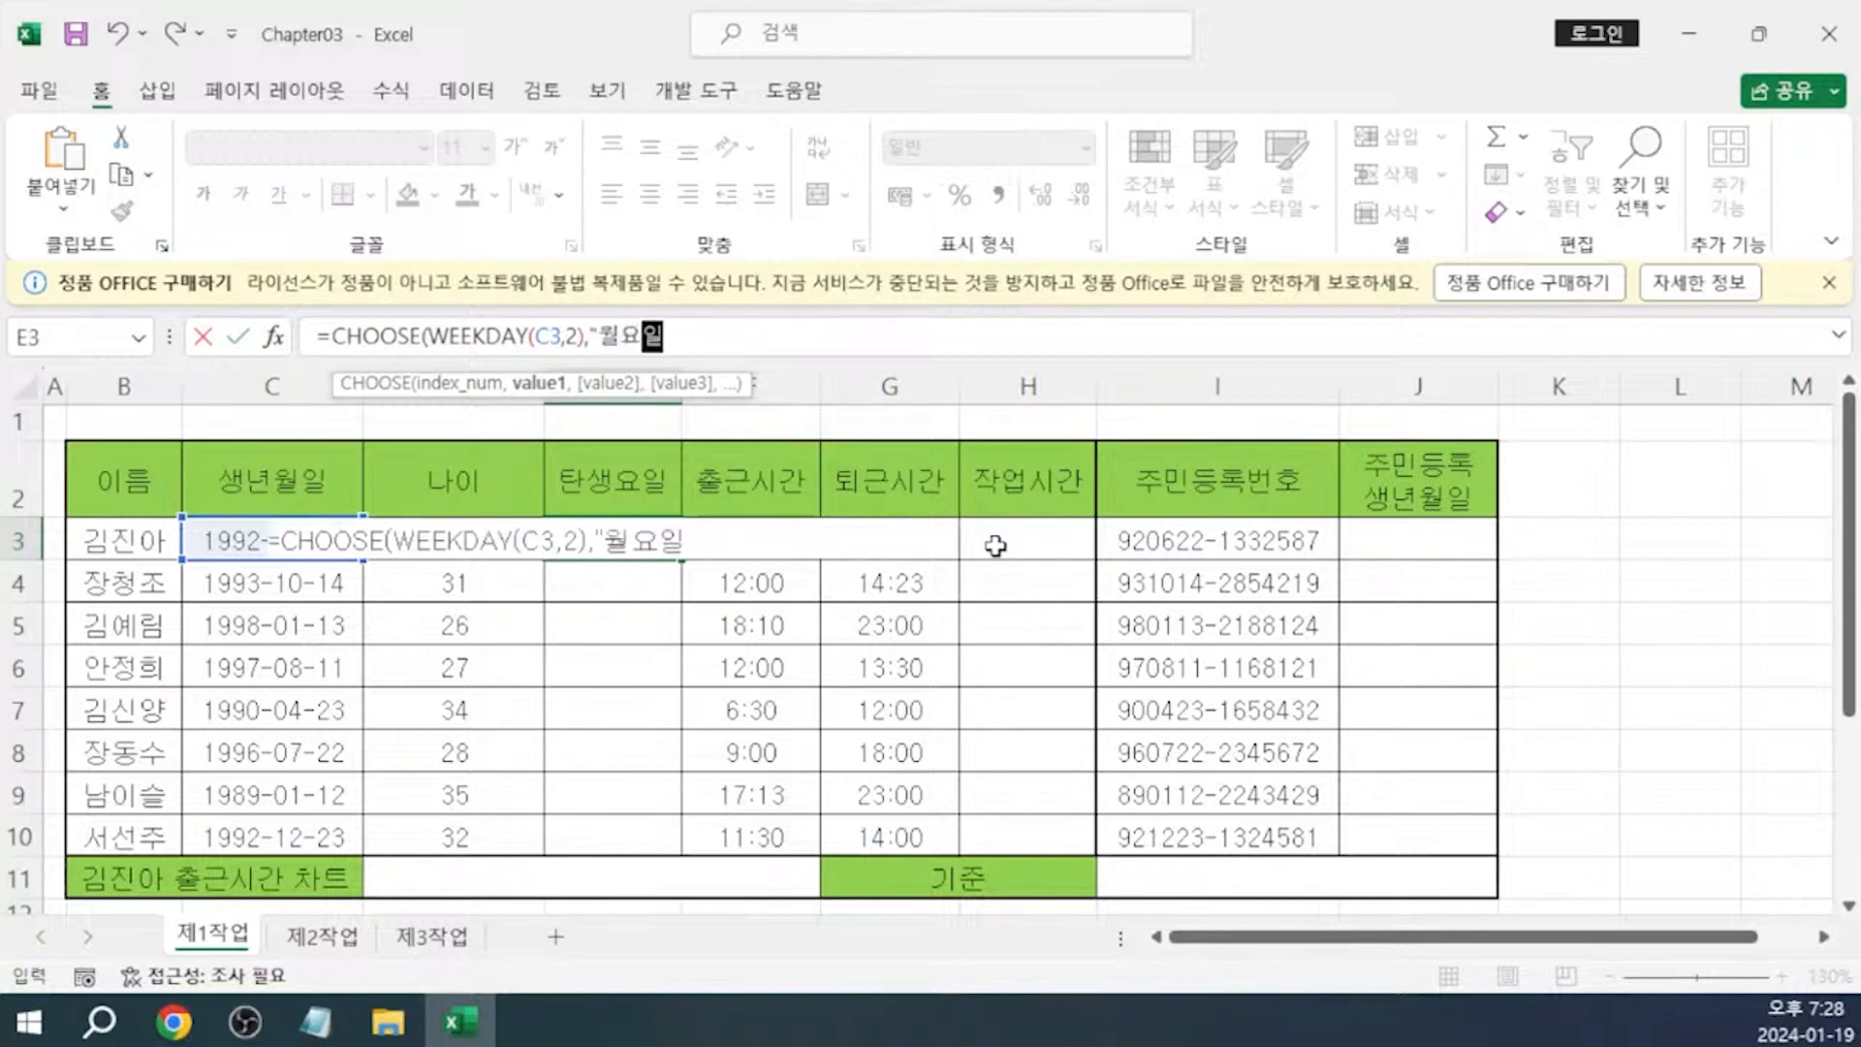
pyautogui.write('","화요')
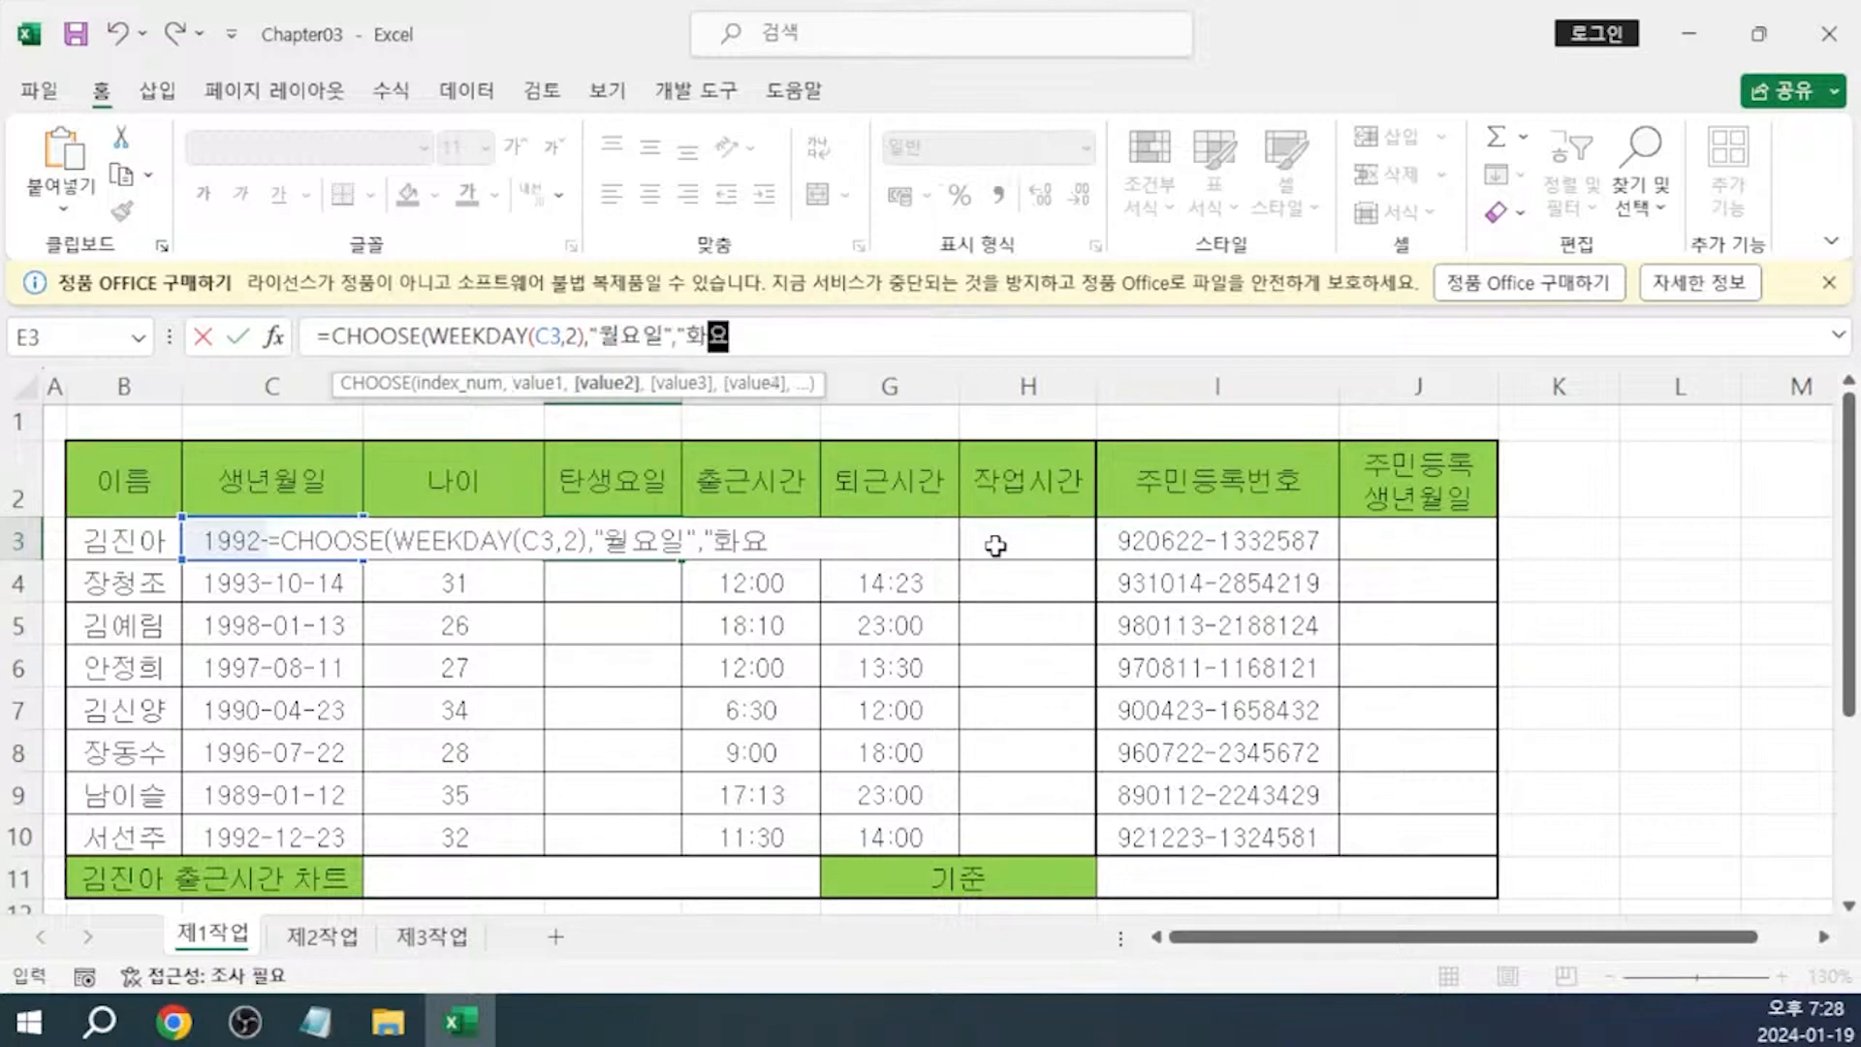
pyautogui.write('일","')
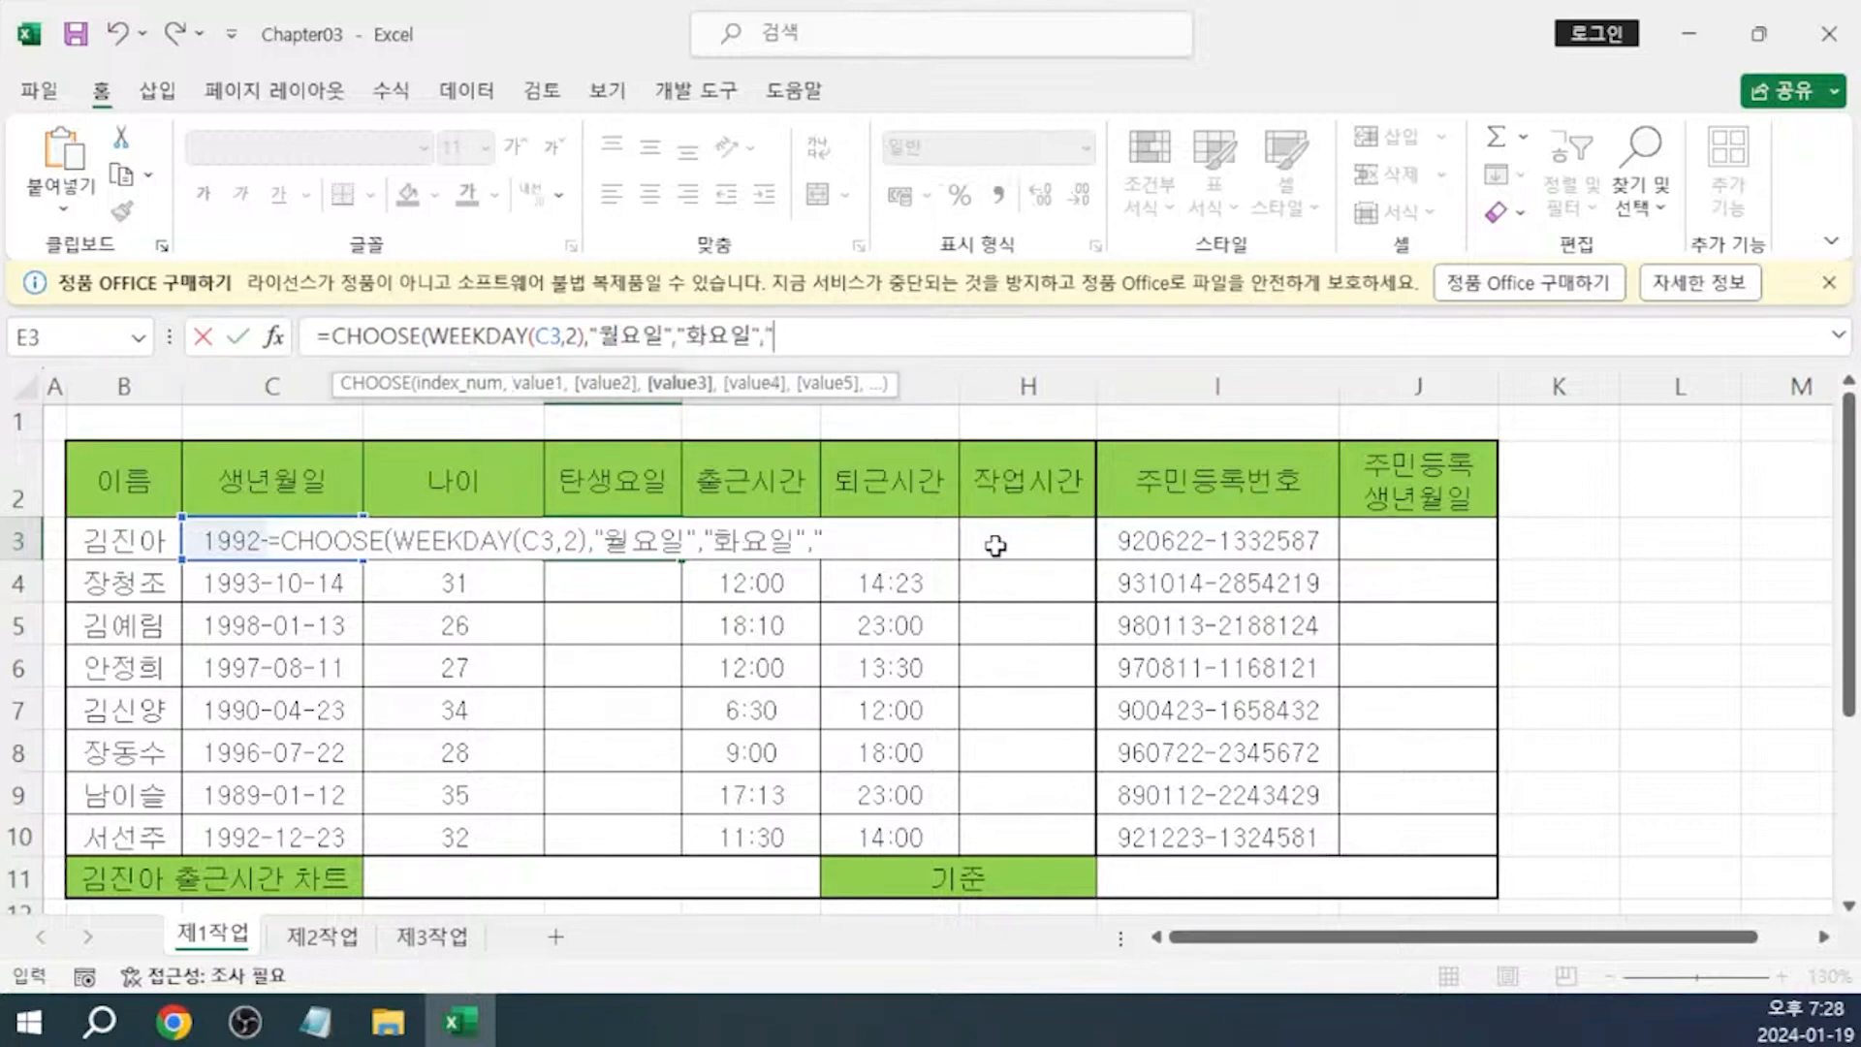
pyautogui.write('수요일",')
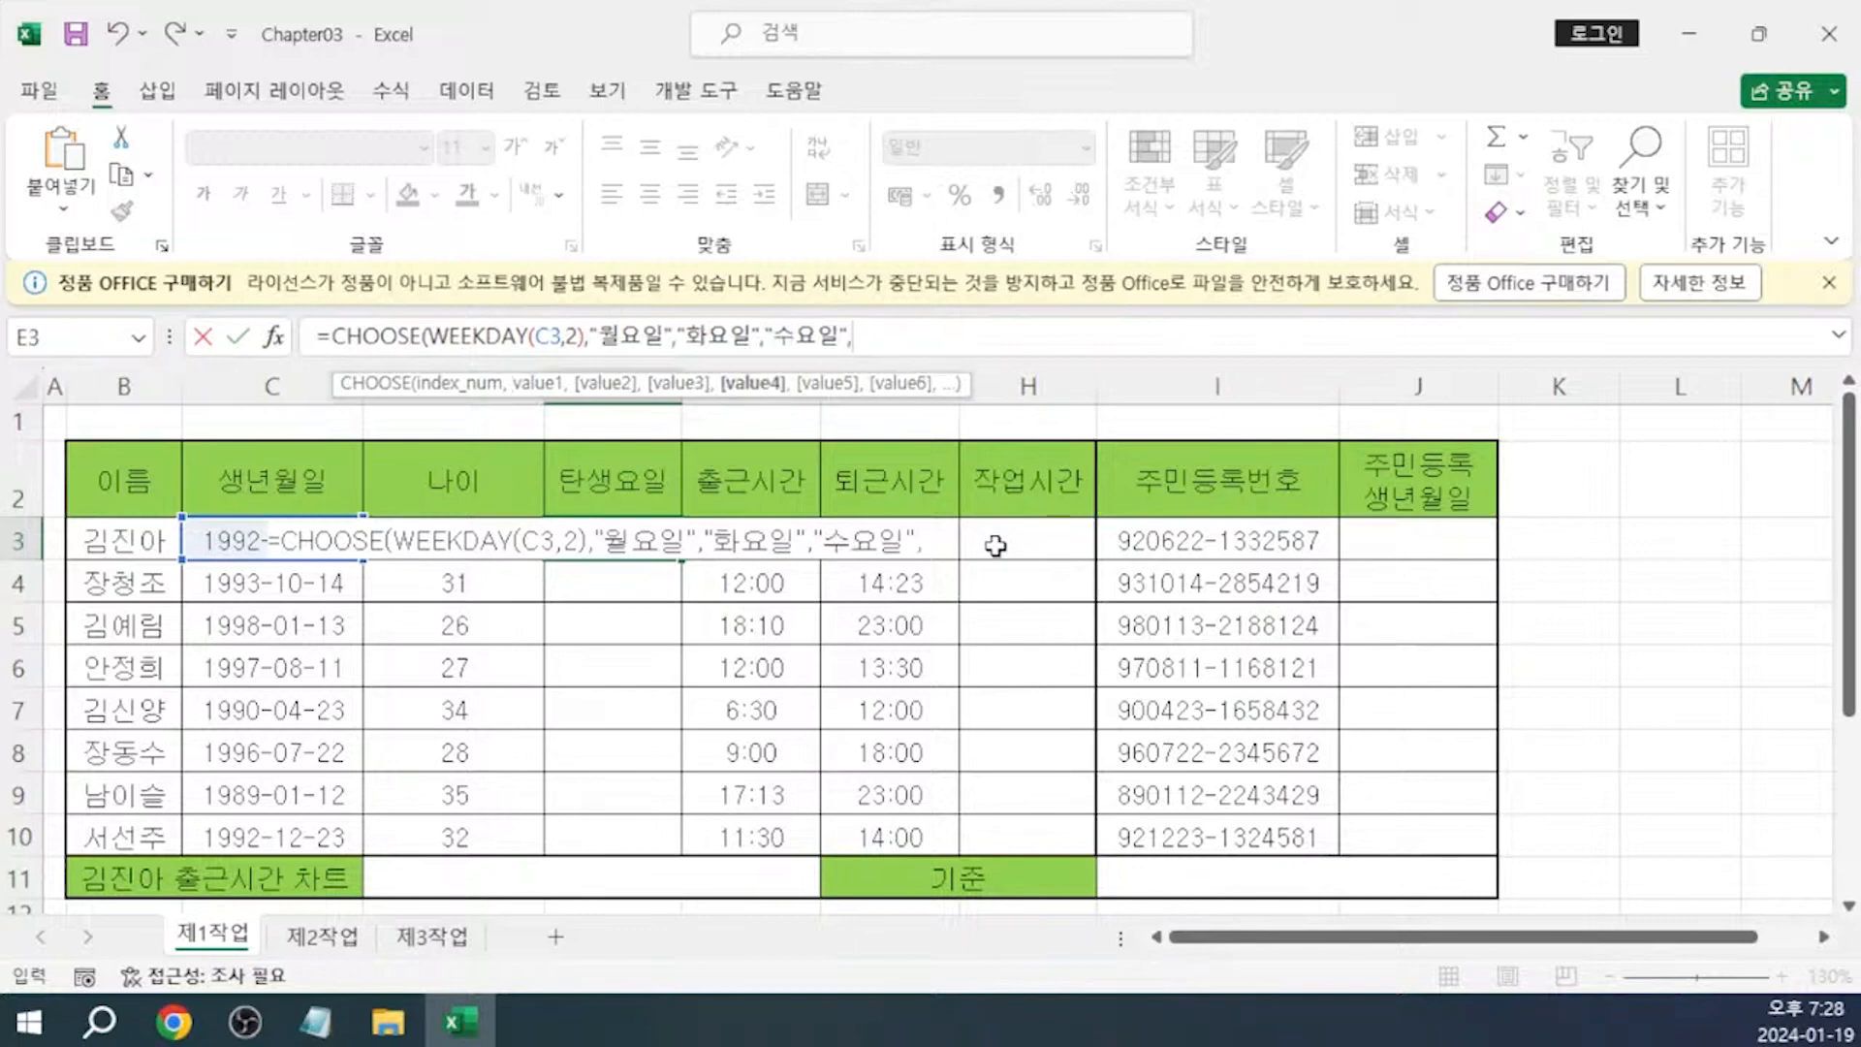
pyautogui.write('"목요일"')
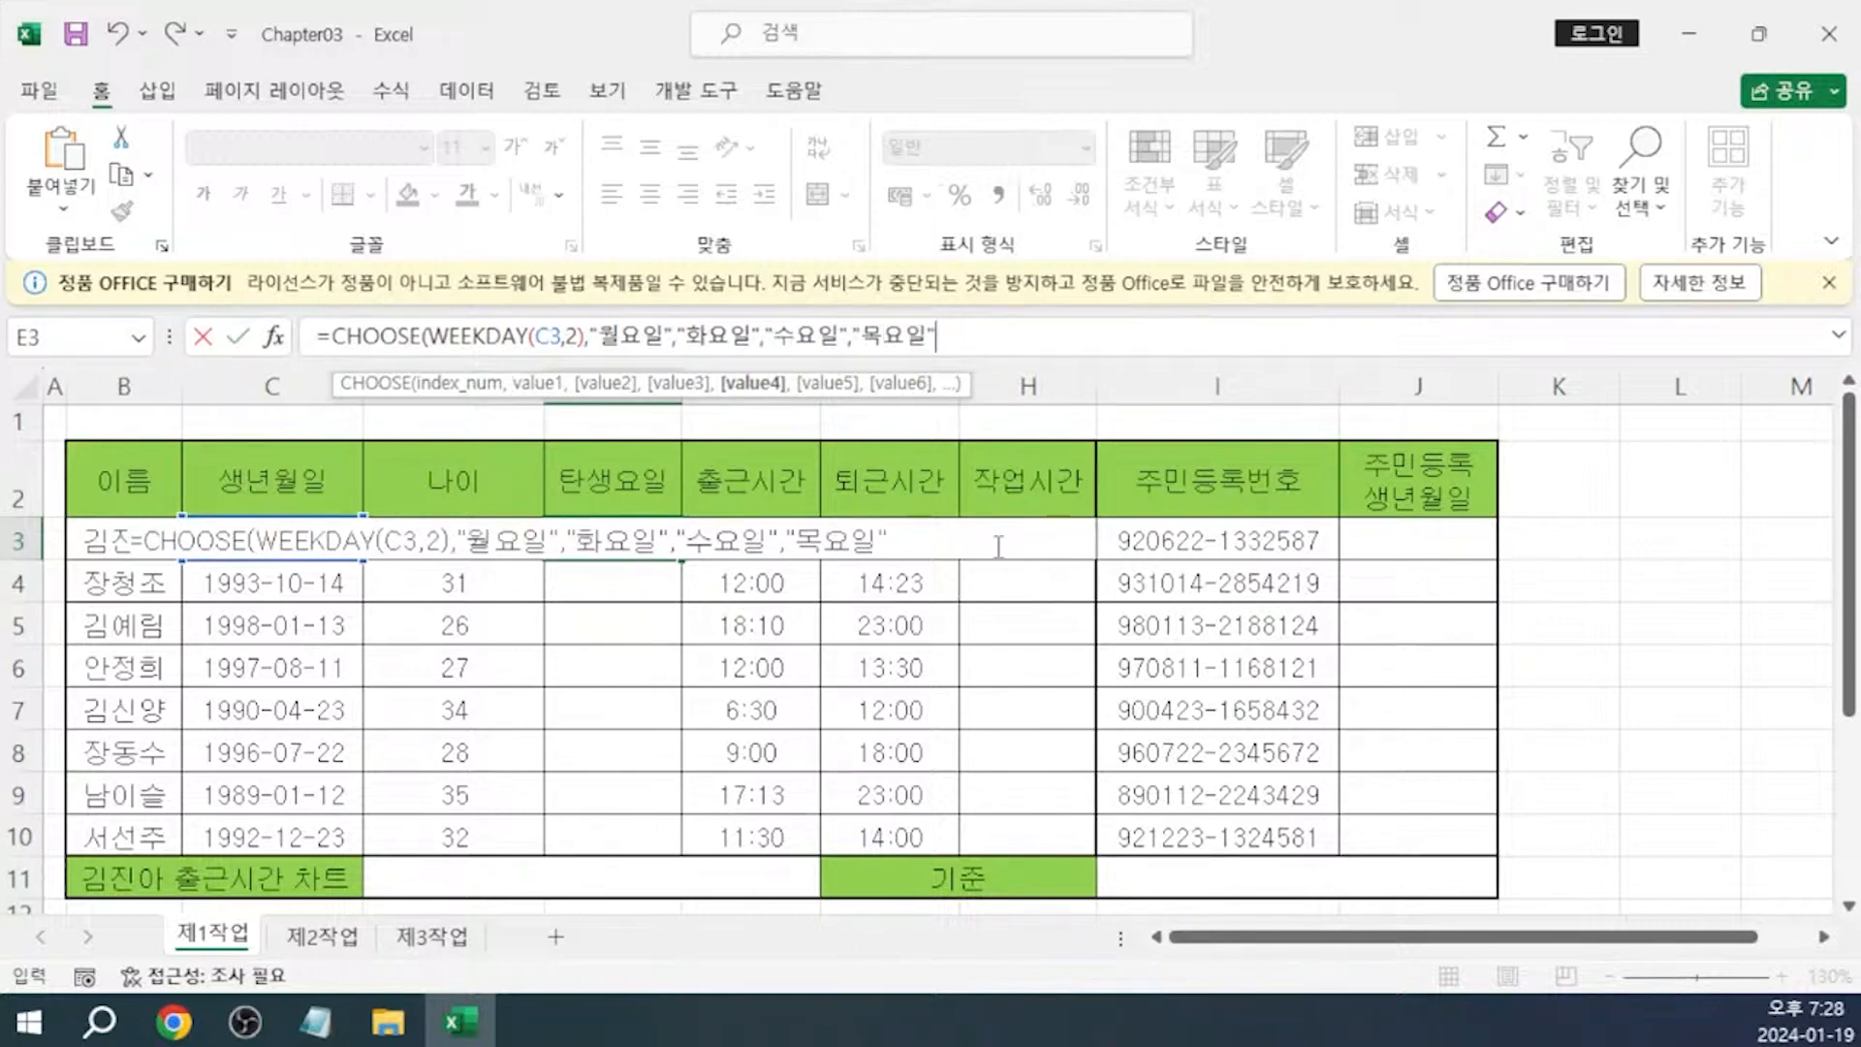
pyautogui.write(',"금요일","')
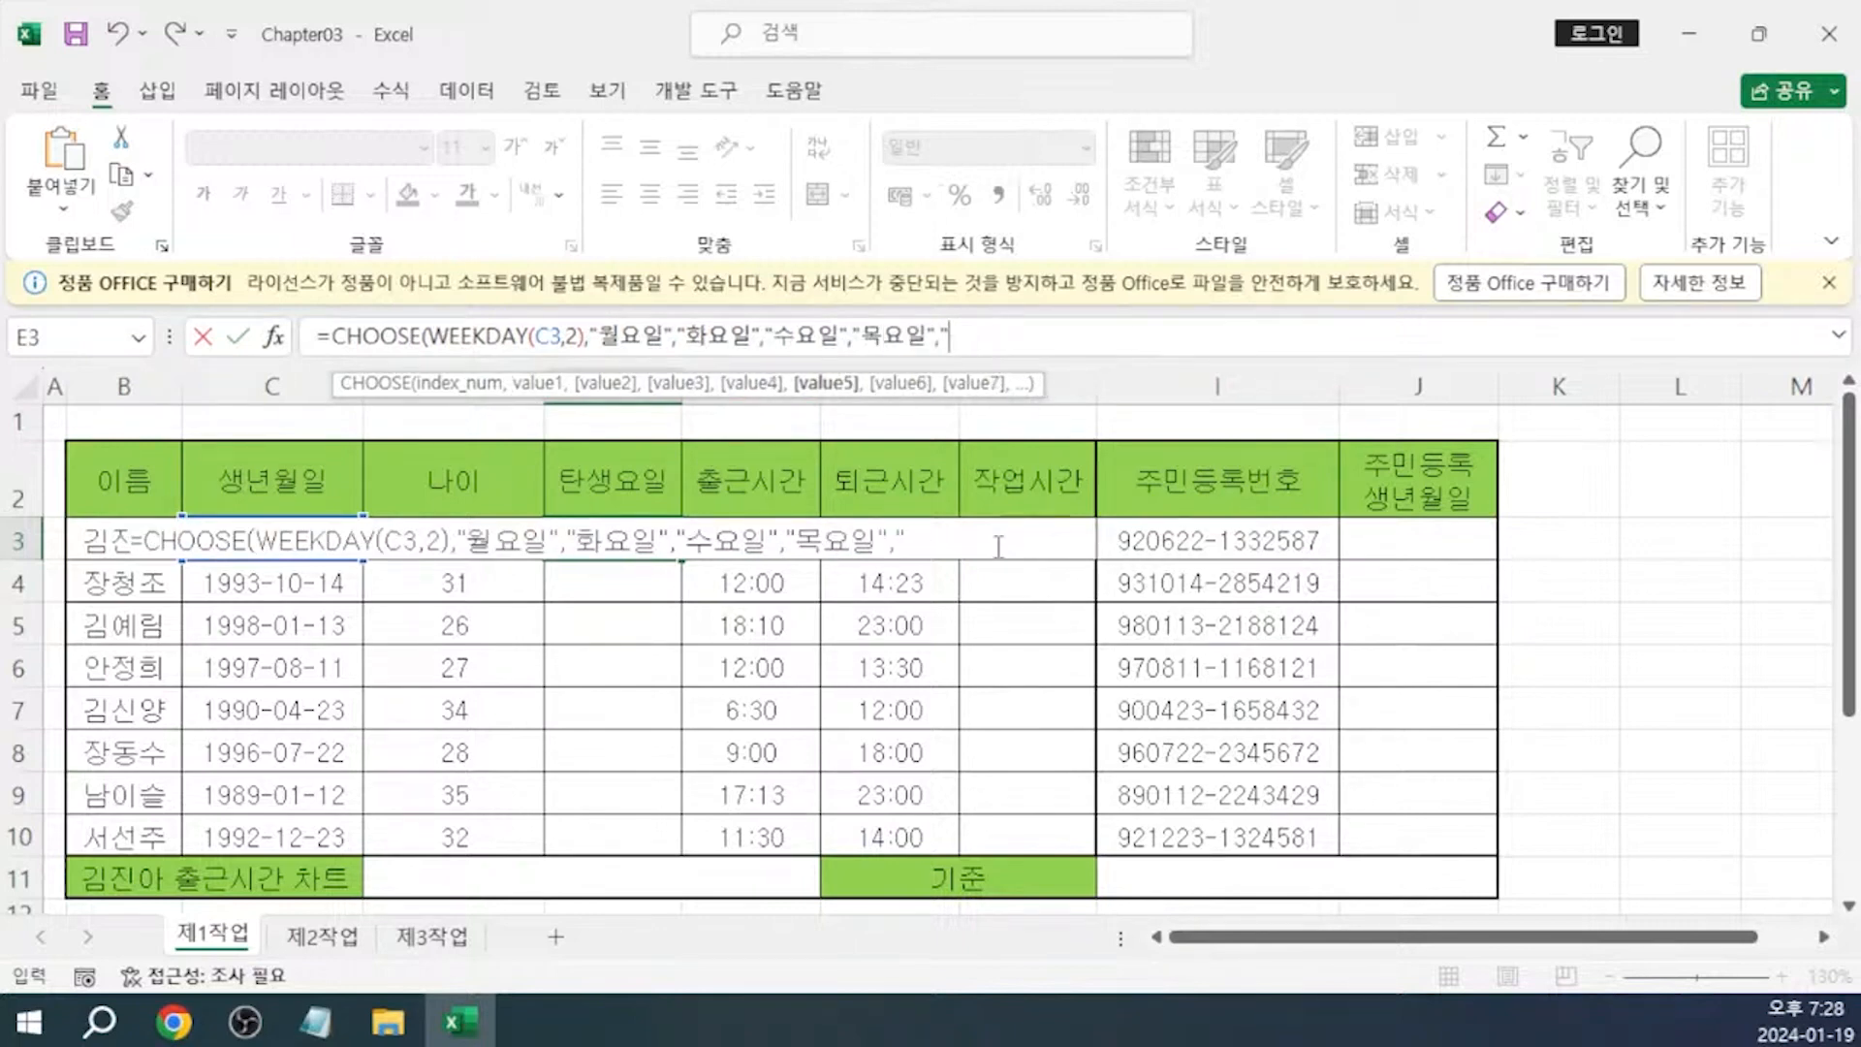
pyautogui.write('토요')
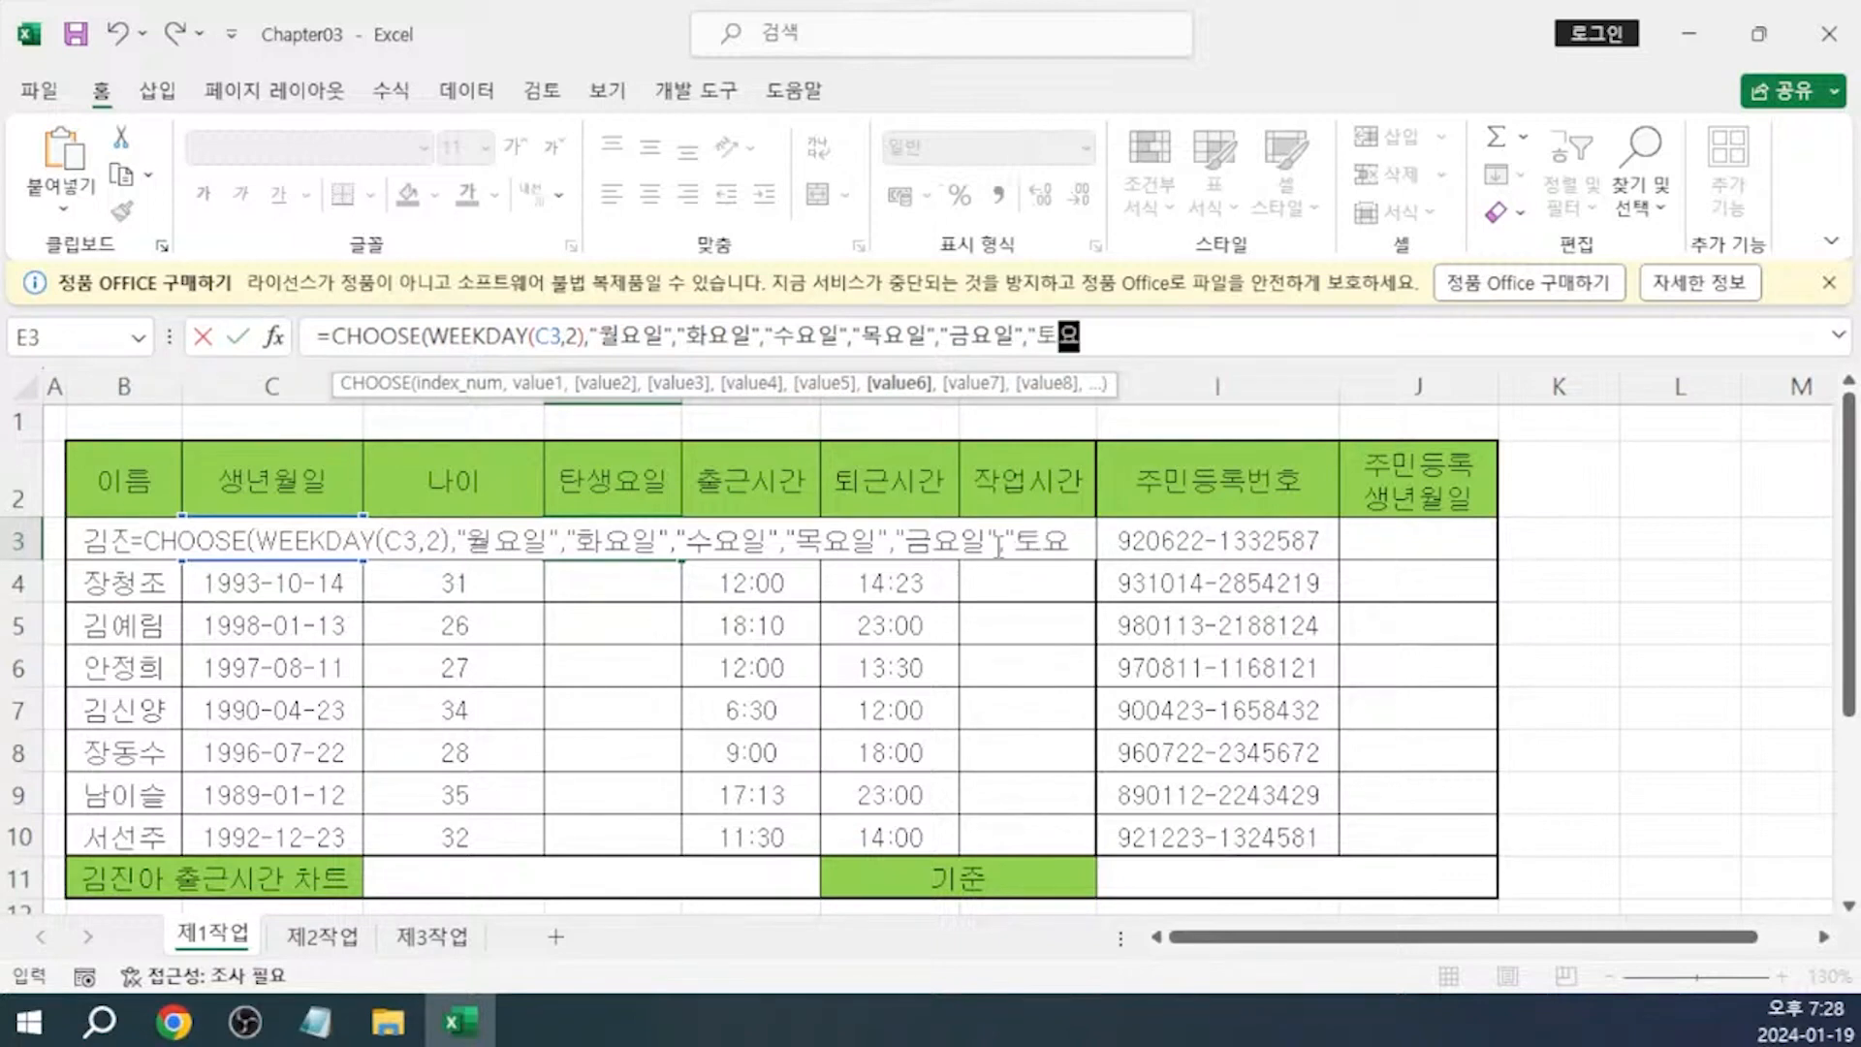
pyautogui.write('일","일요일")')
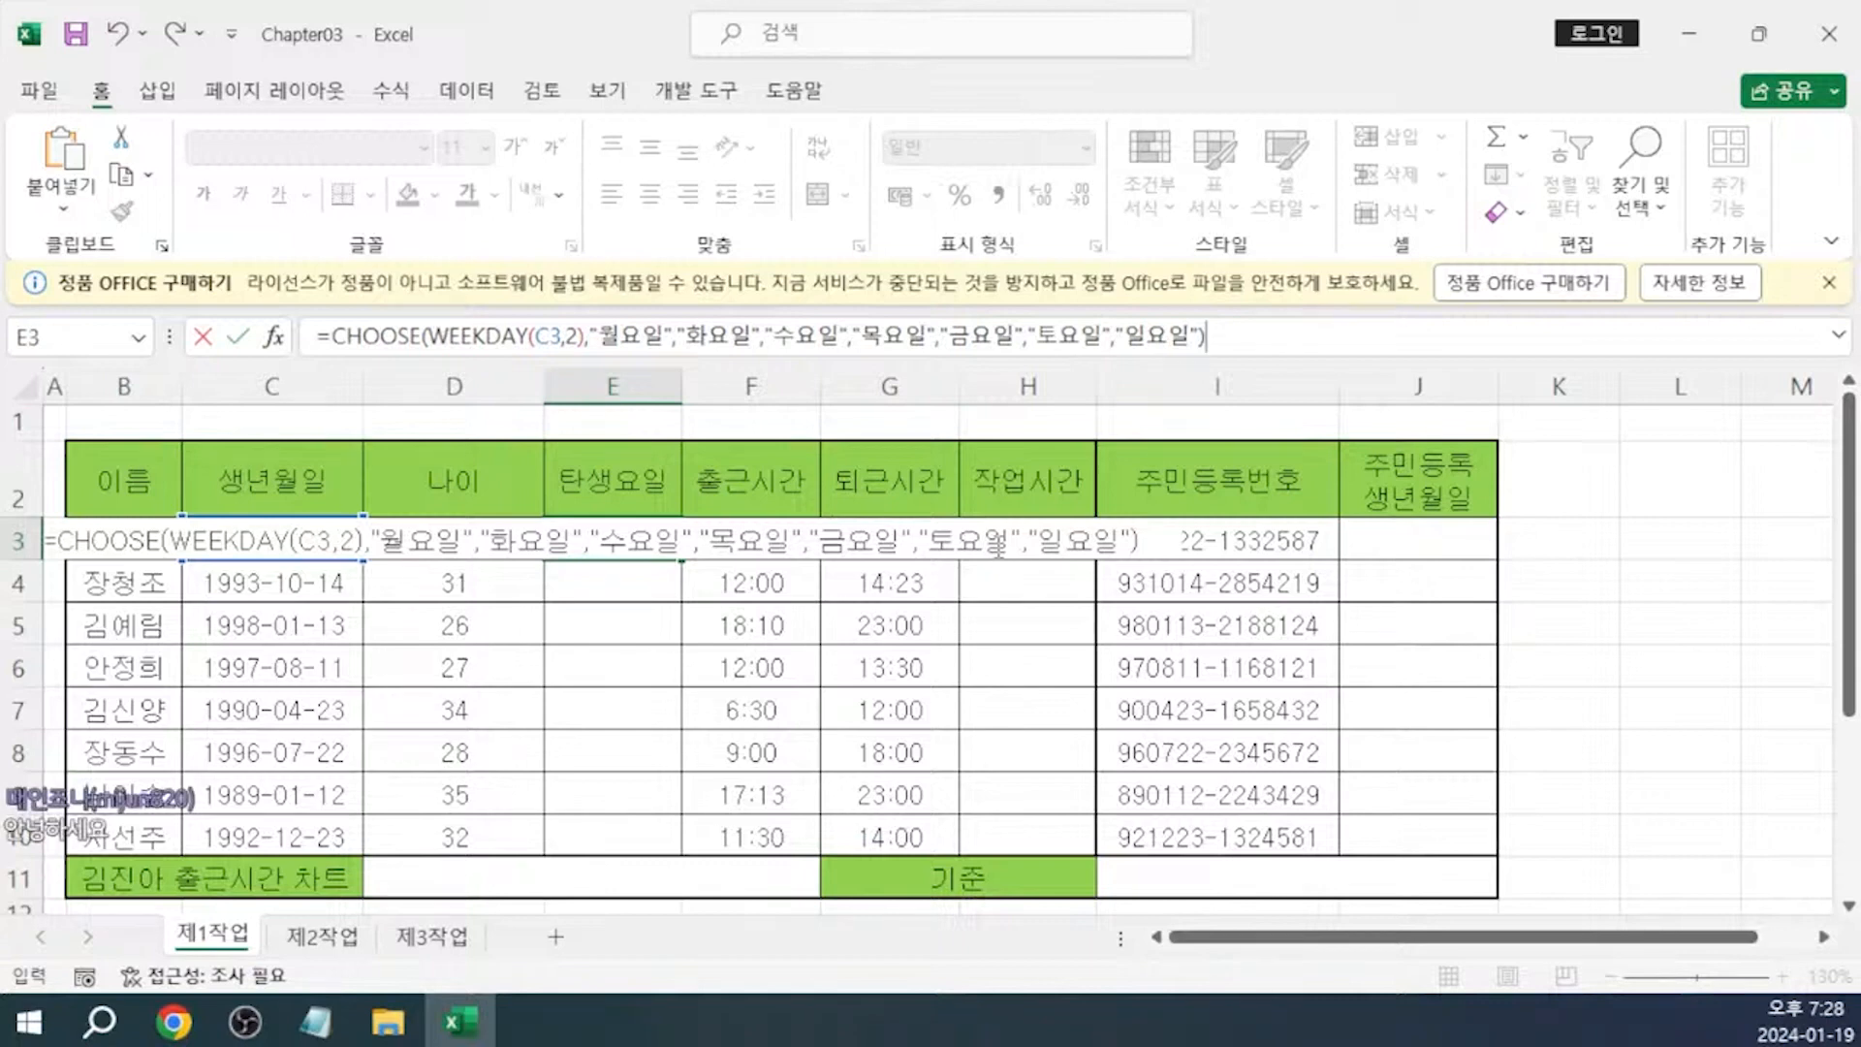
# Copy the whole formula text, commit it in E3, and fill it down the 탄생요일 column through E10
pyautogui.moveTo(1233, 337); pyautogui.dragTo(37, 389)
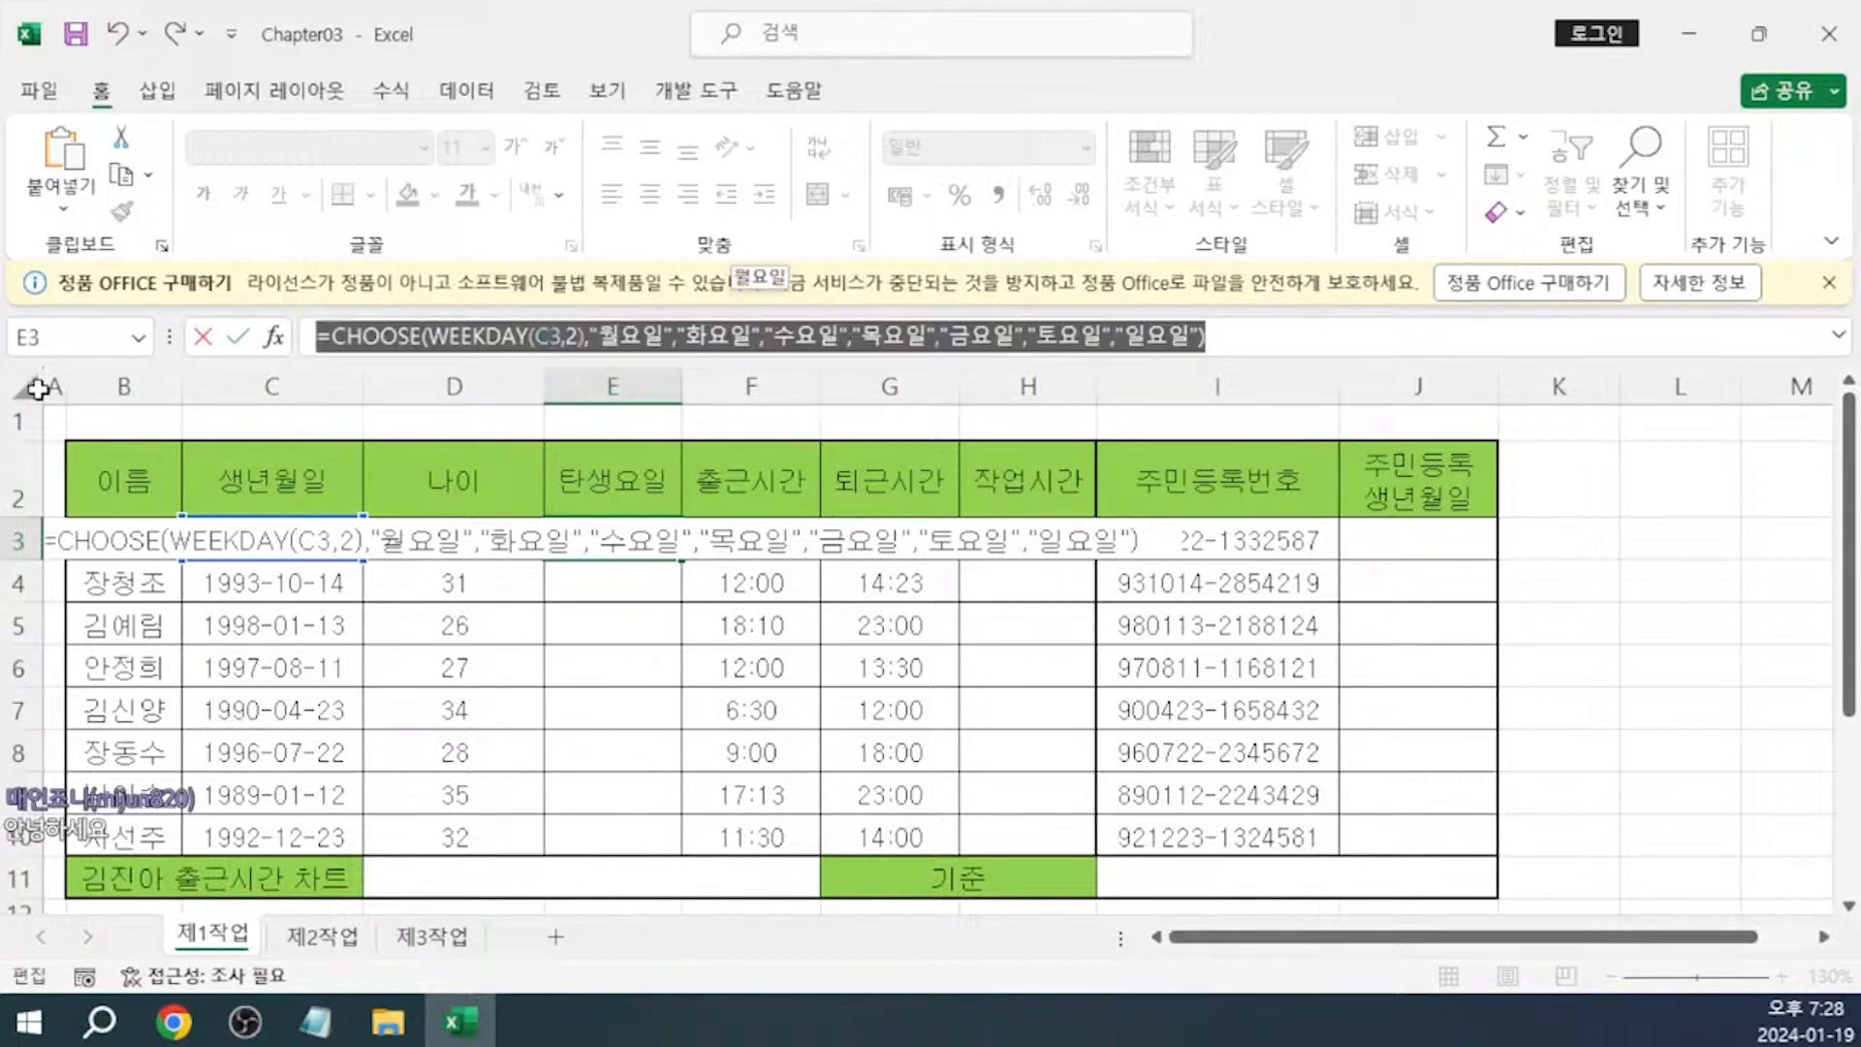
pyautogui.press('Return')
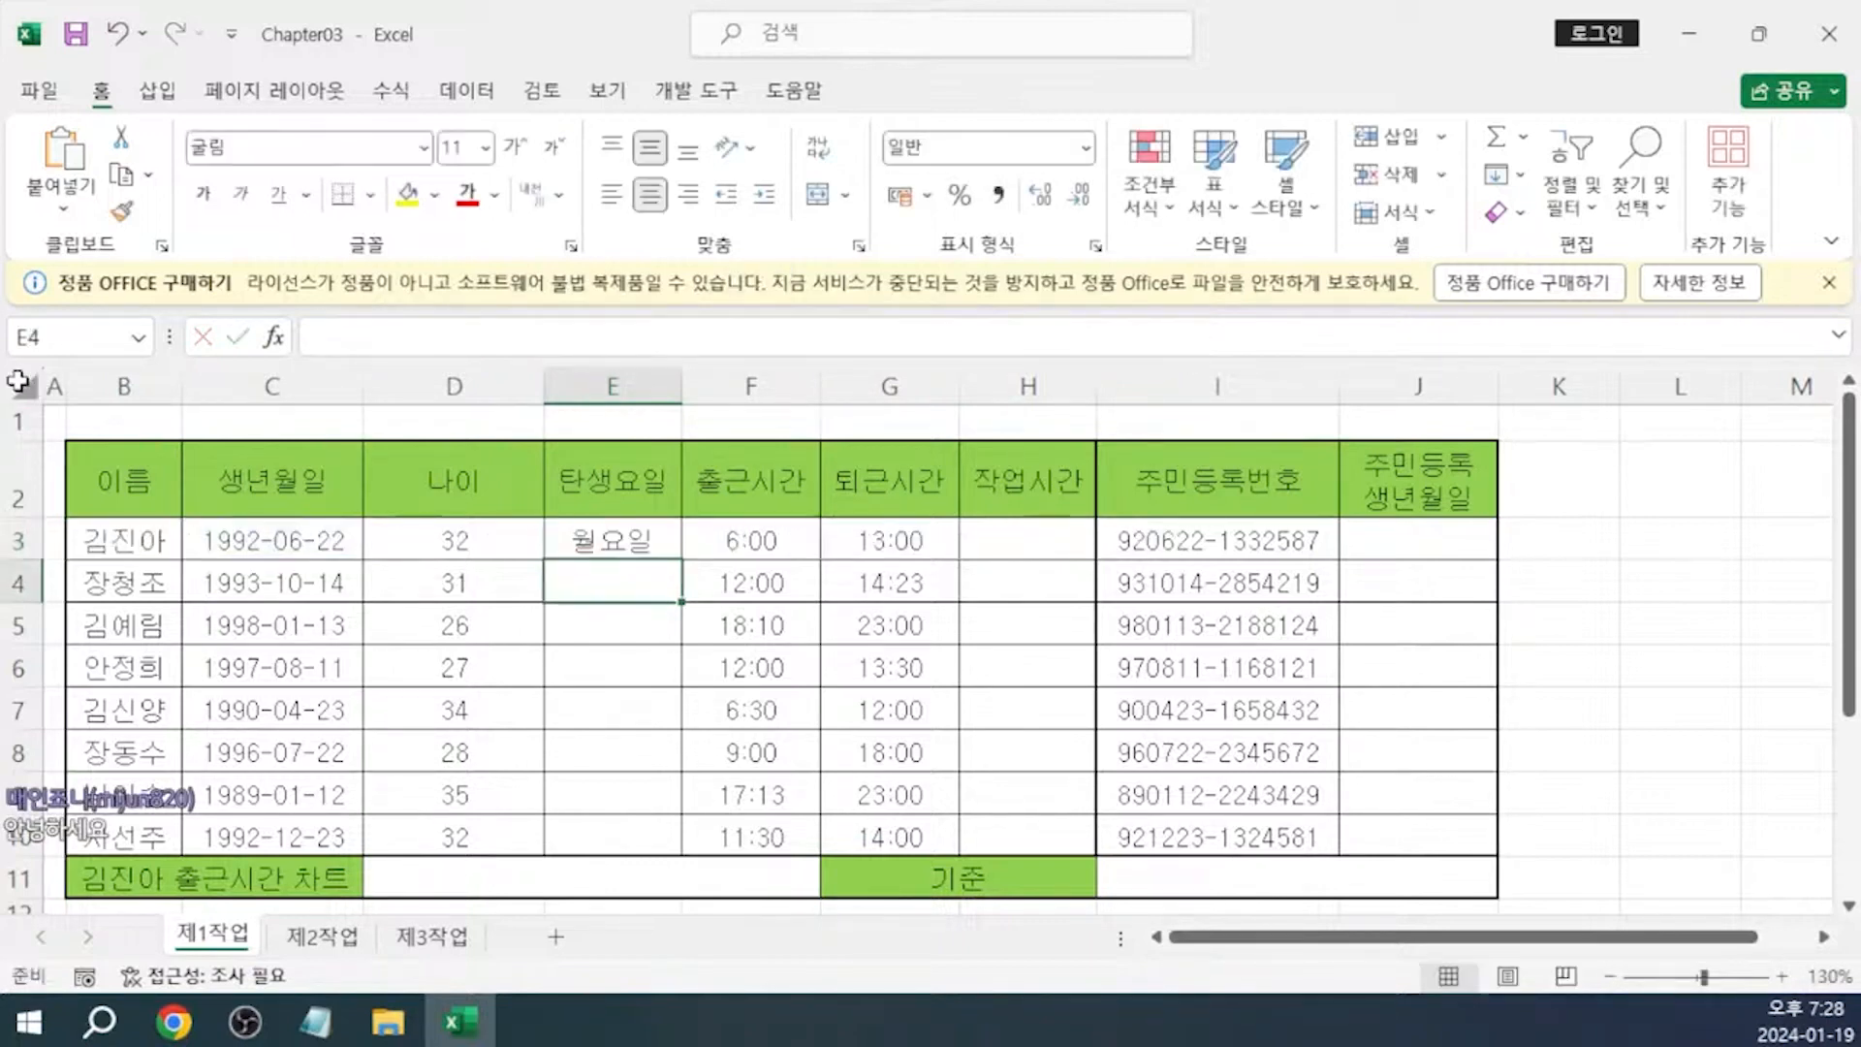
pyautogui.moveTo(612, 539); pyautogui.dragTo(613, 836)
pyautogui.hotkey('ctrl', 'd')
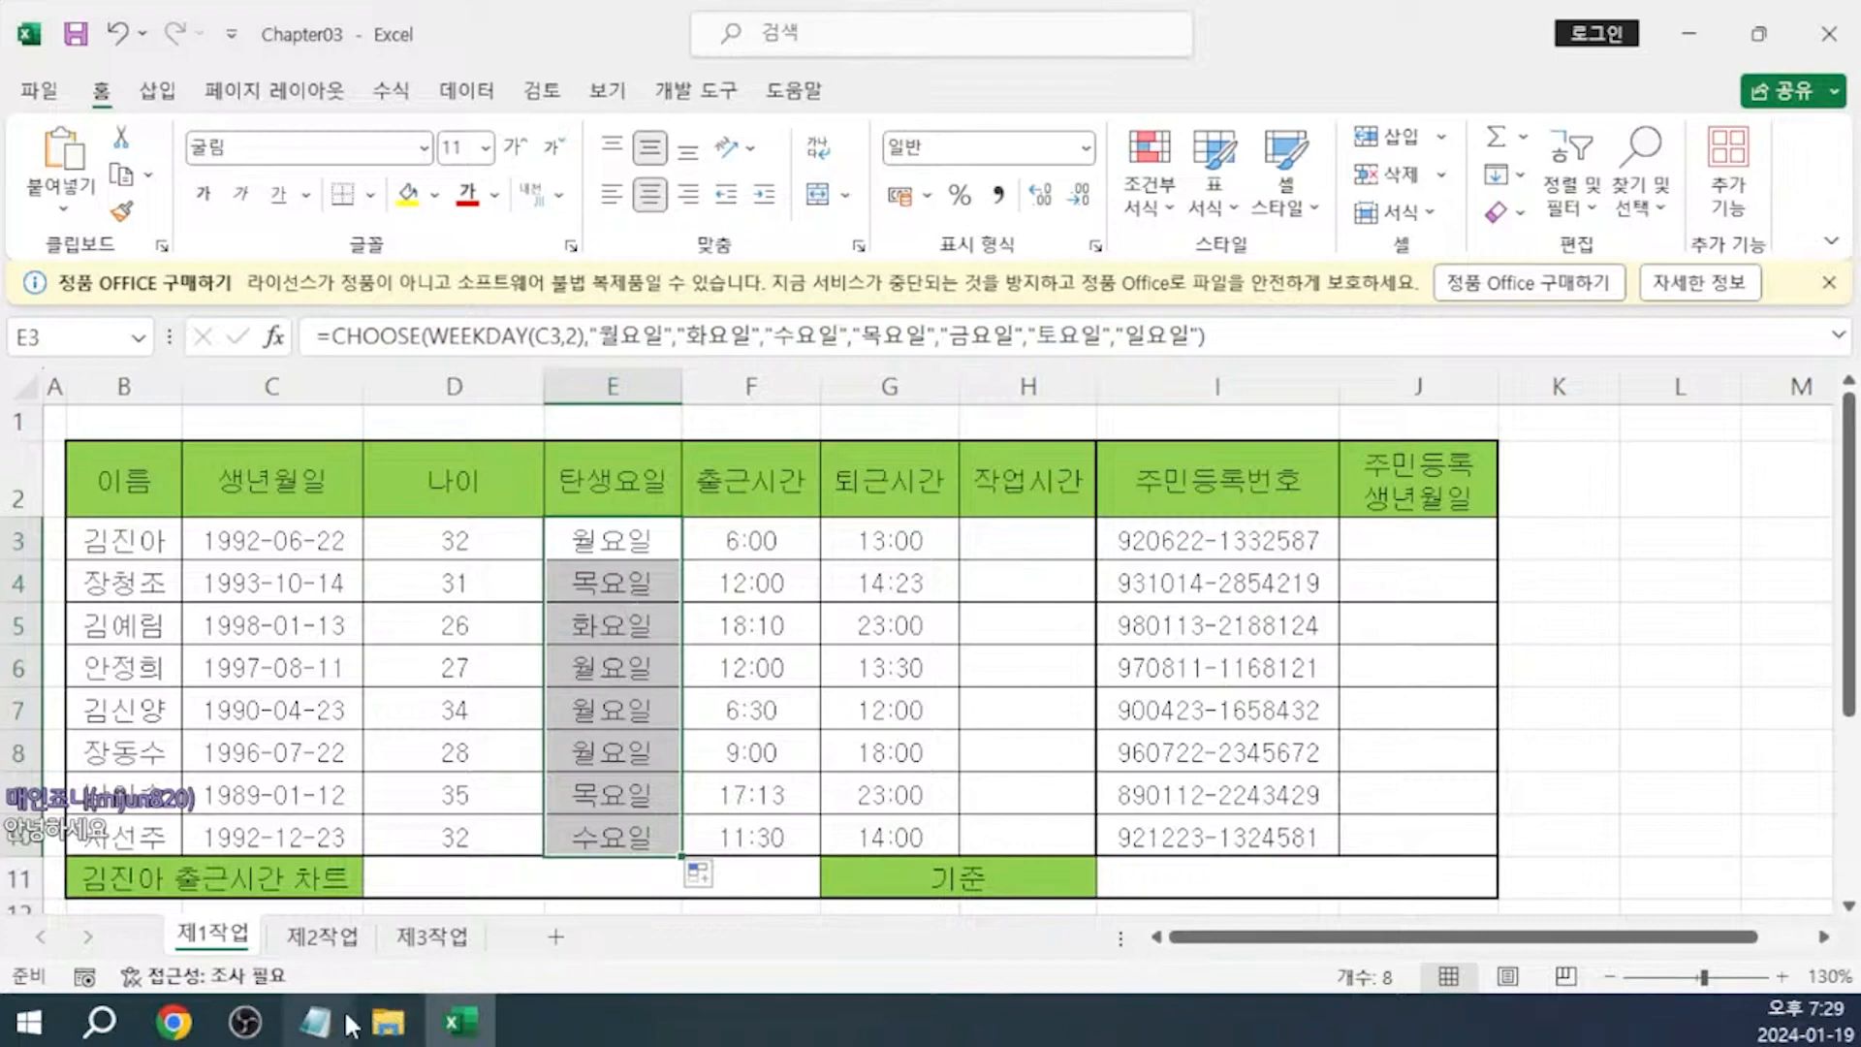
# In the Notepad notes, add "정답 : " with the copied CHOOSE formula below (choose, weekday), breaking the line before ,"목요일"
pyautogui.click(316, 1021)
pyautogui.click(1708, 588)
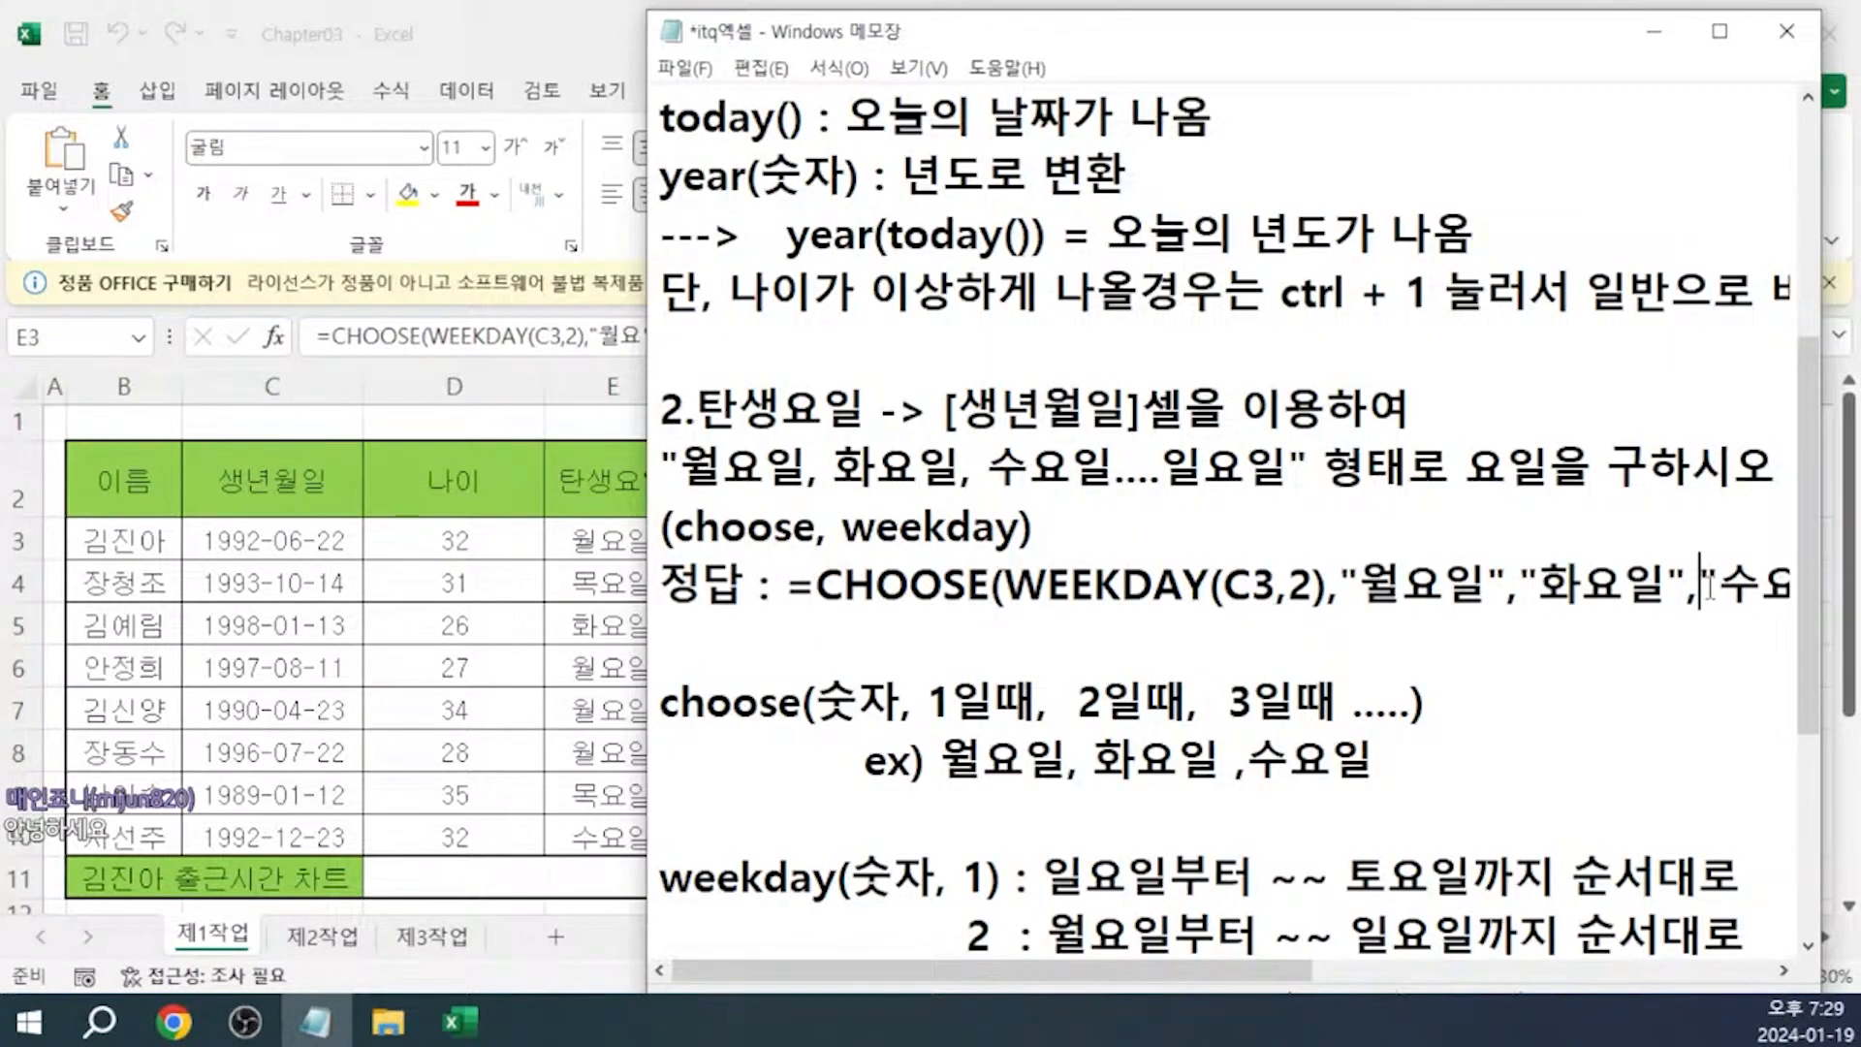
pyautogui.press('Right')
pyautogui.press('Right')
pyautogui.press('Right')
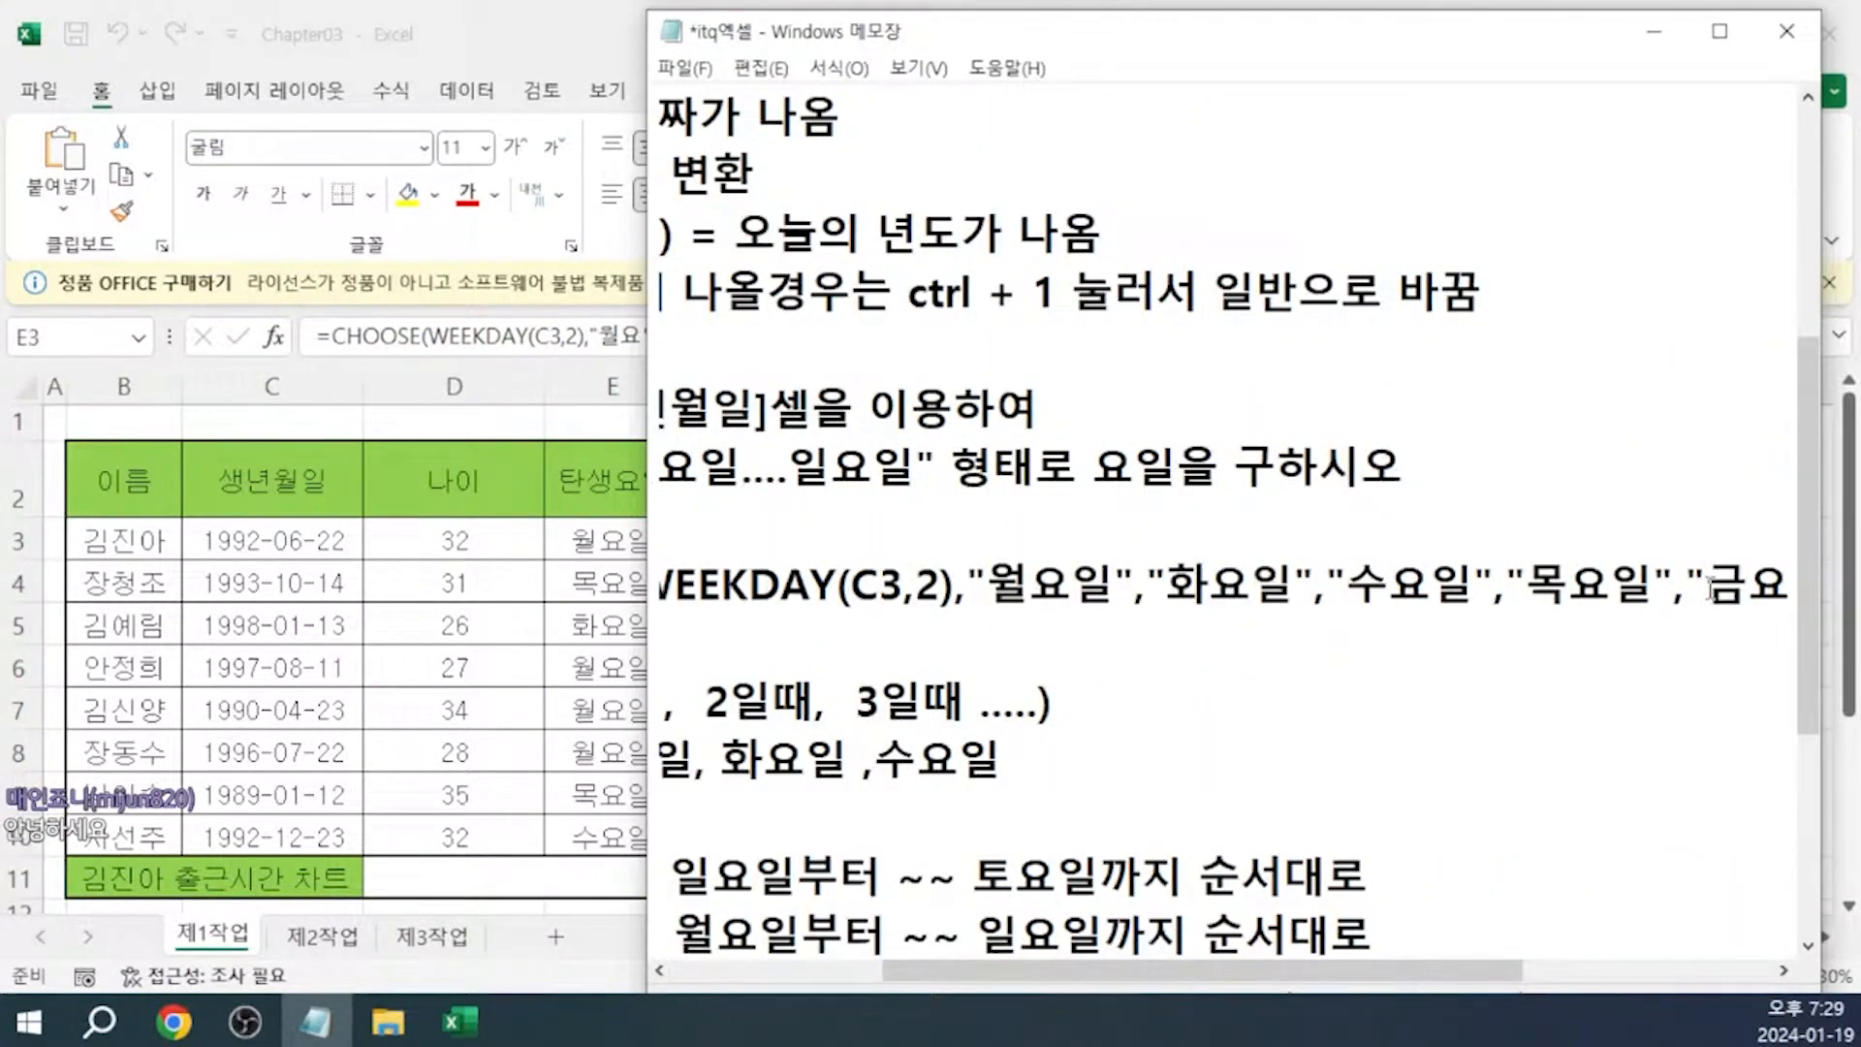
pyautogui.press('Right')
pyautogui.press('Return')
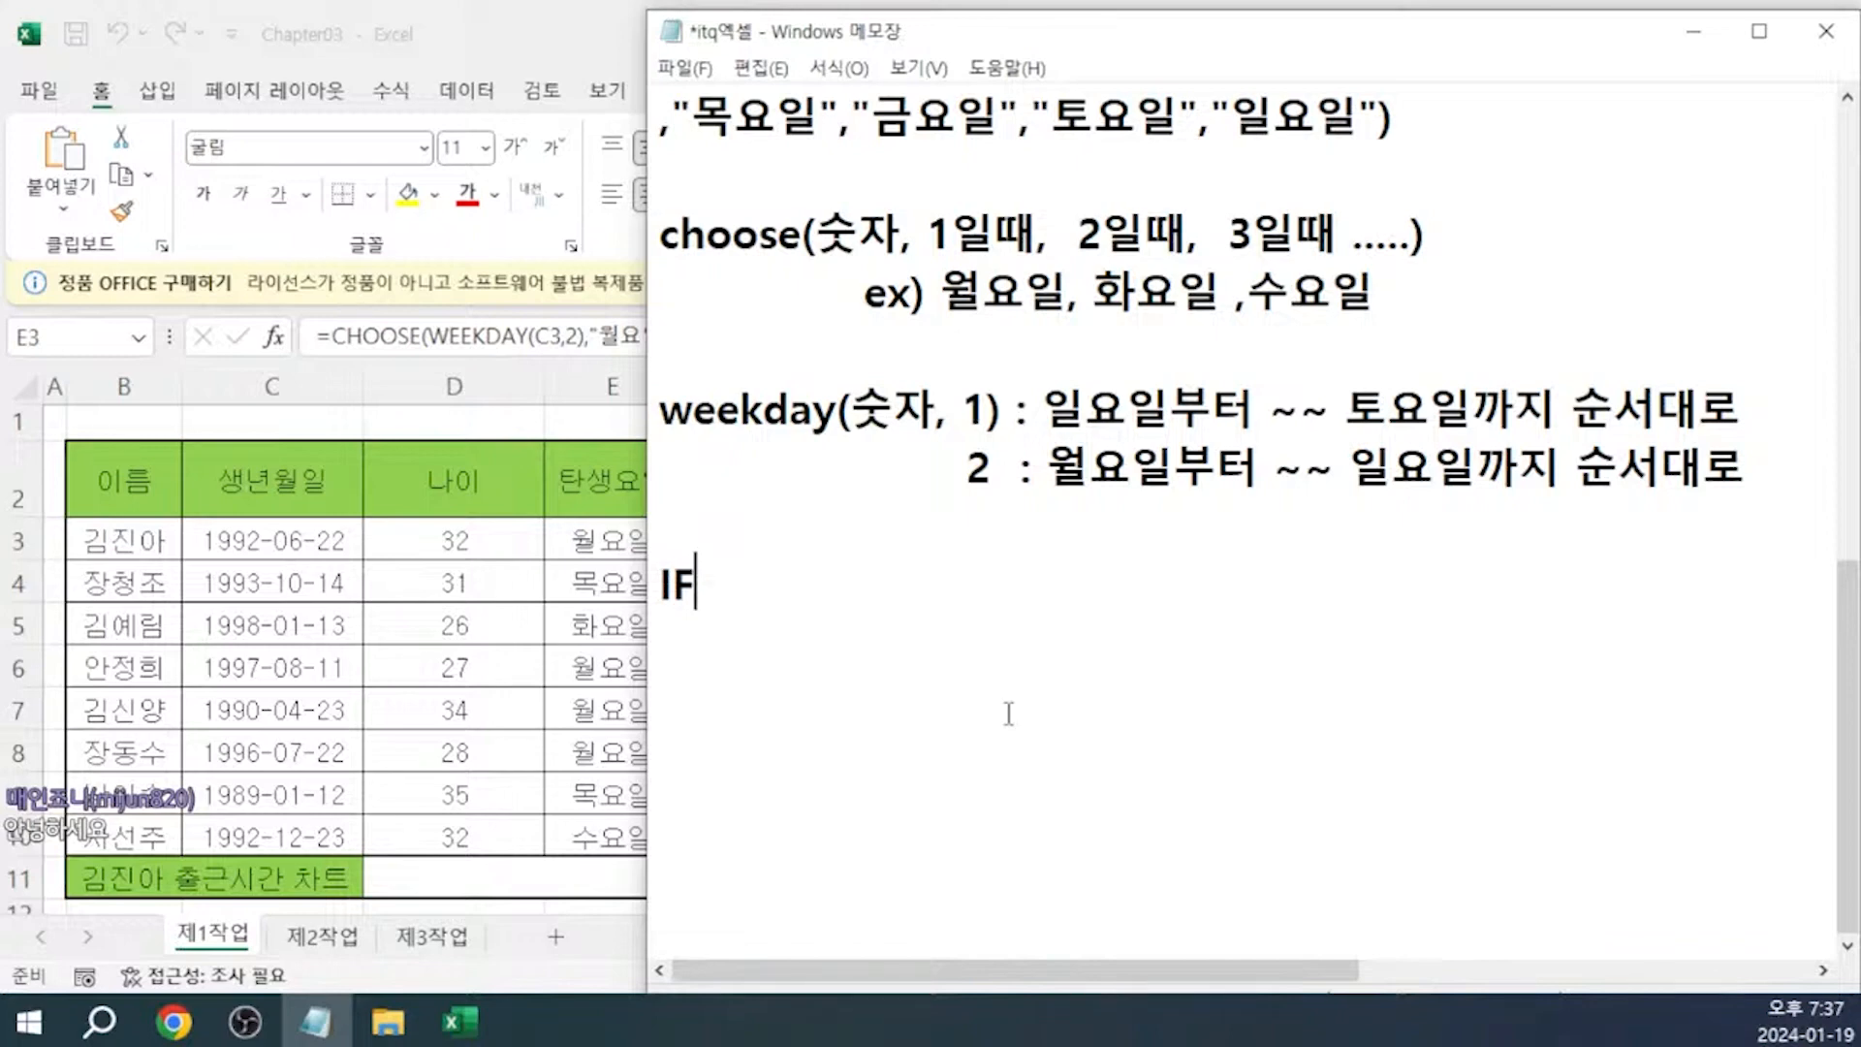
# Below the weekday notes, write the IF syntax as "IF(조건 , 참, 거짓)"
pyautogui.write('(조건')
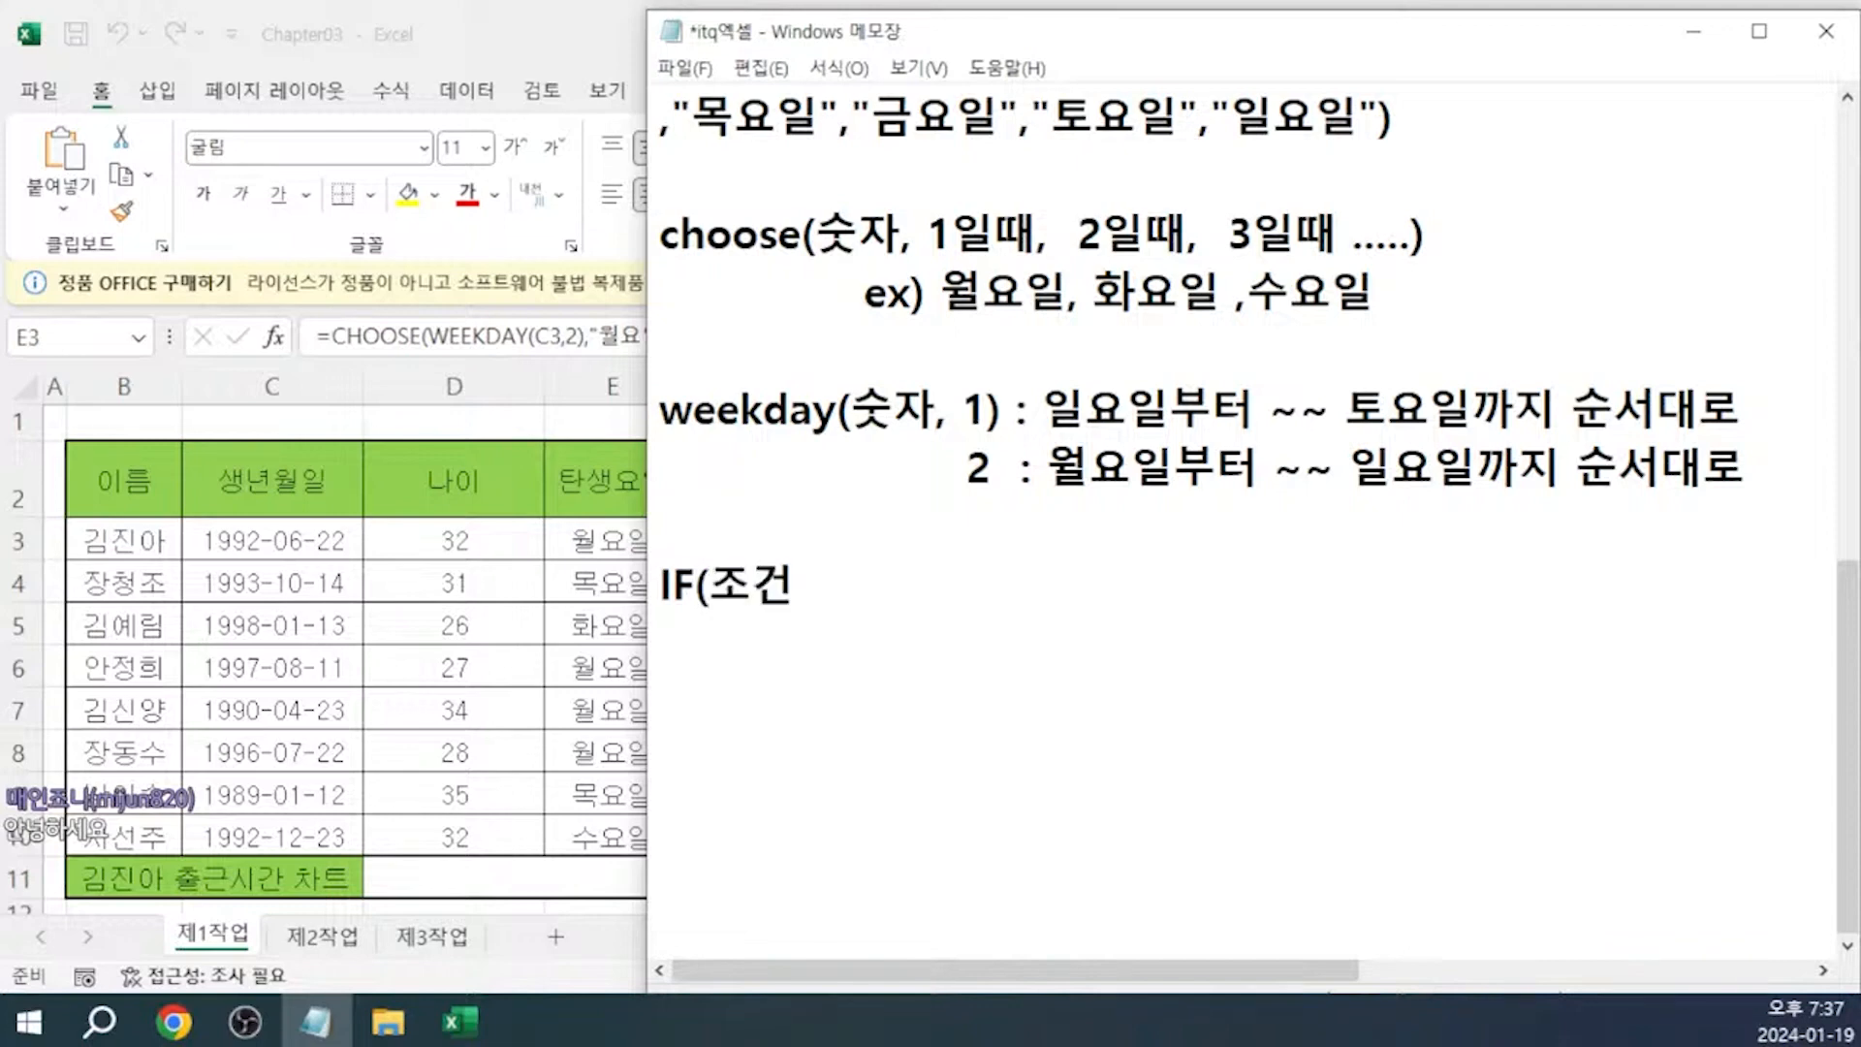
pyautogui.write(' , 차ㅁ')
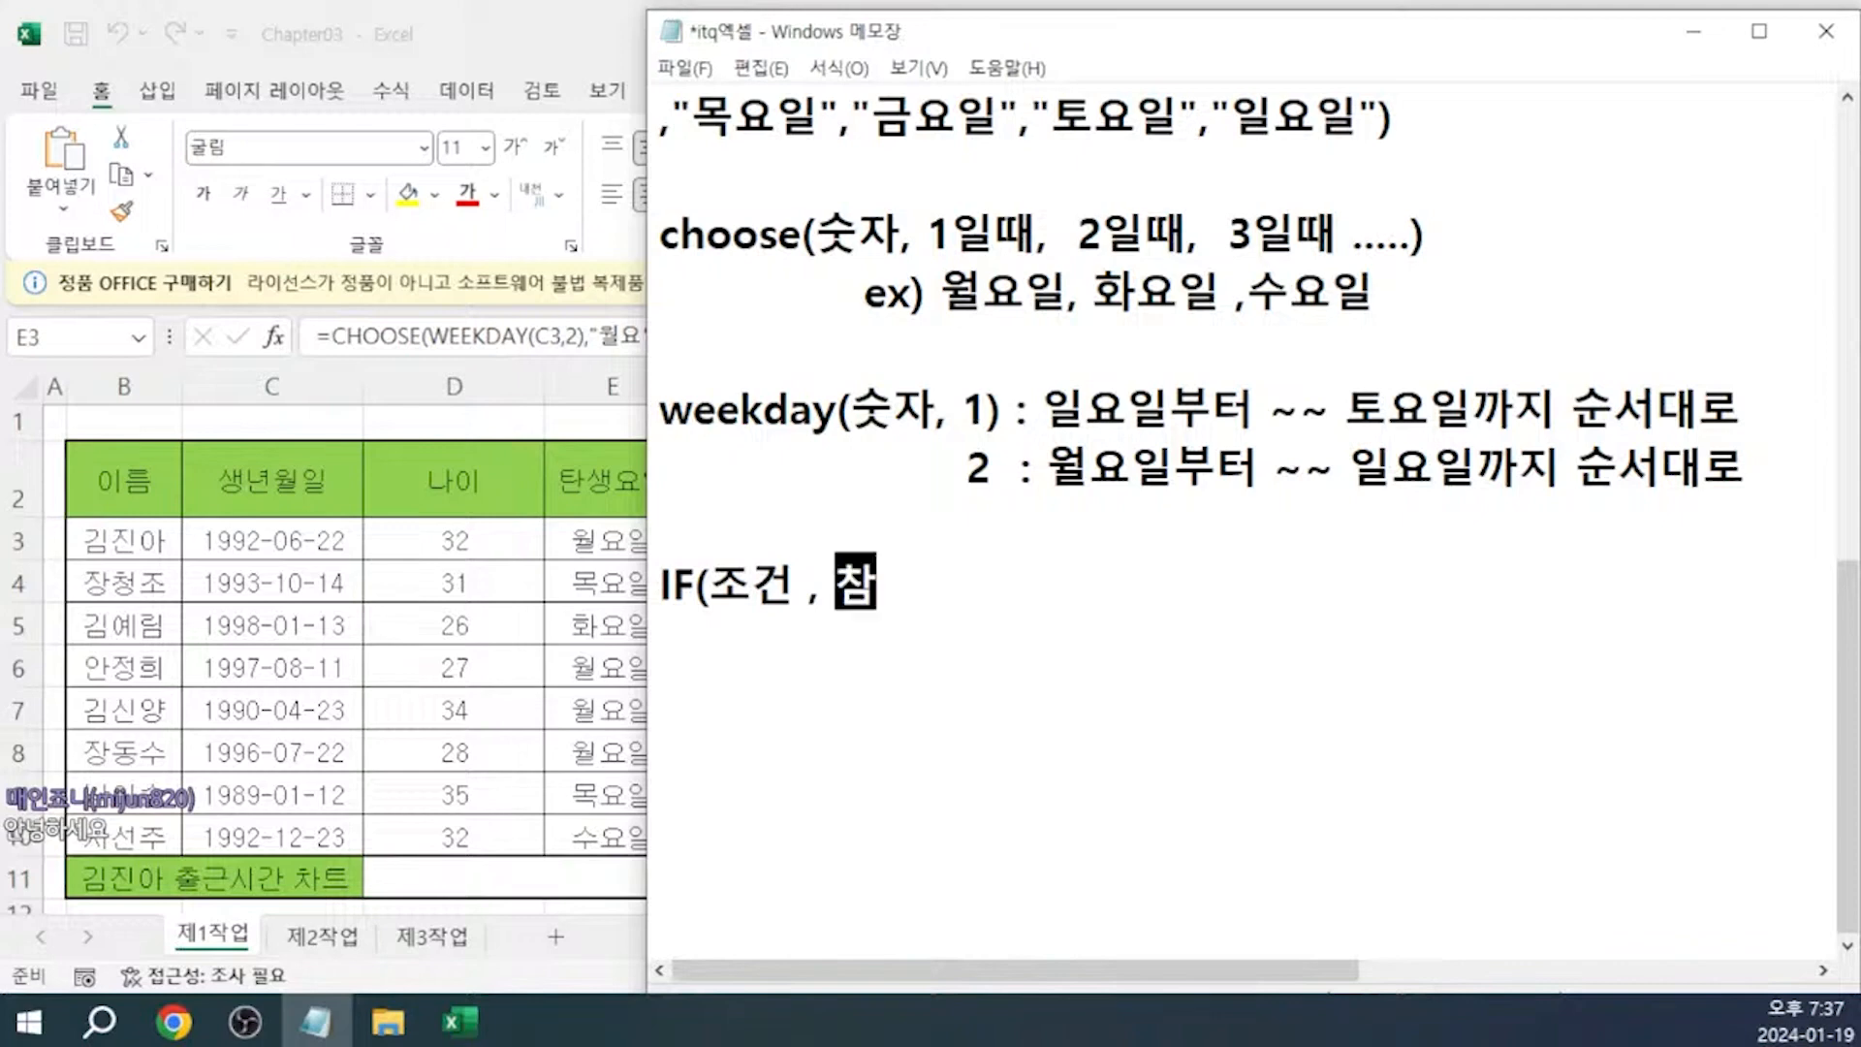
pyautogui.write(', ')
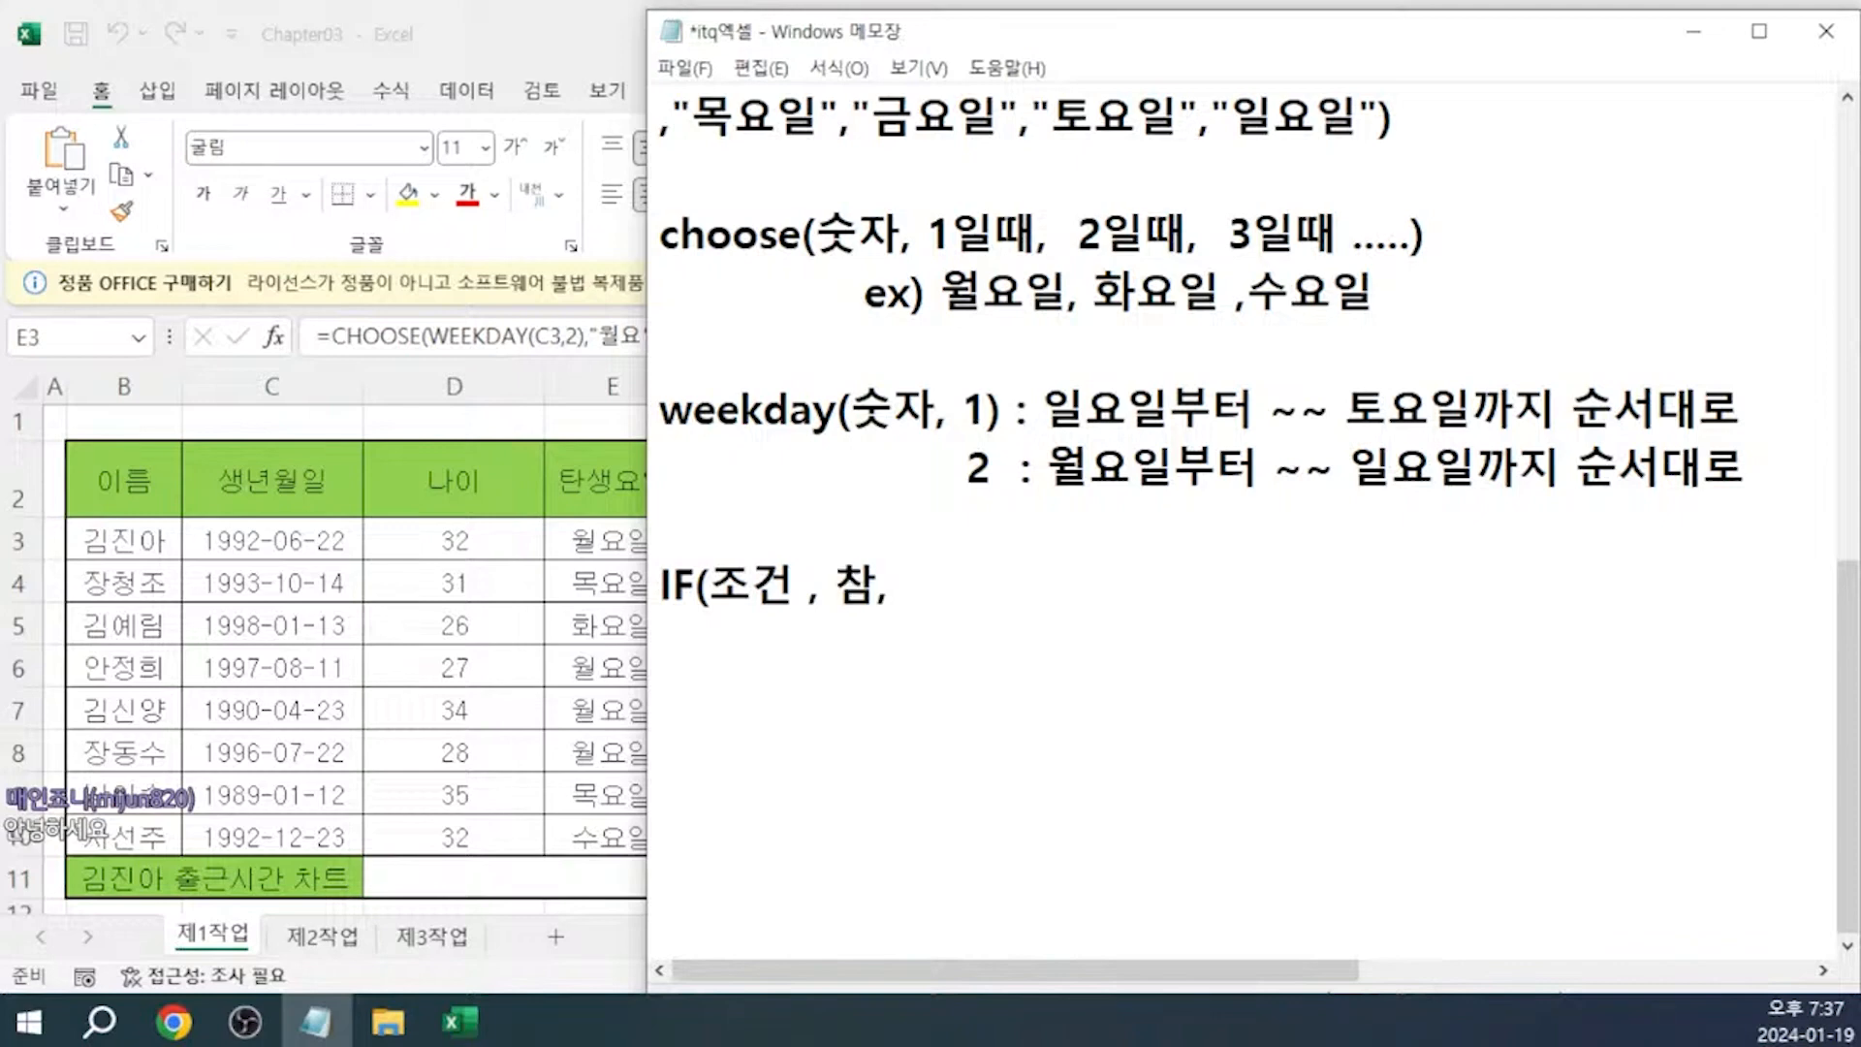
pyautogui.write('거짓)')
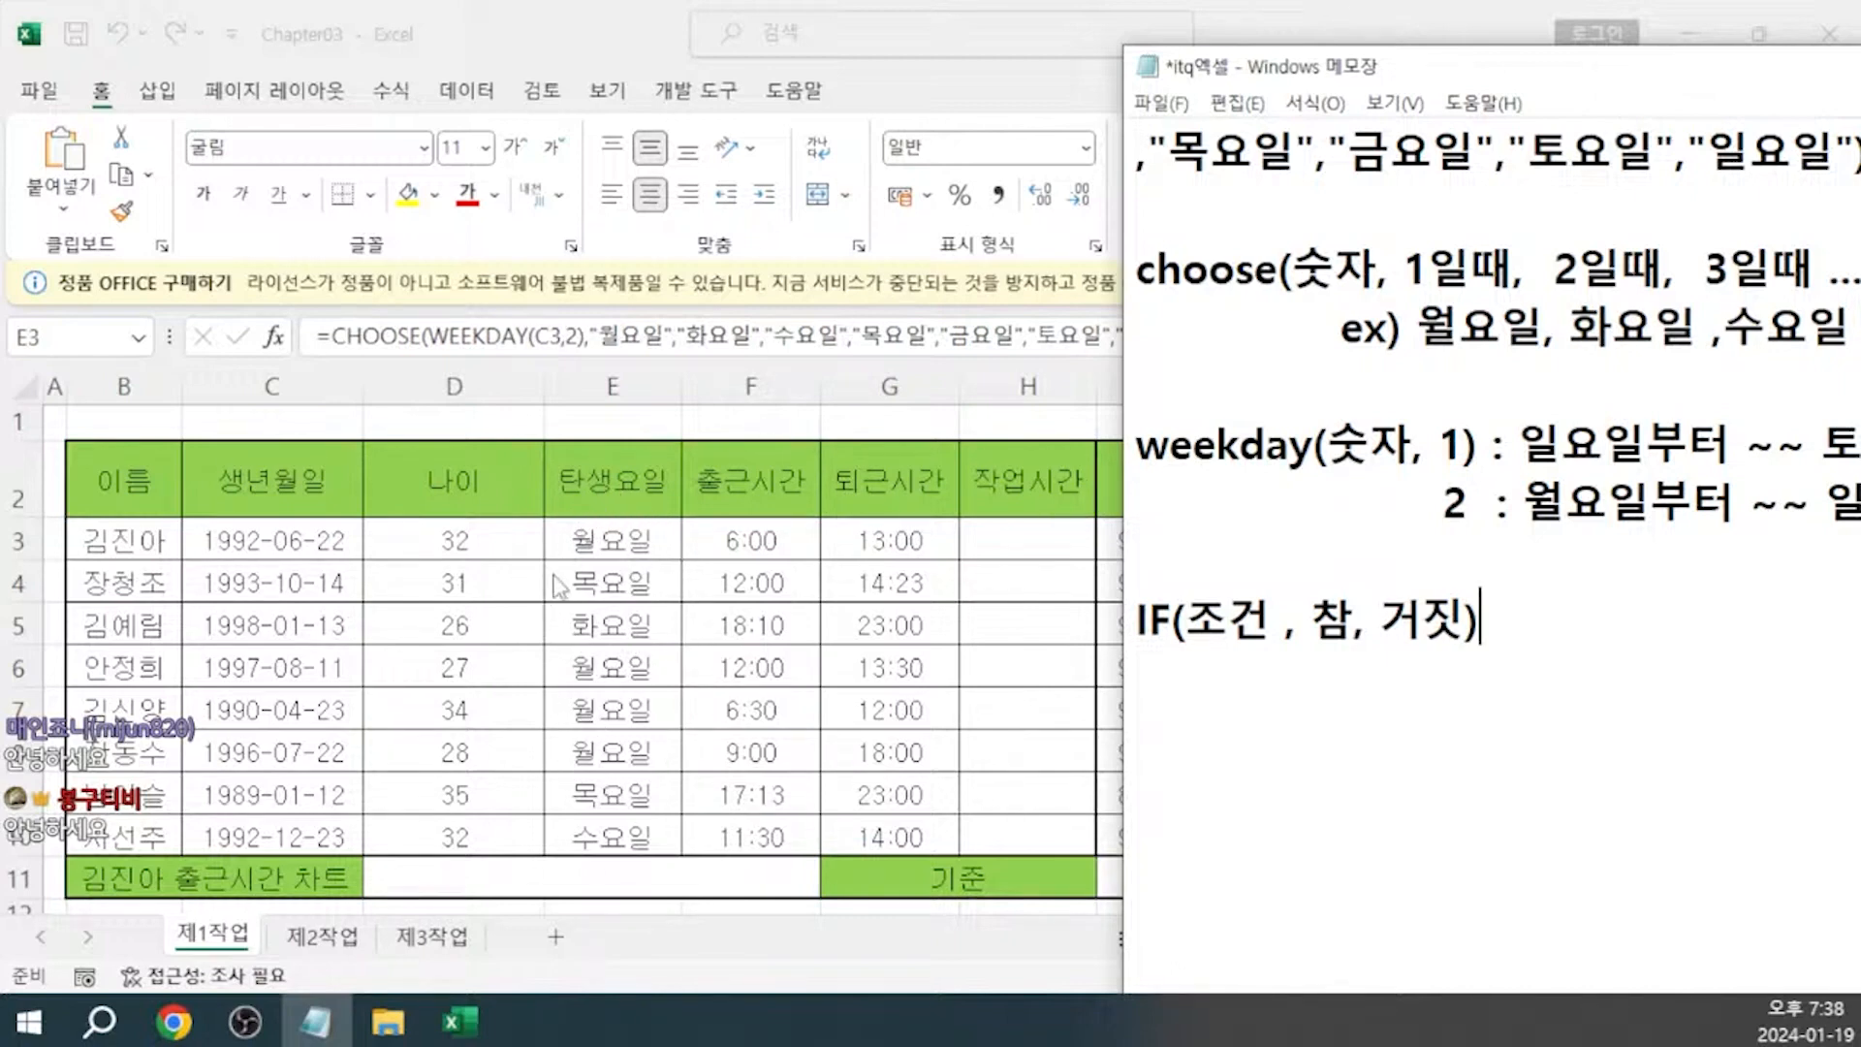
# Add the example line '-> 월요일에 태어났으면 "월"' under the IF syntax and move the Notepad window fully into view
pyautogui.press('Return')
pyautogui.write('-> 월요일에 ㅌ')
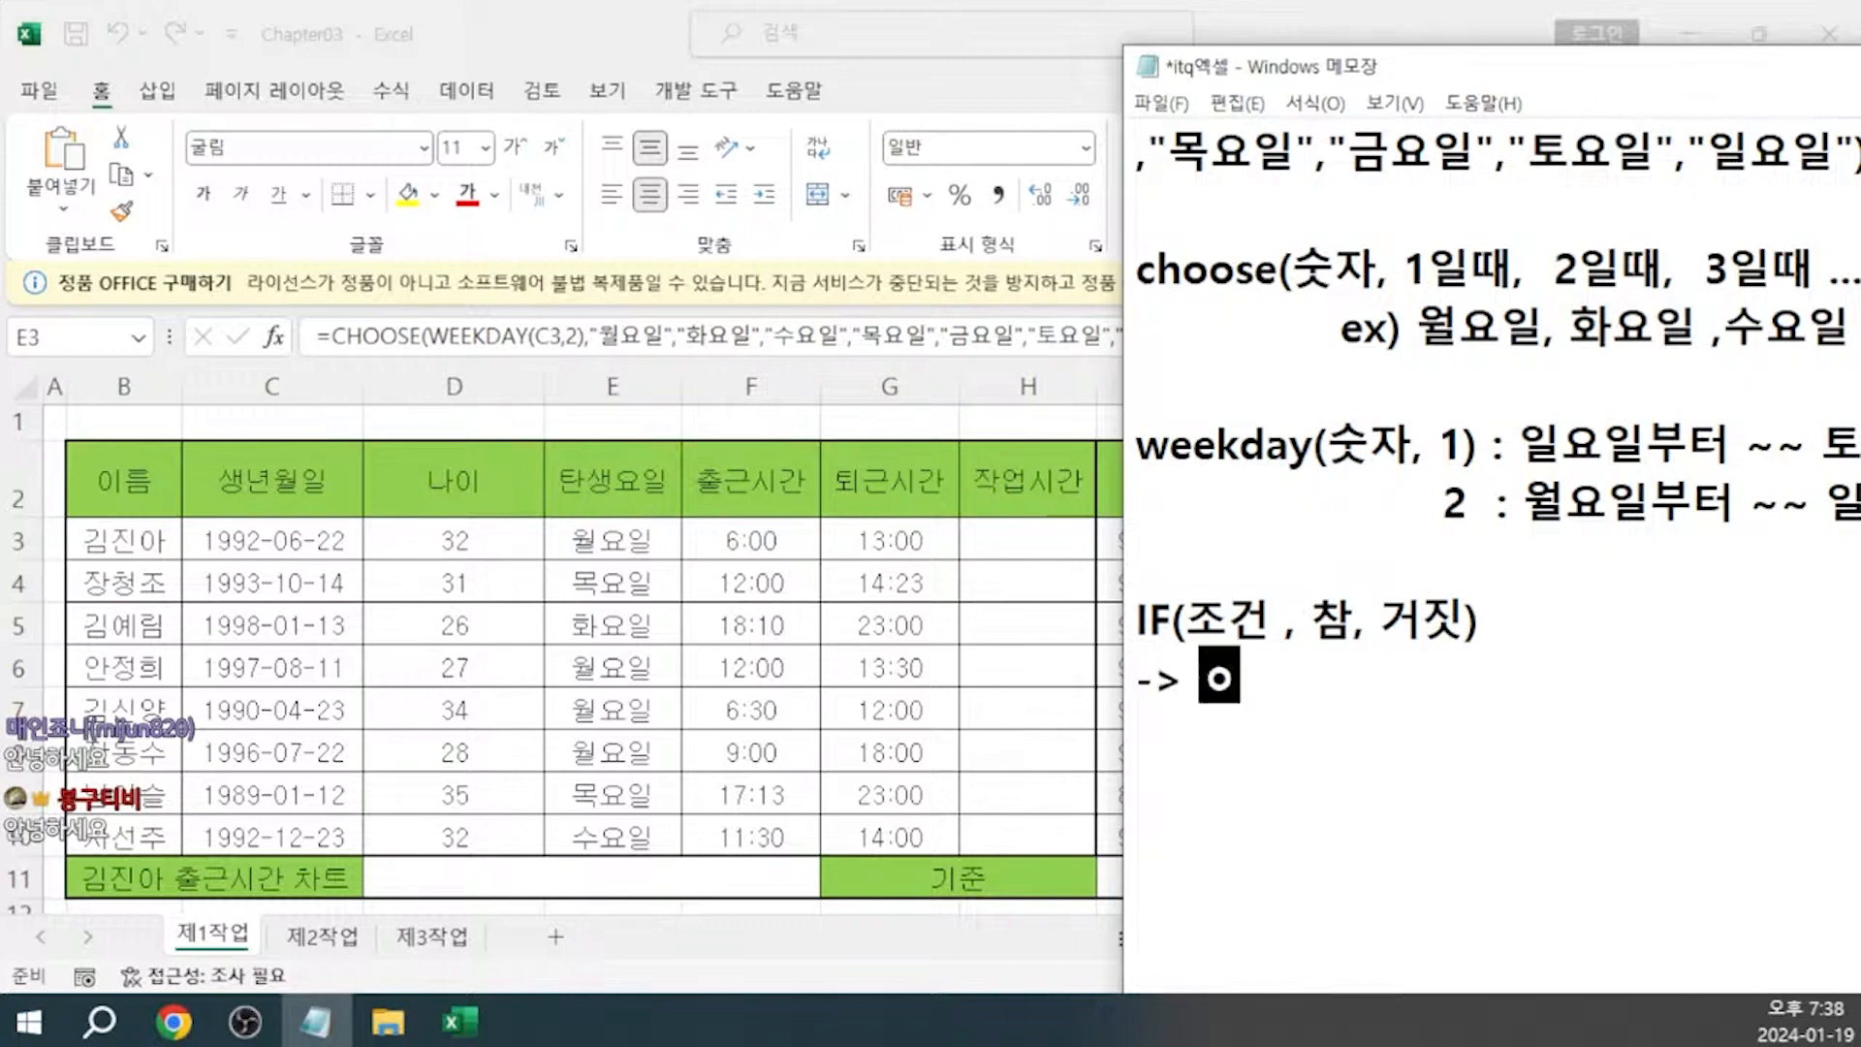
pyautogui.write('ㅐ어났으면')
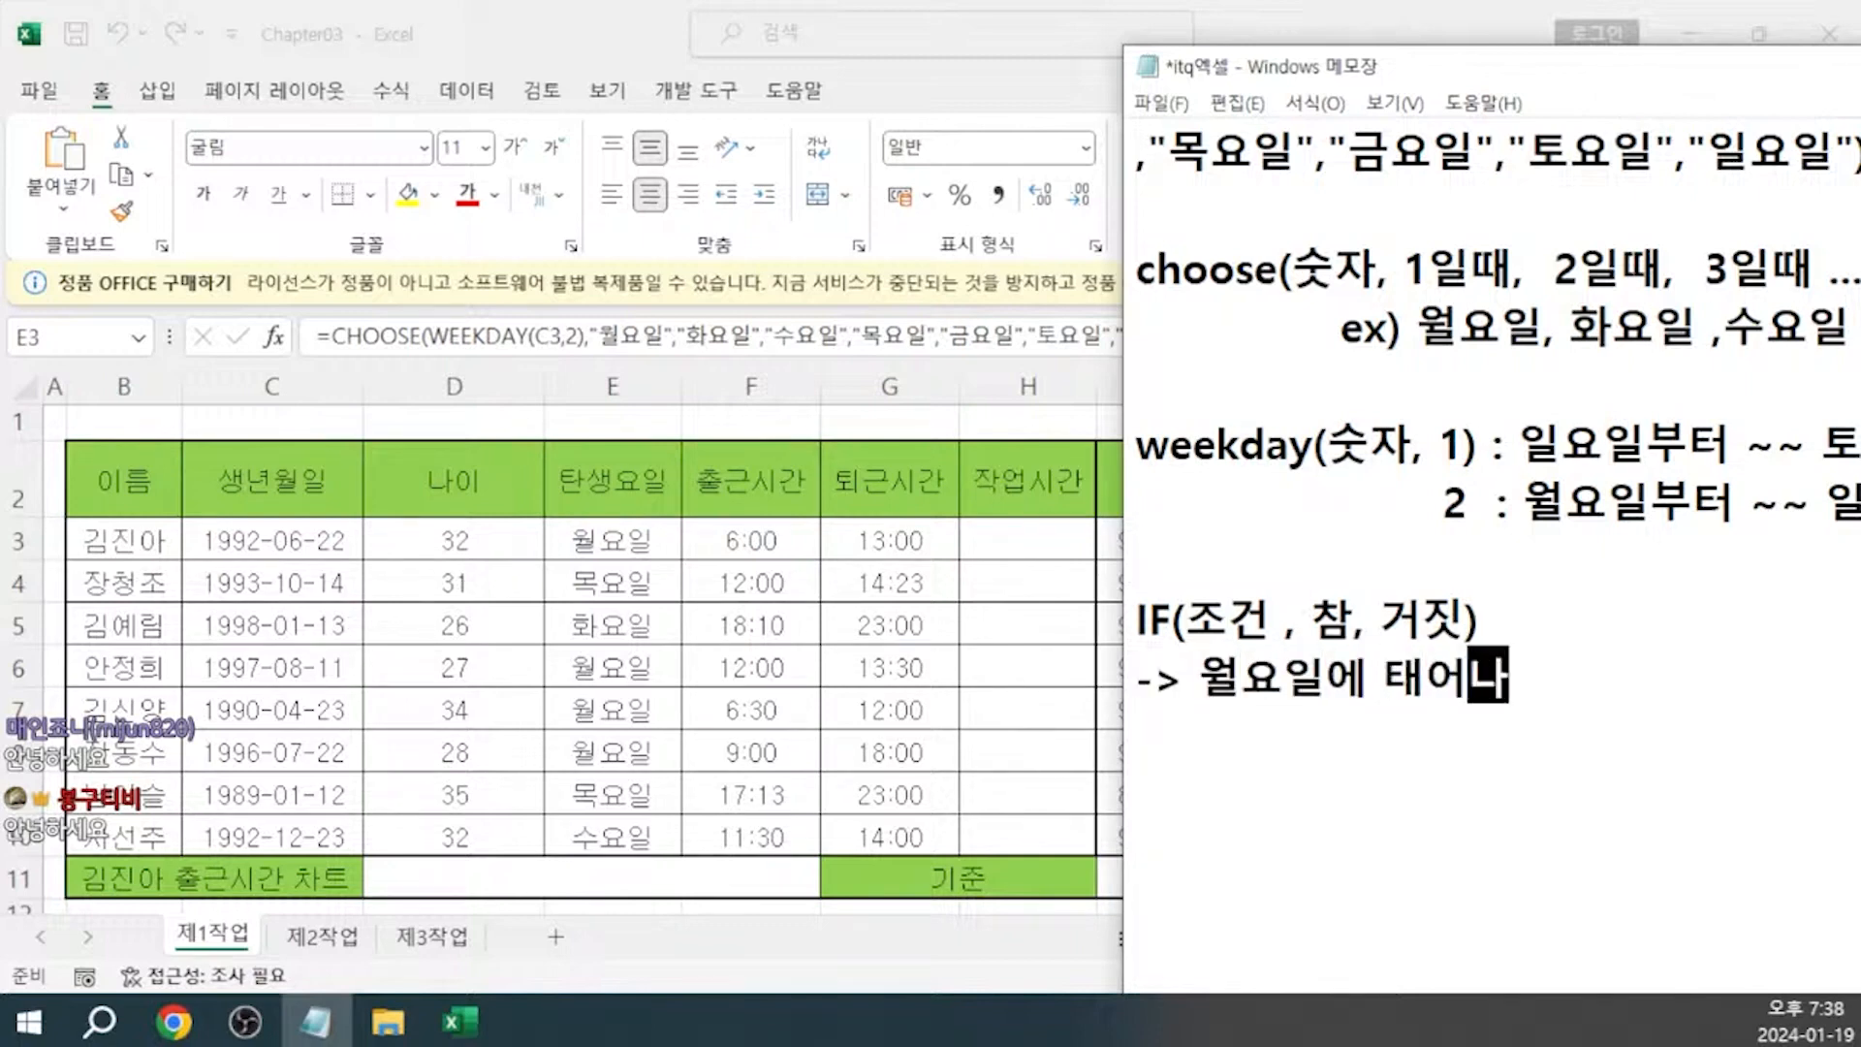
pyautogui.write(' "월')
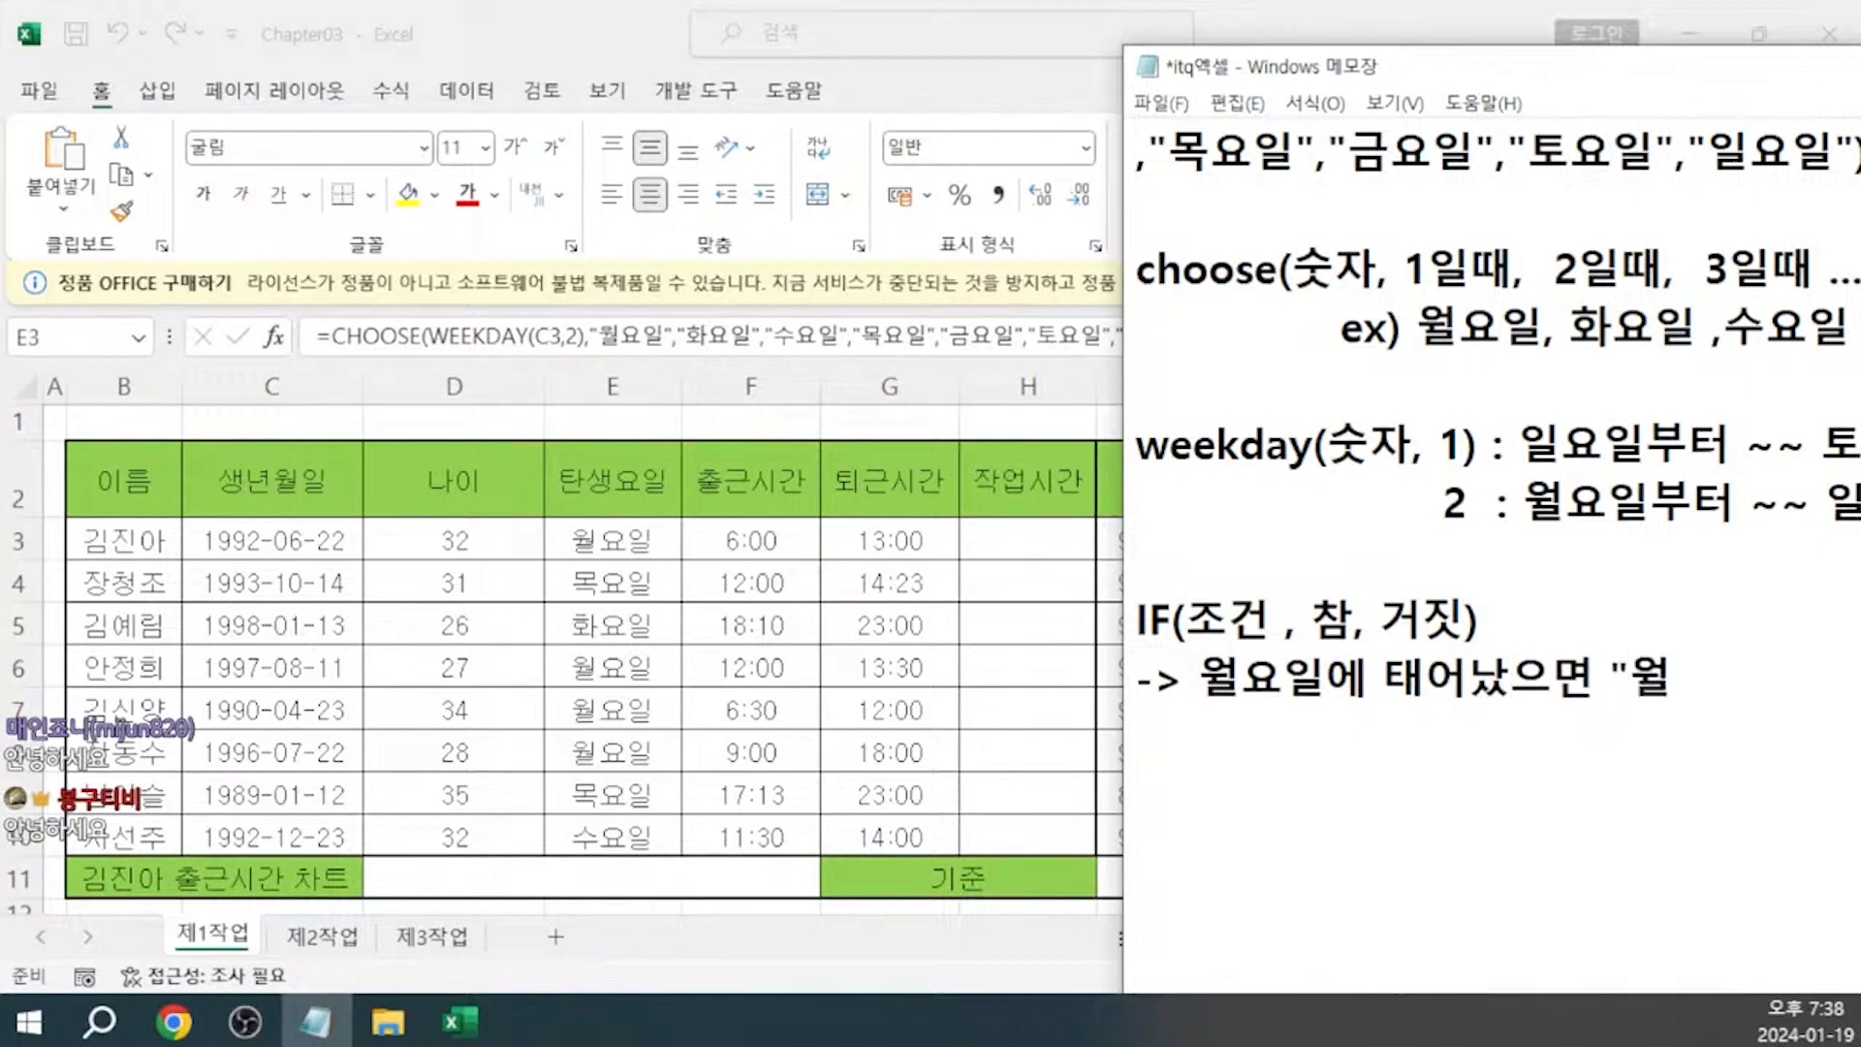
pyautogui.write('"')
pyautogui.moveTo(1627, 69); pyautogui.dragTo(1143, 81)
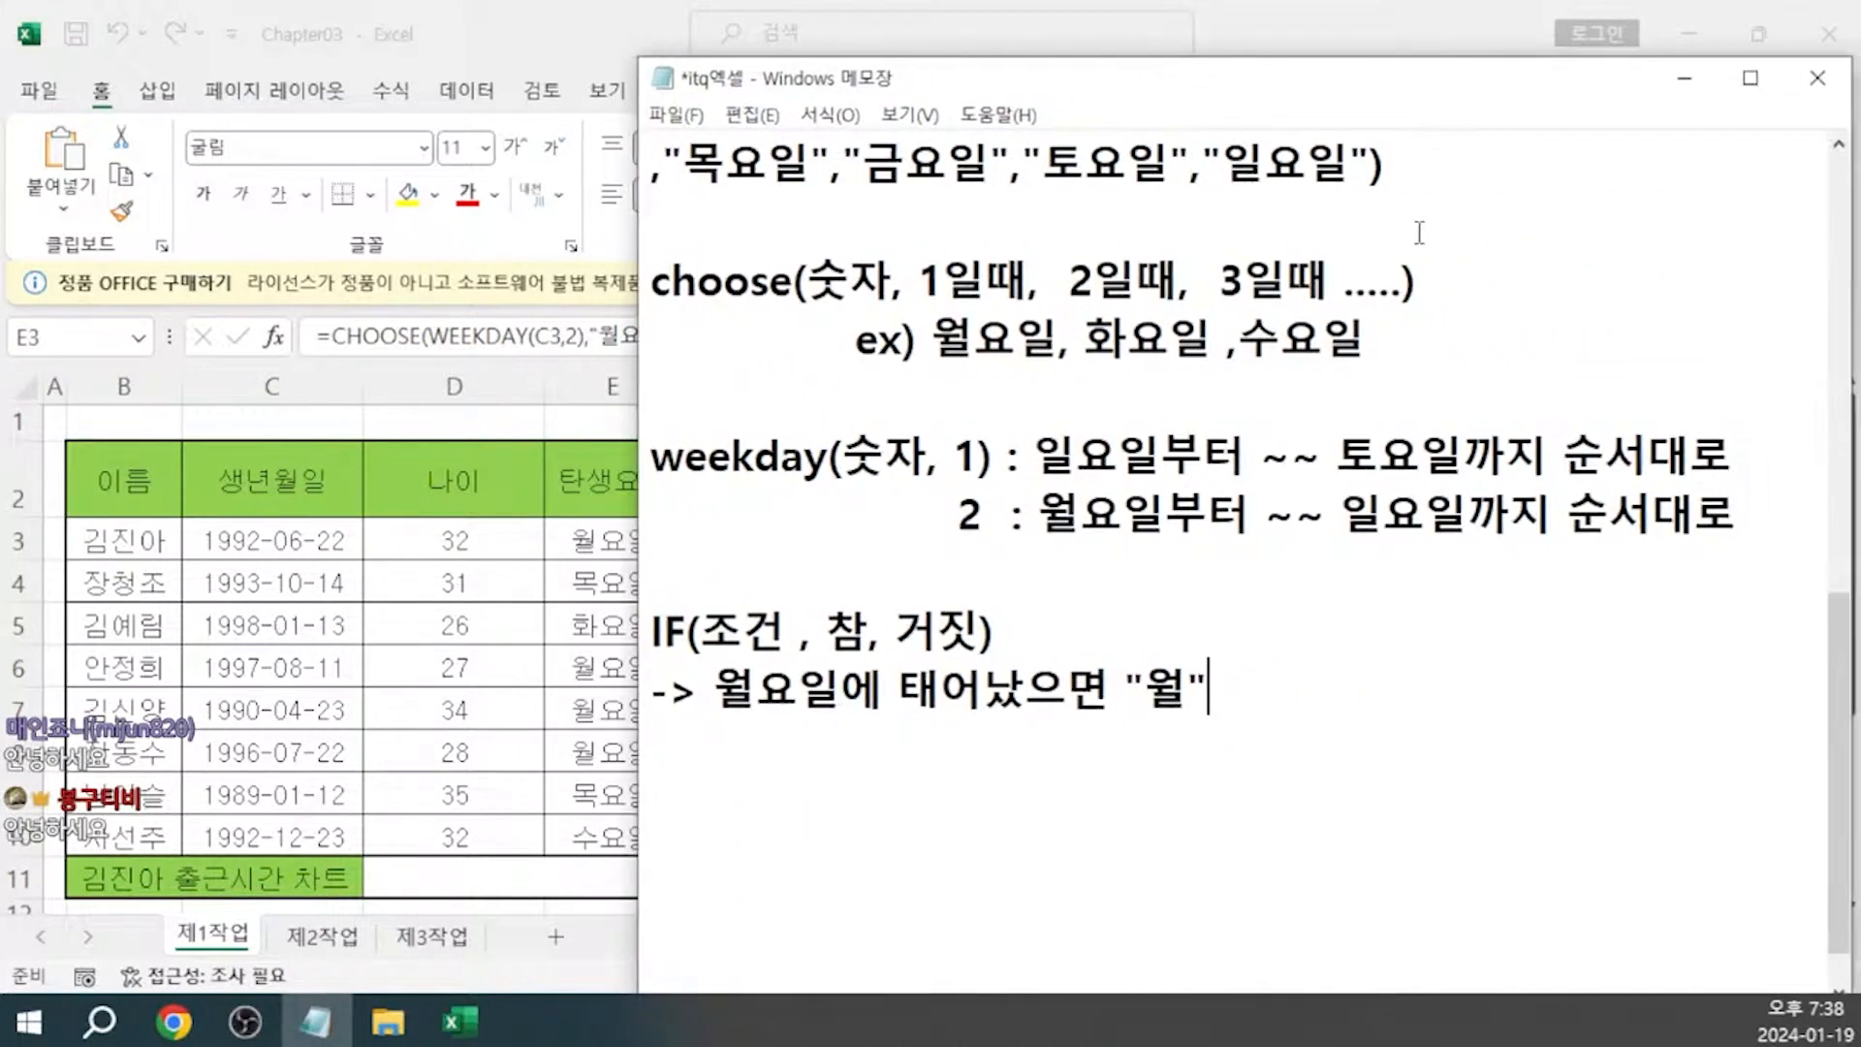
# Extend the IF example line with ', 그 외 ""' and write the label "공백" above the empty quotes
pyautogui.write(', 그 외')
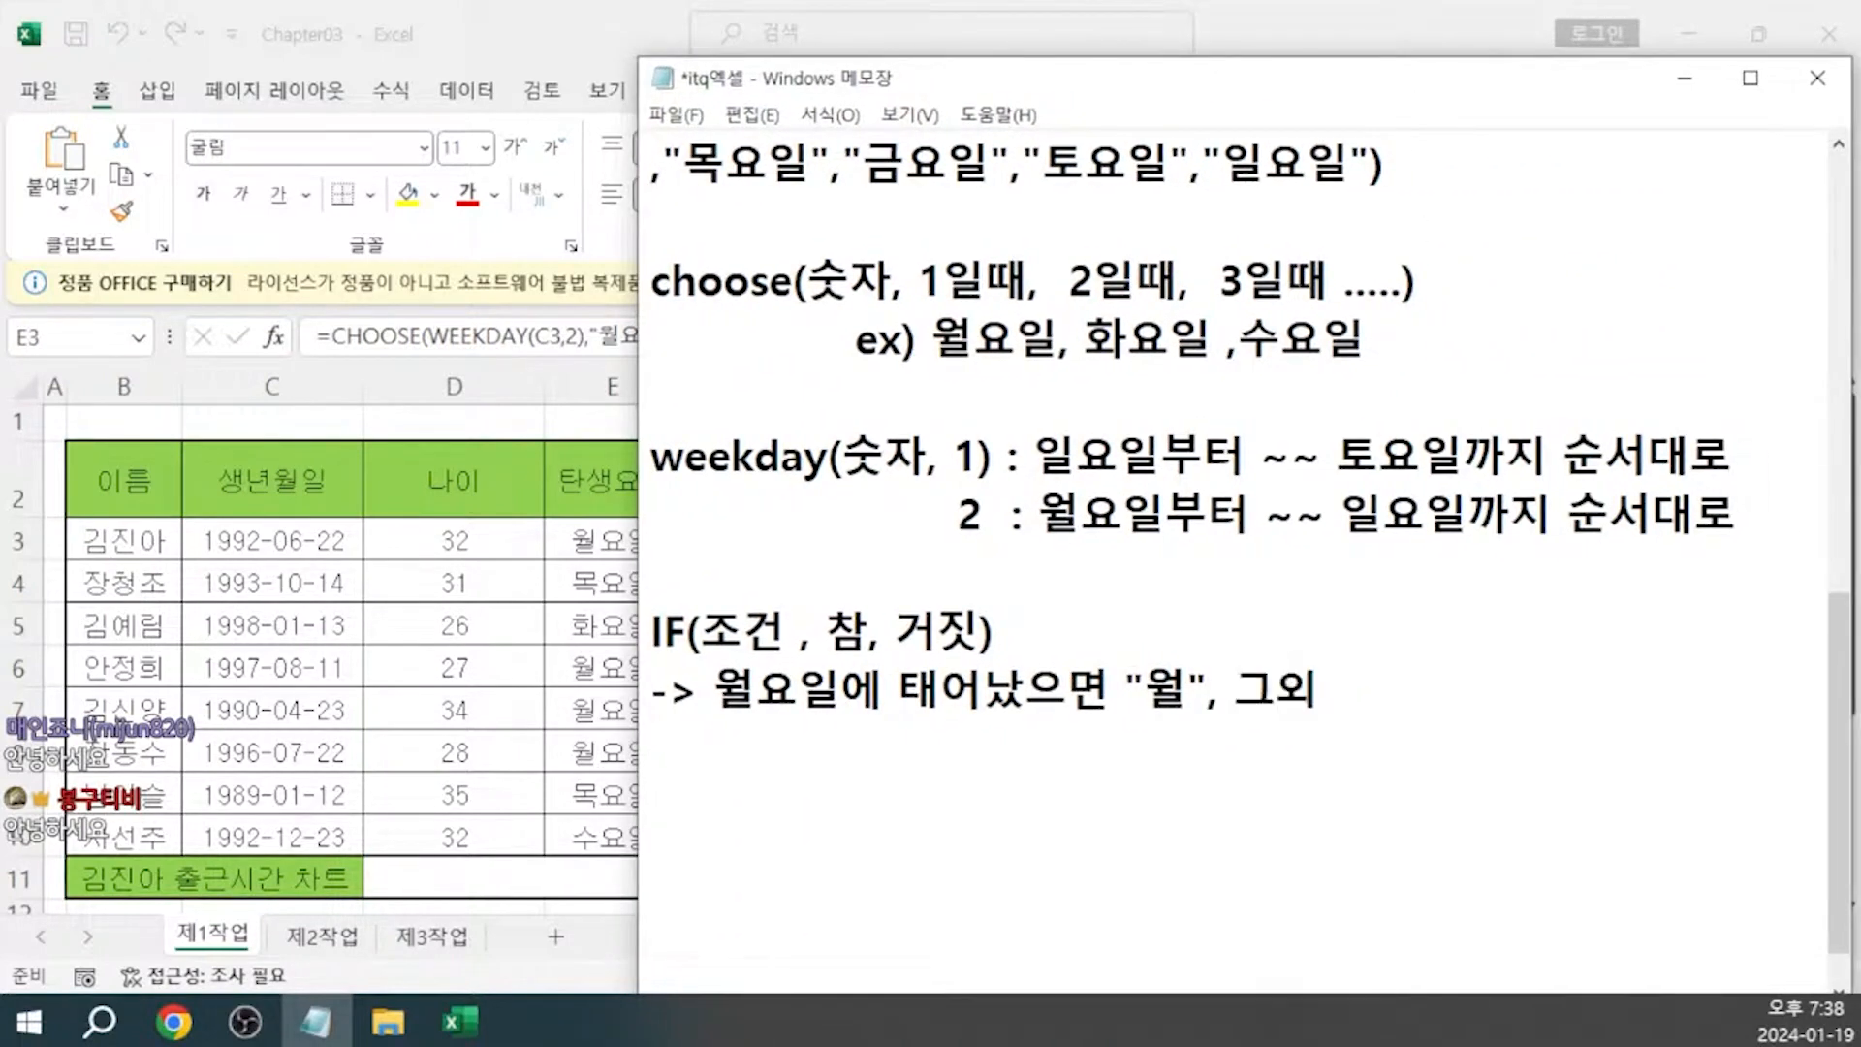
pyautogui.write(' ""')
pyautogui.press('Left')
pyautogui.press('Left')
pyautogui.press('Left')
pyautogui.press('Left')
pyautogui.click(1392, 689)
pyautogui.click(1372, 637)
pyautogui.write('공백')
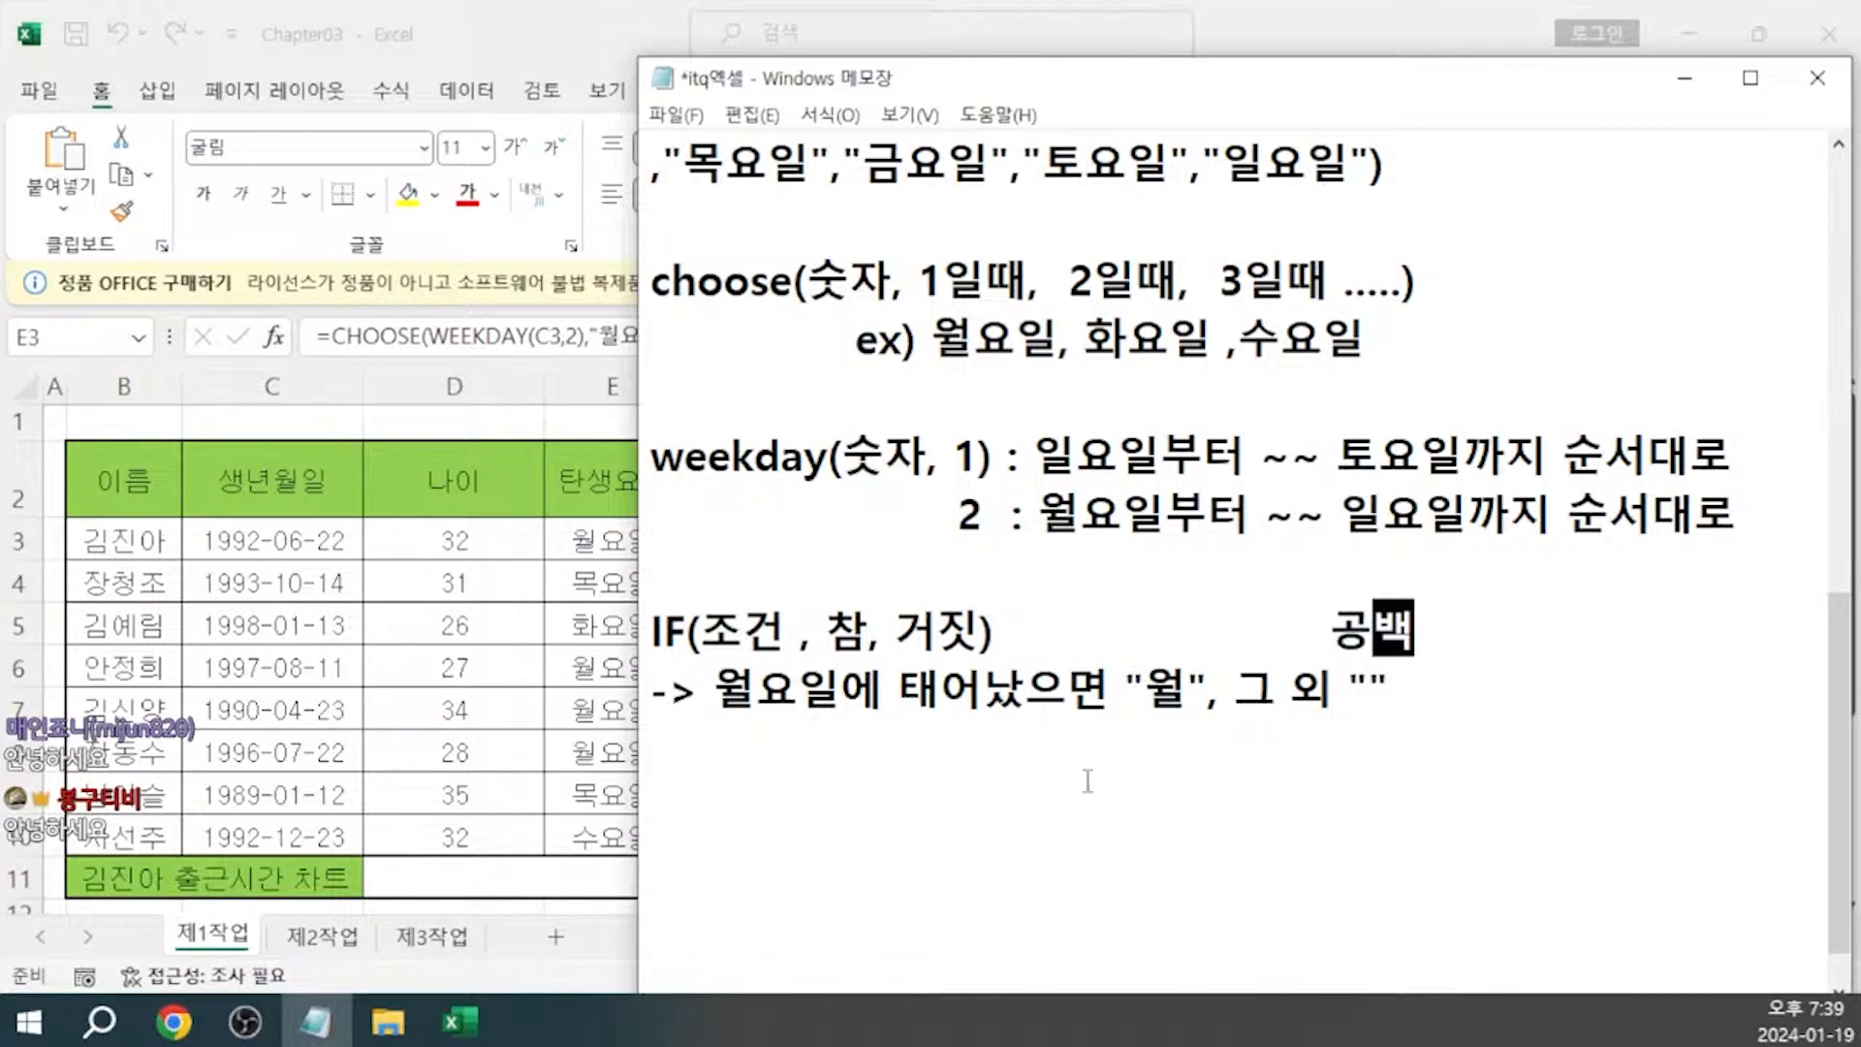
# Move the Notepad window off the Excel sheet and start an IF formula in K3 with the condition E3="월요일"
pyautogui.moveTo(1084, 97); pyautogui.dragTo(1860, 103)
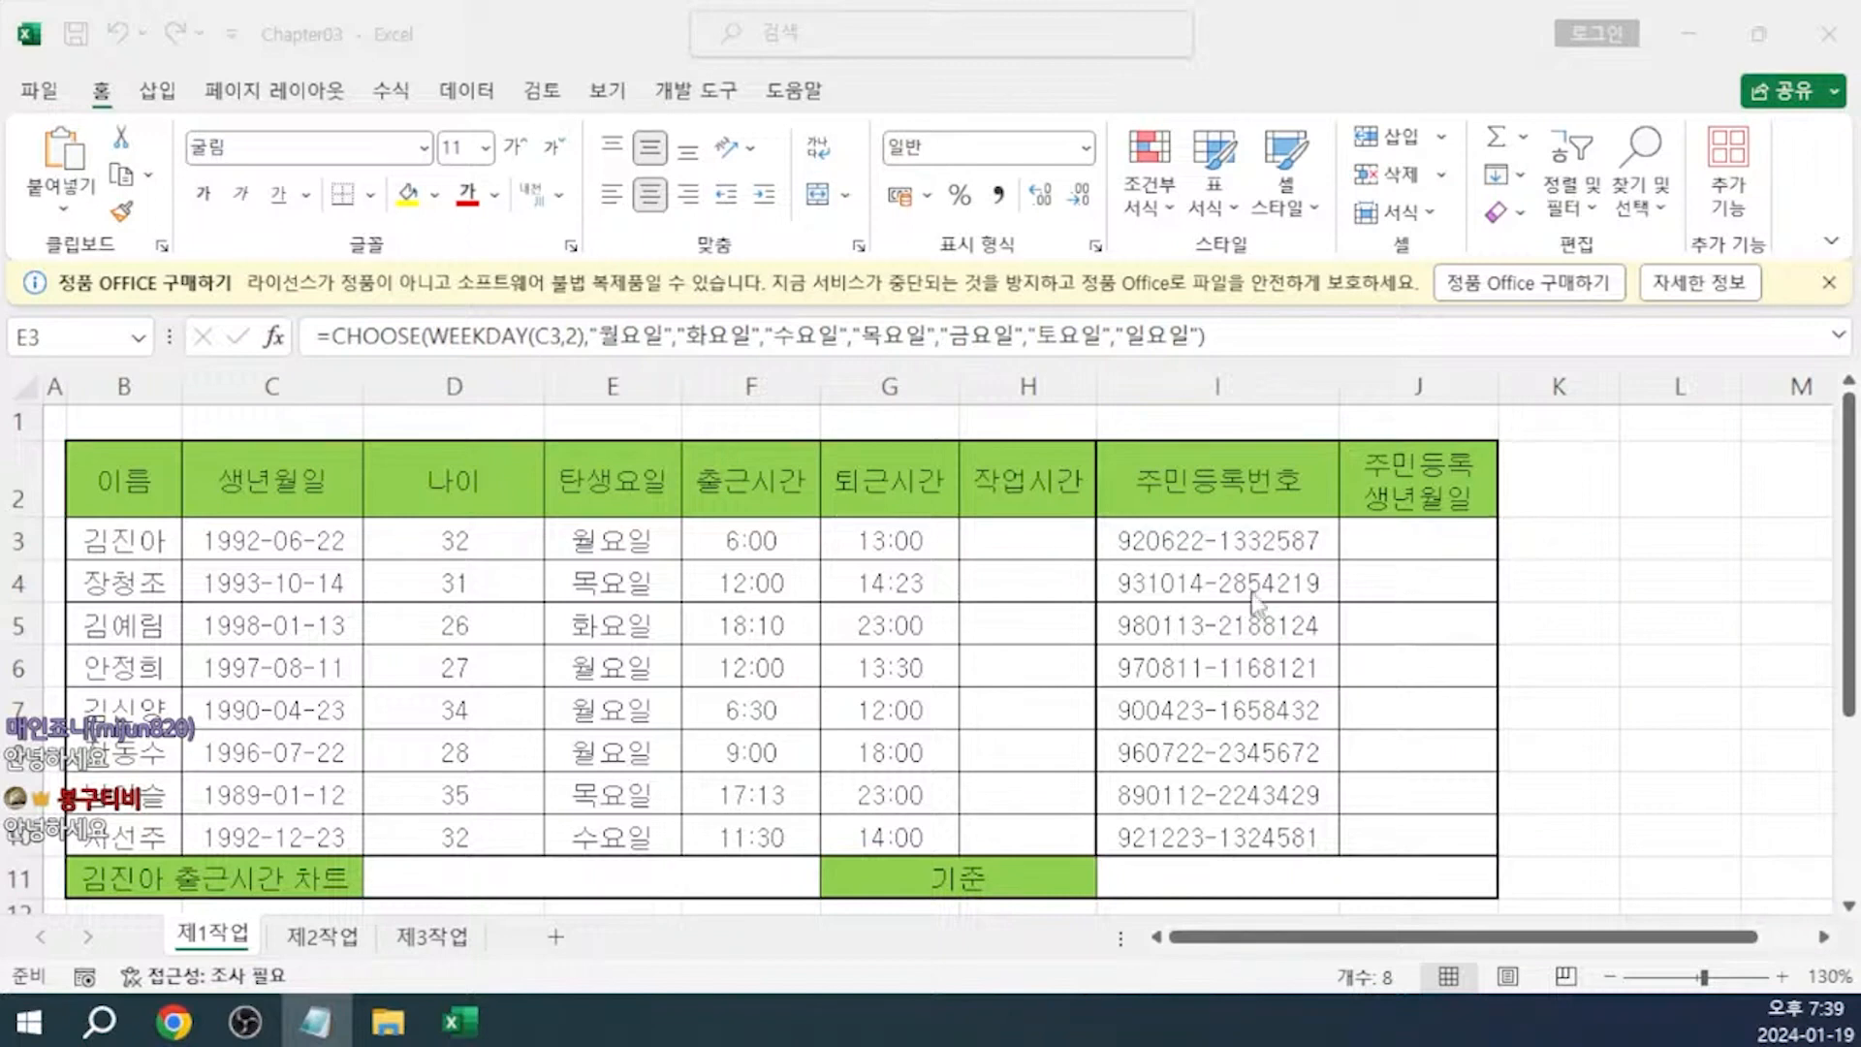
pyautogui.click(1550, 532)
pyautogui.click(1546, 538)
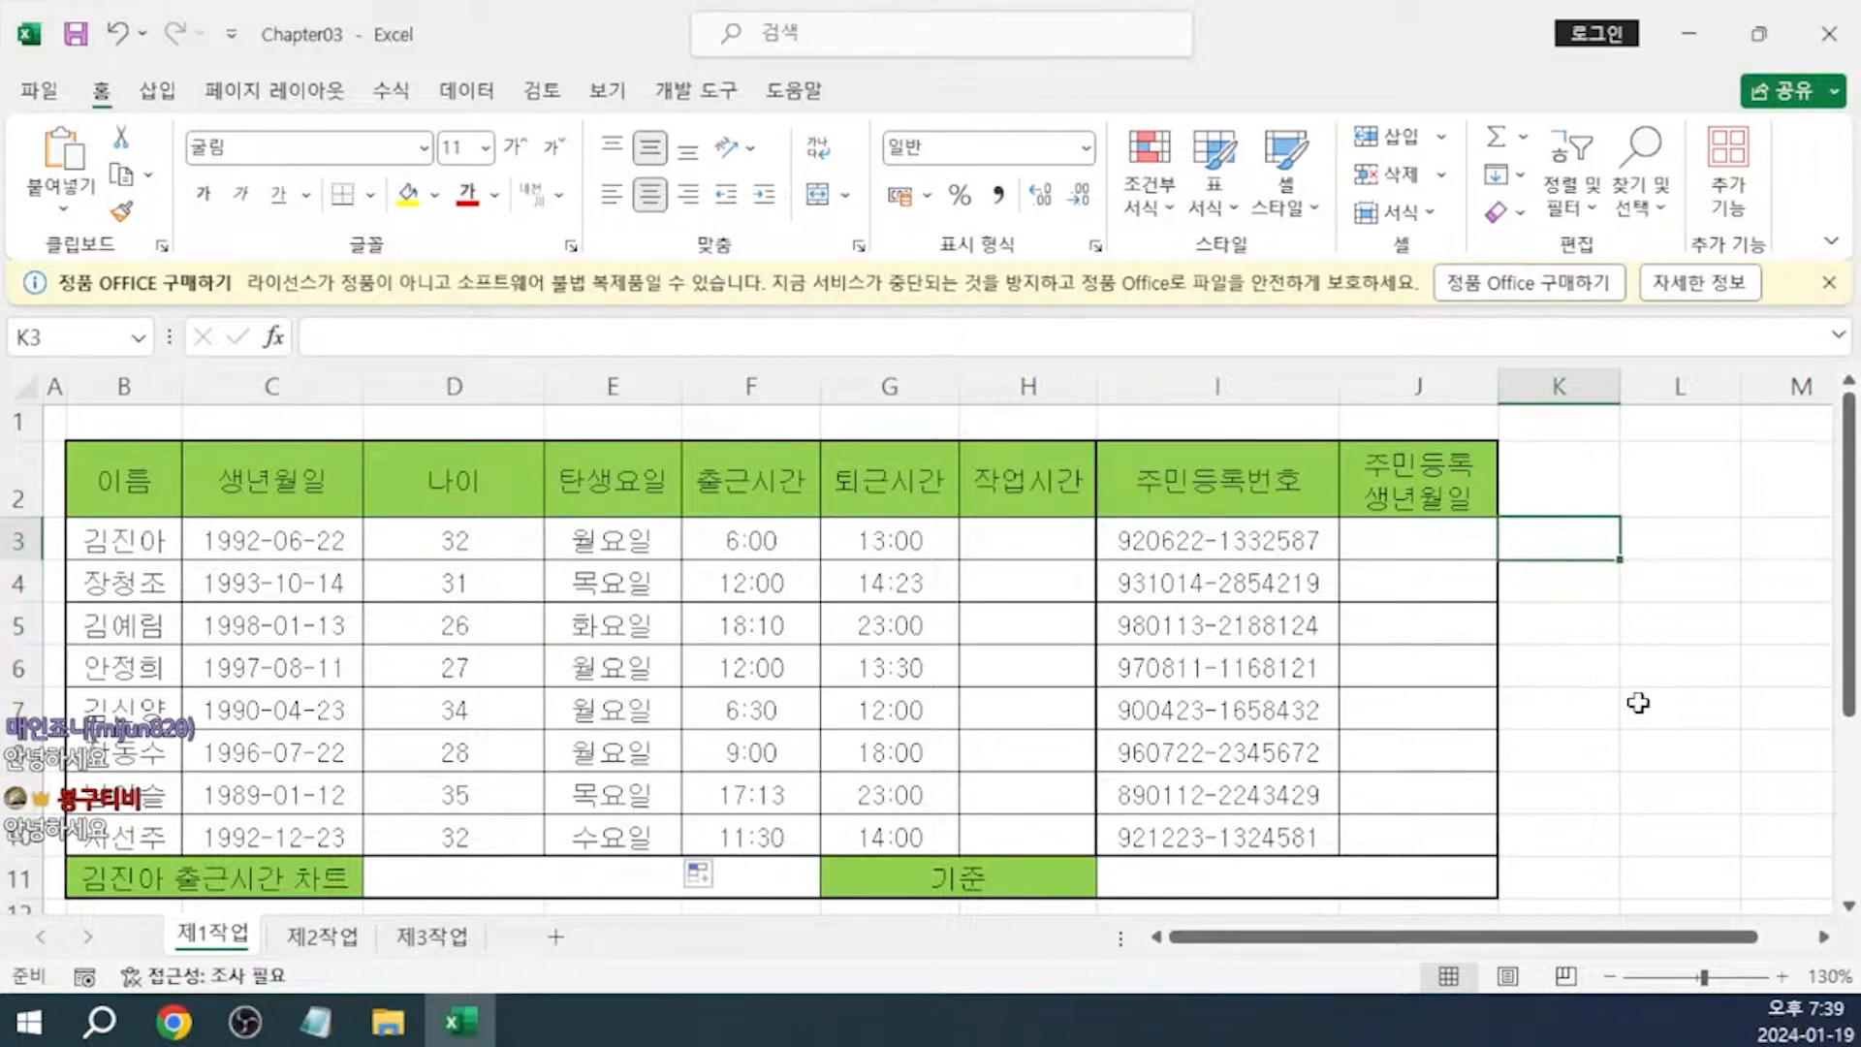
pyautogui.write('=')
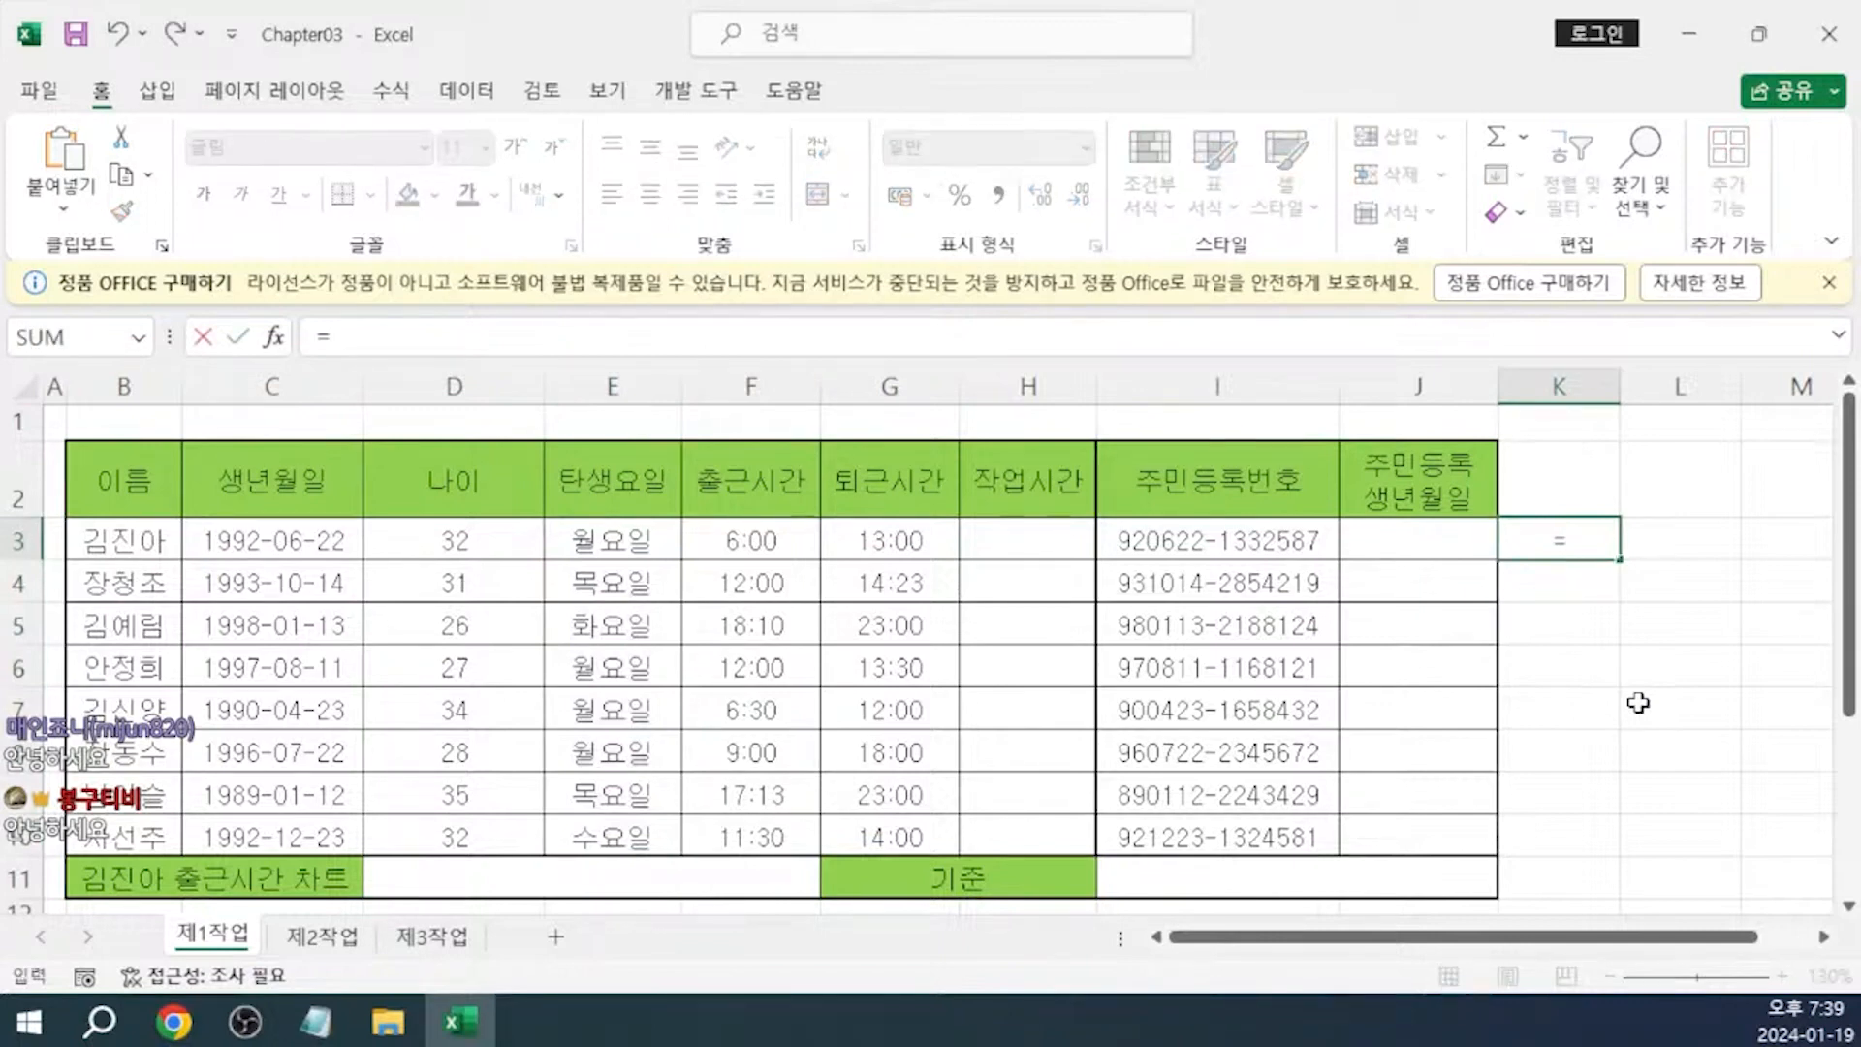
pyautogui.write('ㅣㄷ')
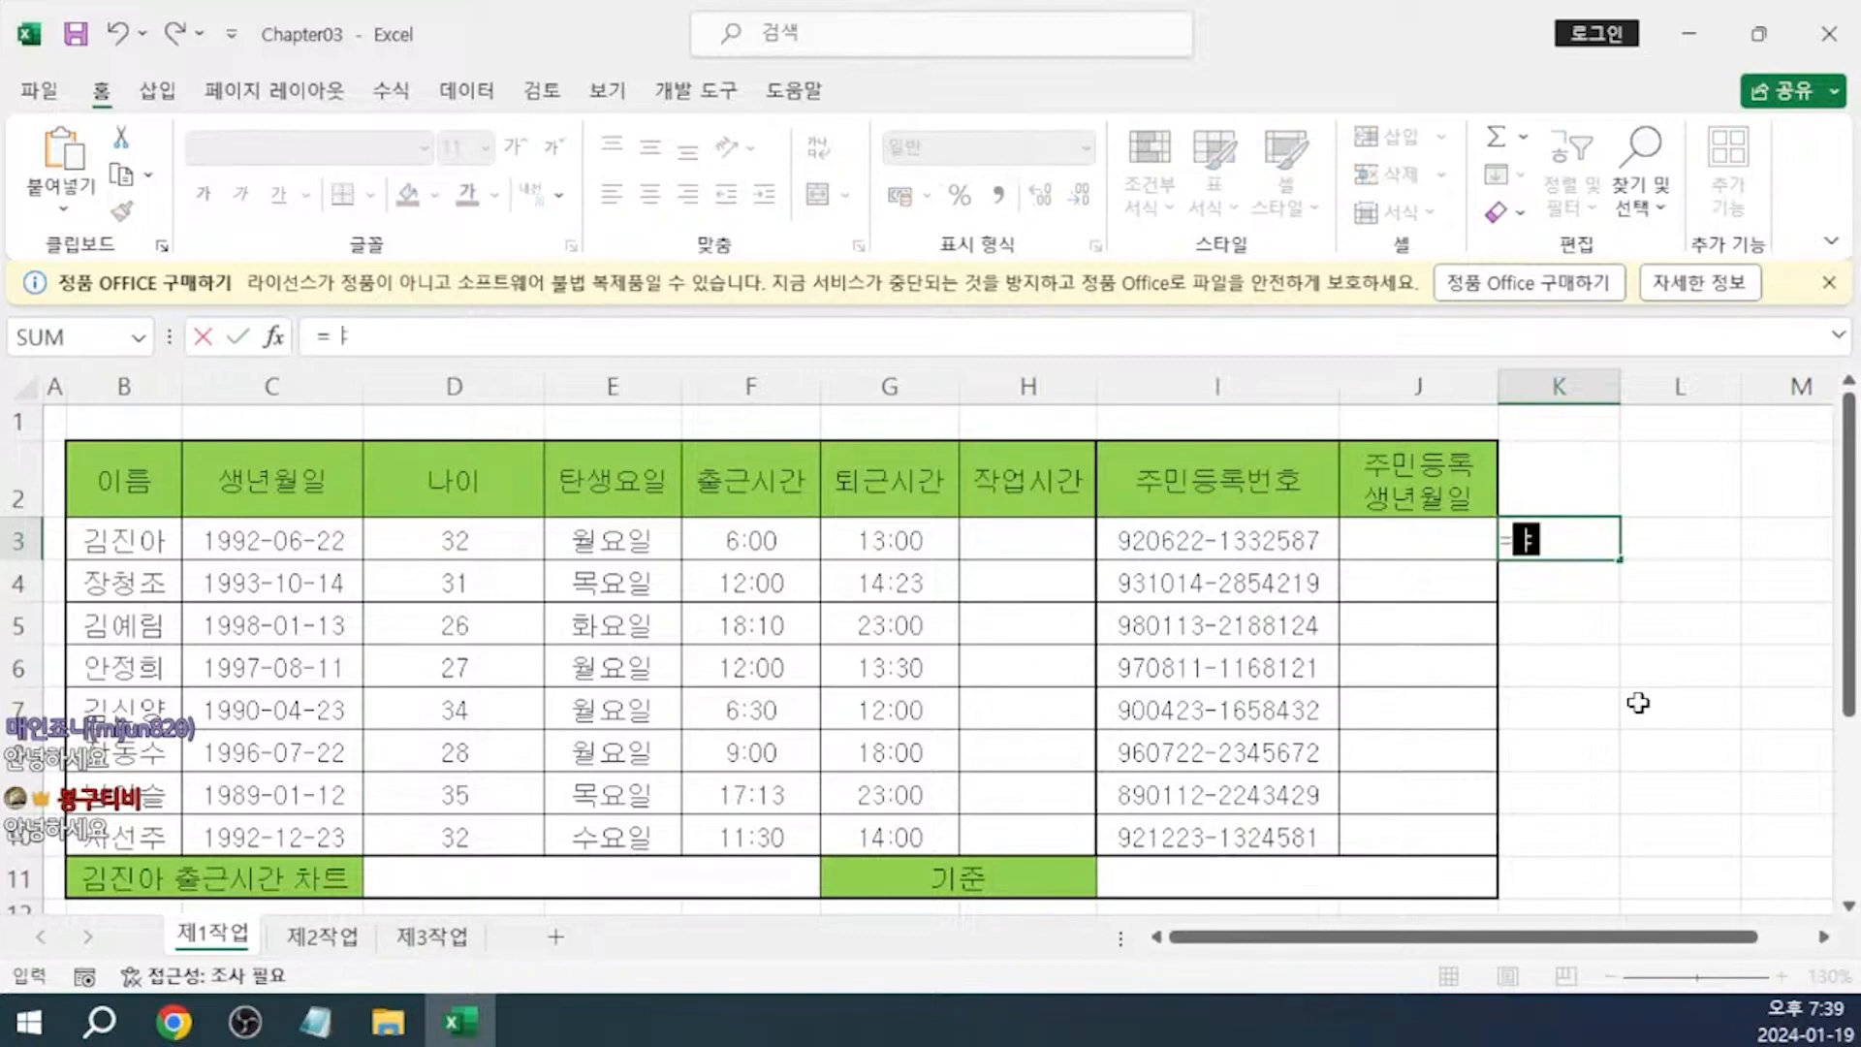
pyautogui.press('BackSpace')
pyautogui.press('BackSpace')
pyautogui.write('if')
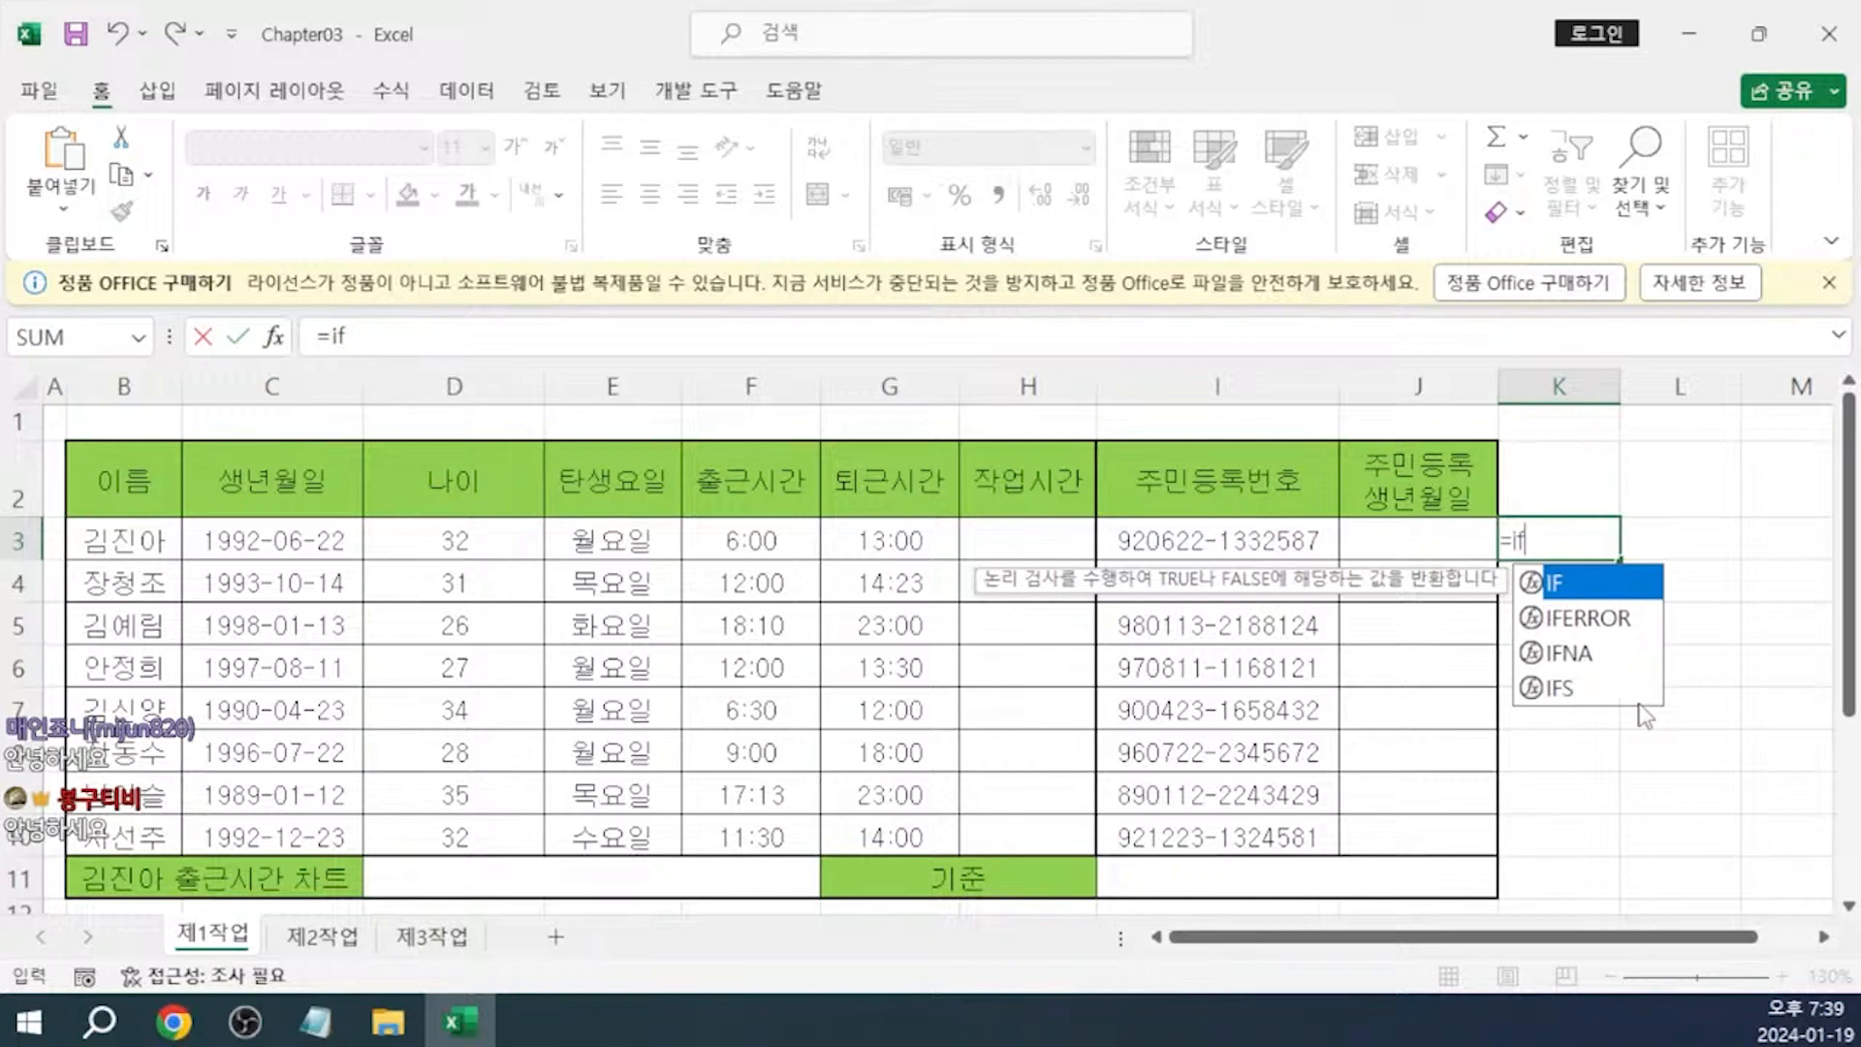
pyautogui.press('Tab')
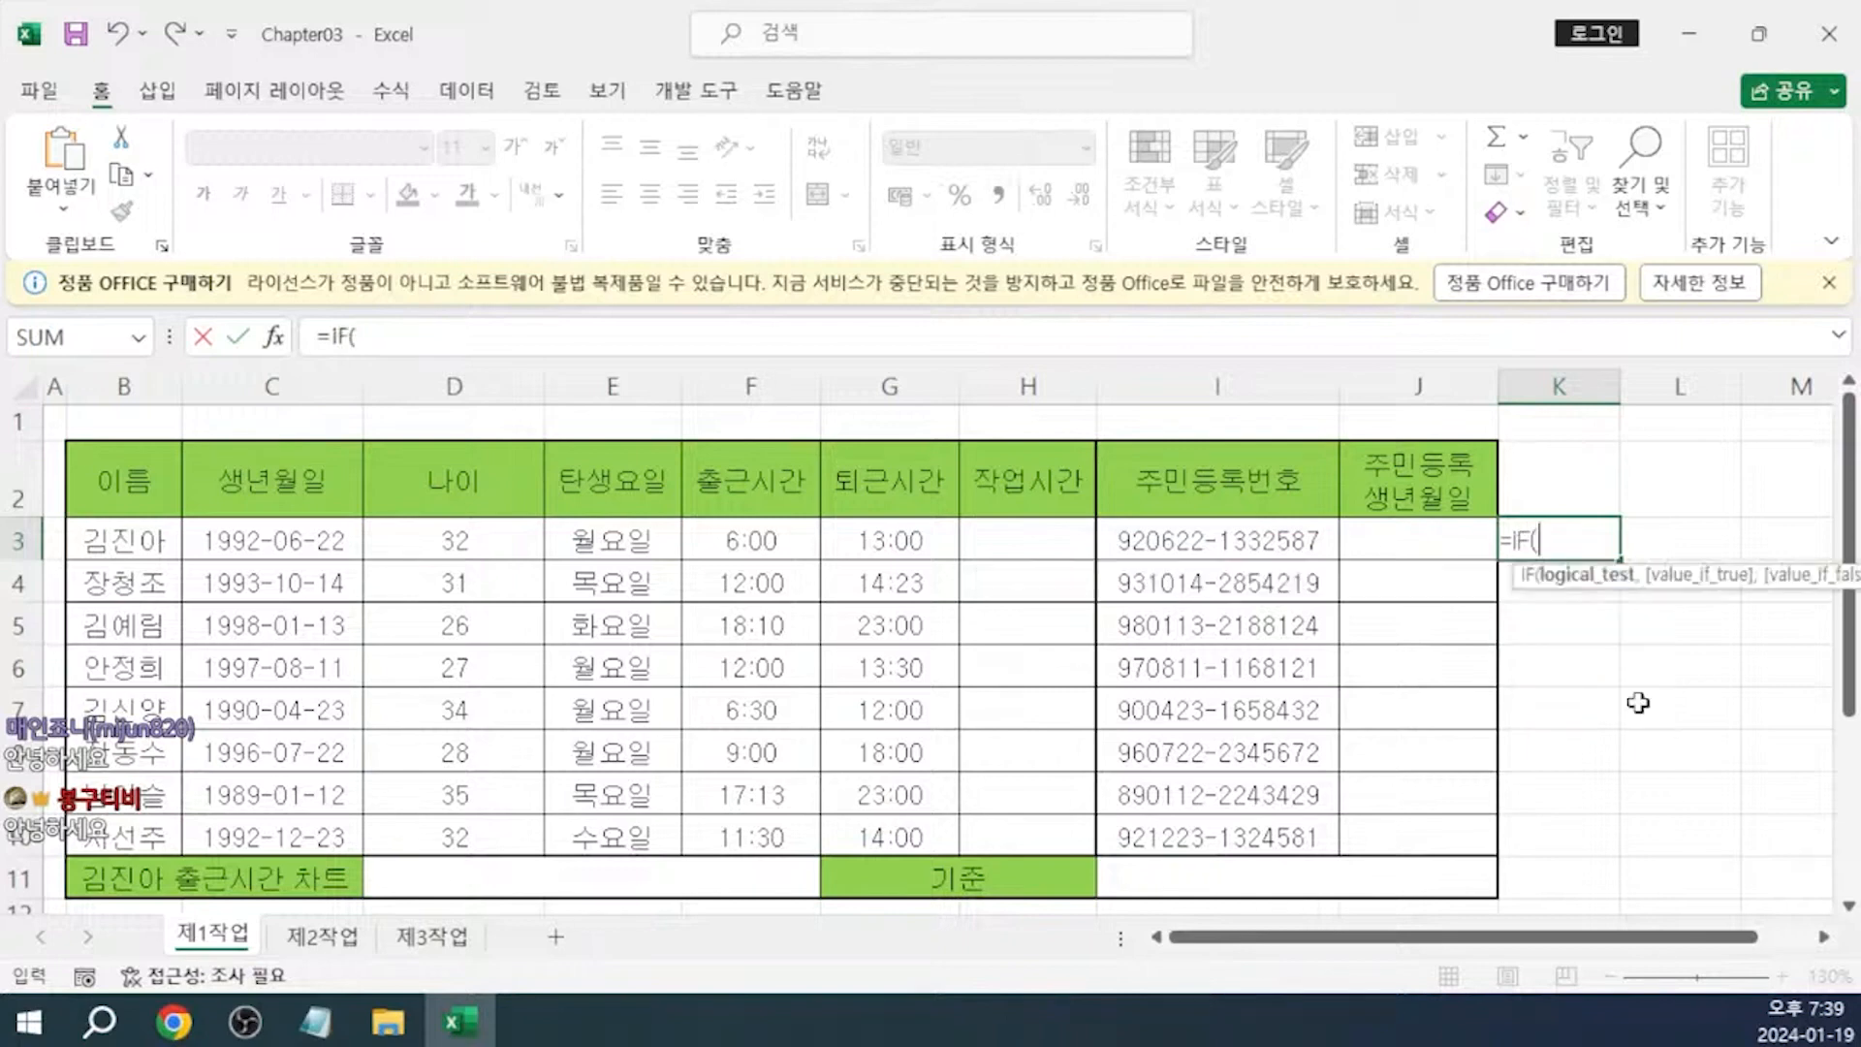
pyautogui.click(611, 540)
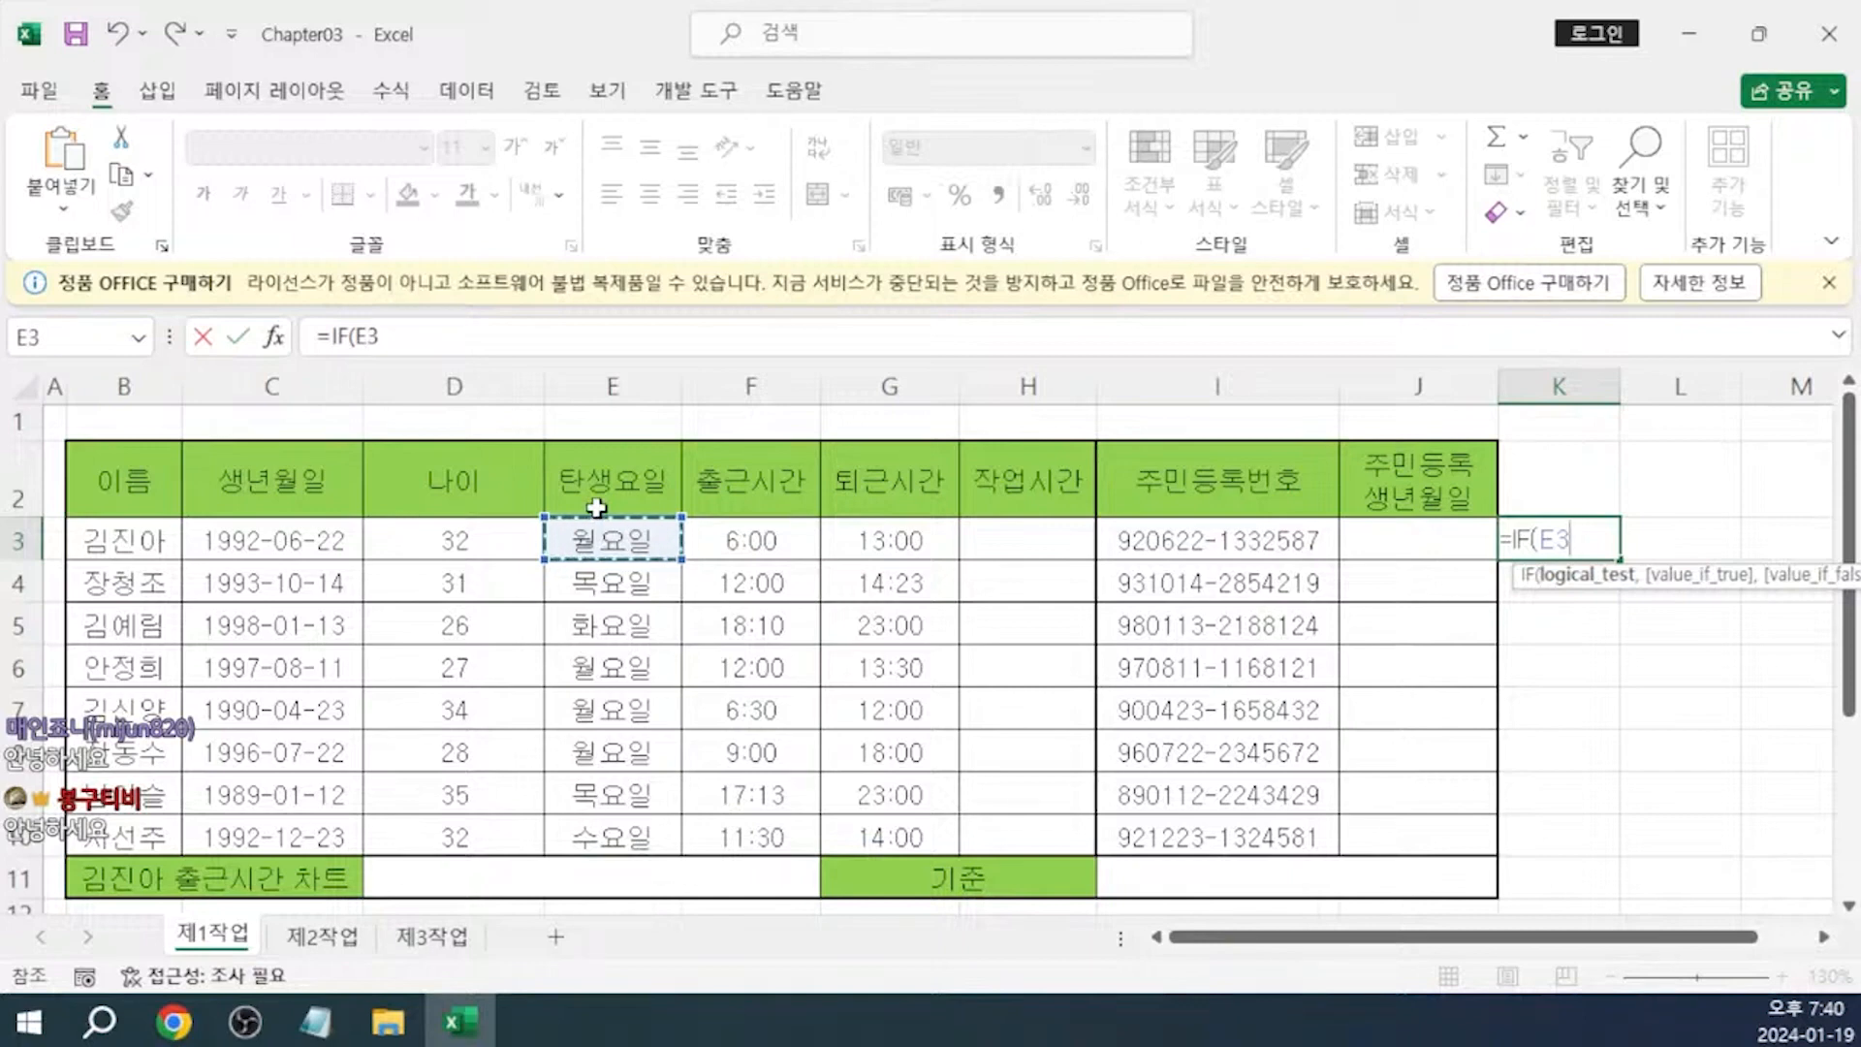
pyautogui.write('=')
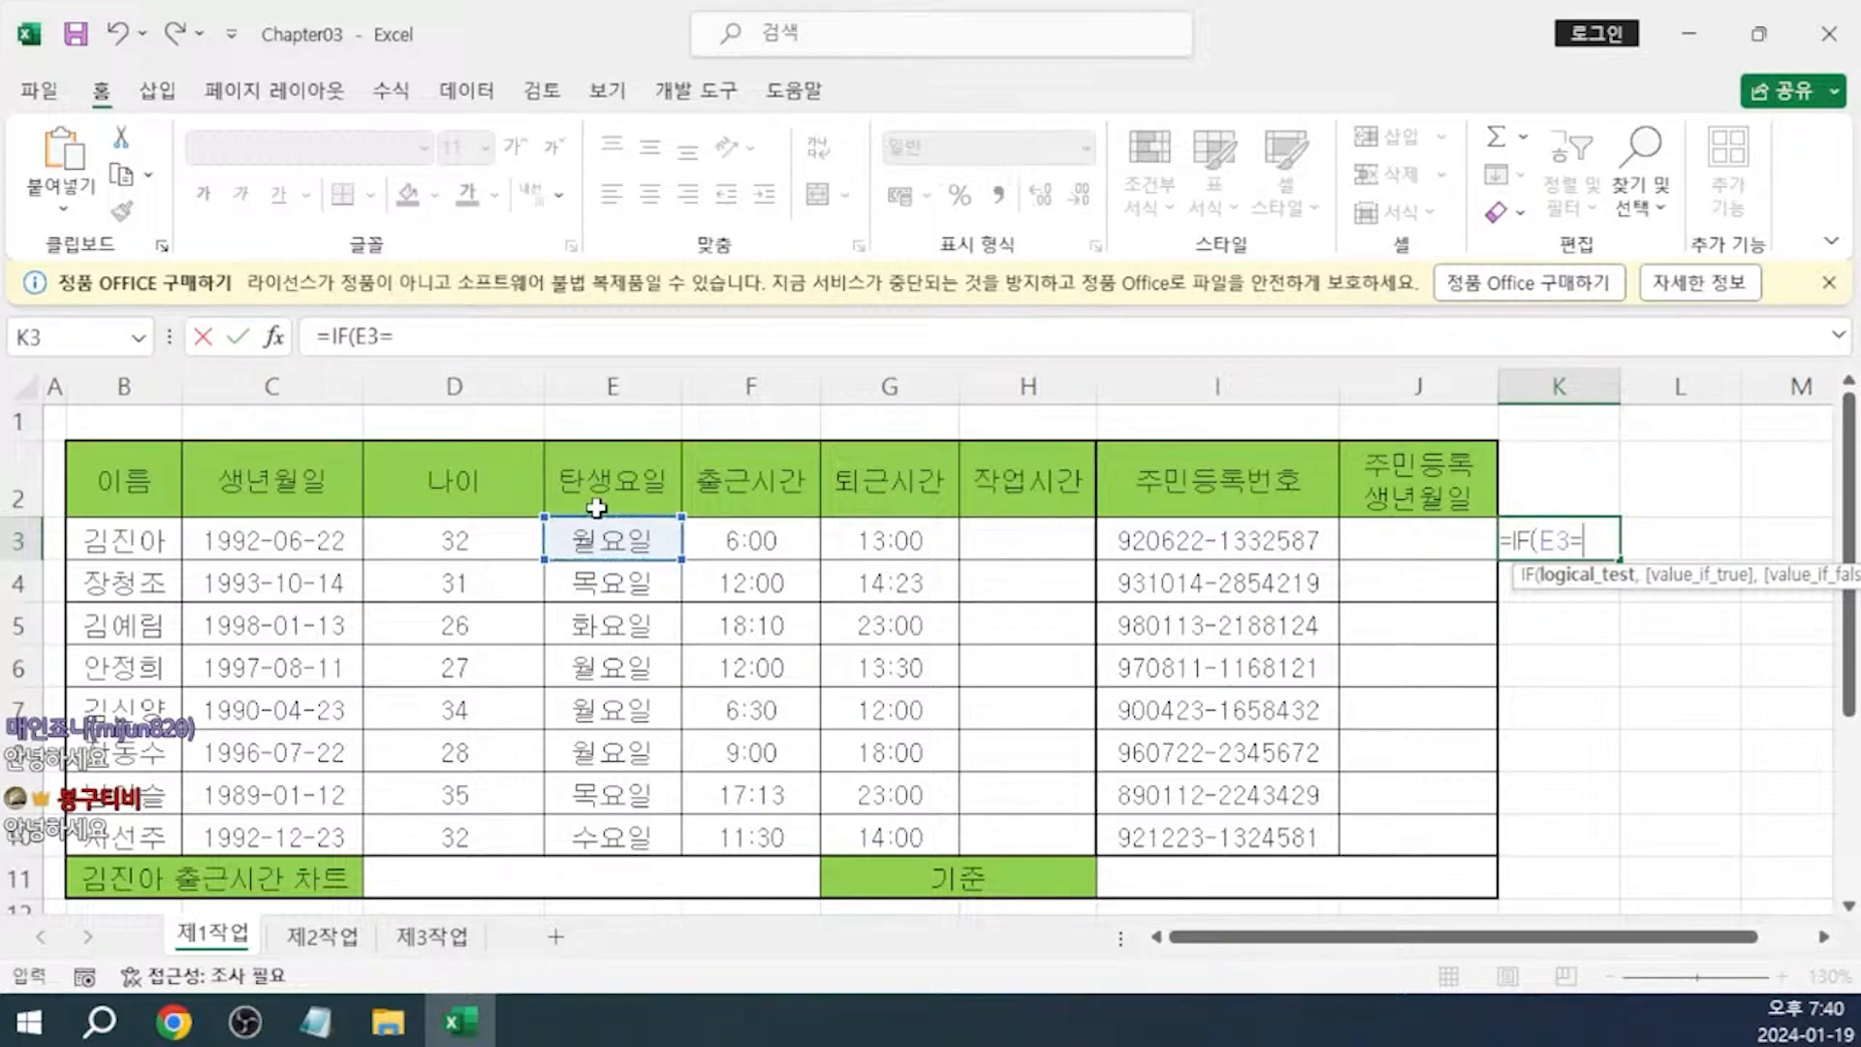
pyautogui.write('"월요일')
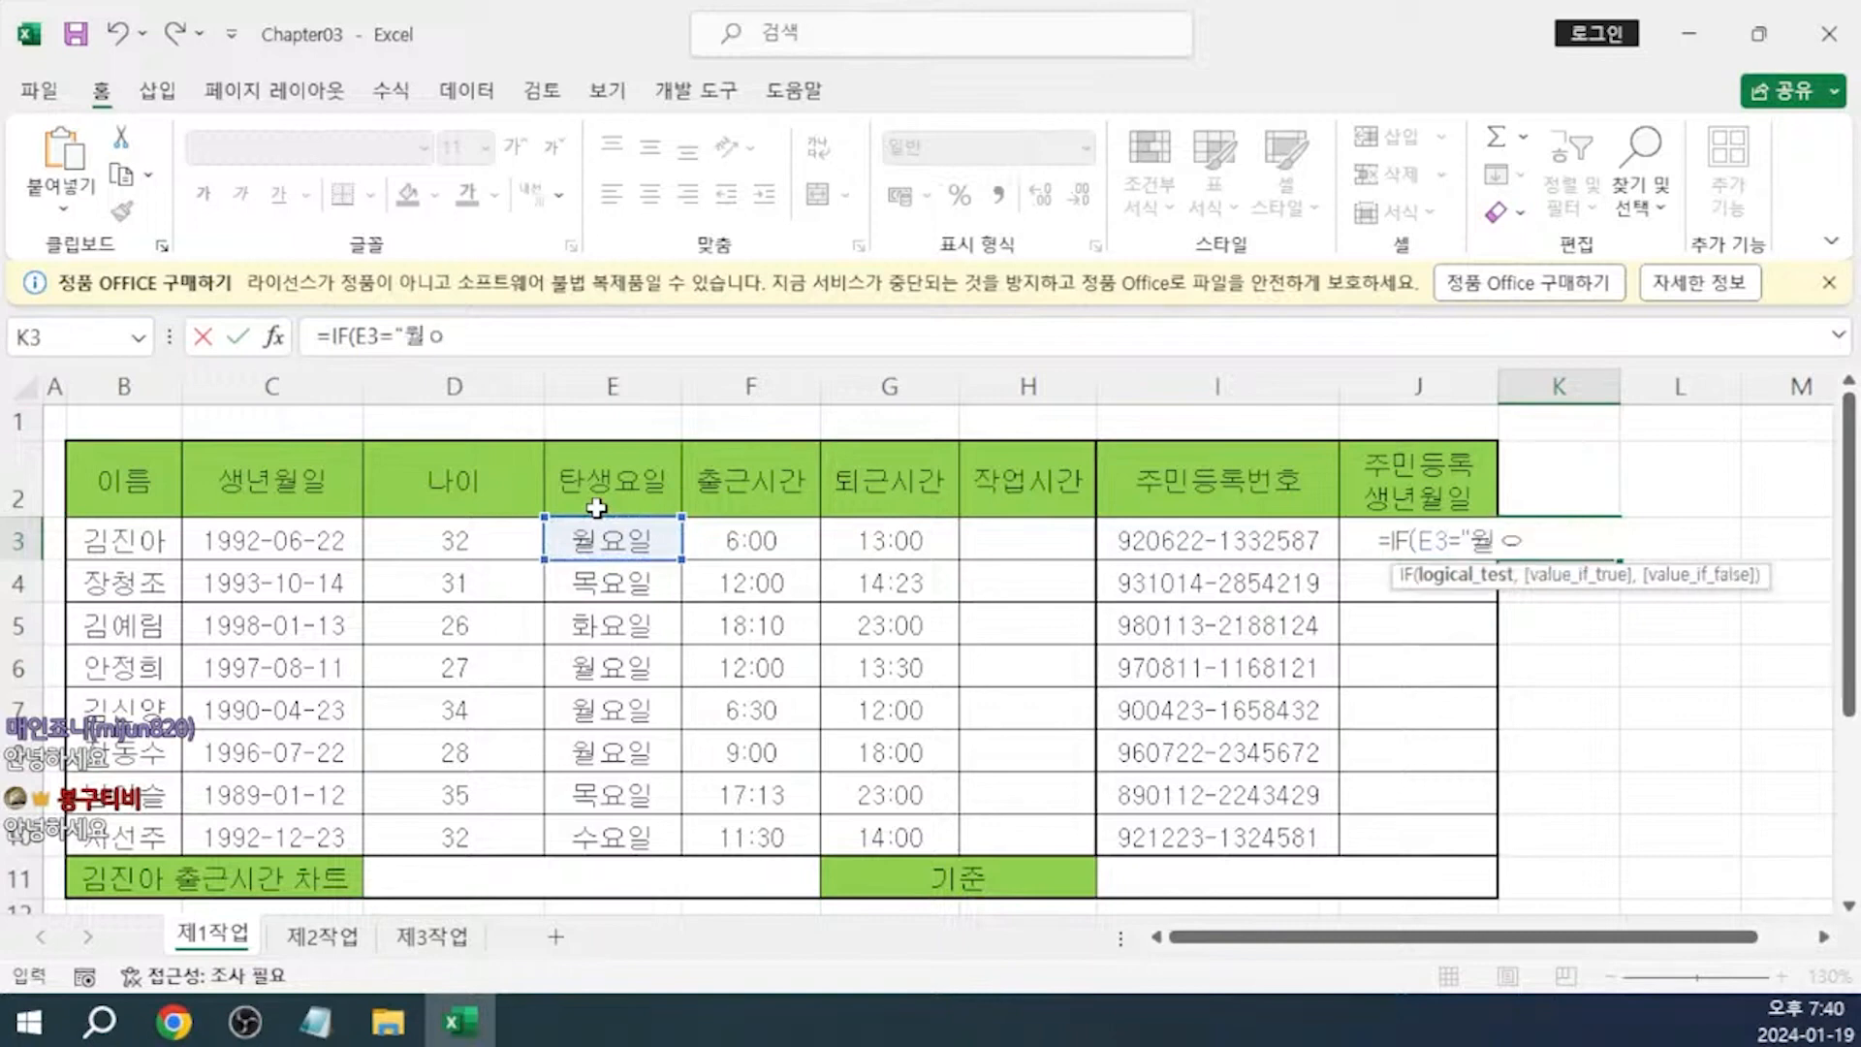
pyautogui.write('"')
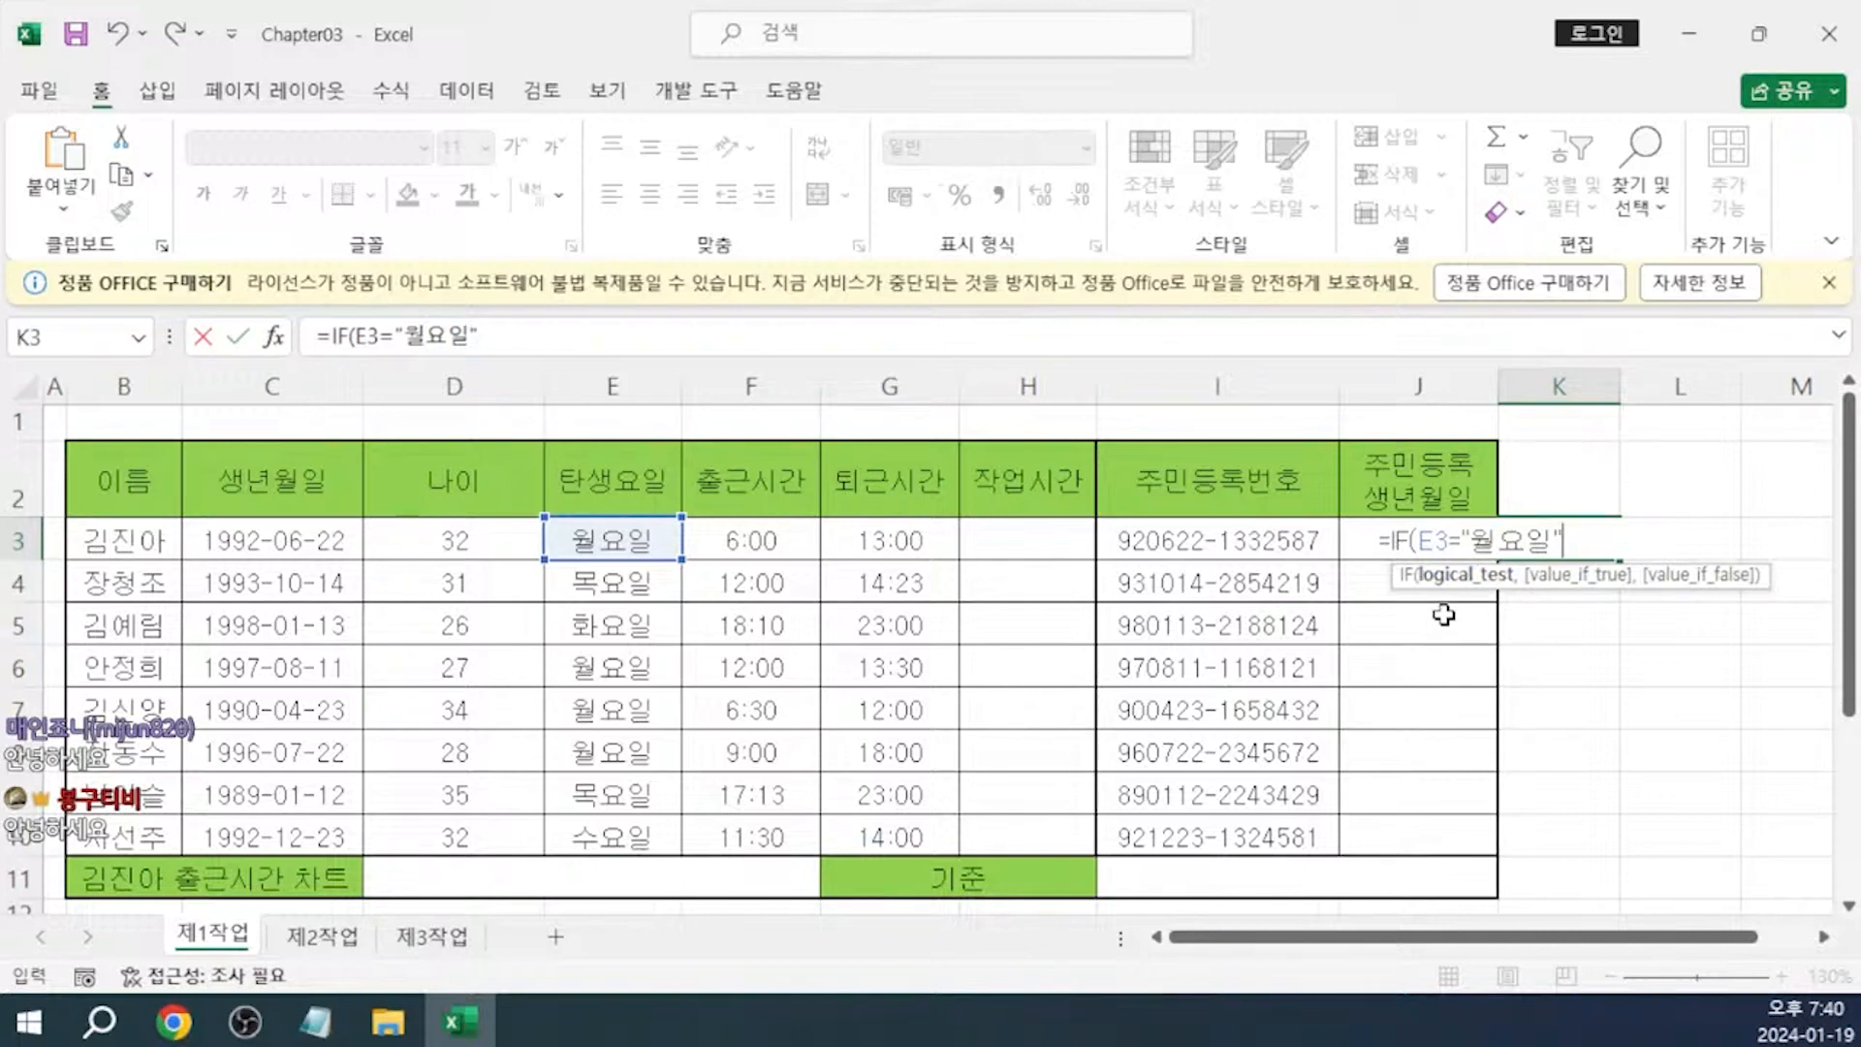
# Complete the K3 formula as =IF(E3="월요일","월","") and fill it down through K10
pyautogui.write(',')
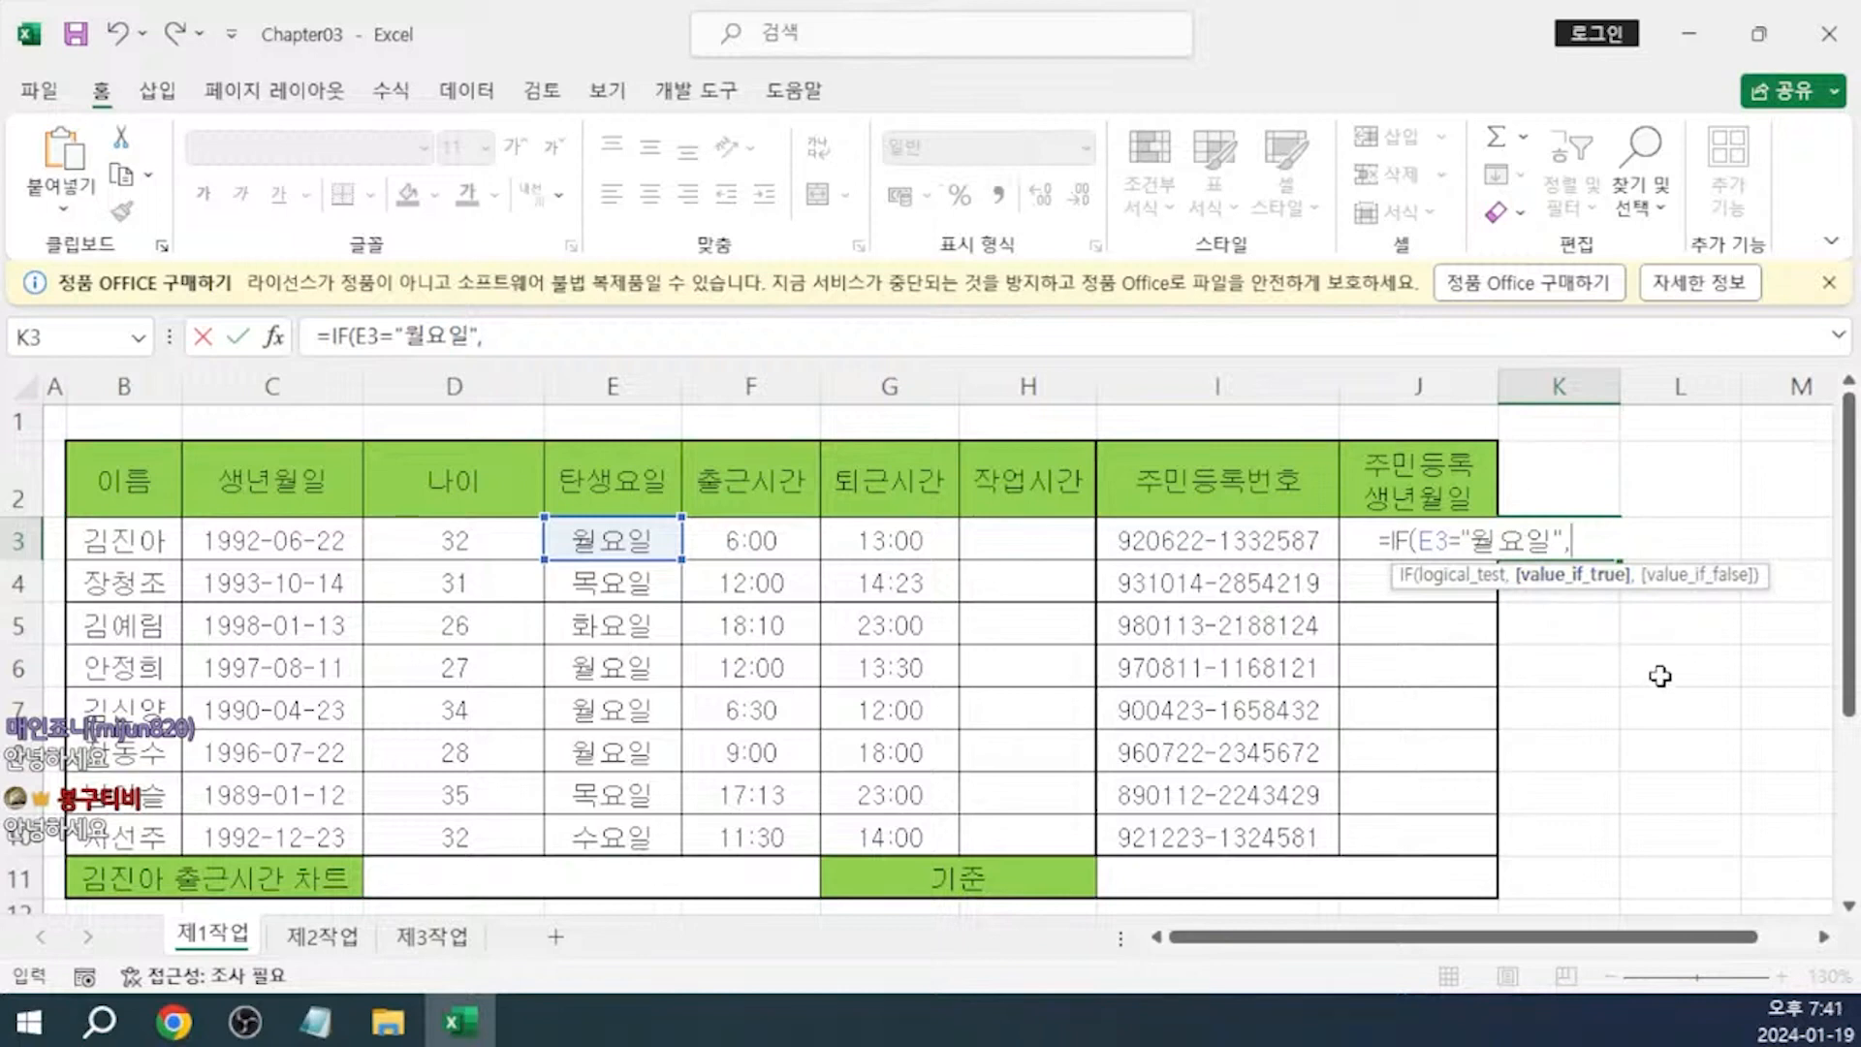
pyautogui.write('"월')
pyautogui.write(',')
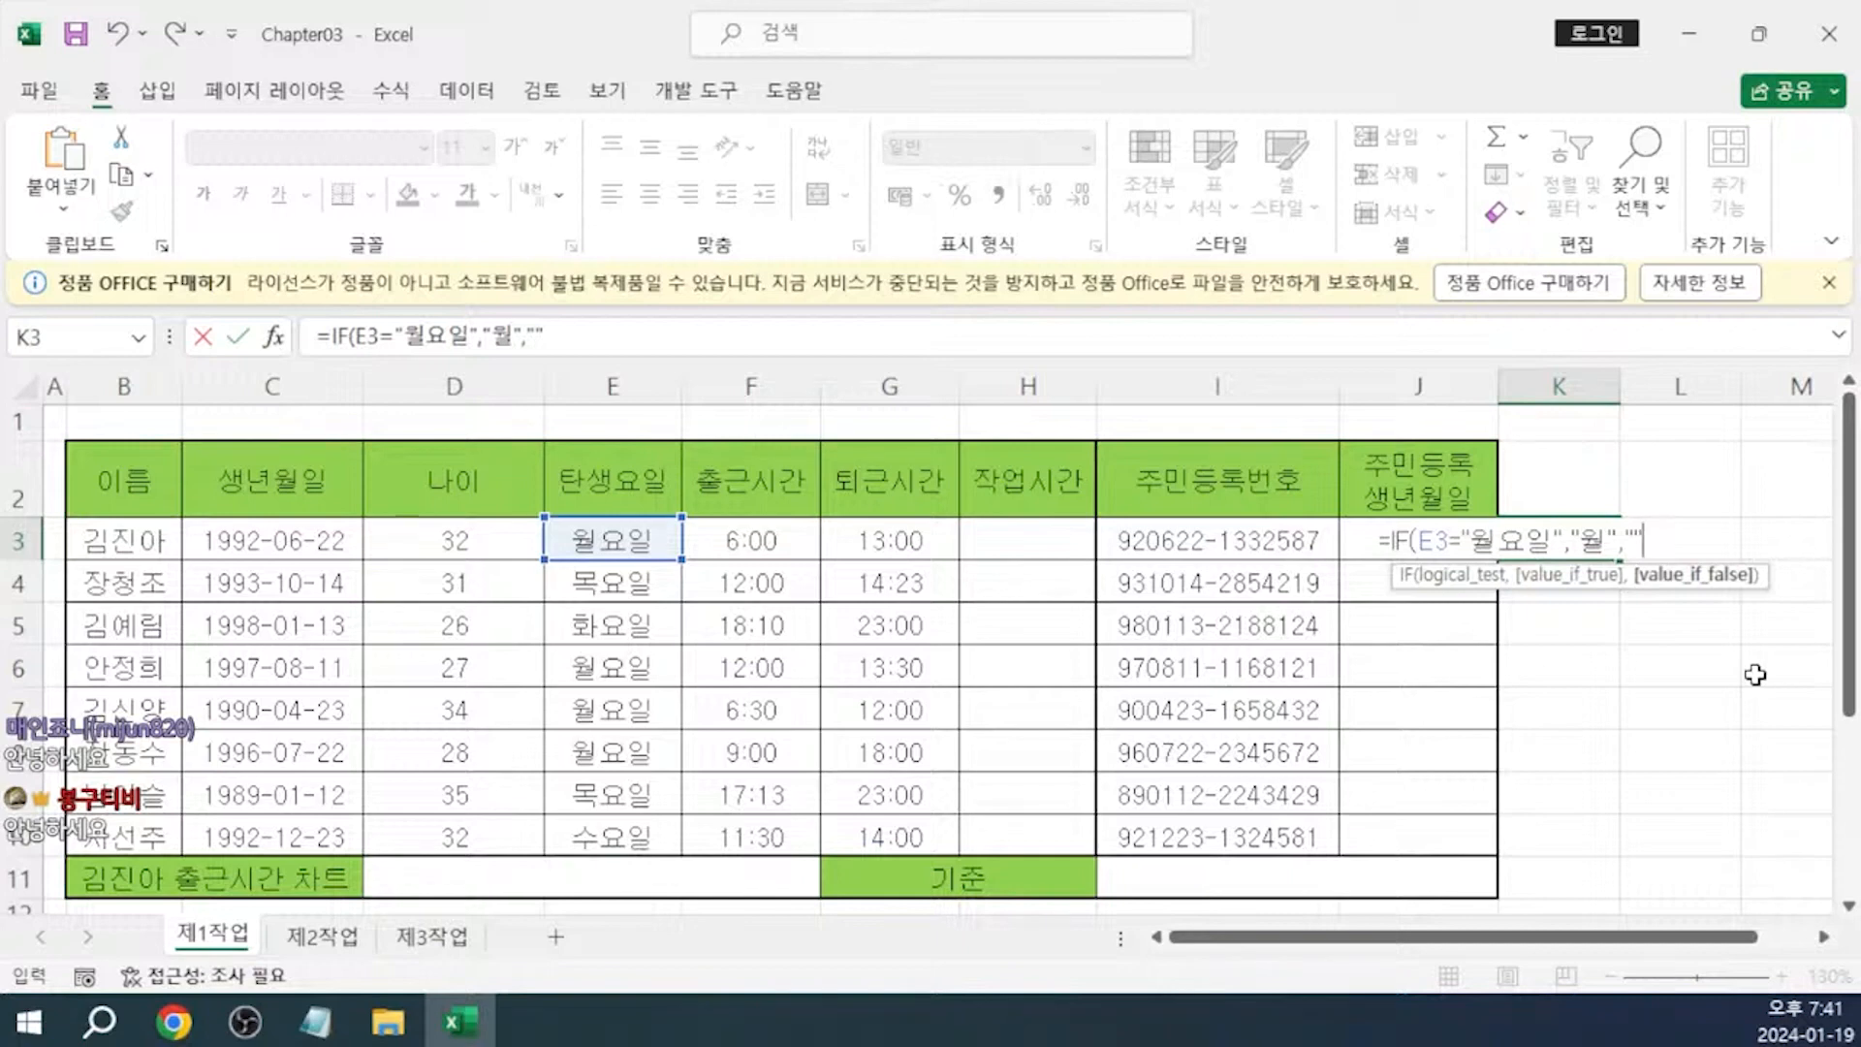
pyautogui.write(')')
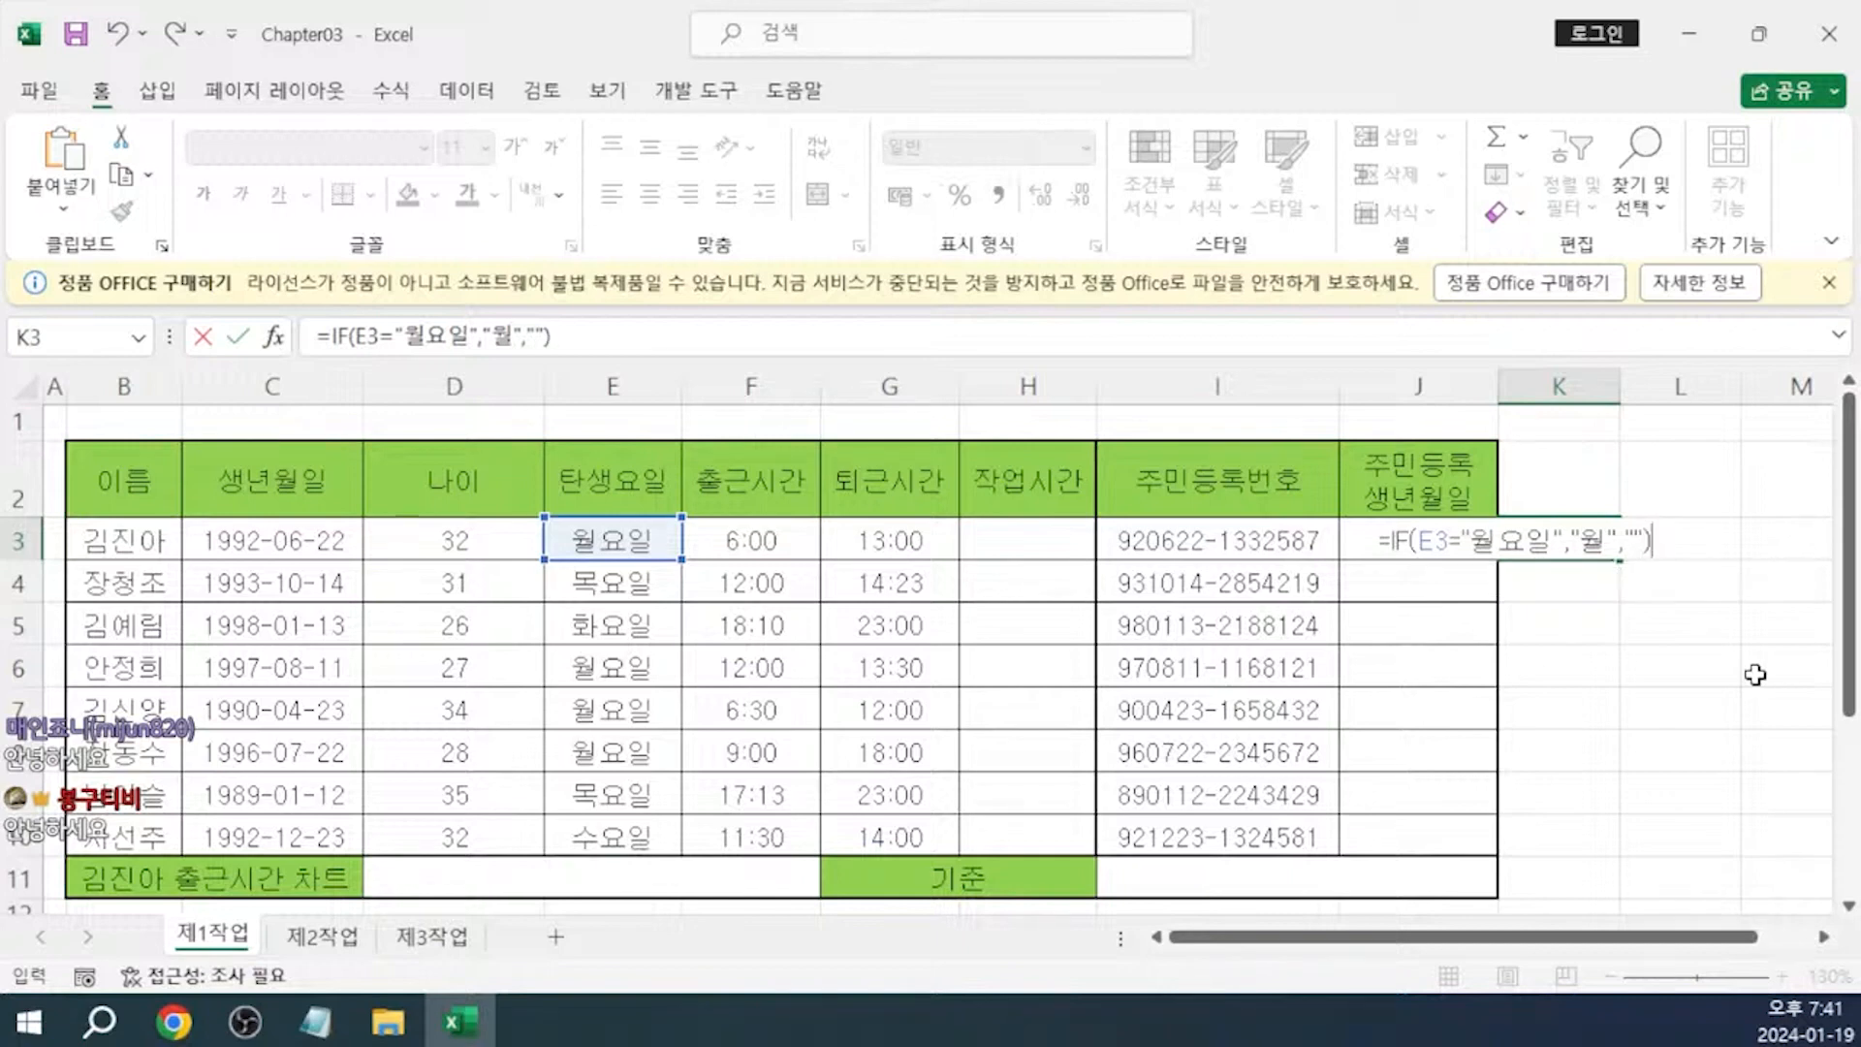
pyautogui.press('Return')
pyautogui.press('Up')
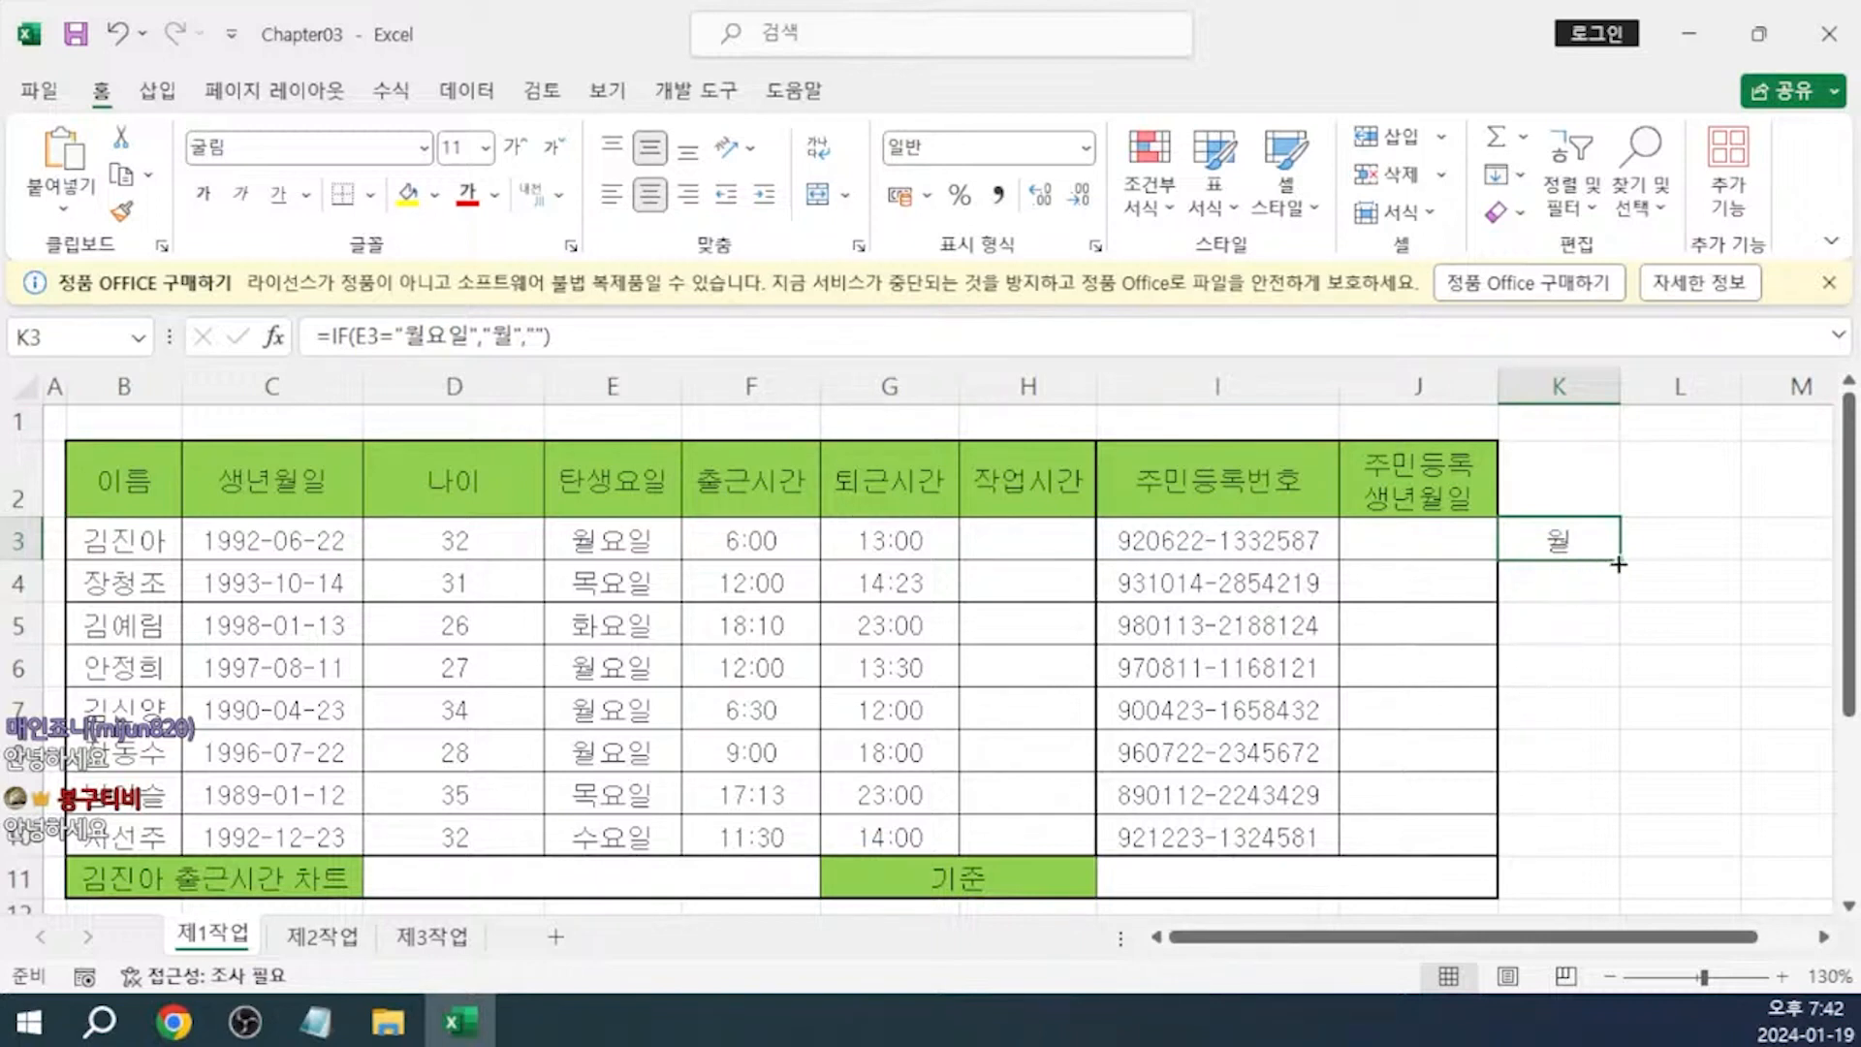
pyautogui.moveTo(1618, 563); pyautogui.dragTo(1587, 845)
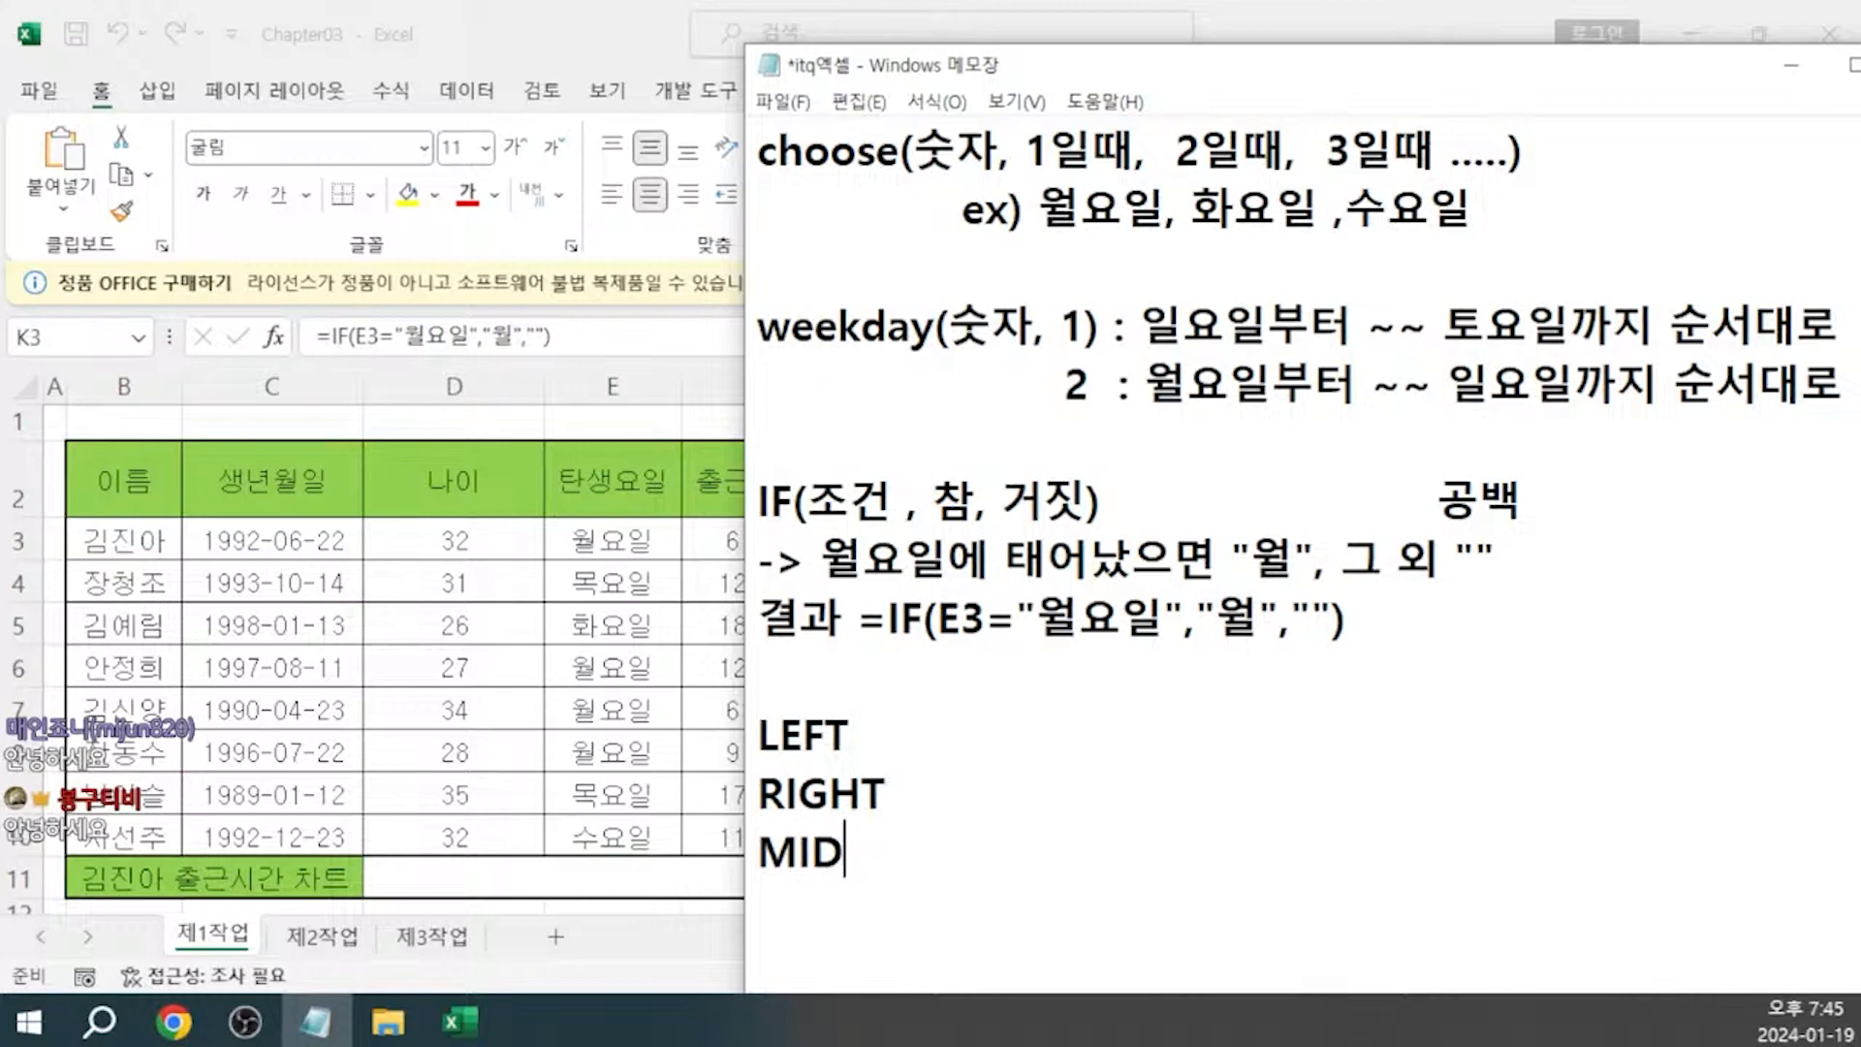
# Complete the LEFT syntax in the Notepad notes as "LEFT(텍스트 클릭, 개수)"
pyautogui.write('(텍스')
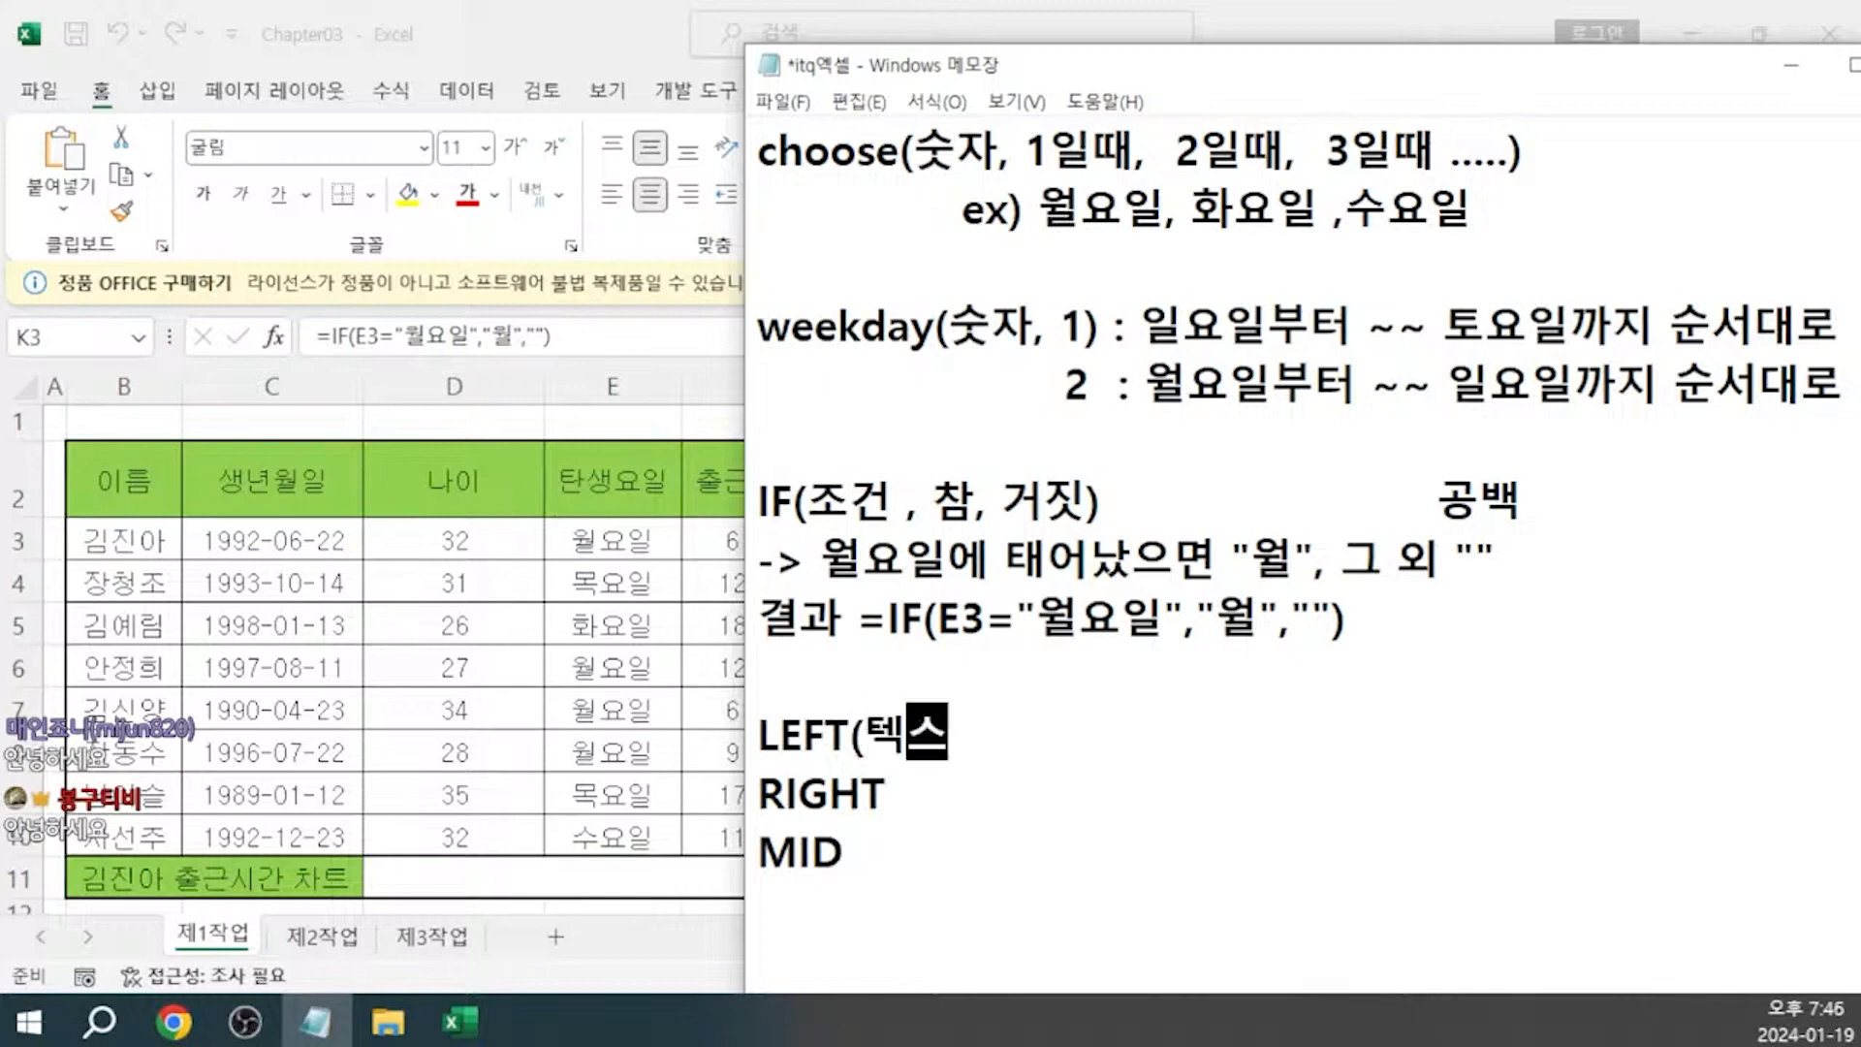
pyautogui.write('트 클ㄹㅣㄱ')
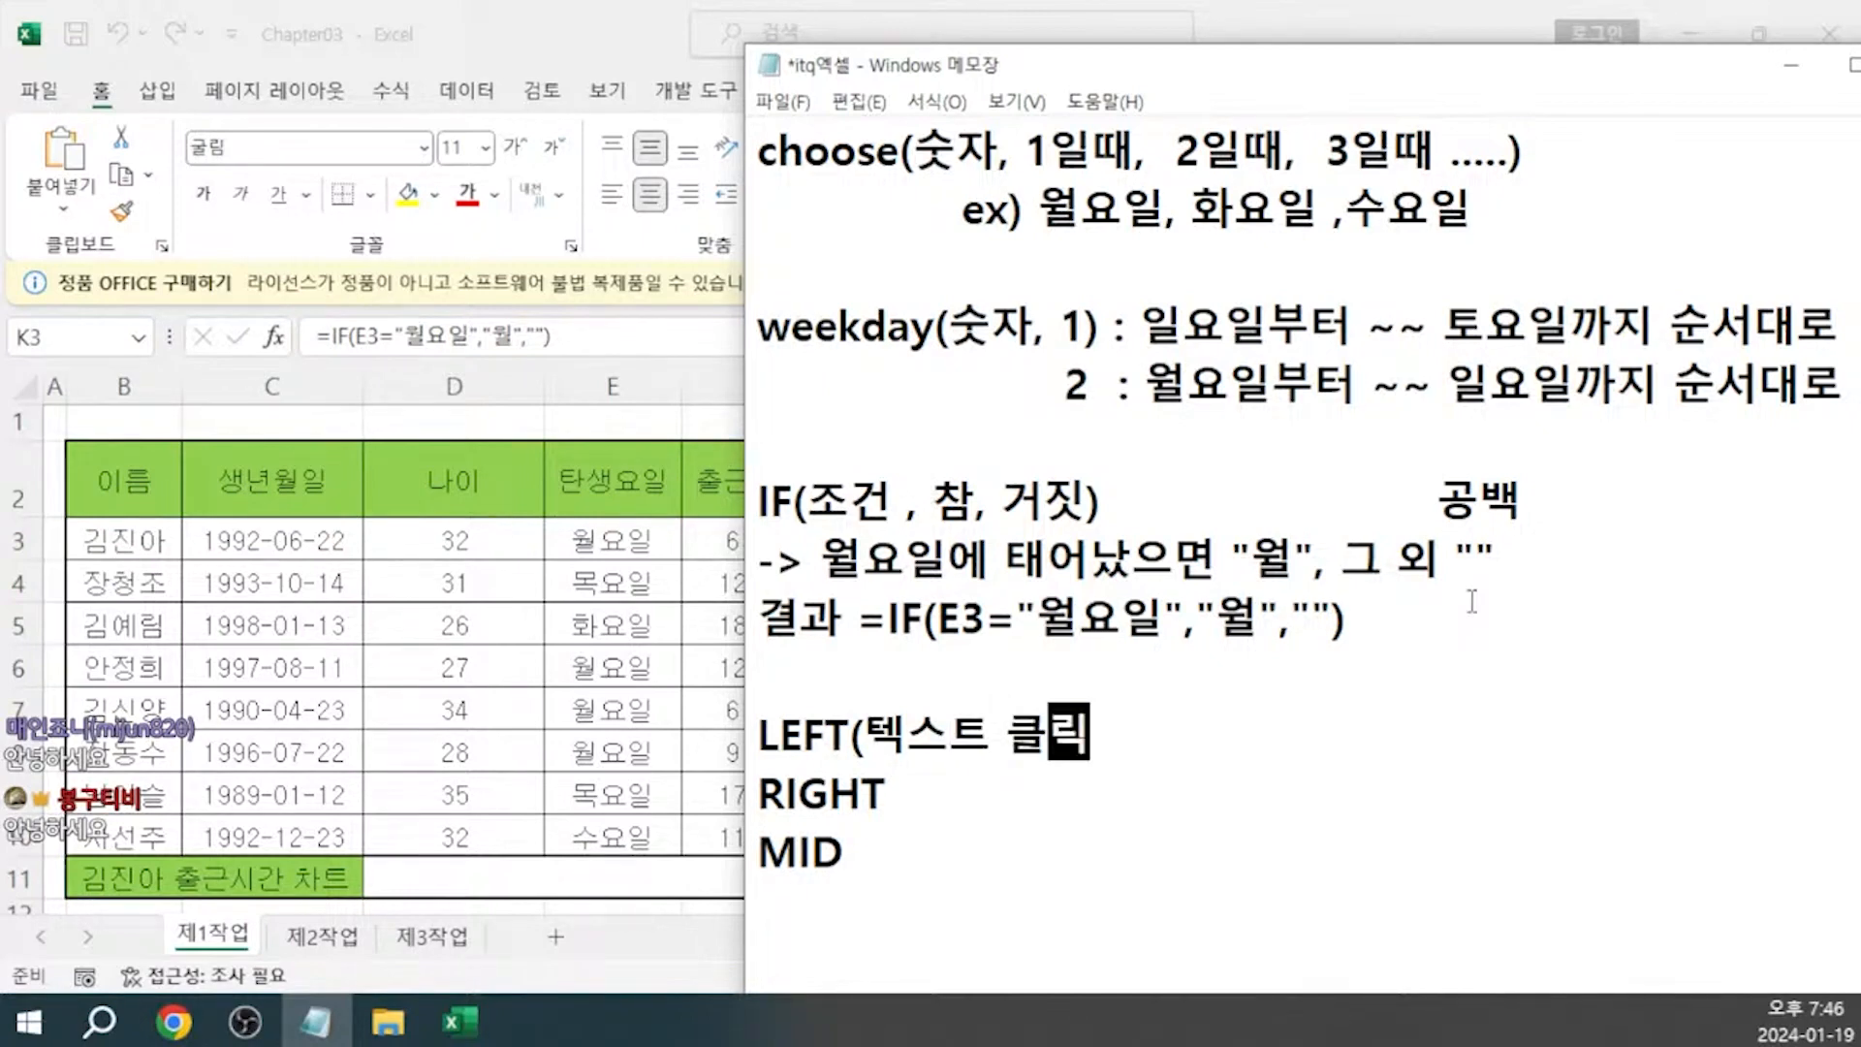
pyautogui.write(', 개수')
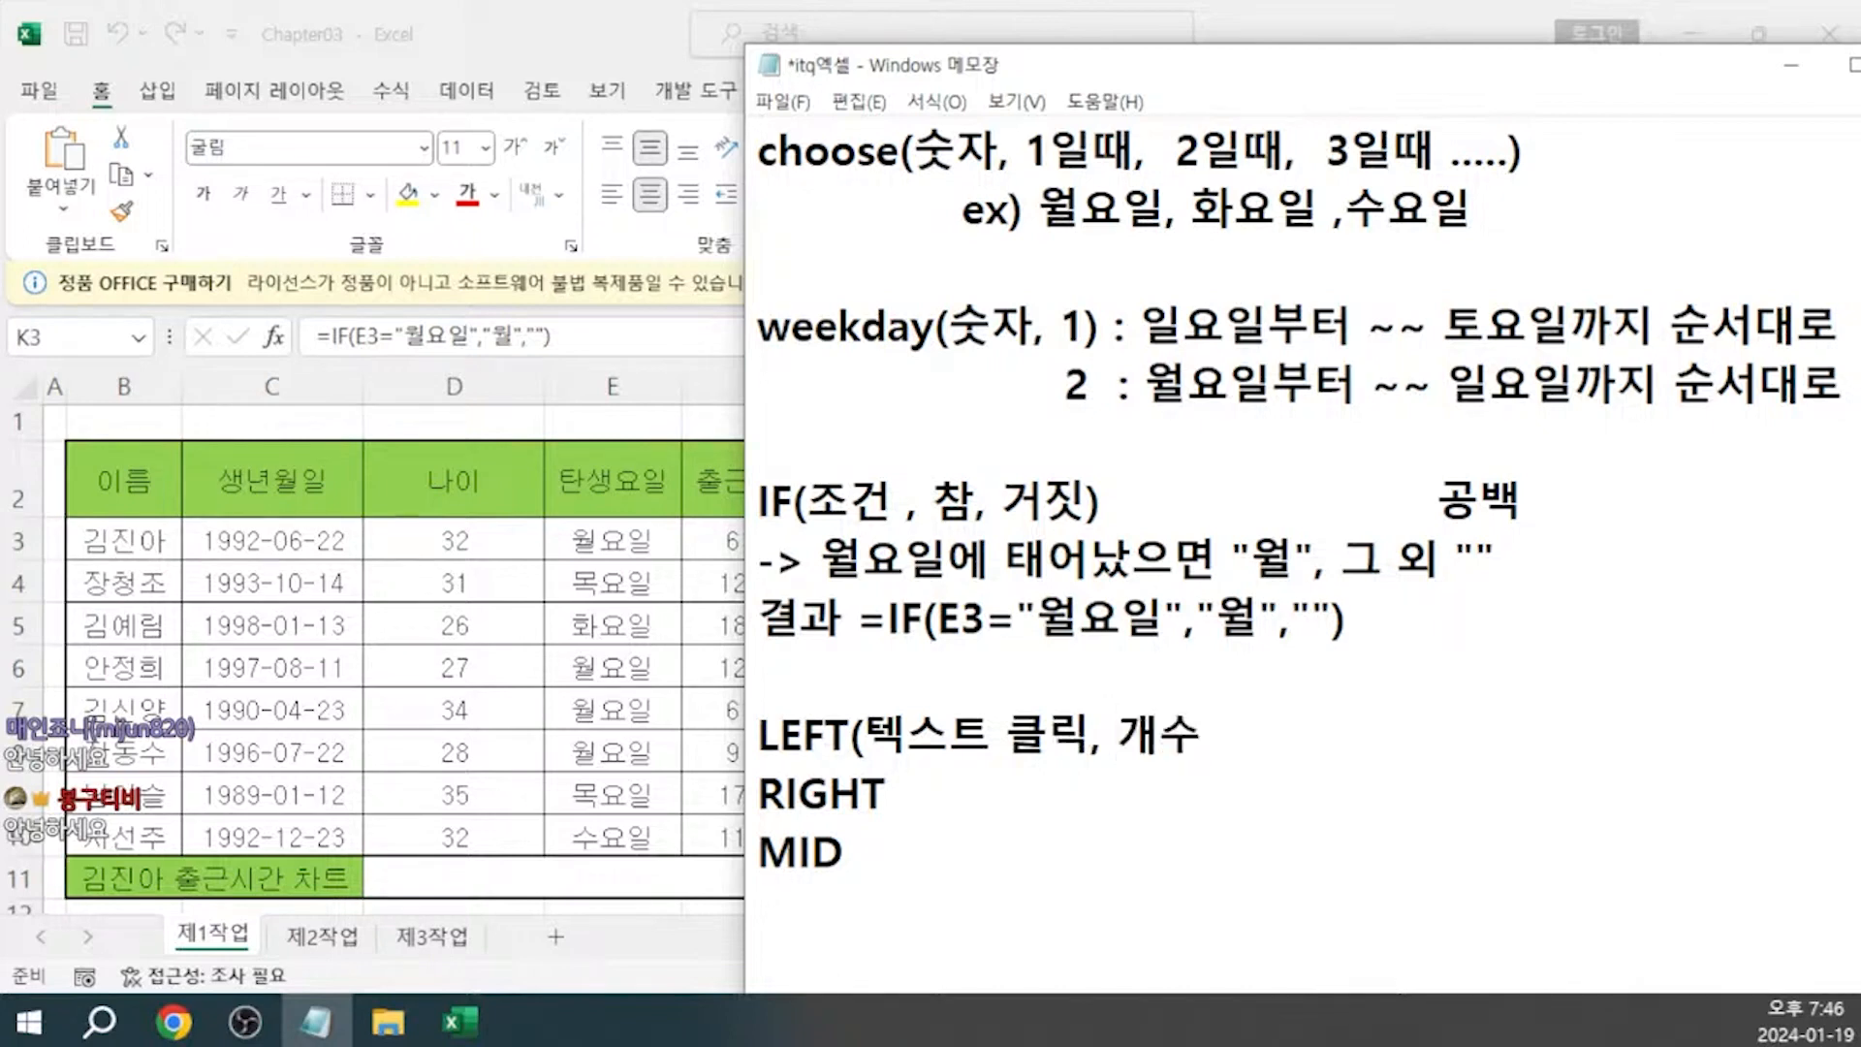
pyautogui.write(')')
# Move the Notepad window aside and enter the formula =LEFT(B3,1) in cell H3 of the Excel sheet
pyautogui.moveTo(1072, 68); pyautogui.dragTo(1624, 56)
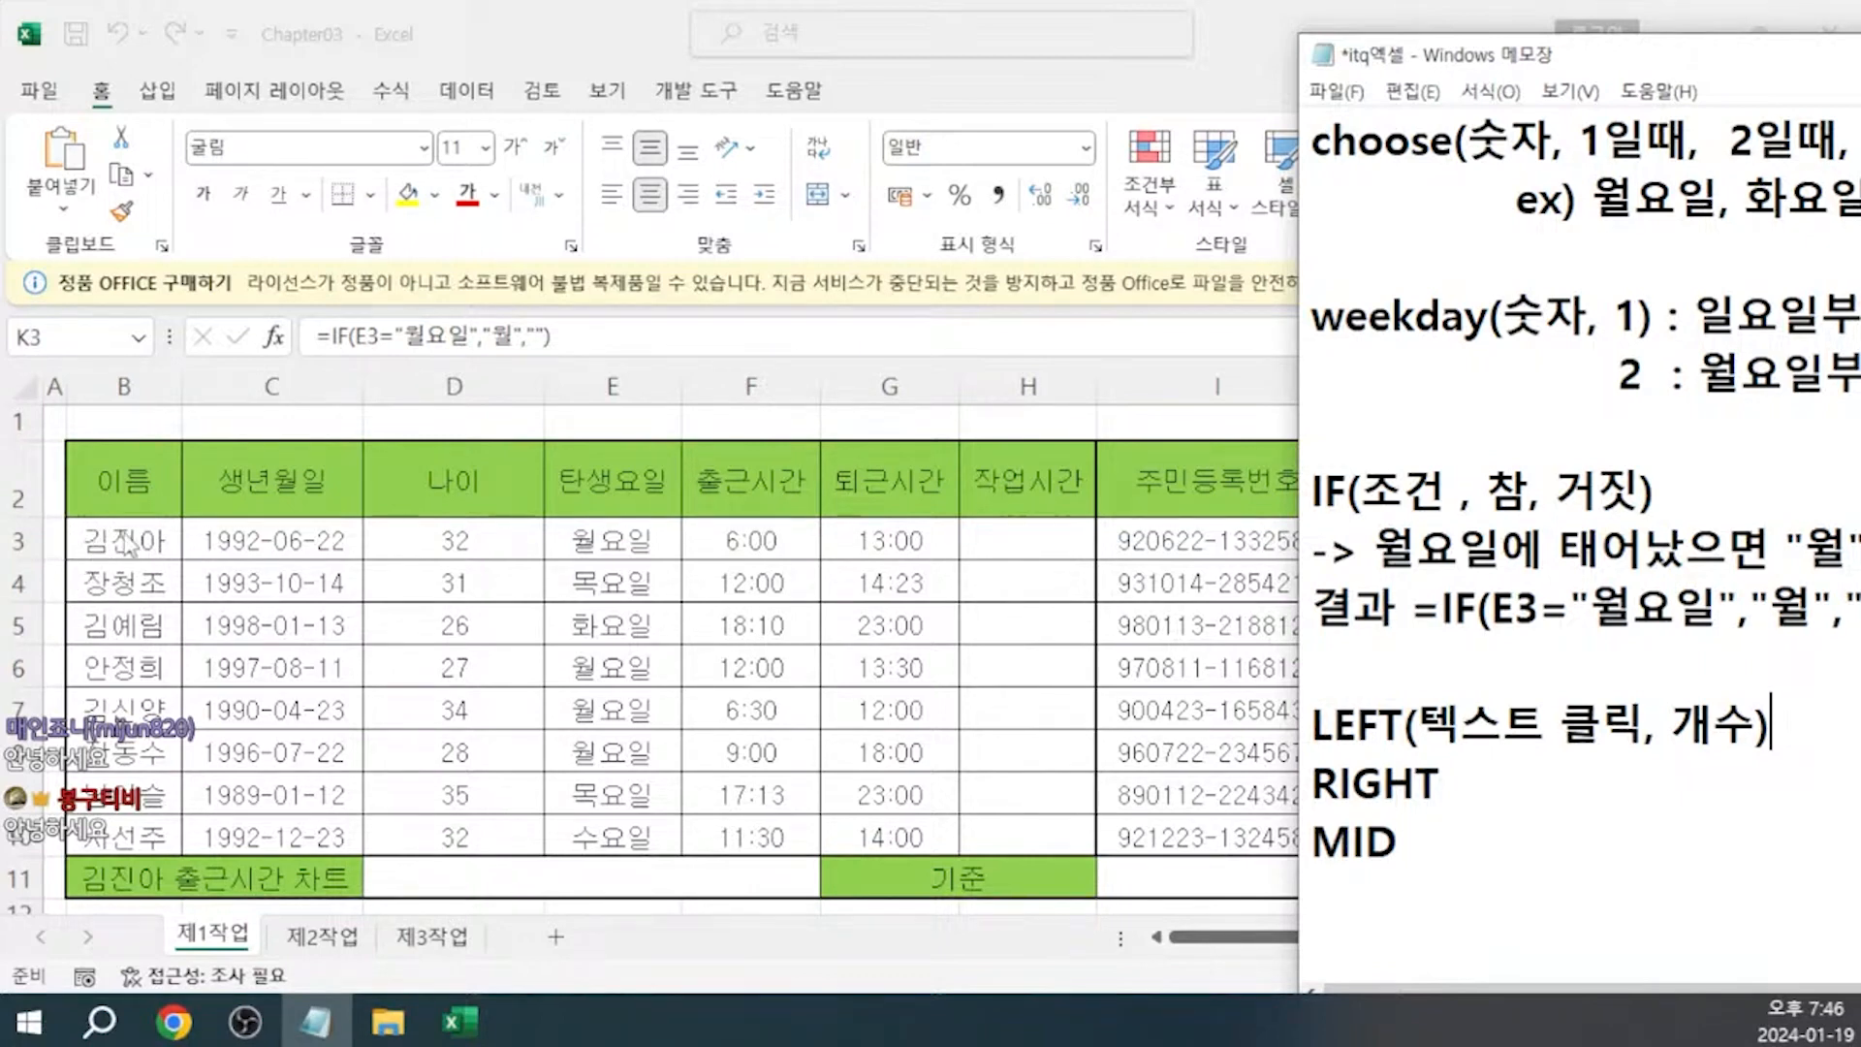
pyautogui.click(997, 529)
pyautogui.click(1010, 536)
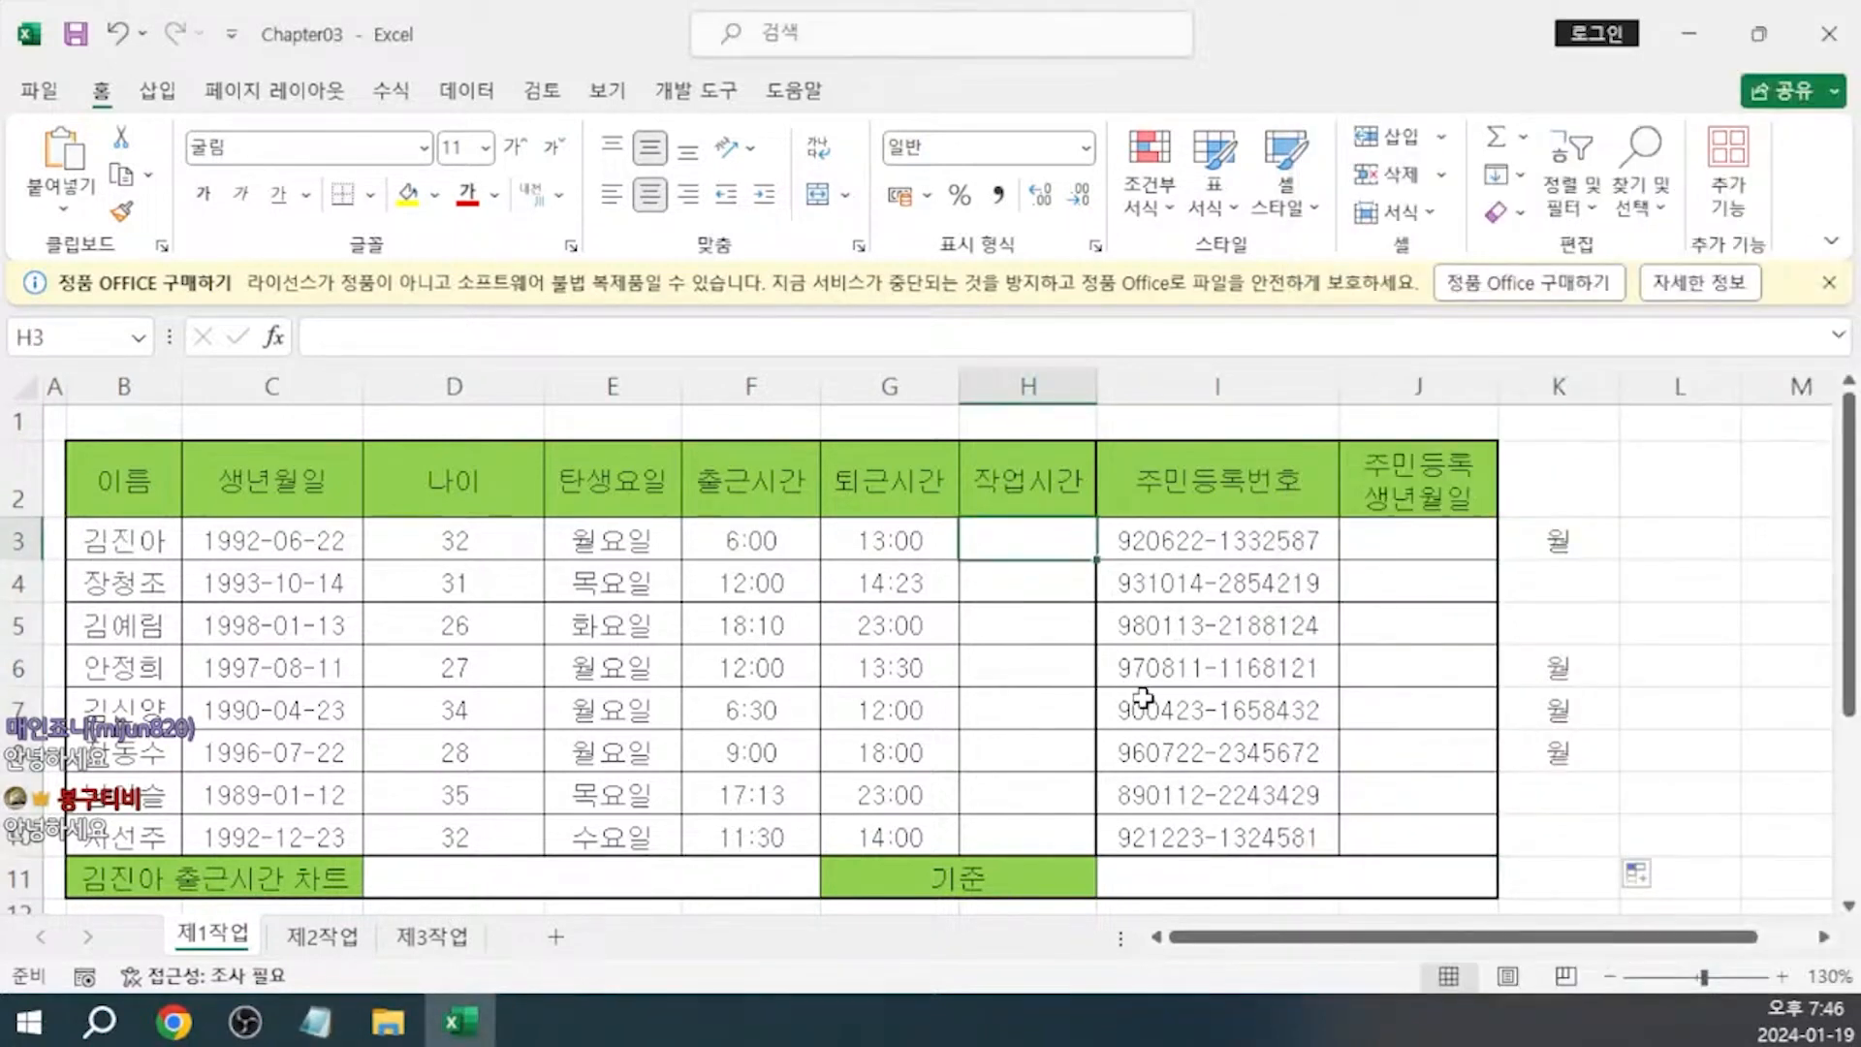
pyautogui.write('= ㅣ')
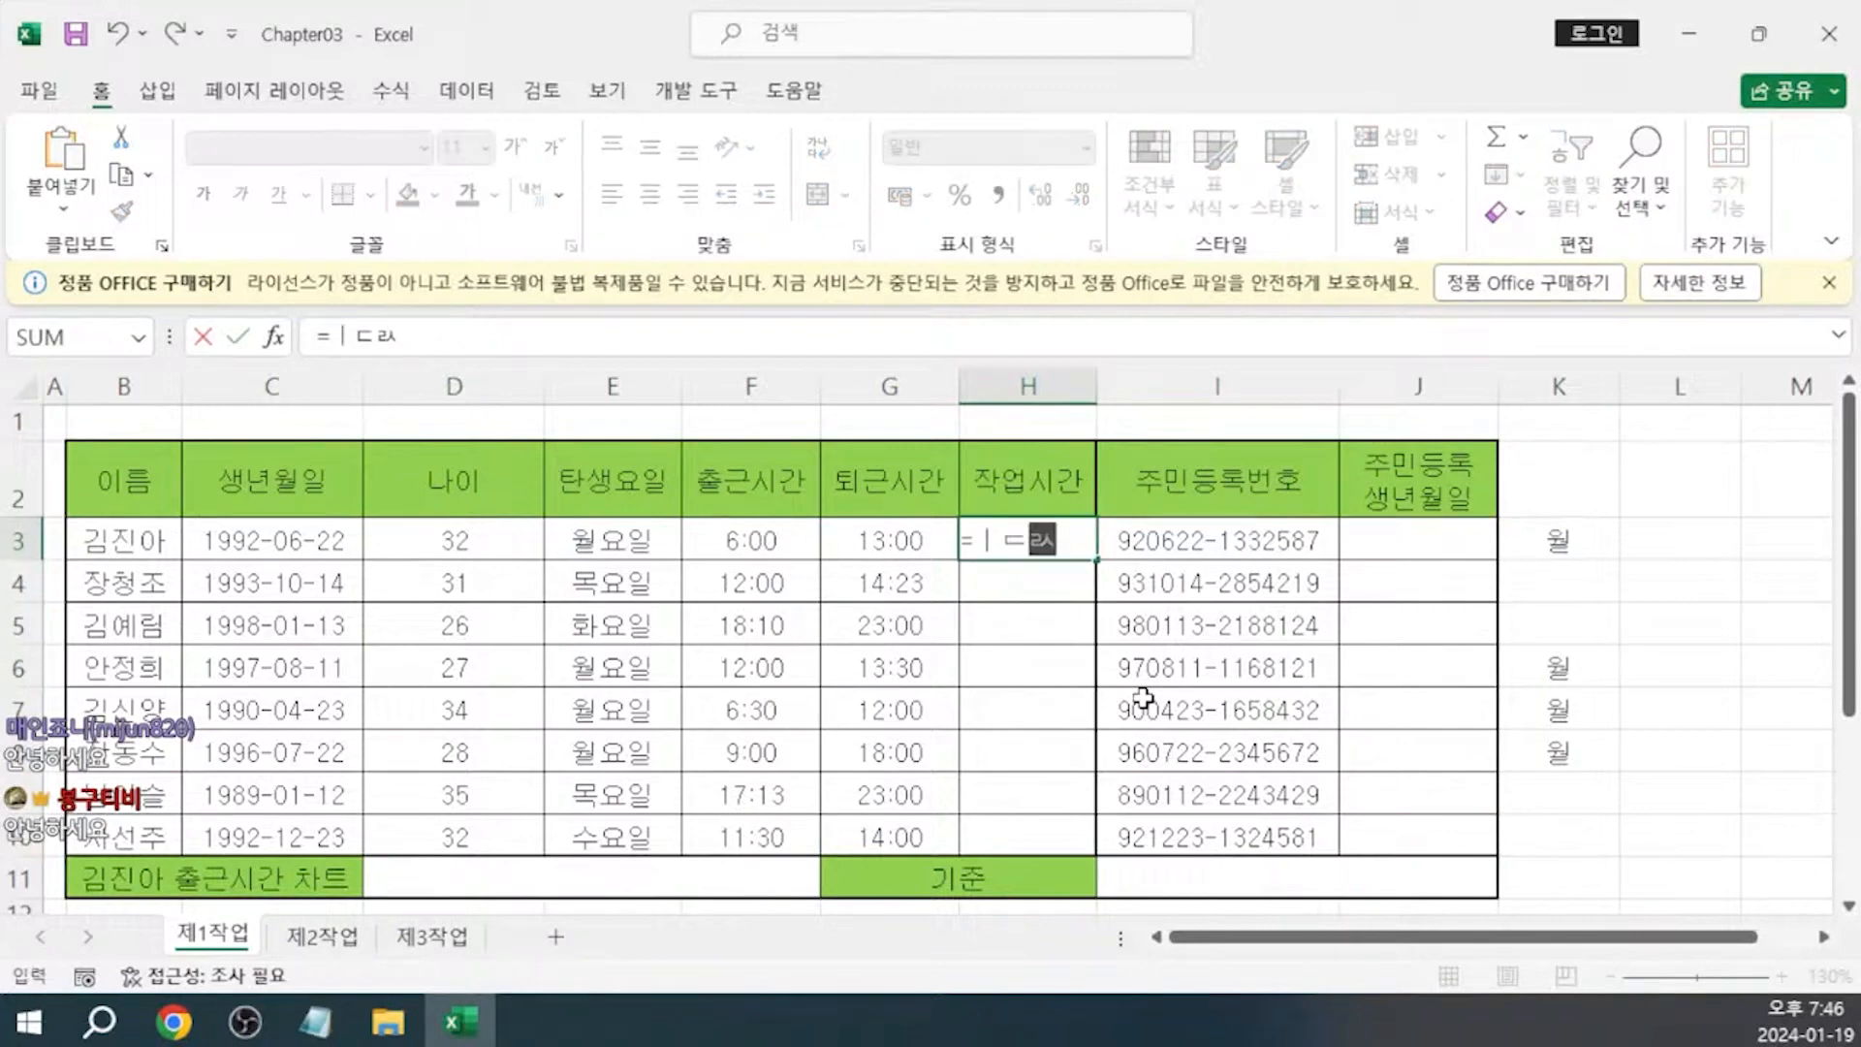
pyautogui.press('BackSpace')
pyautogui.write('left')
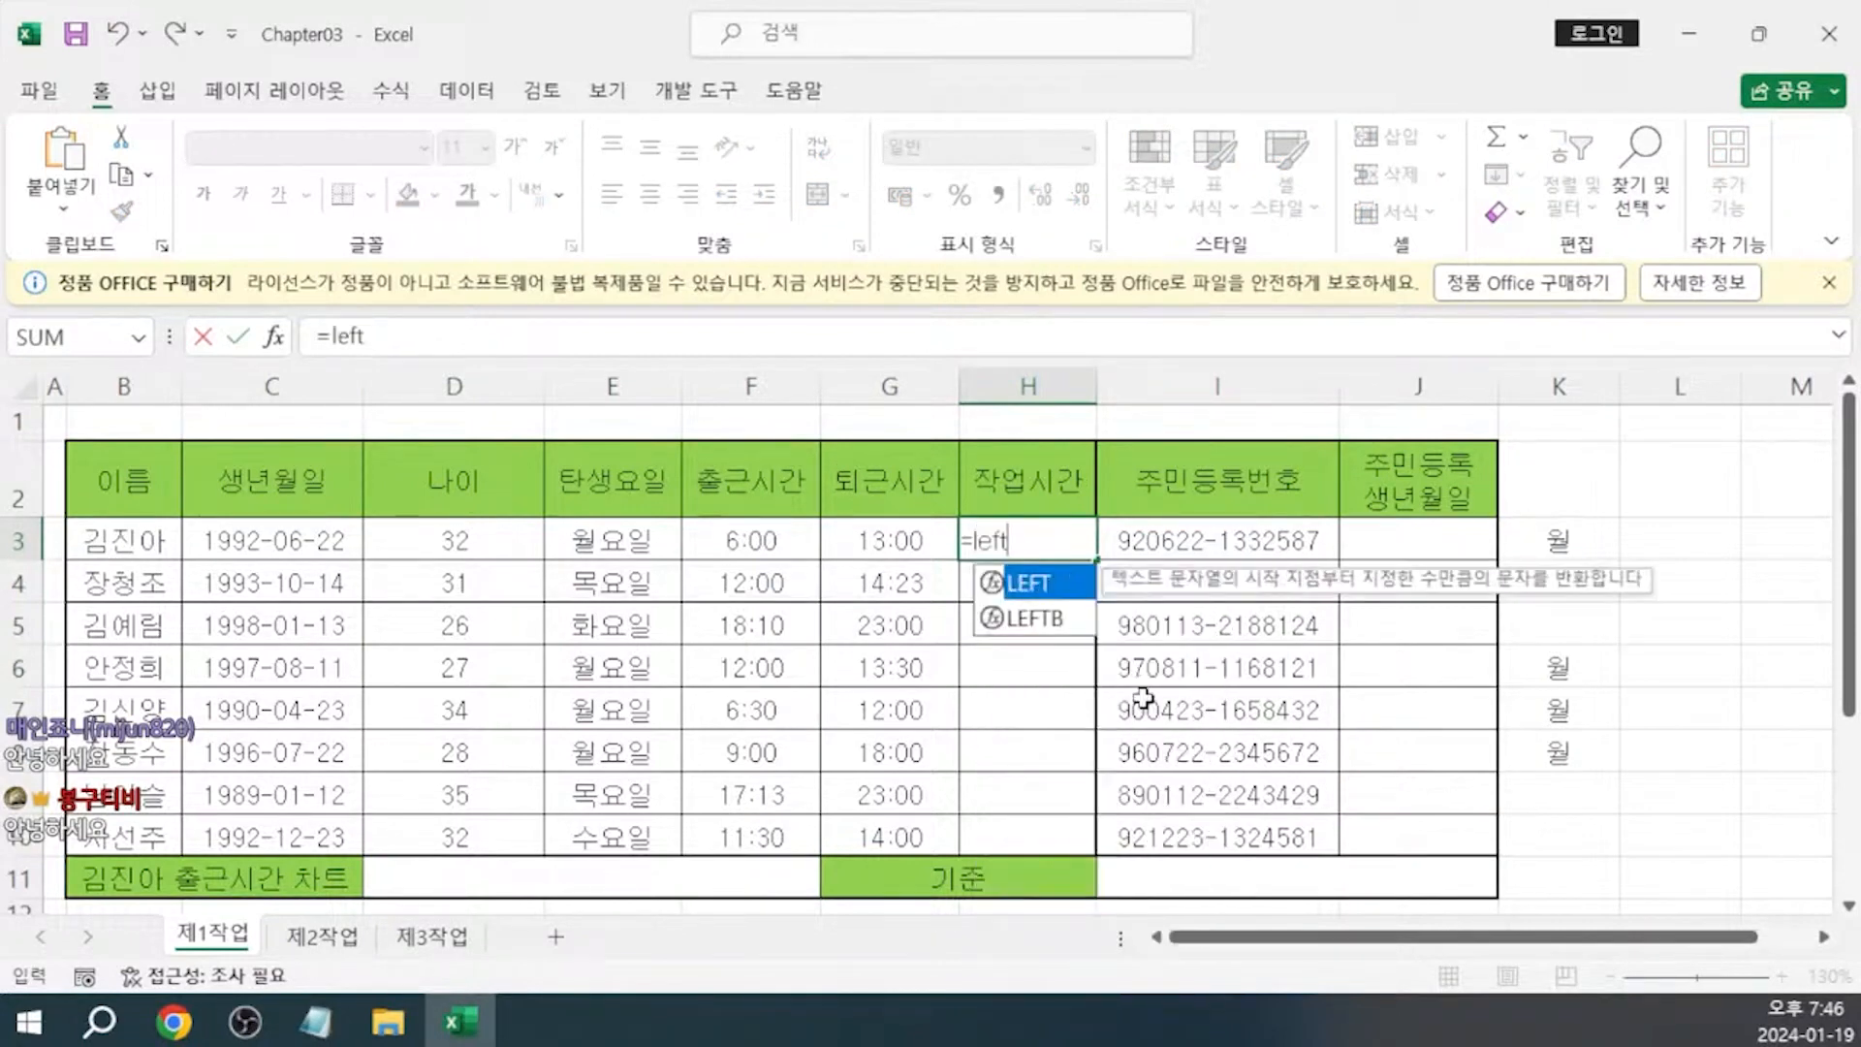
pyautogui.press('Tab')
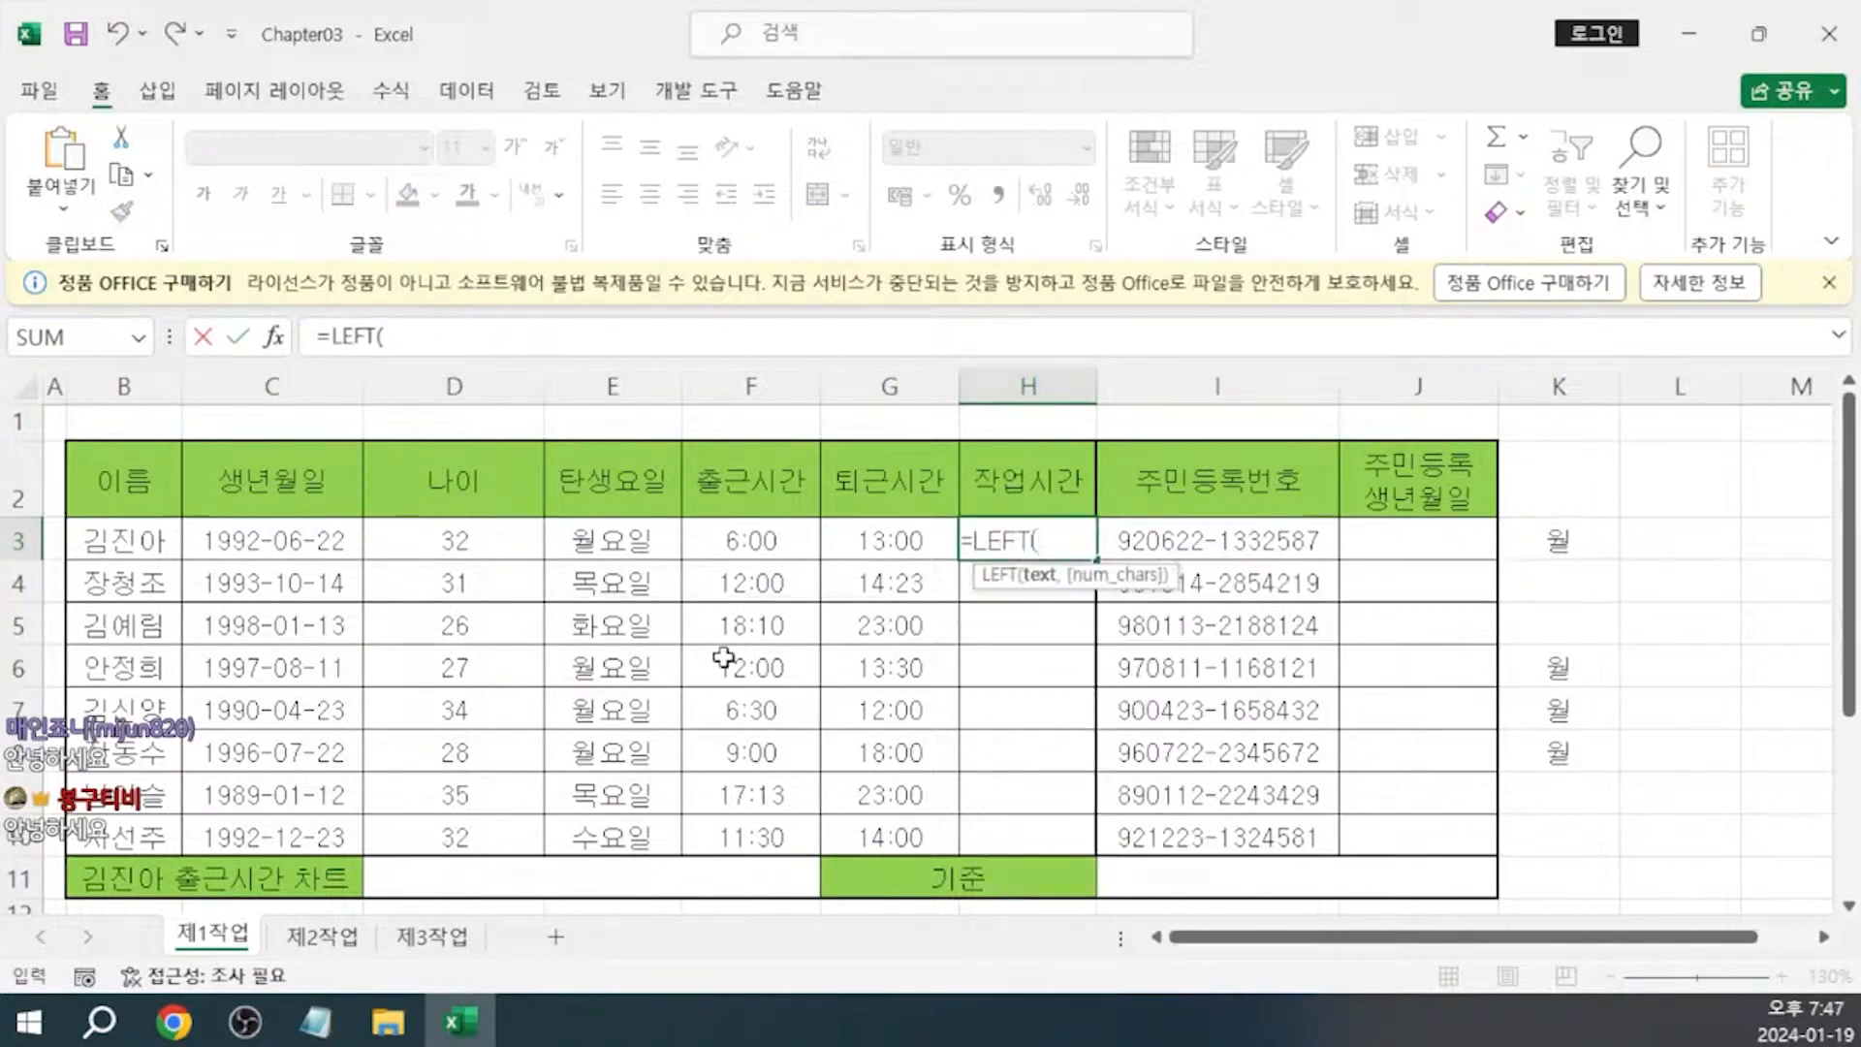
pyautogui.click(146, 539)
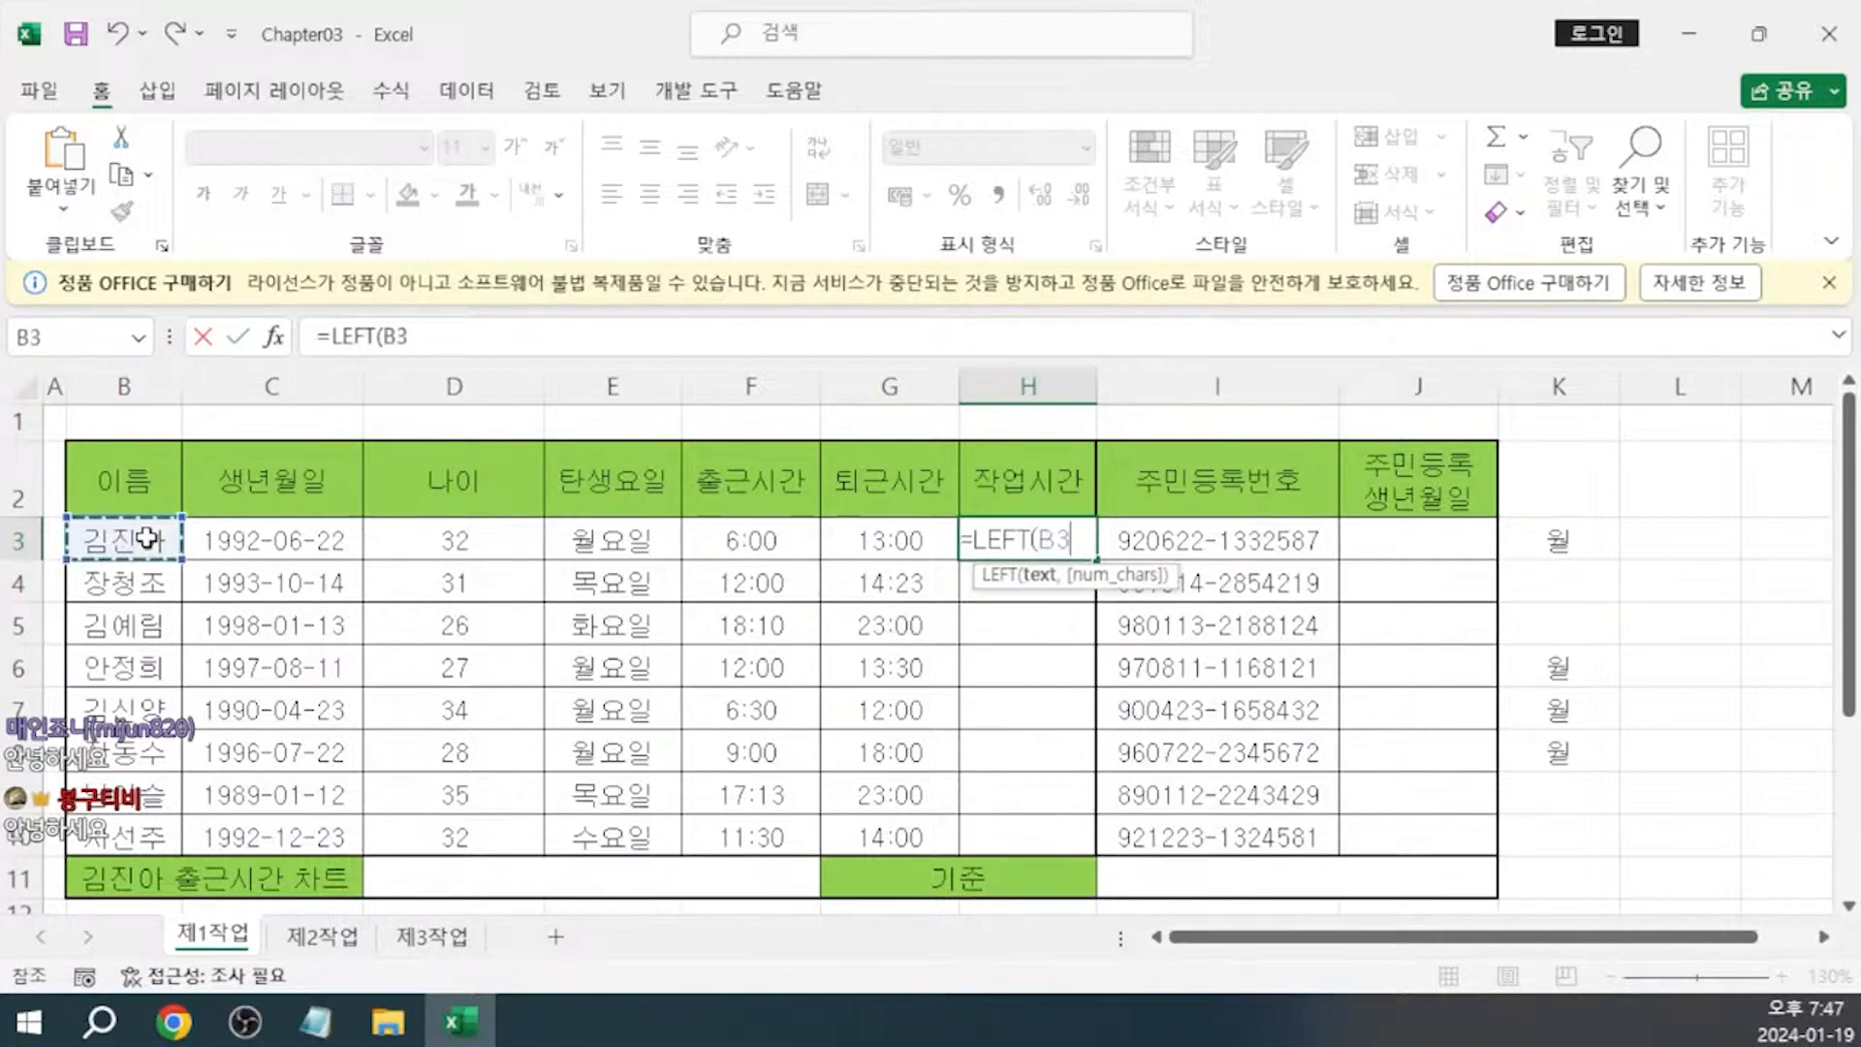
pyautogui.write(',')
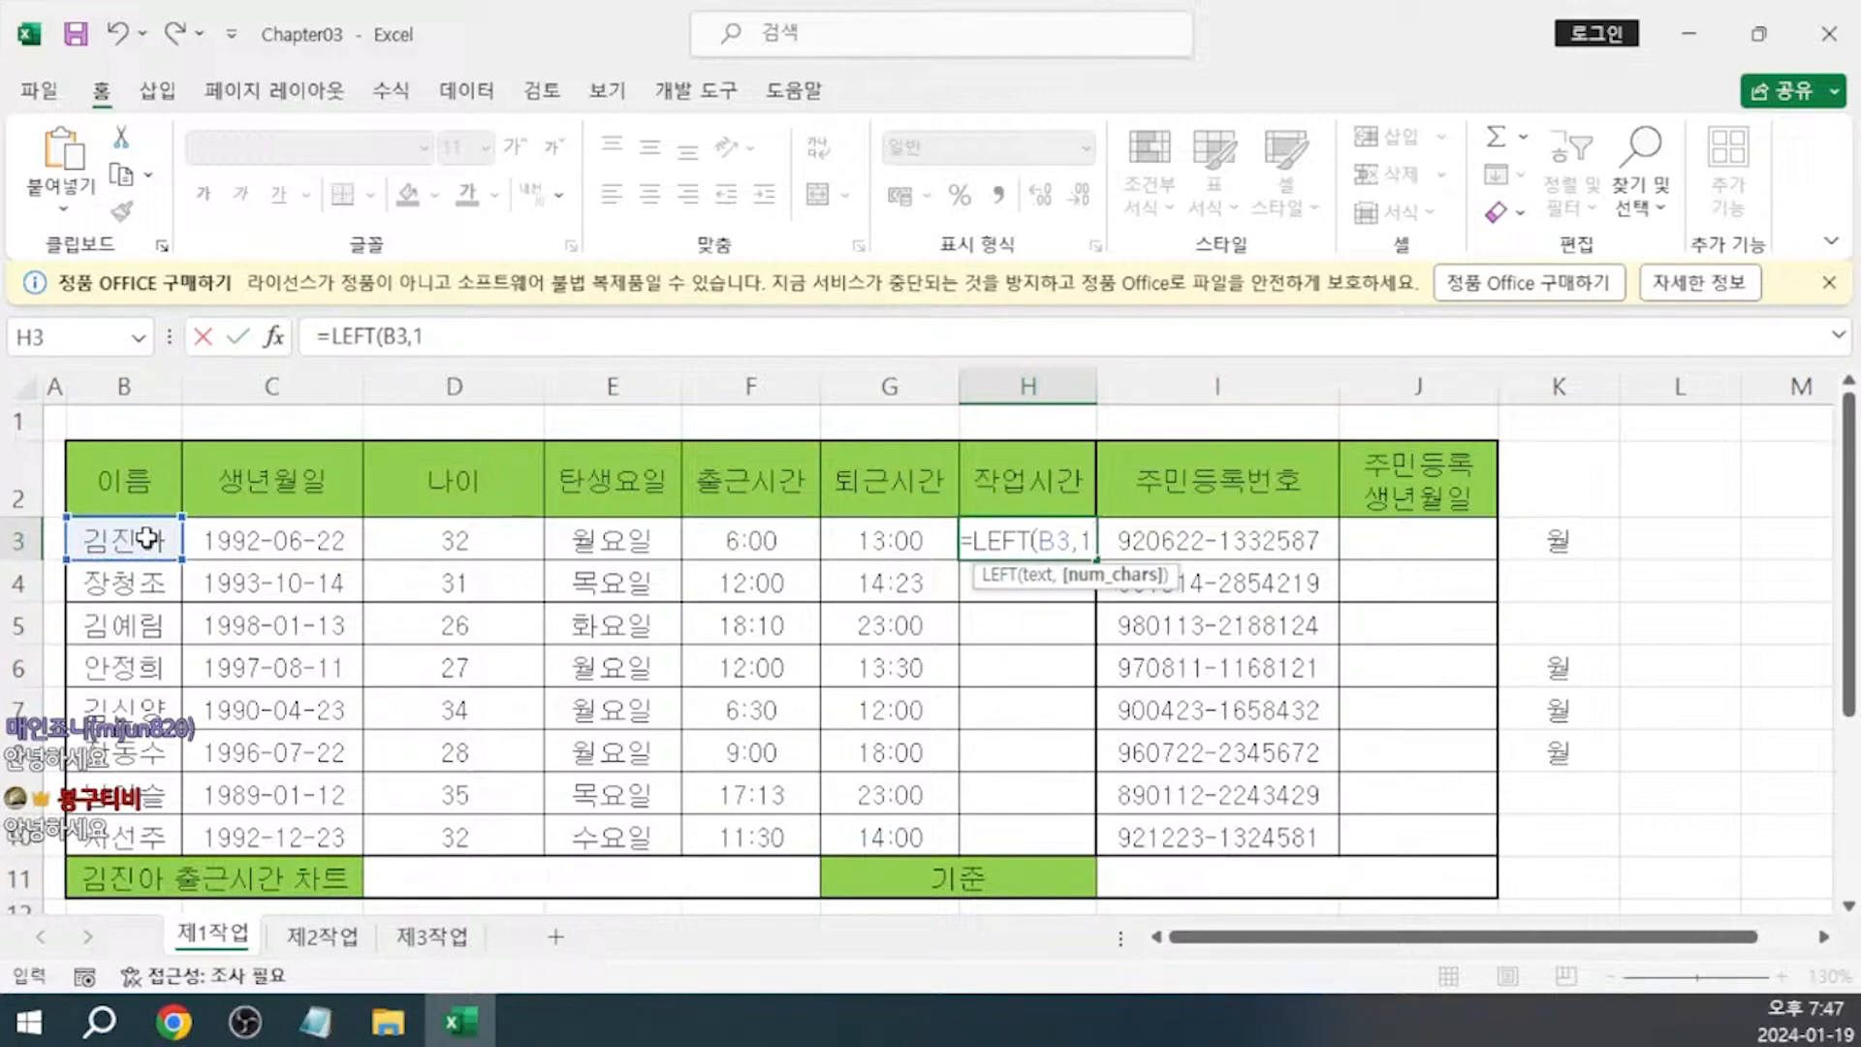
pyautogui.write('1)')
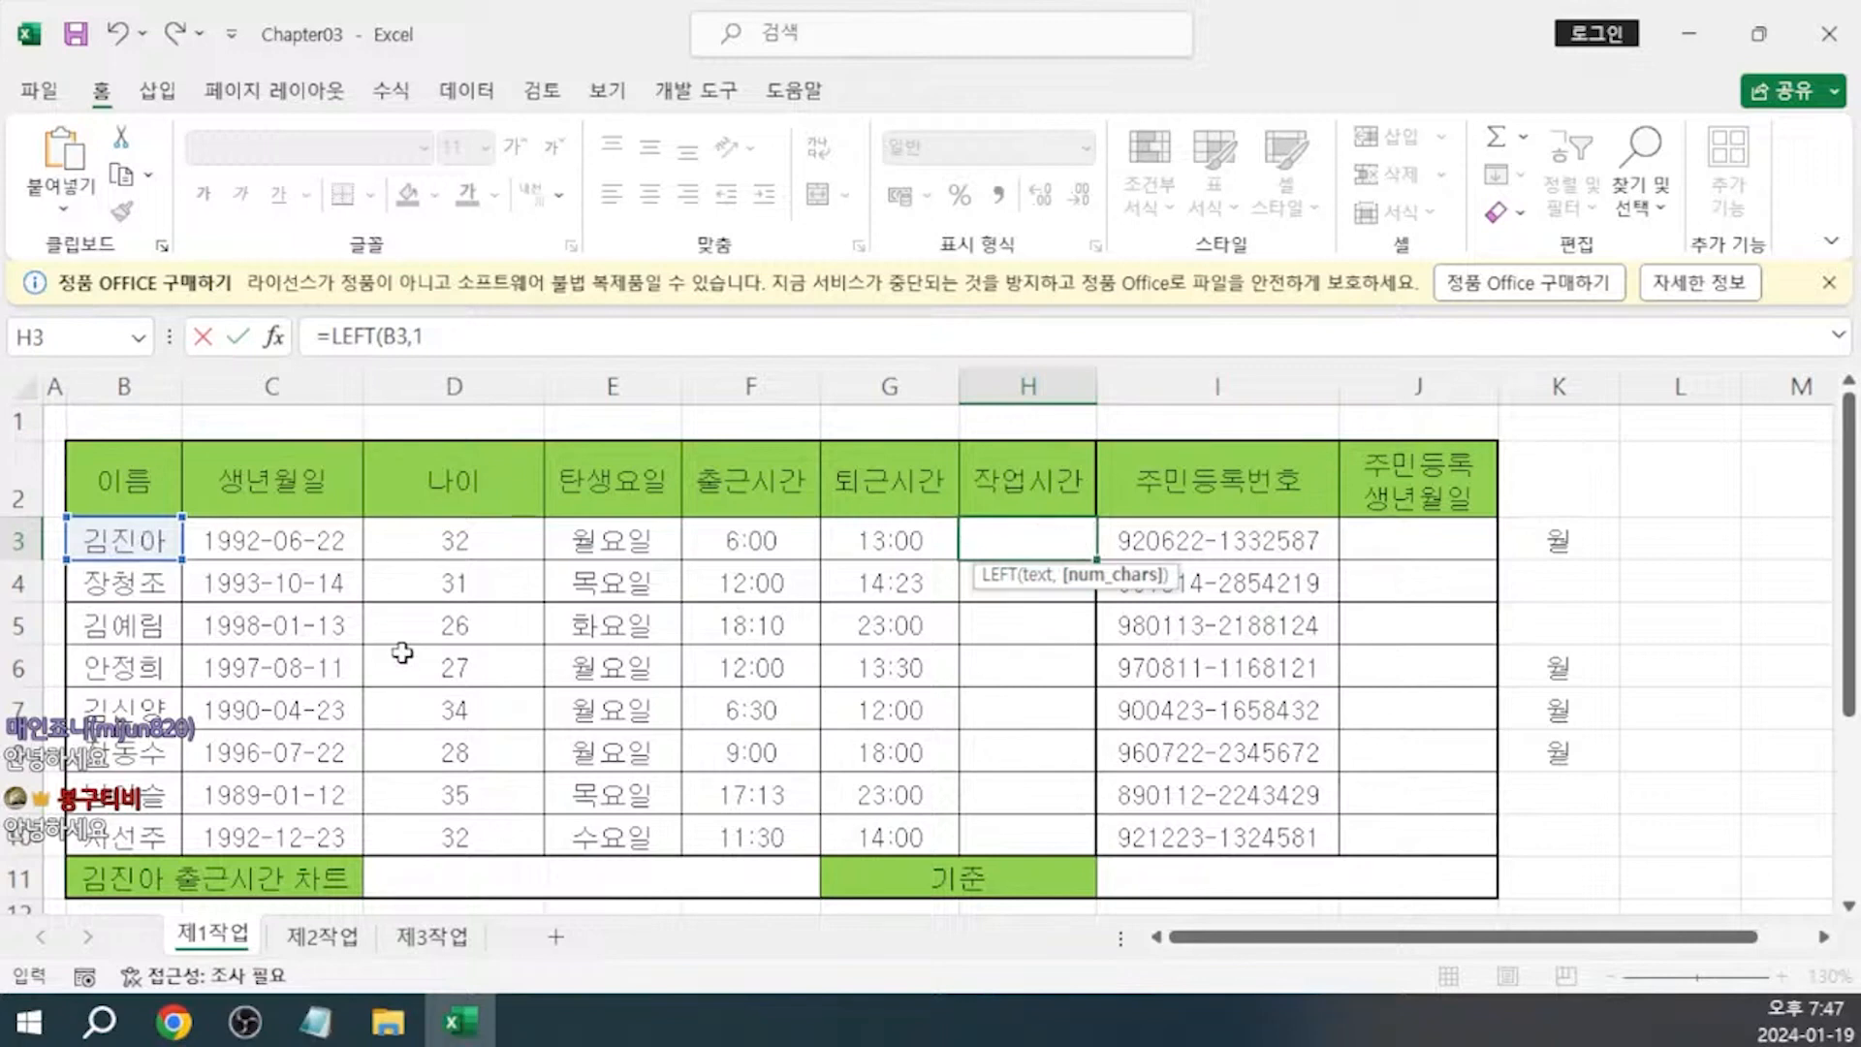
pyautogui.press('Return')
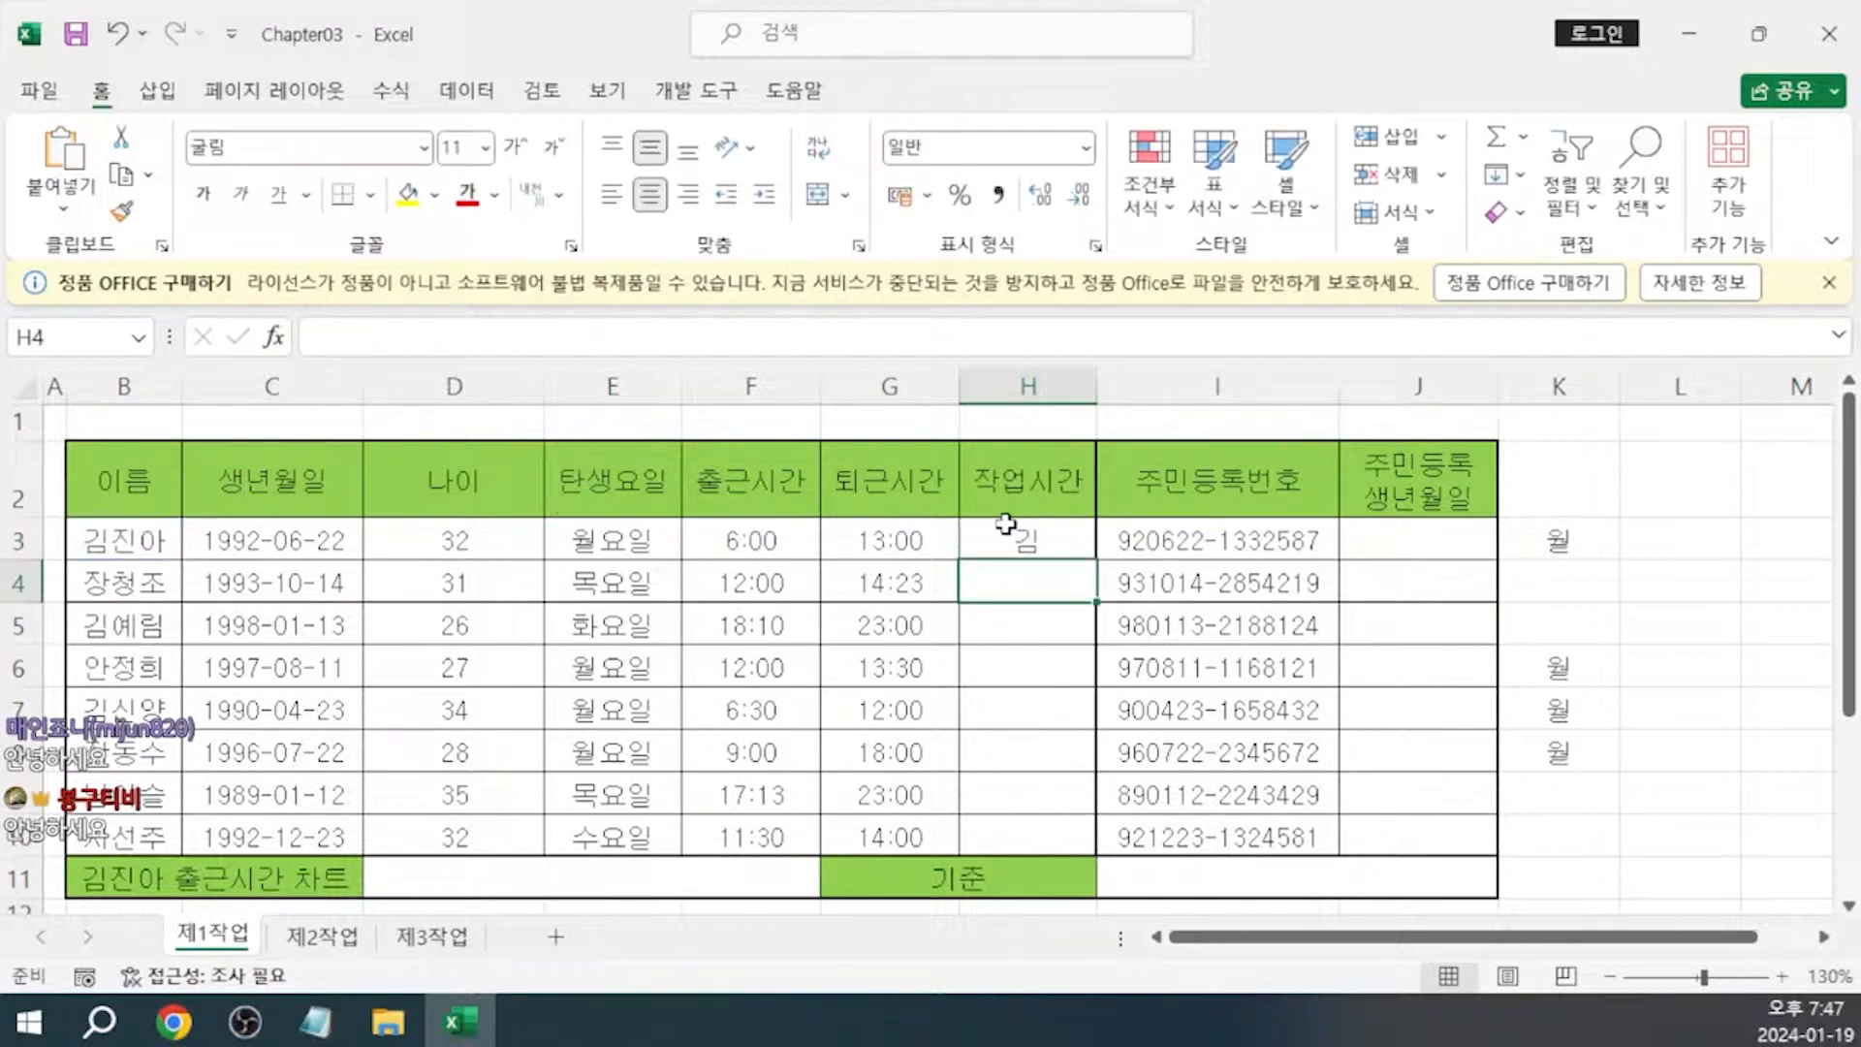
# Fill the LEFT formula from H3 down through H10, and undo both the fill and the formula entry
pyautogui.click(1009, 528)
pyautogui.moveTo(1096, 559); pyautogui.dragTo(1071, 845)
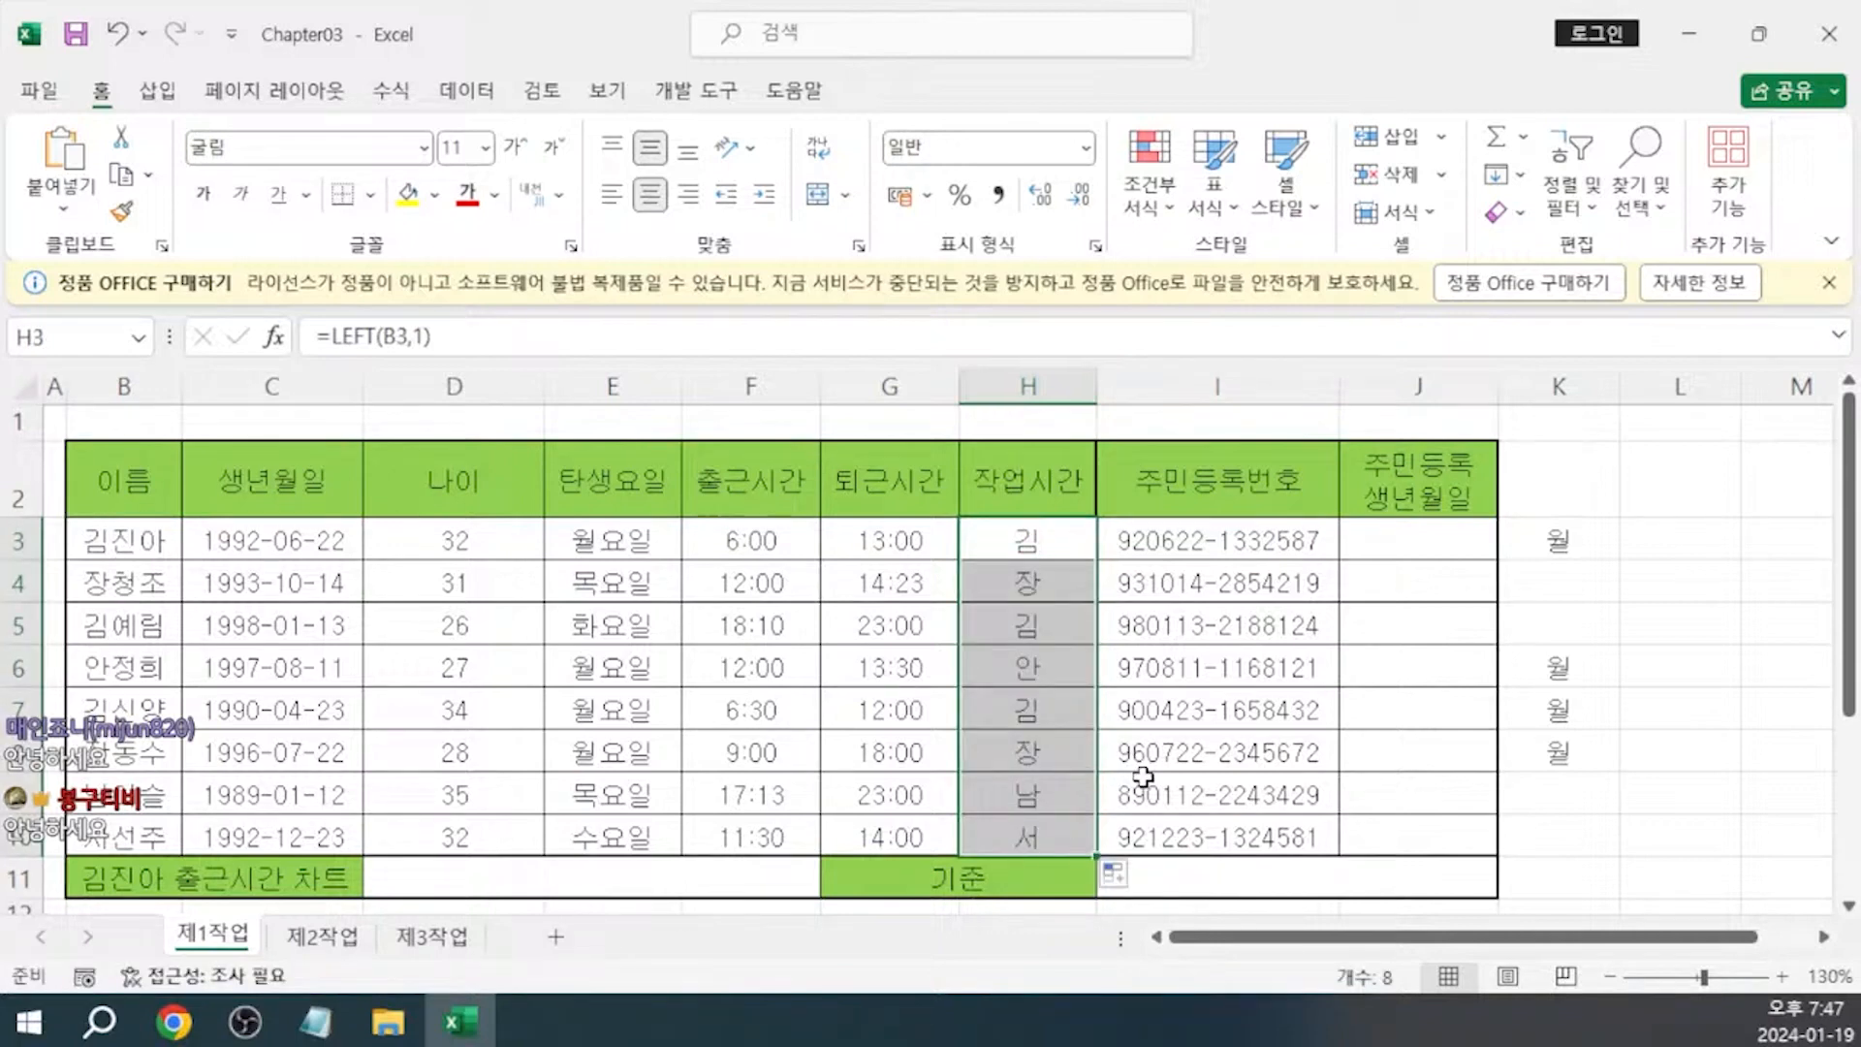
pyautogui.hotkey('ctrl', 'z')
pyautogui.hotkey('ctrl', 'z')
# Switch back to the Notepad notes and complete the RIGHT syntax as "RIGHT(텍스트 클릭, 개수)"
pyautogui.hotkey('alt', 'Tab')
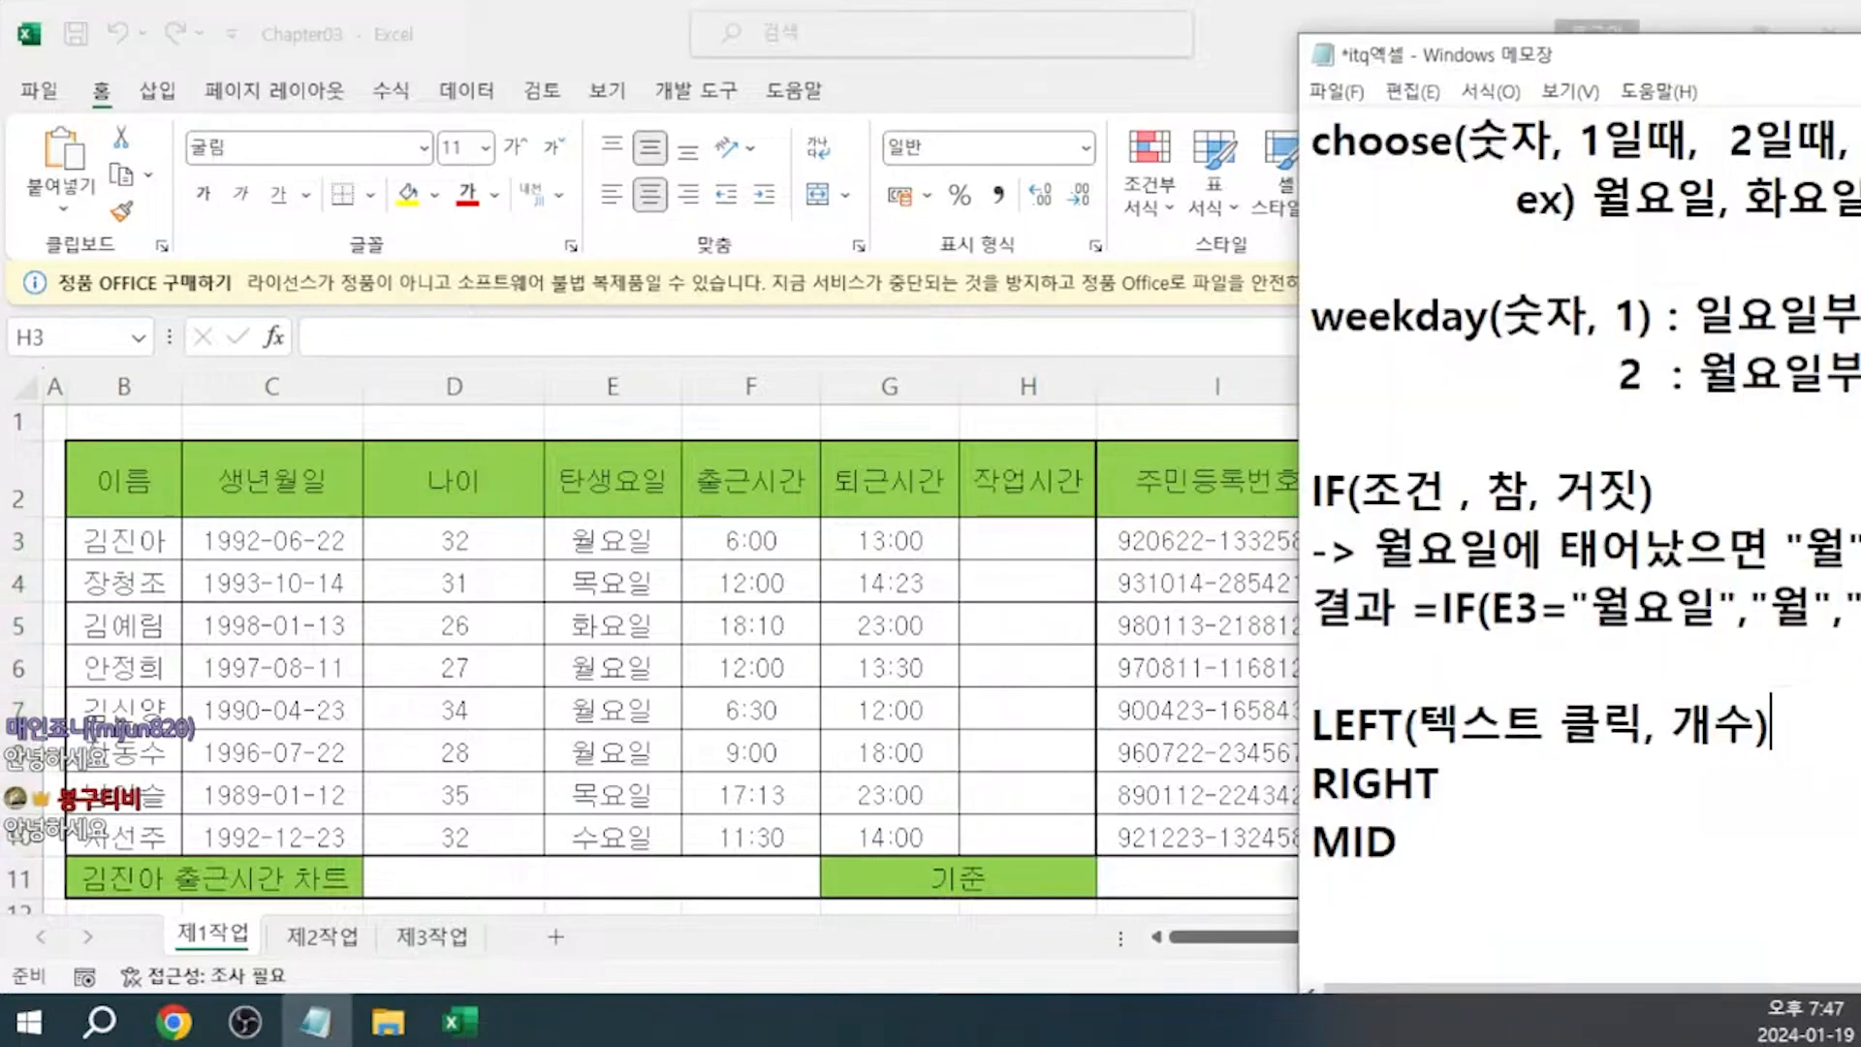
pyautogui.write('(')
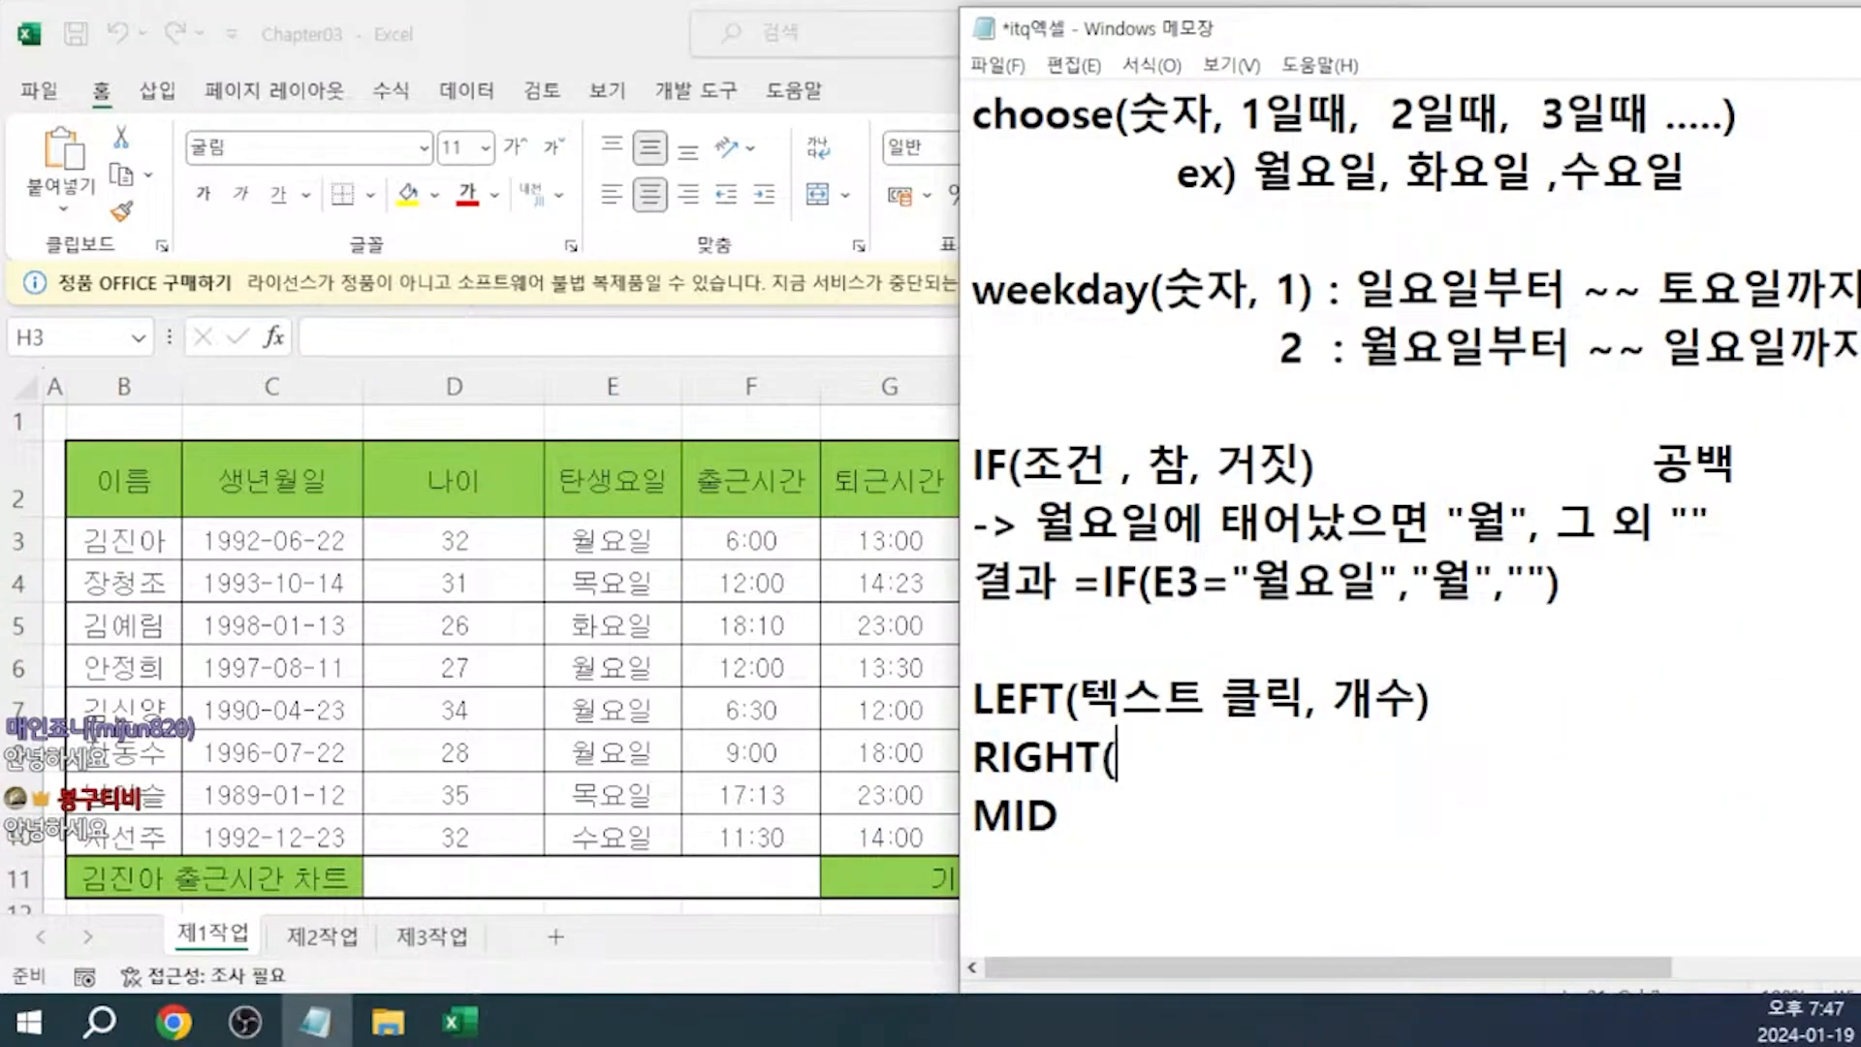
pyautogui.write('텍스트 클릭, ')
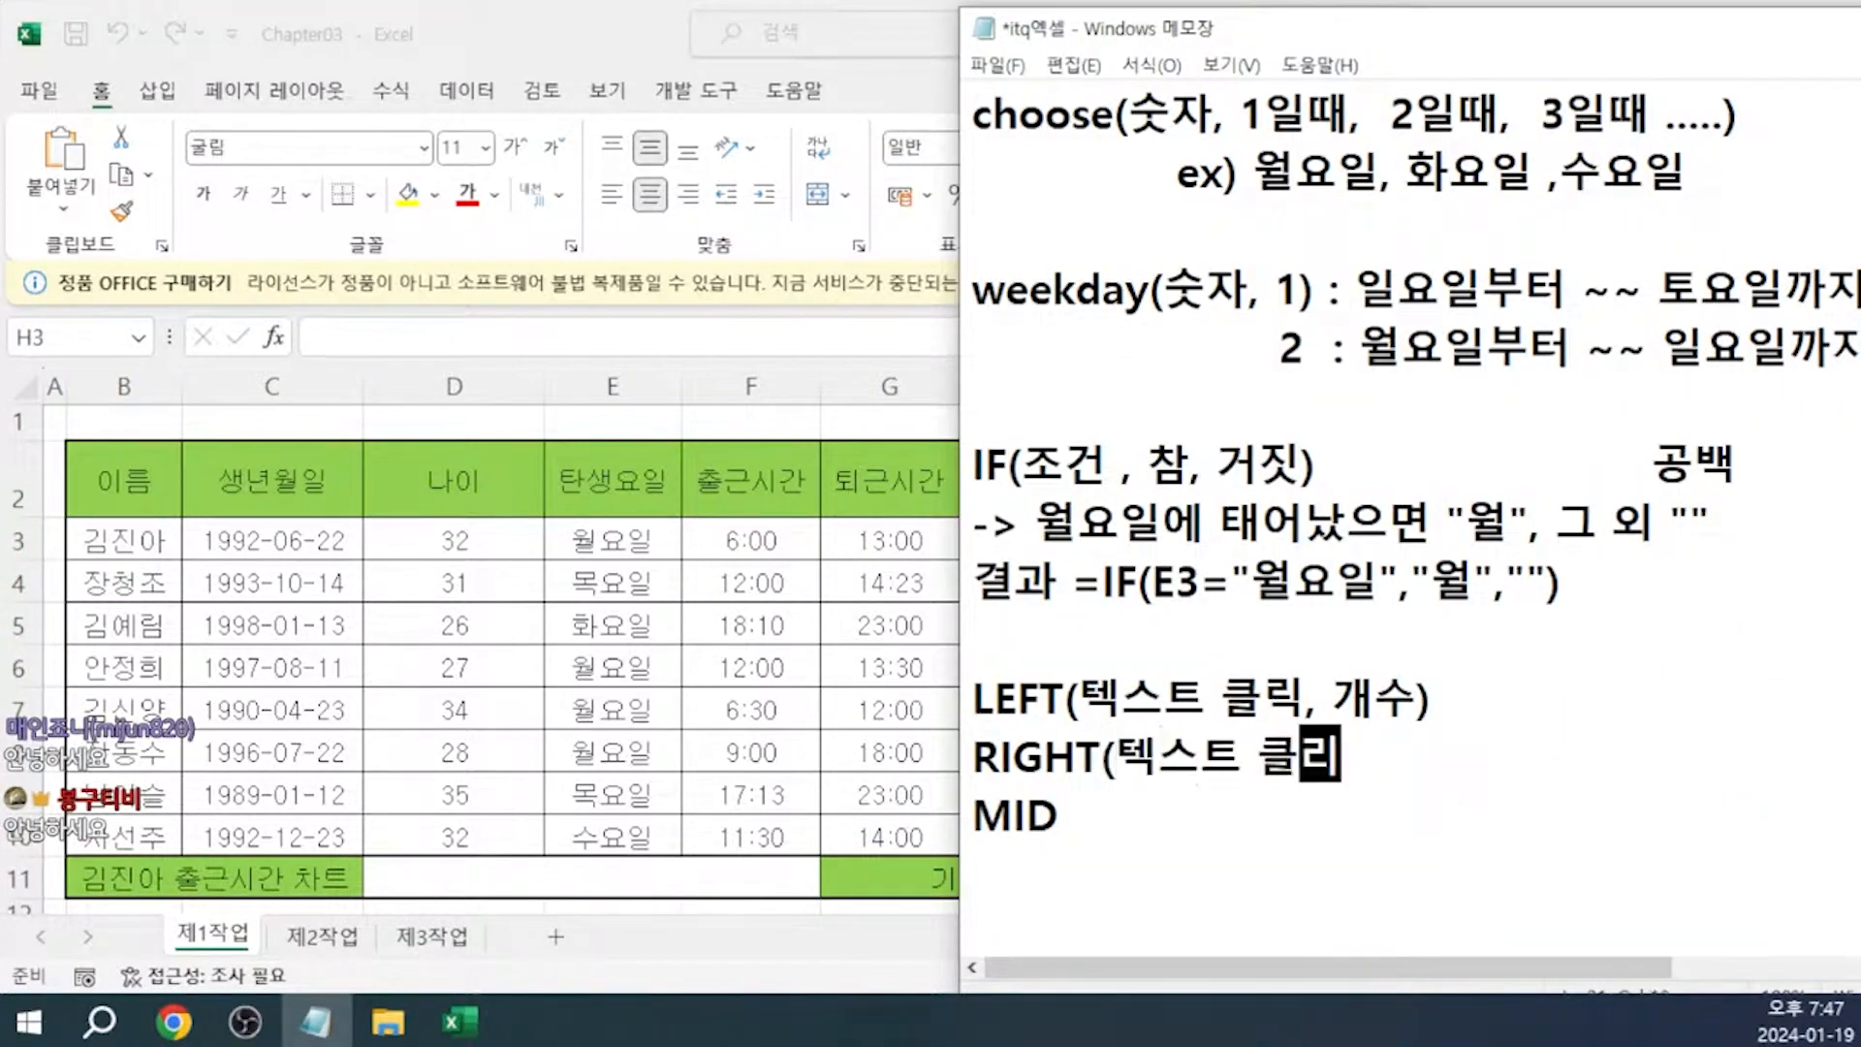
pyautogui.write('개수)')
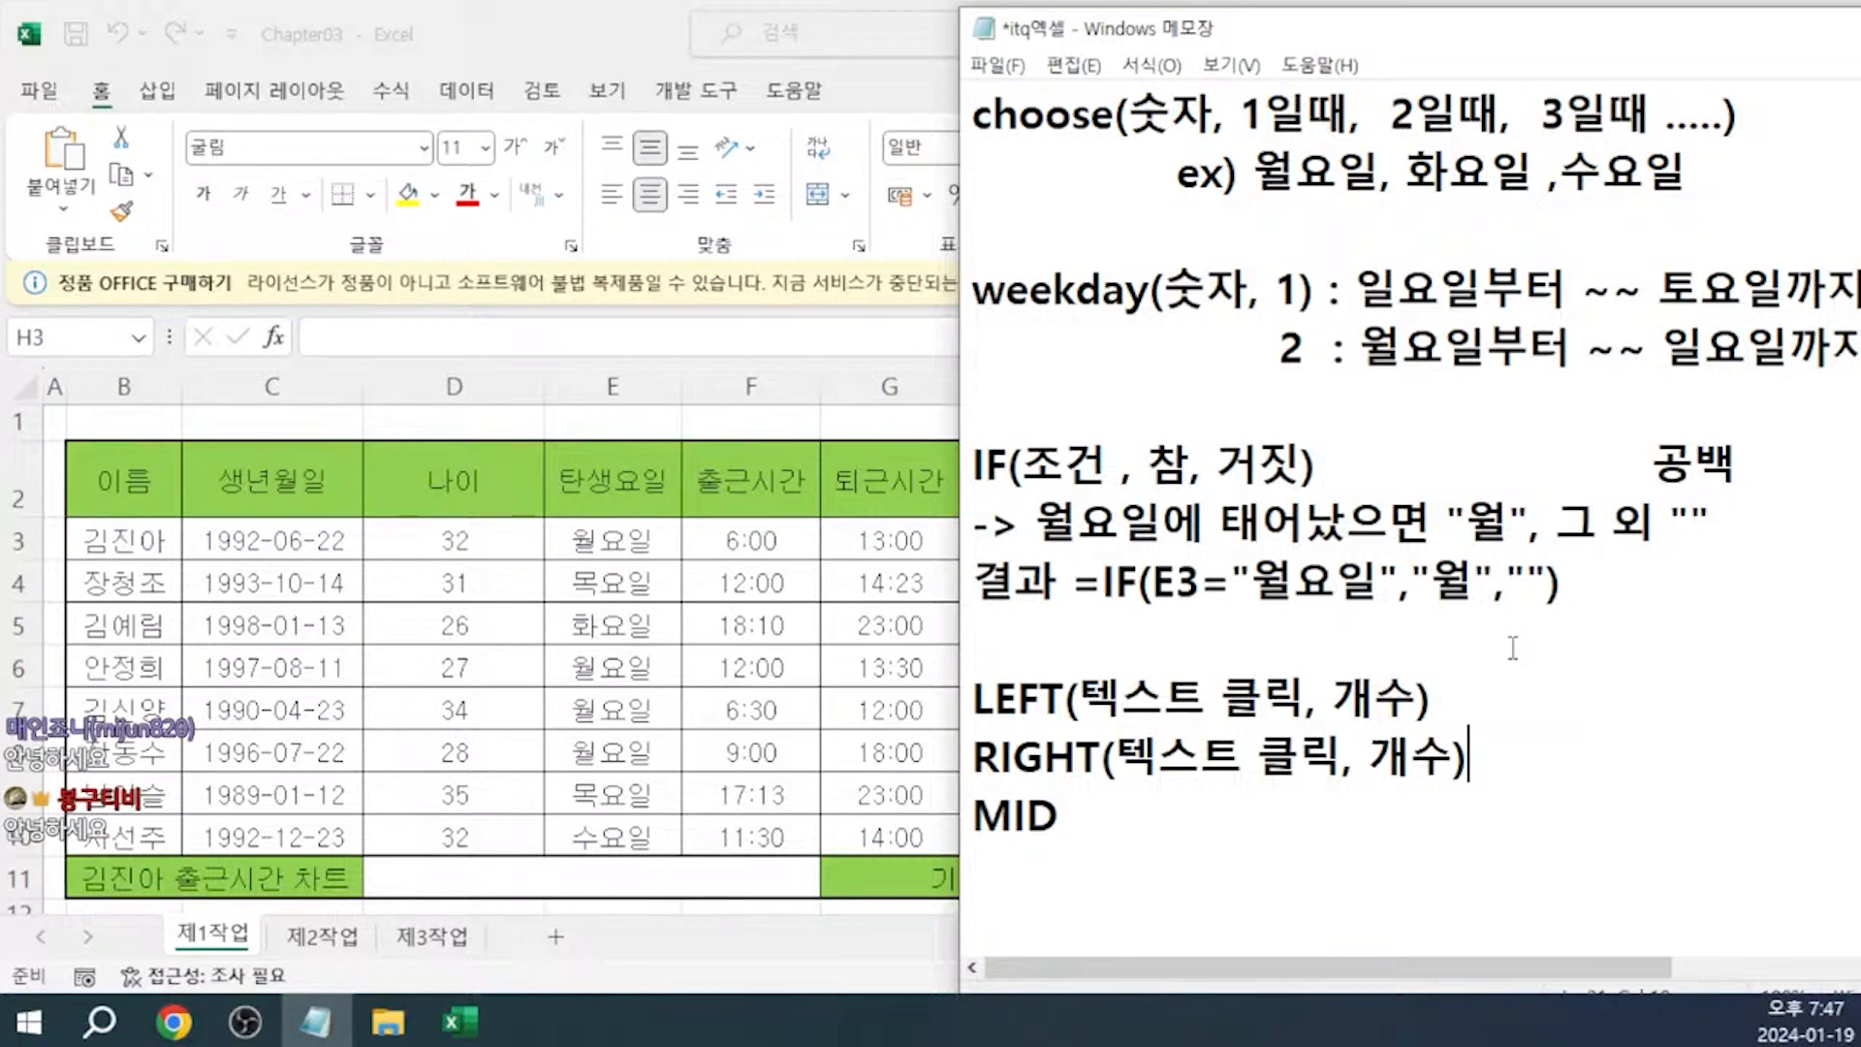
# Complete the MID syntax in the Notepad notes as "MID(텍스트 클릭, 시작번째, 개수)"
pyautogui.click(1220, 817)
pyautogui.write('(텍스트 클릭,')
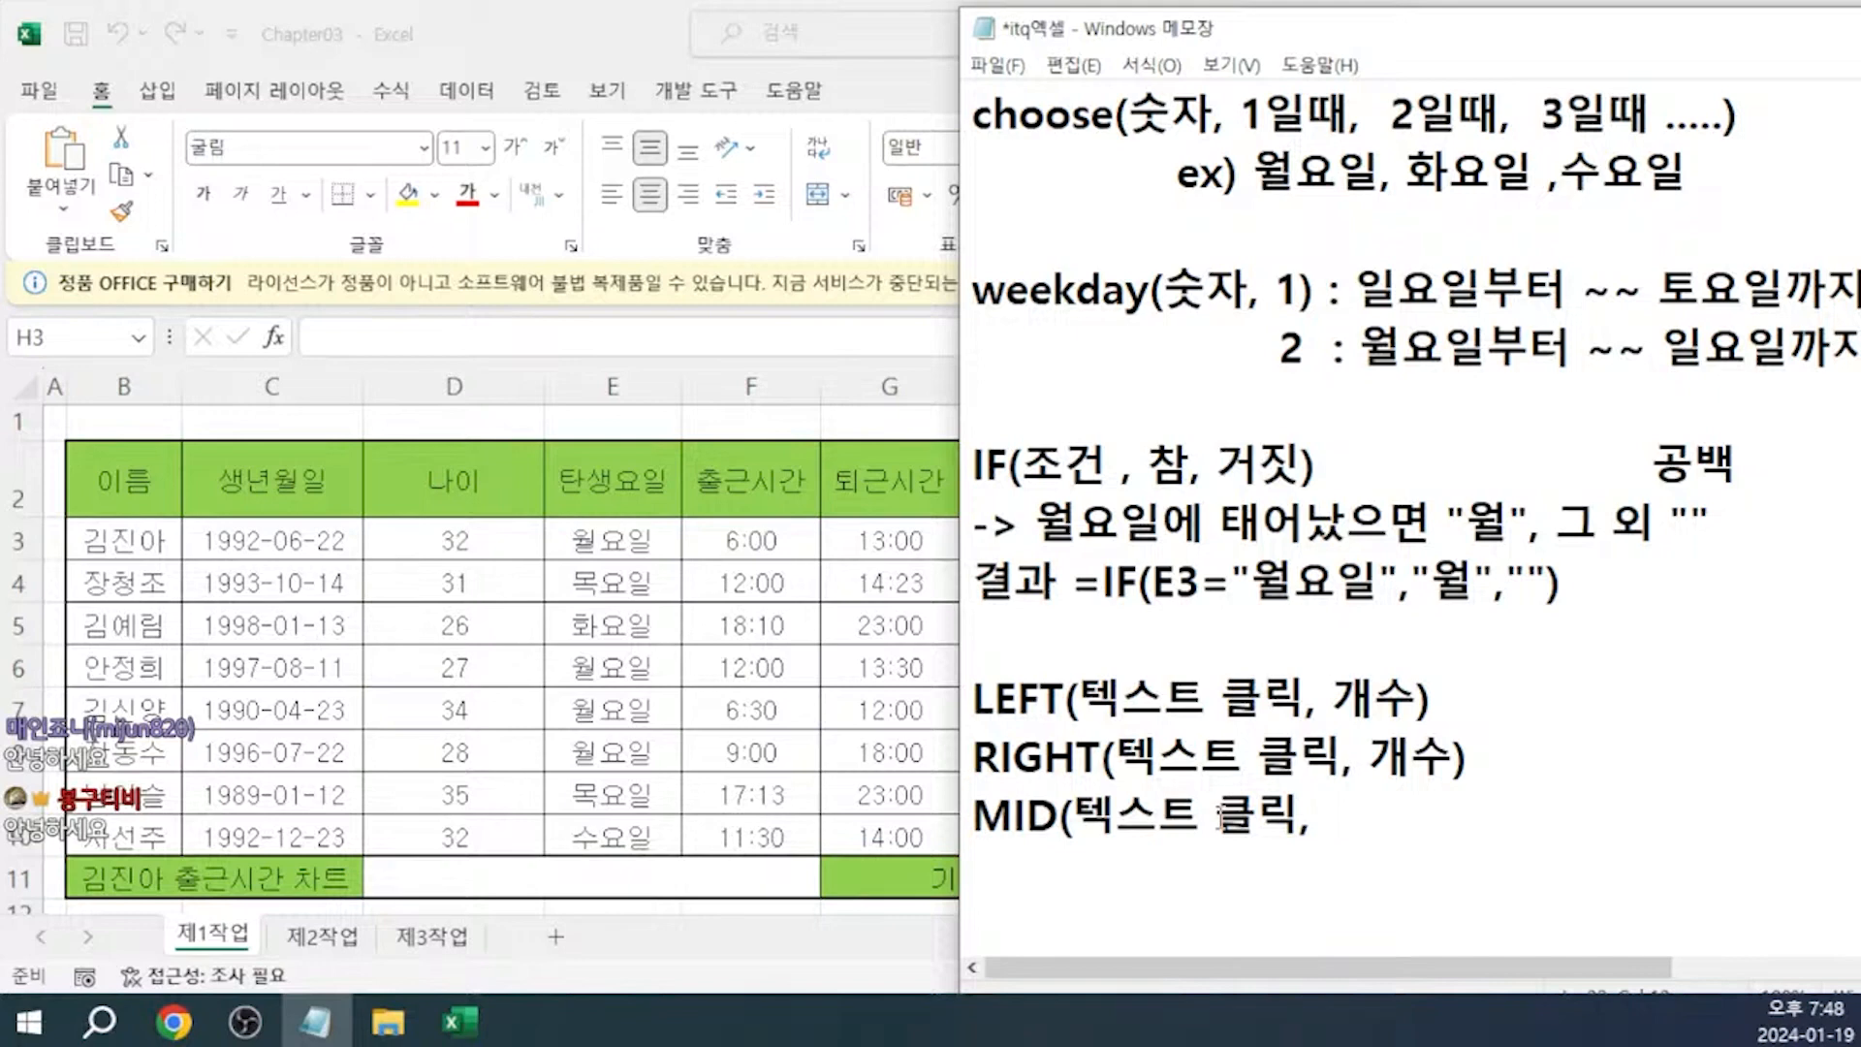
pyautogui.write('시작번')
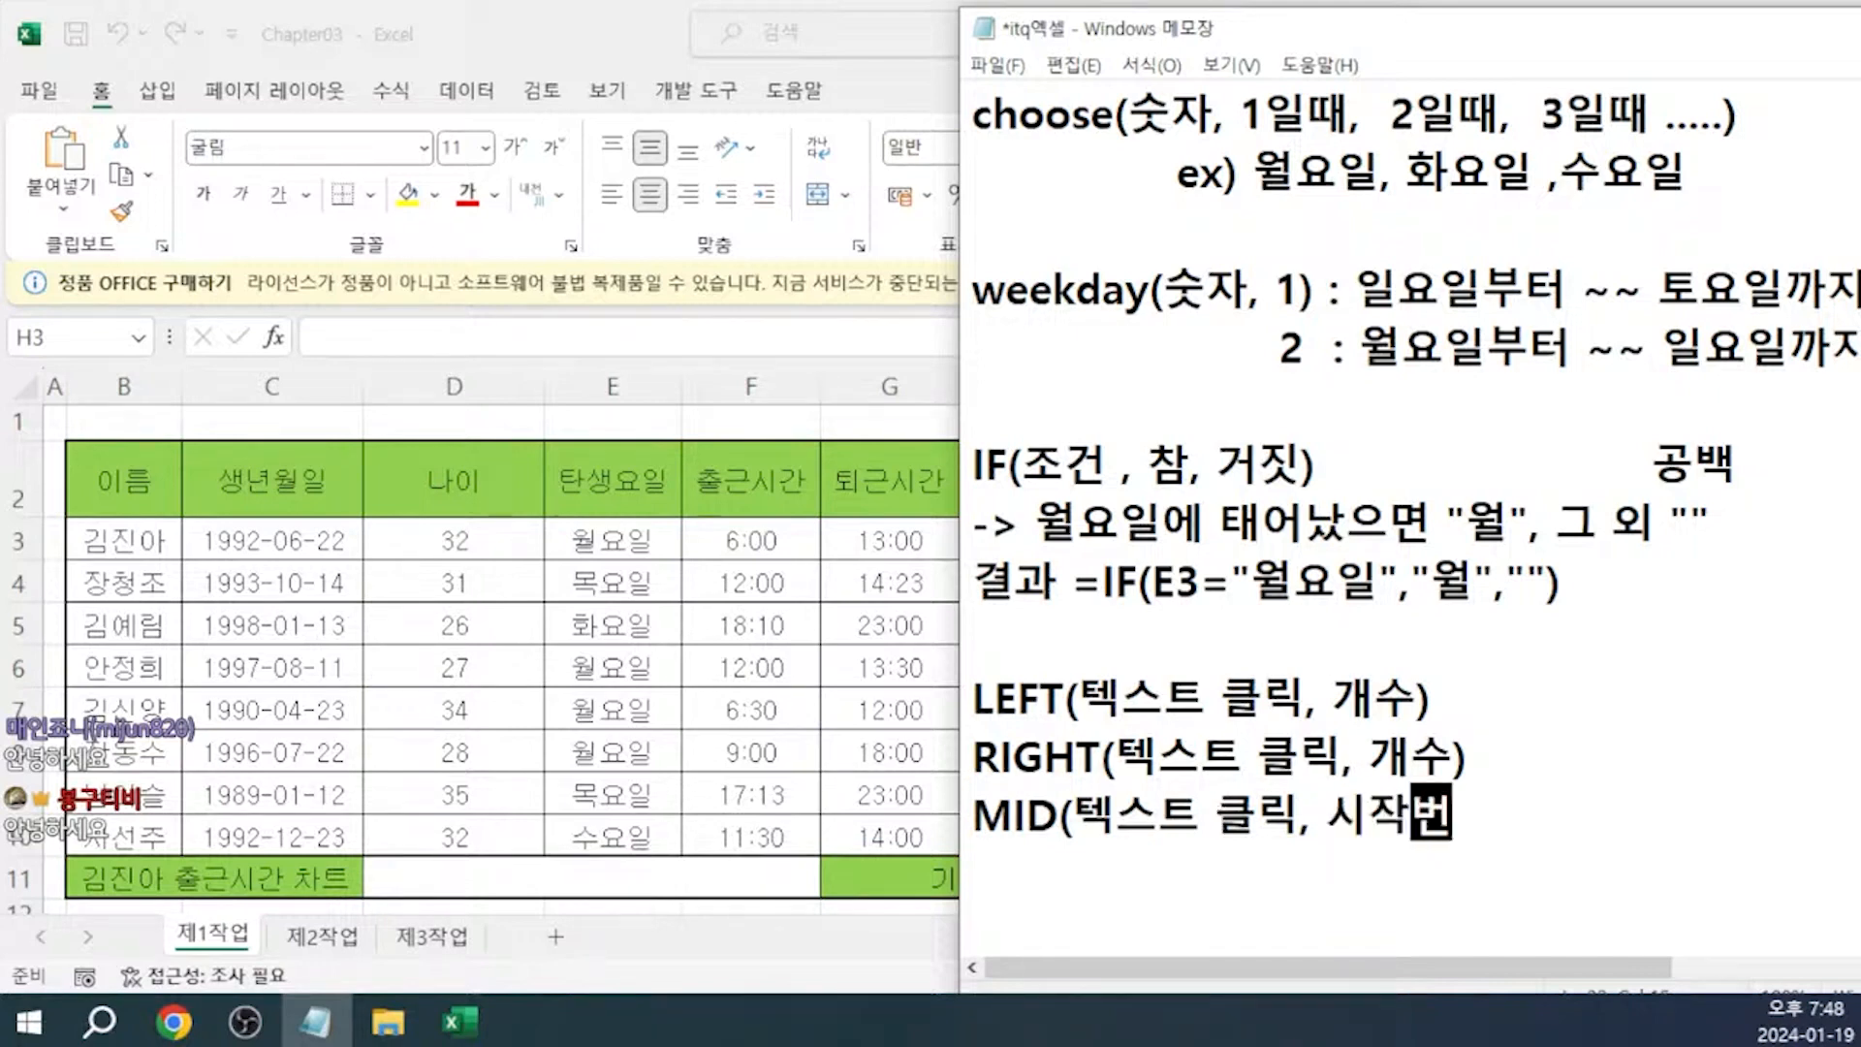
pyautogui.write('째,')
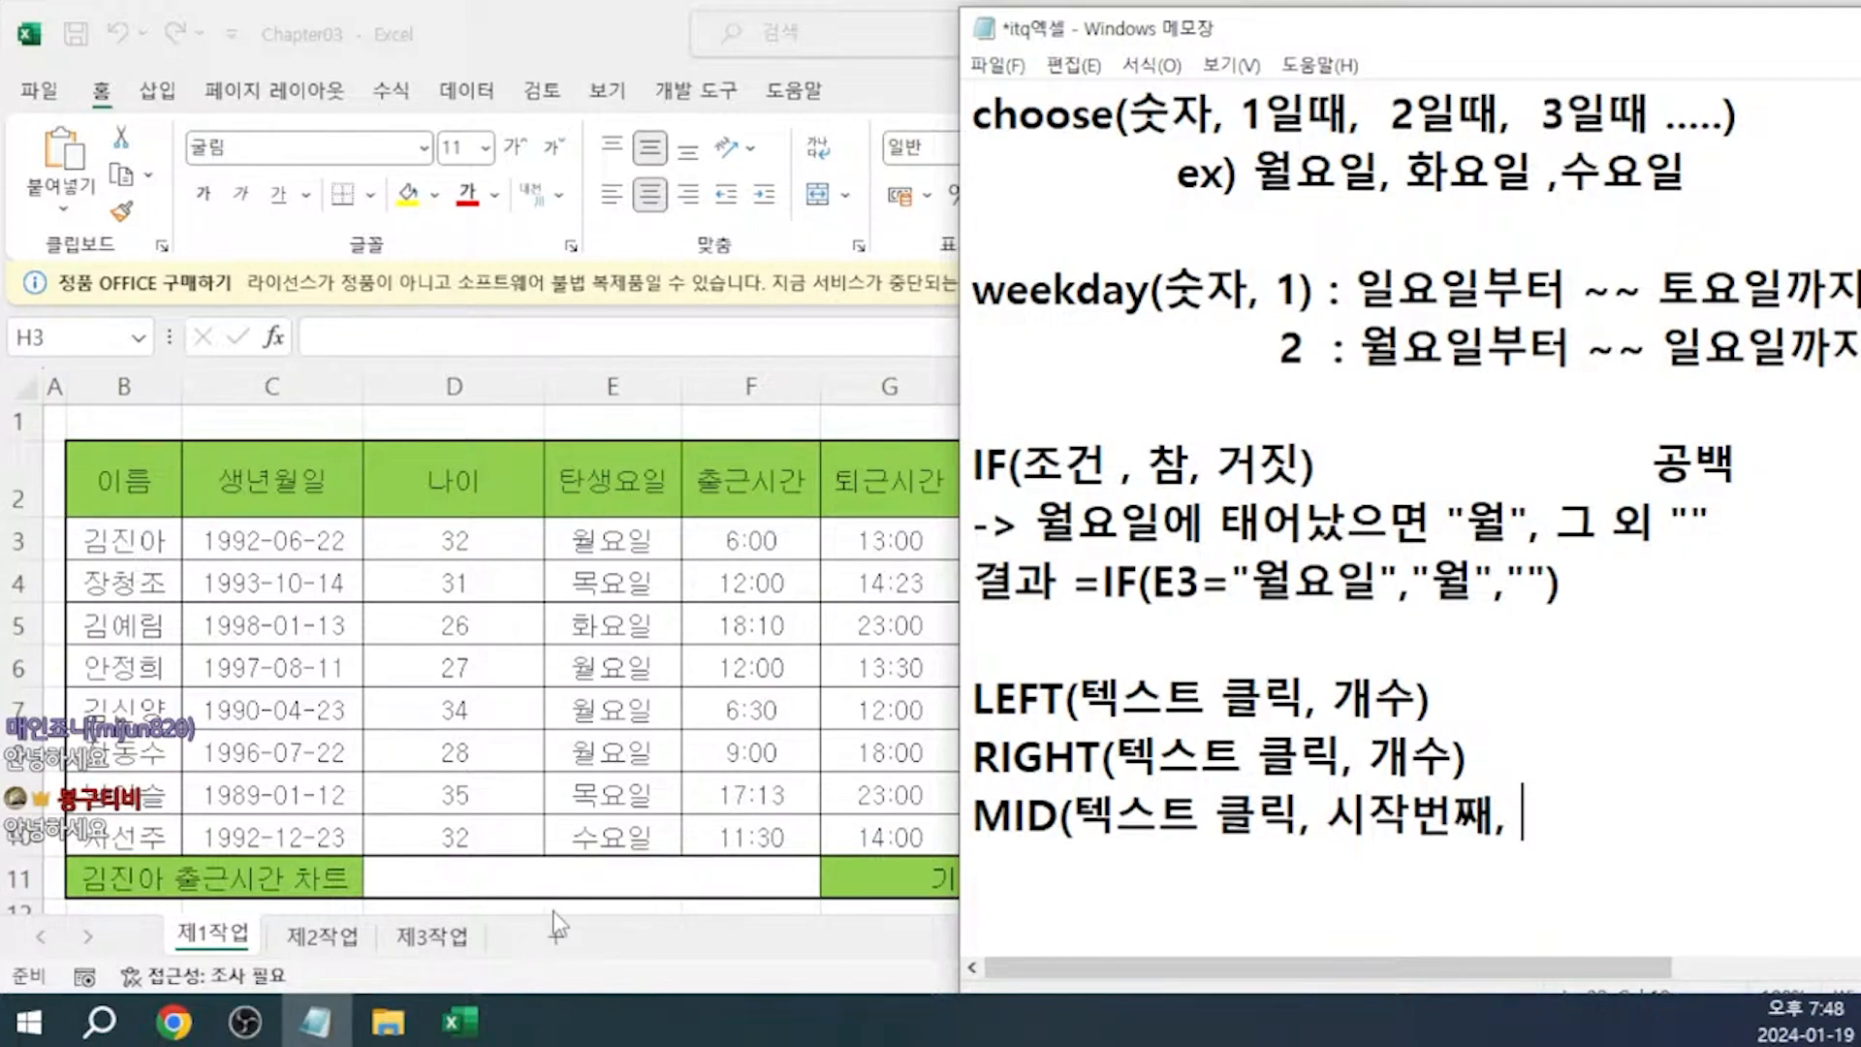
pyautogui.write('개수)')
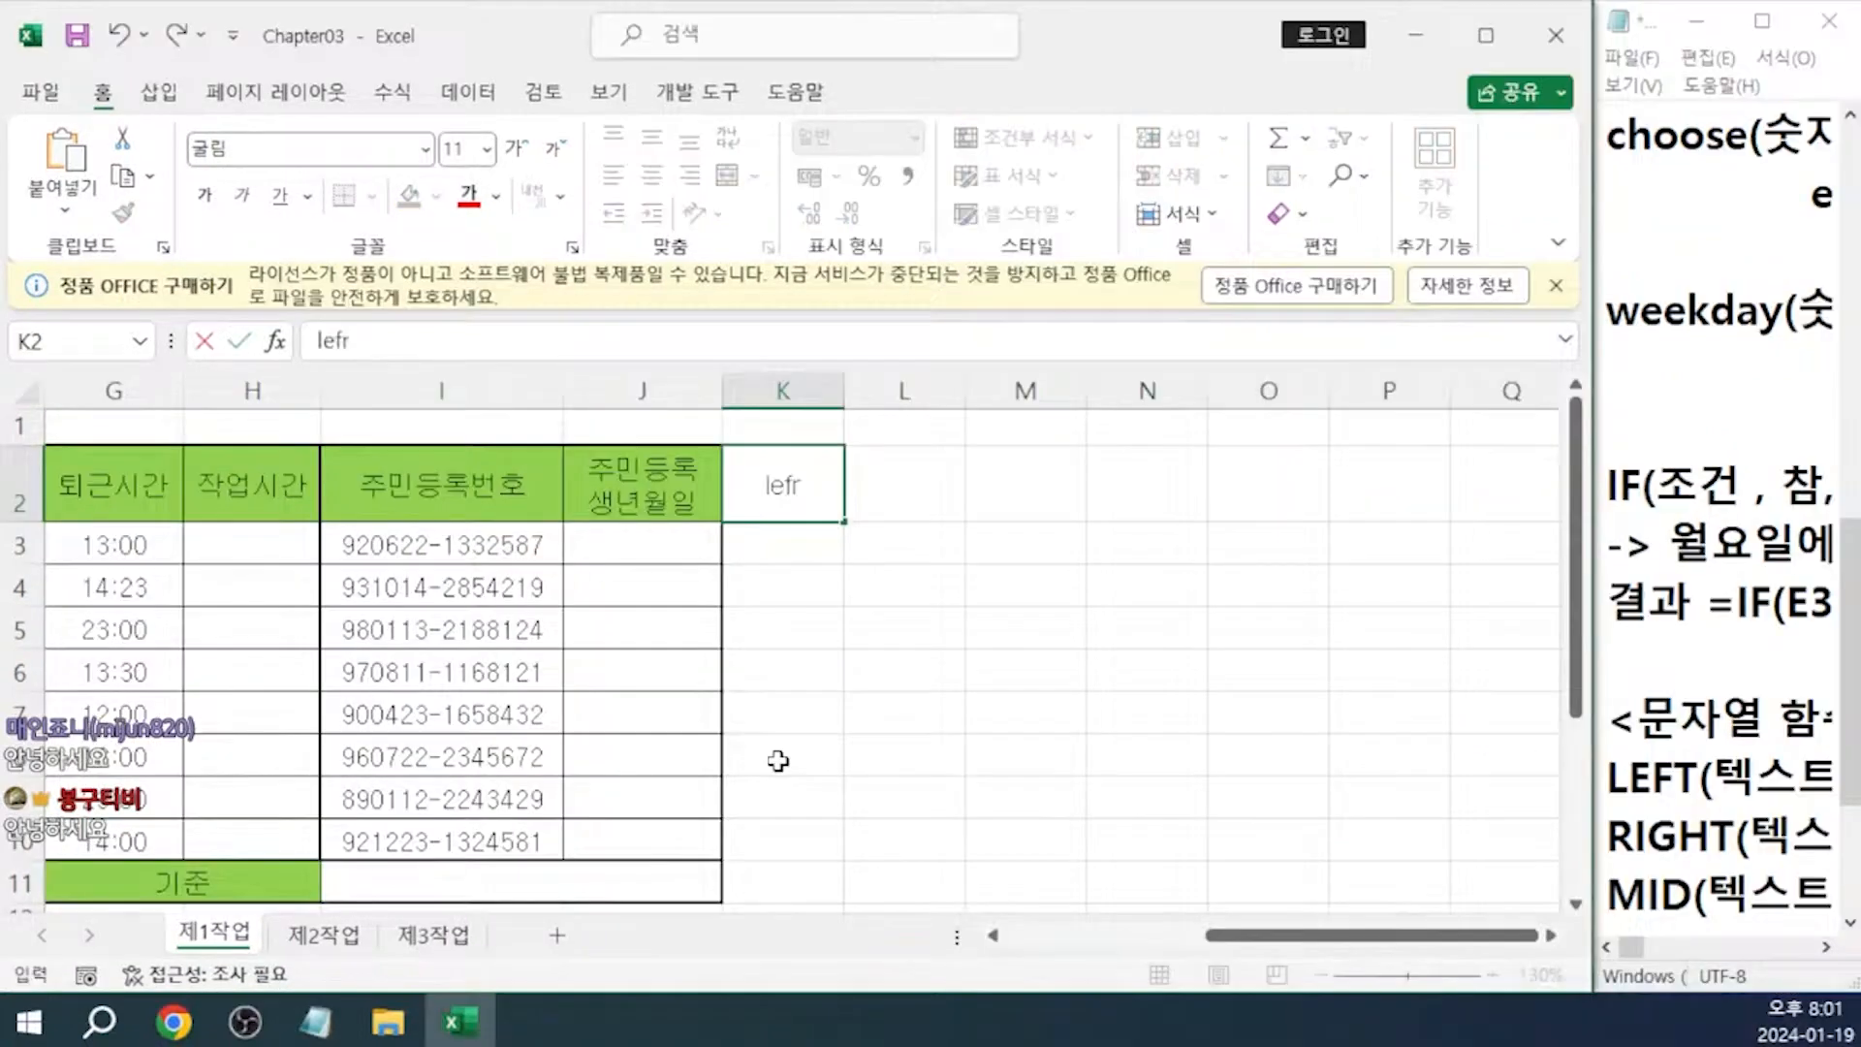
# Enter the labels "left함수써서 왼쪽 6개" in cell K2 and "right함수써서 7개 가져오기" in cell N2 of the Excel sheet
pyautogui.write('t함수써')
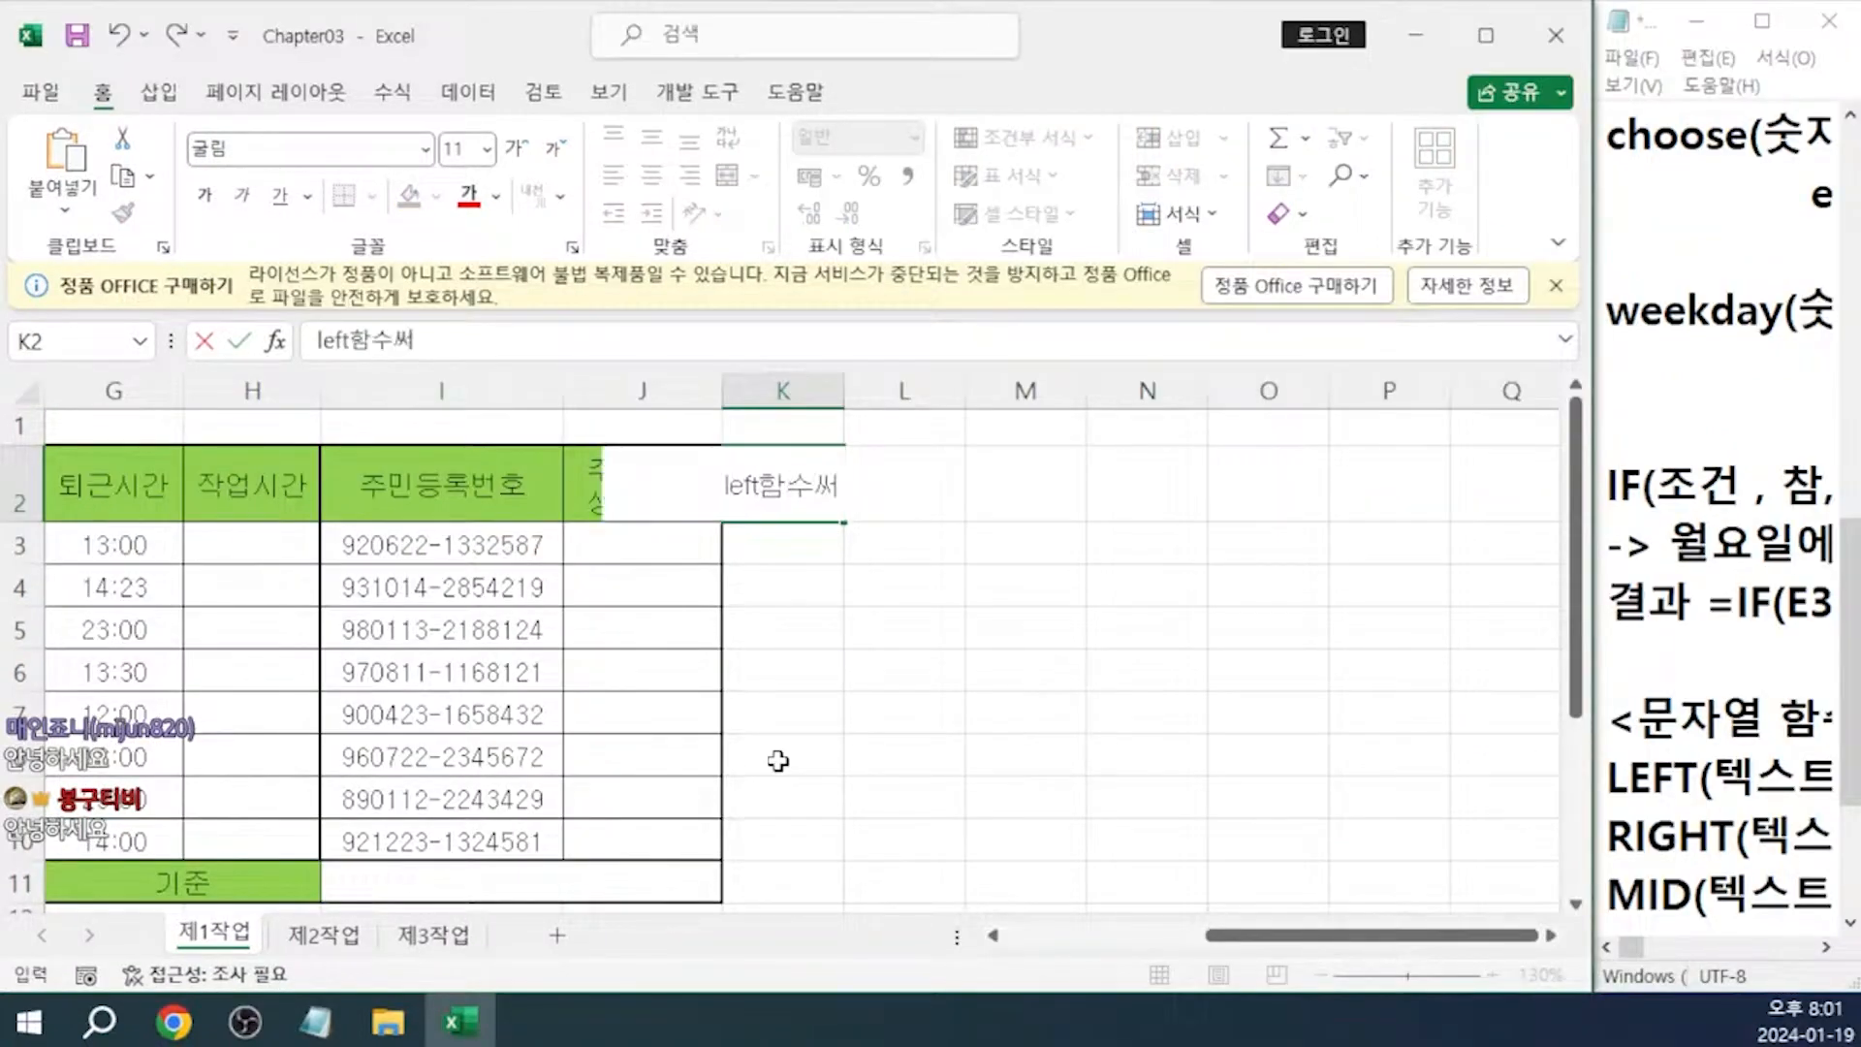
pyautogui.write('서 왼쪽 6개')
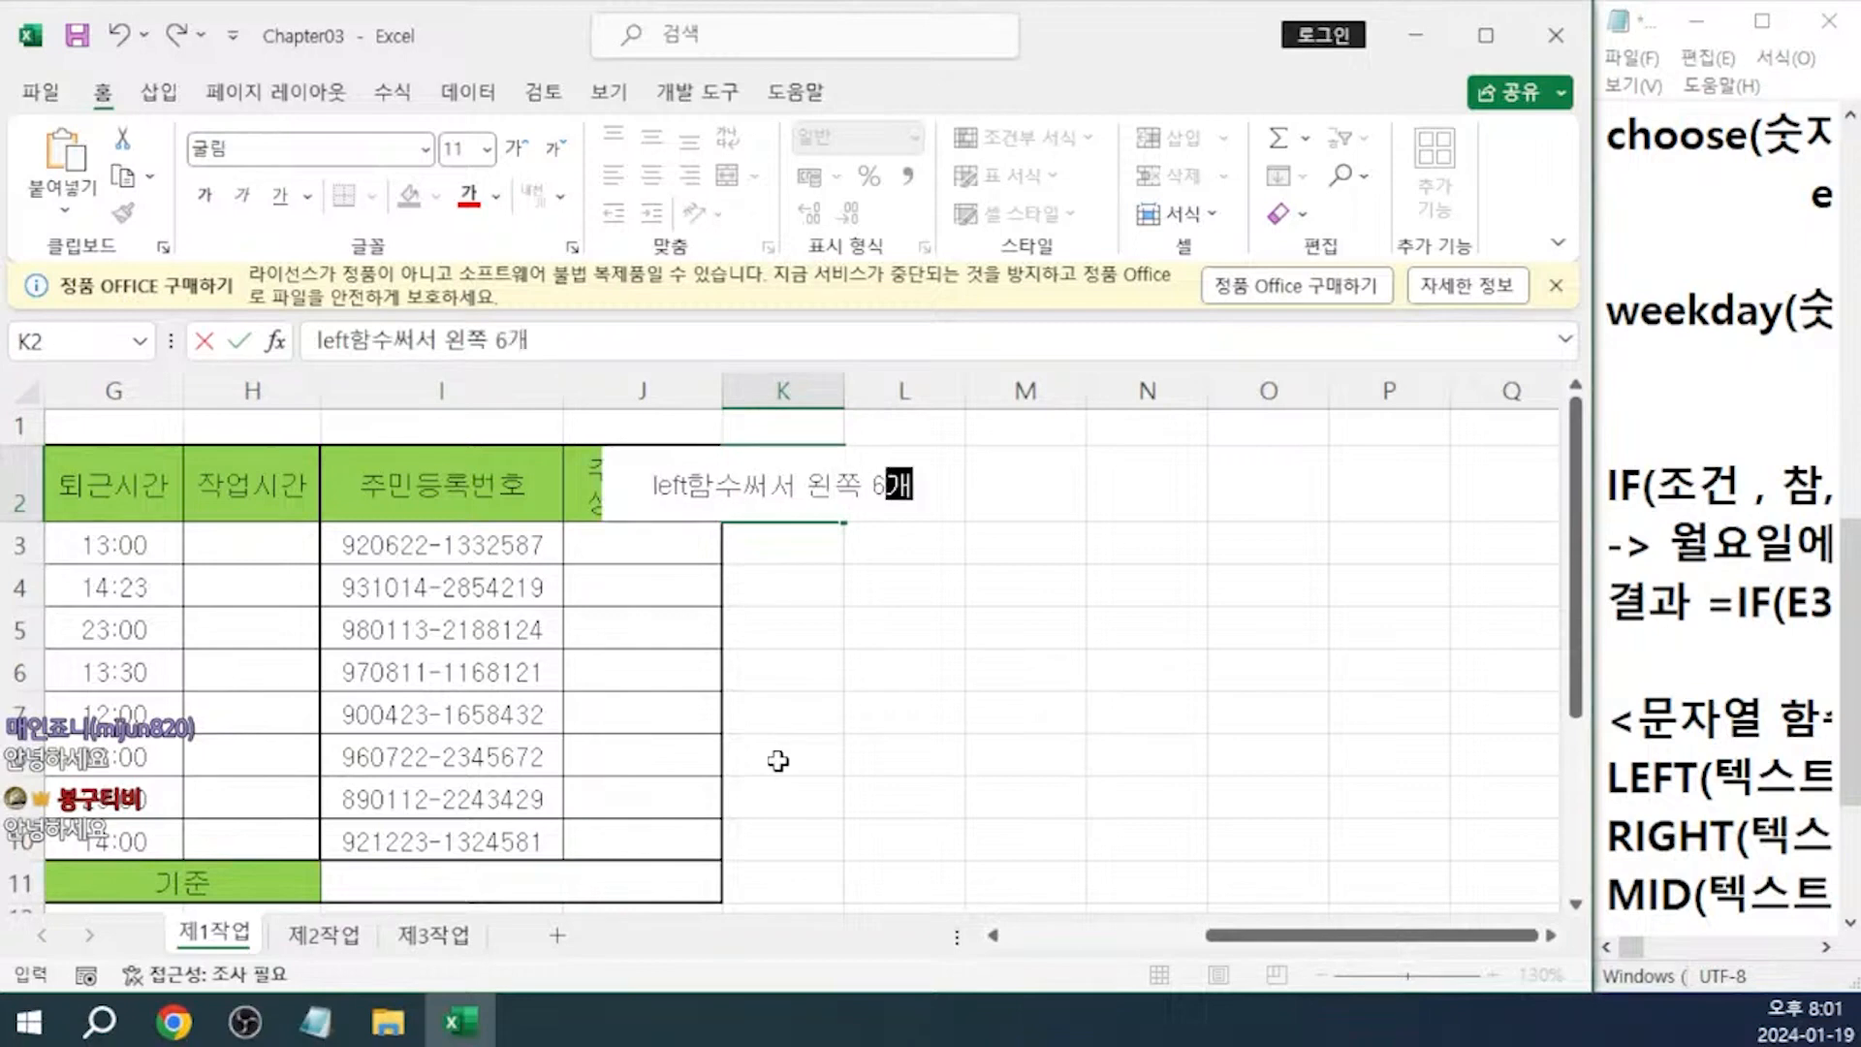
pyautogui.click(1129, 484)
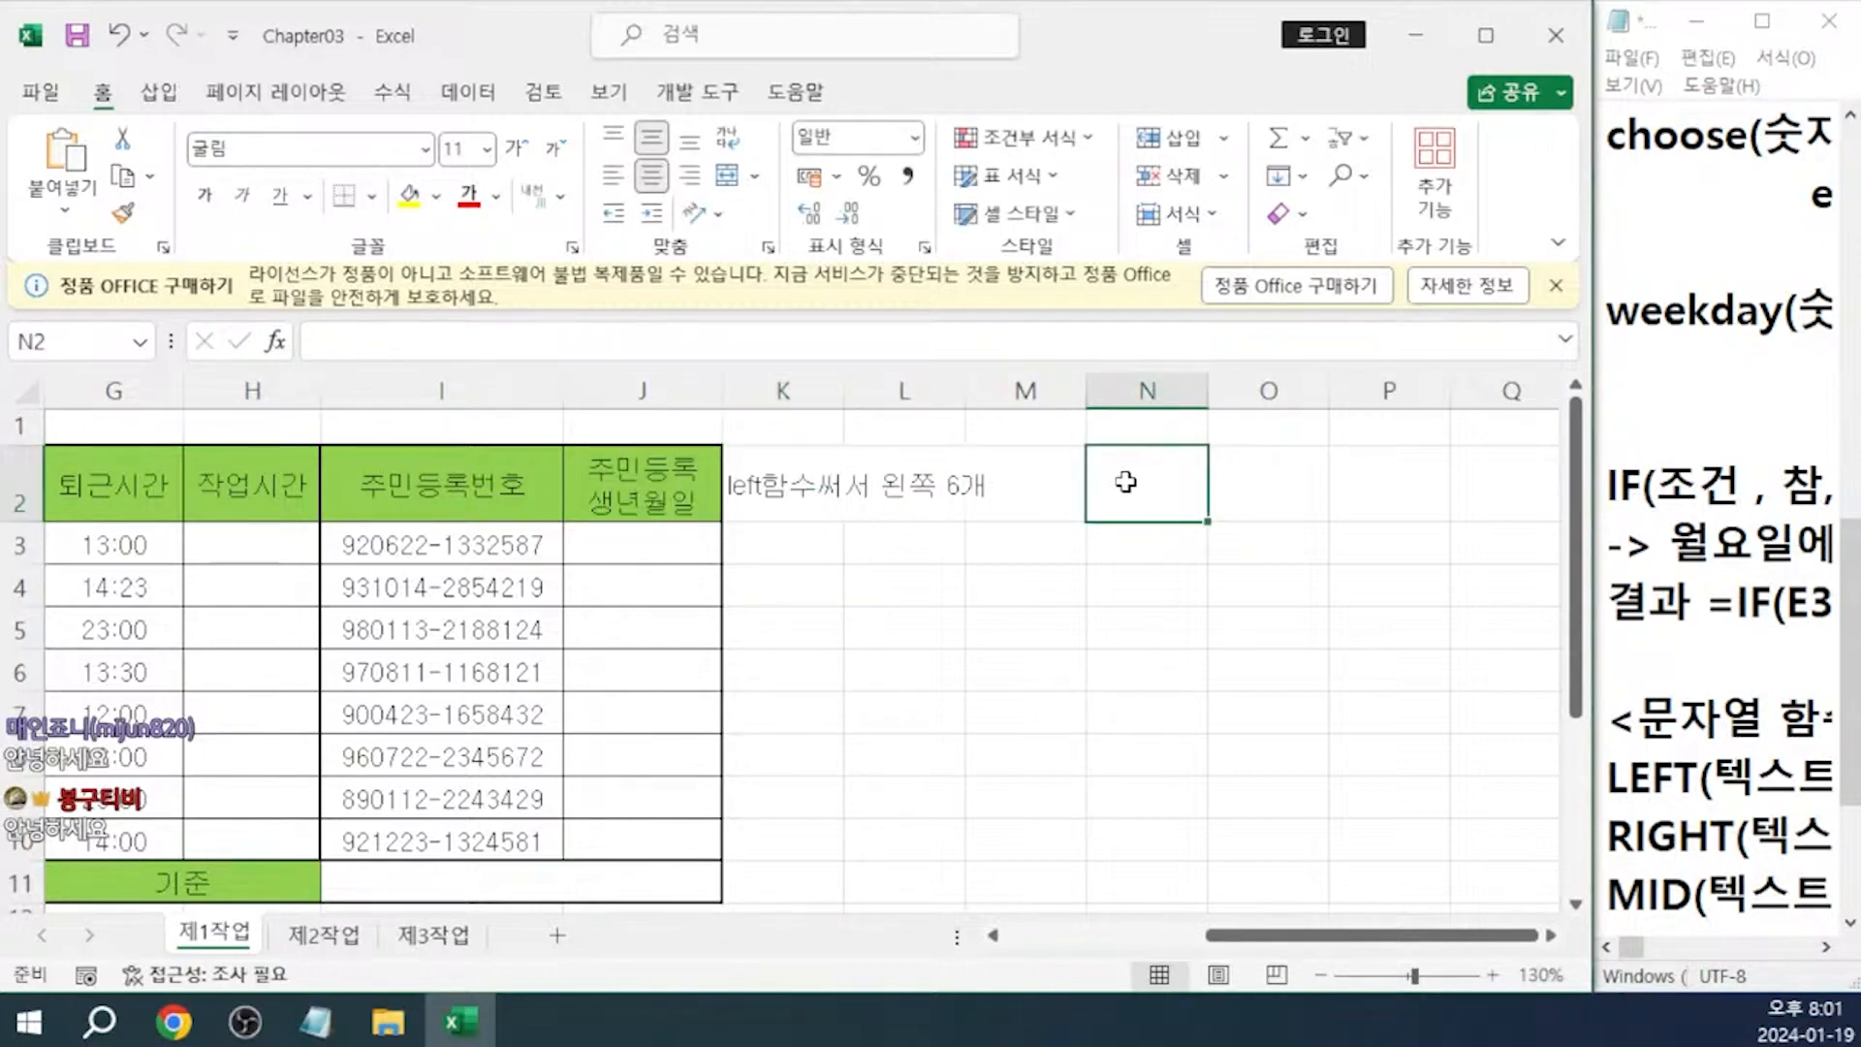
pyautogui.write('right함수써서 ')
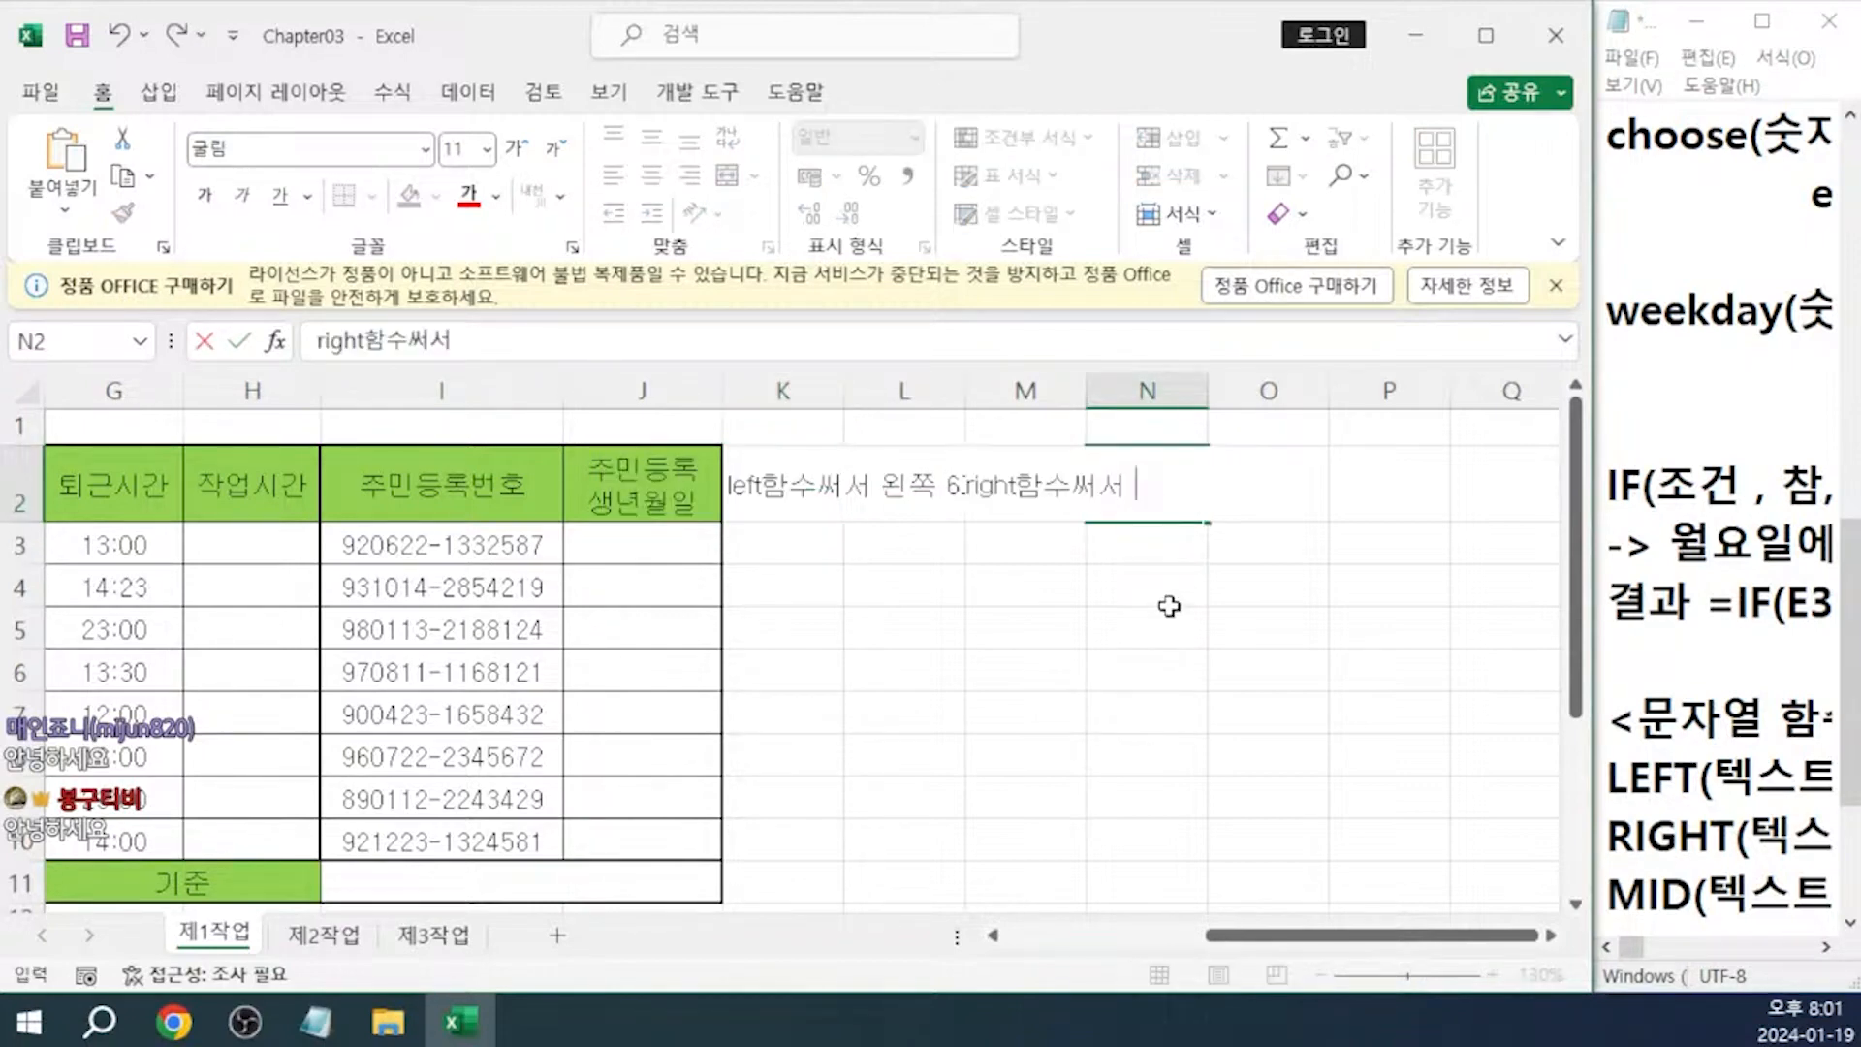
pyautogui.write('7개 가져오기')
pyautogui.hotkey('ctrl', 'Return')
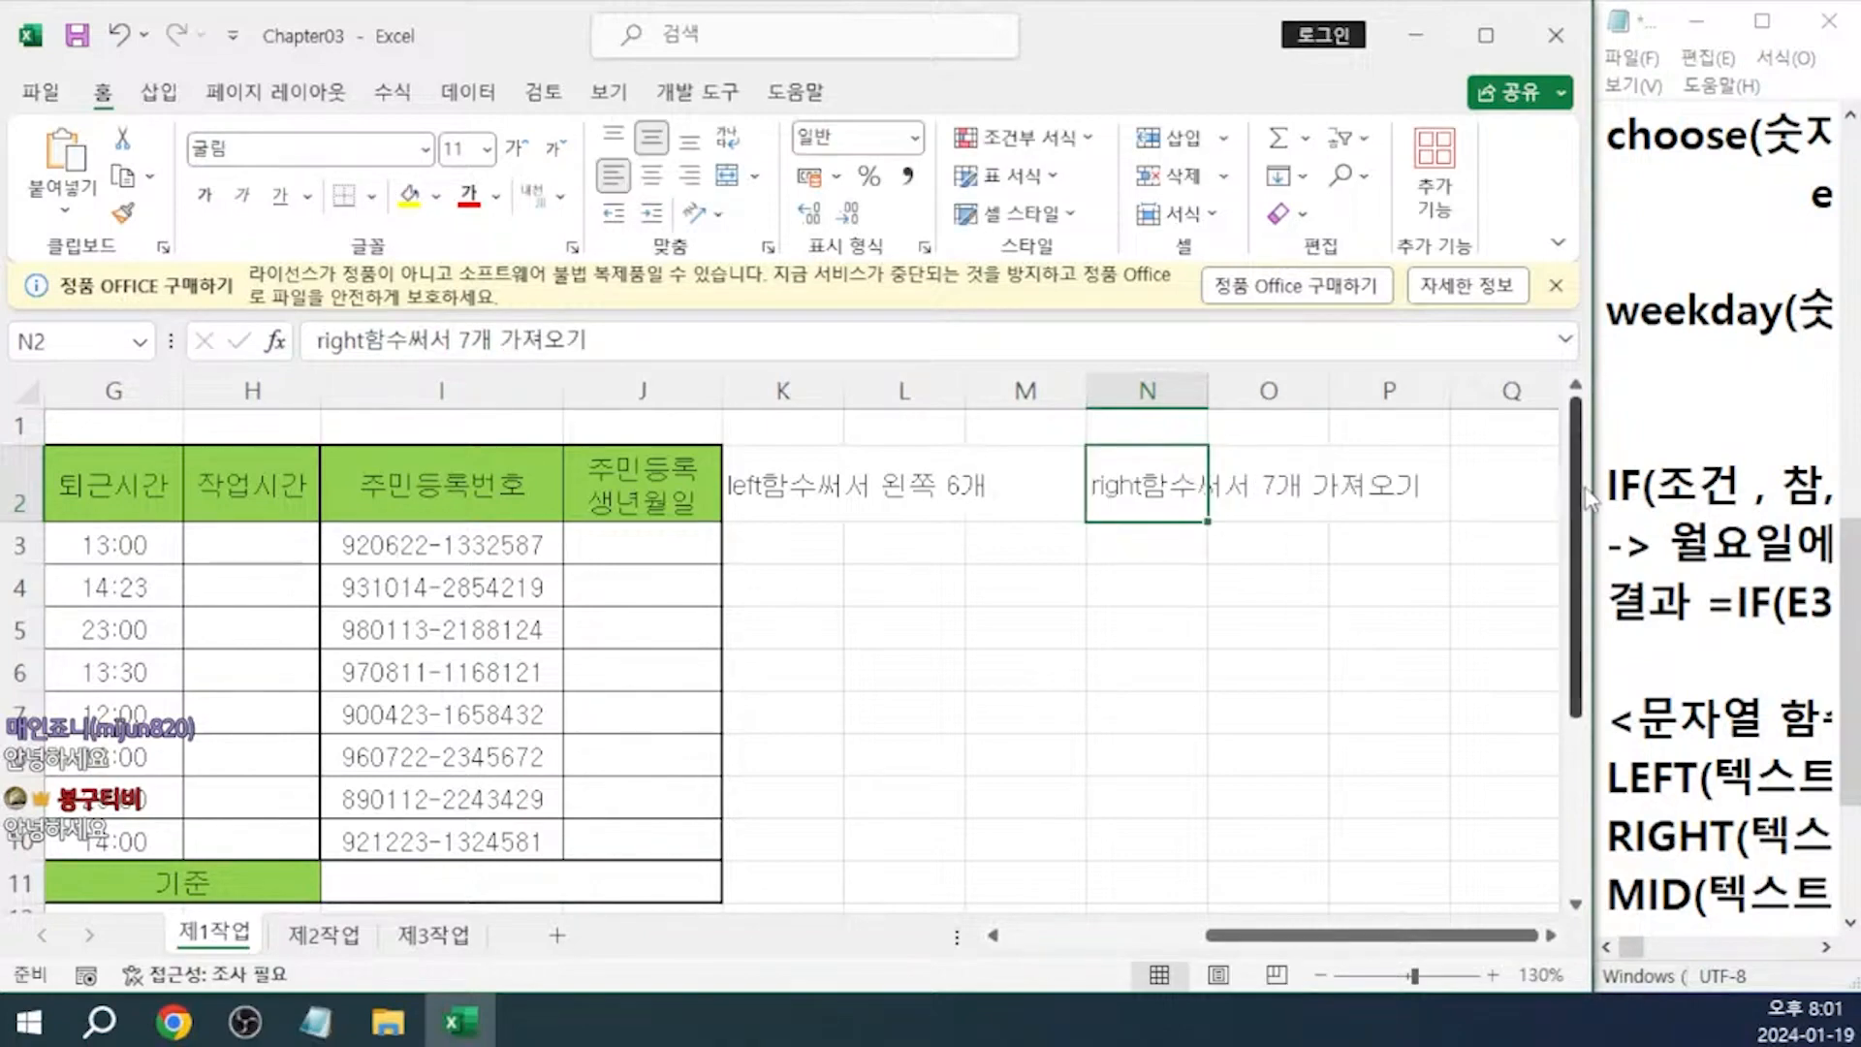
# Move the Notepad window out of the way and widen the Excel window to show more columns
pyautogui.moveTo(1590, 485); pyautogui.dragTo(1551, 498)
pyautogui.moveTo(1638, 19); pyautogui.dragTo(1860, 29)
pyautogui.moveTo(1553, 321); pyautogui.dragTo(1793, 331)
# Enter the label "mid함수써서 8번째있는 숫자 1개" in cell Q2 and maximize the Excel window
pyautogui.click(1582, 485)
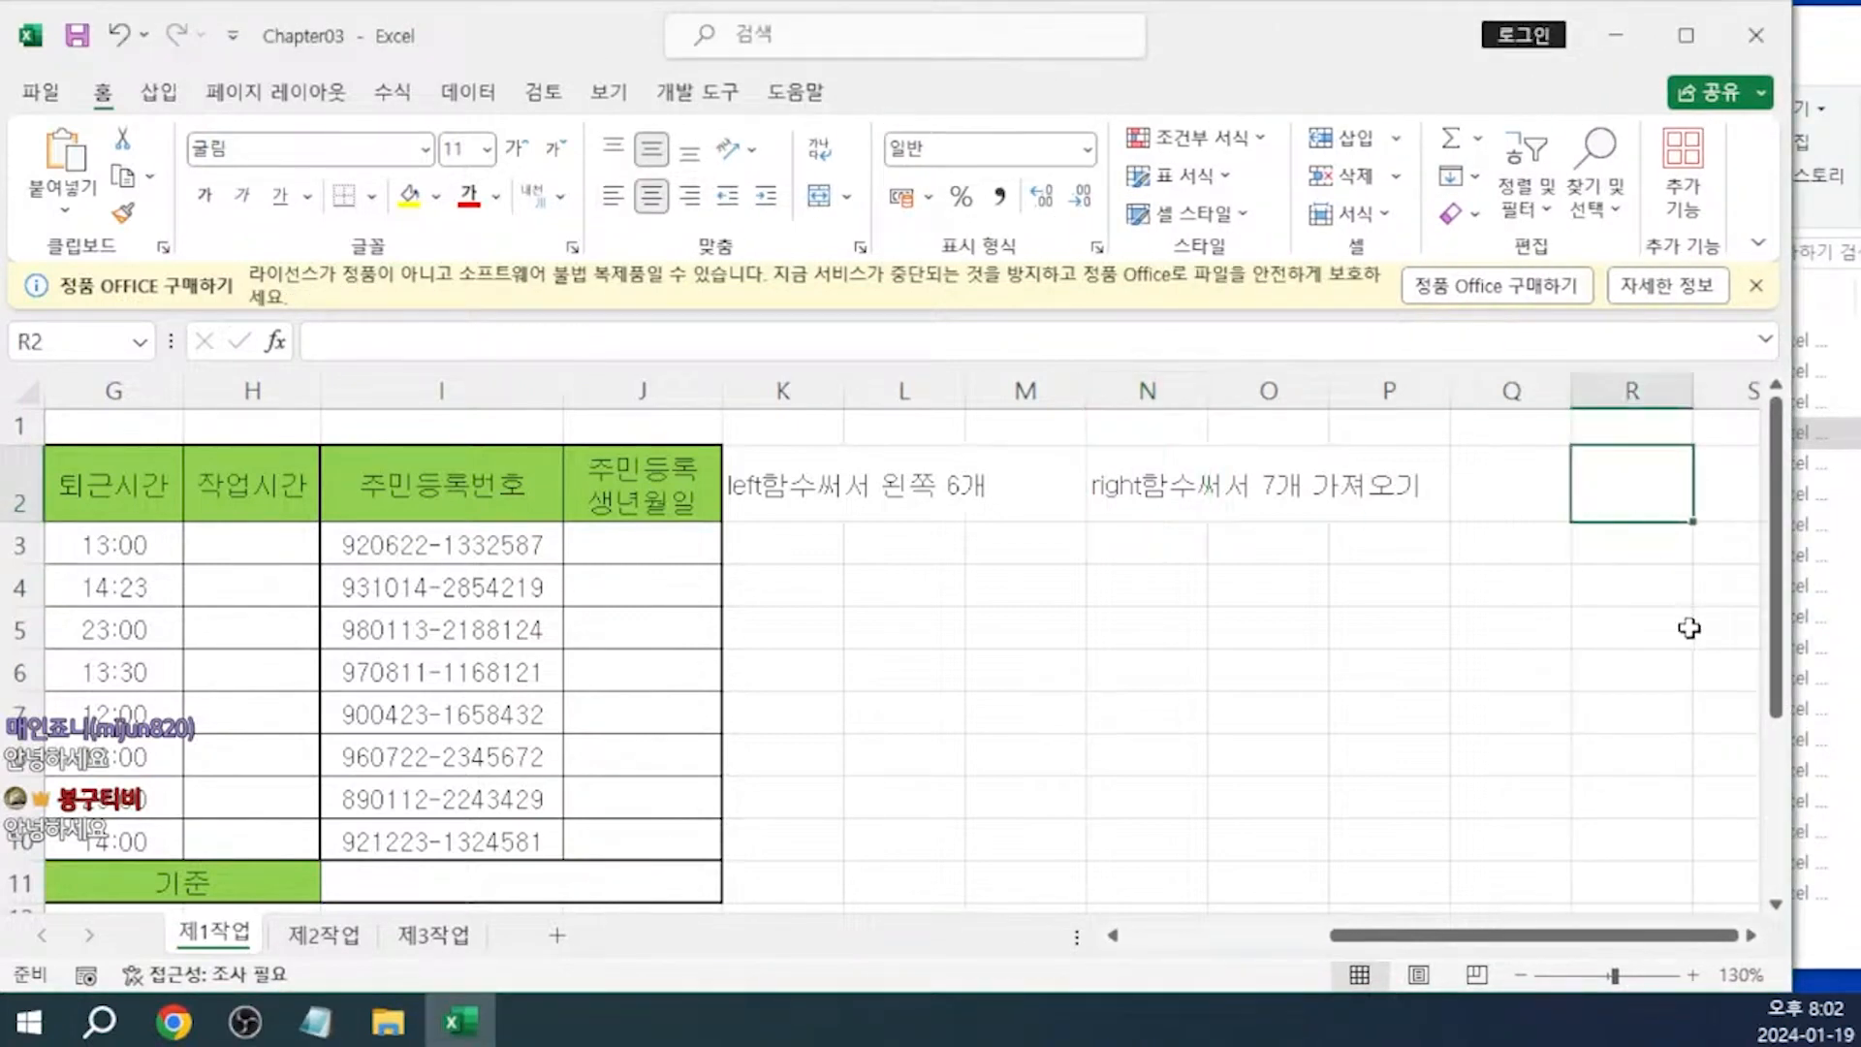
pyautogui.write('ㅇ')
pyautogui.press('Escape')
pyautogui.press('Left')
pyautogui.write('mid함수써서 8번쨰')
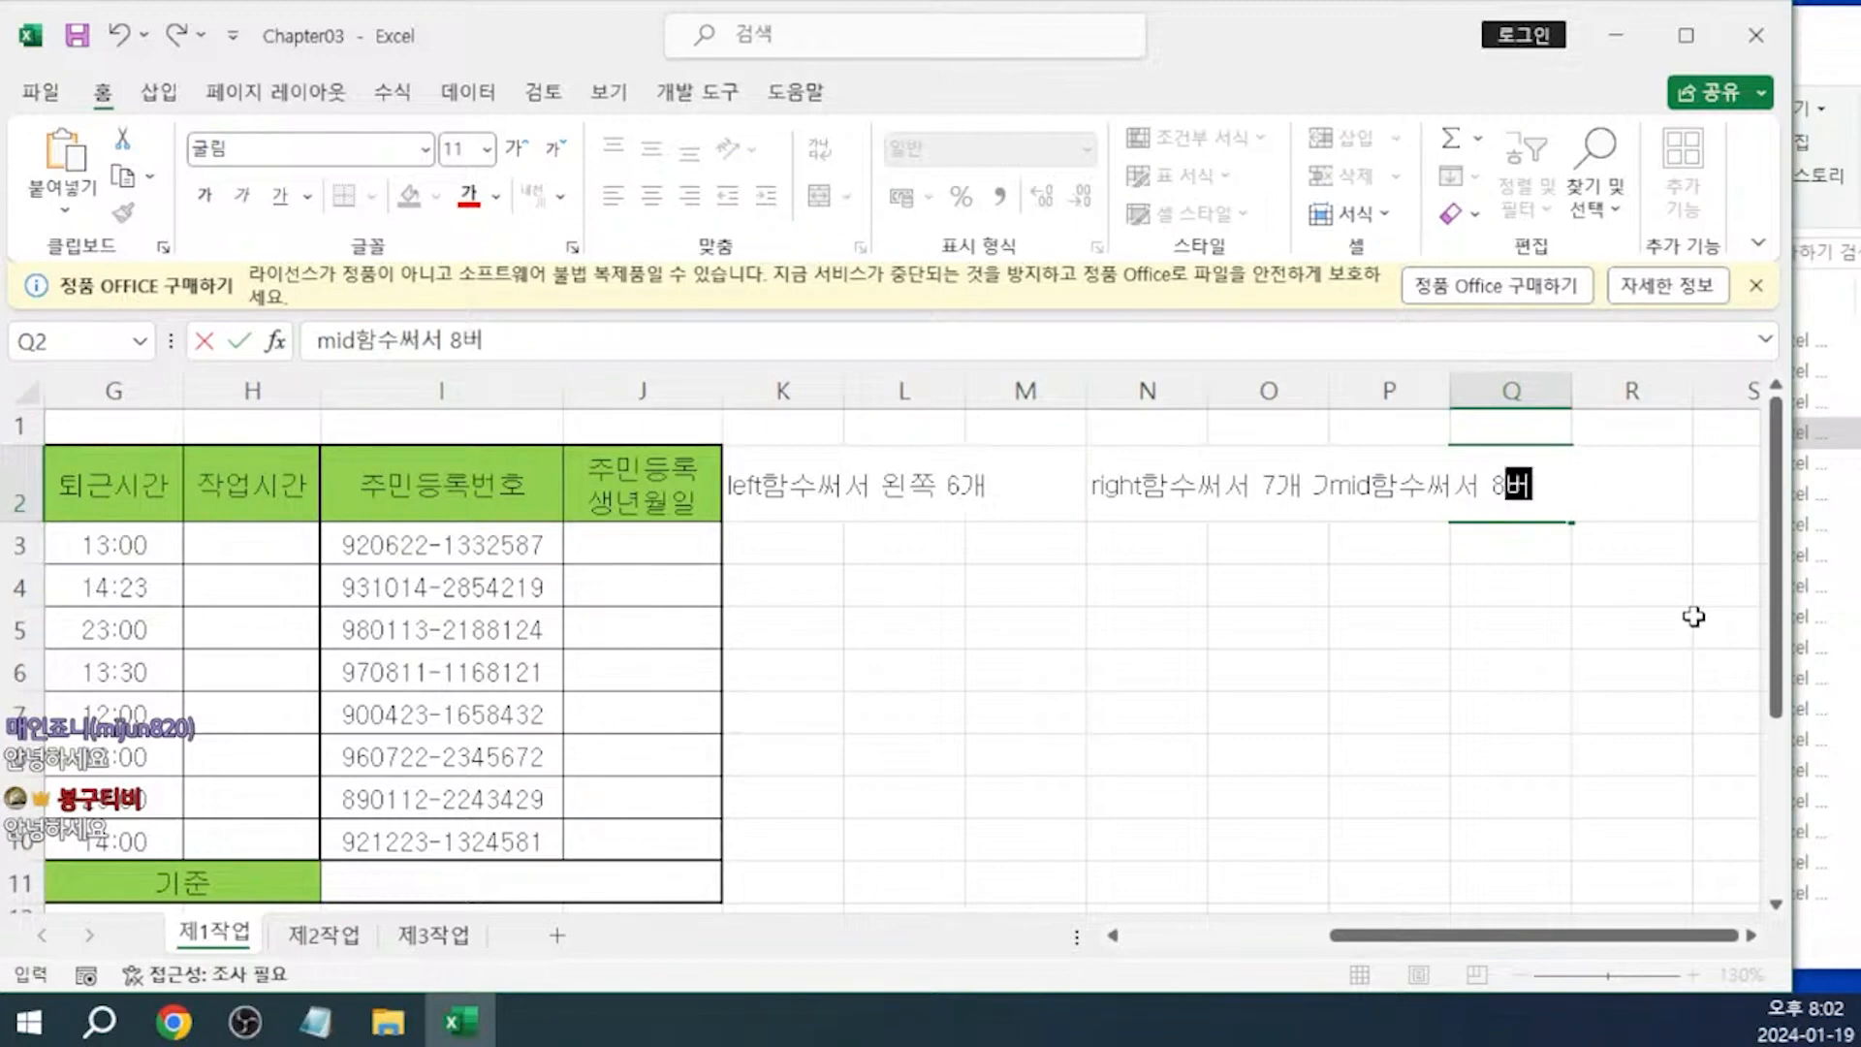
pyautogui.write('있는 숫자 1ㄱ')
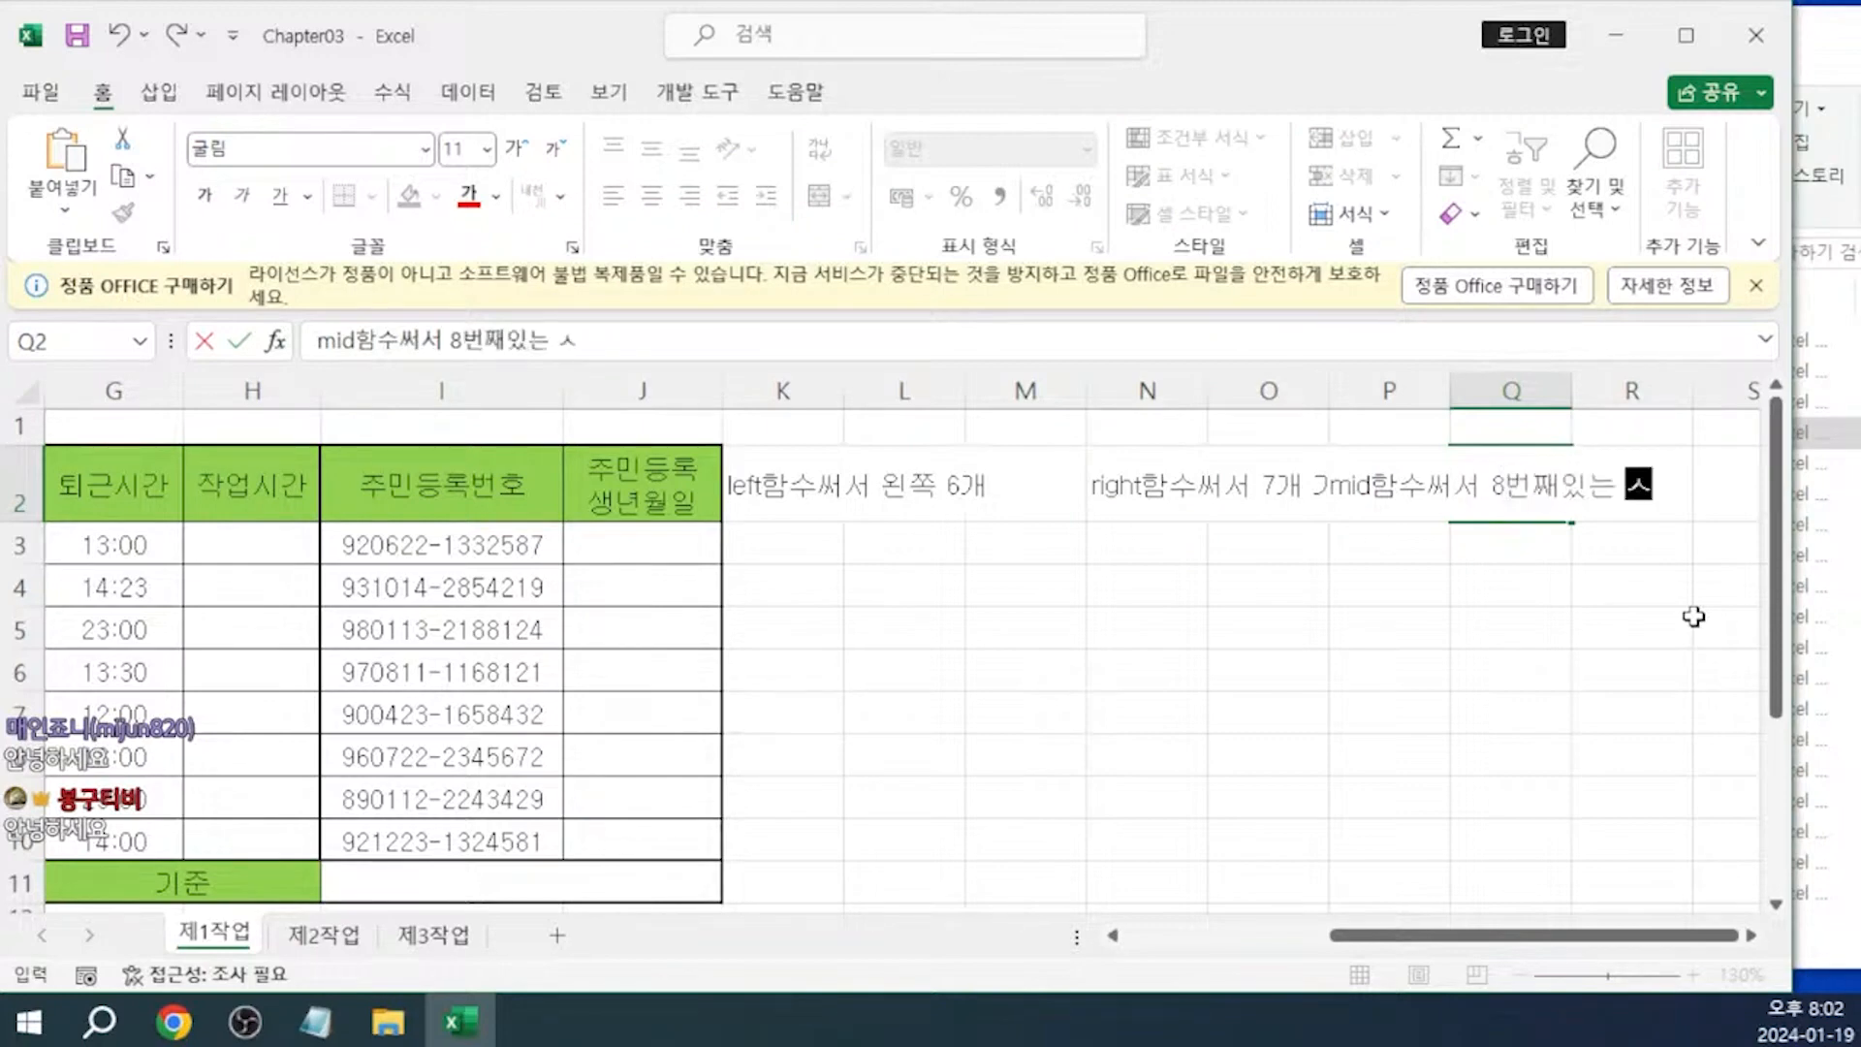
pyautogui.write('ㅐ')
pyautogui.press('Return')
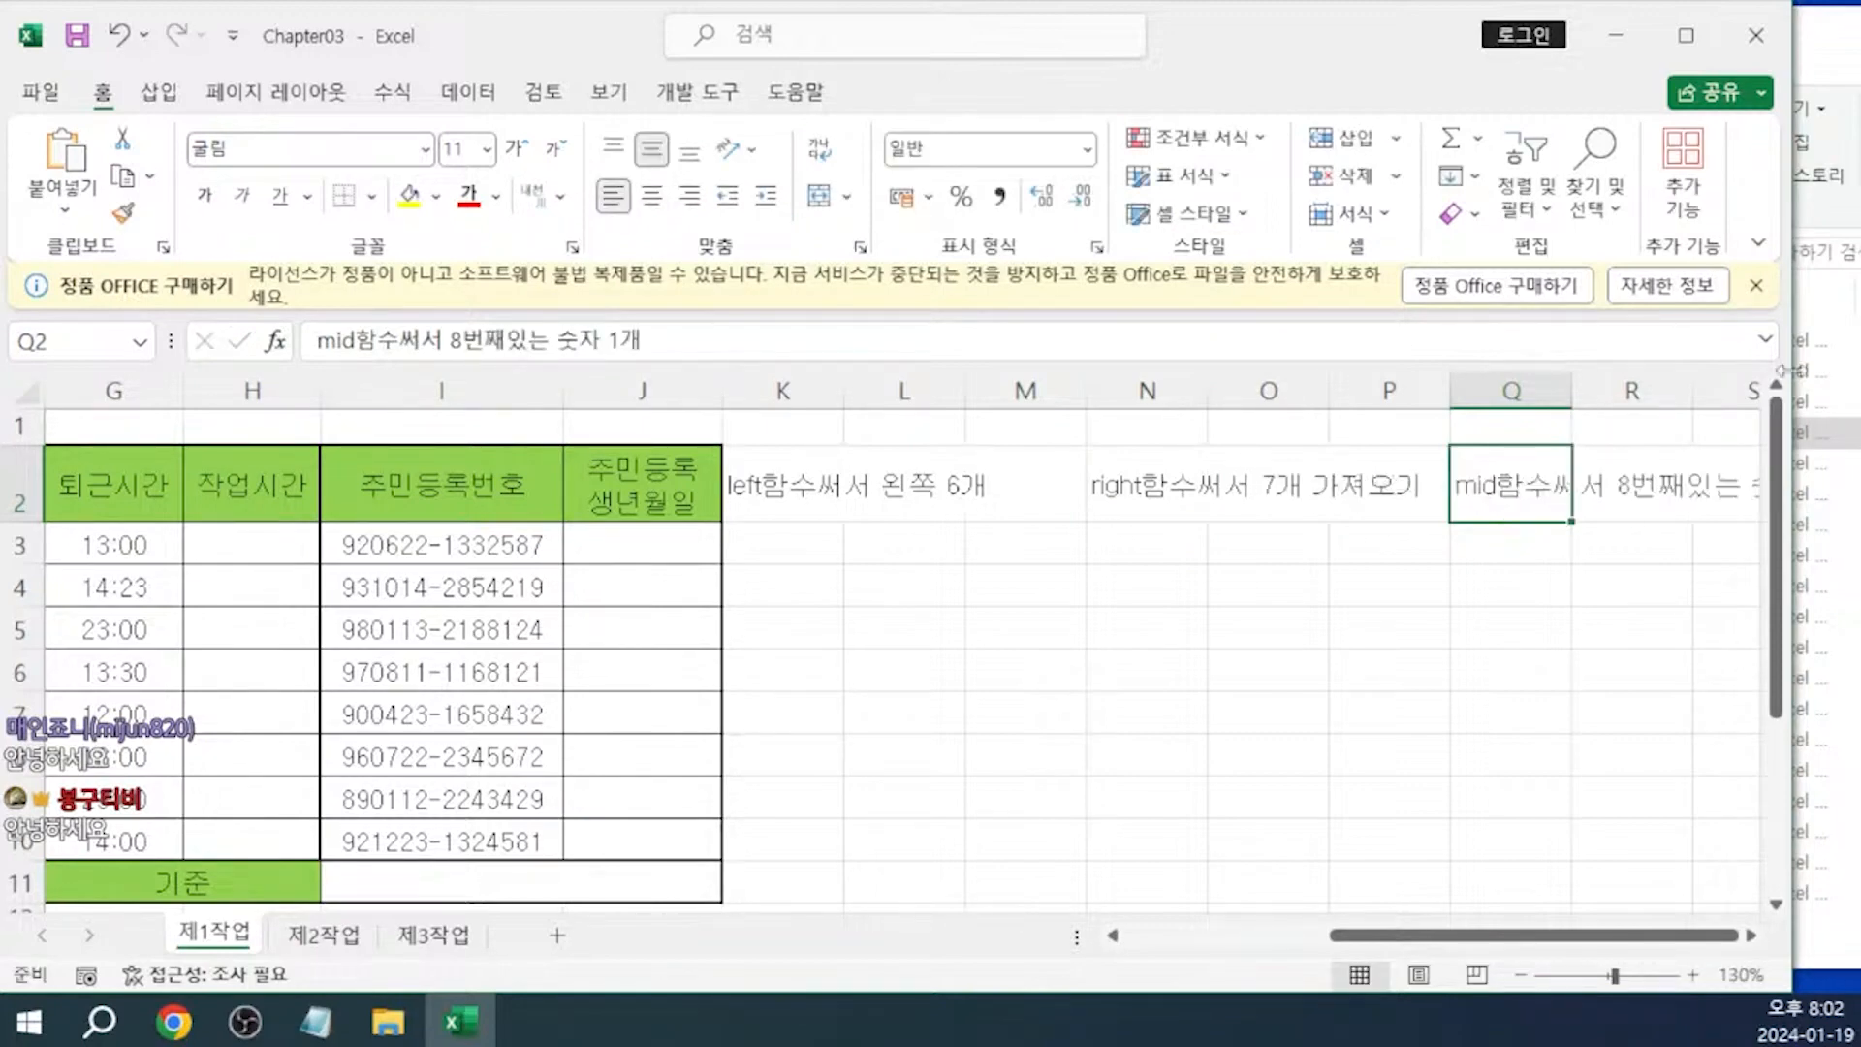
pyautogui.click(1686, 36)
pyautogui.click(1249, 751)
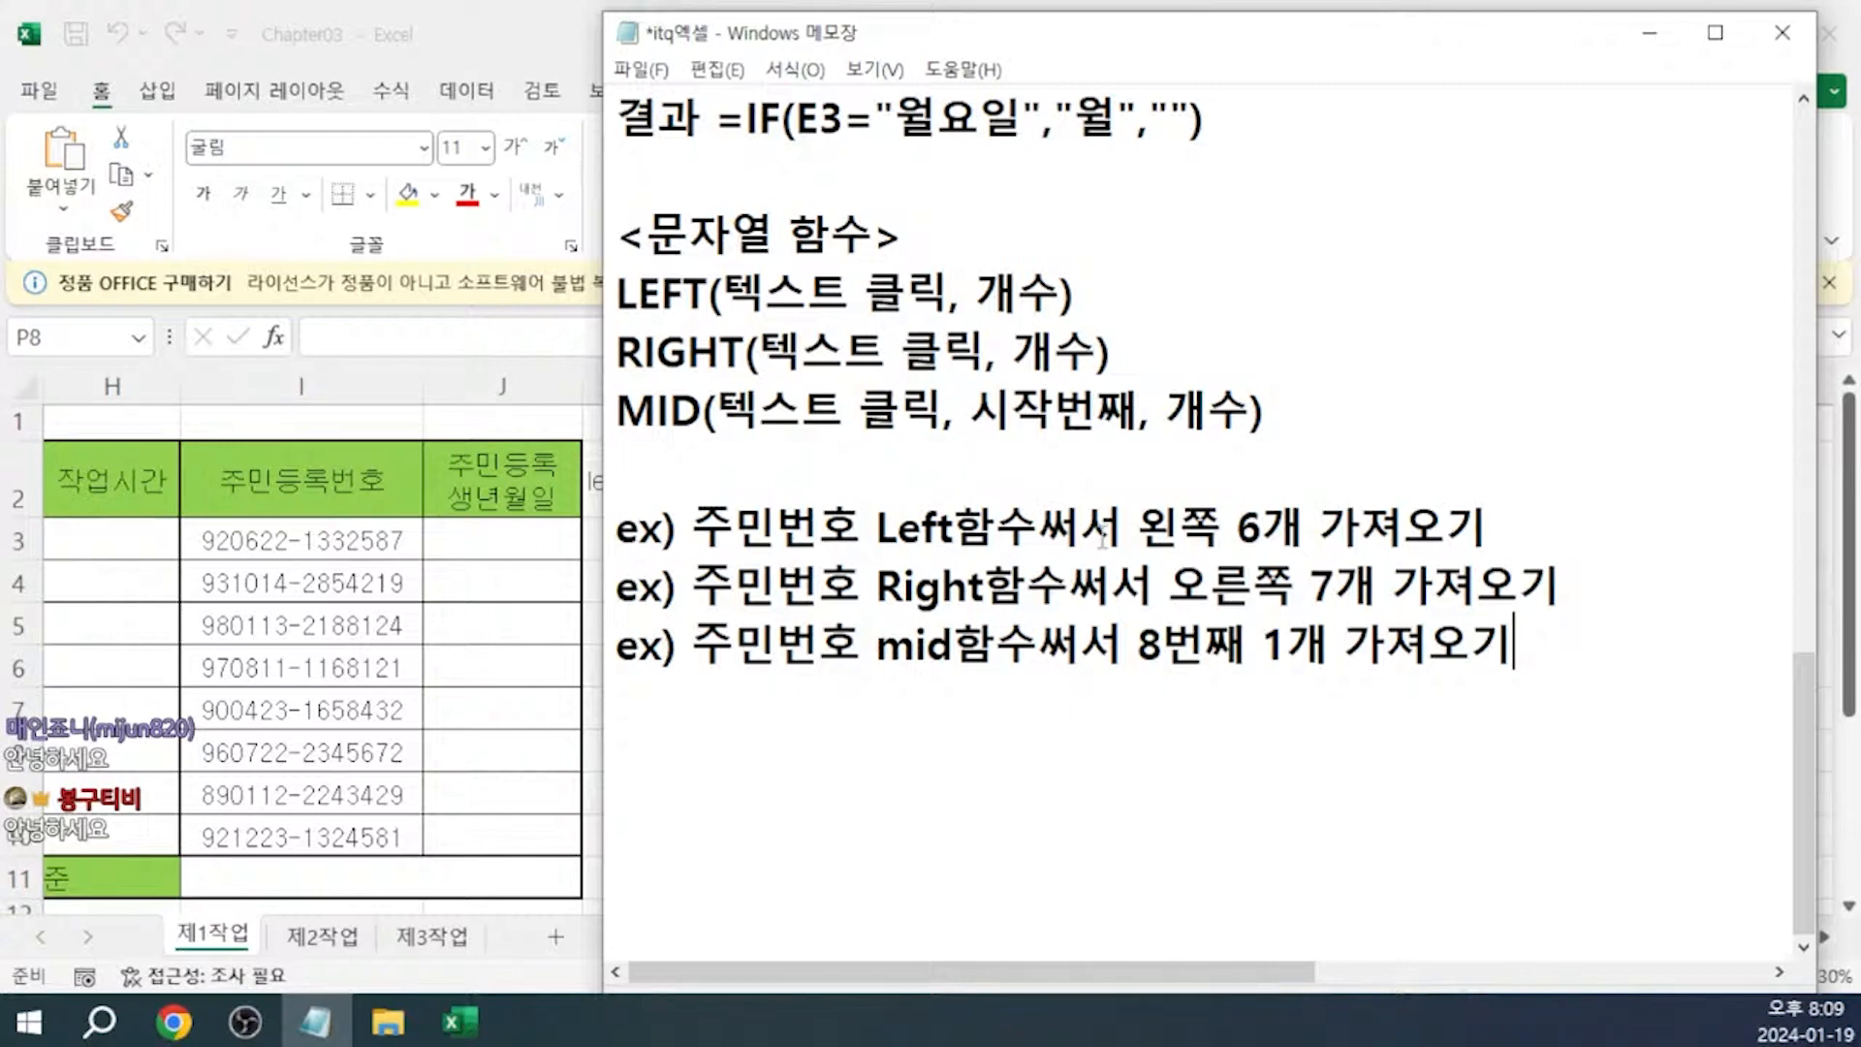
# Return to the Excel sheet, enter the formula =LEFT(I3,6) in cell K3 and fill it down through K10
pyautogui.click(515, 602)
pyautogui.click(742, 535)
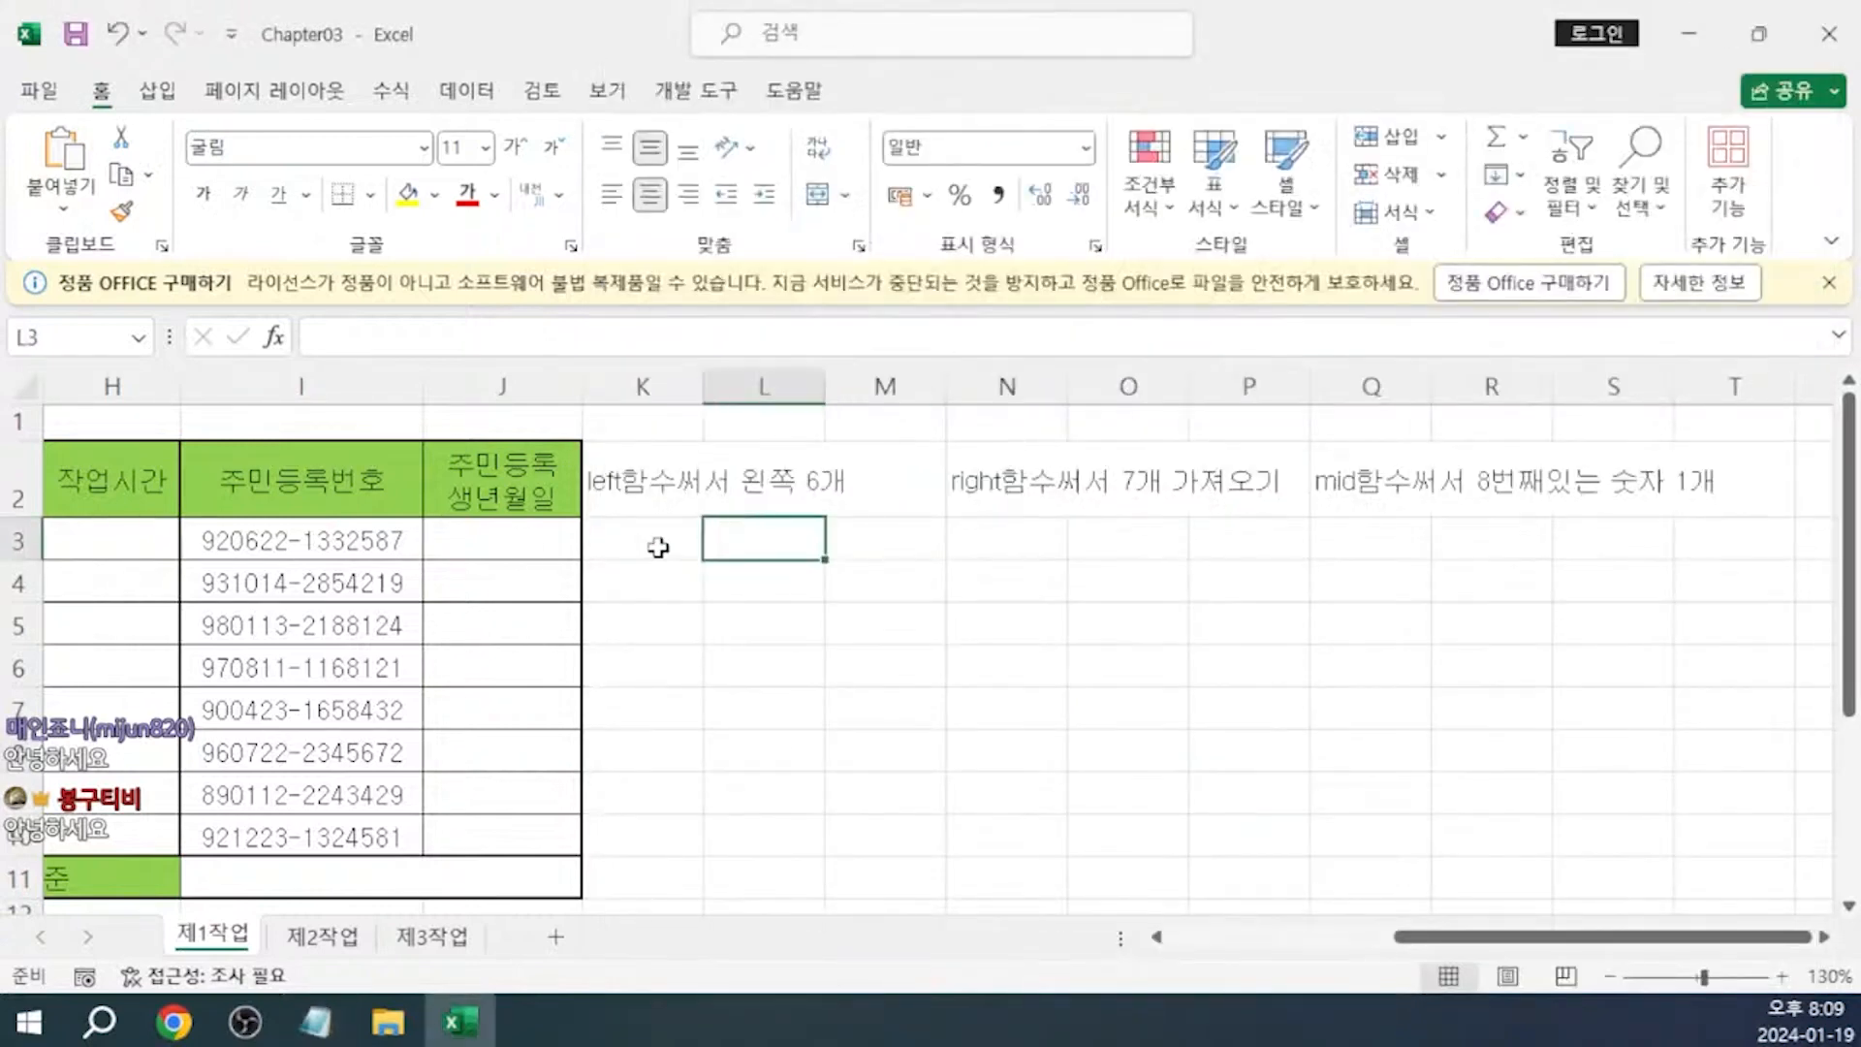
pyautogui.click(645, 545)
pyautogui.write('=')
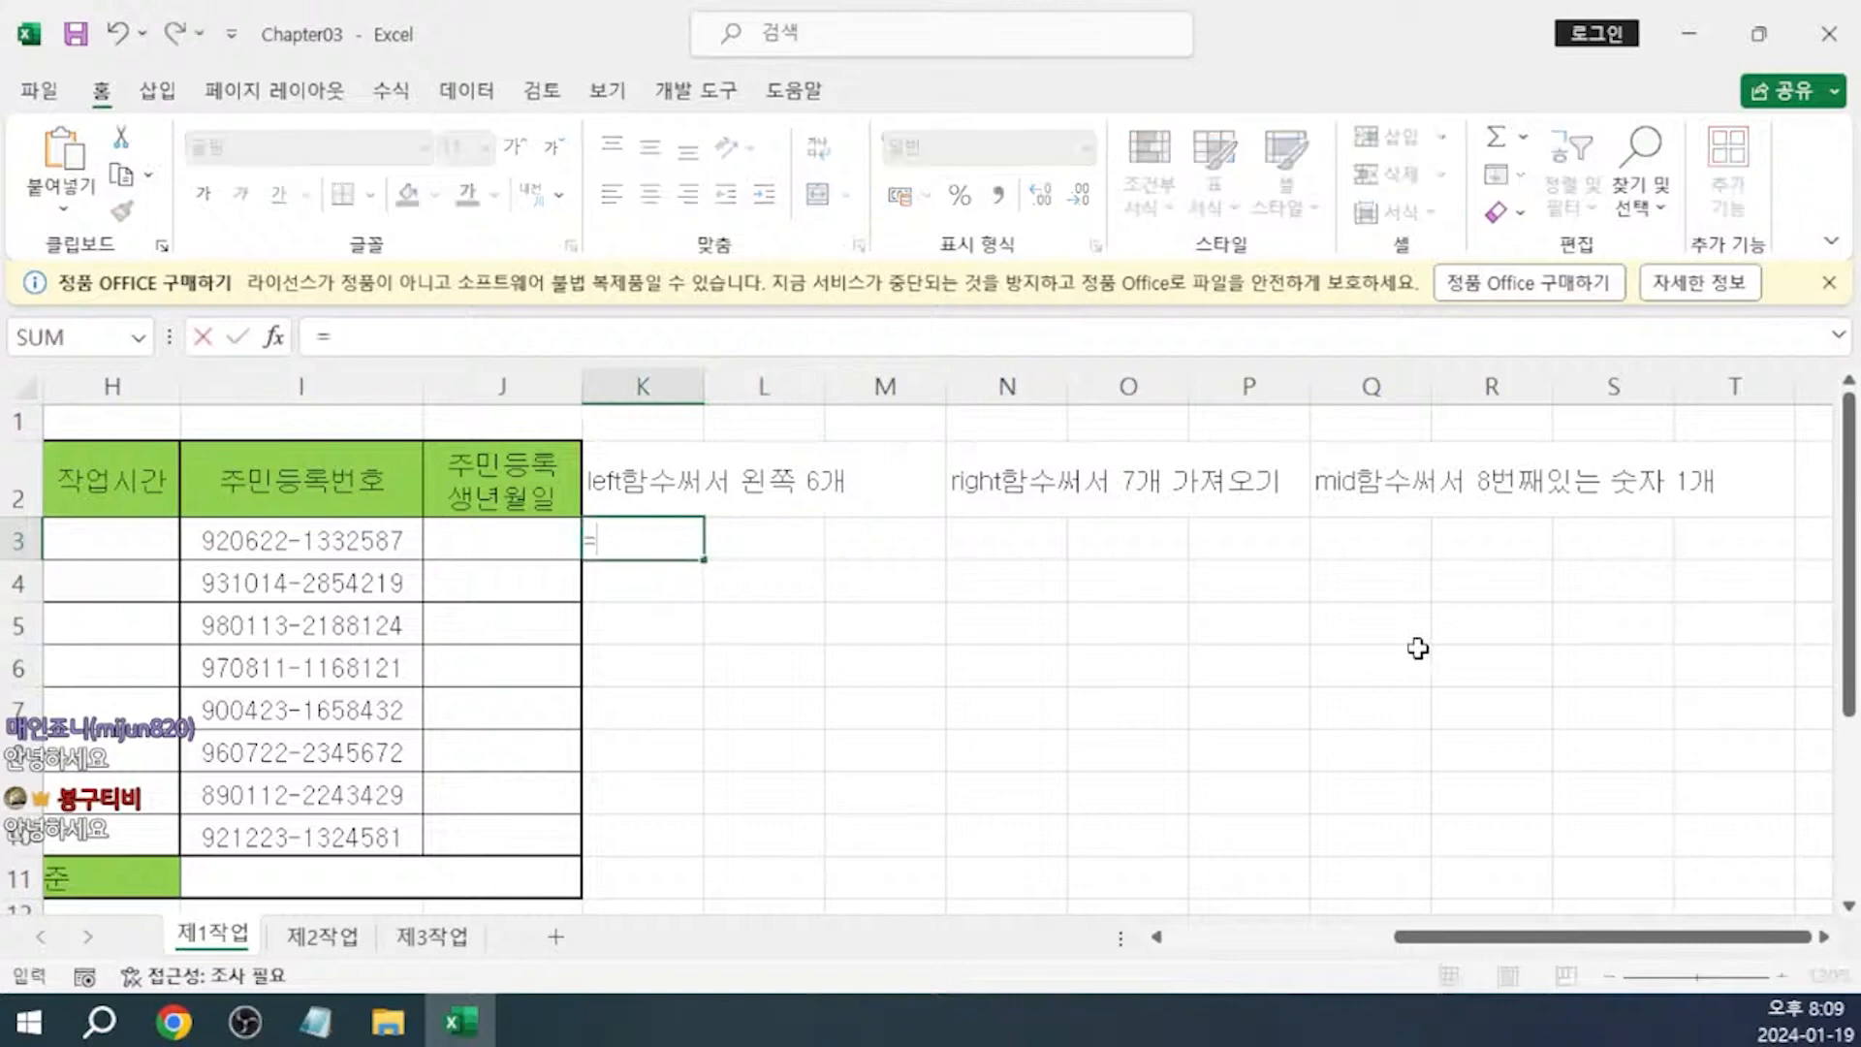
pyautogui.write('ㅣㄷ')
pyautogui.write('left')
pyautogui.press('Tab')
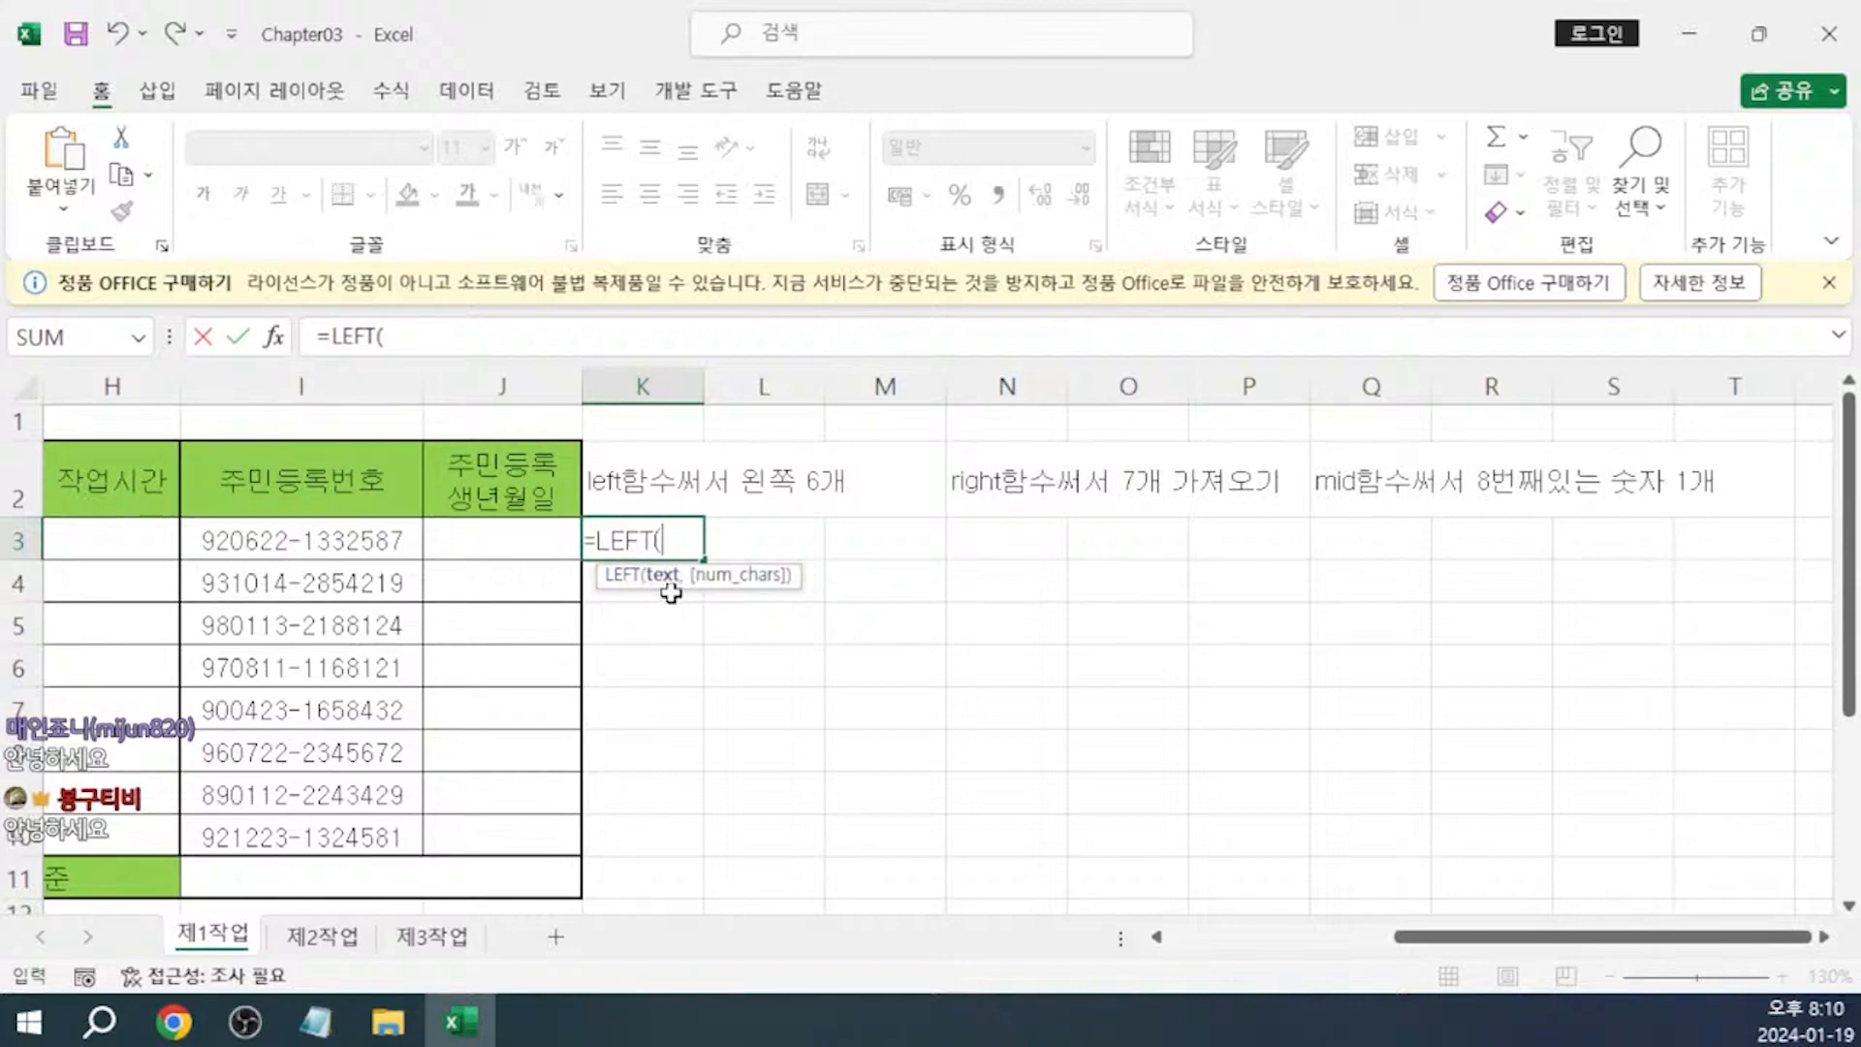
pyautogui.click(368, 541)
pyautogui.write(',')
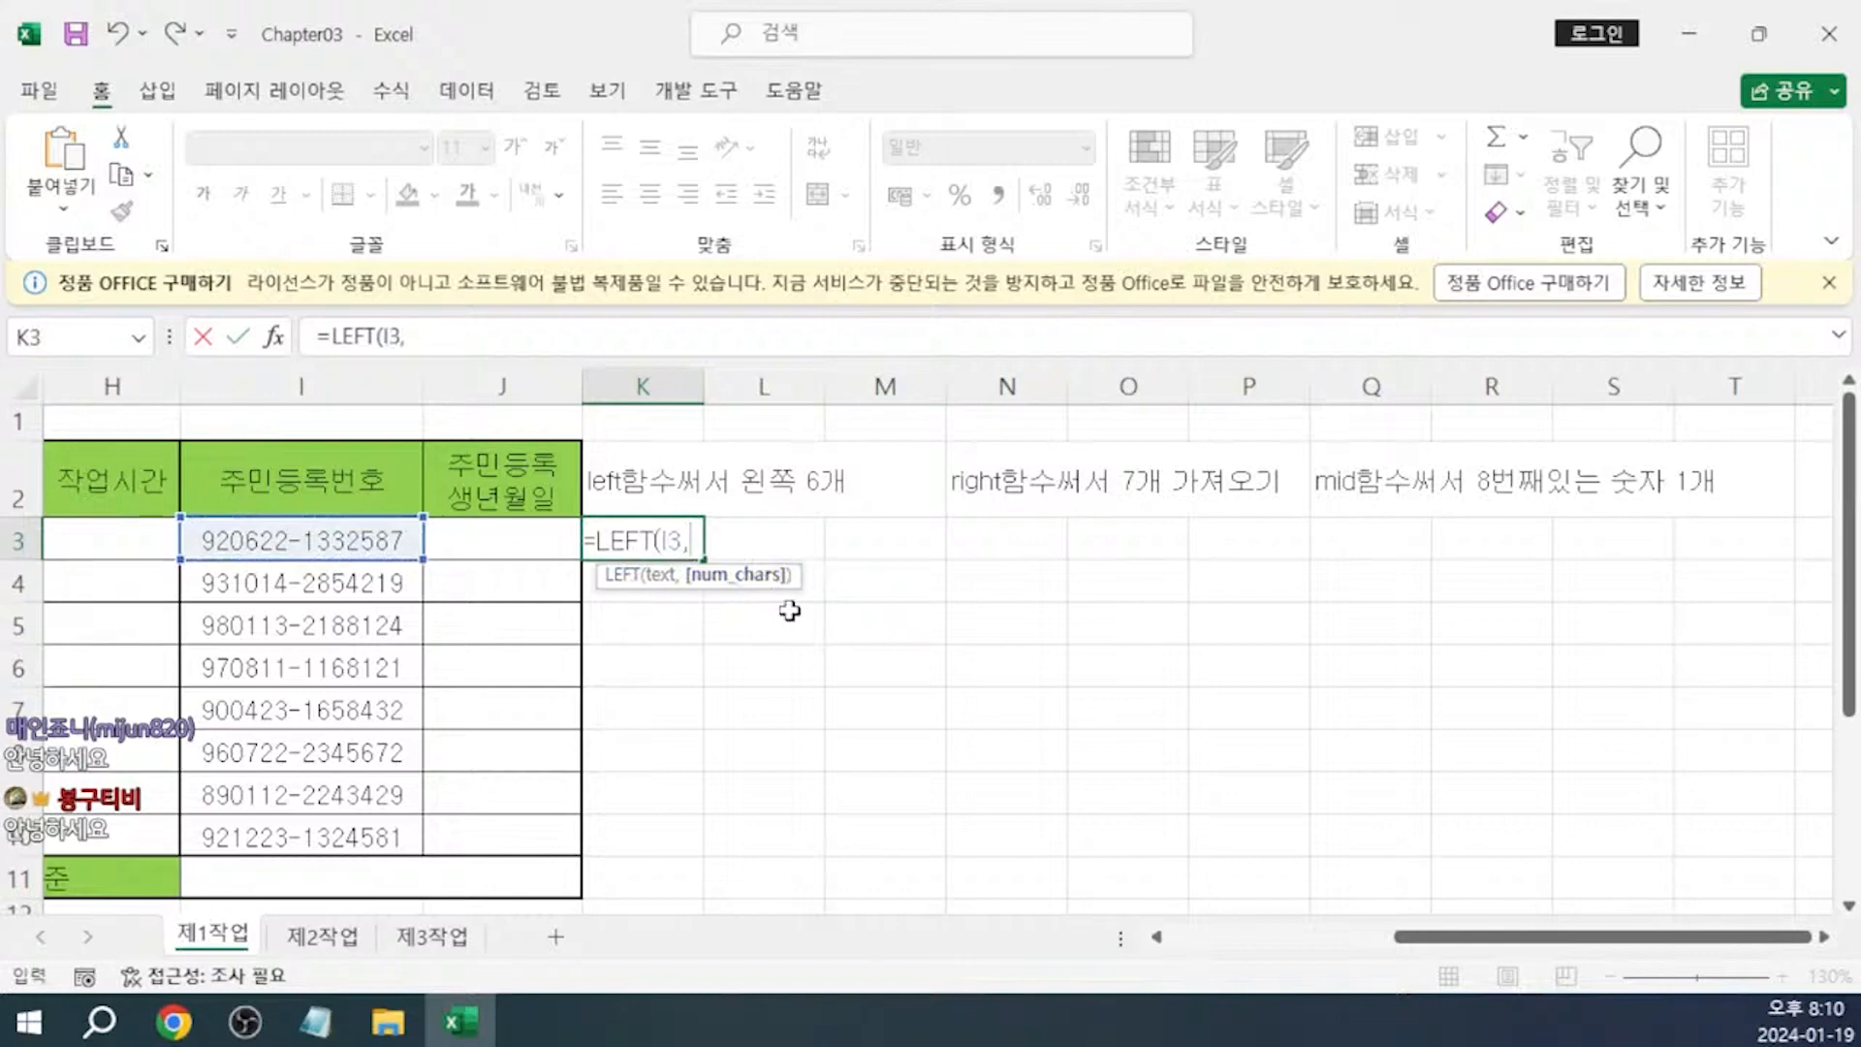
pyautogui.write('6')
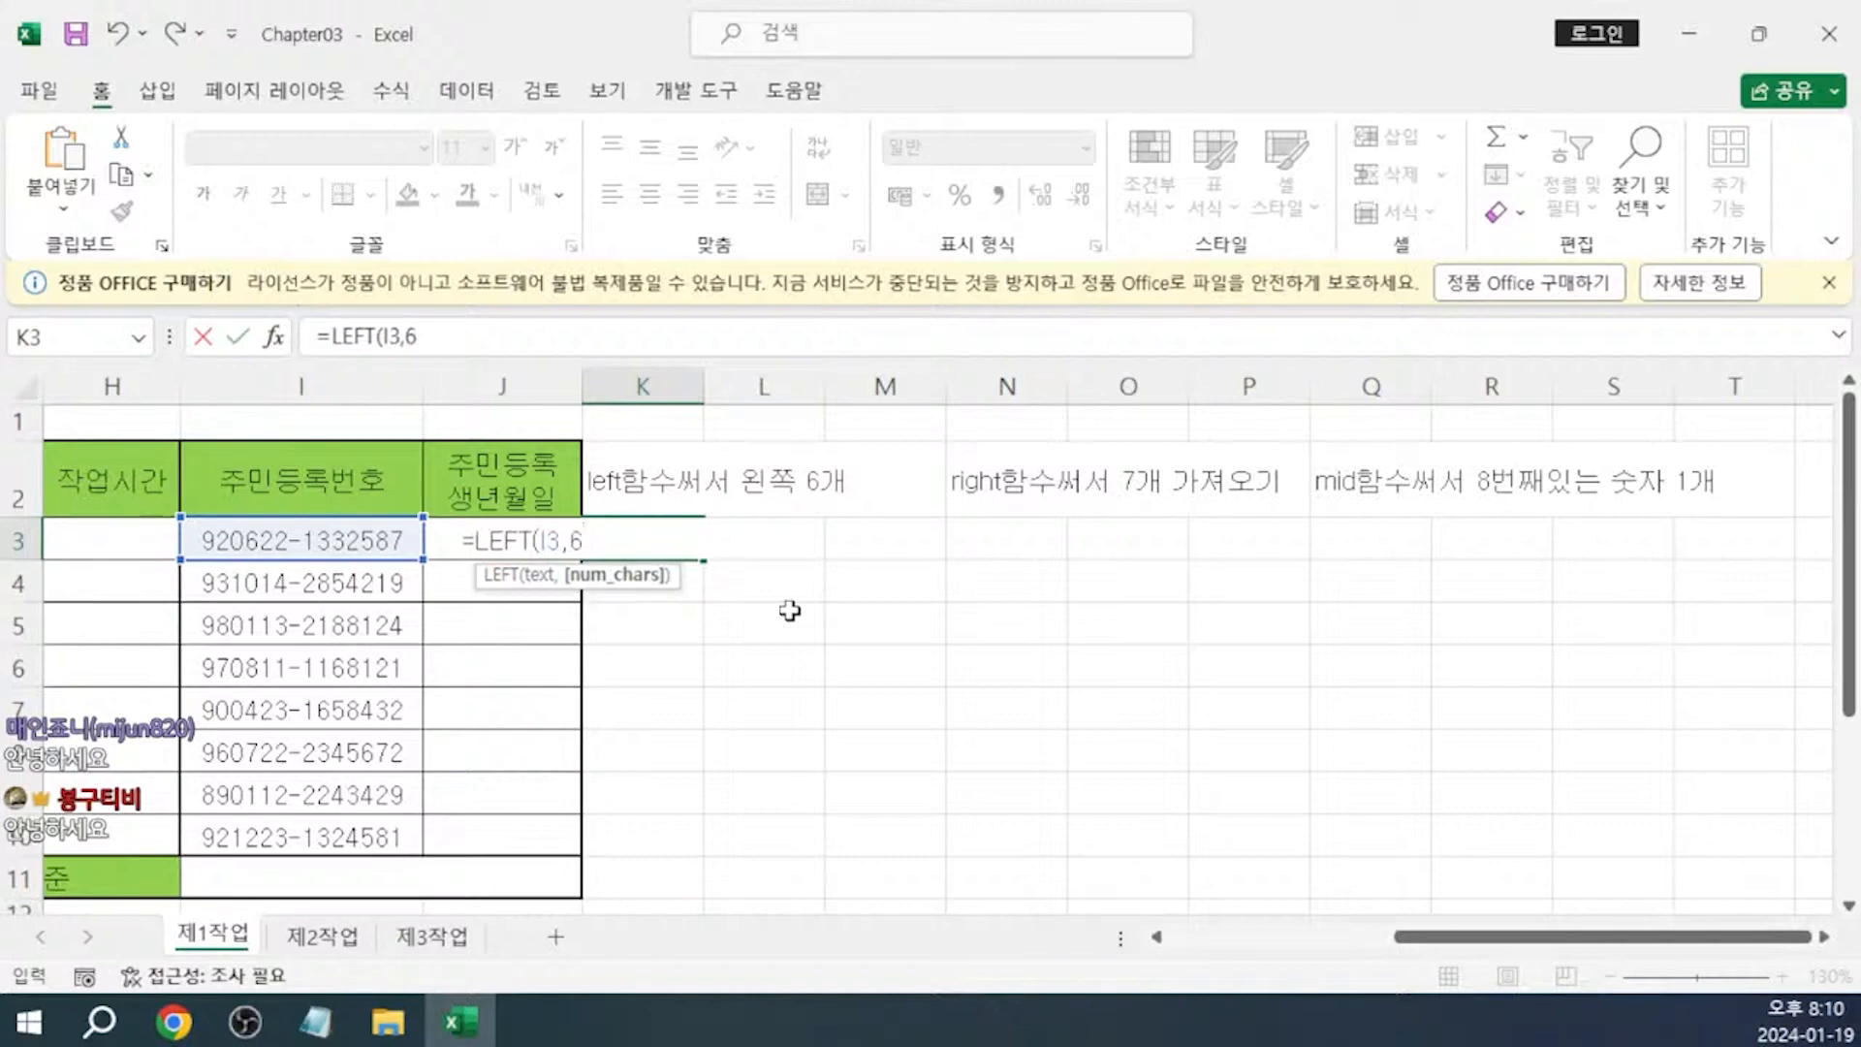
pyautogui.write(')')
pyautogui.press('Return')
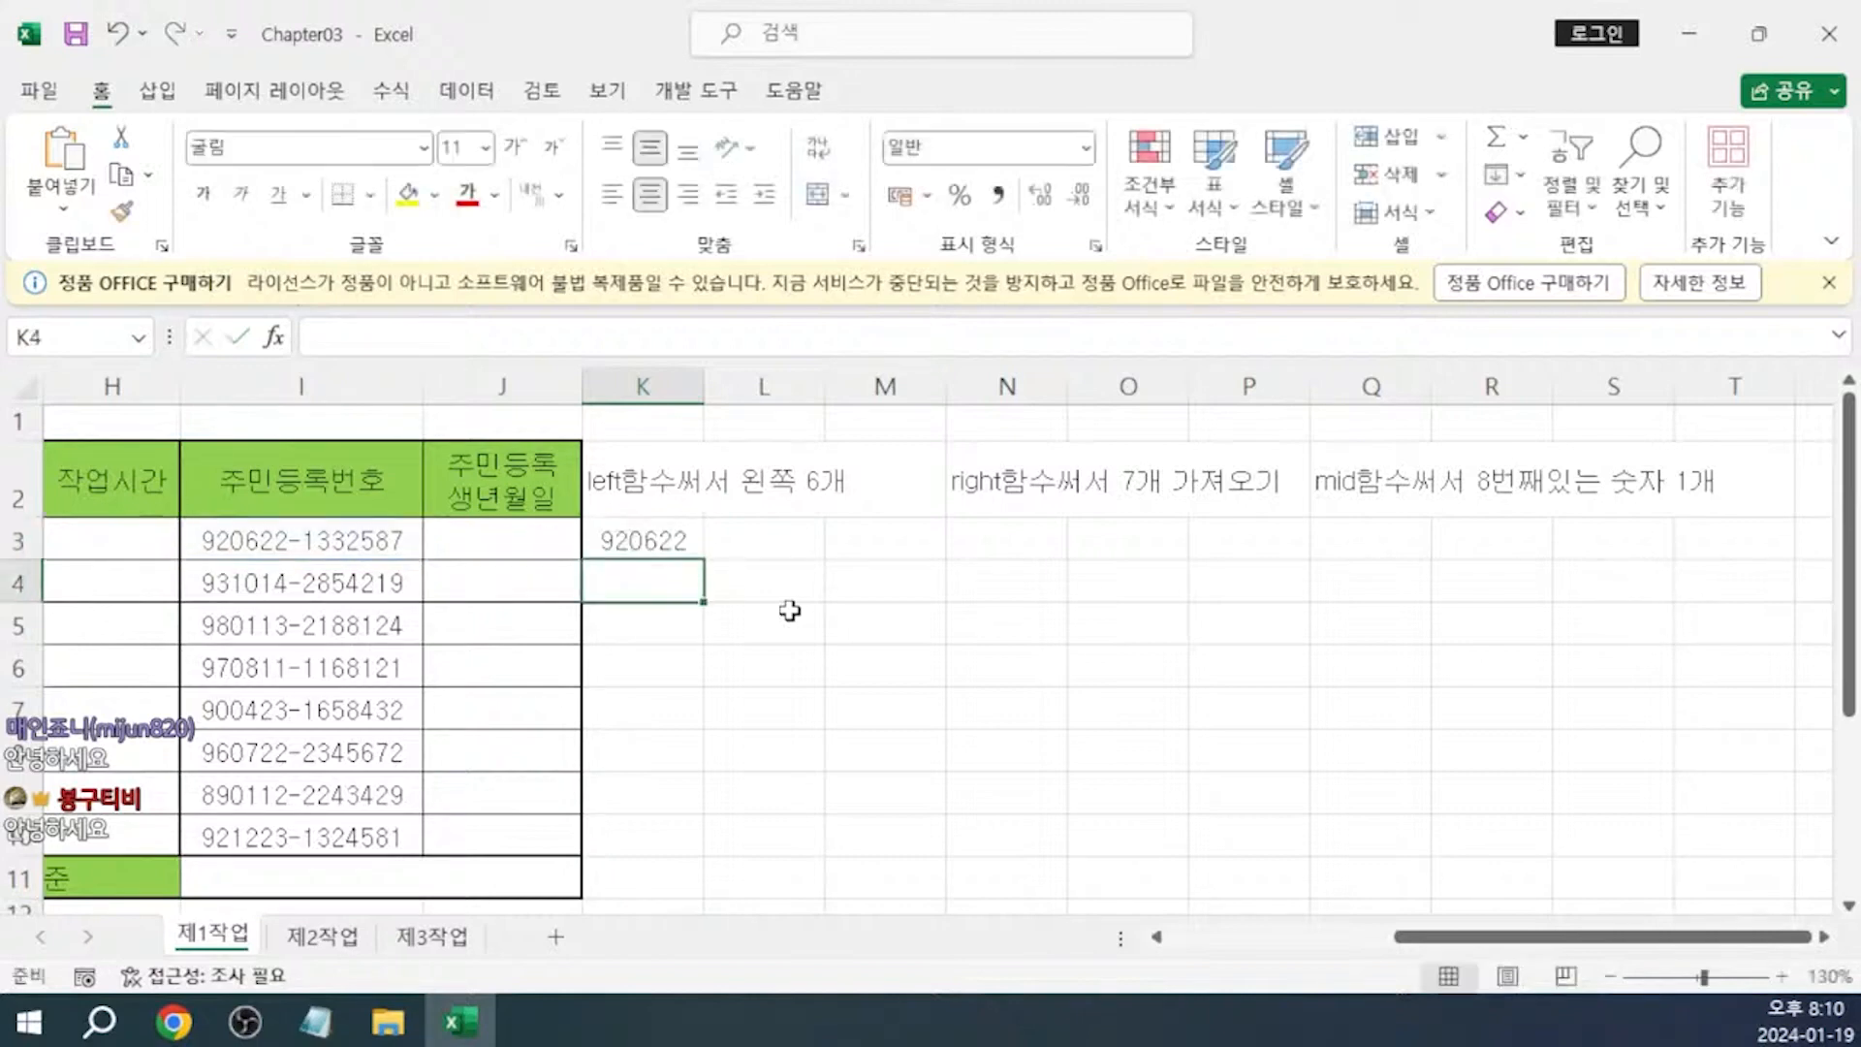
pyautogui.click(657, 540)
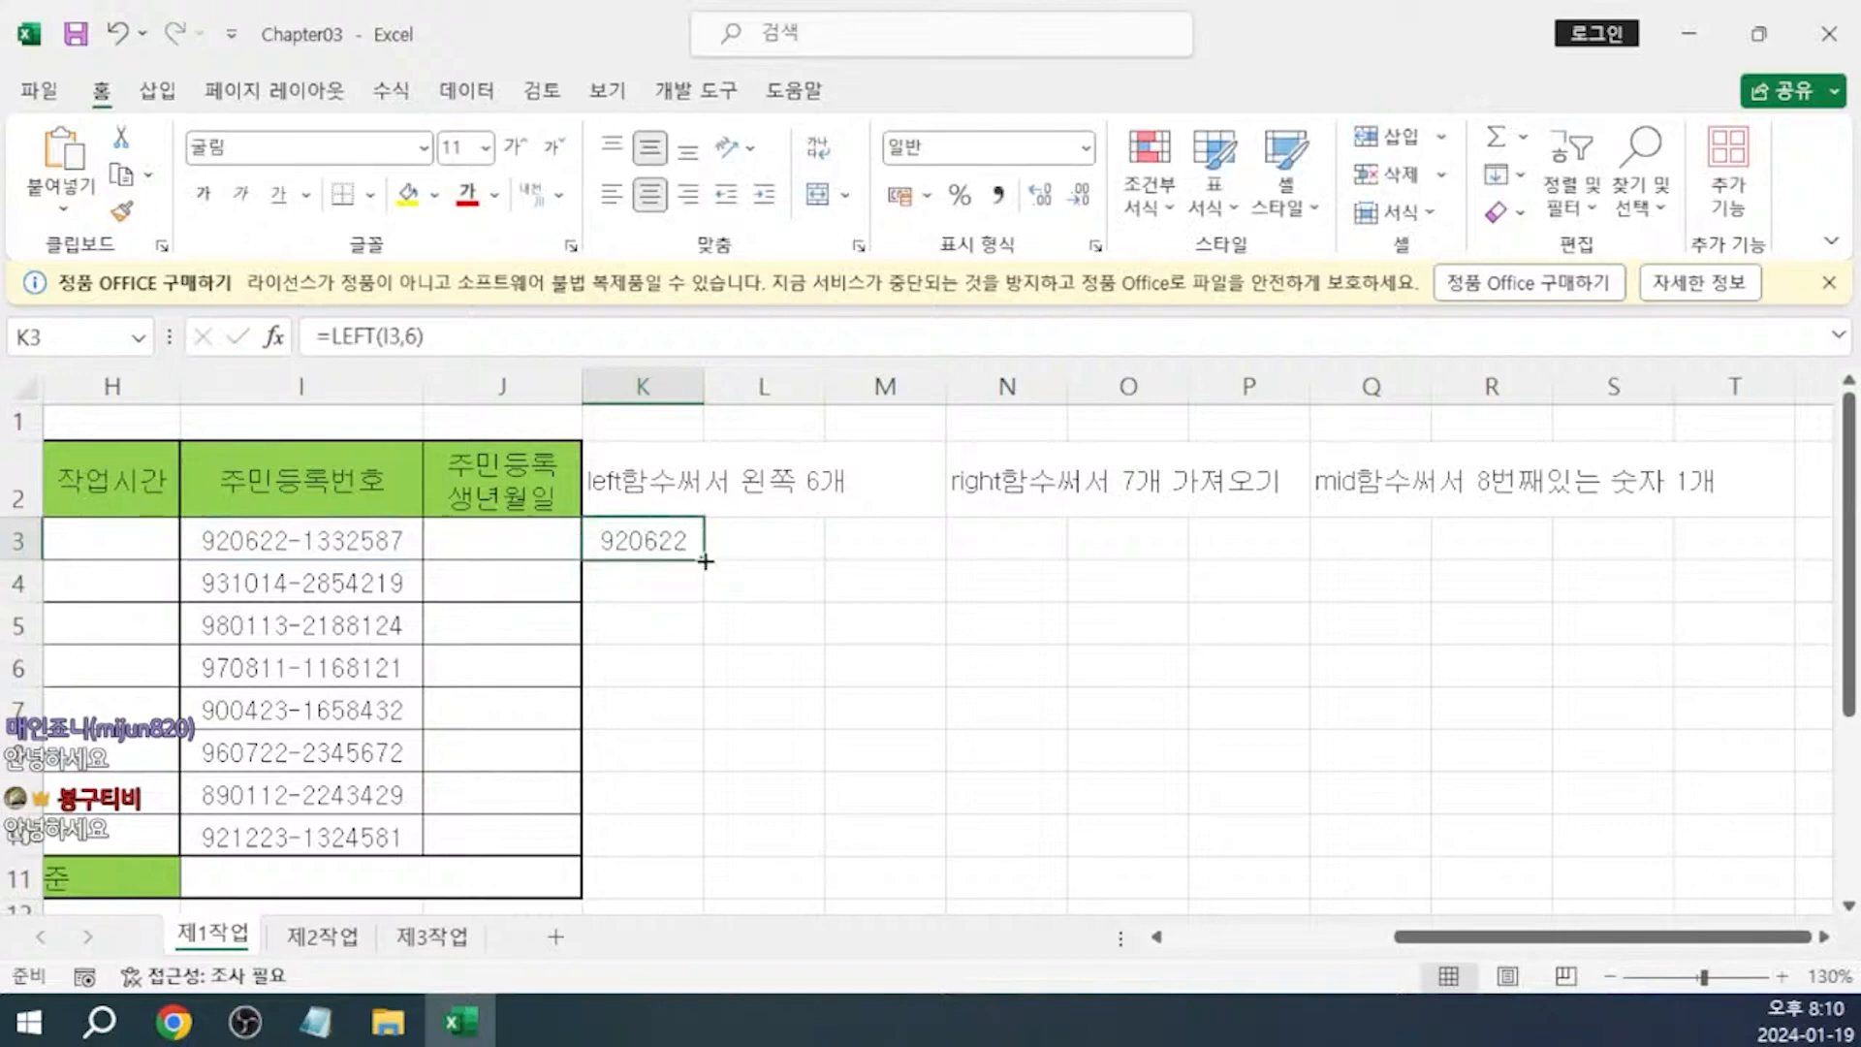
pyautogui.moveTo(708, 565); pyautogui.dragTo(656, 844)
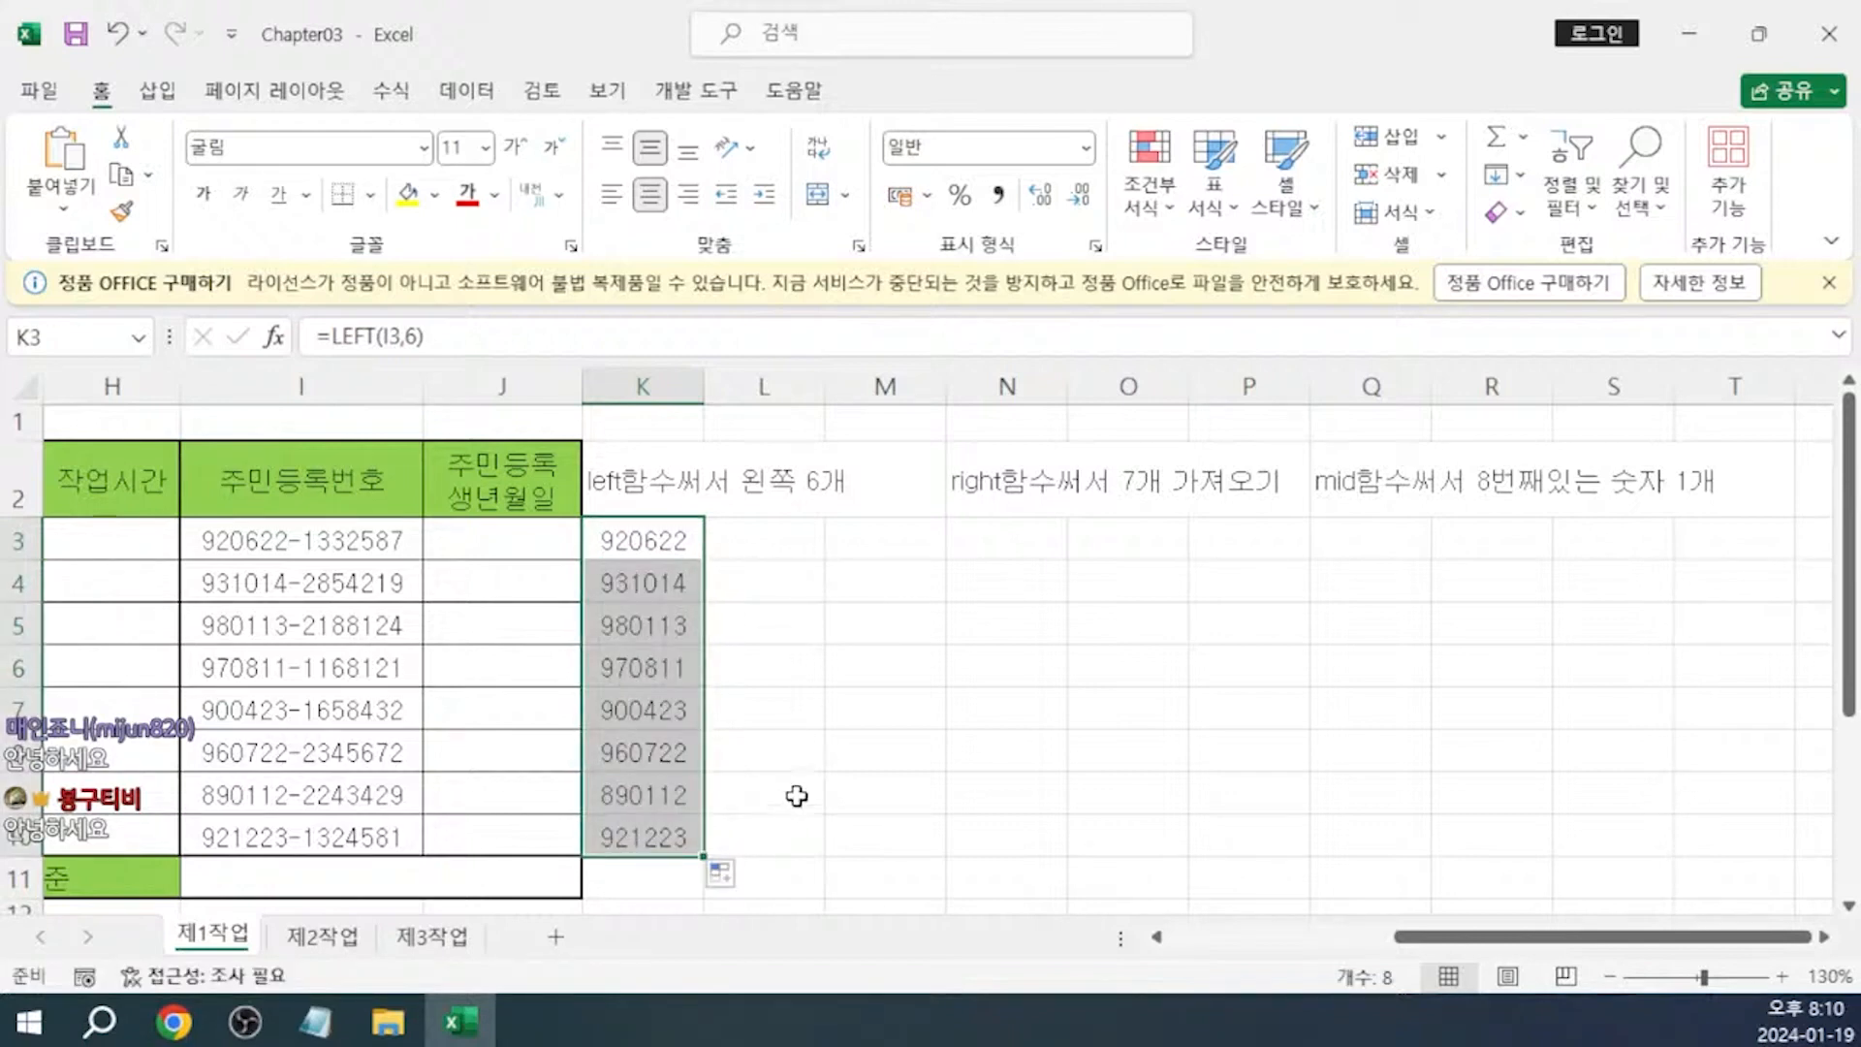
# Enter the formula =RIGHT(I3,7) in cell N3 and fill it down through N10
pyautogui.click(973, 534)
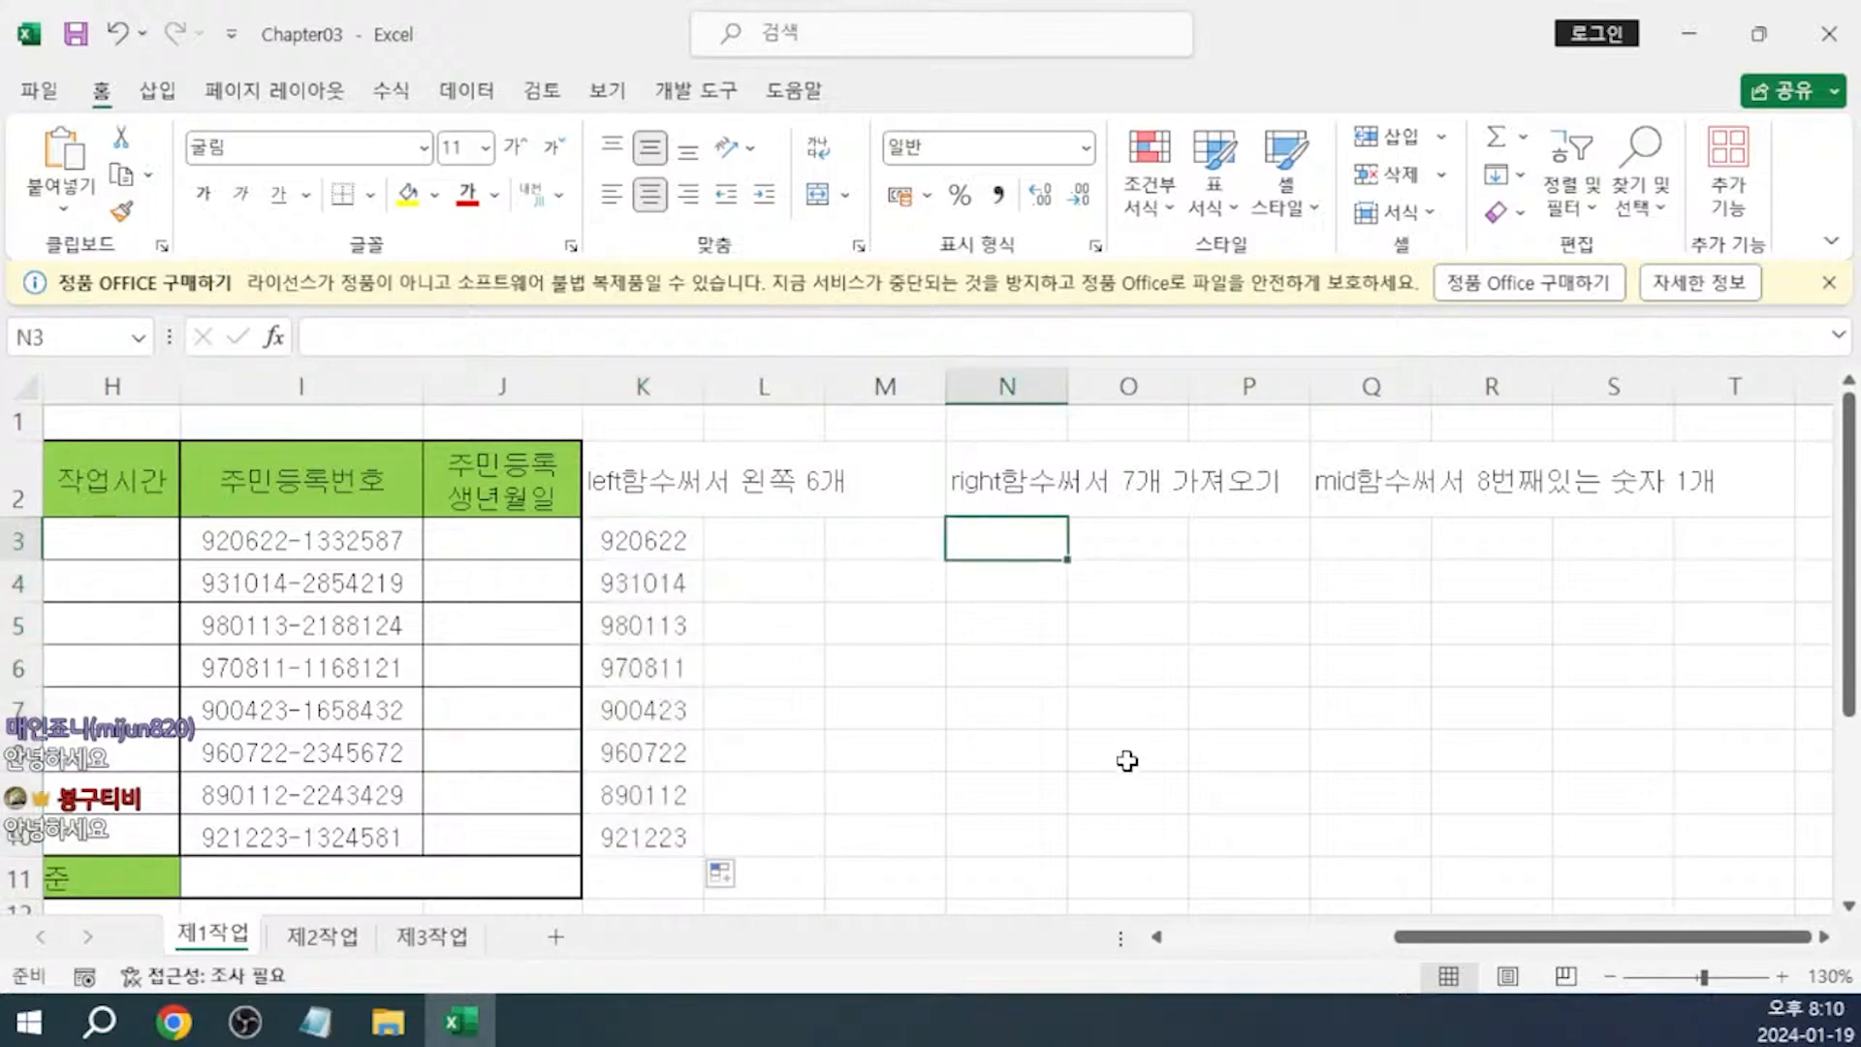
pyautogui.write('=')
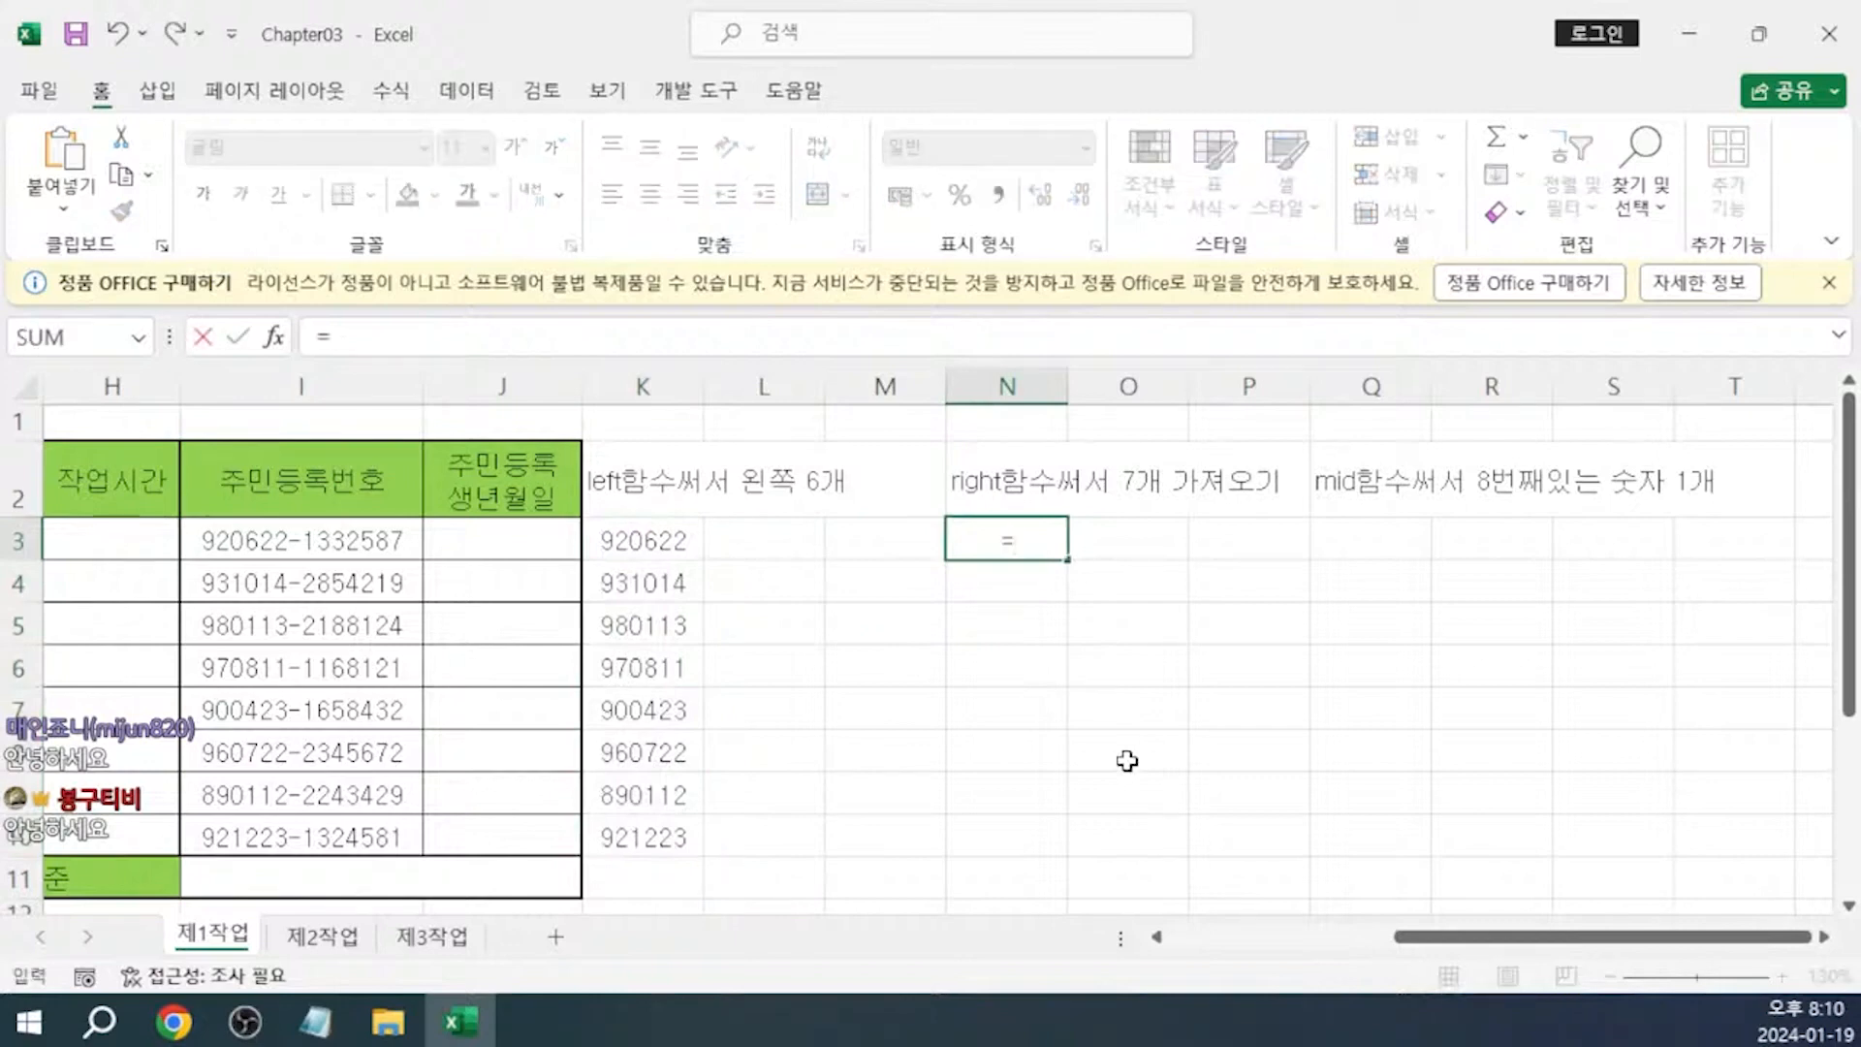
pyautogui.write('right')
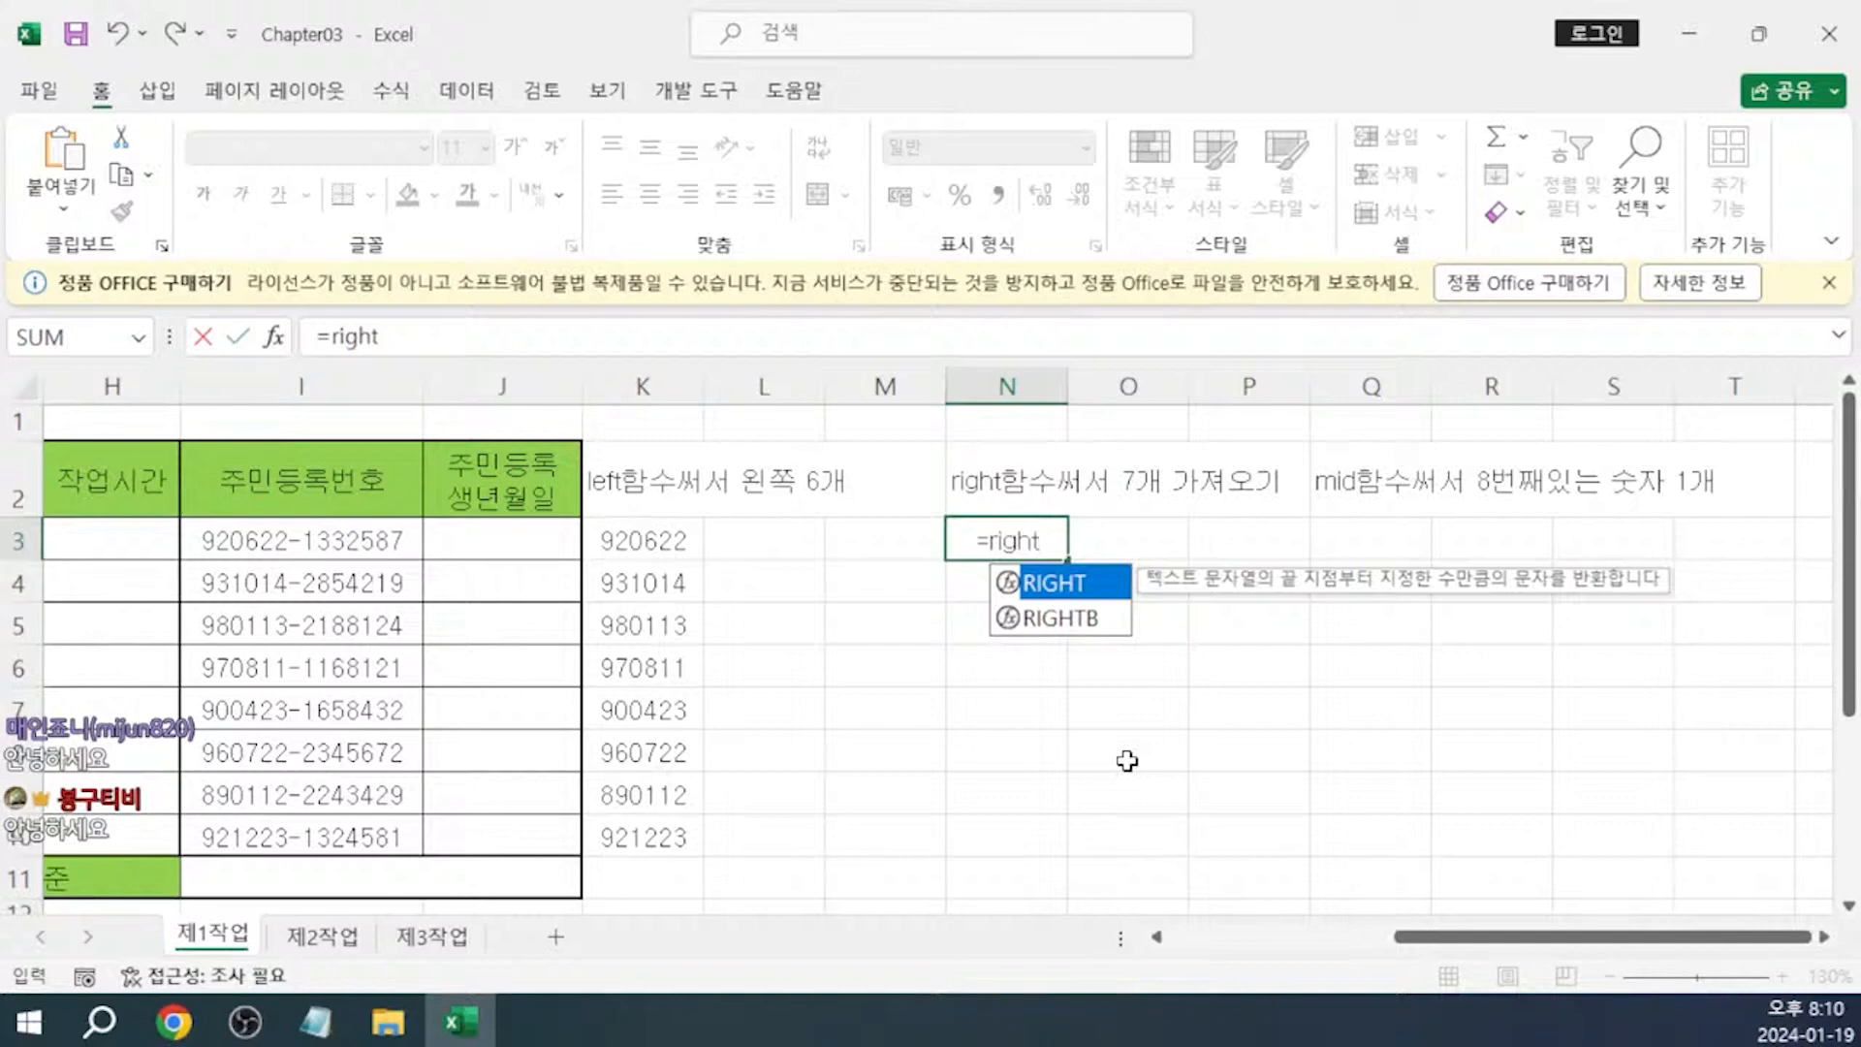
pyautogui.press('Tab')
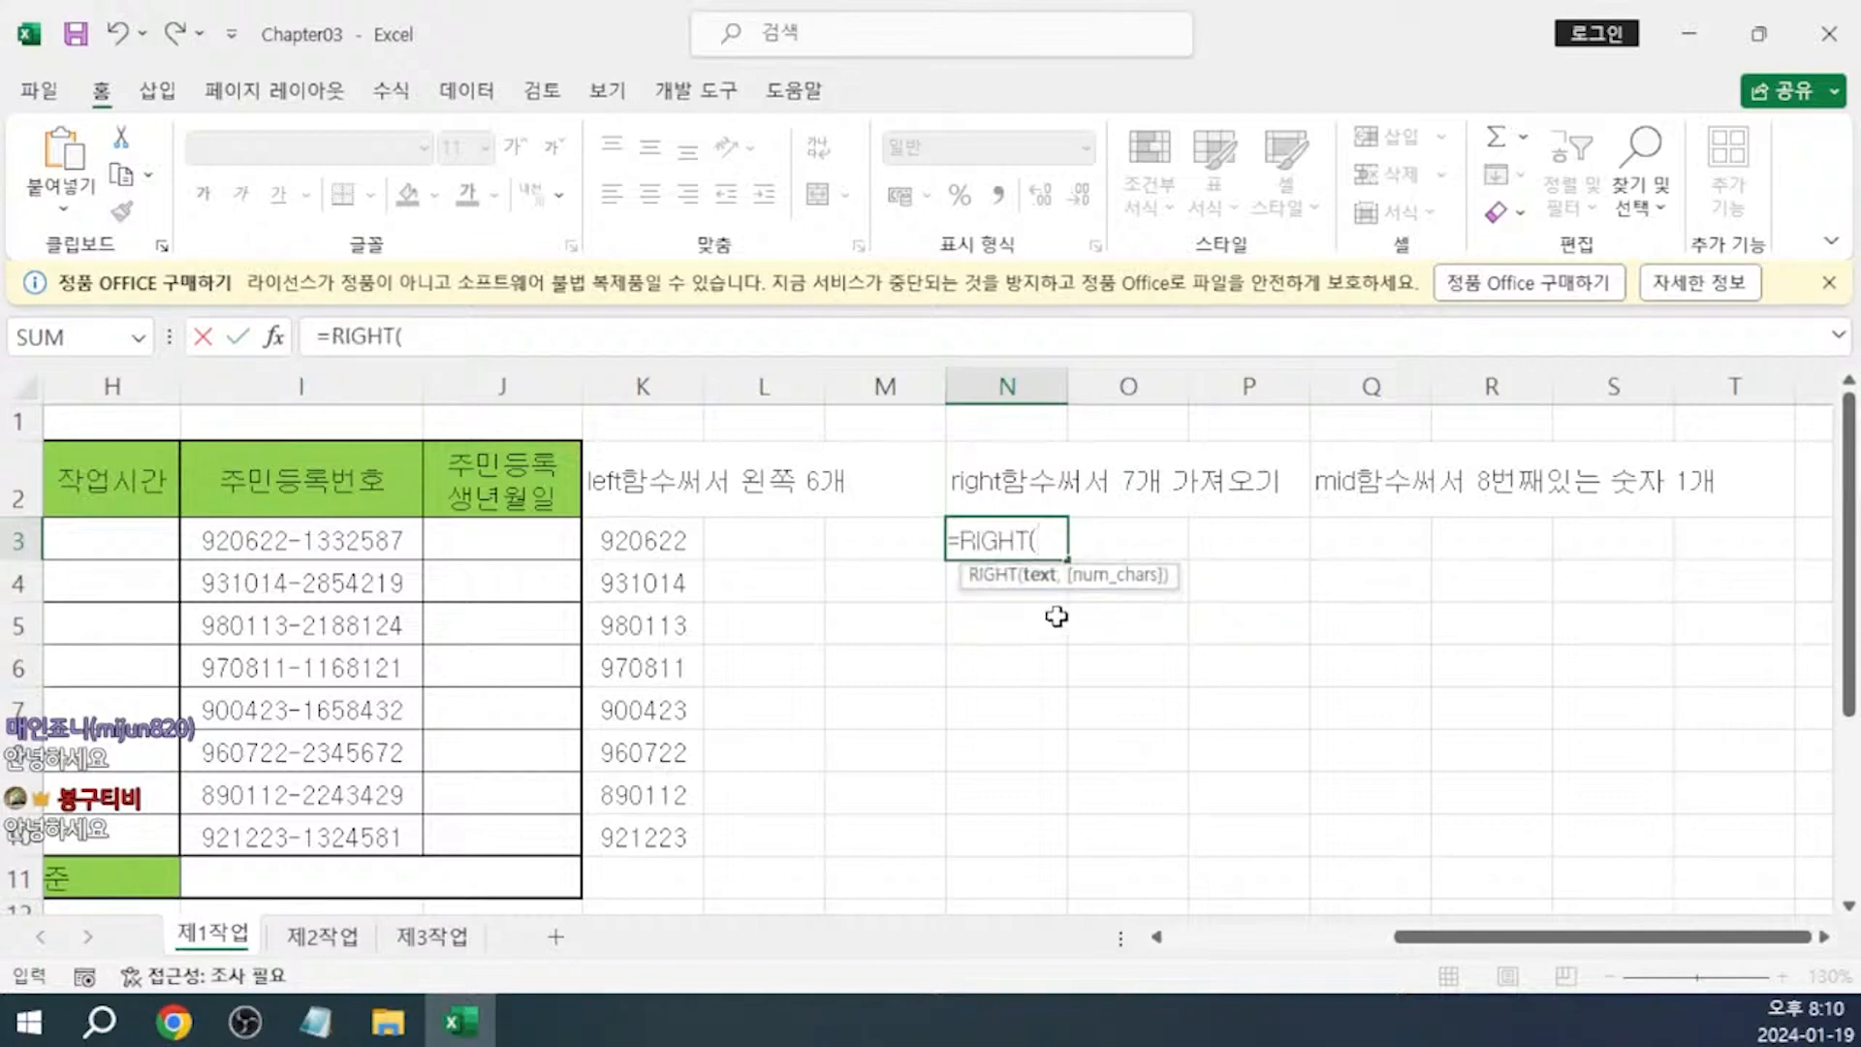
pyautogui.click(369, 550)
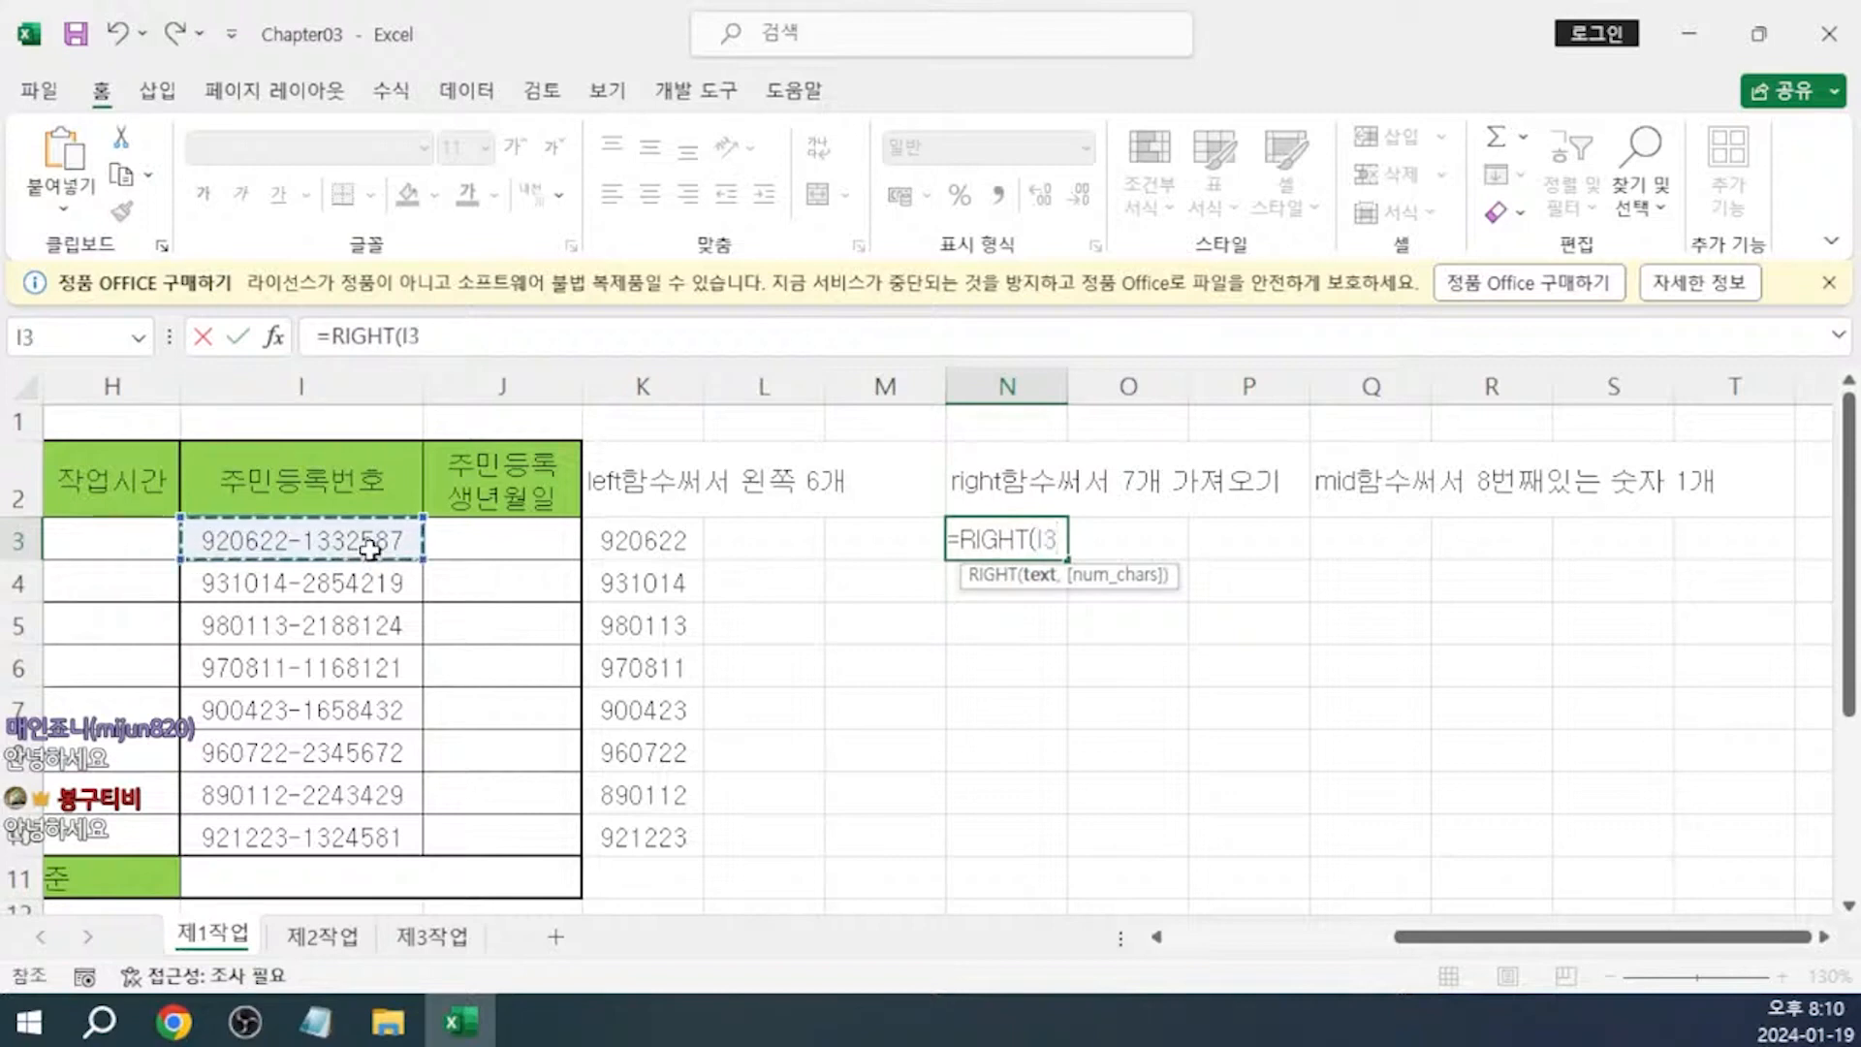
pyautogui.write(',')
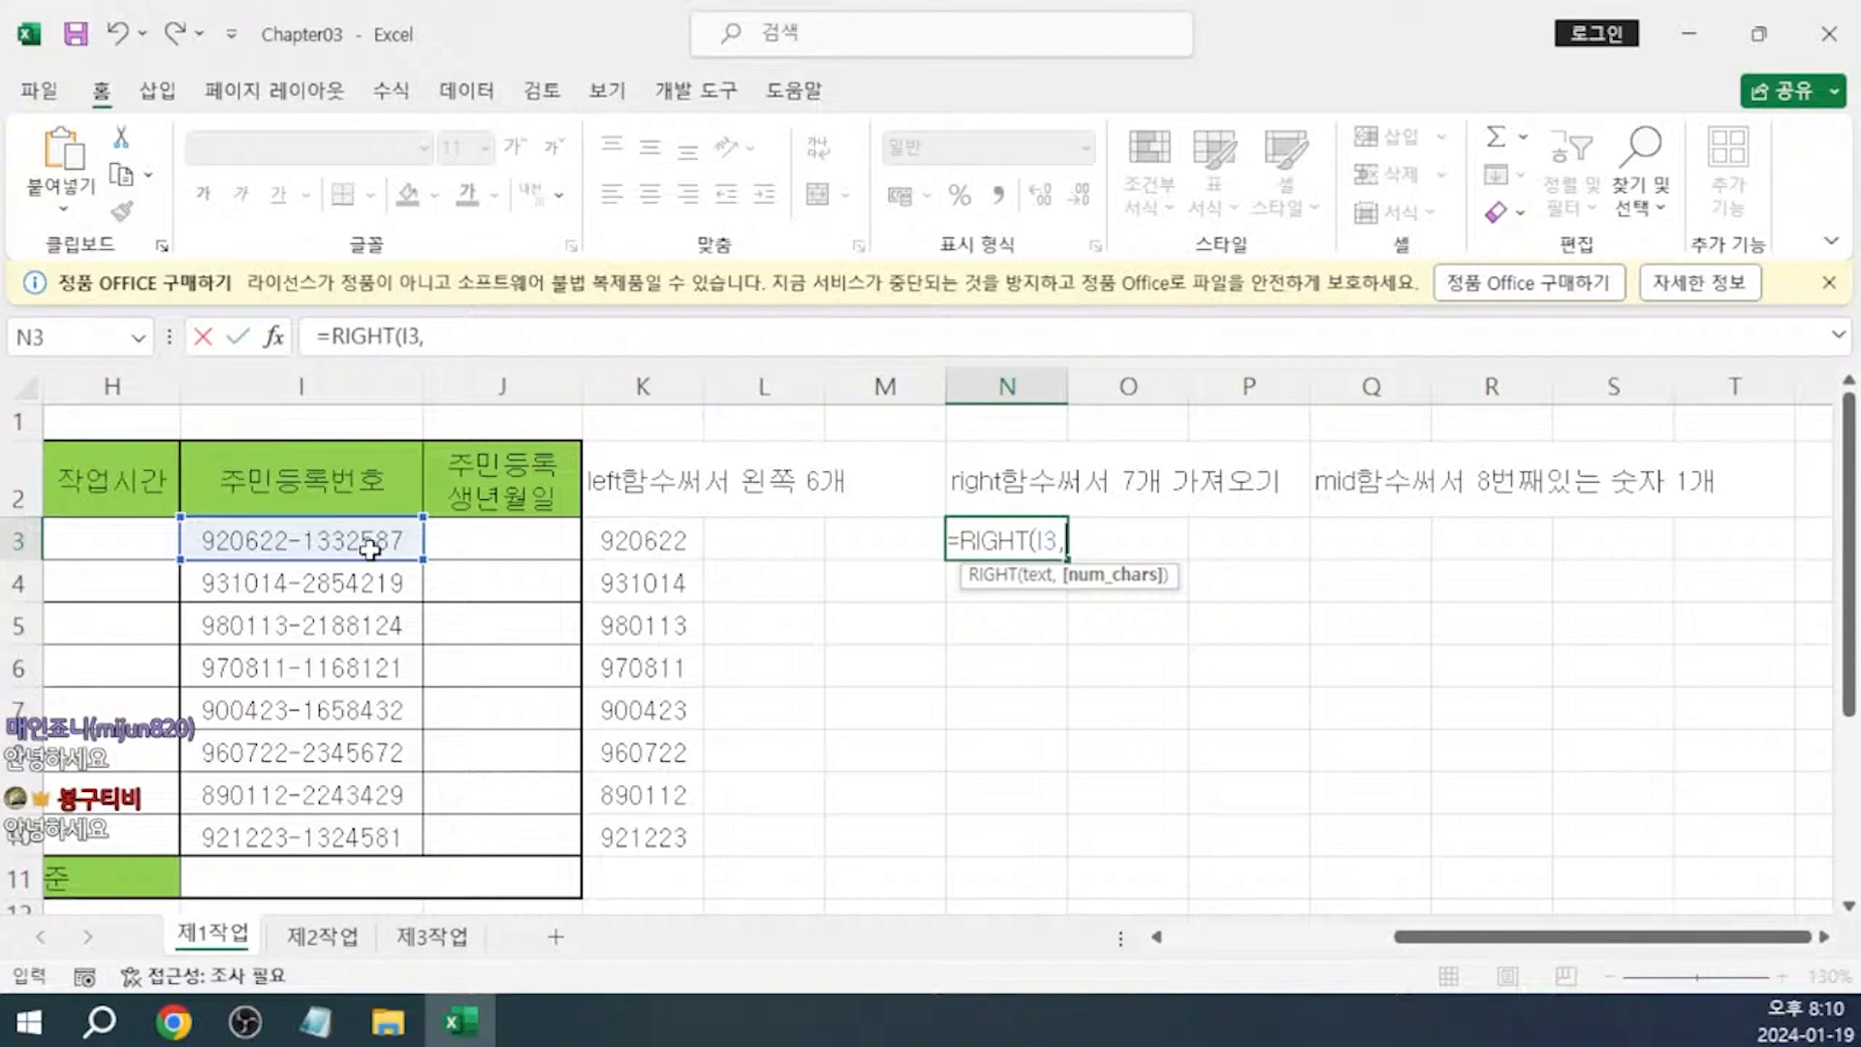
pyautogui.write('7')
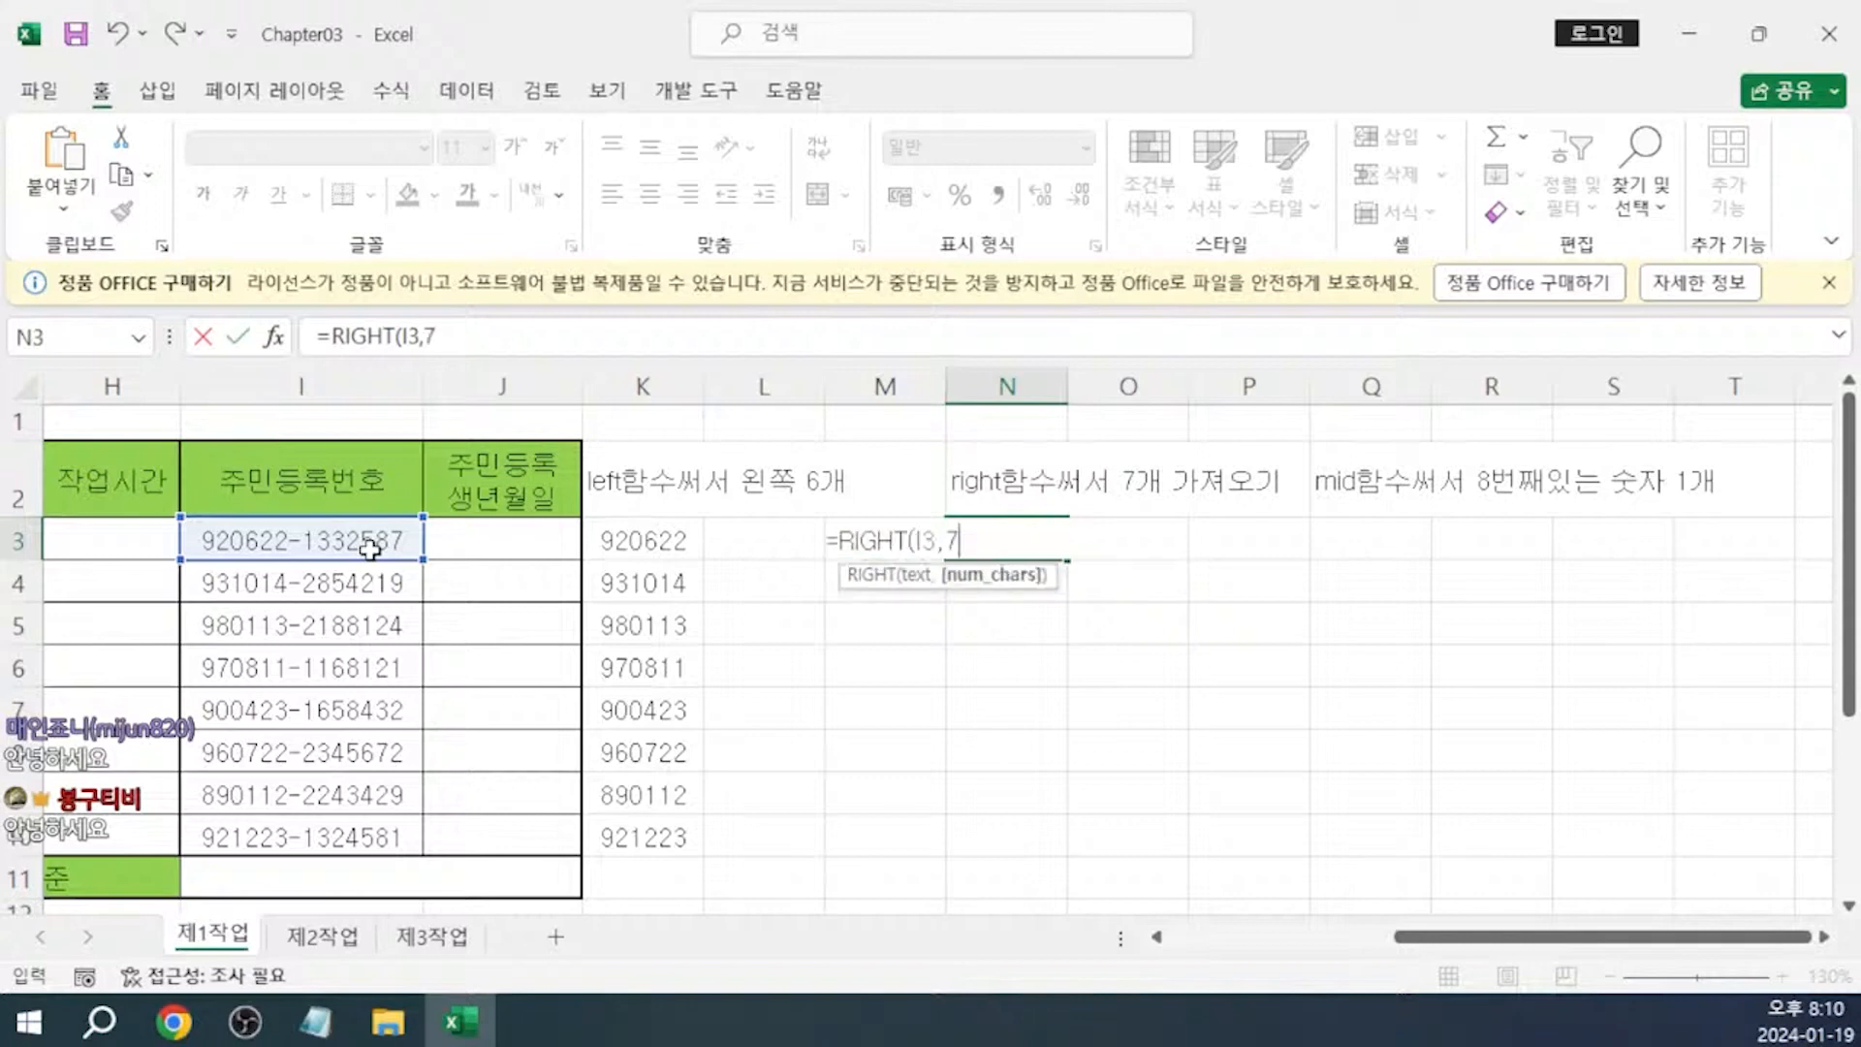
pyautogui.write(')')
pyautogui.press('Return')
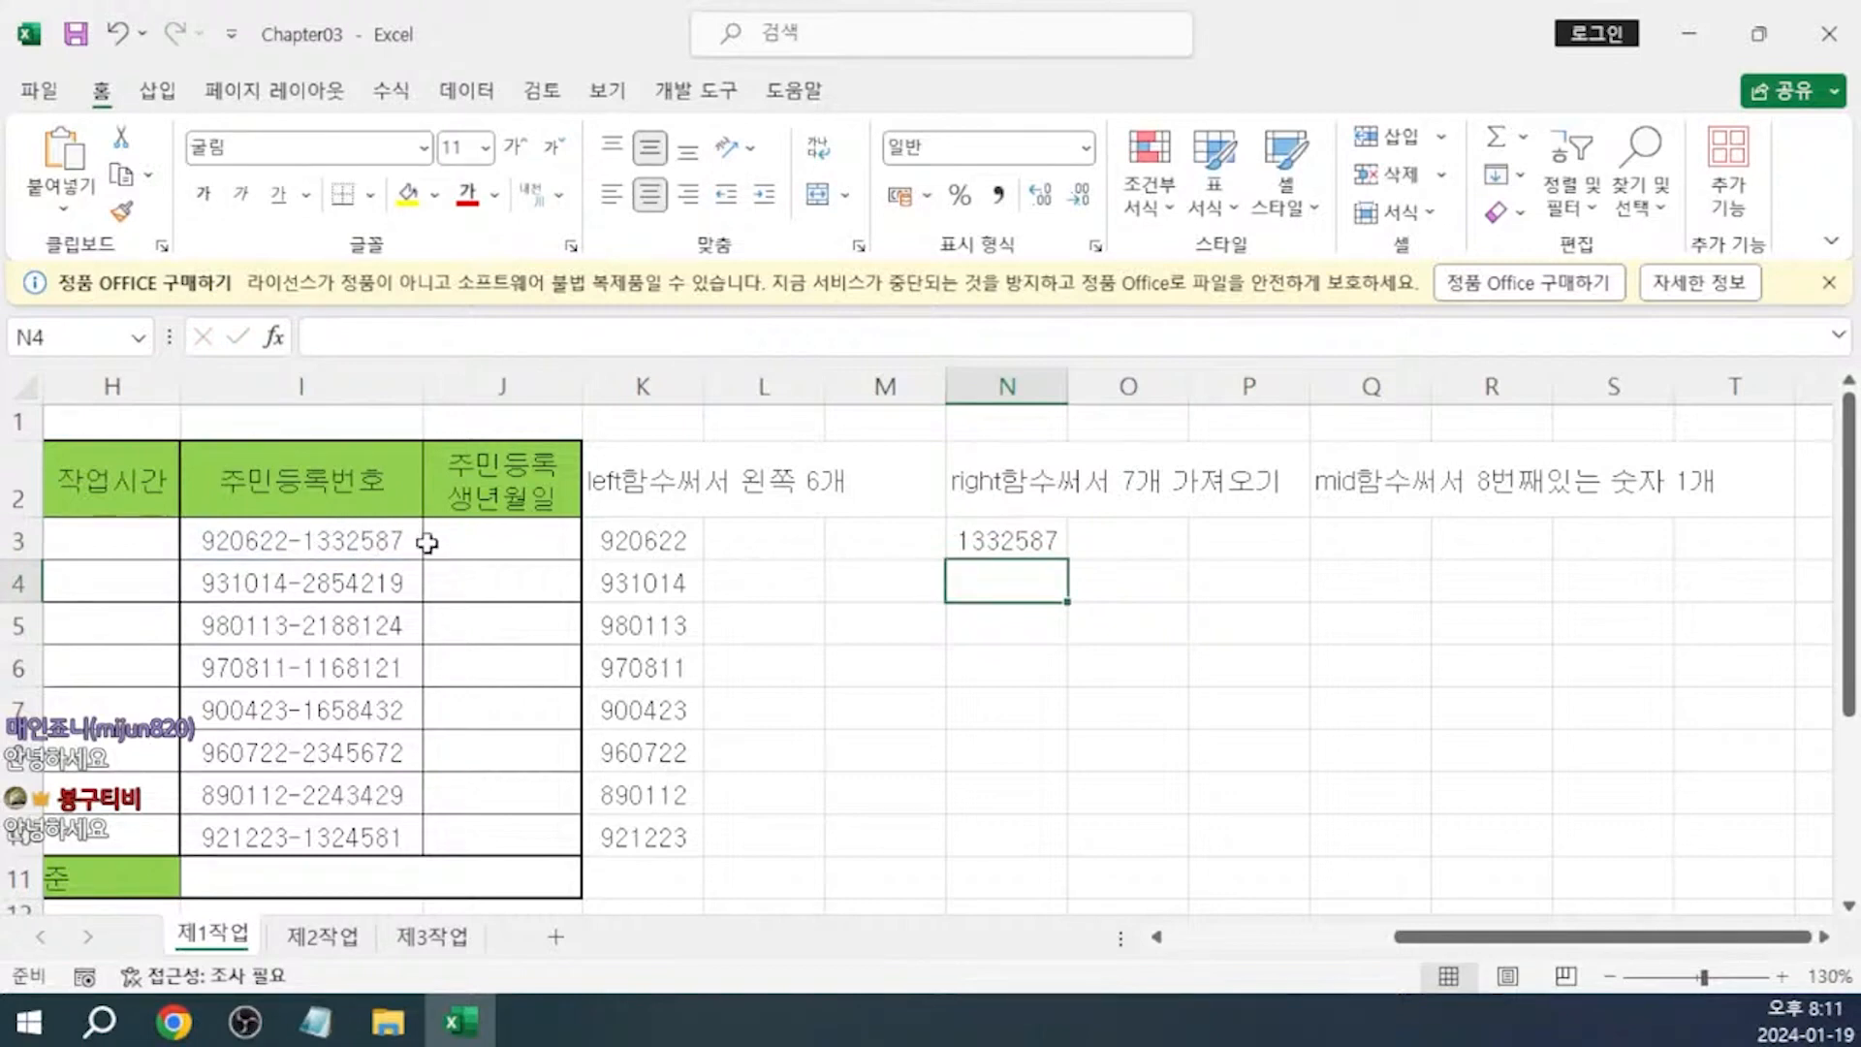
pyautogui.click(1008, 543)
pyautogui.moveTo(1067, 559); pyautogui.dragTo(1021, 849)
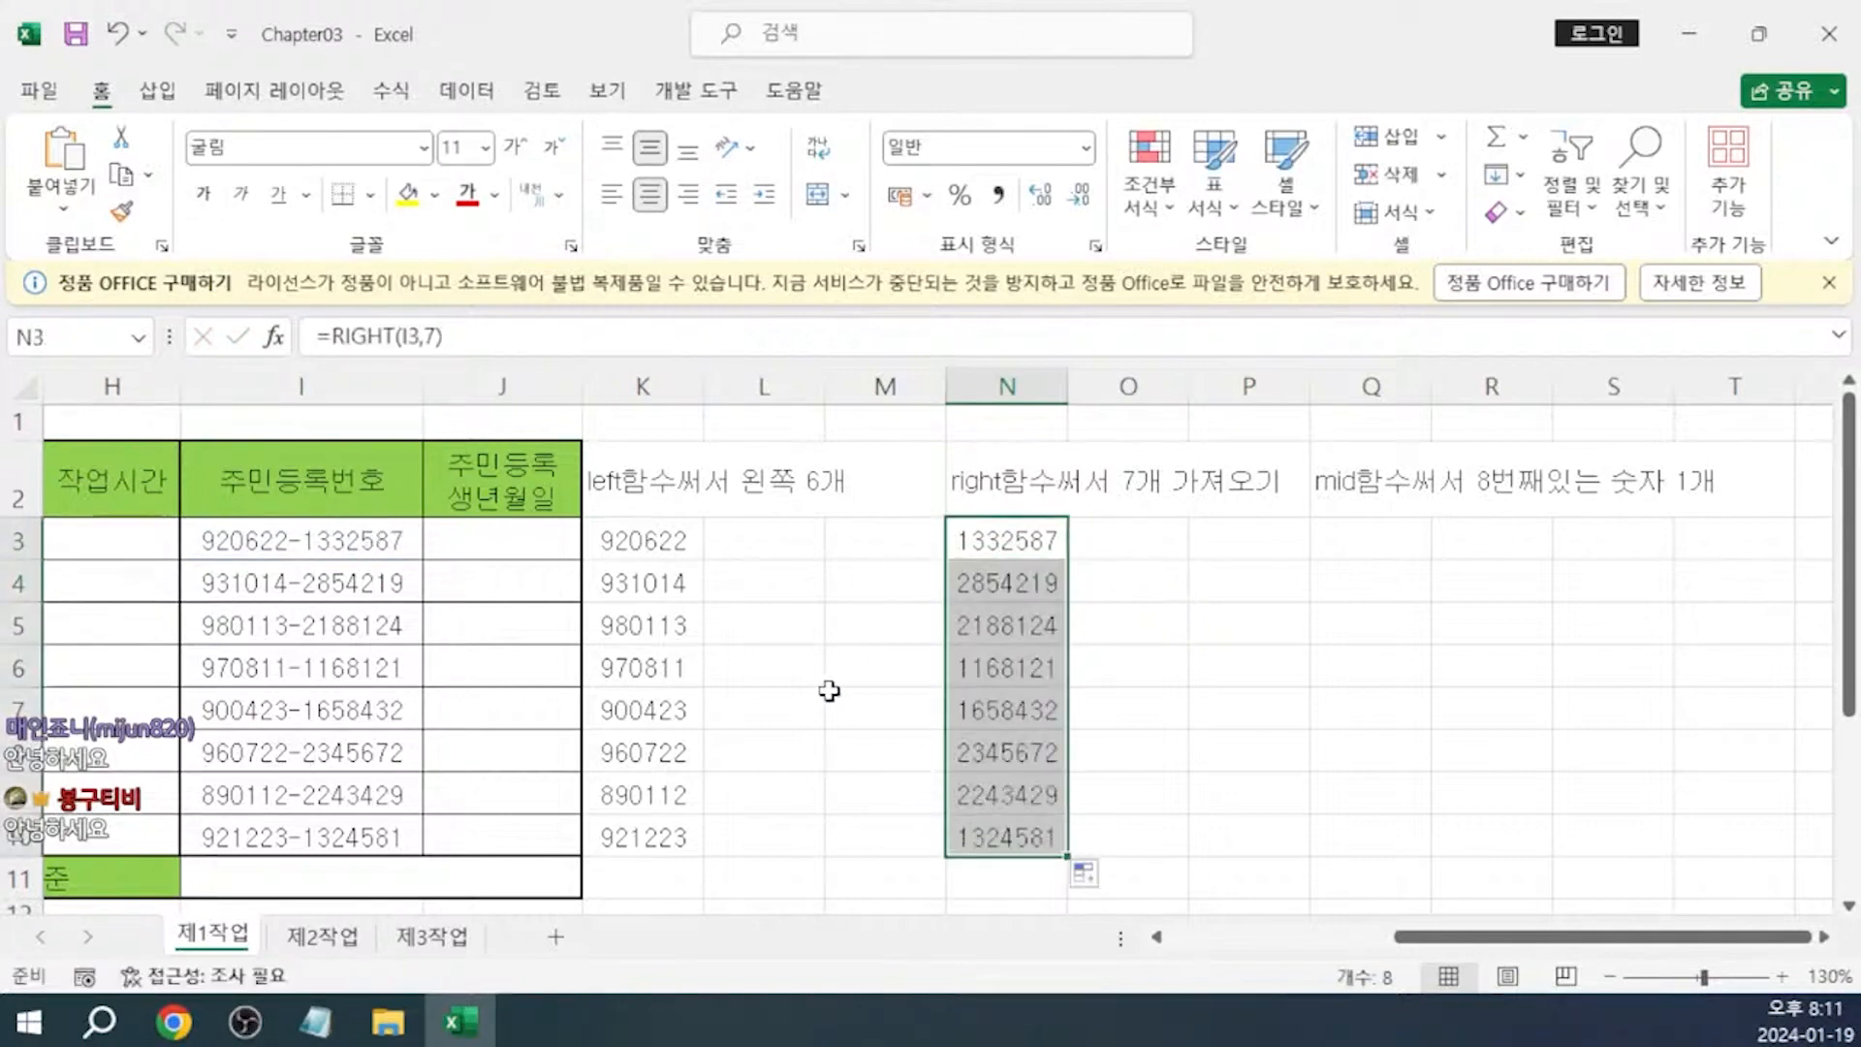
# Copy the LEFT formula text from cell K3 and paste it on a new line under the Left example in the Notepad notes
pyautogui.click(657, 548)
pyautogui.click(472, 339)
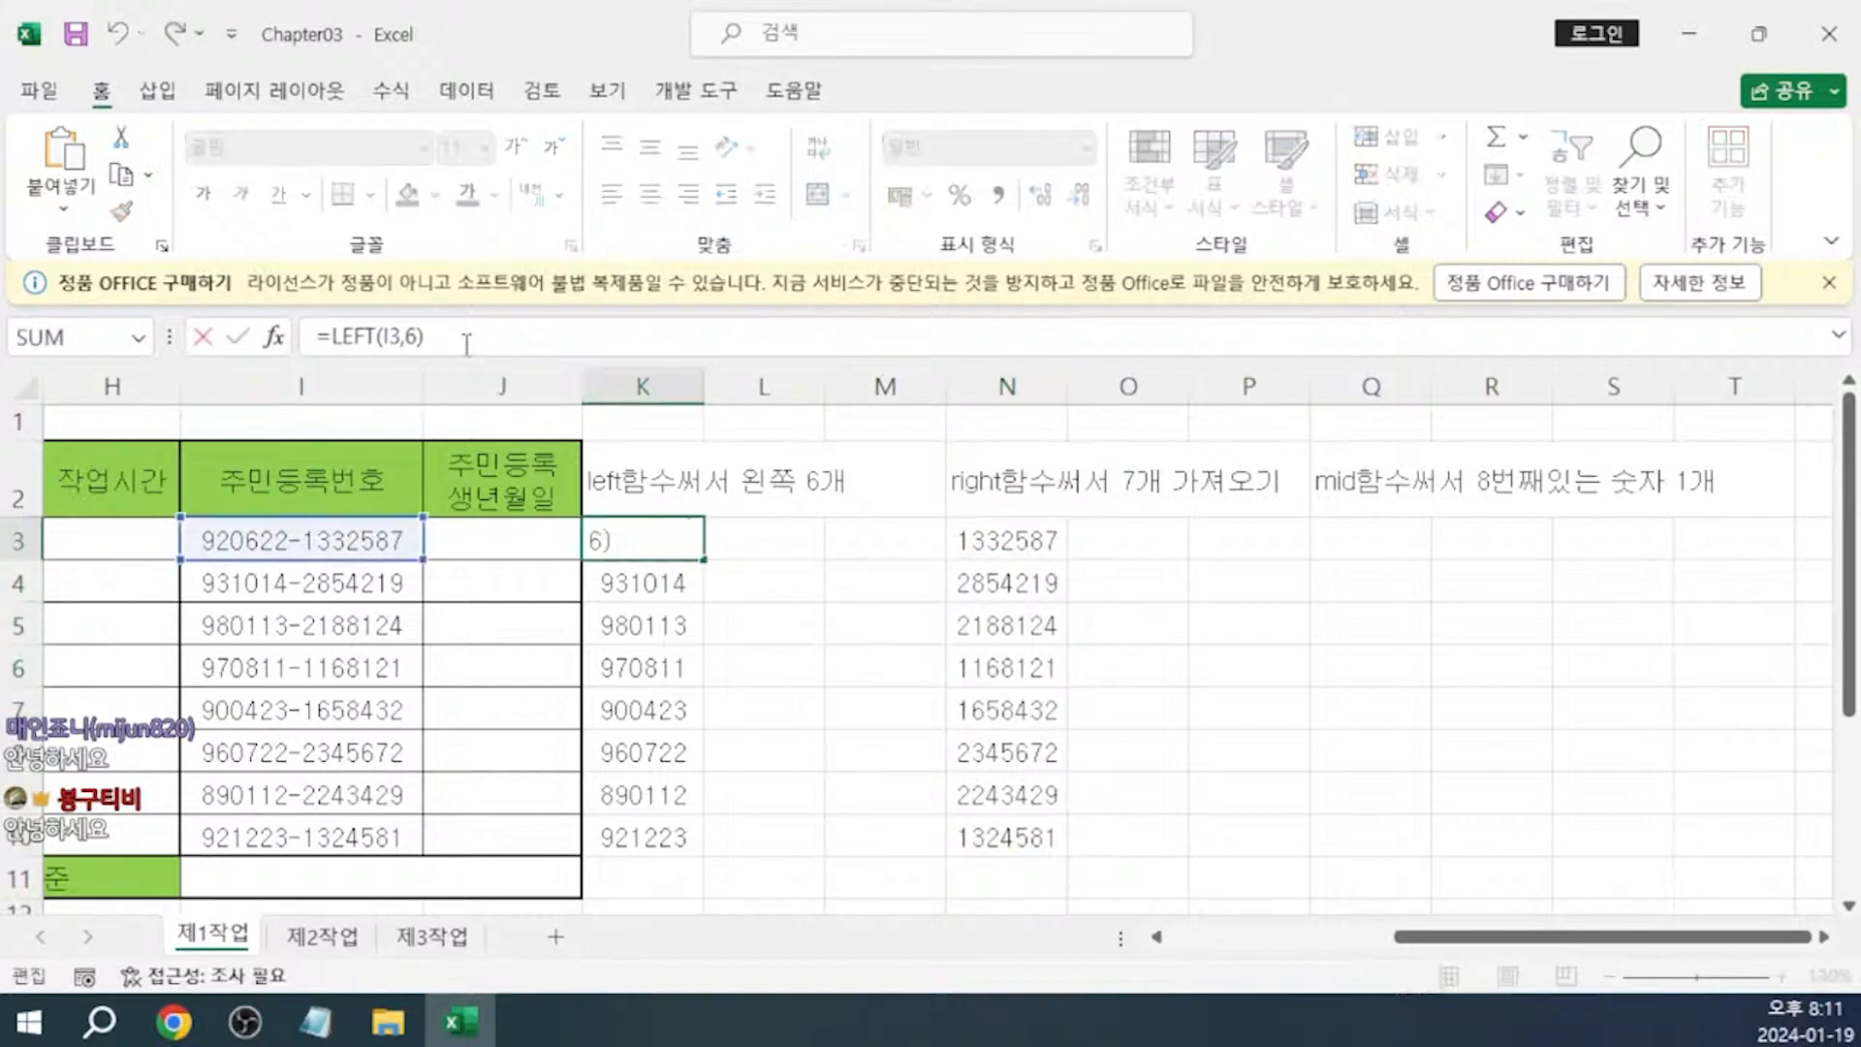
pyautogui.moveTo(472, 339); pyautogui.dragTo(318, 339)
pyautogui.hotkey('ctrl', 'c')
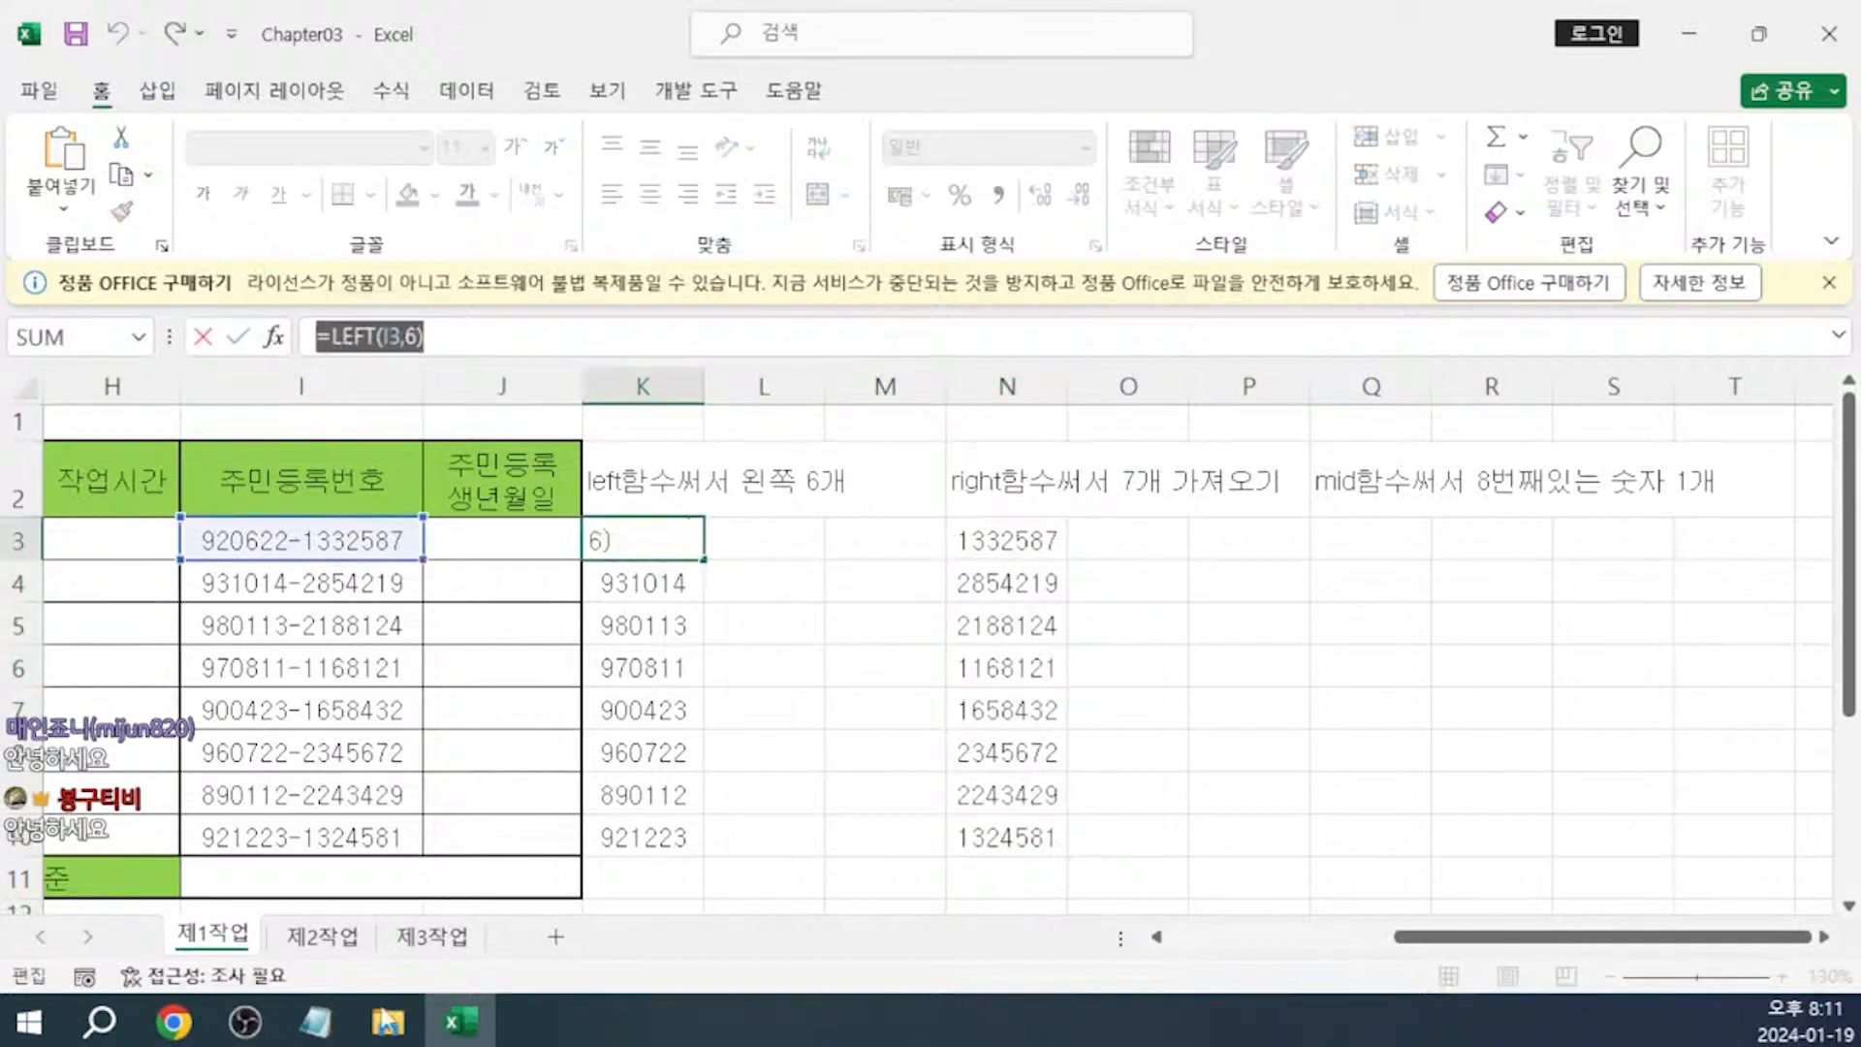
pyautogui.click(334, 1027)
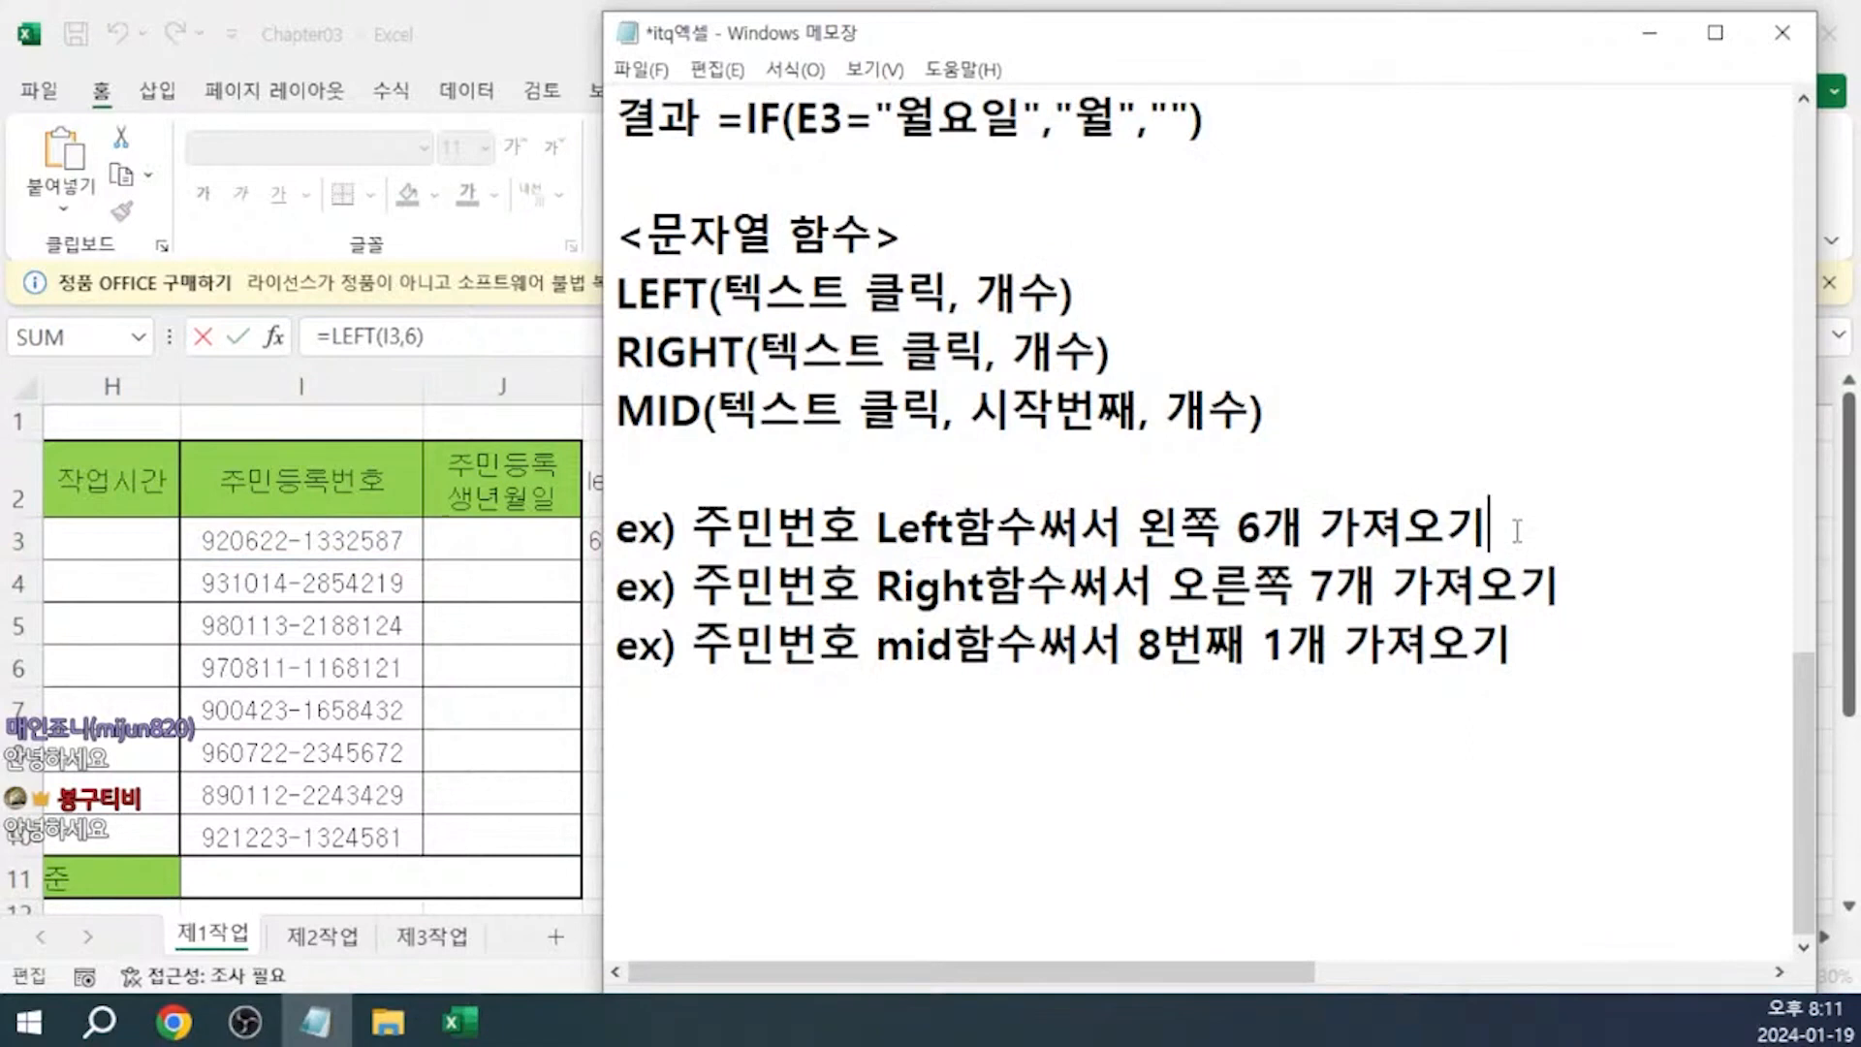
pyautogui.press('Return')
pyautogui.hotkey('ctrl', 'v')
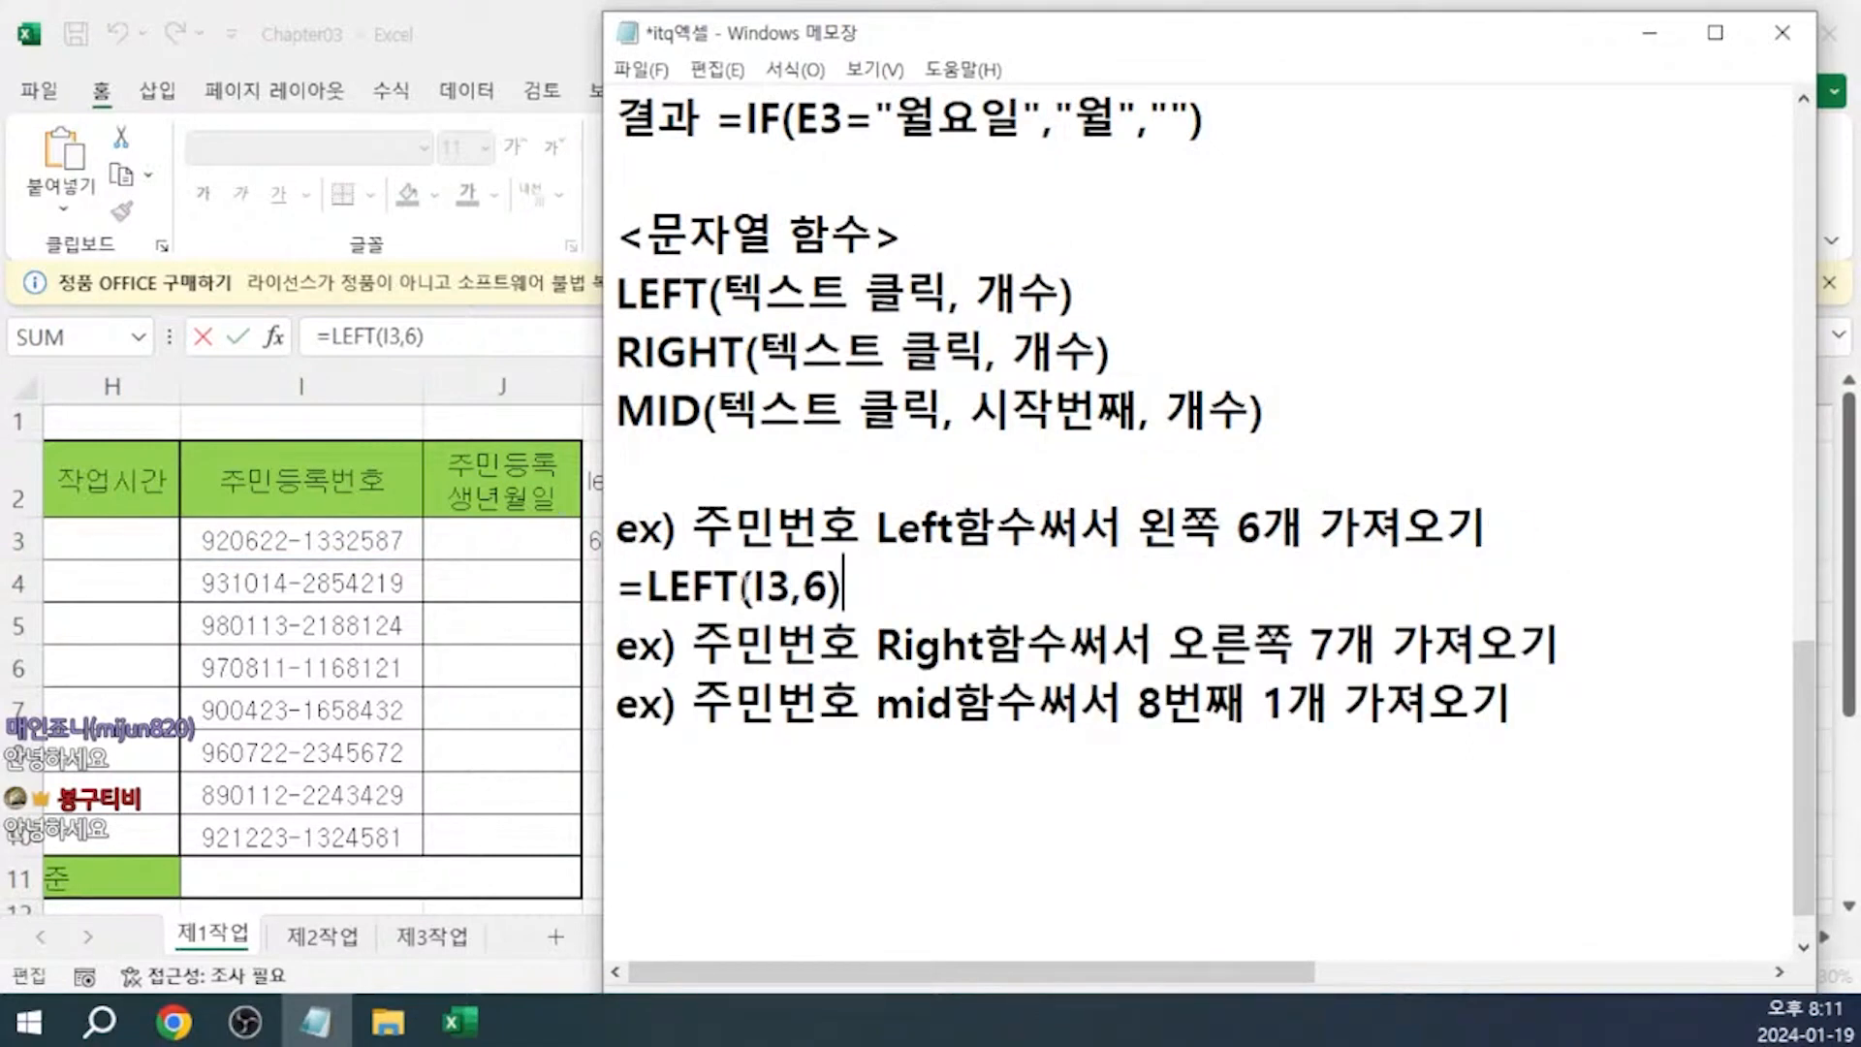
# Return to the Excel sheet, leave cell K3 as it is and copy the RIGHT formula text from cell N3
pyautogui.click(565, 584)
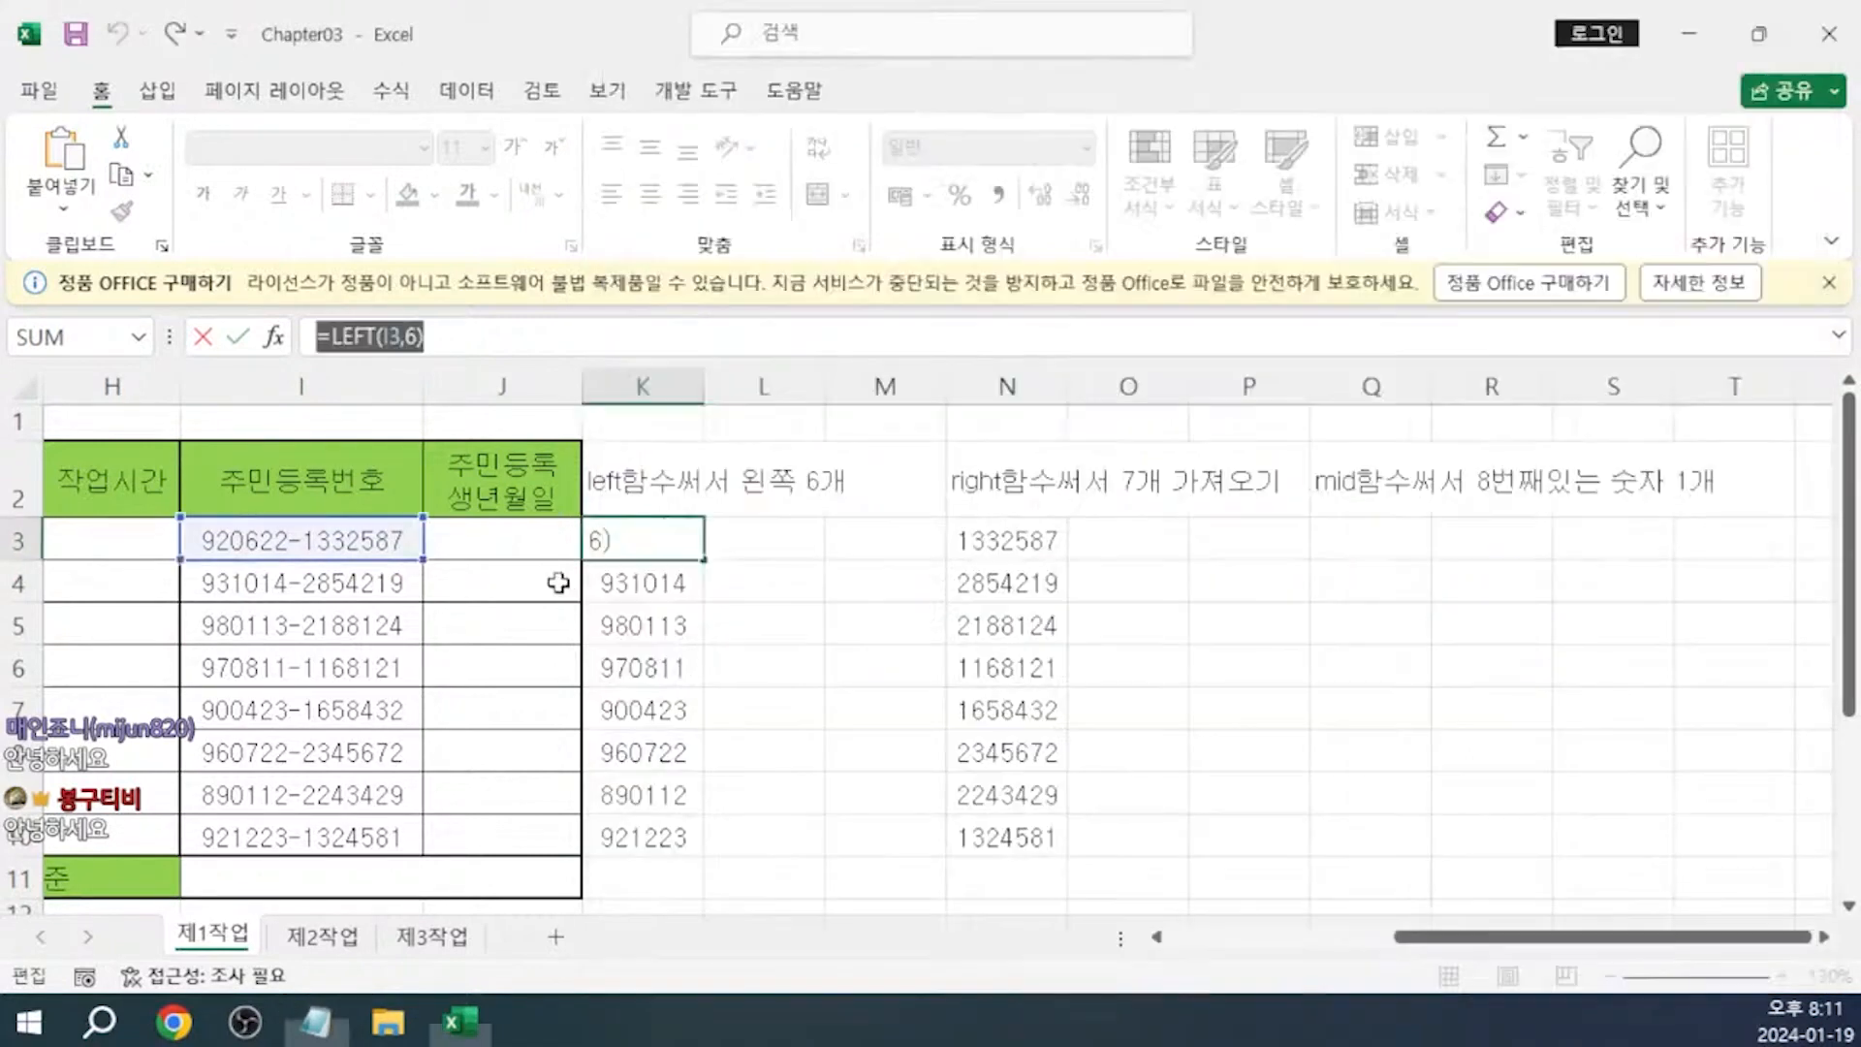
pyautogui.click(977, 540)
pyautogui.press('Escape')
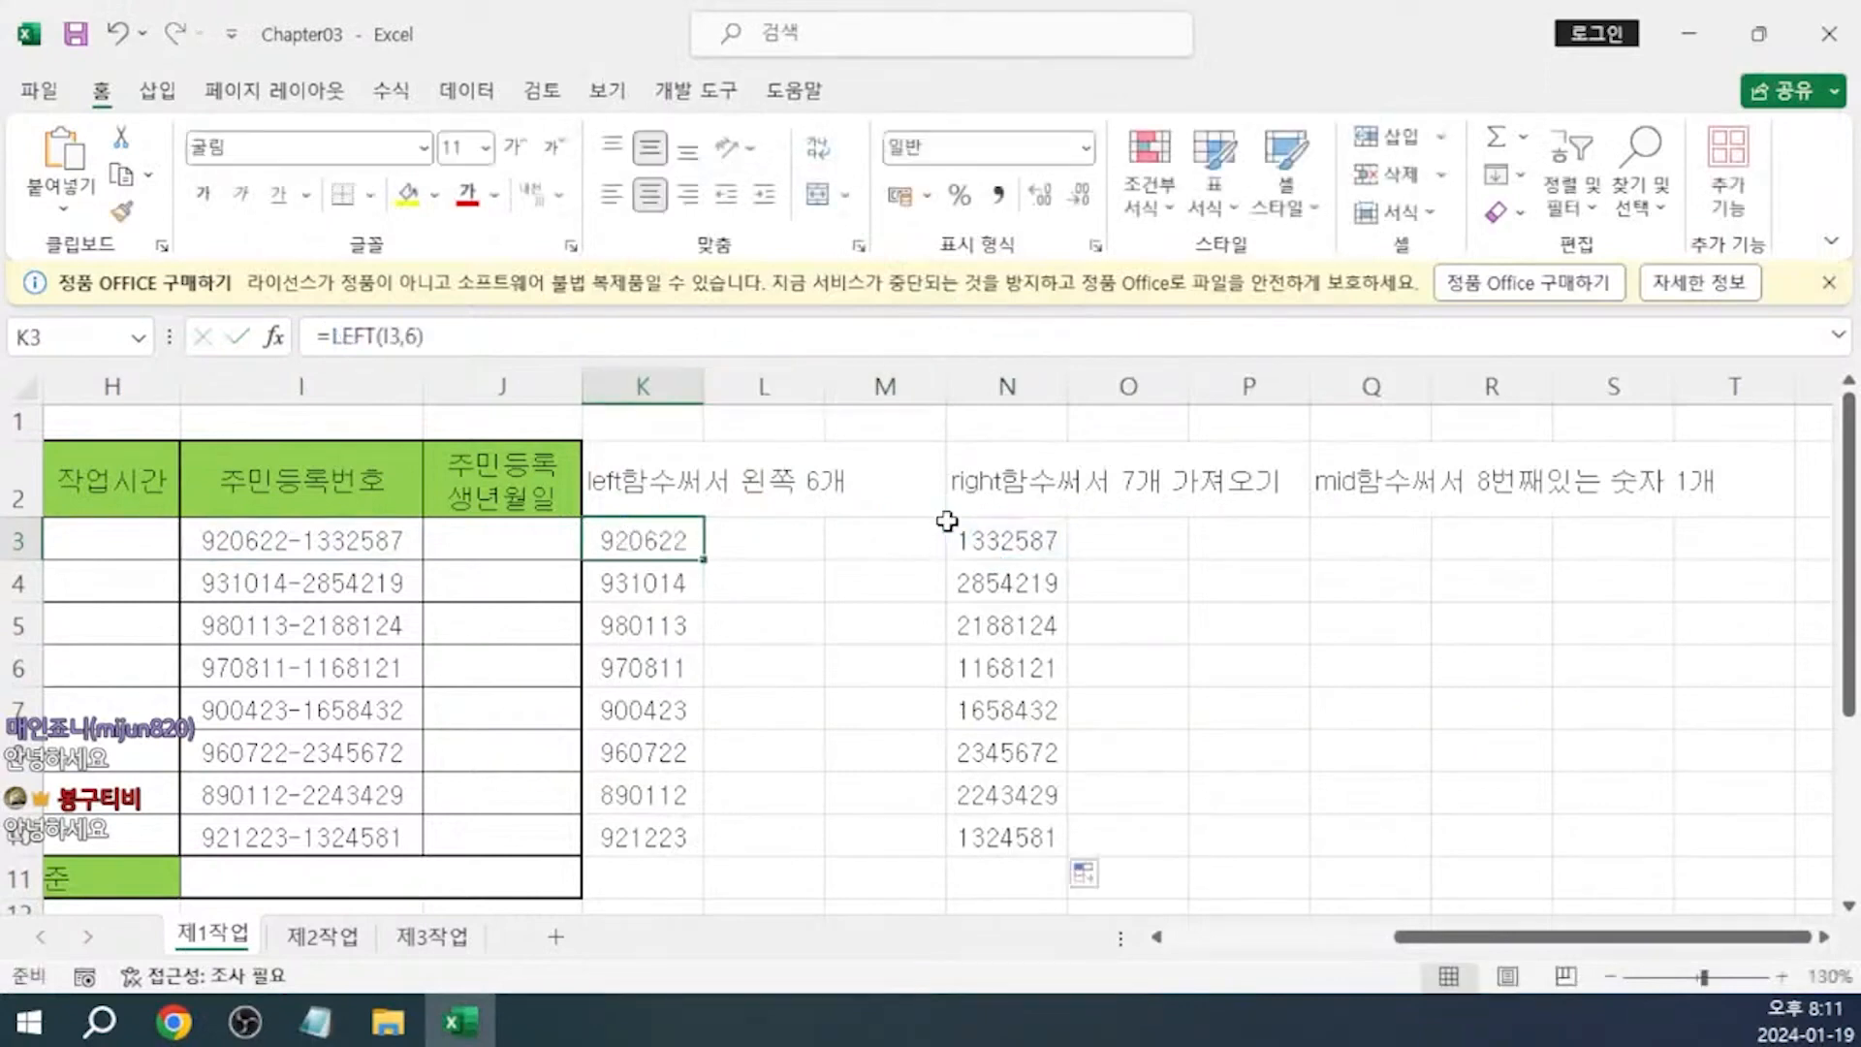
pyautogui.press('Right')
pyautogui.press('Right')
pyautogui.press('Right')
pyautogui.moveTo(553, 339); pyautogui.dragTo(317, 337)
pyautogui.hotkey('ctrl', 'c')
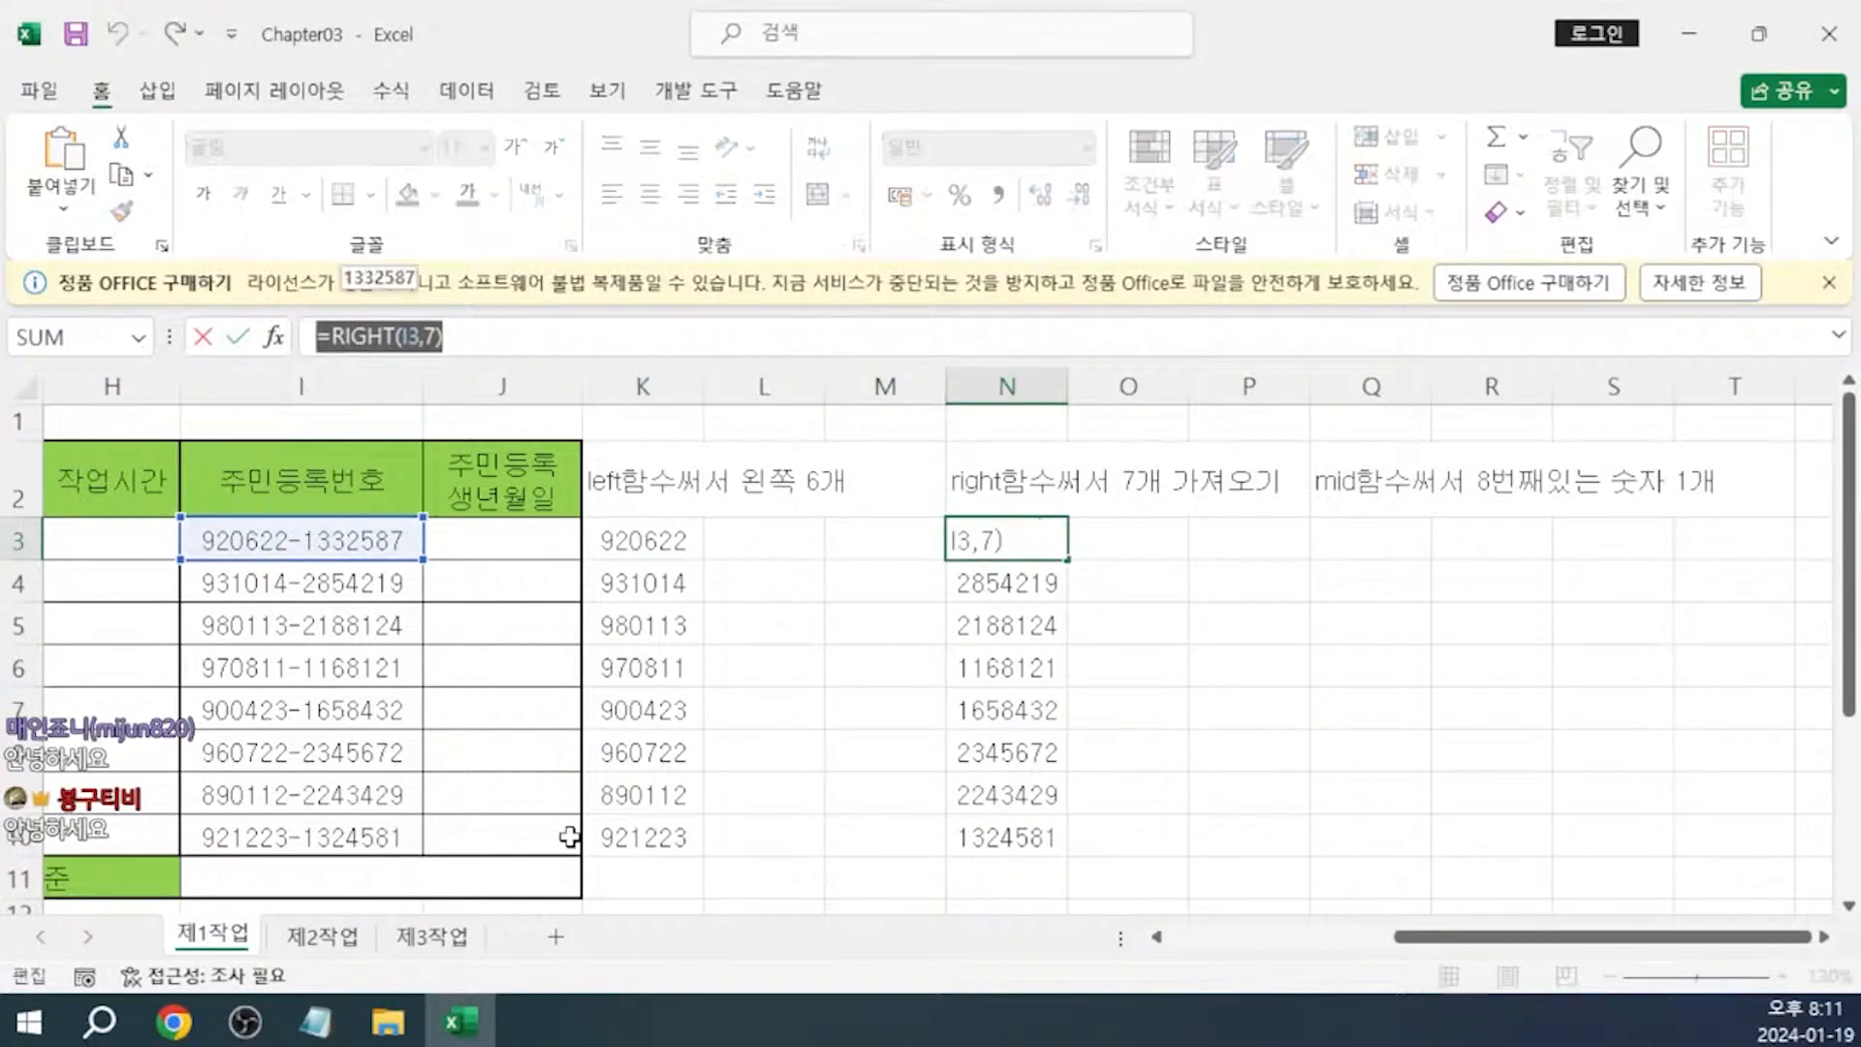
# Paste =RIGHT(I3,7) on a new line under the Right example in the Notepad notes
pyautogui.click(316, 1021)
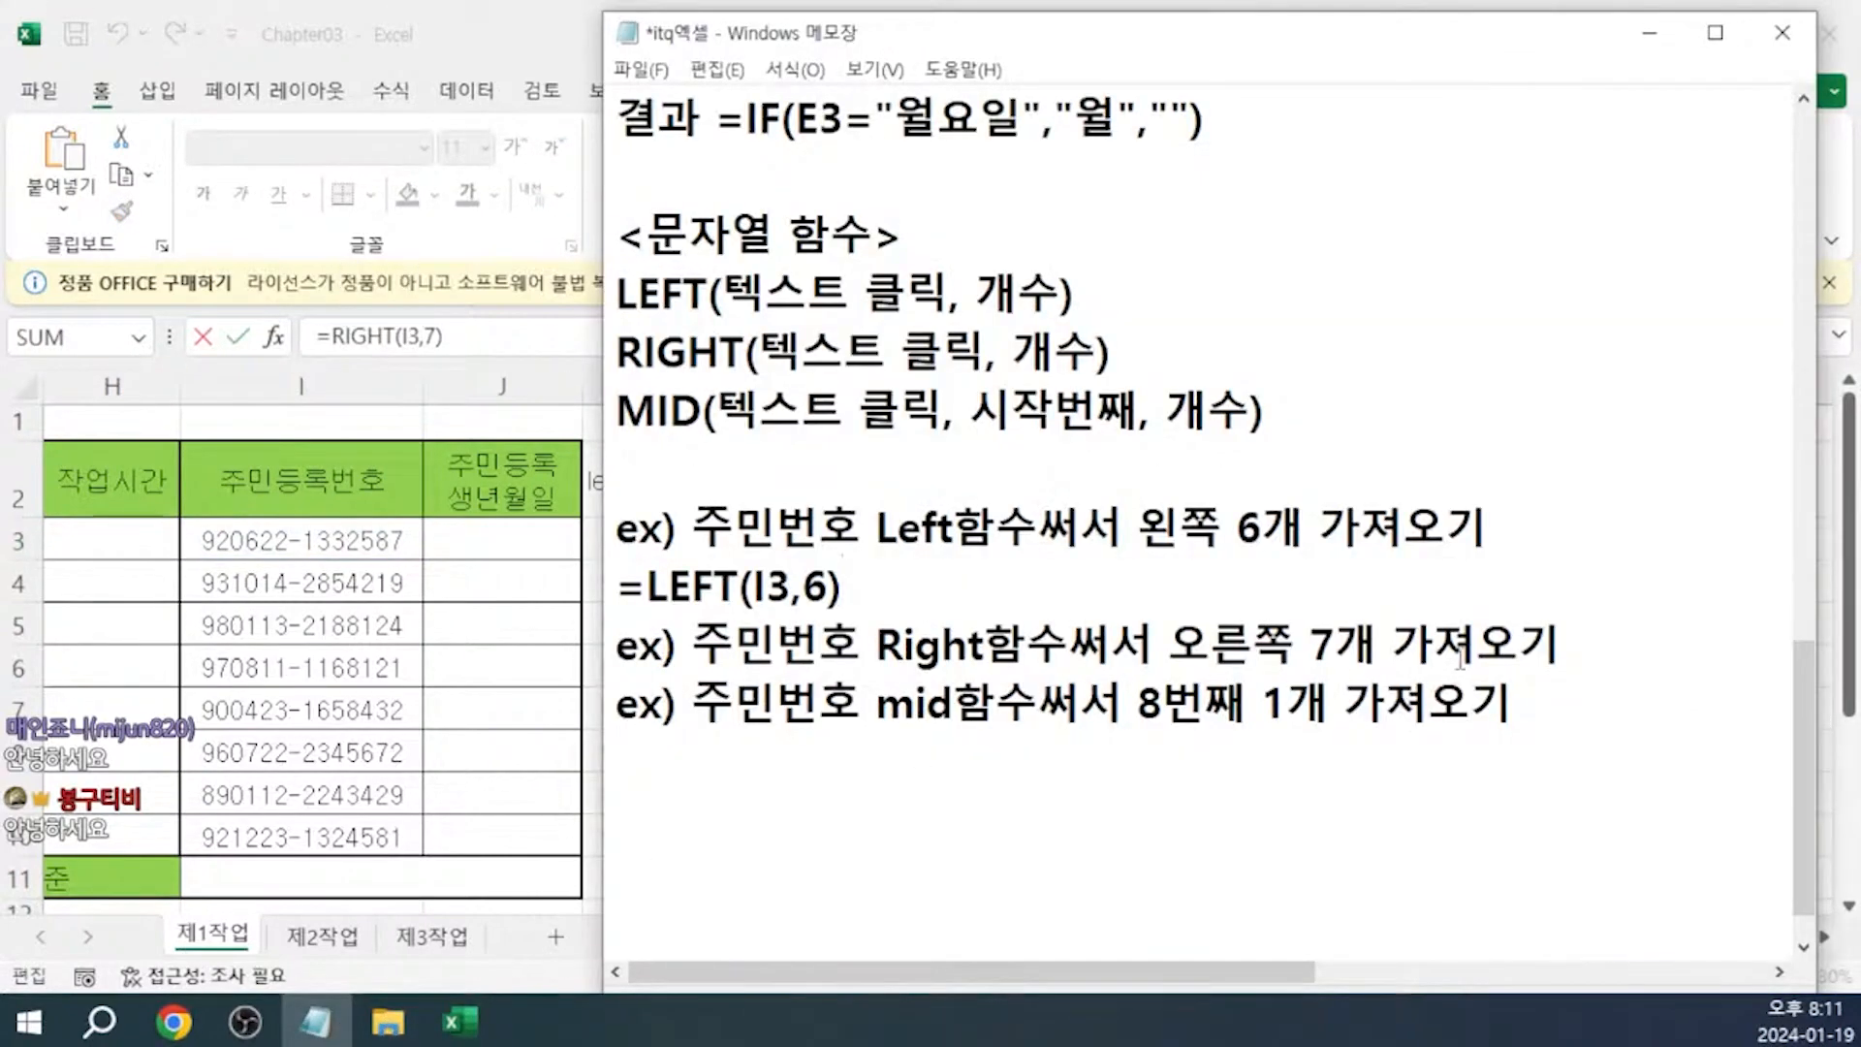
pyautogui.click(1574, 640)
pyautogui.press('Return')
pyautogui.hotkey('ctrl', 'v')
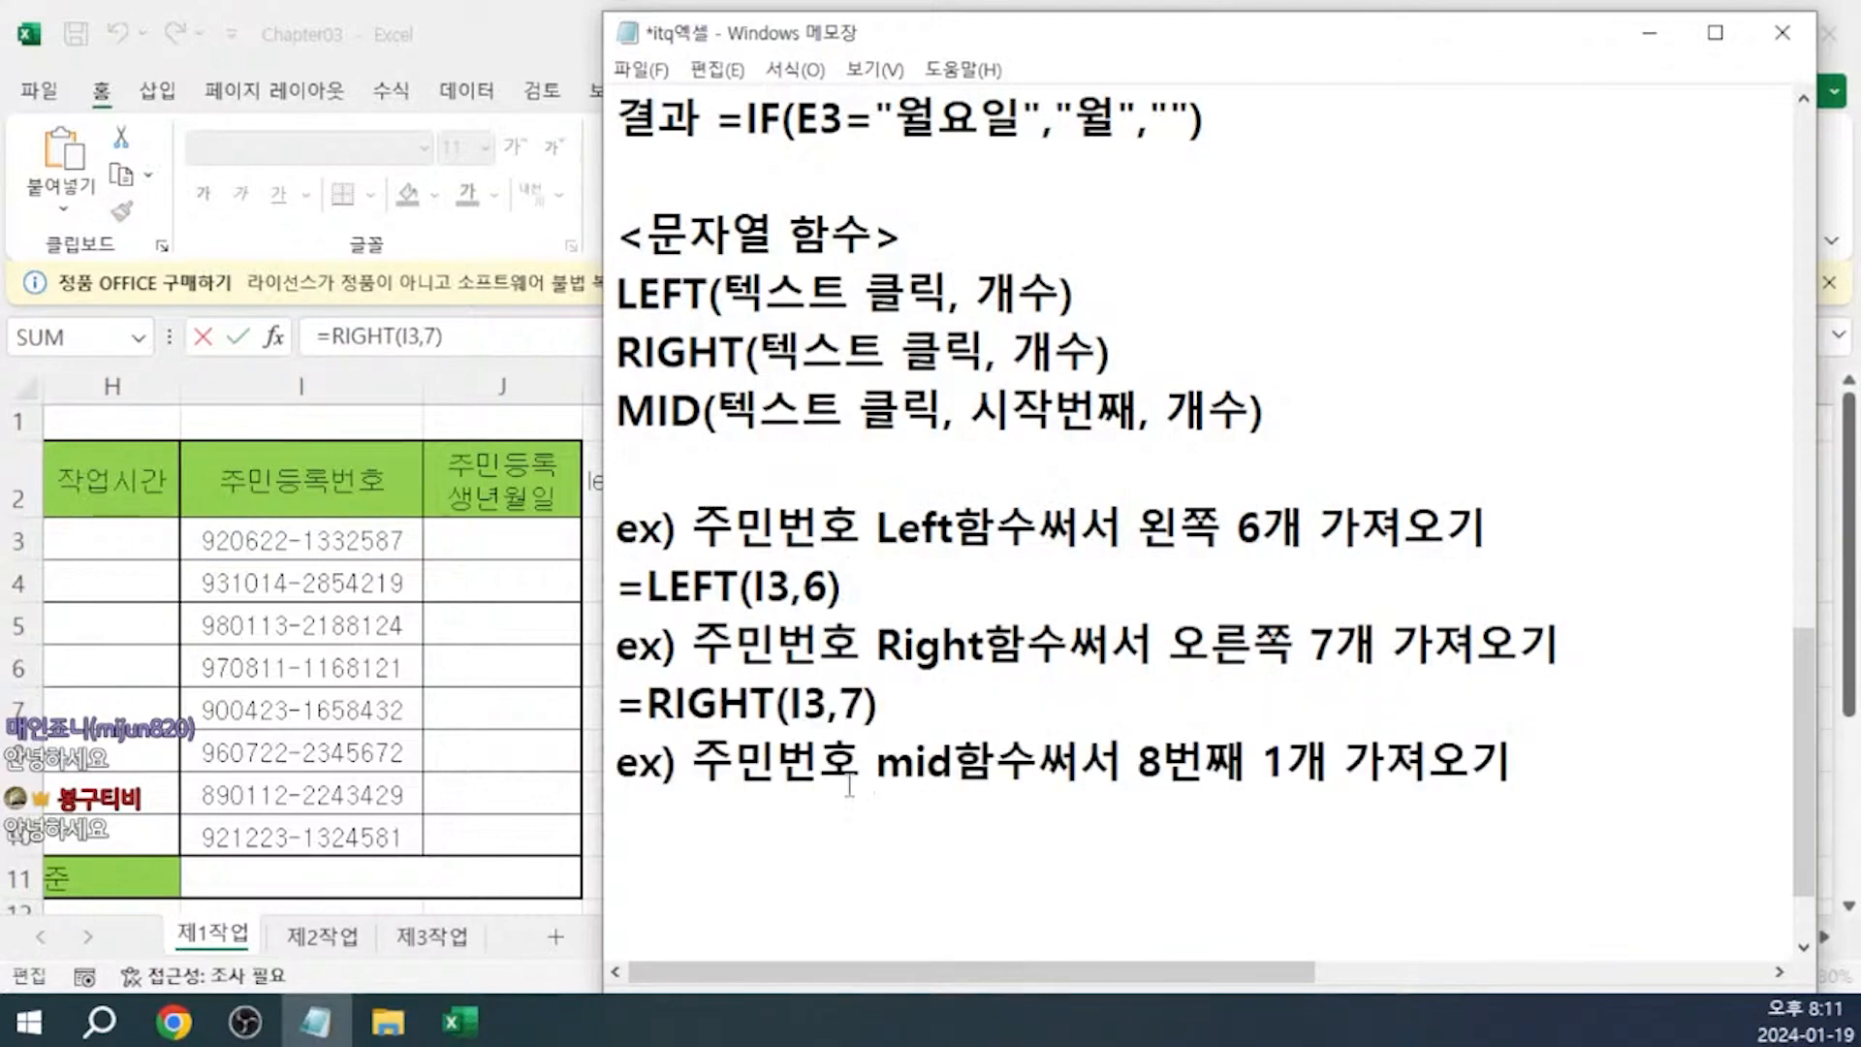
# Return to the Excel sheet and enter MID in cell Q3 with text I3, start number 8 and 1 character
pyautogui.hotkey('alt', 'Tab')
pyautogui.click(1323, 528)
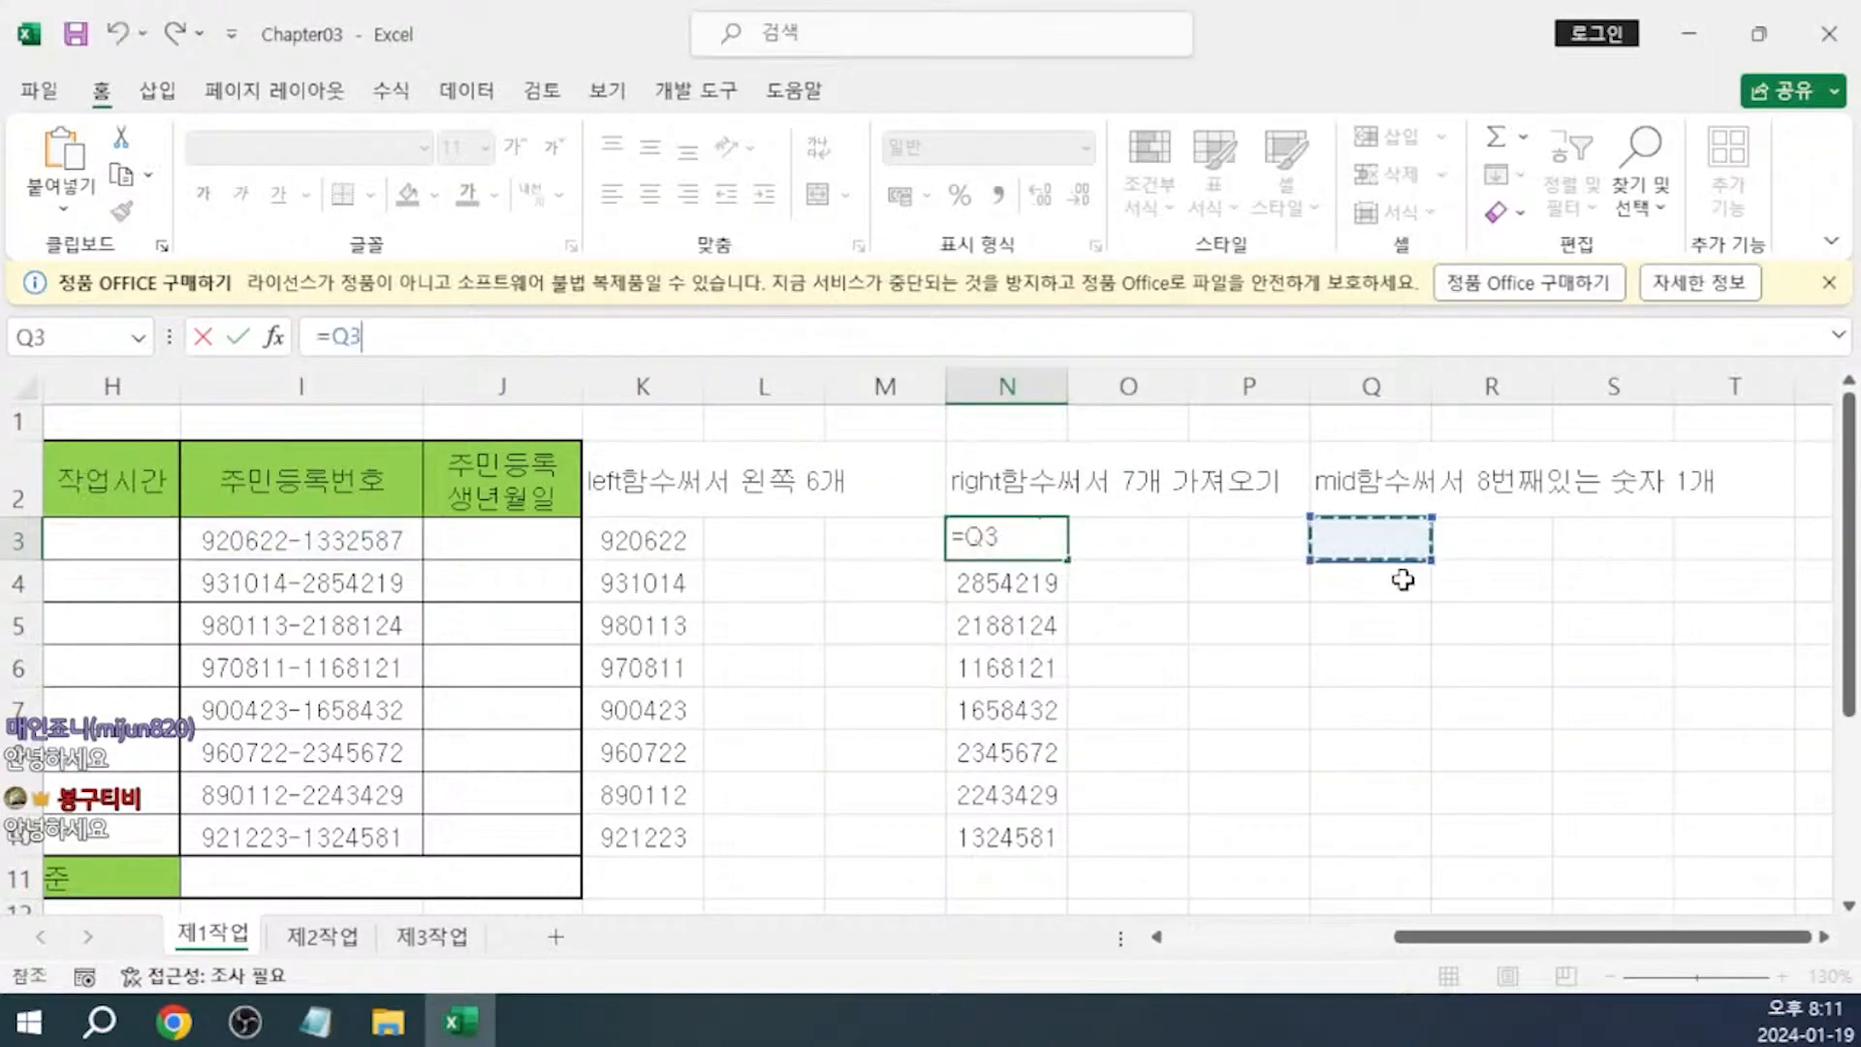
pyautogui.press('Escape')
pyautogui.click(1368, 546)
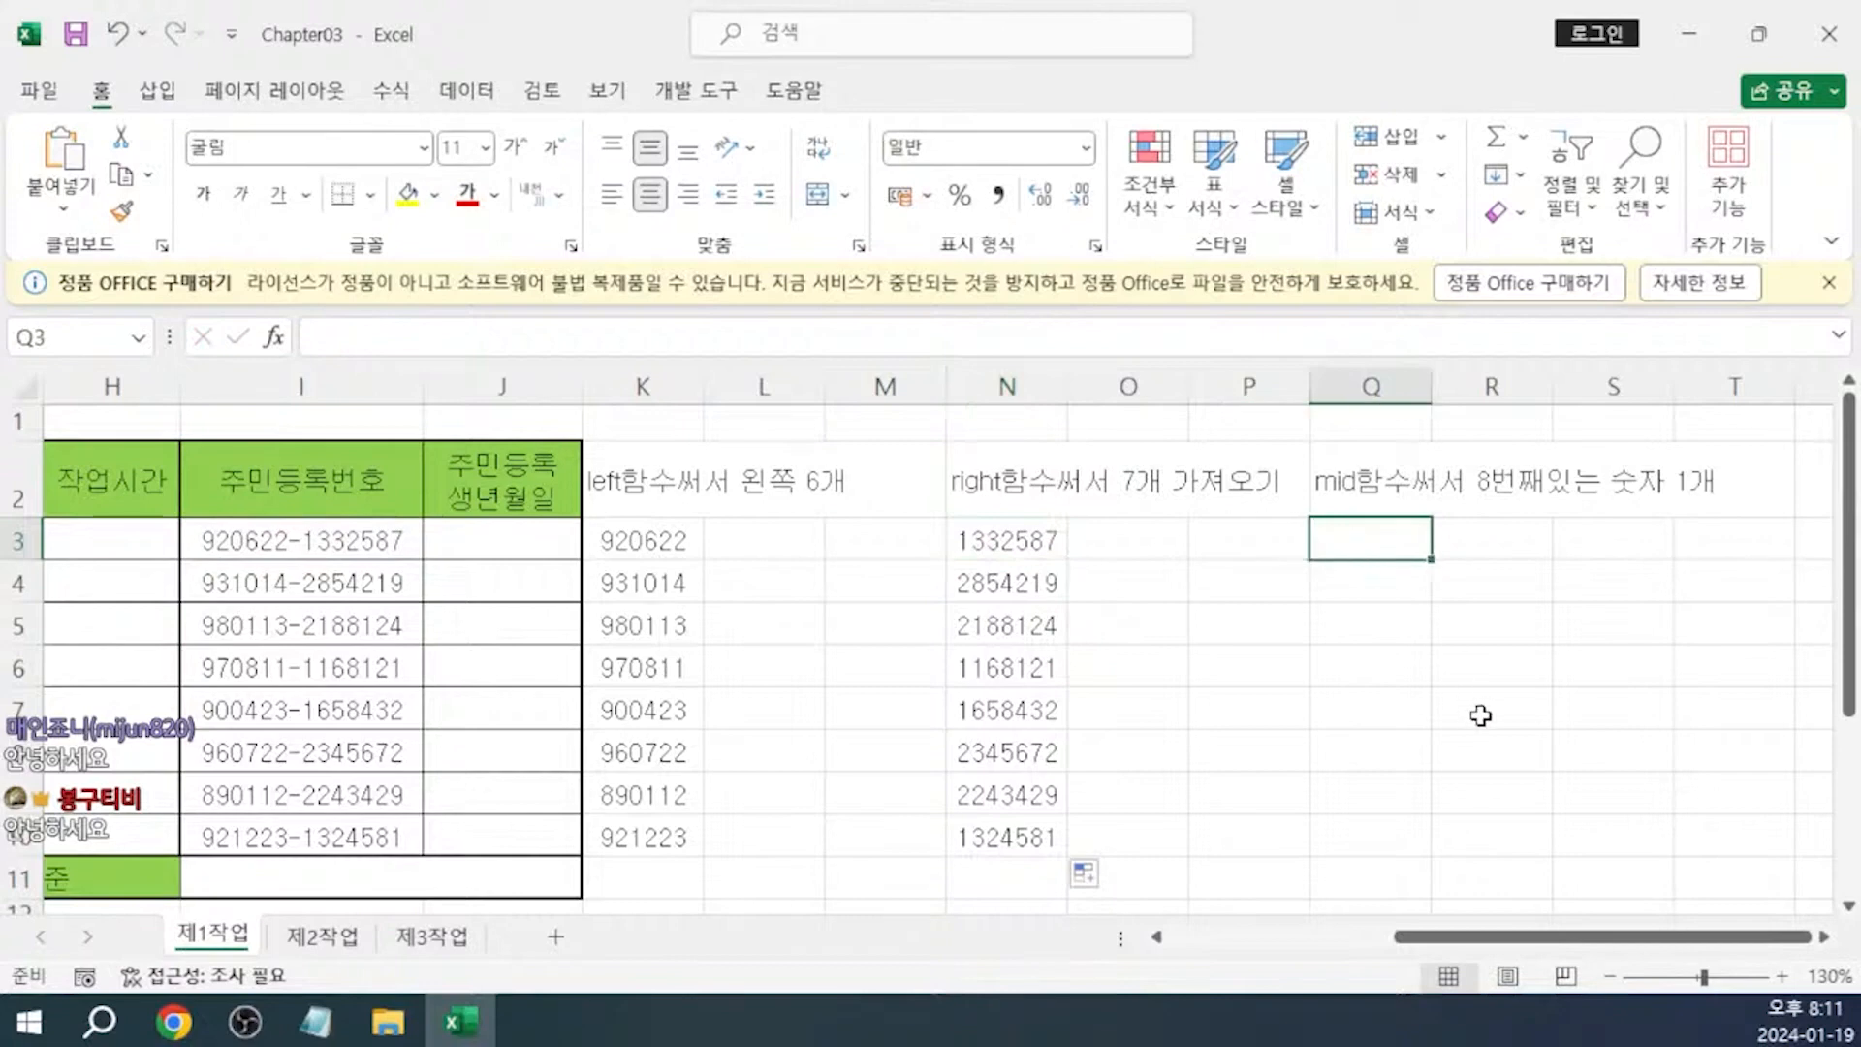
pyautogui.write('=')
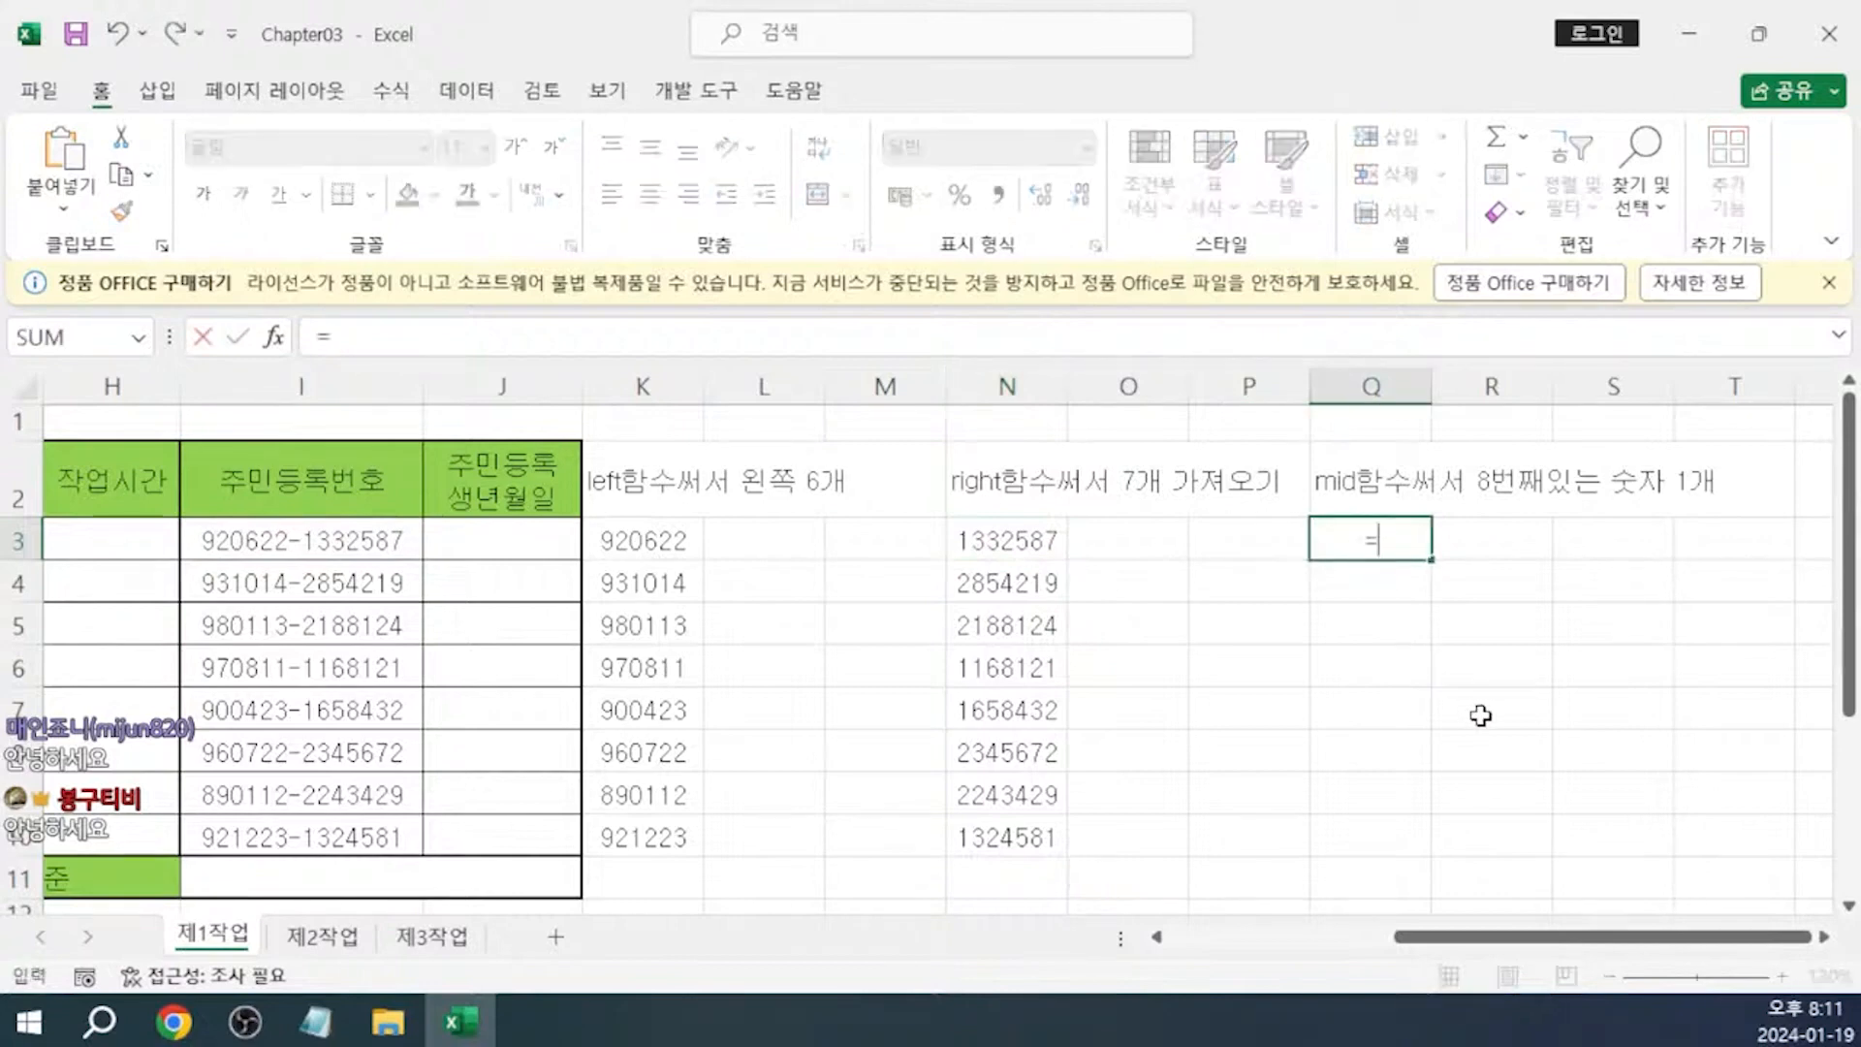
pyautogui.write('mi')
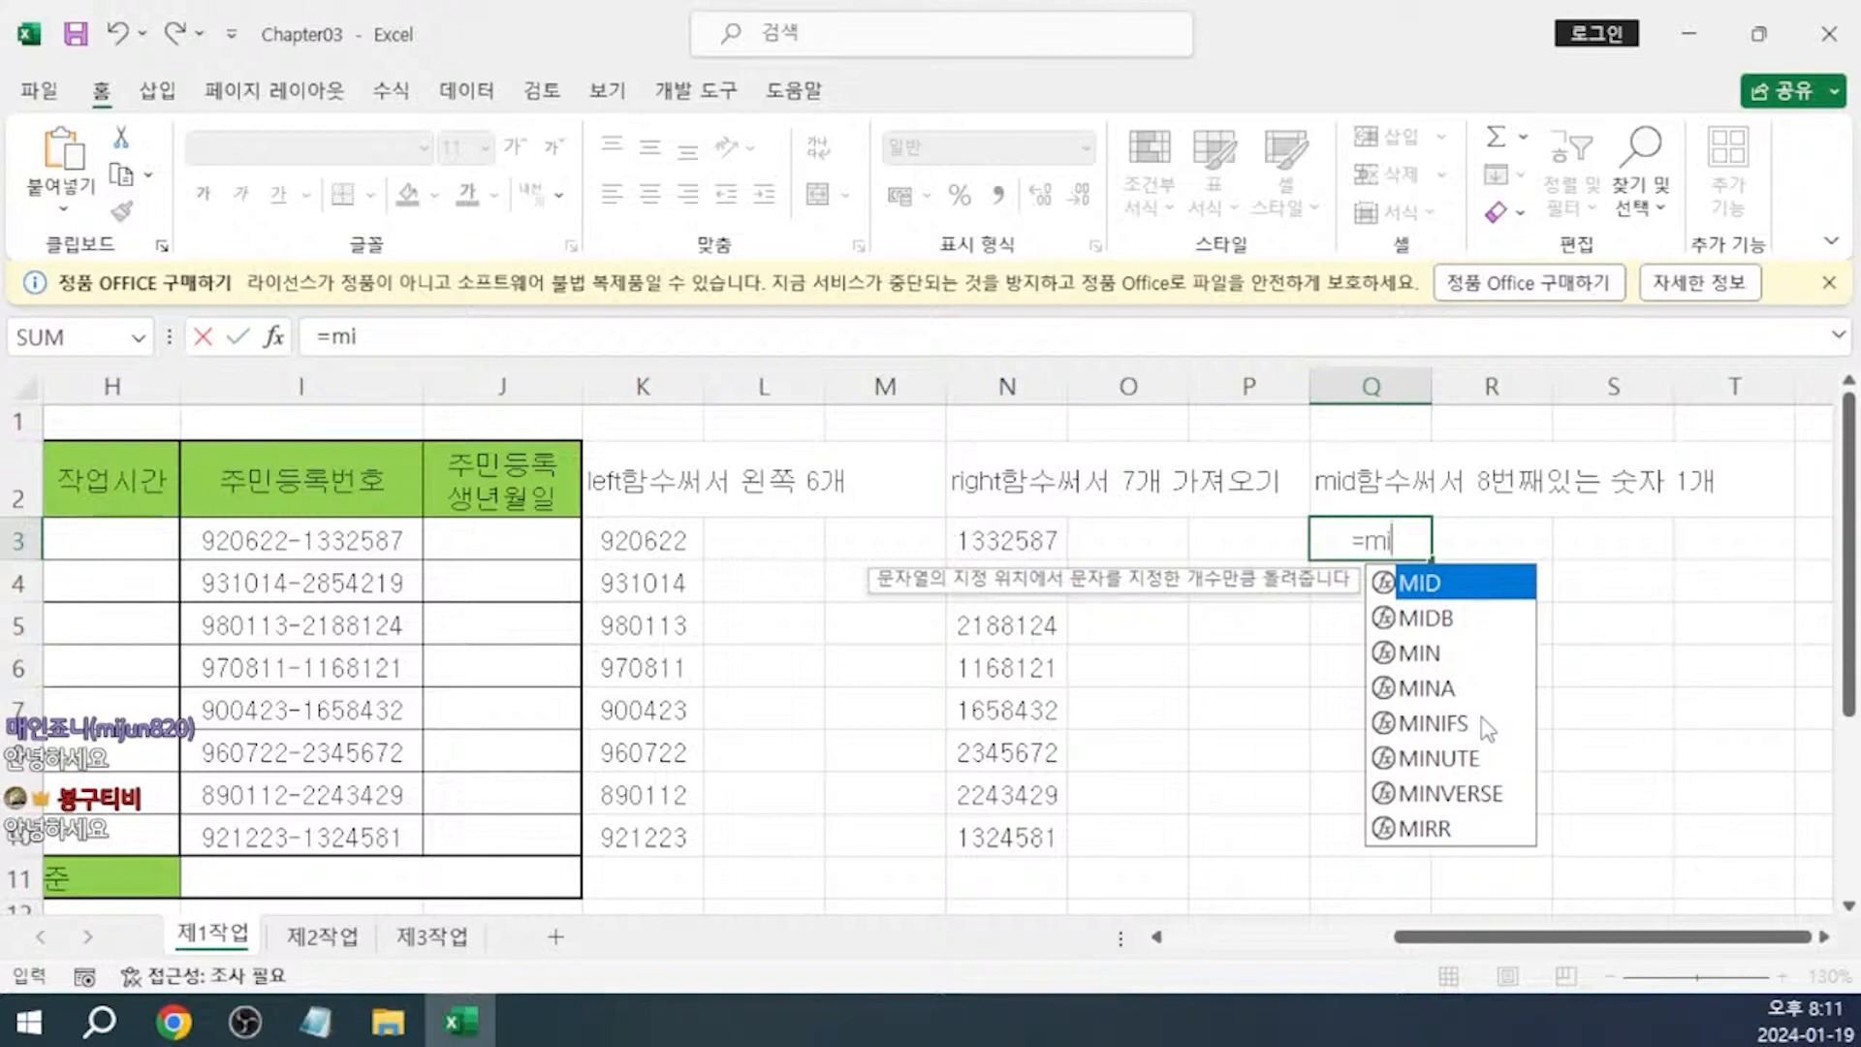
pyautogui.press('Tab')
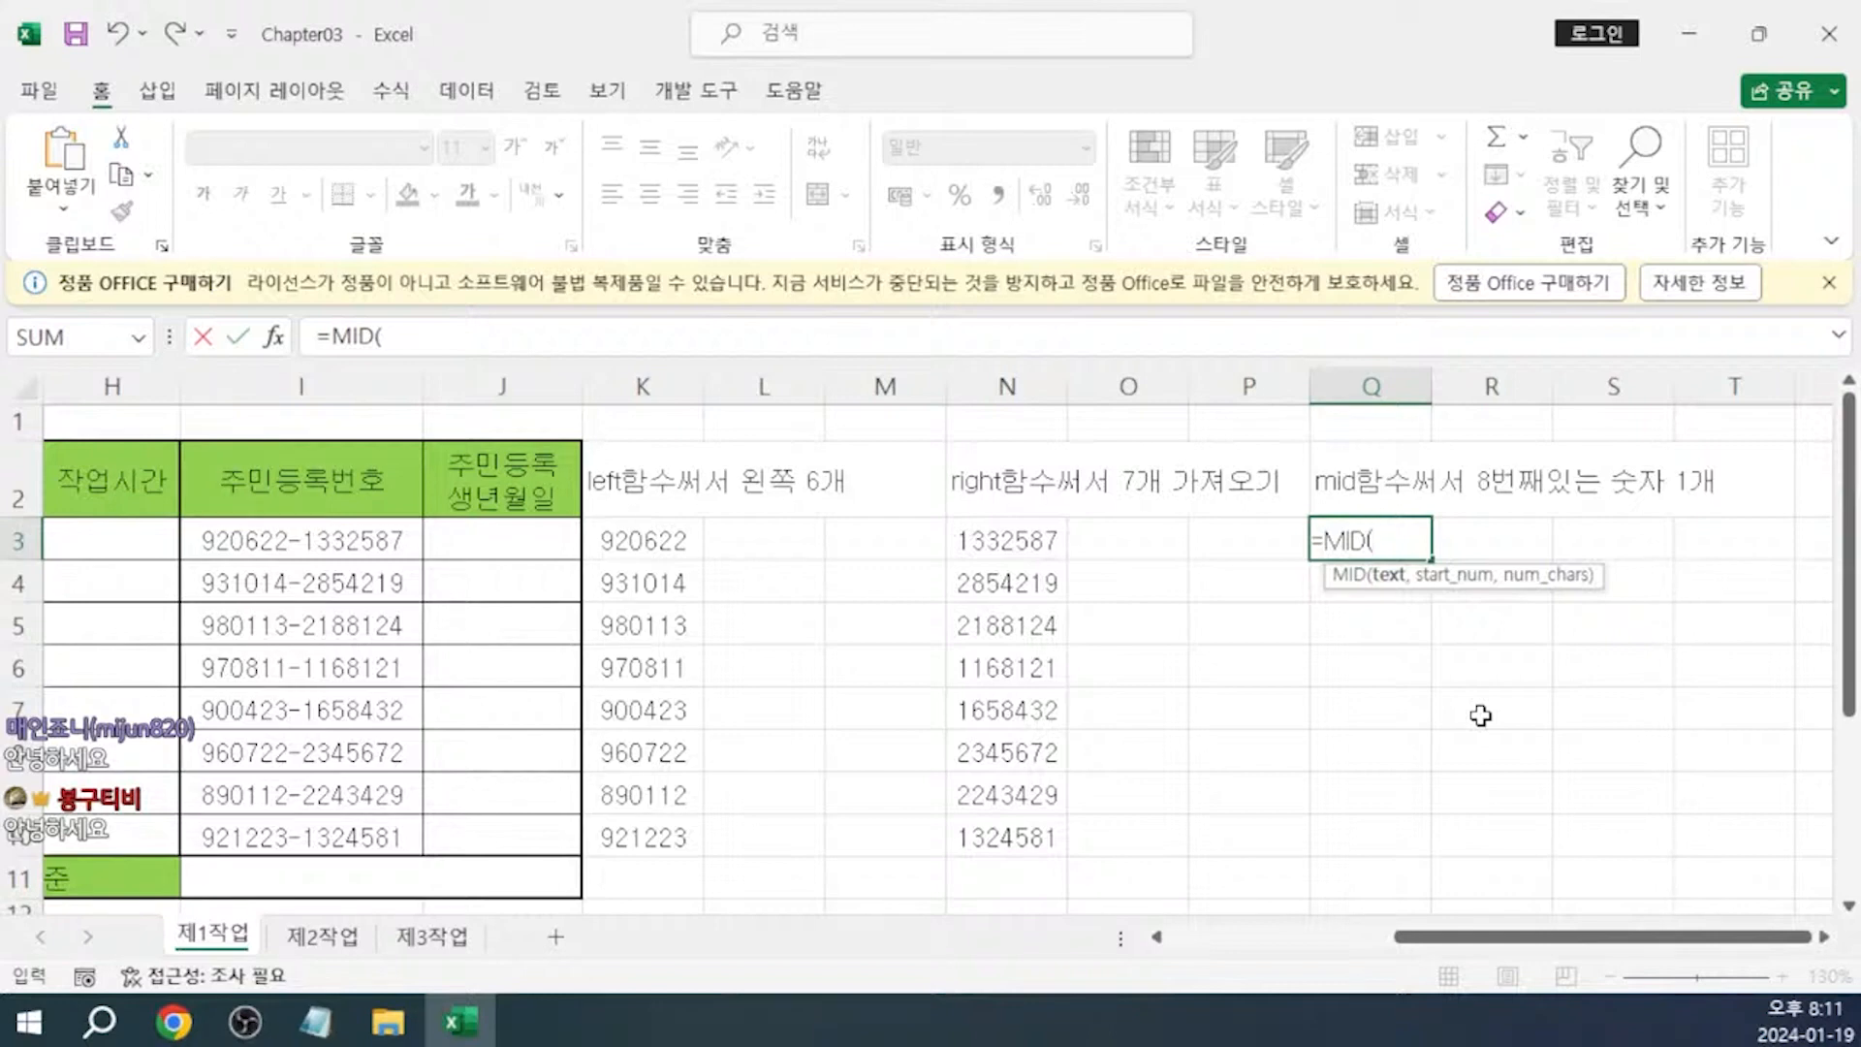
pyautogui.hotkey('ctrl', 'a')
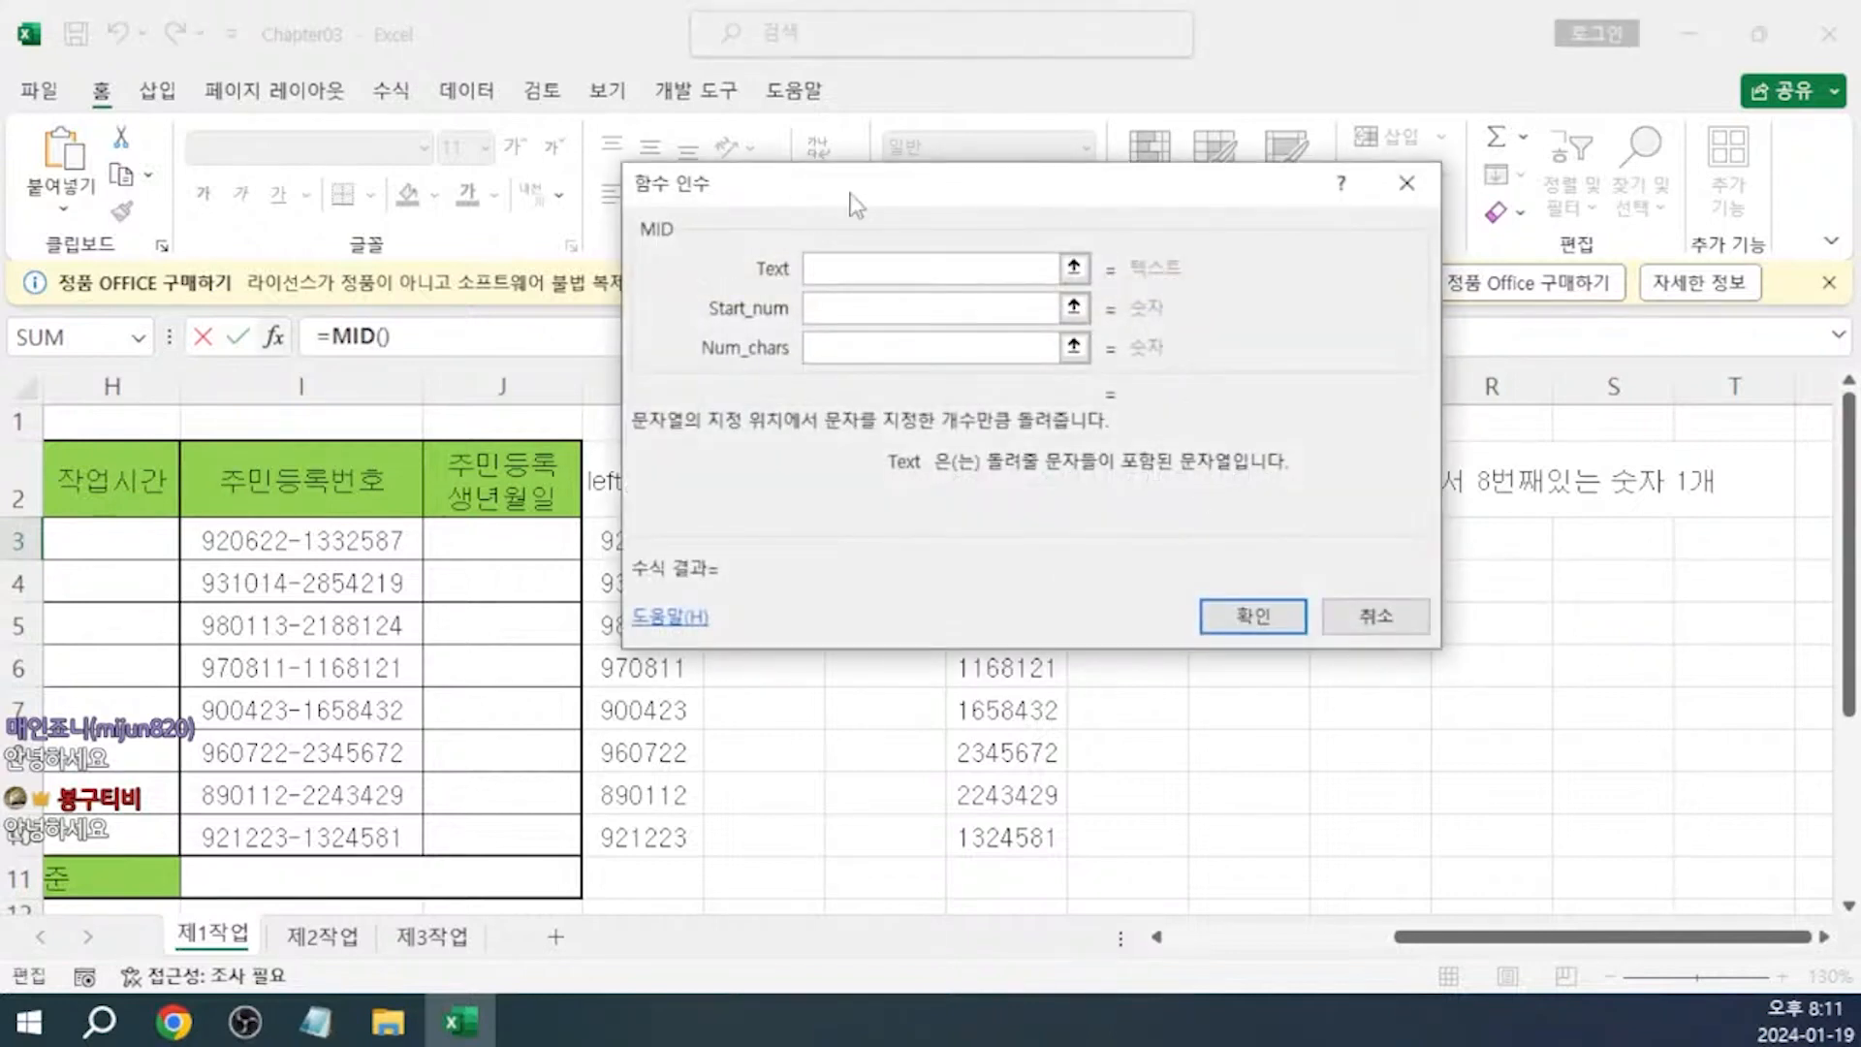
pyautogui.moveTo(869, 194); pyautogui.dragTo(593, 209)
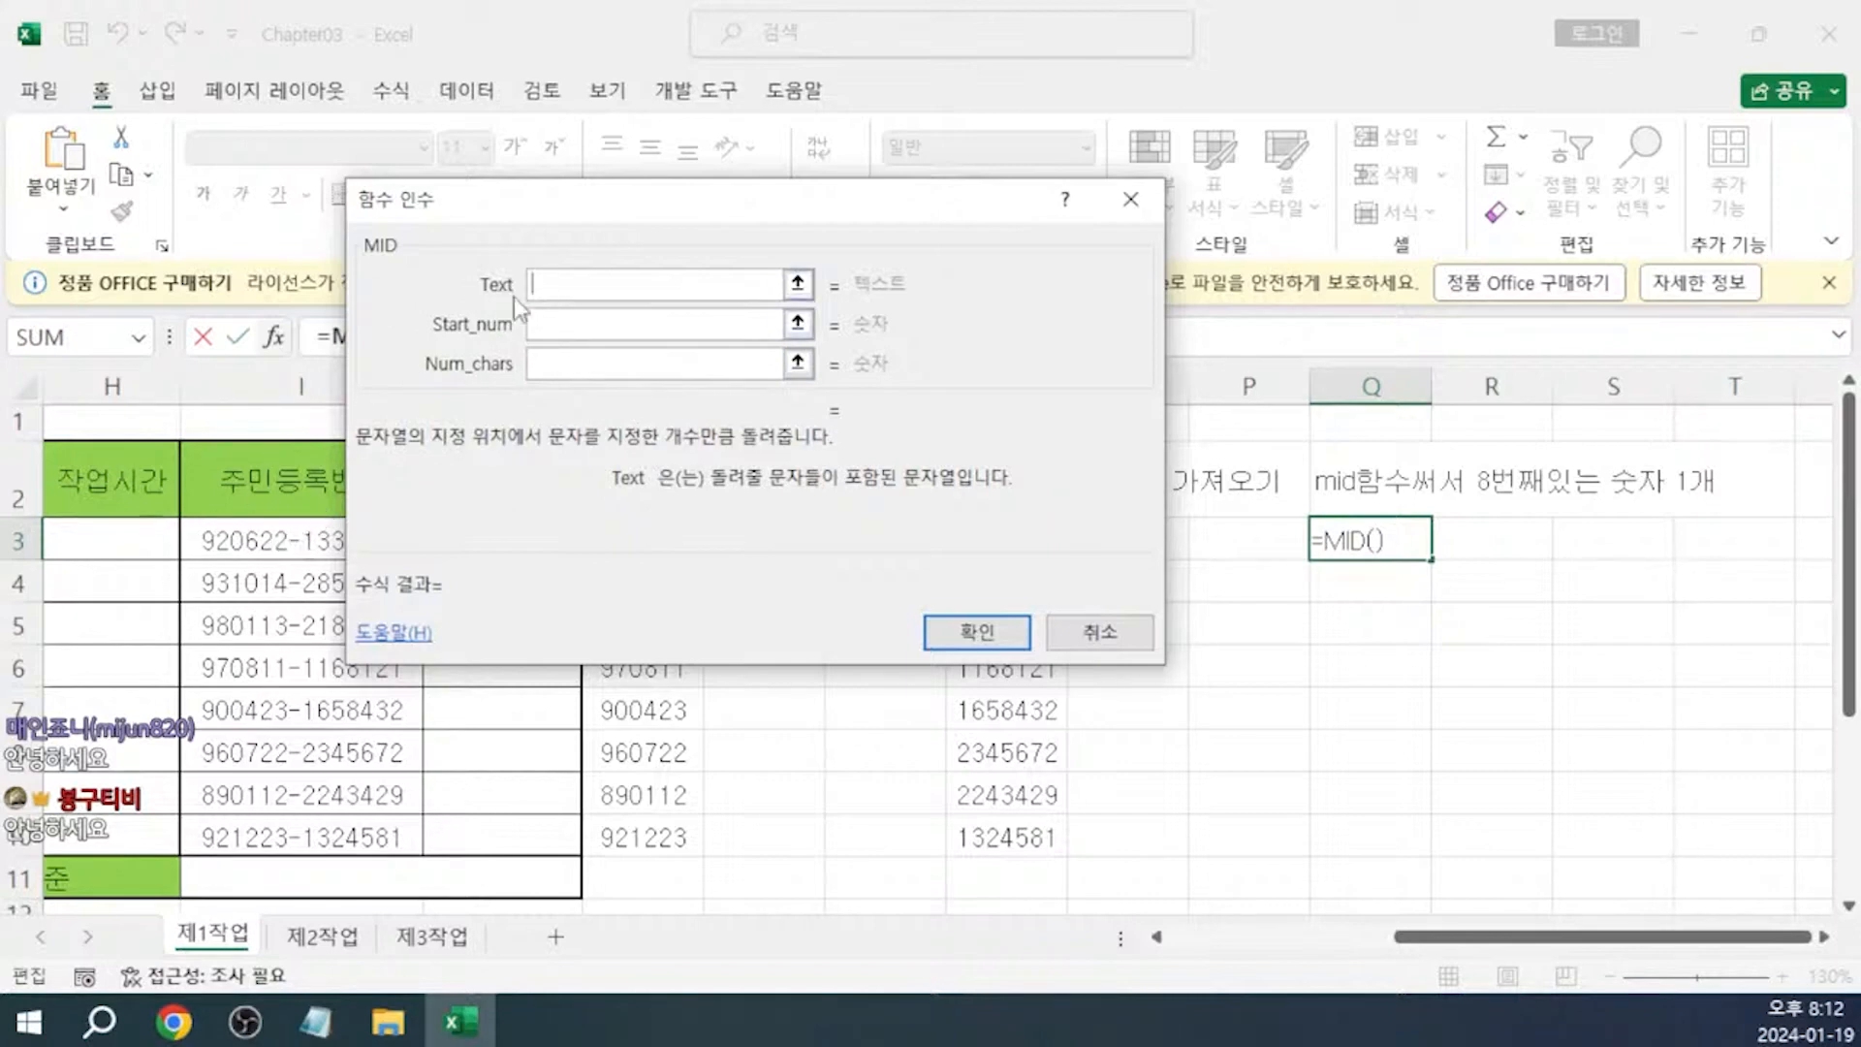
pyautogui.click(271, 533)
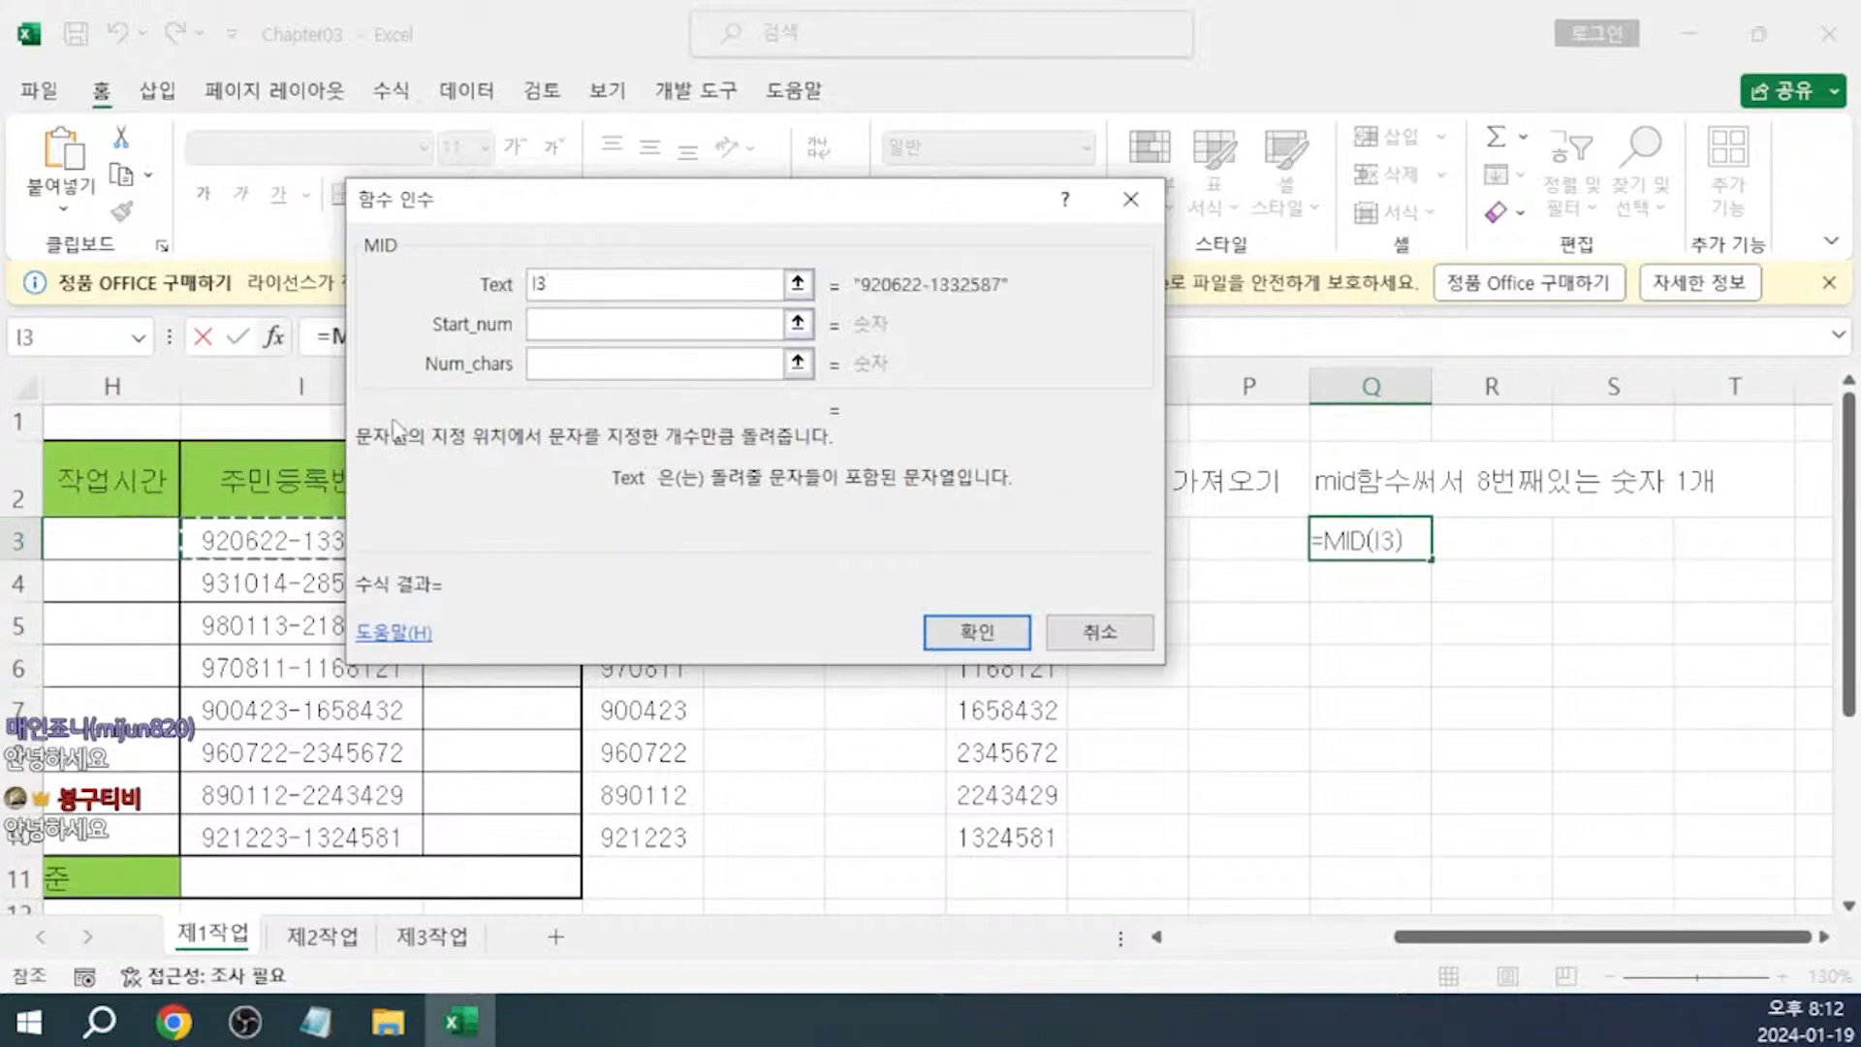
pyautogui.press('Tab')
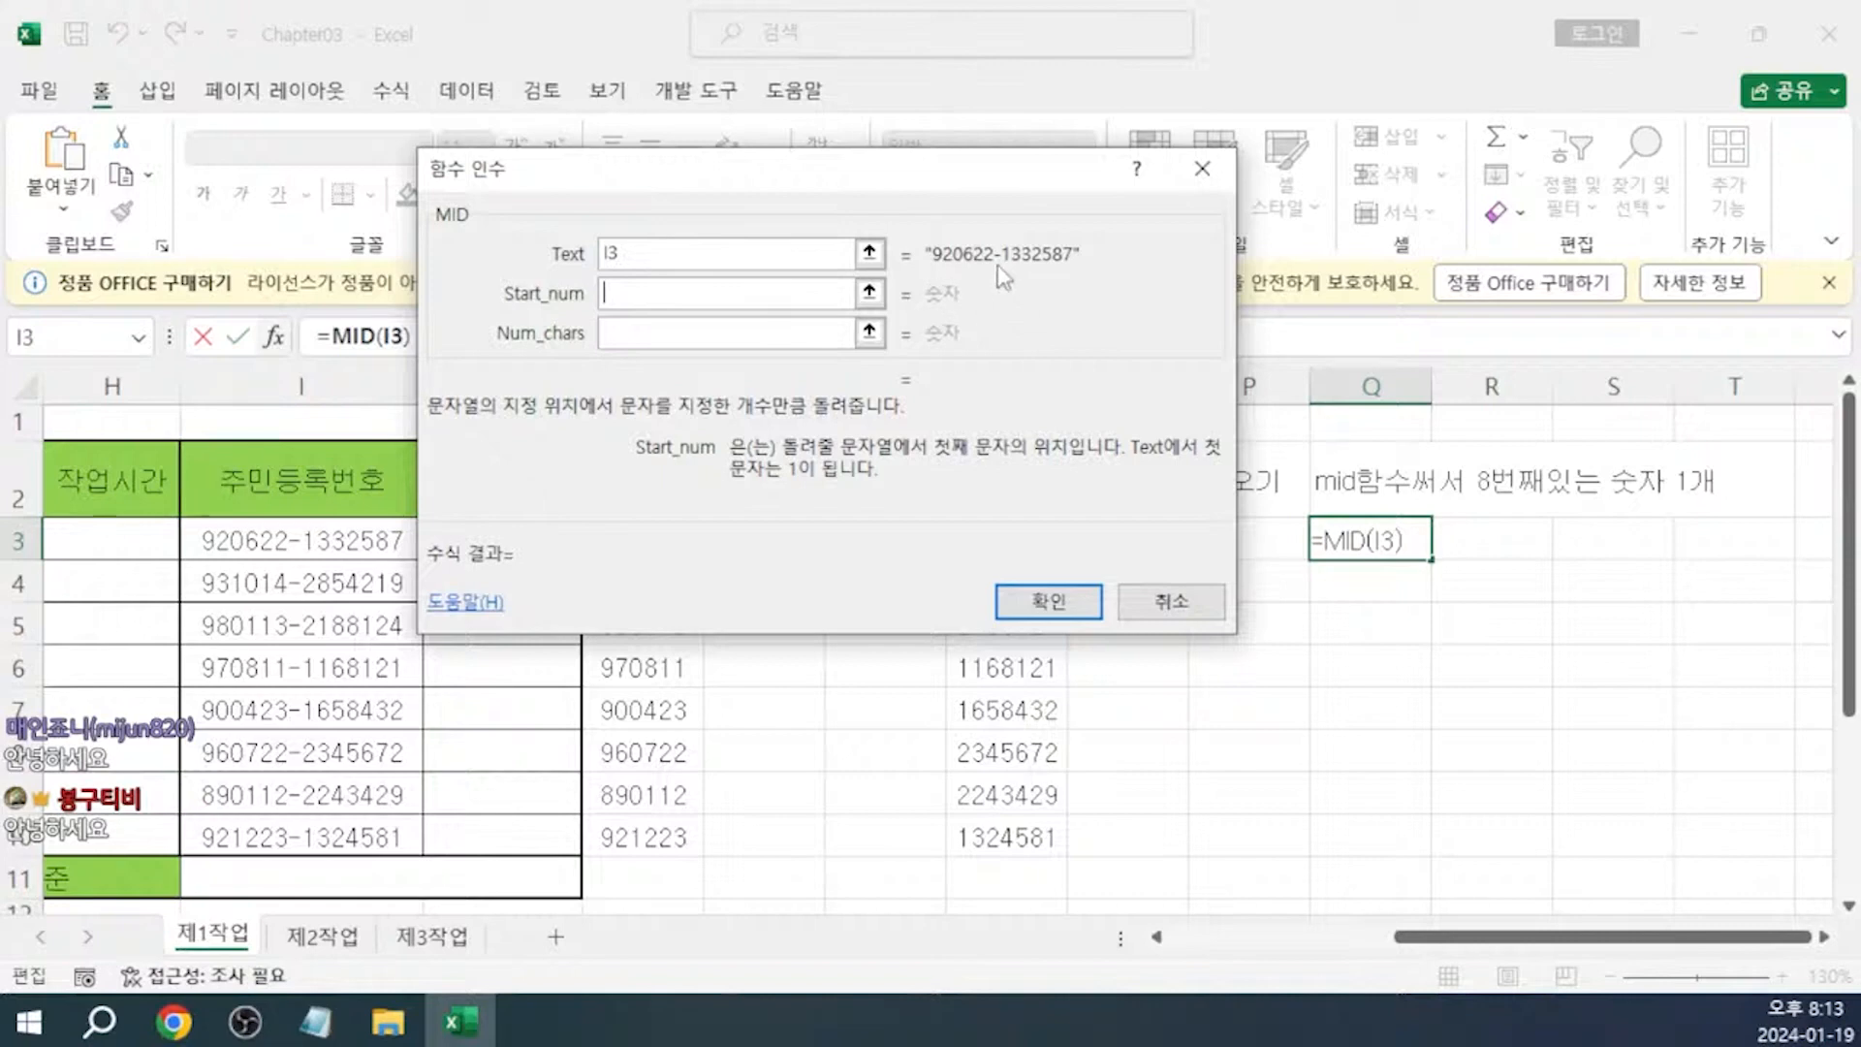
pyautogui.write('8')
pyautogui.click(740, 337)
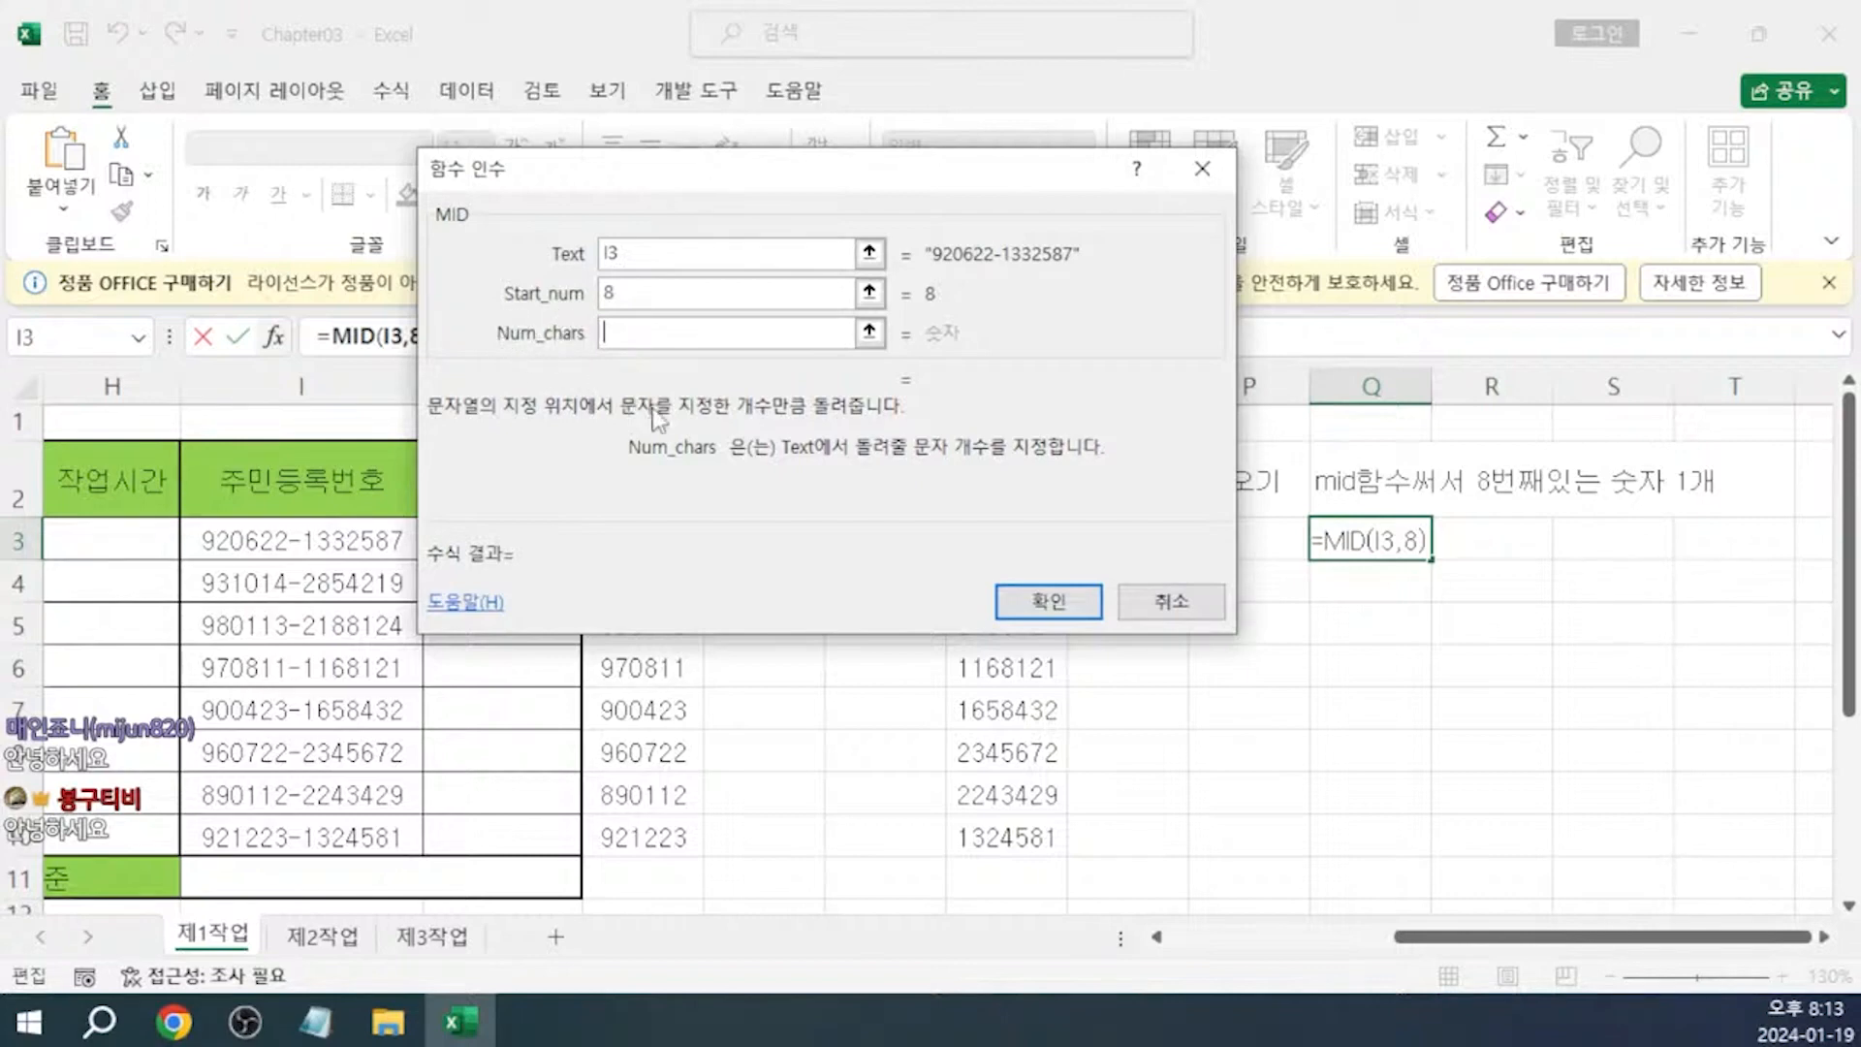
pyautogui.write('1')
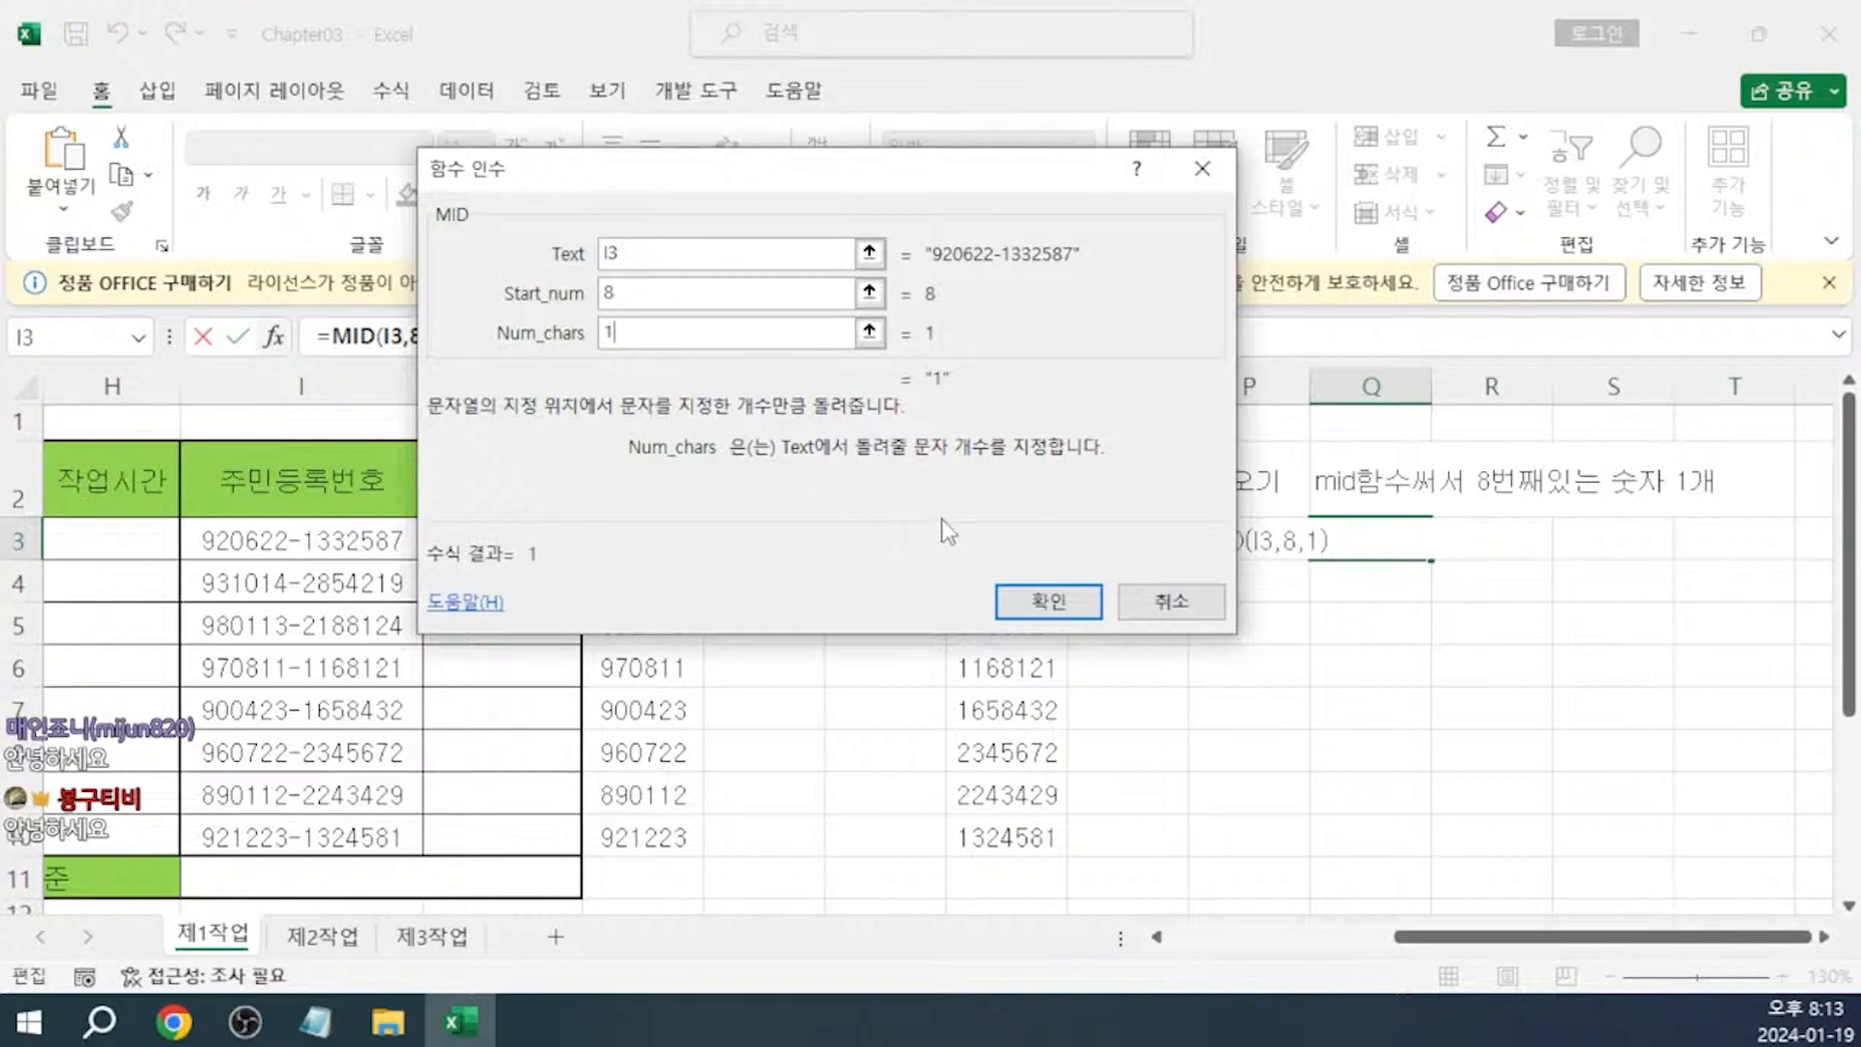
pyautogui.press('Return')
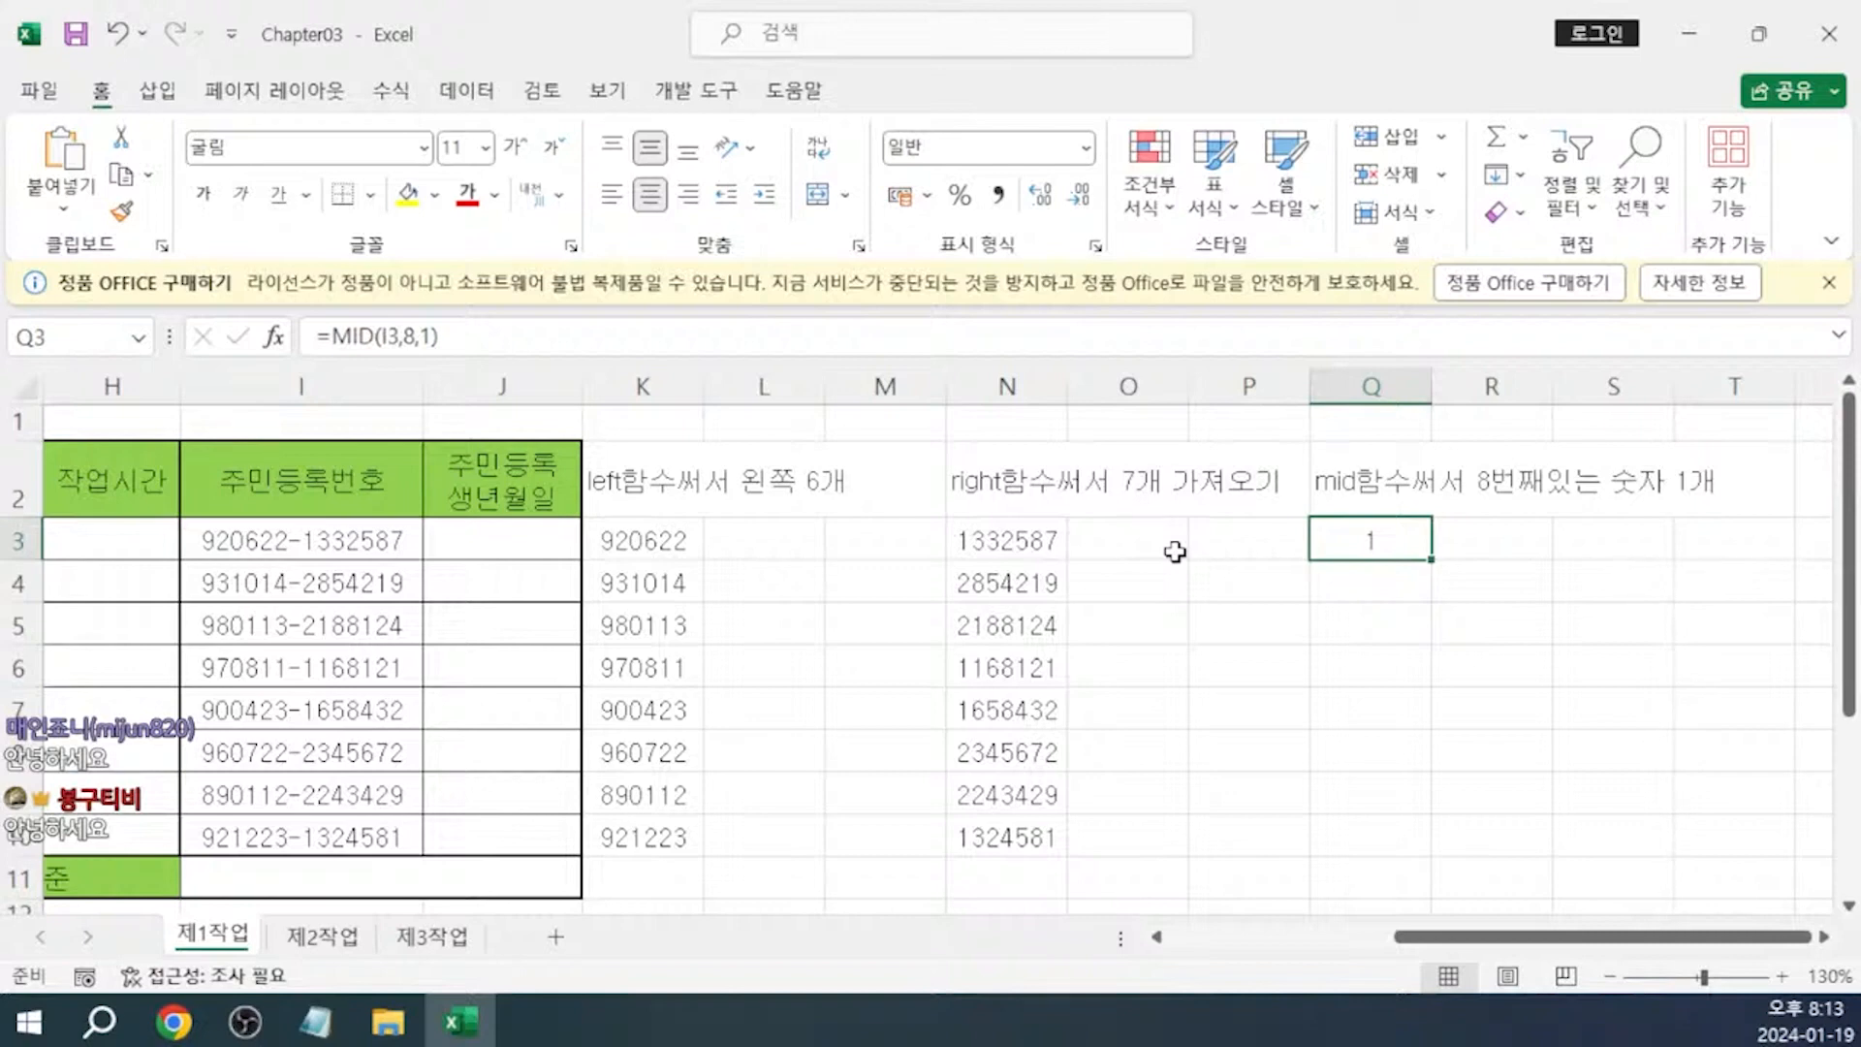
# Add =MID(I3,8,1) under the mid example in Notepad and the exercise "주민등록번호중 8번째 글자가 1이면 남자, 그외는 여자 (IF, MID 함수를 사용하세요)"
pyautogui.click(1030, 535)
pyautogui.click(401, 336)
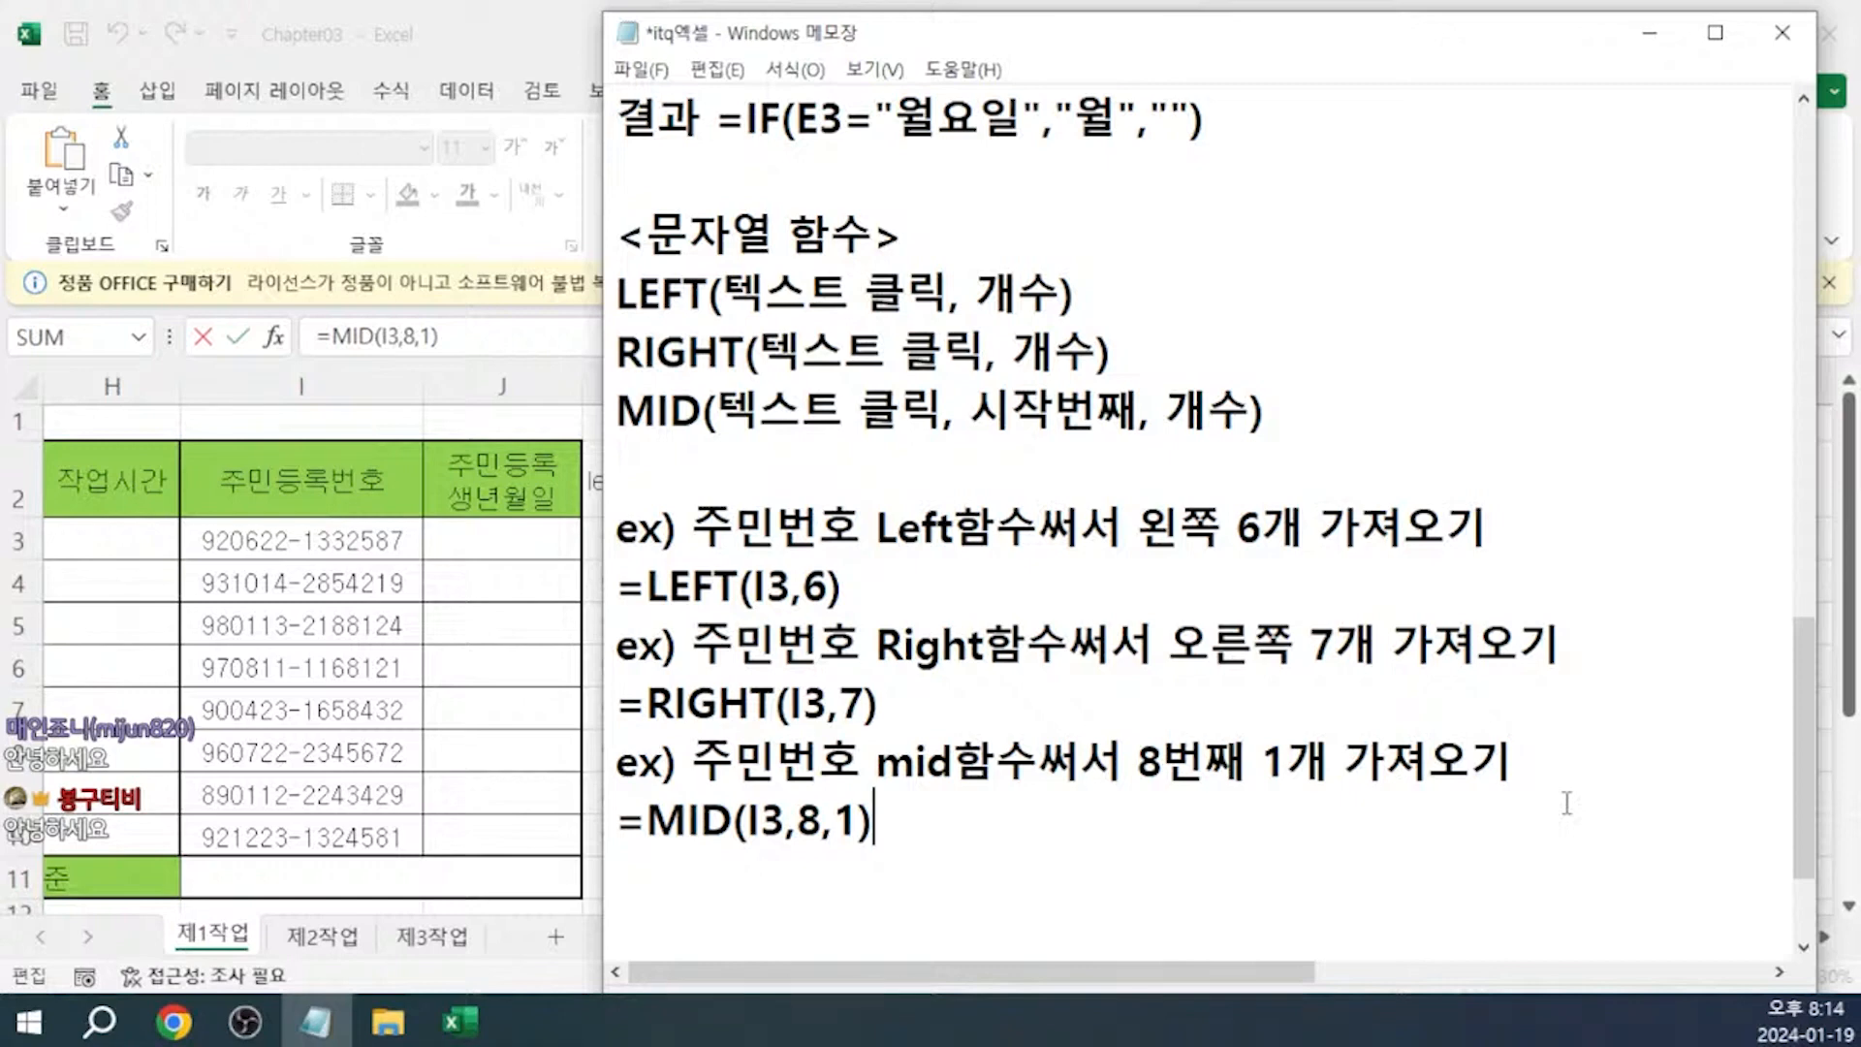
pyautogui.press('Return')
pyautogui.press('Return')
pyautogui.write('주민등록번호중 8번째 글자가 1이면 남자, 그외는 여자 (IF, MID 함수를 사용하세요)')
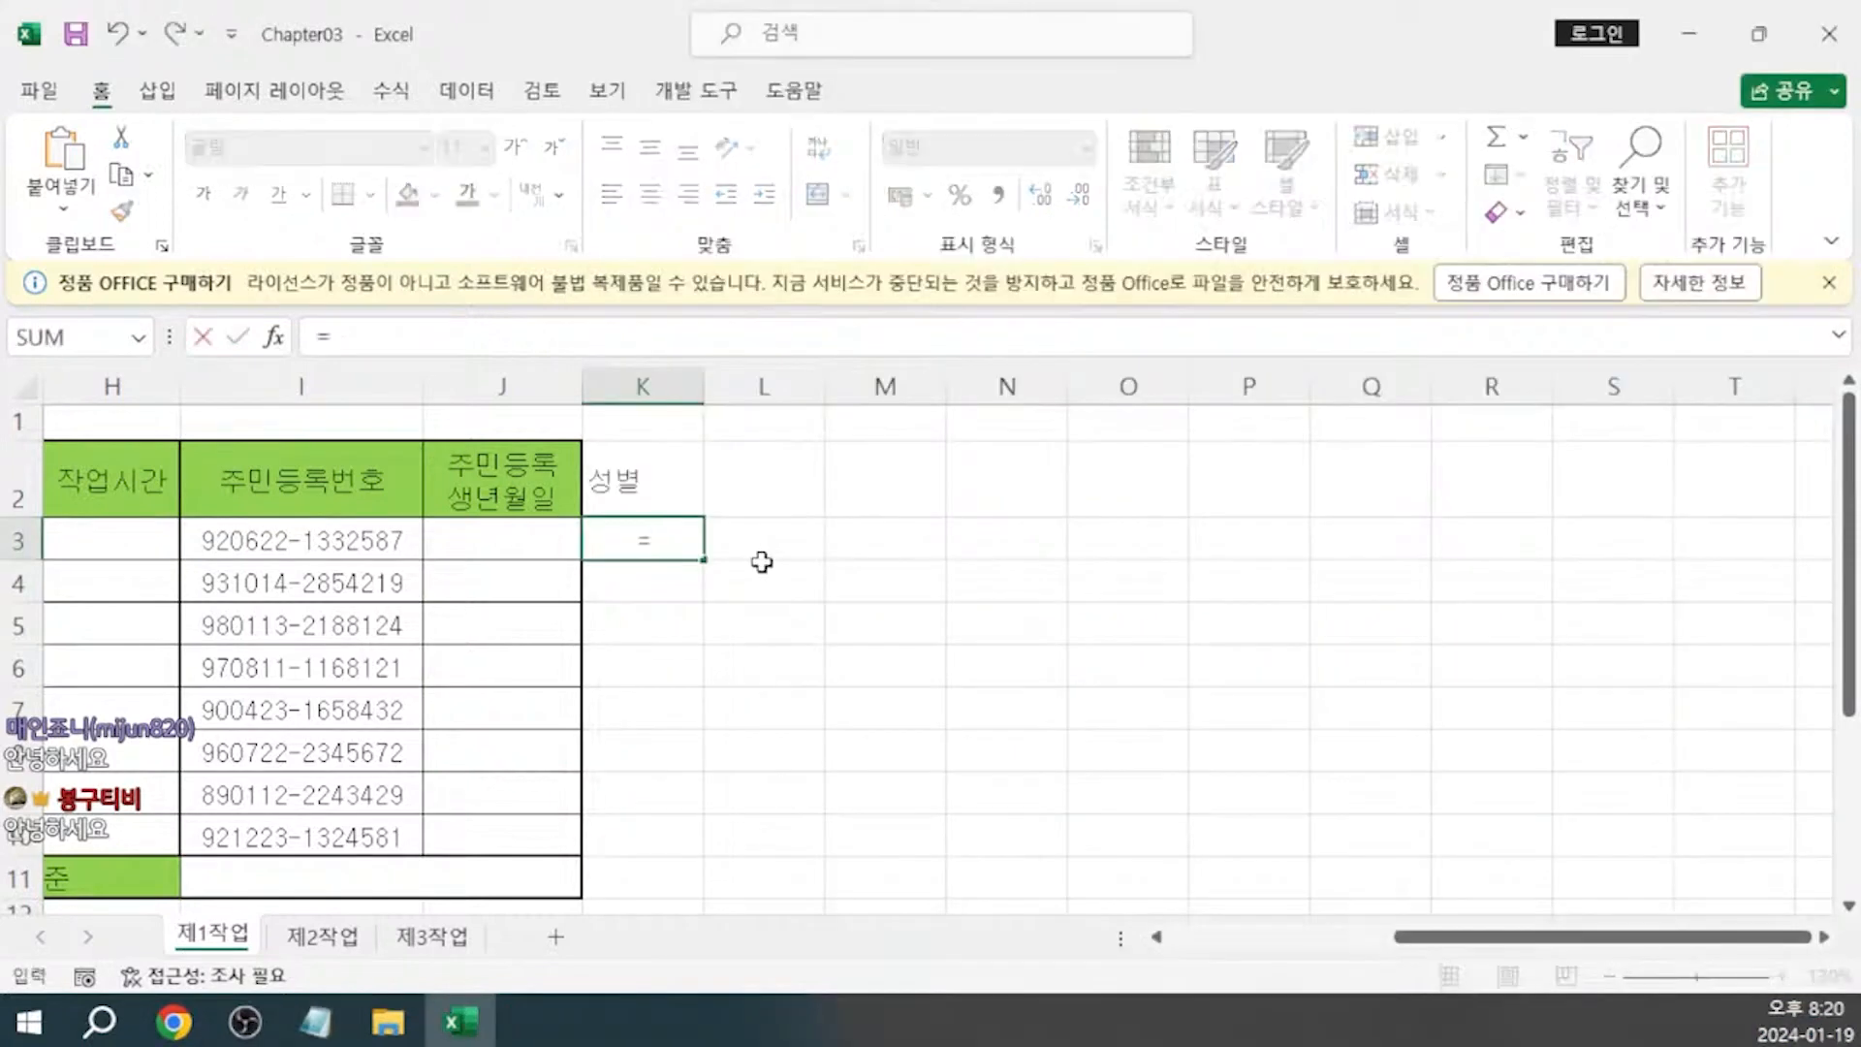
# Begin an IF formula in cell K3 under 성별 with the condition MID(I3,8,1)=1
pyautogui.write('ㅣ')
pyautogui.press('BackSpace')
pyautogui.write('if')
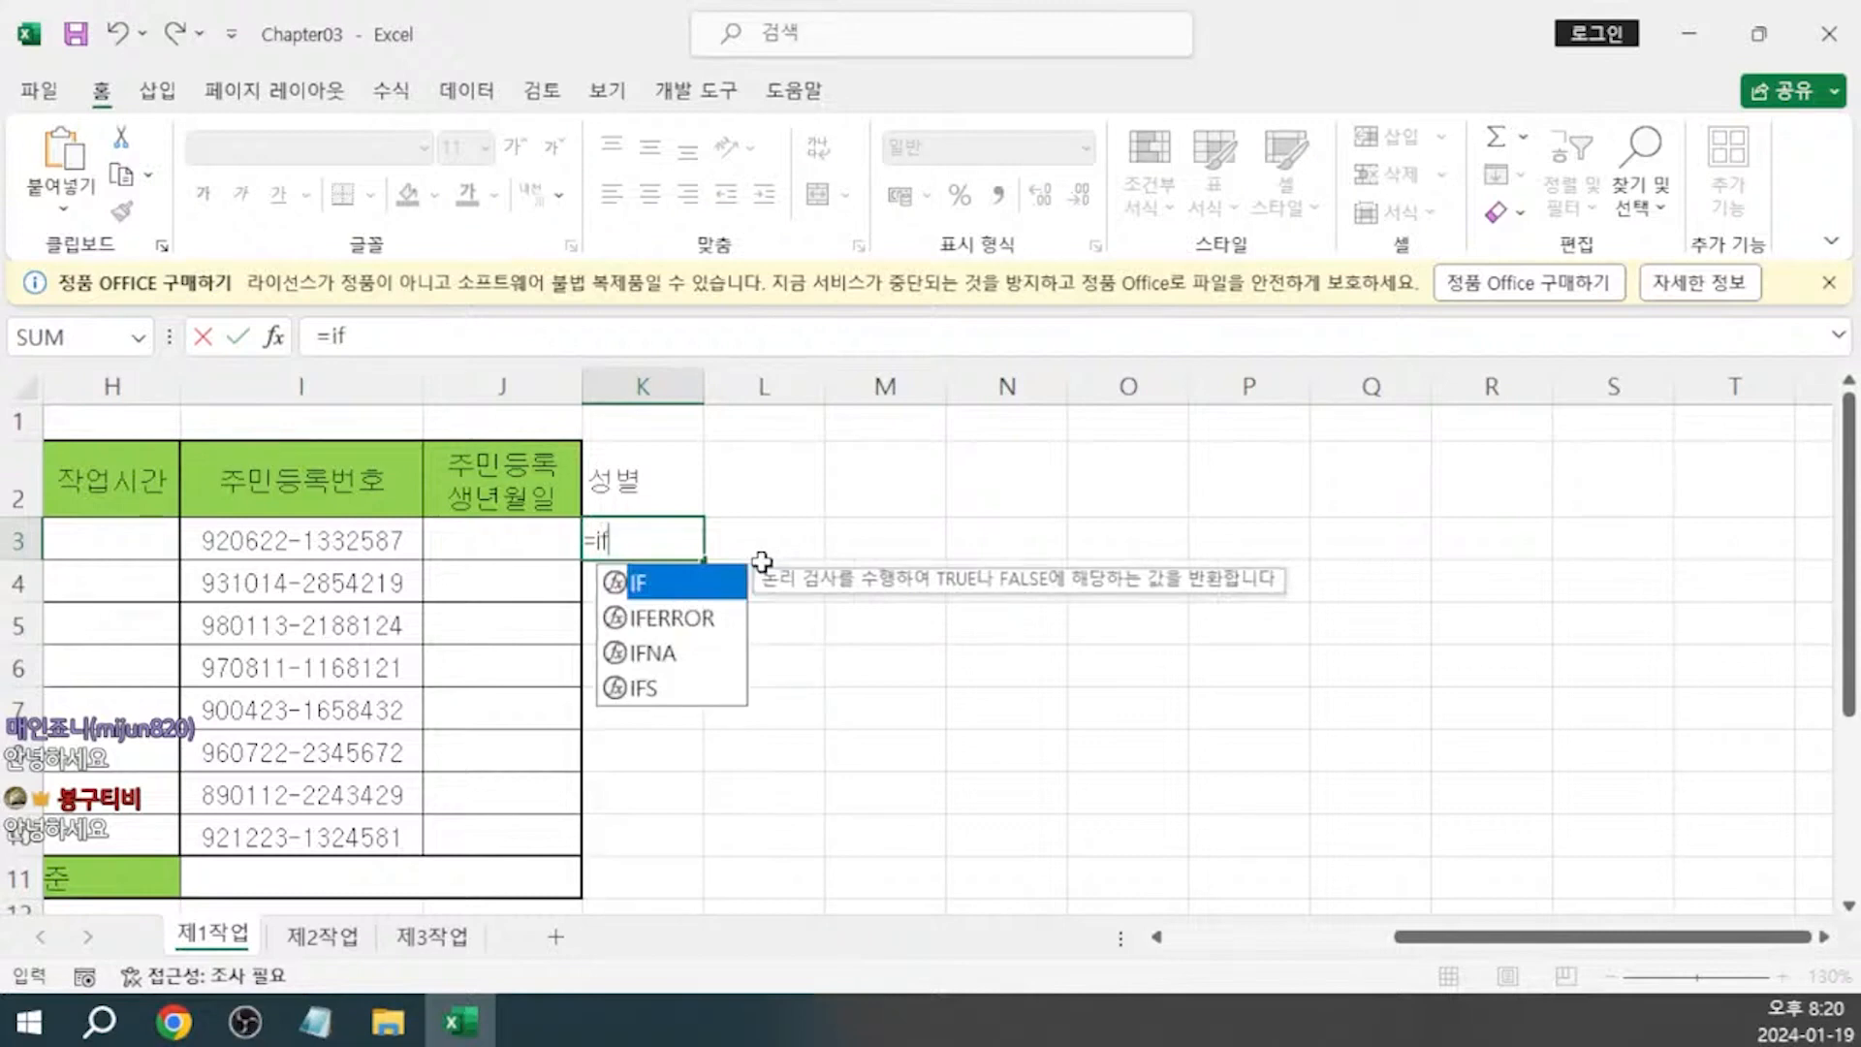
pyautogui.press('Tab')
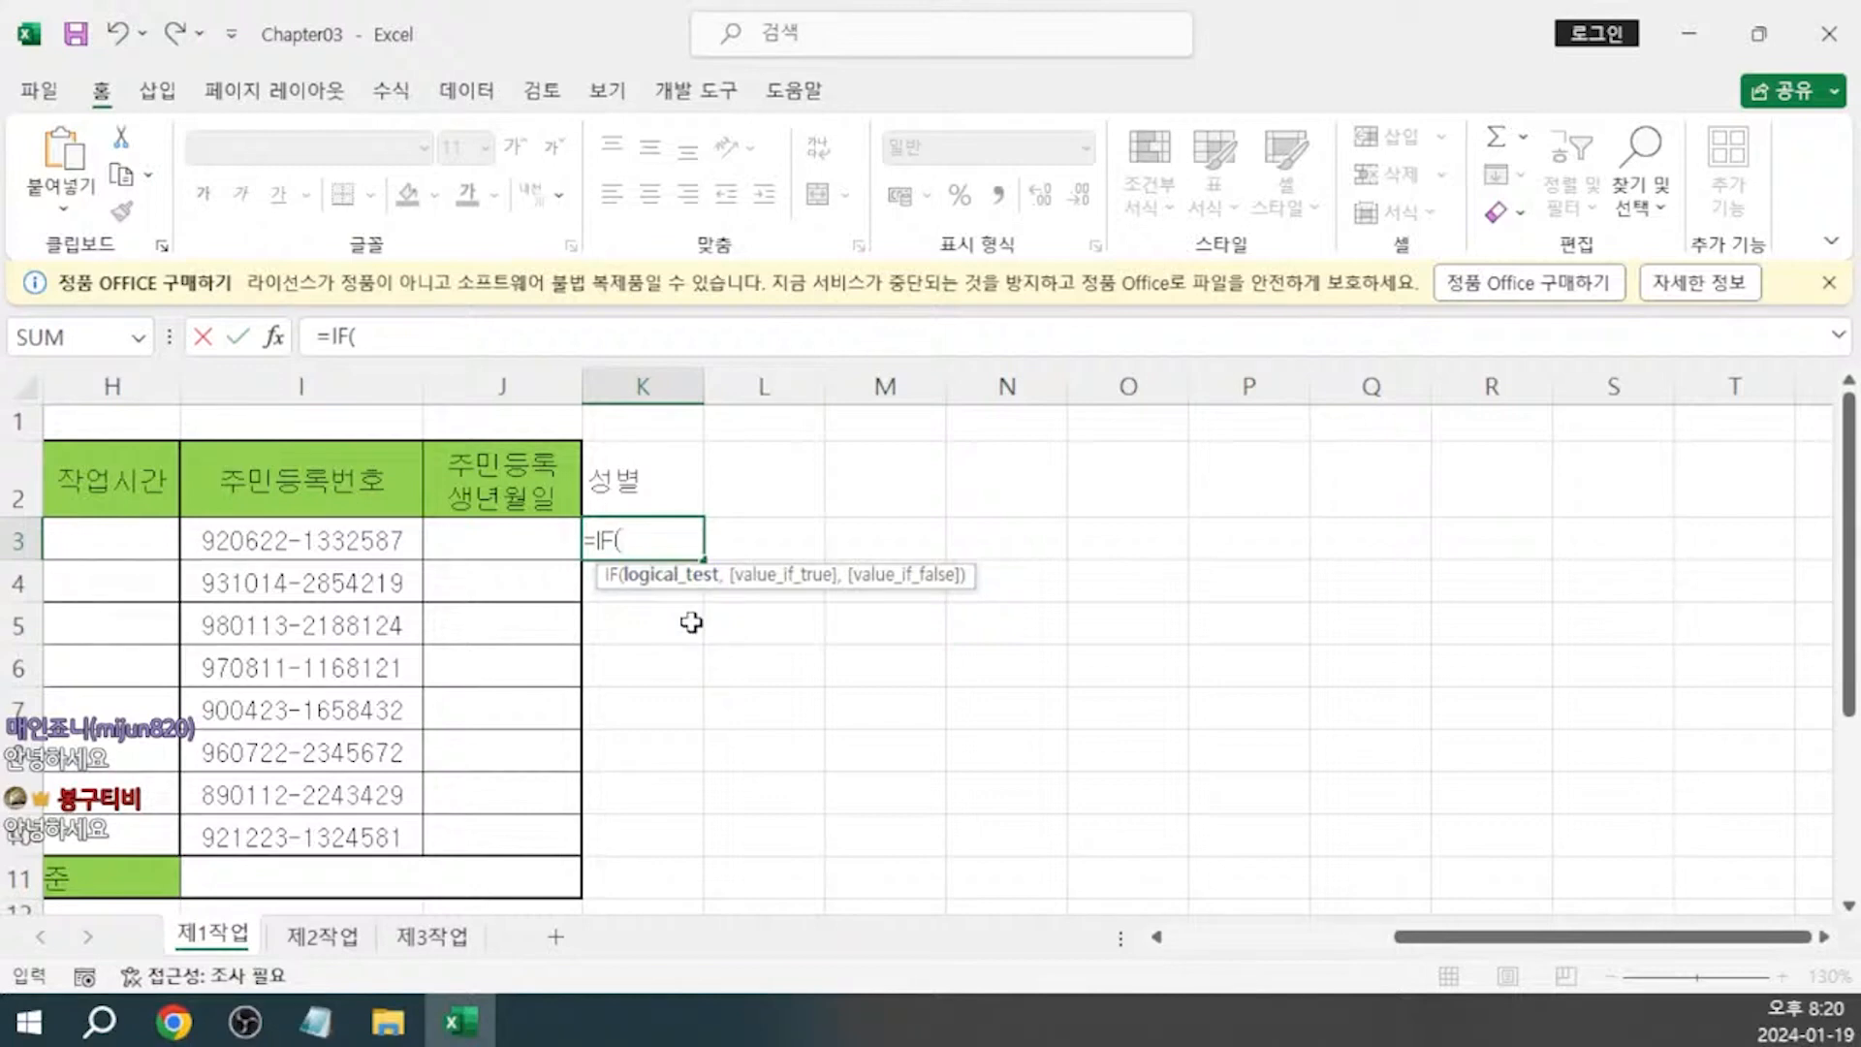
pyautogui.write('mid')
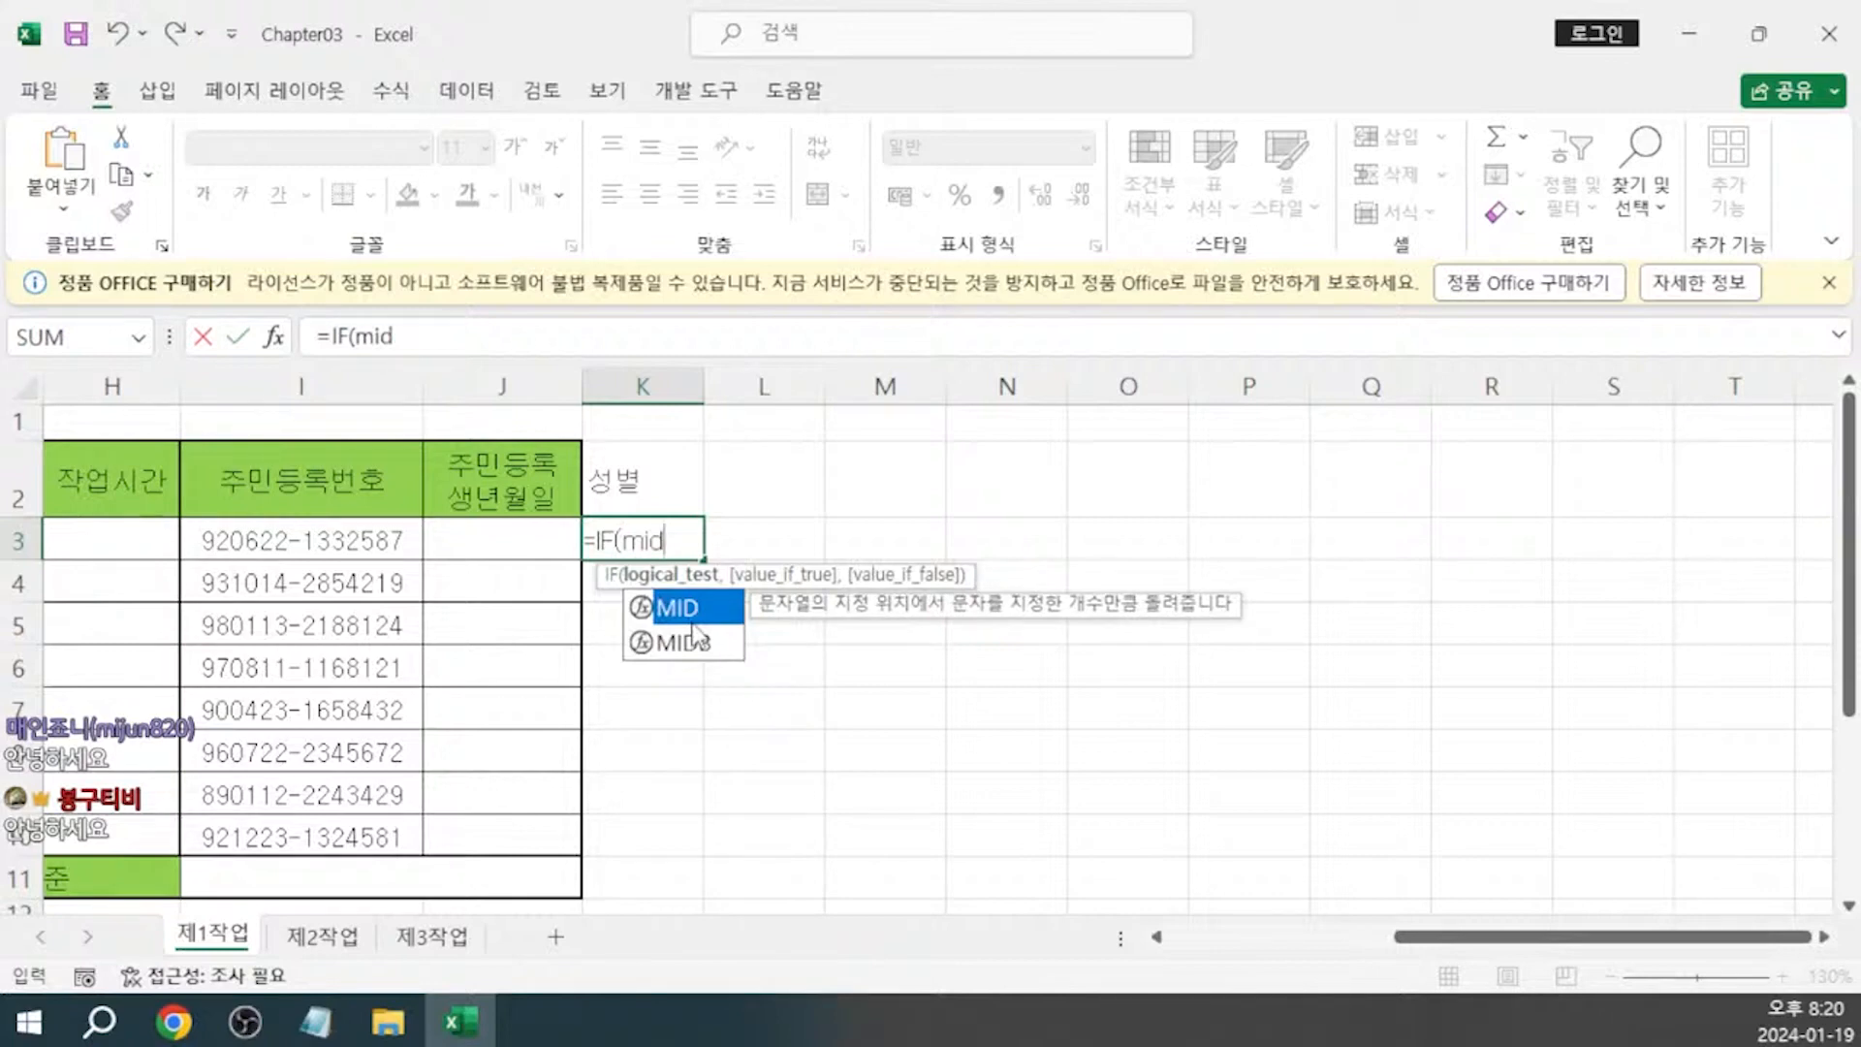
pyautogui.press('Tab')
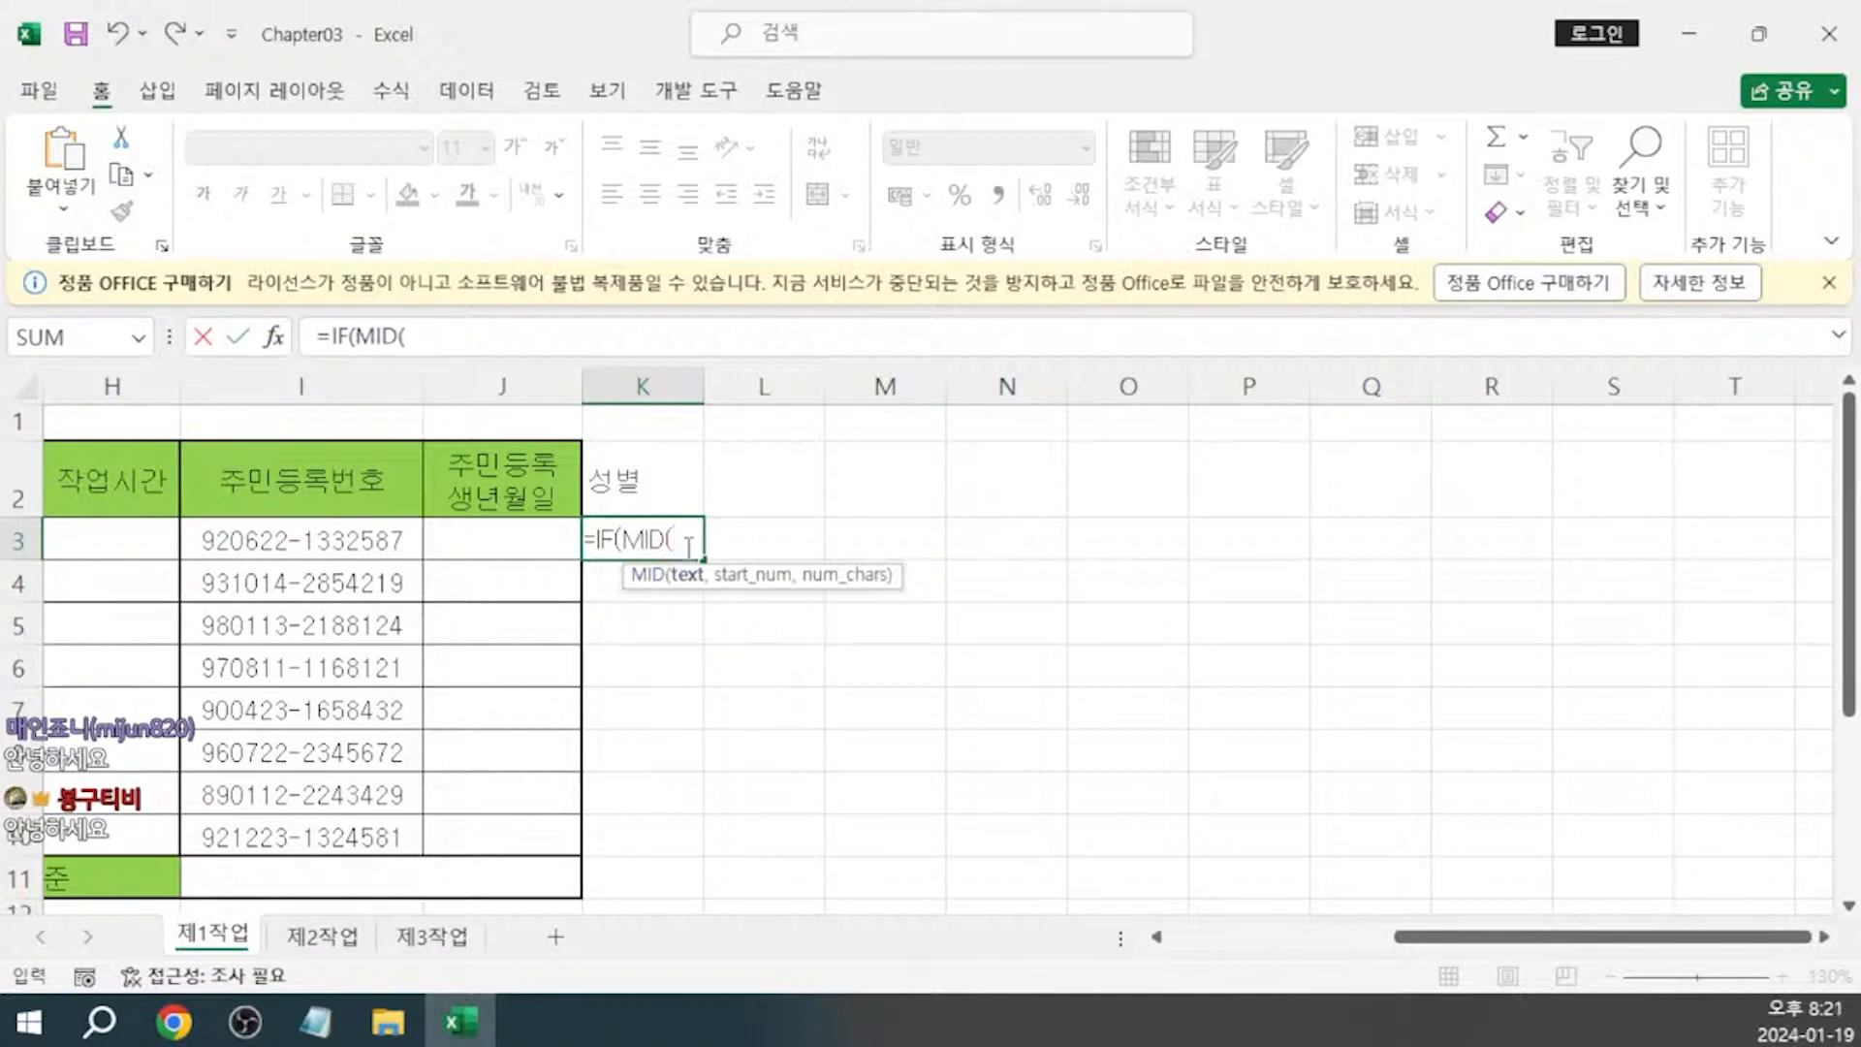
pyautogui.click(341, 541)
pyautogui.write(',')
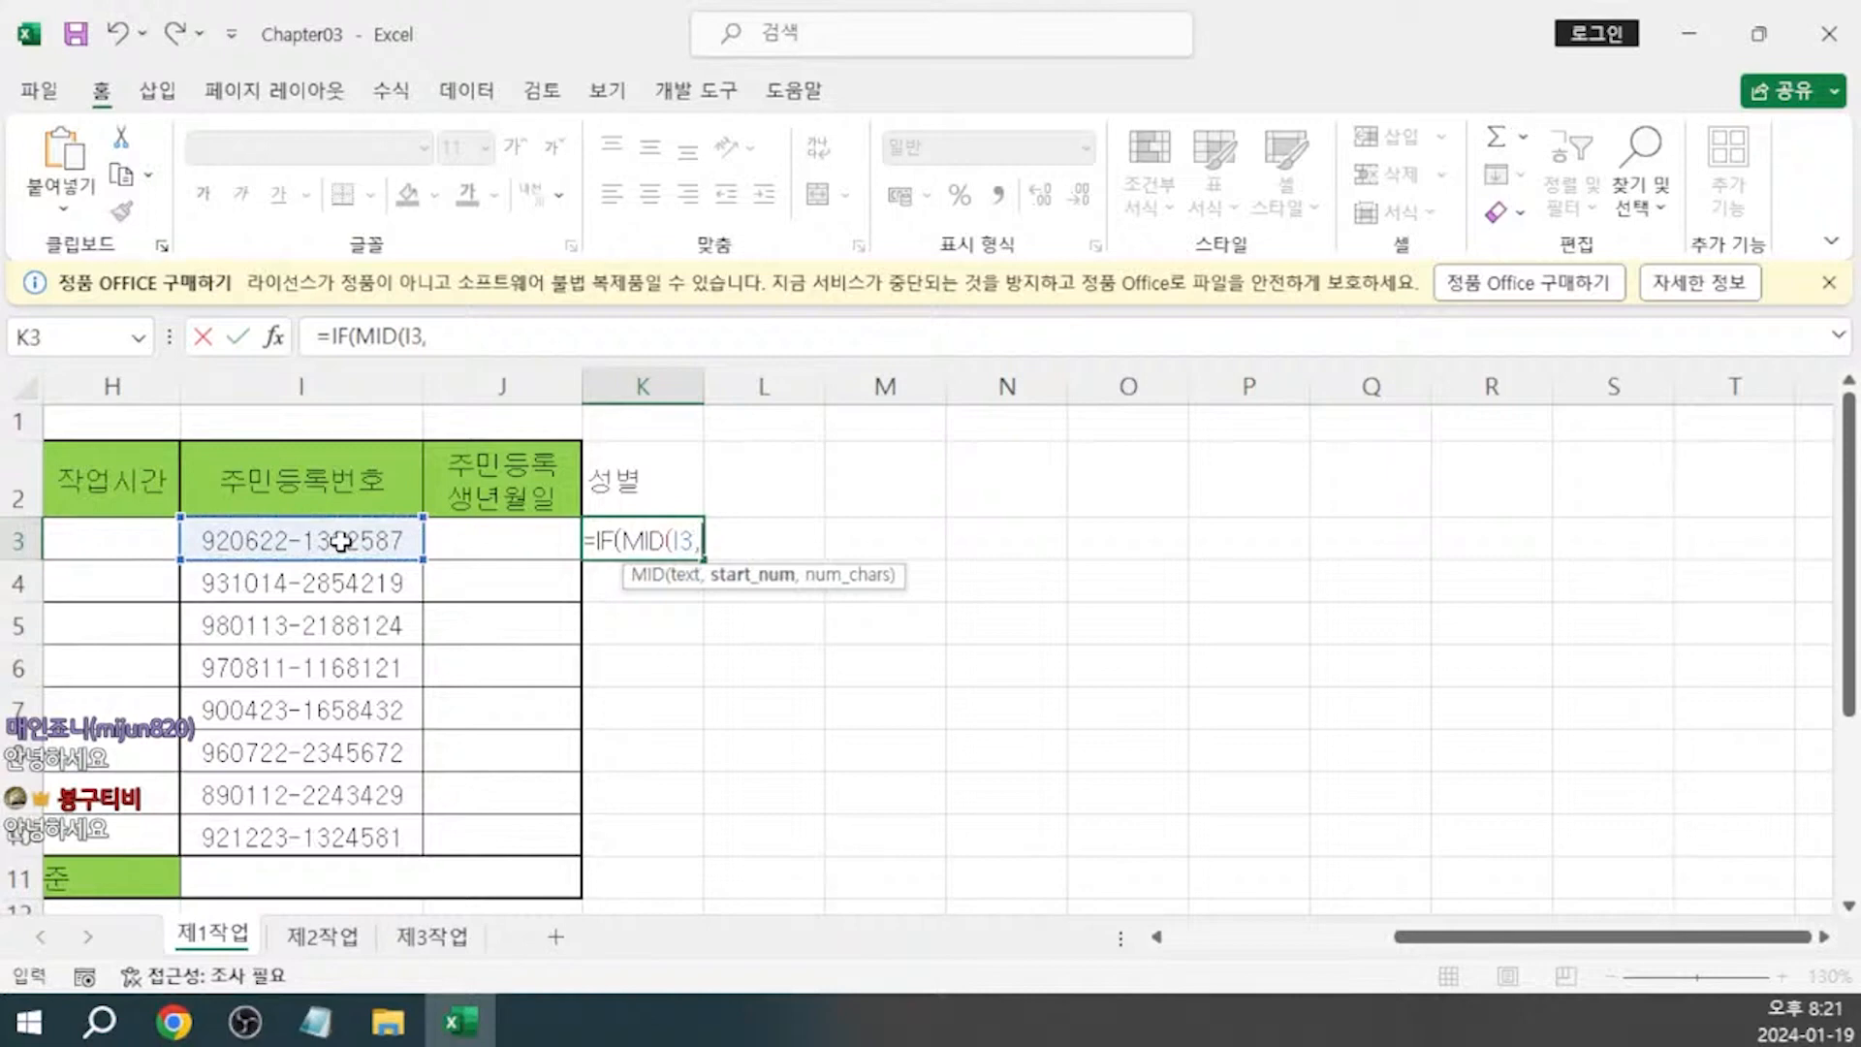
pyautogui.write('8')
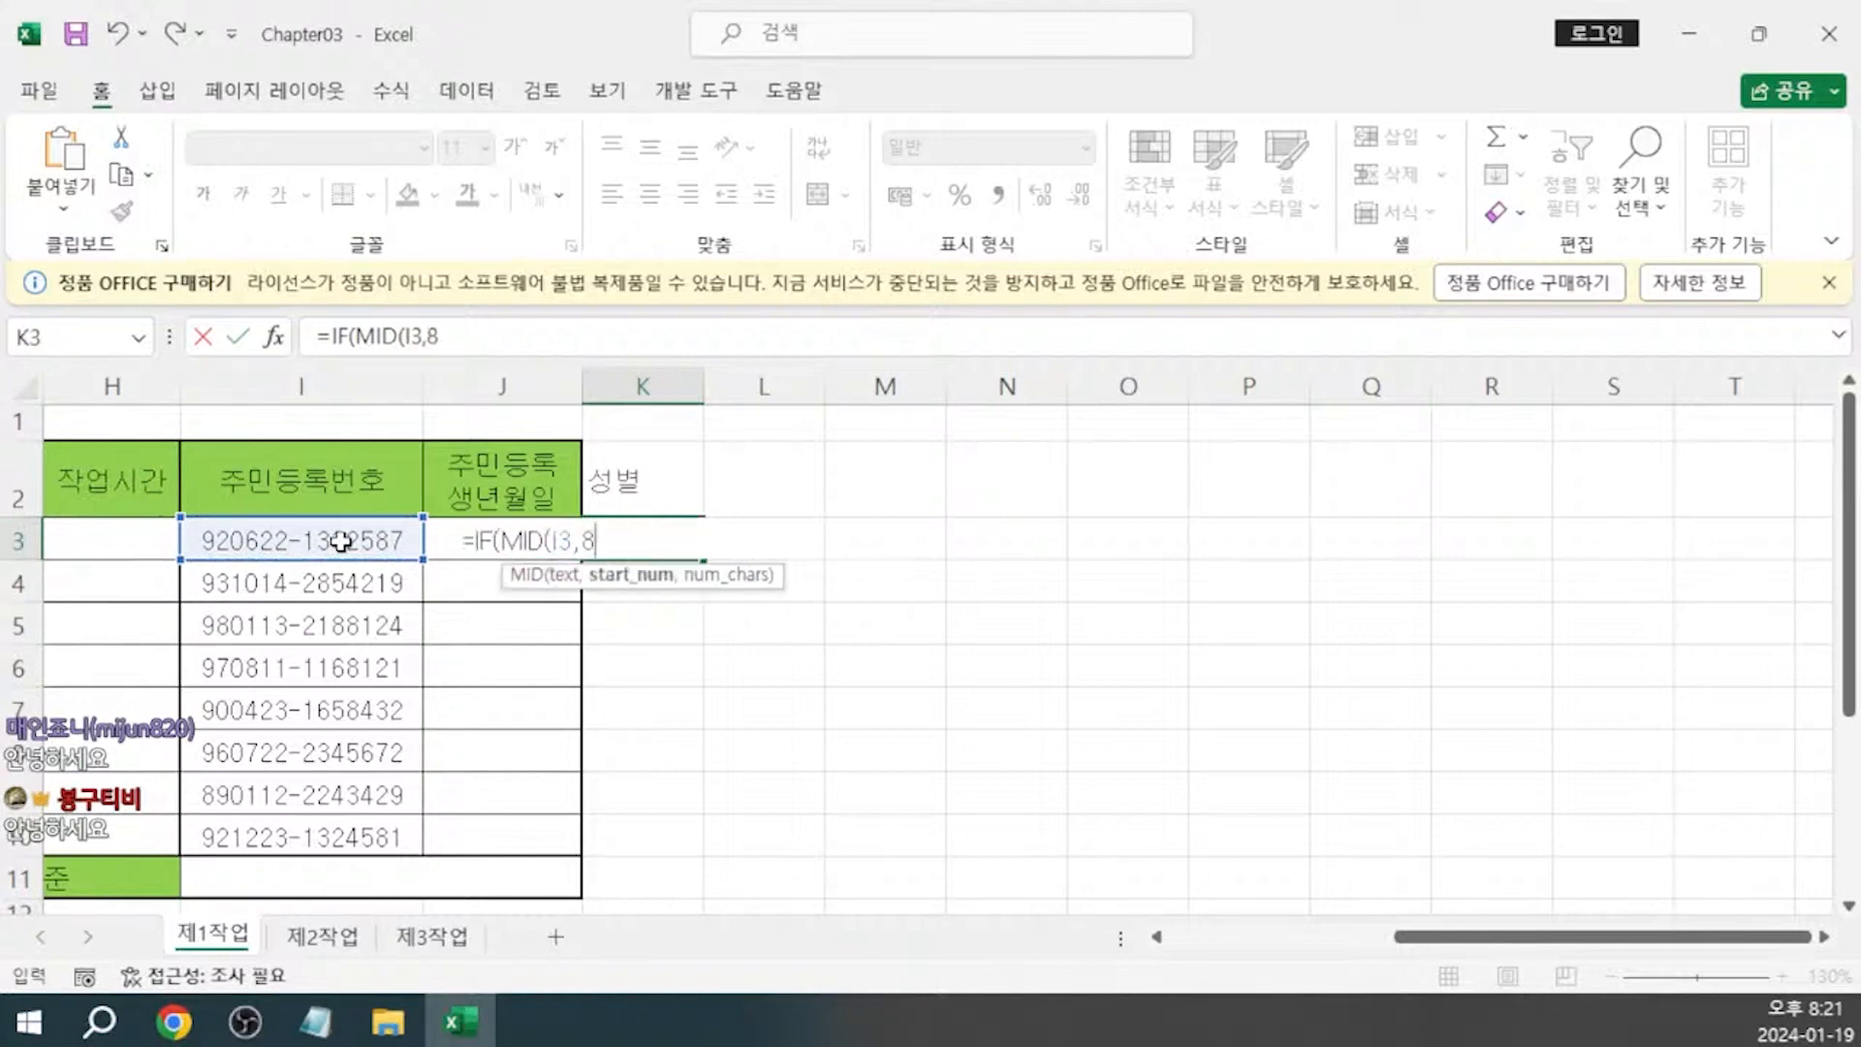
pyautogui.write(',')
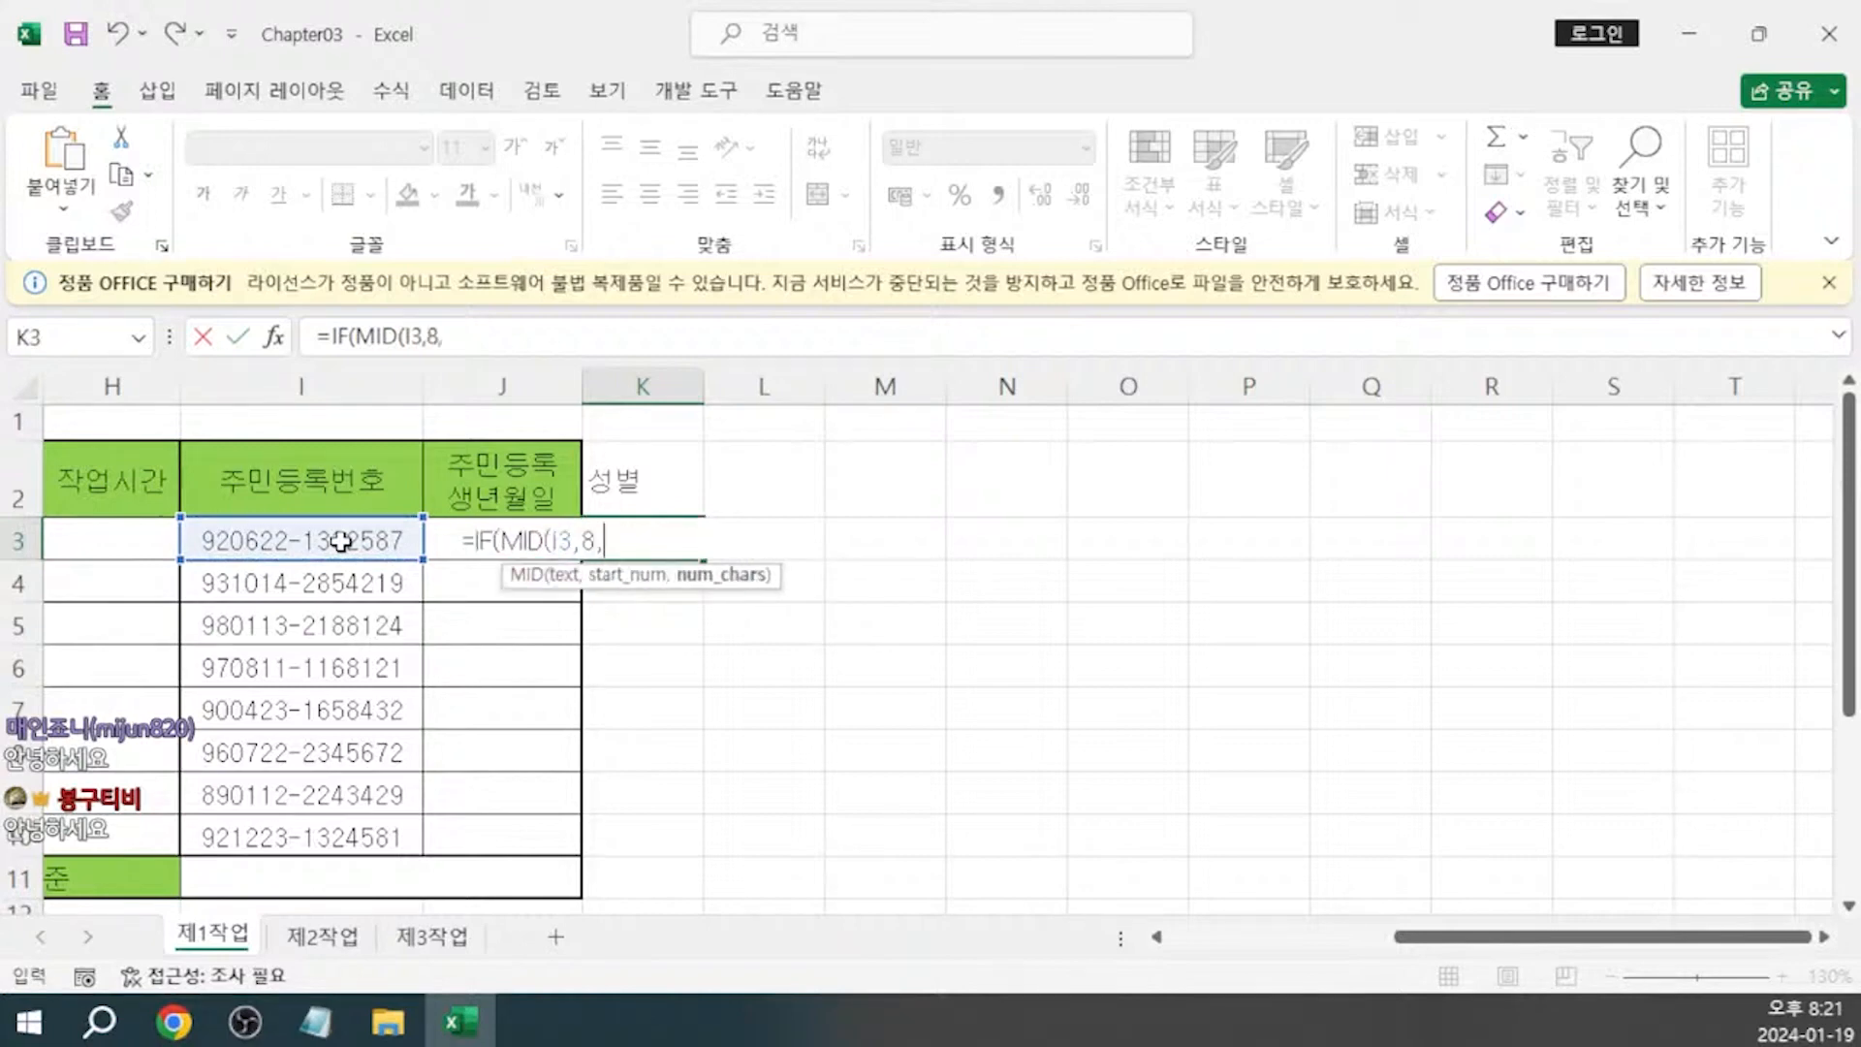
pyautogui.write('1)=1')
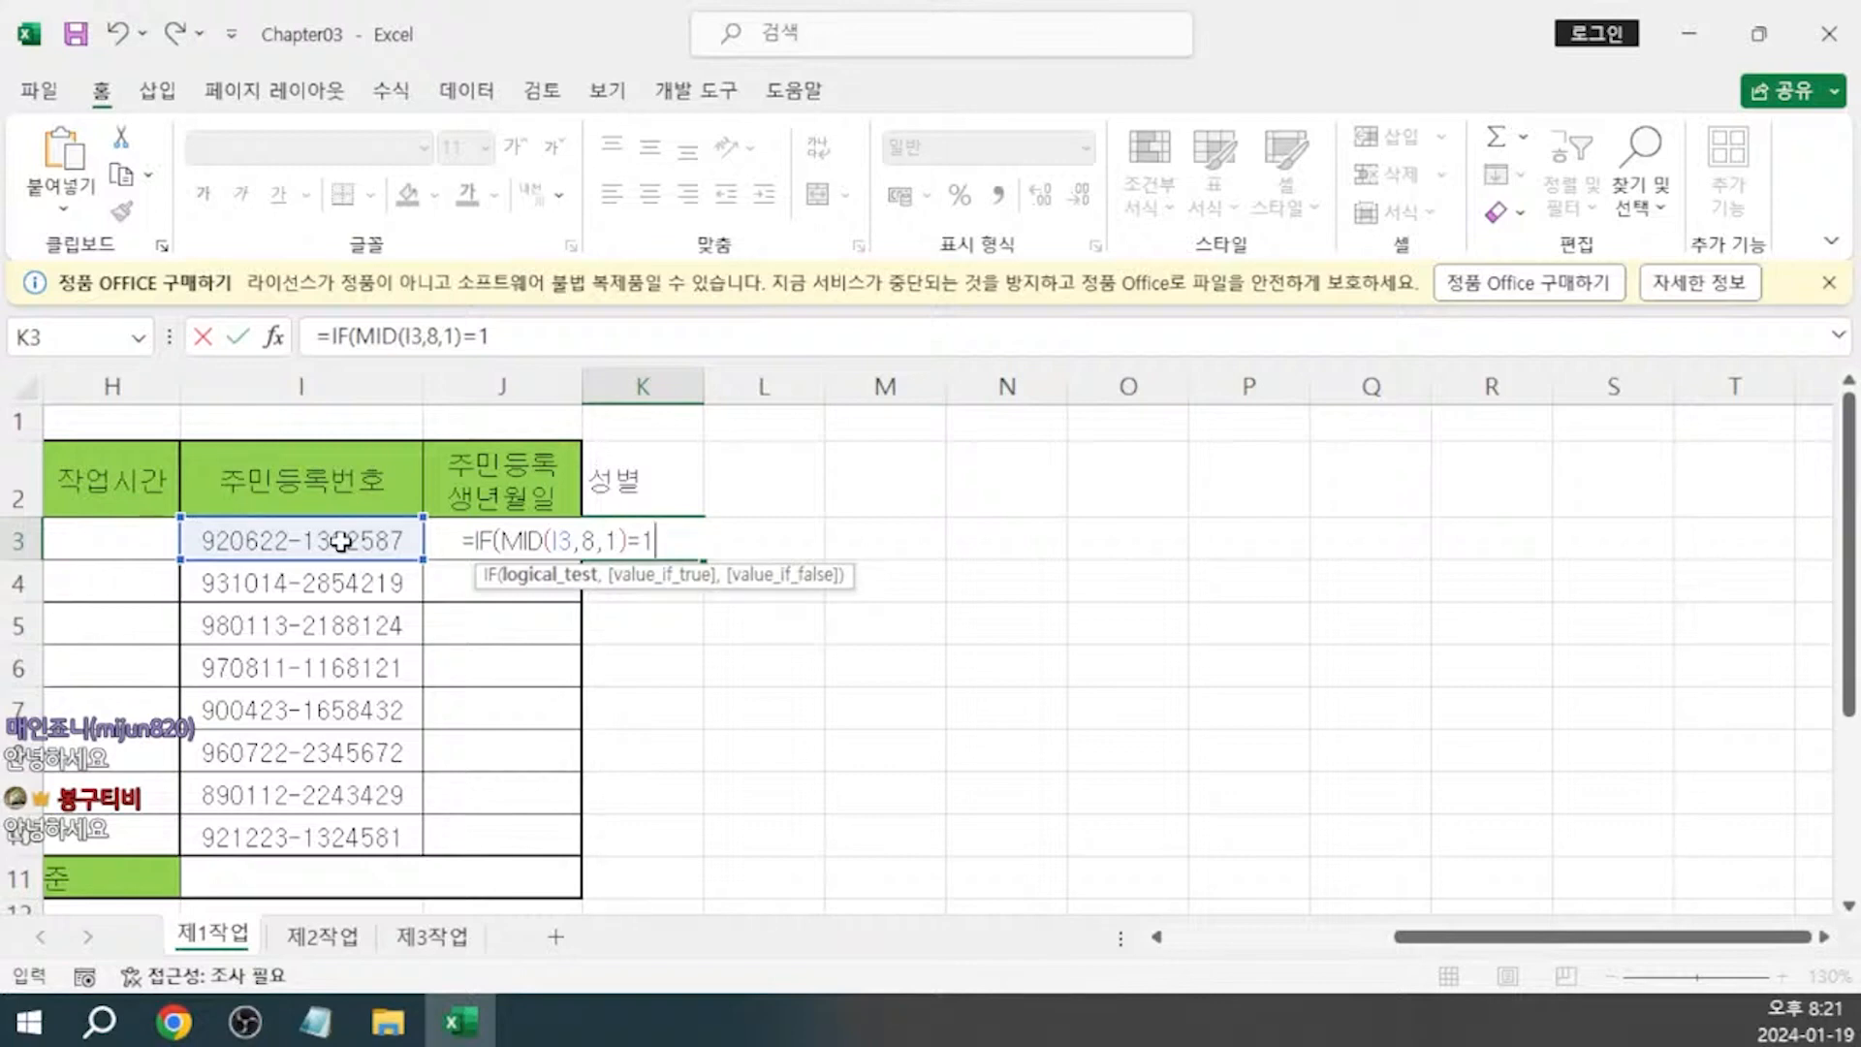
# Complete the K3 formula with "남자" if true and "여자" if false, and fill it down through K10
pyautogui.write(',"남')
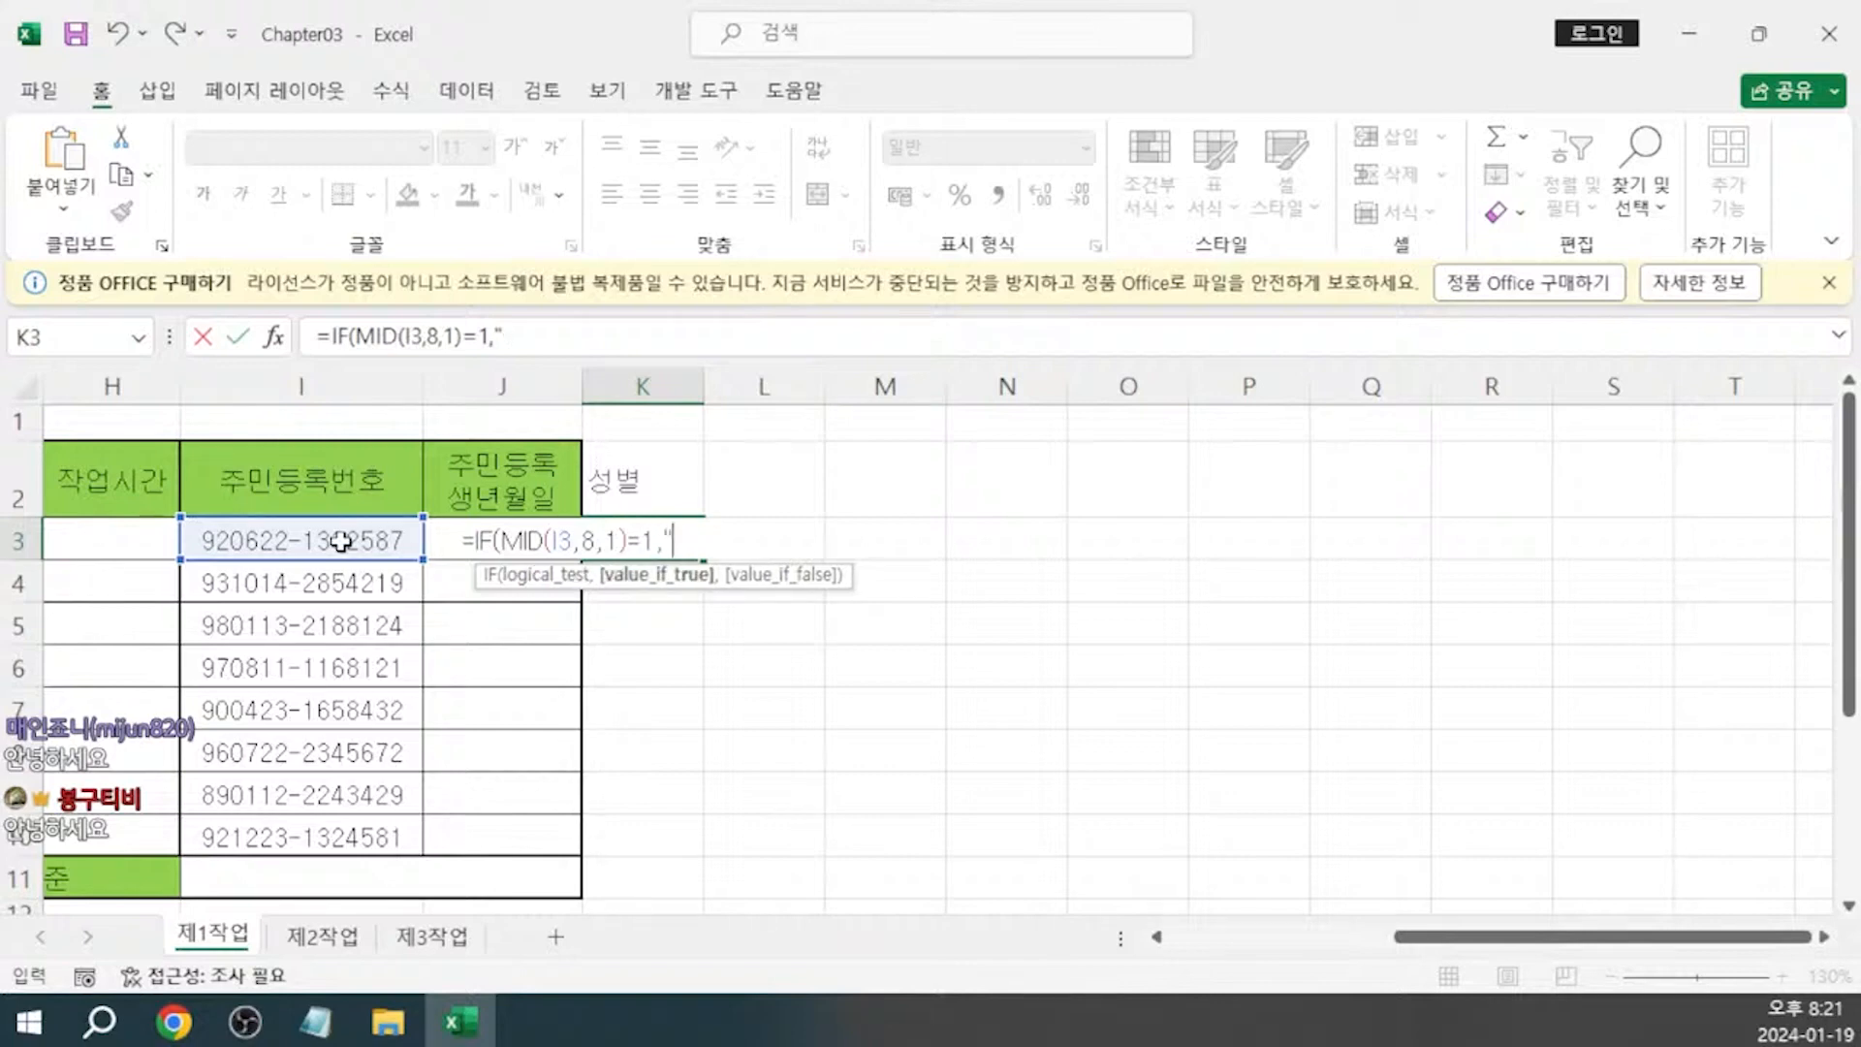
pyautogui.write('자",')
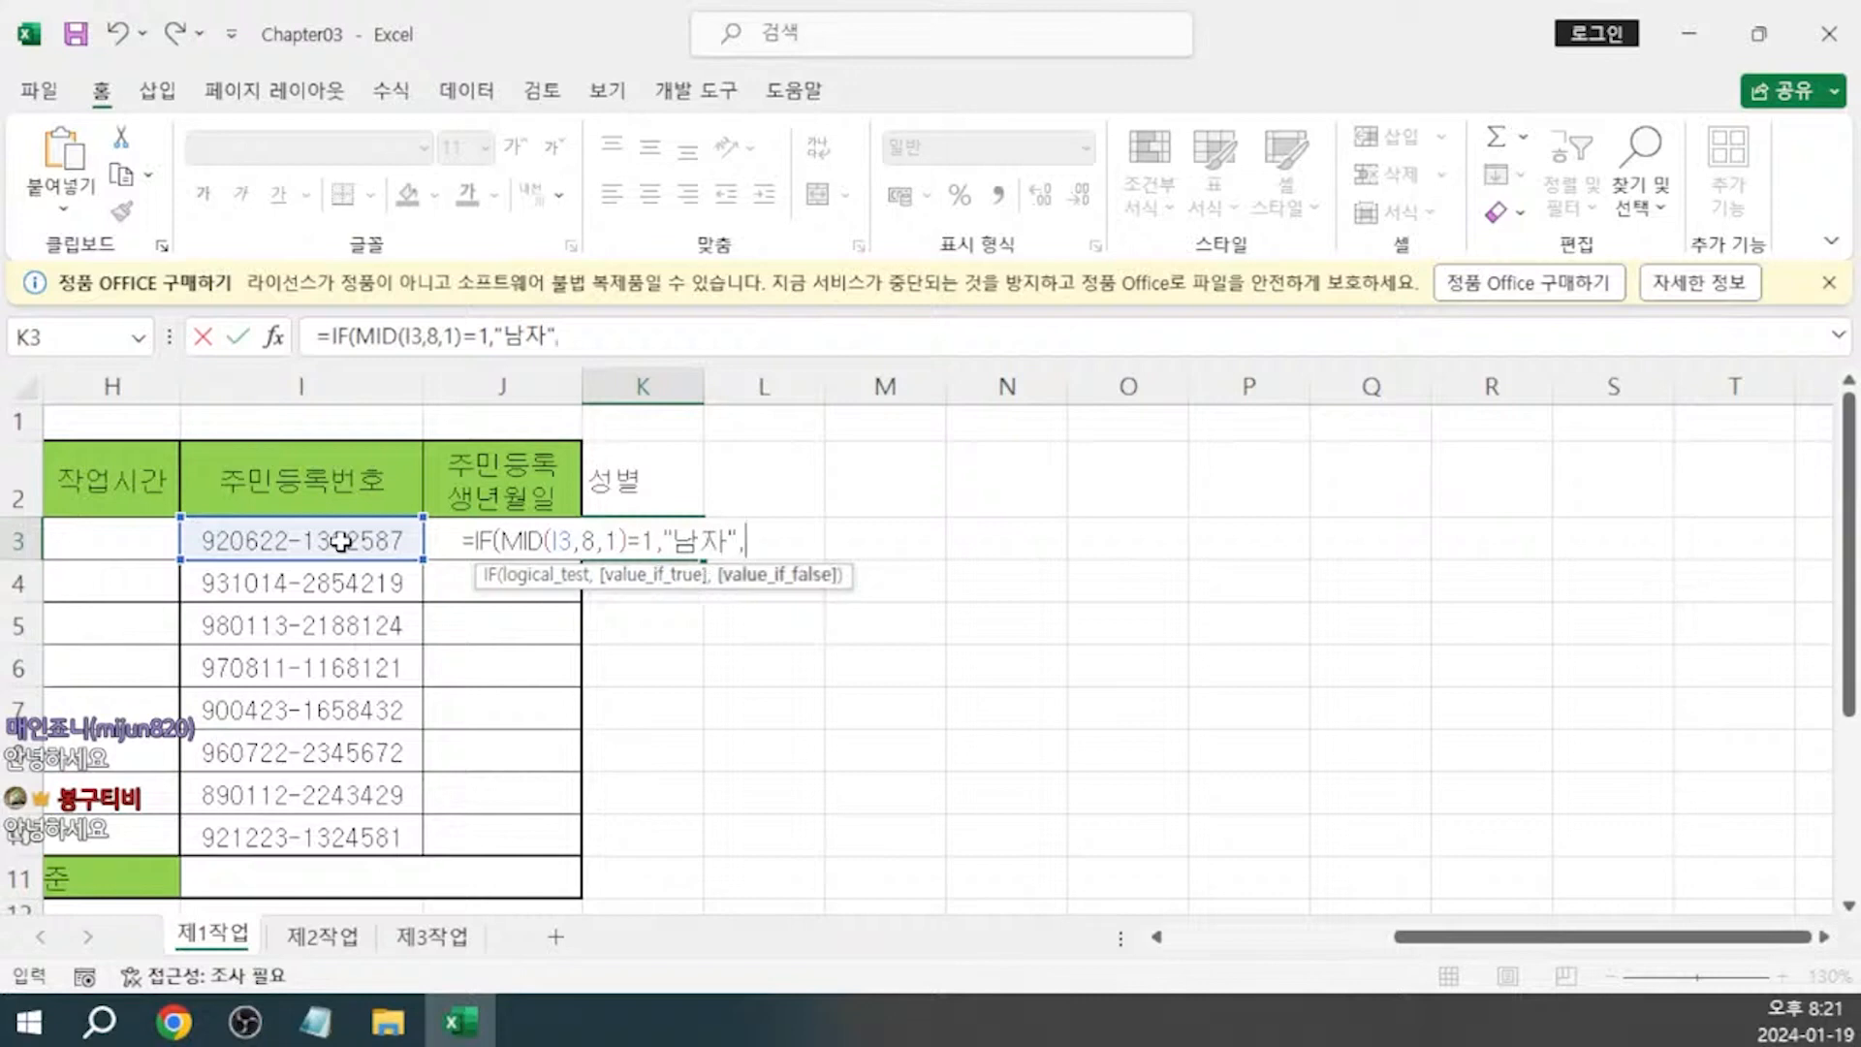
pyautogui.write('"여자"')
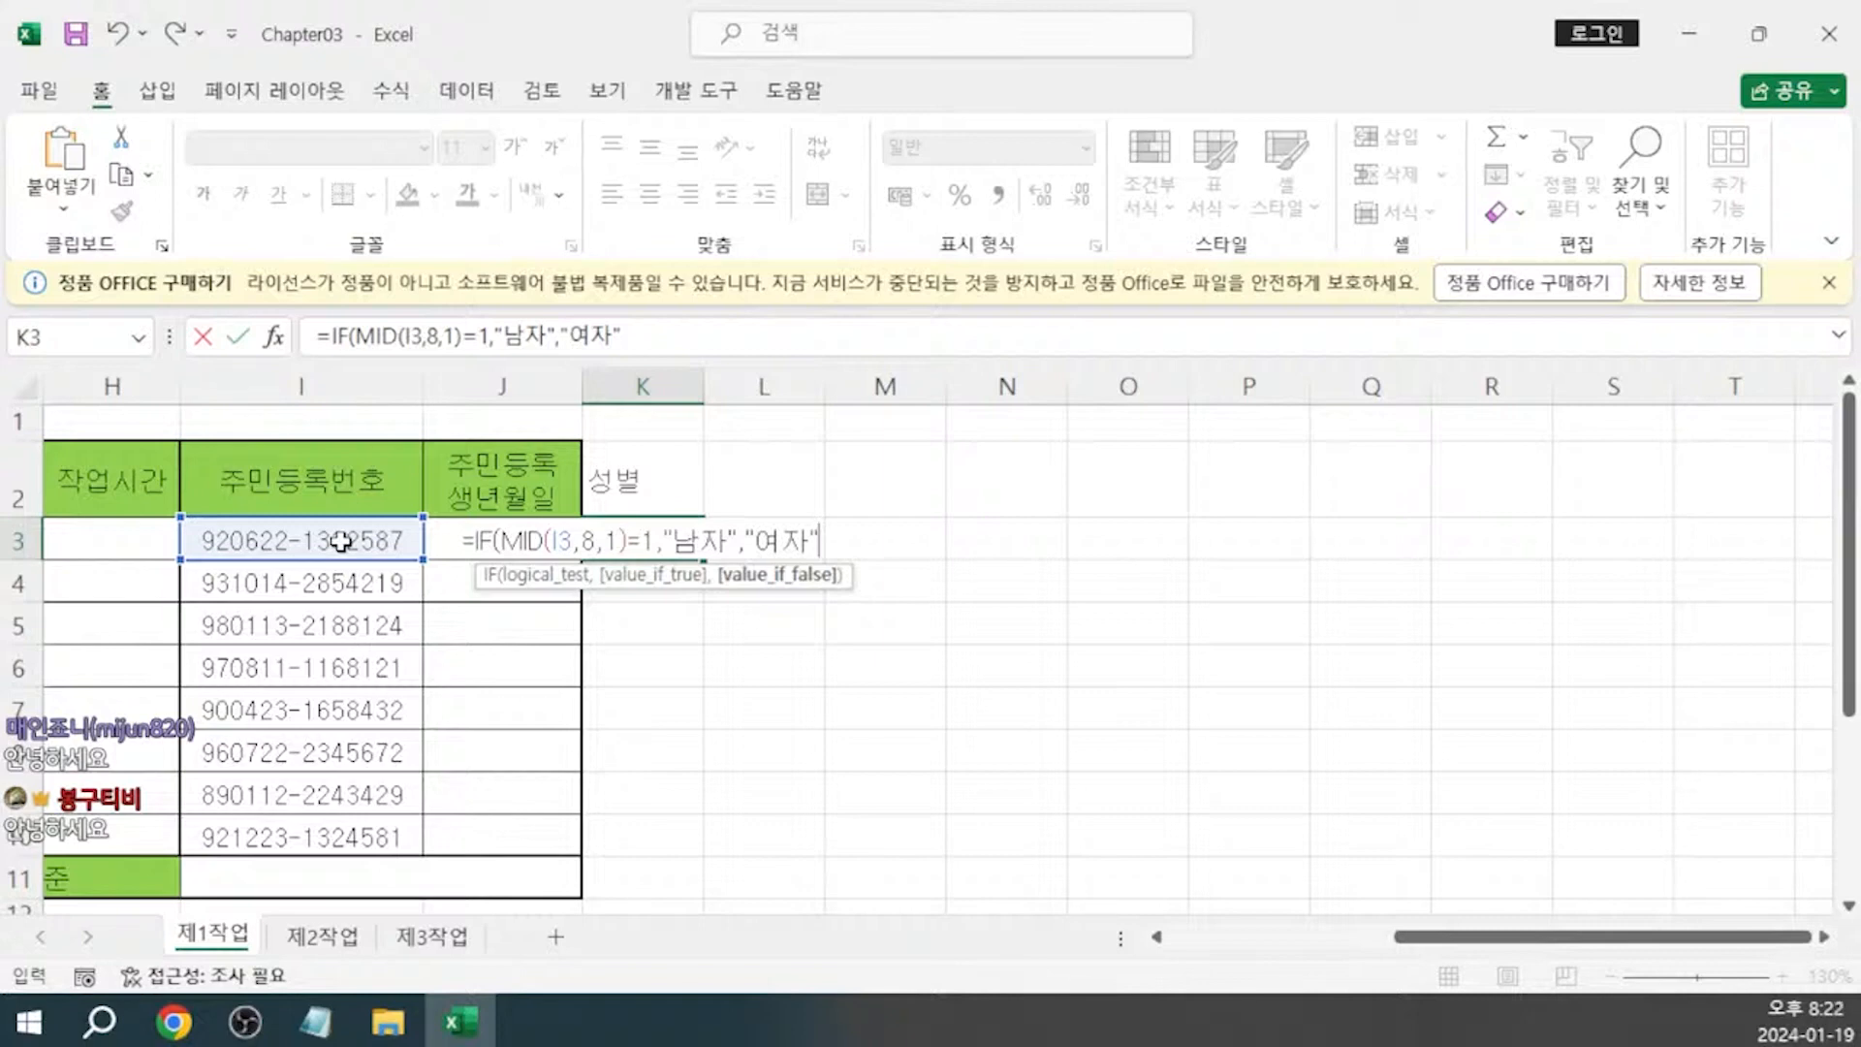
pyautogui.hotkey('ctrl', 'Return')
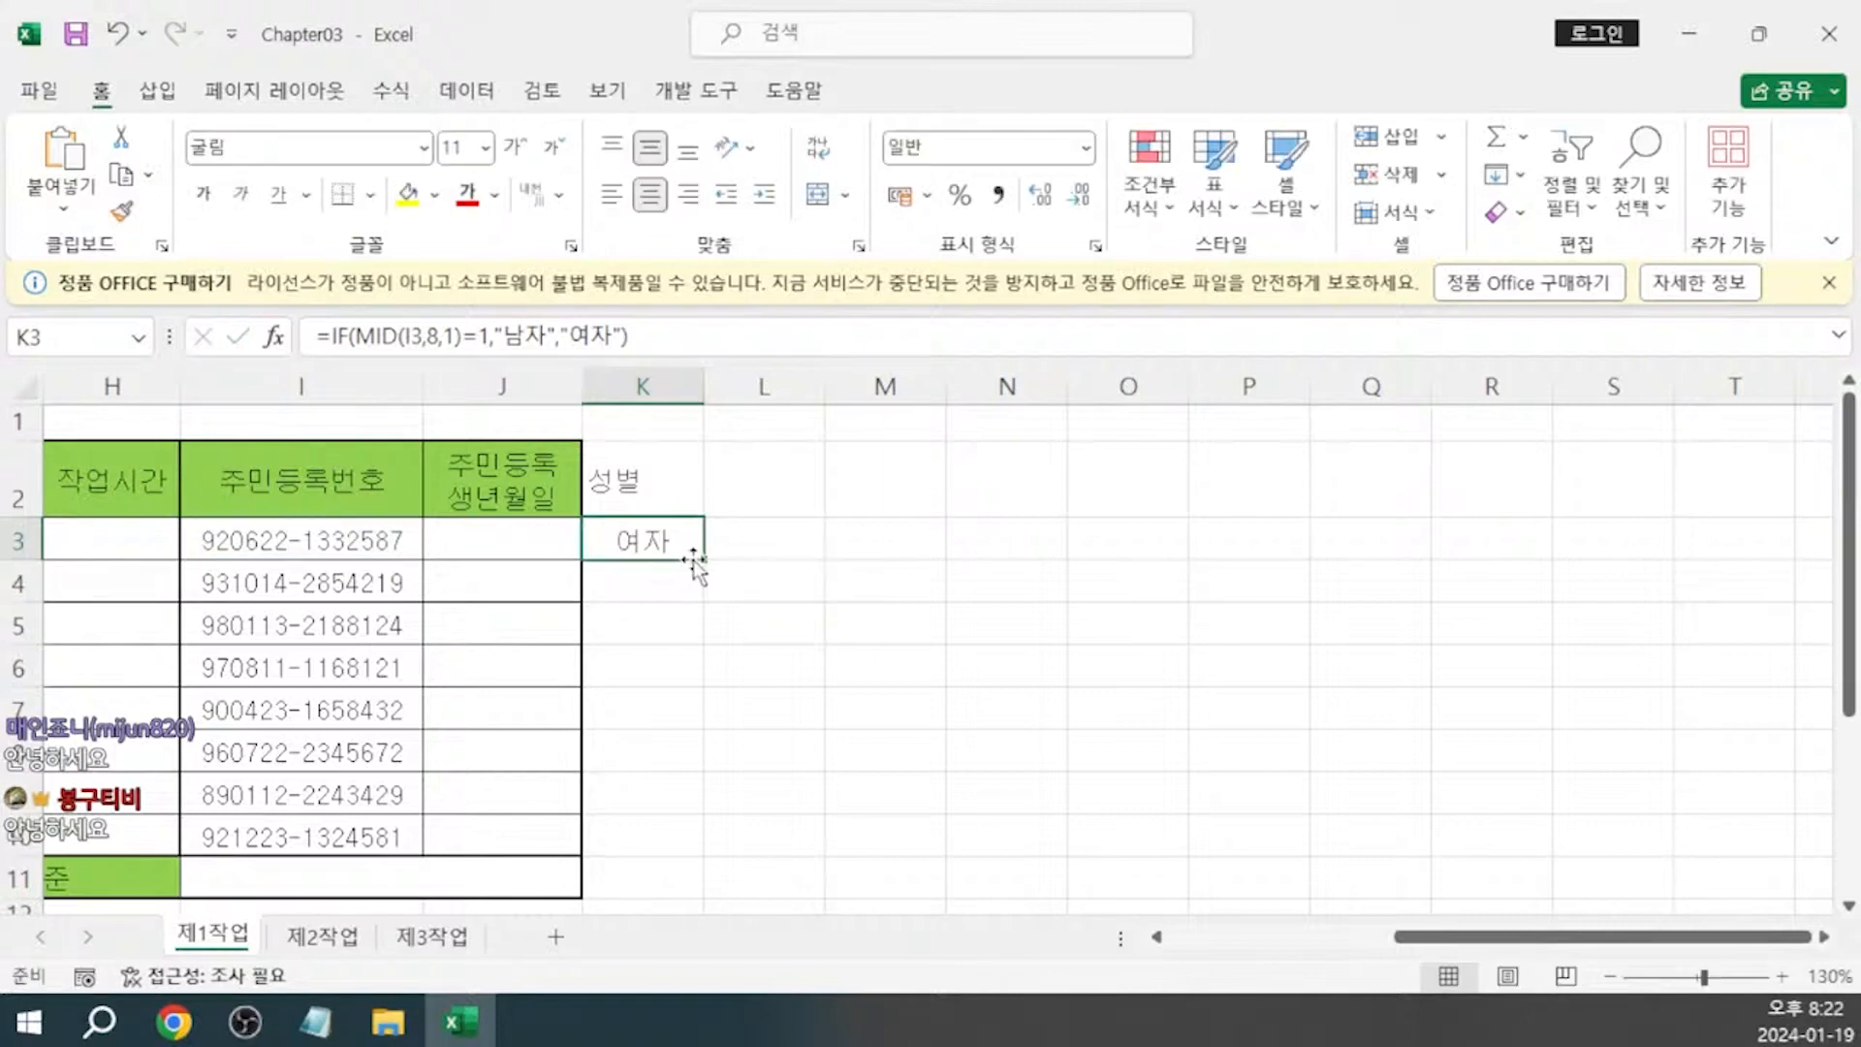
pyautogui.moveTo(704, 559); pyautogui.dragTo(705, 853)
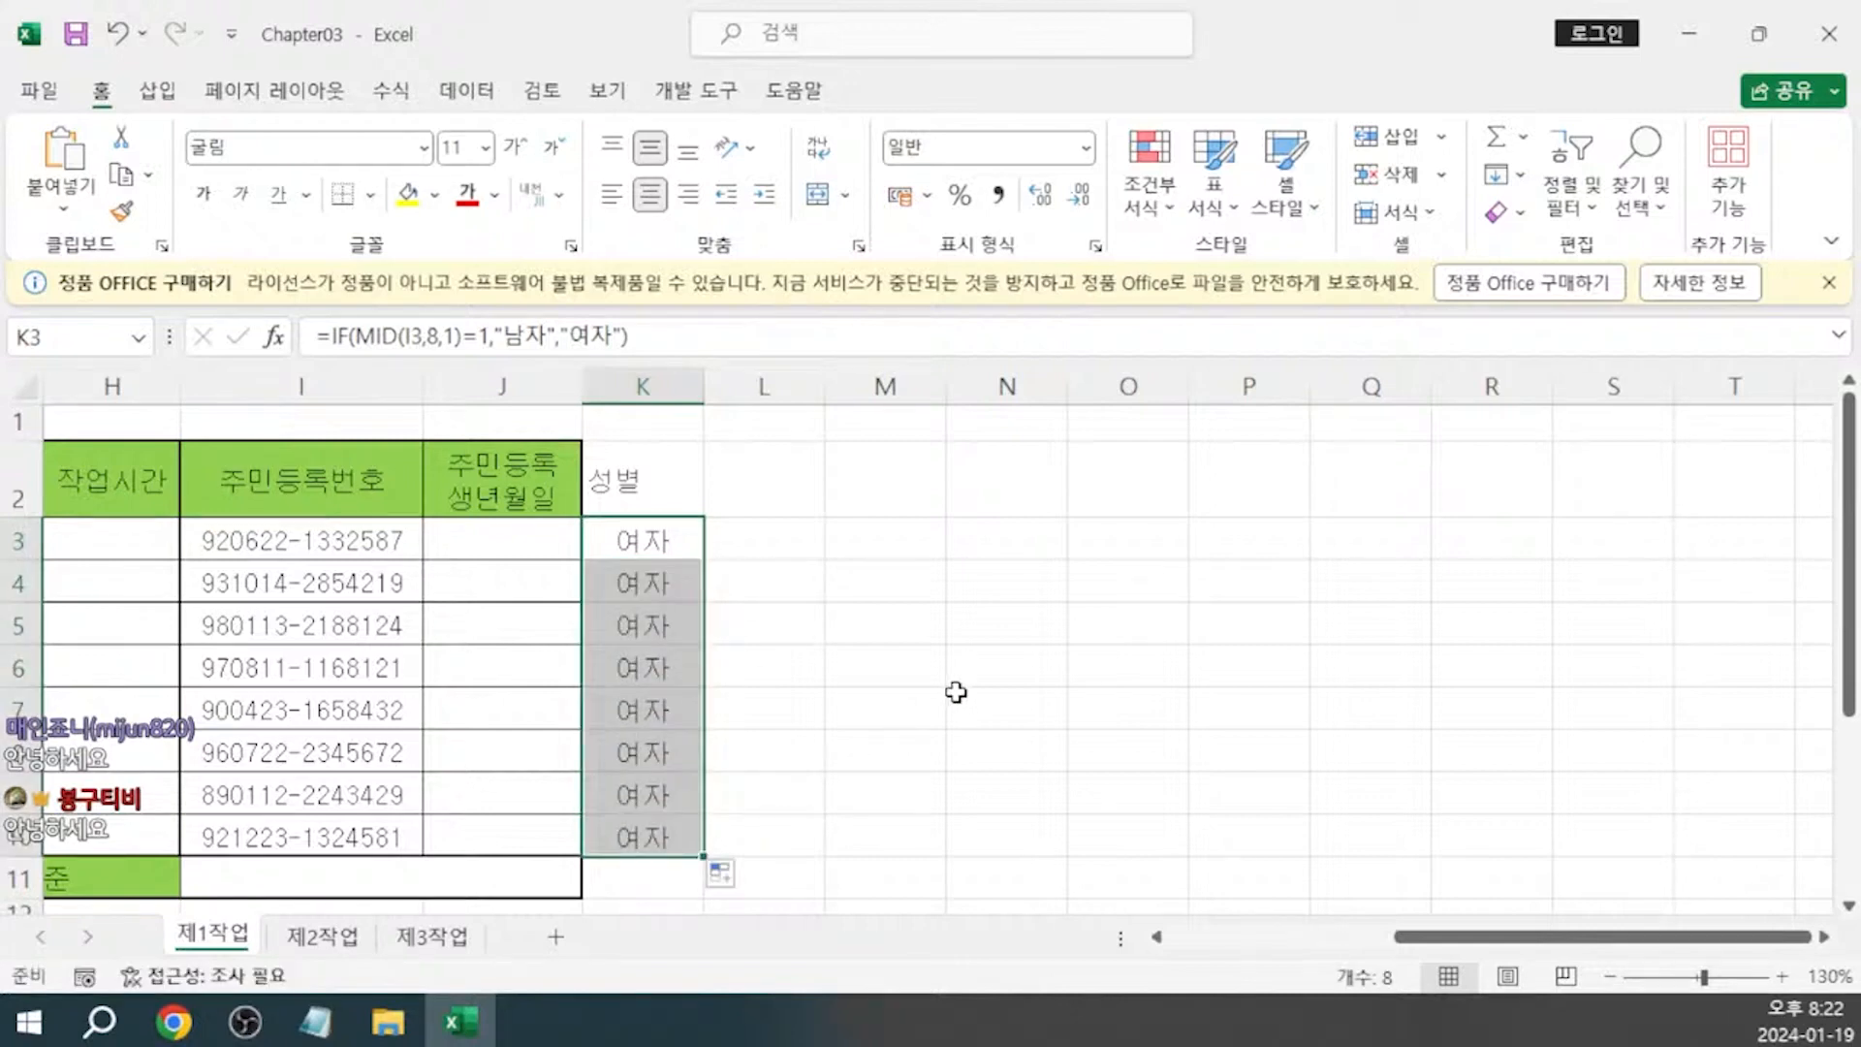
# Switch to the Notepad notes and review the string function section beside the Excel sheet
pyautogui.click(317, 1022)
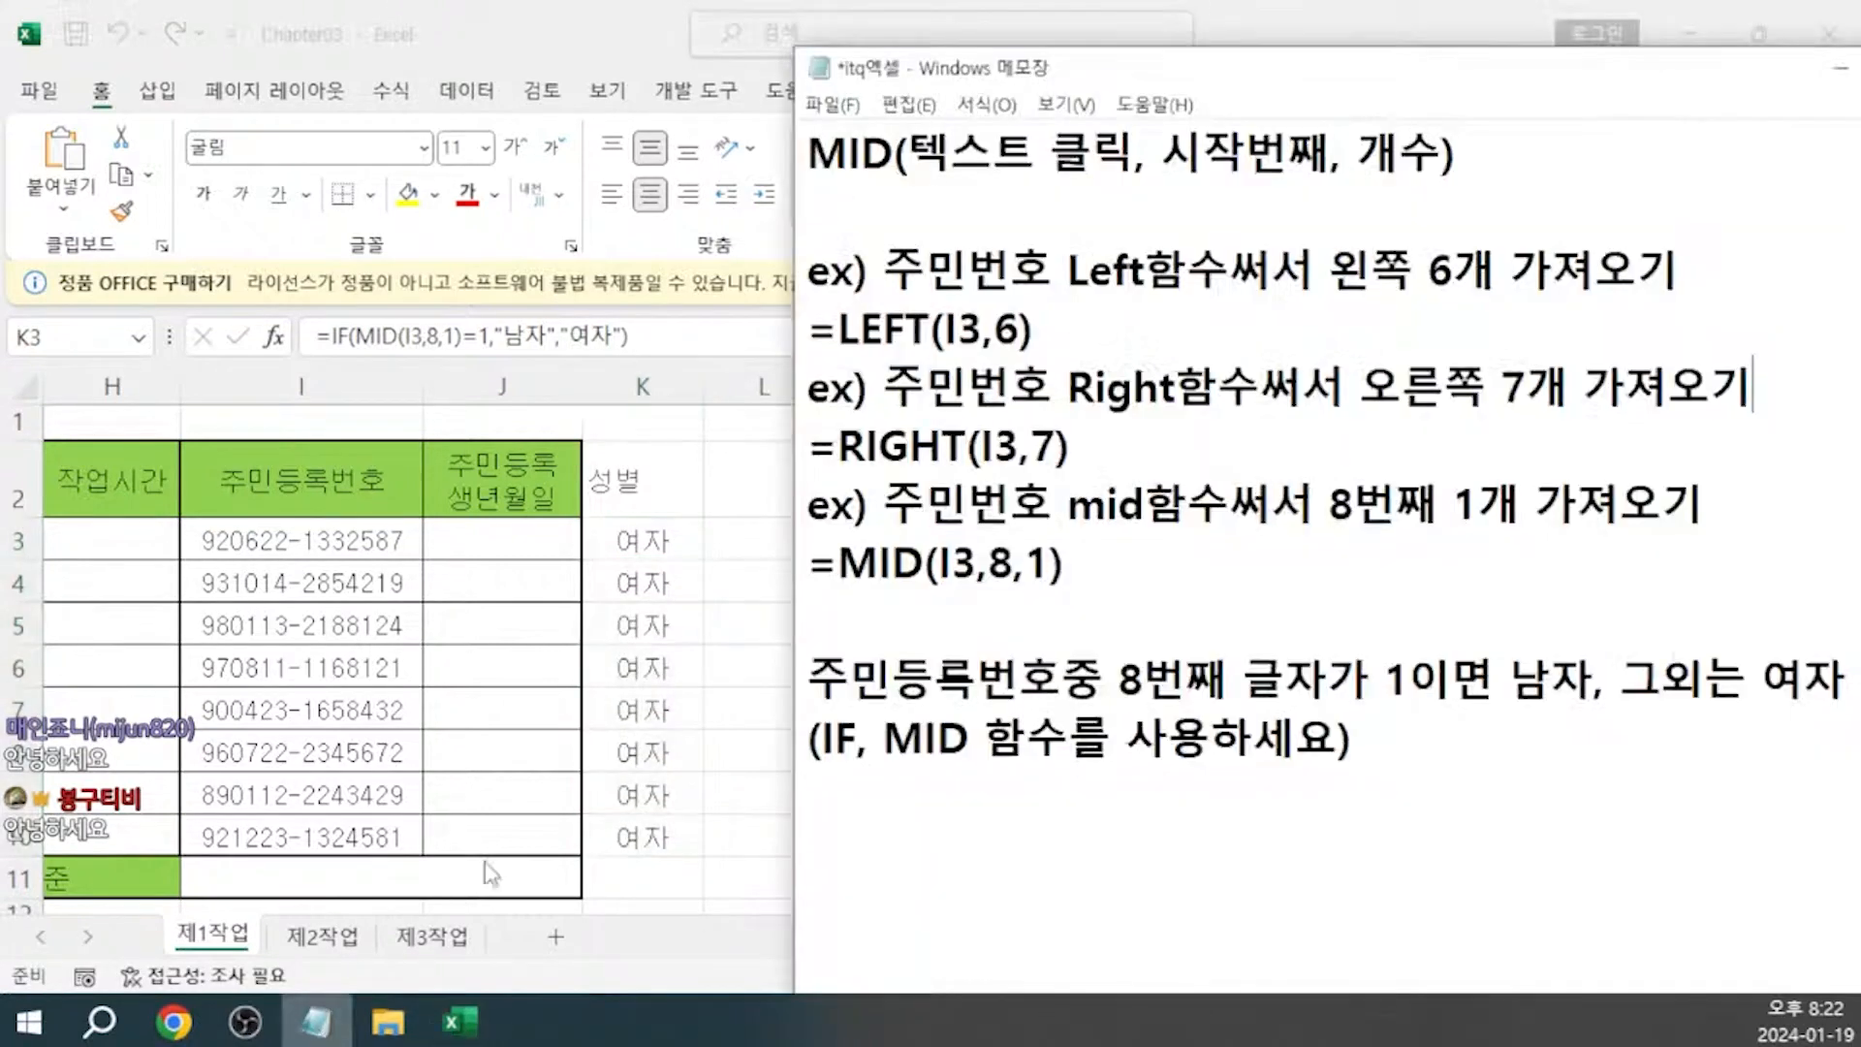
pyautogui.scroll(2, 1105, 482)
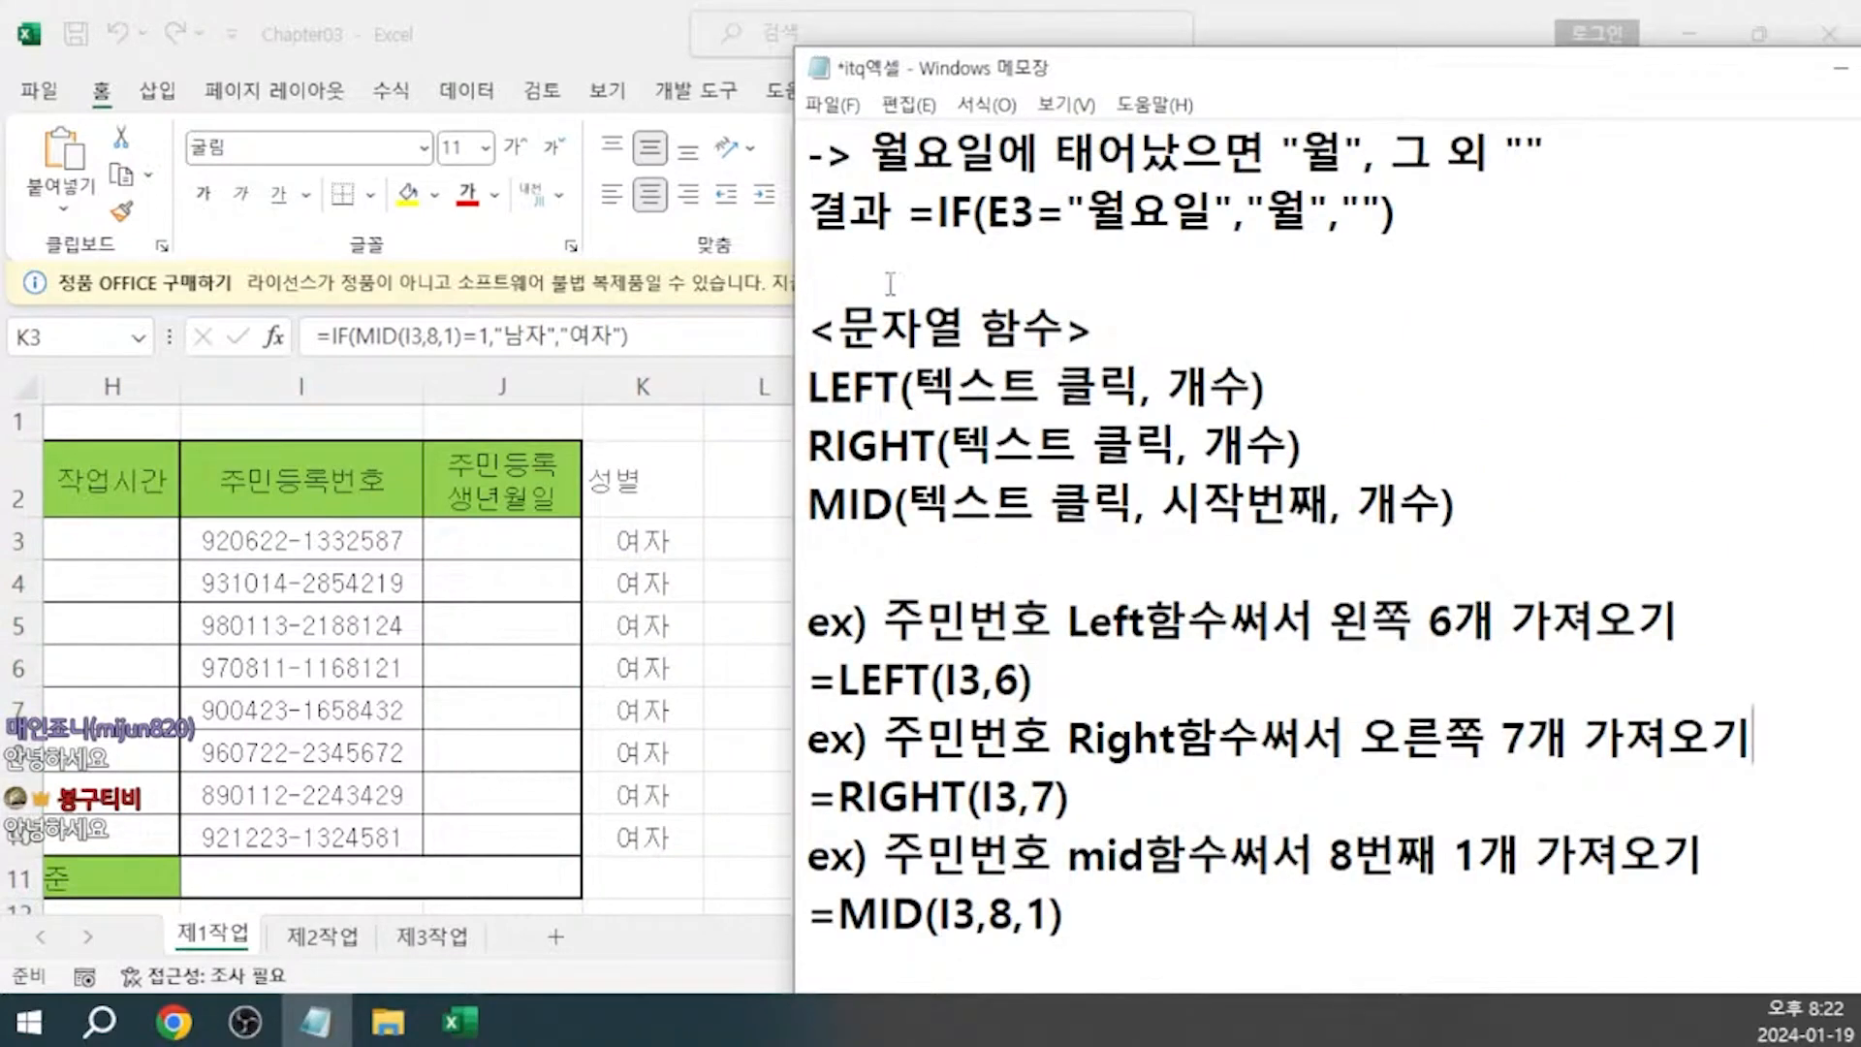
pyautogui.moveTo(1191, 65); pyautogui.dragTo(1091, 15)
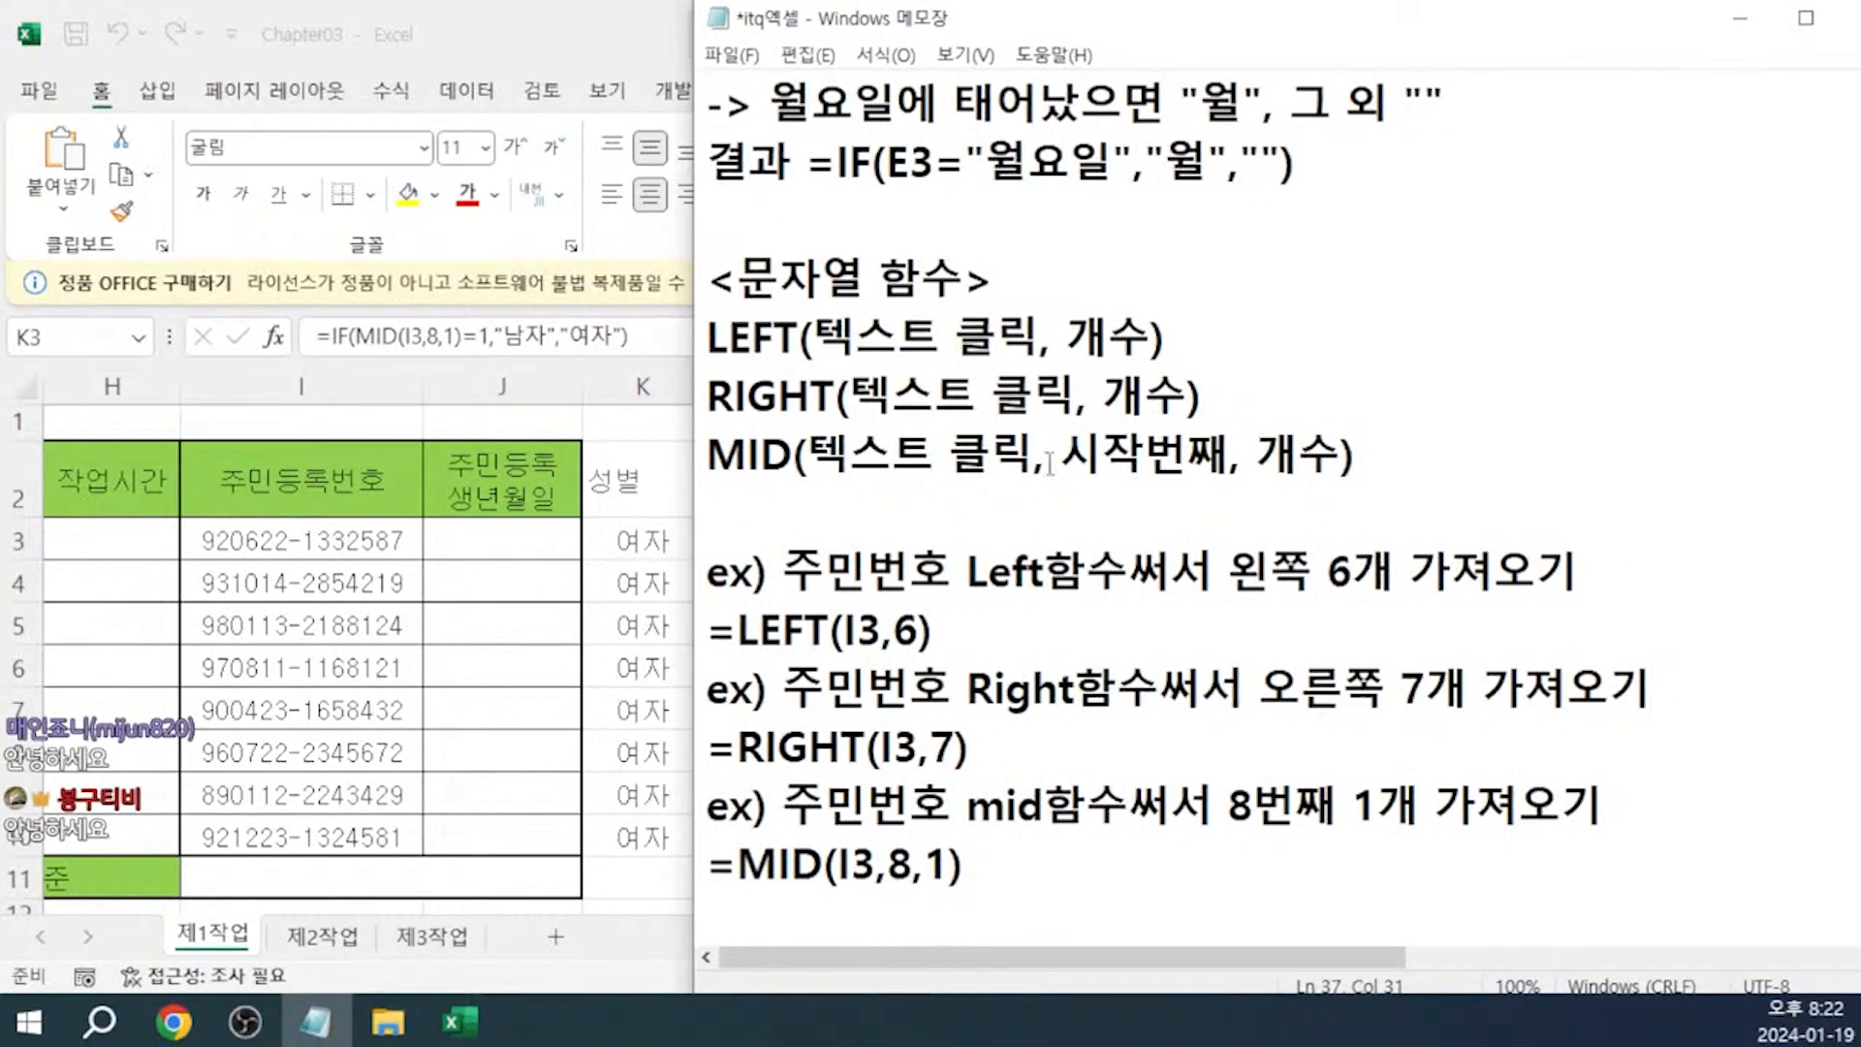
# Add the remark "---> 숫자가 나와도 문자로 인식!!" after the <문자열 함수> heading in the notes
pyautogui.click(1028, 279)
pyautogui.write('--->')
pyautogui.write('숫자가 나와도 ')
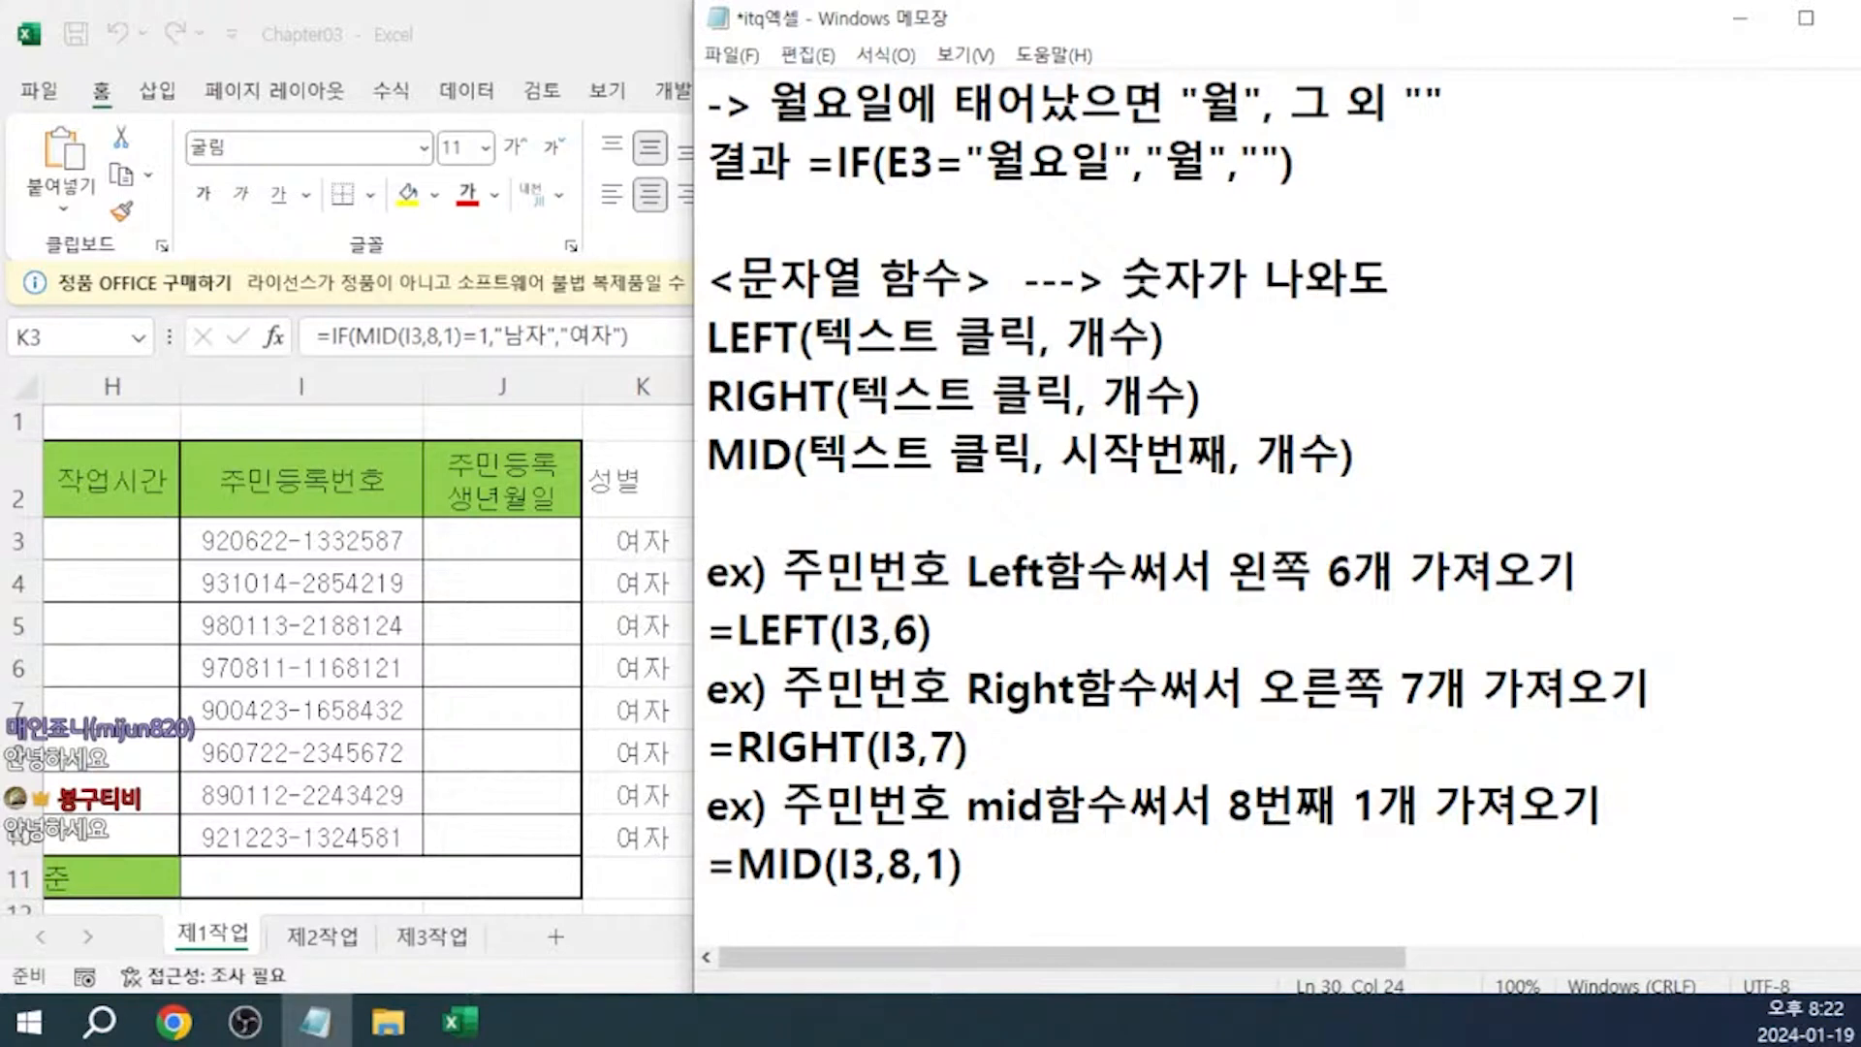
pyautogui.write('문자로 인식!!')
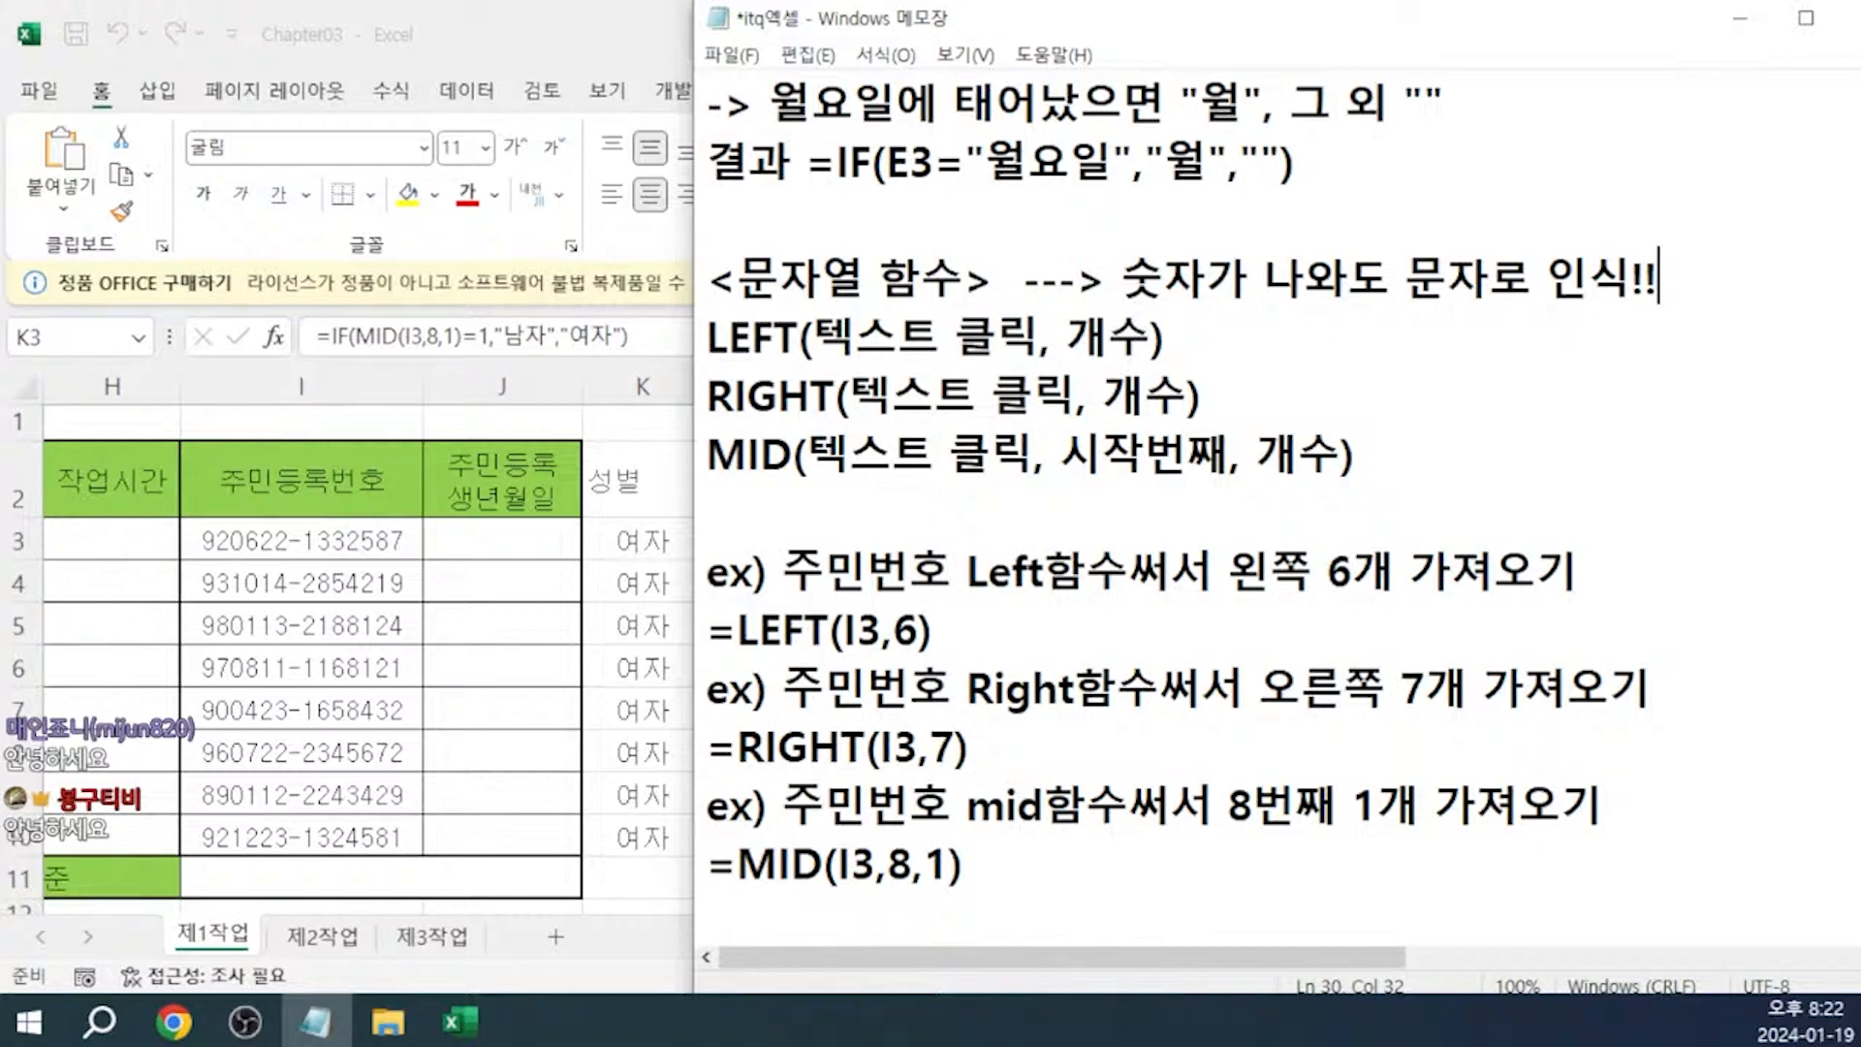
# In Excel, change the K3 condition to compare with the text "1" in quotation marks and fill the formula down through K10
pyautogui.click(665, 547)
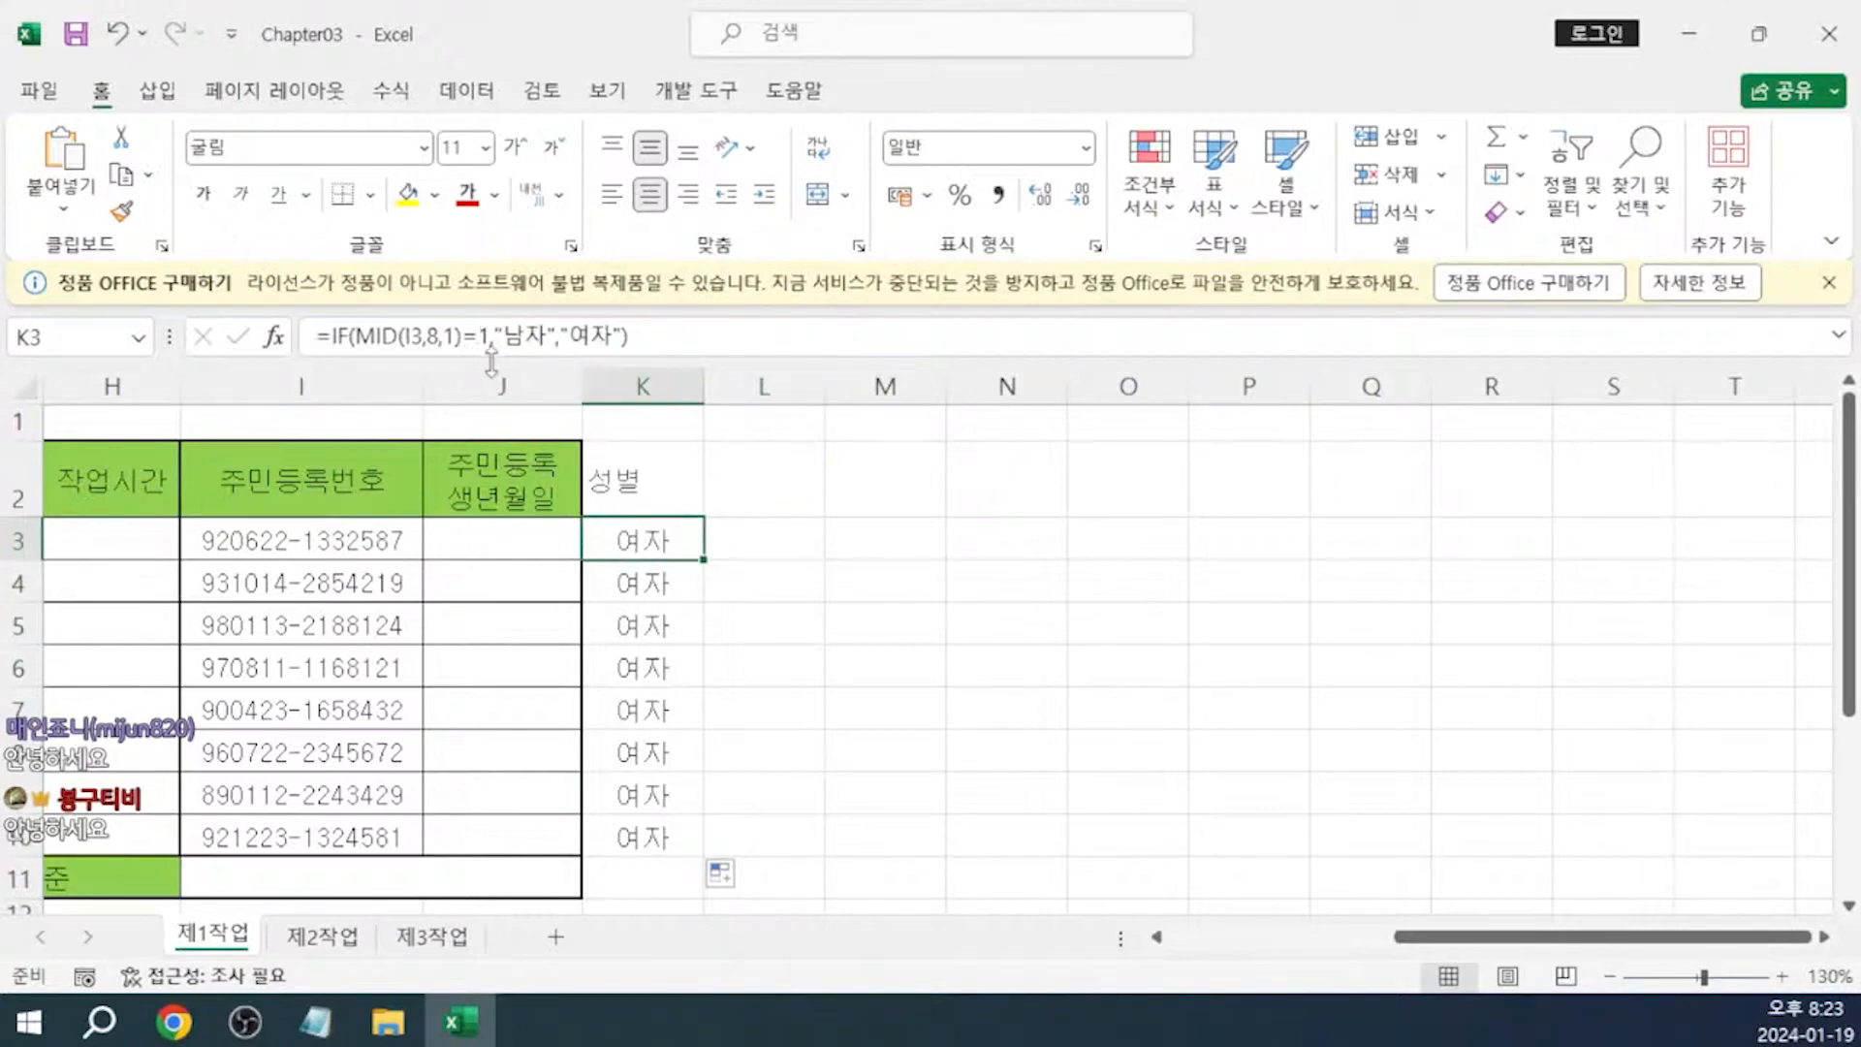
pyautogui.click(485, 342)
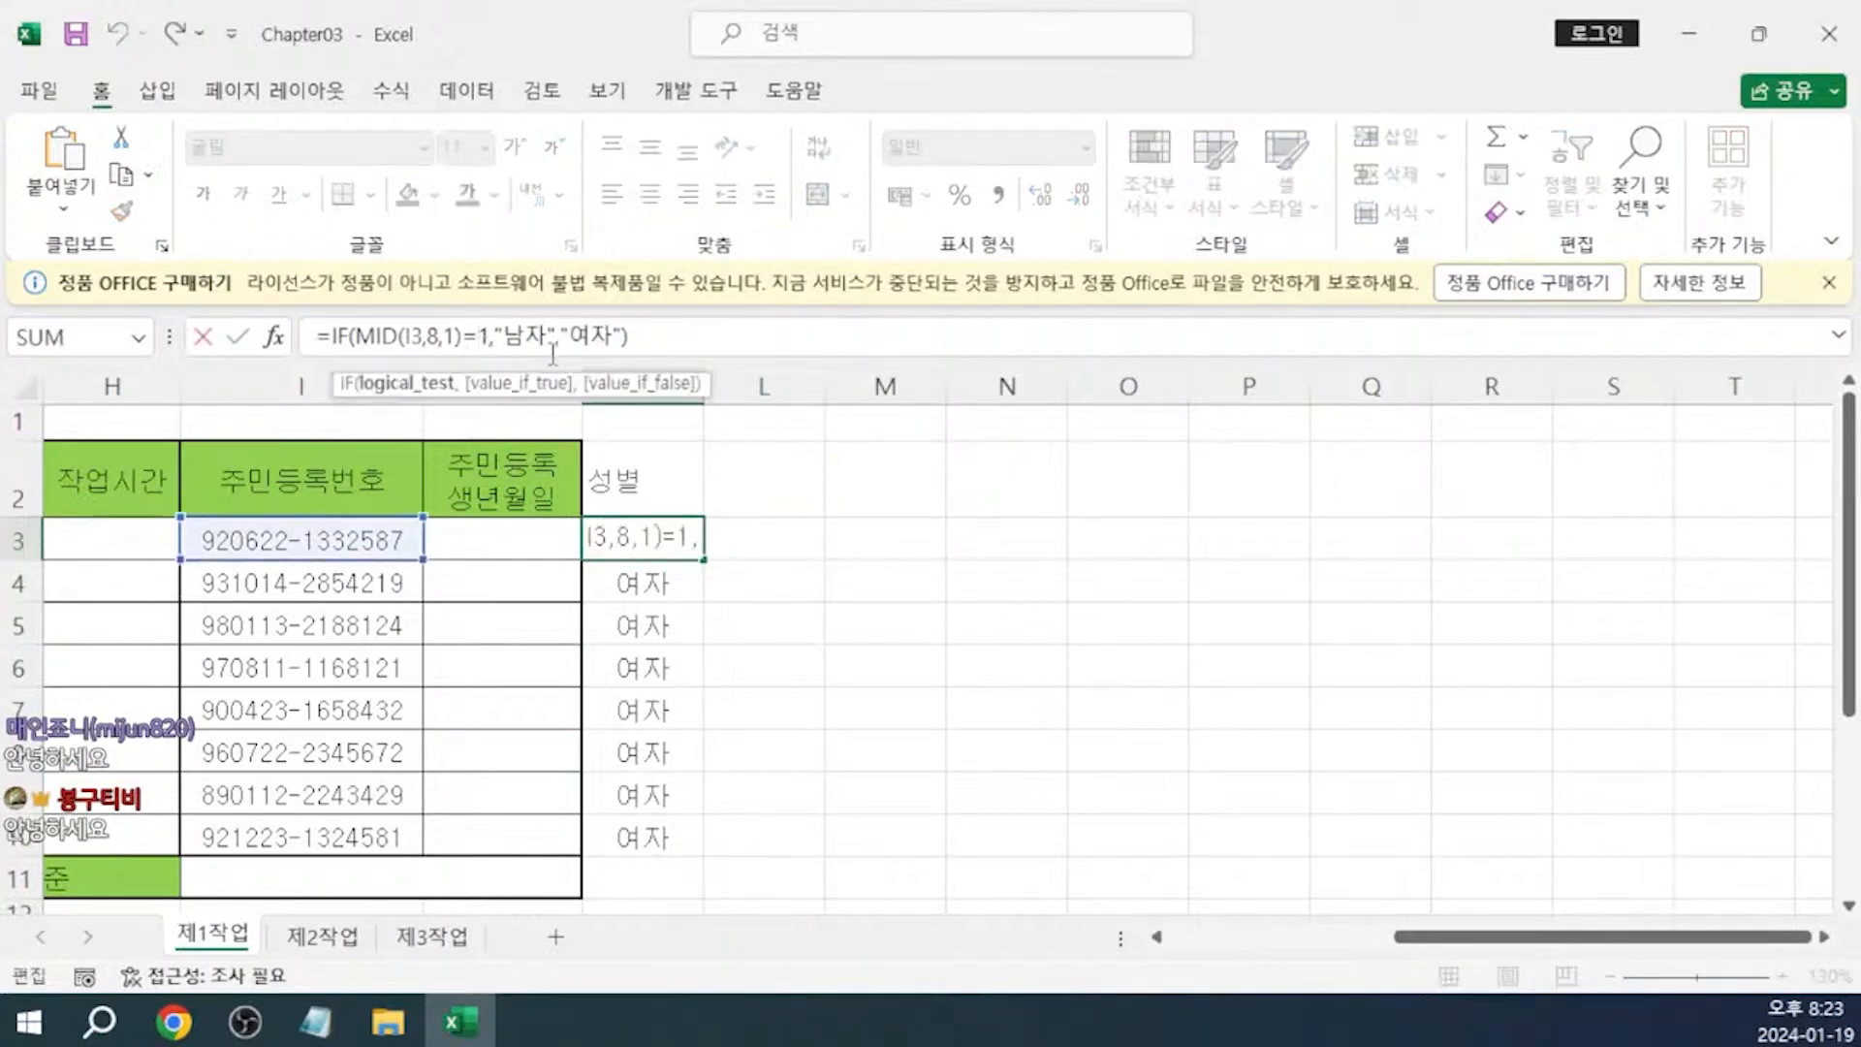
pyautogui.write('"')
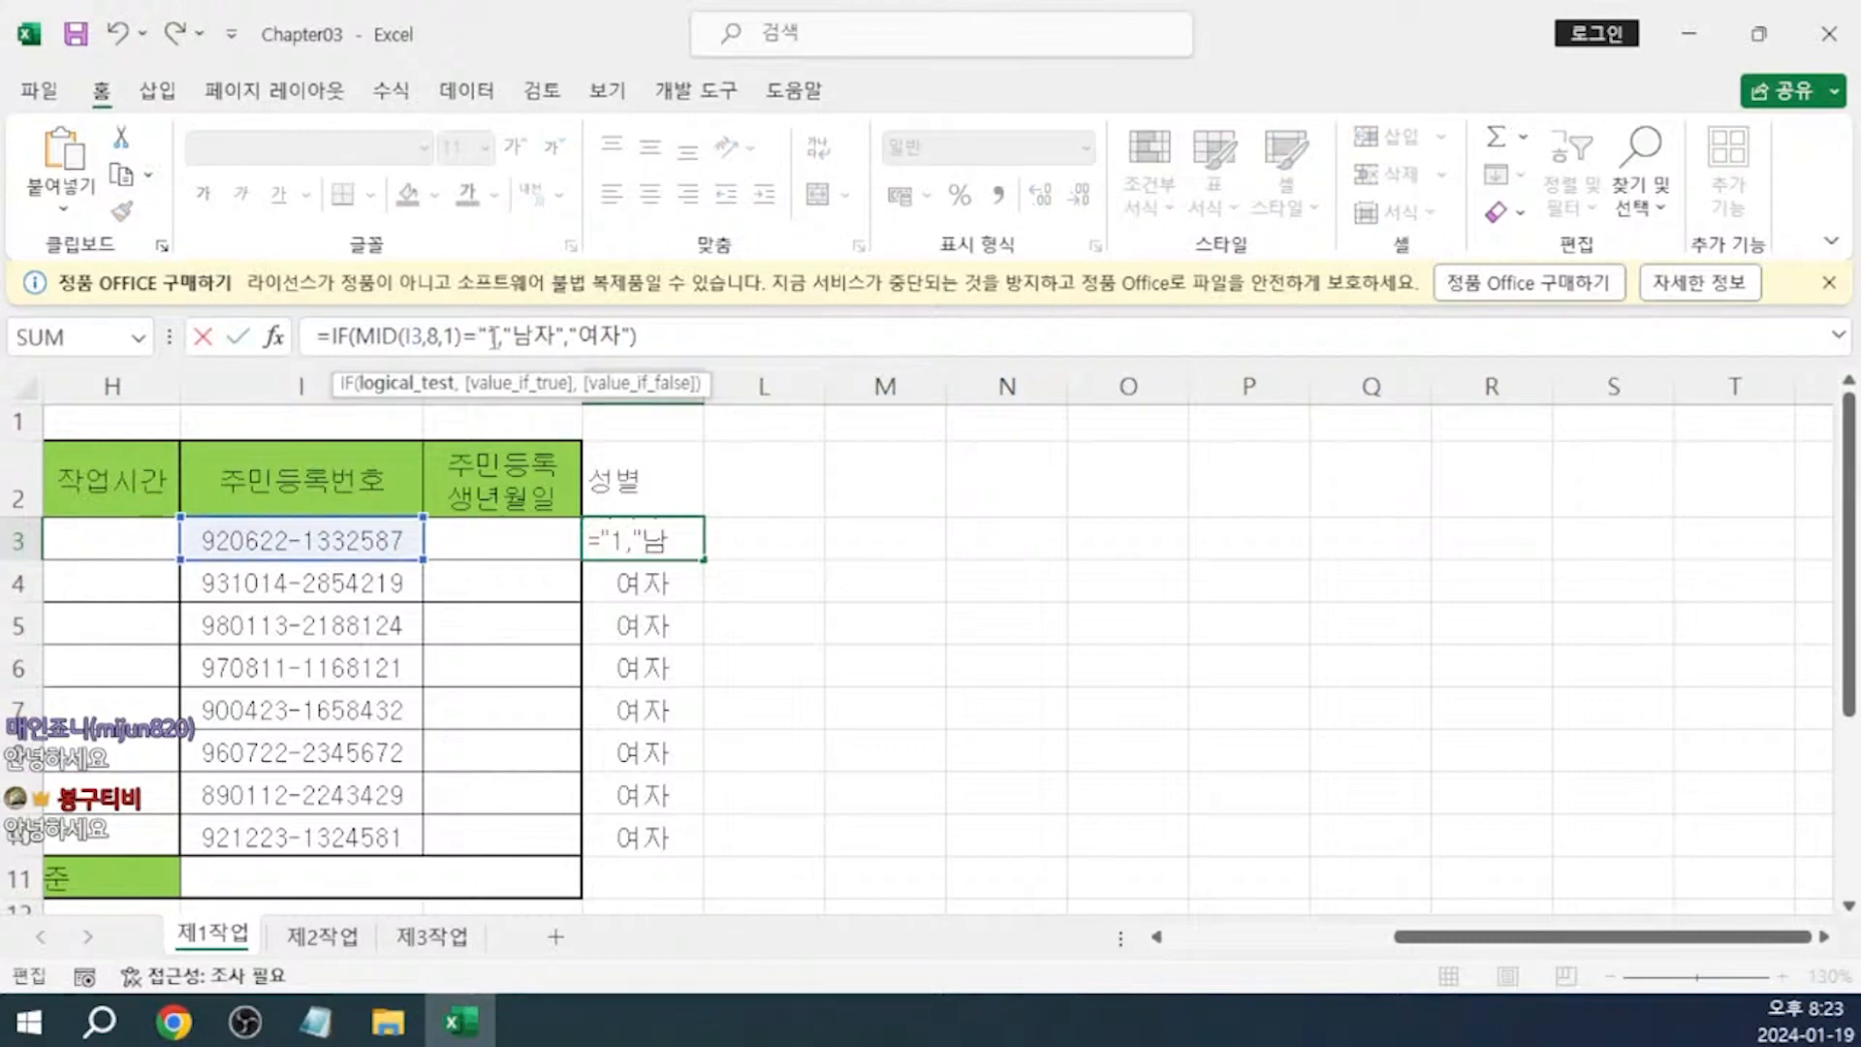
pyautogui.click(502, 337)
pyautogui.write('"')
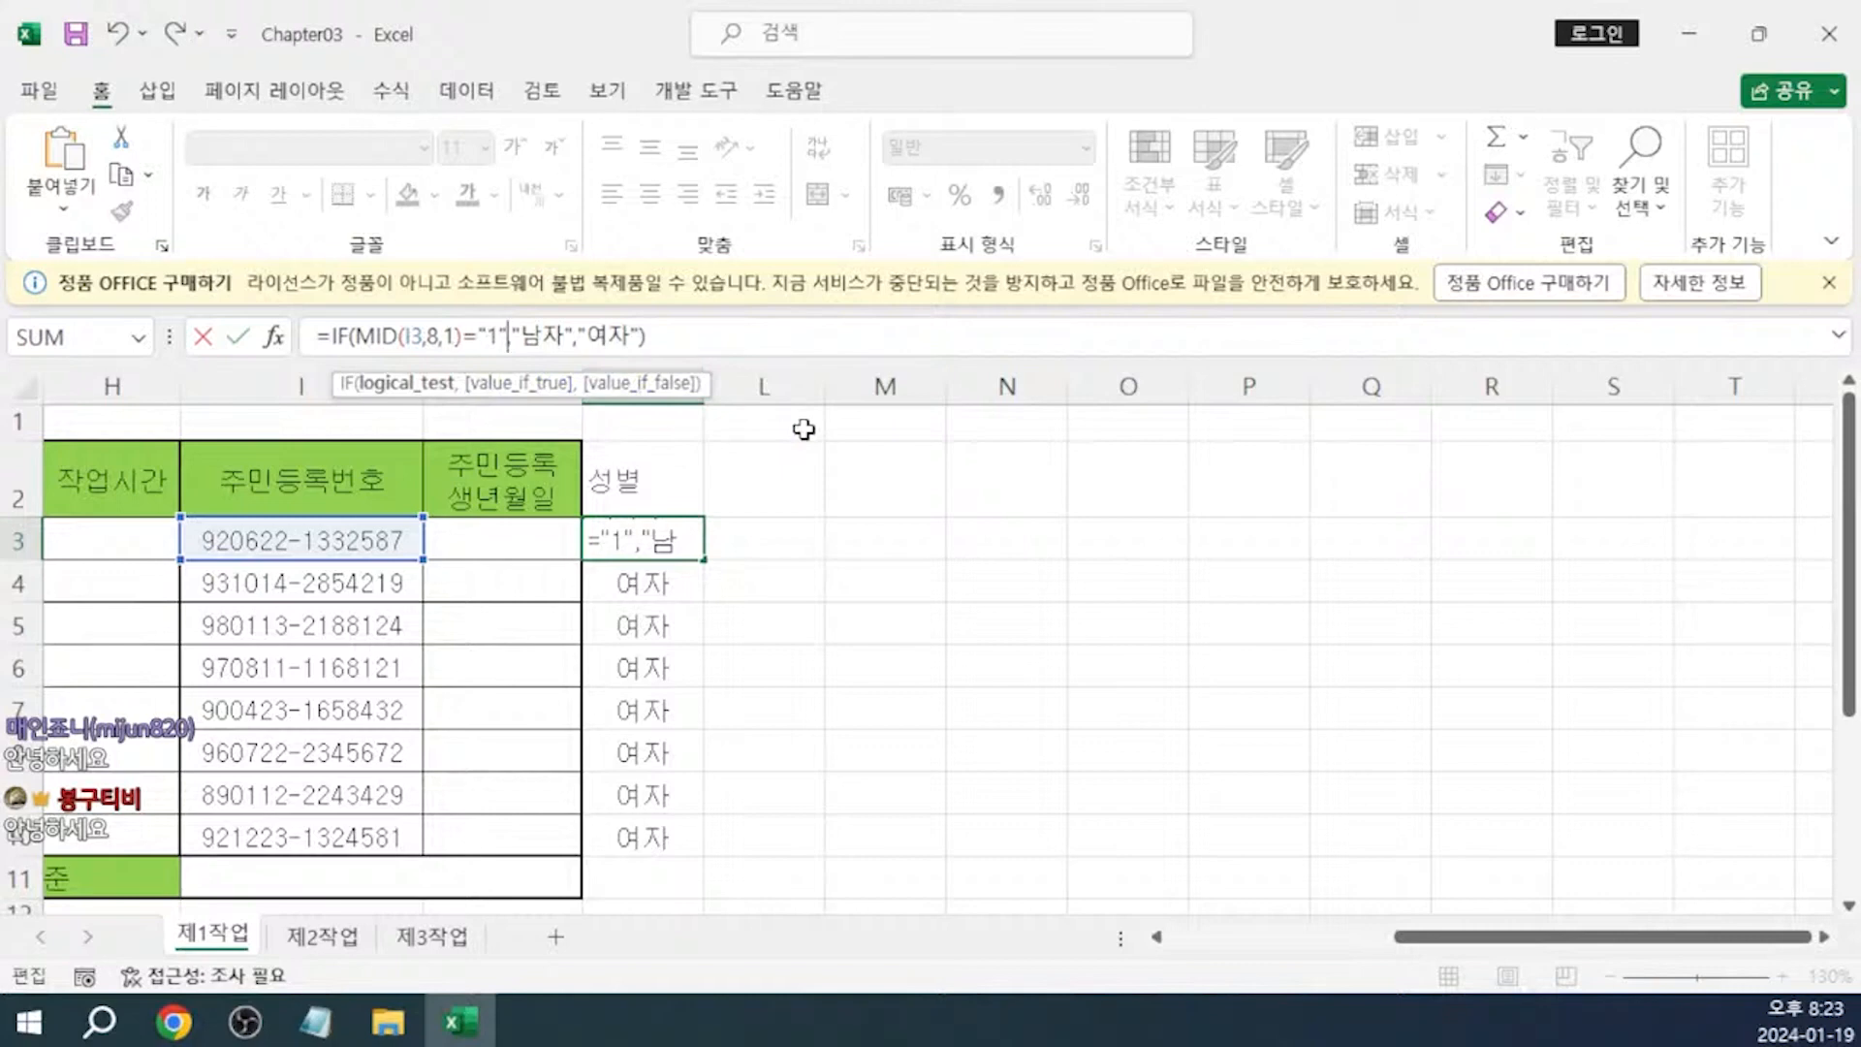
pyautogui.press('Return')
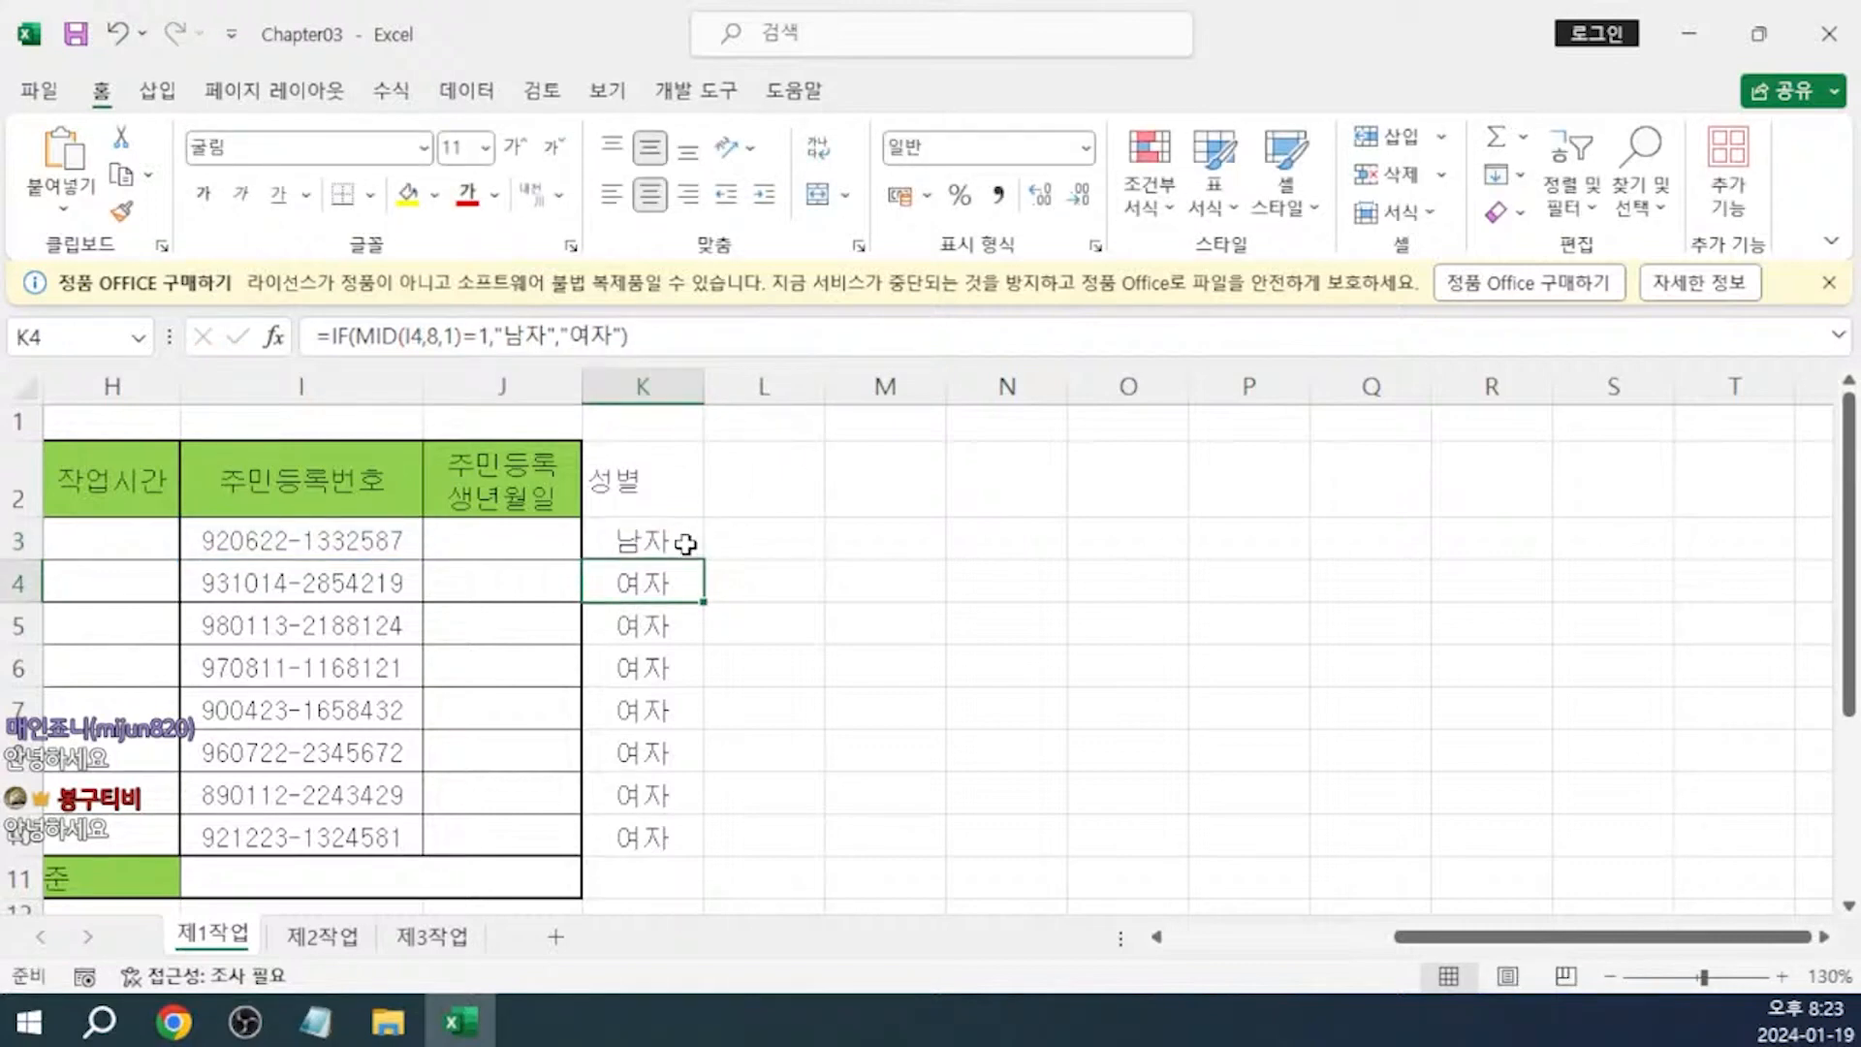
pyautogui.click(679, 543)
pyautogui.moveTo(699, 588); pyautogui.dragTo(705, 842)
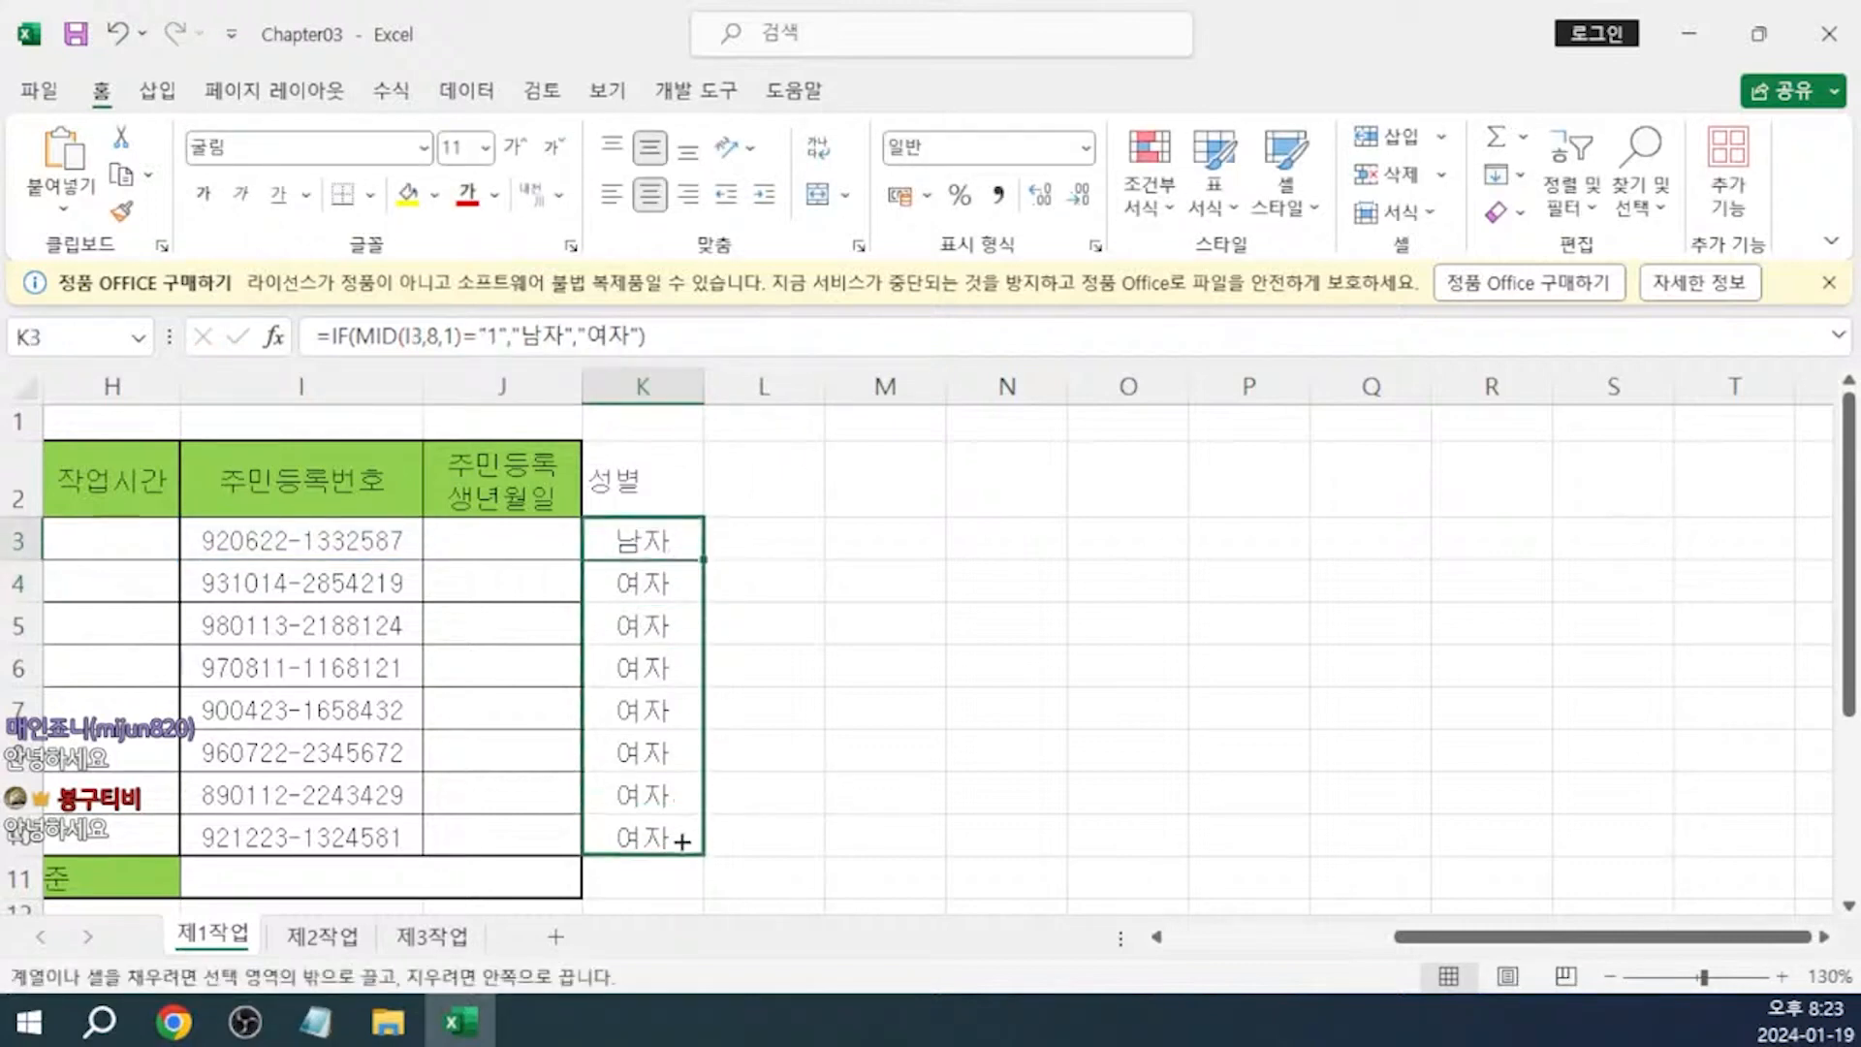
# Switch to Notepad and add =IF(MID(I3,8,1)="1","남자","여자") below the IF and MID exercise at the end of the notes
pyautogui.click(315, 1020)
pyautogui.hotkey('ctrl', 'End')
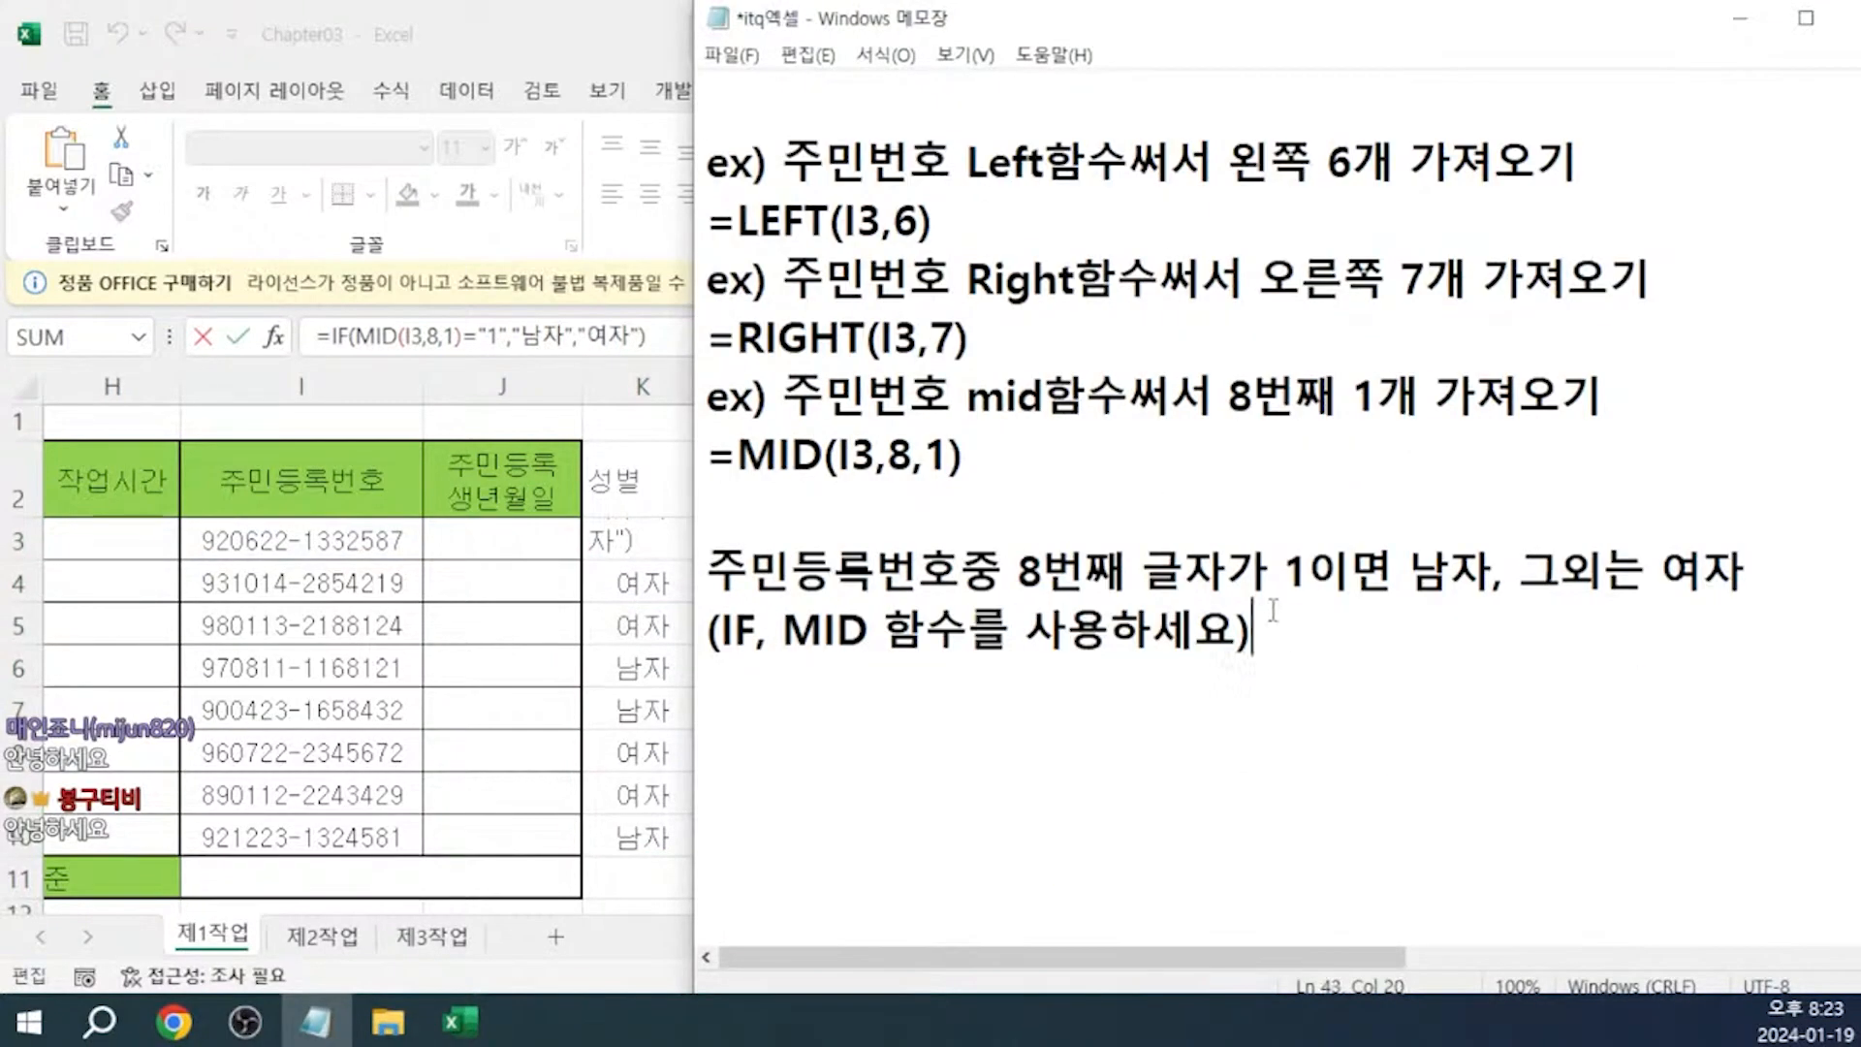
pyautogui.press('Return')
pyautogui.write('=IF(MID(I3,8,1)="1","남자","여자")')
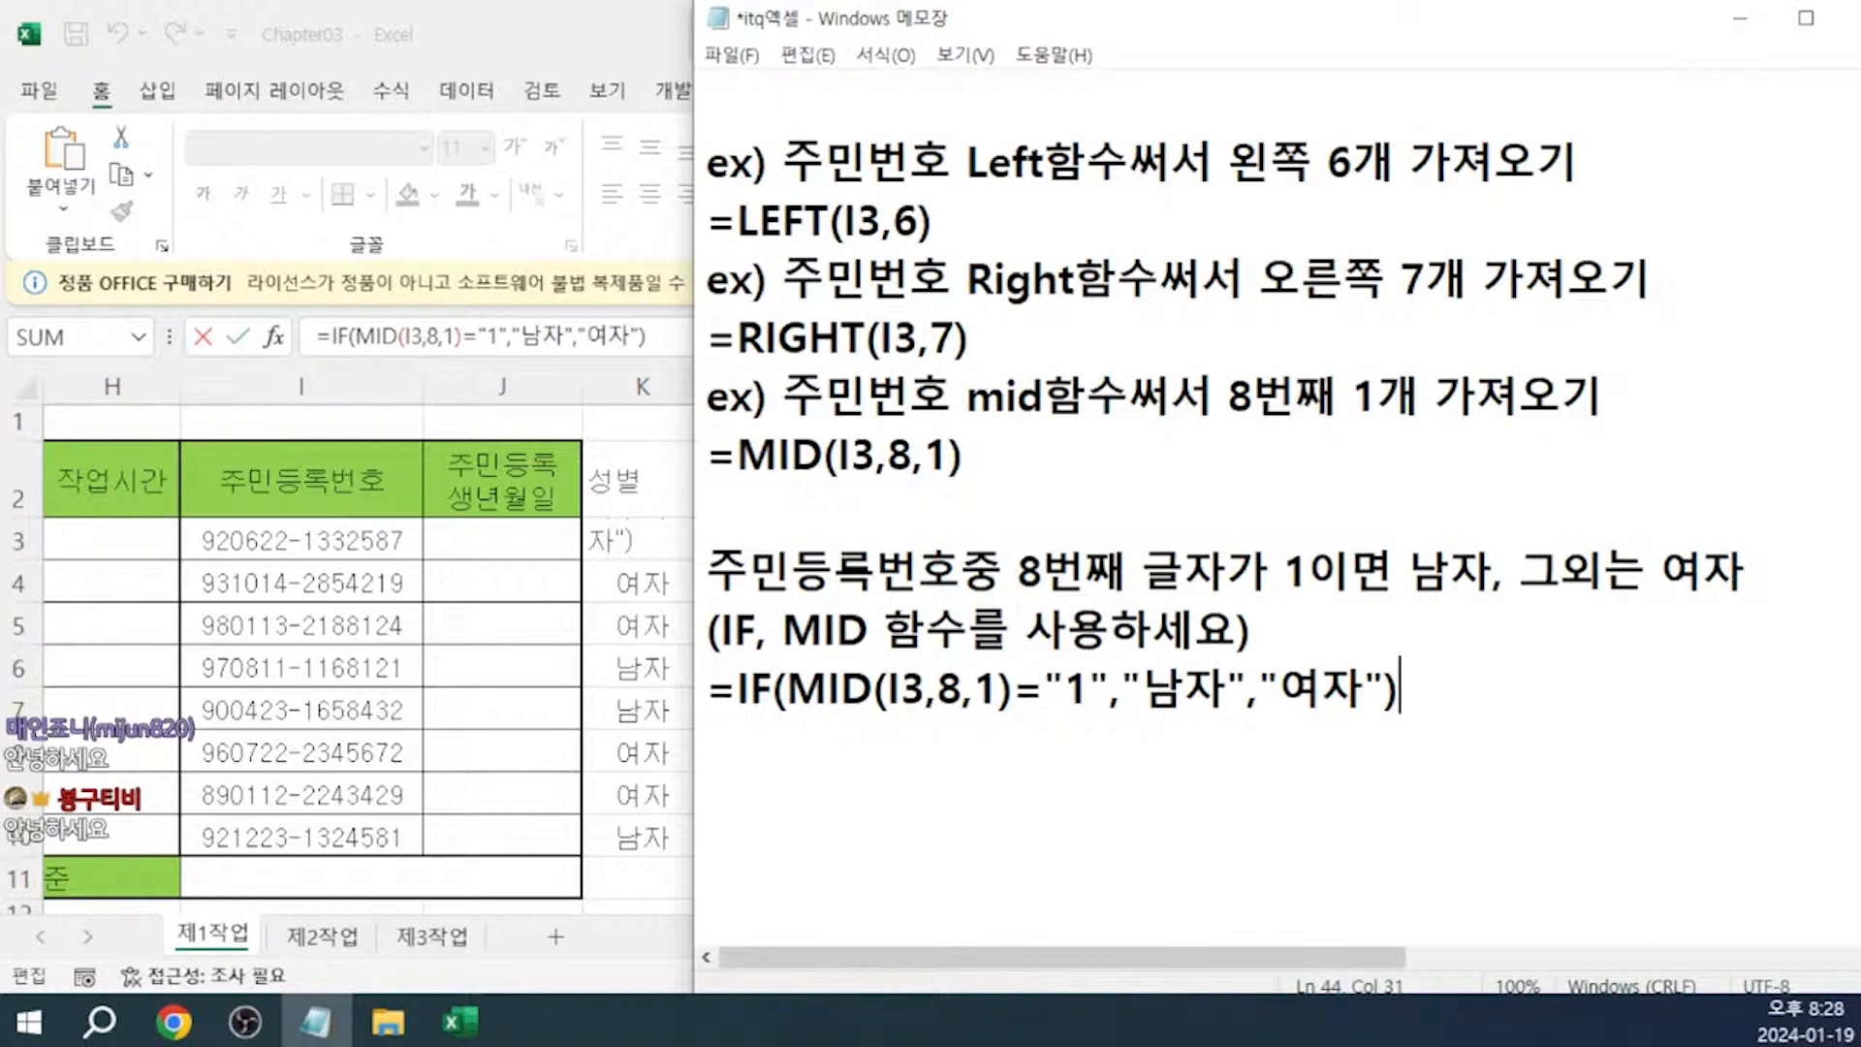
# Leave a blank line below the formula and start a nested IF syntax note with "if(조건, 참, "
pyautogui.press('Return')
pyautogui.press('Return')
pyautogui.write('ㅑ')
pyautogui.press('BackSpace')
pyautogui.write('if(')
pyautogui.write('조건, ')
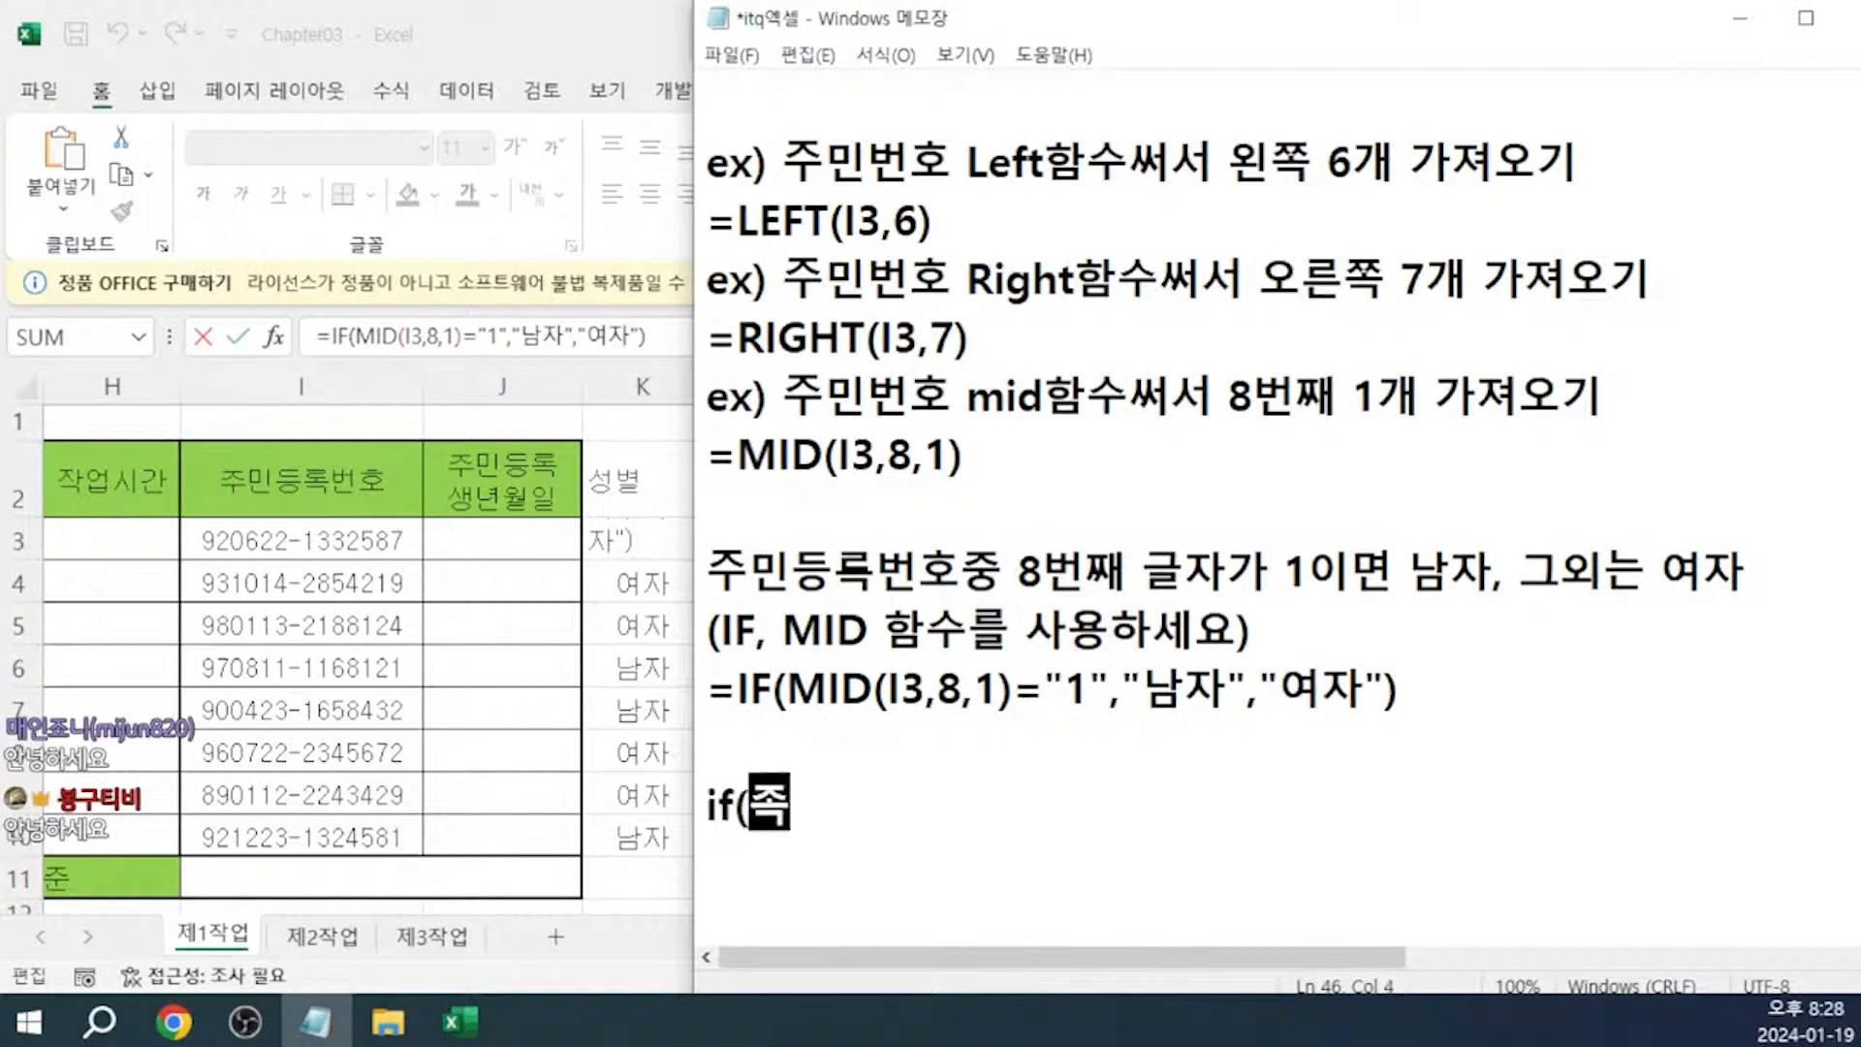
pyautogui.write('참')
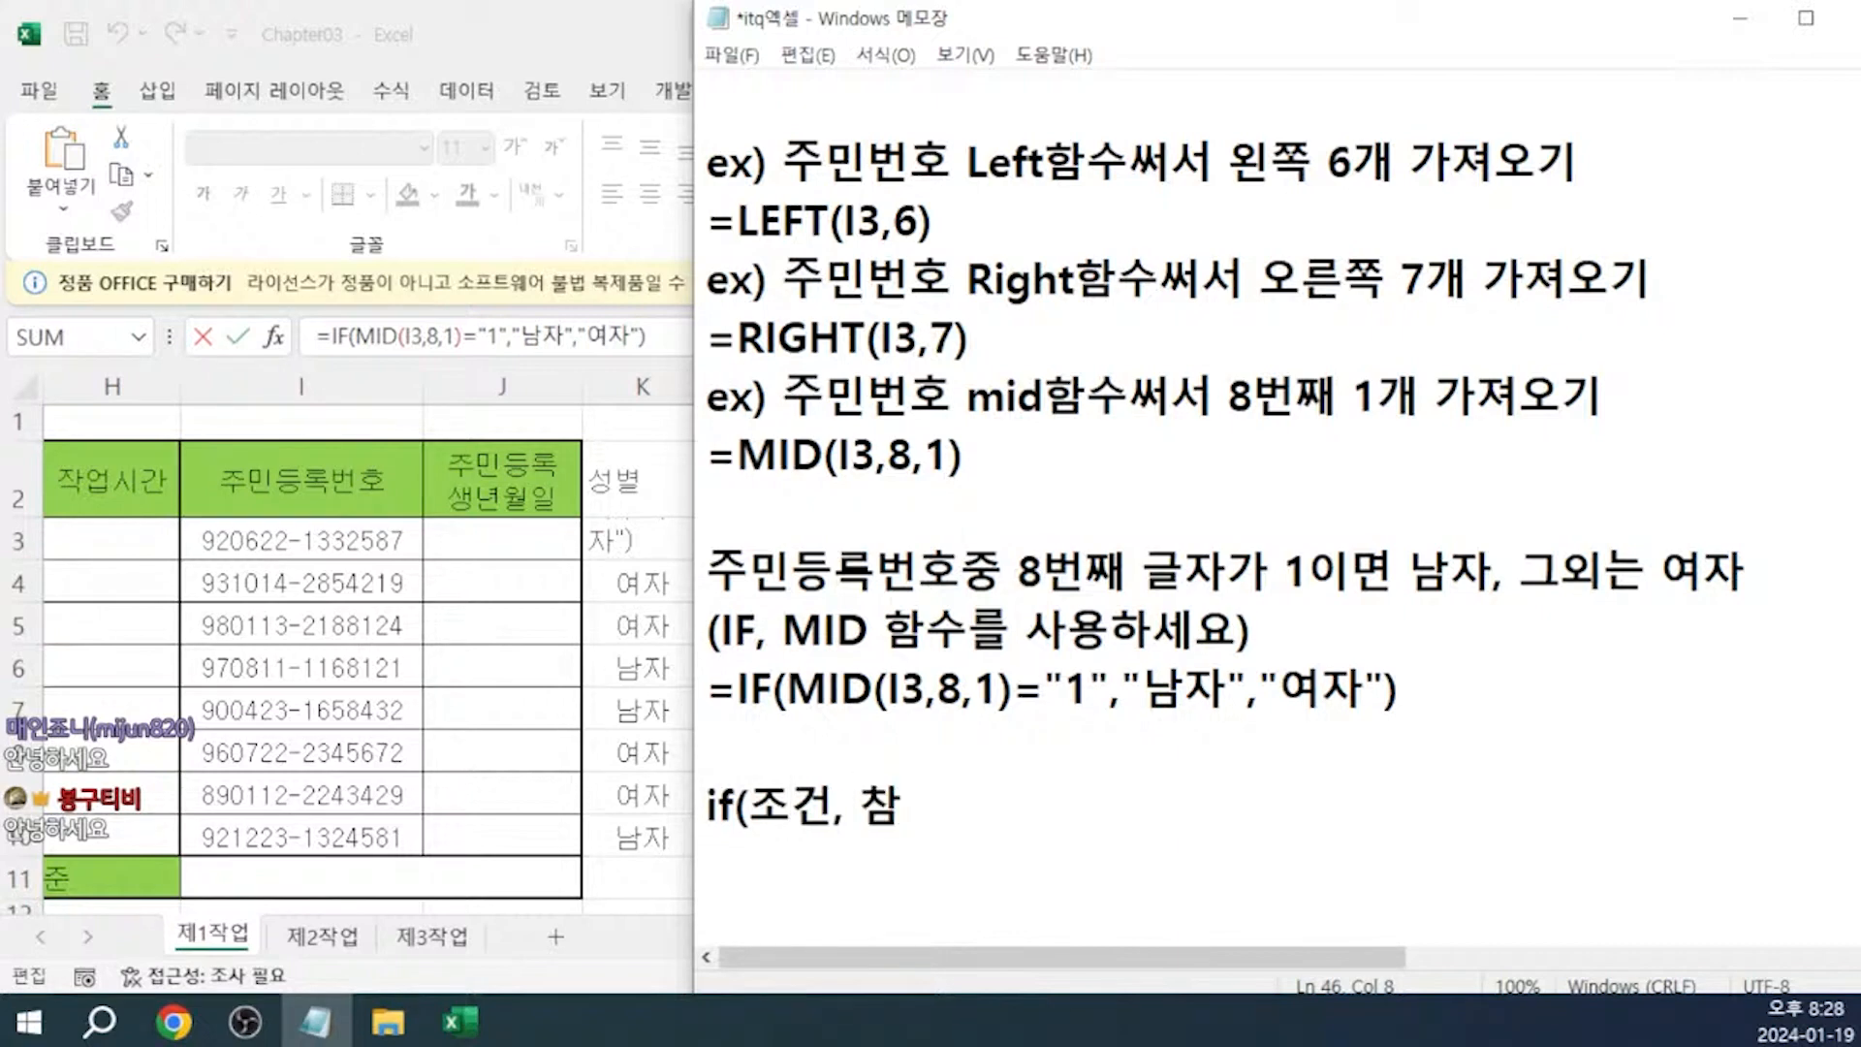
pyautogui.write(', ')
# Complete the syntax note with the nested part "if(조건, 참, 거짓))"
pyautogui.write('ㅏㄹ')
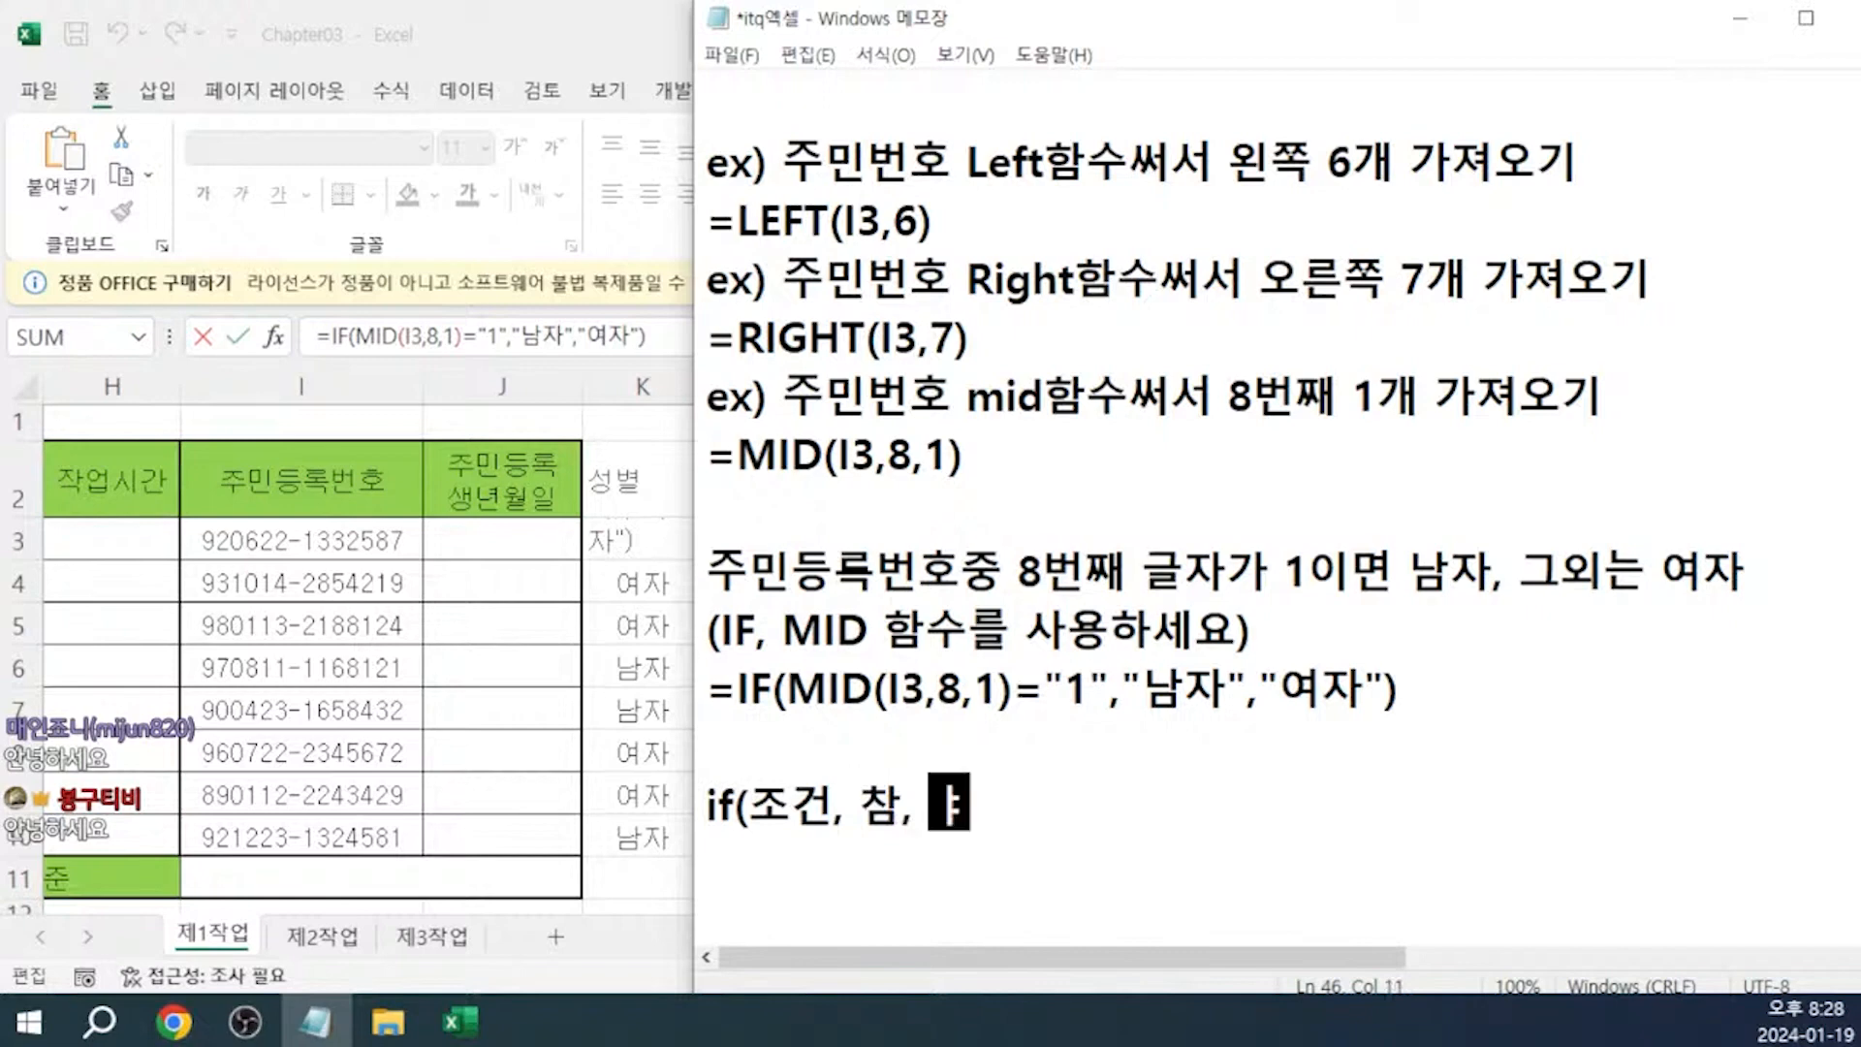
pyautogui.press('BackSpace')
pyautogui.press('BackSpace')
pyautogui.write('if')
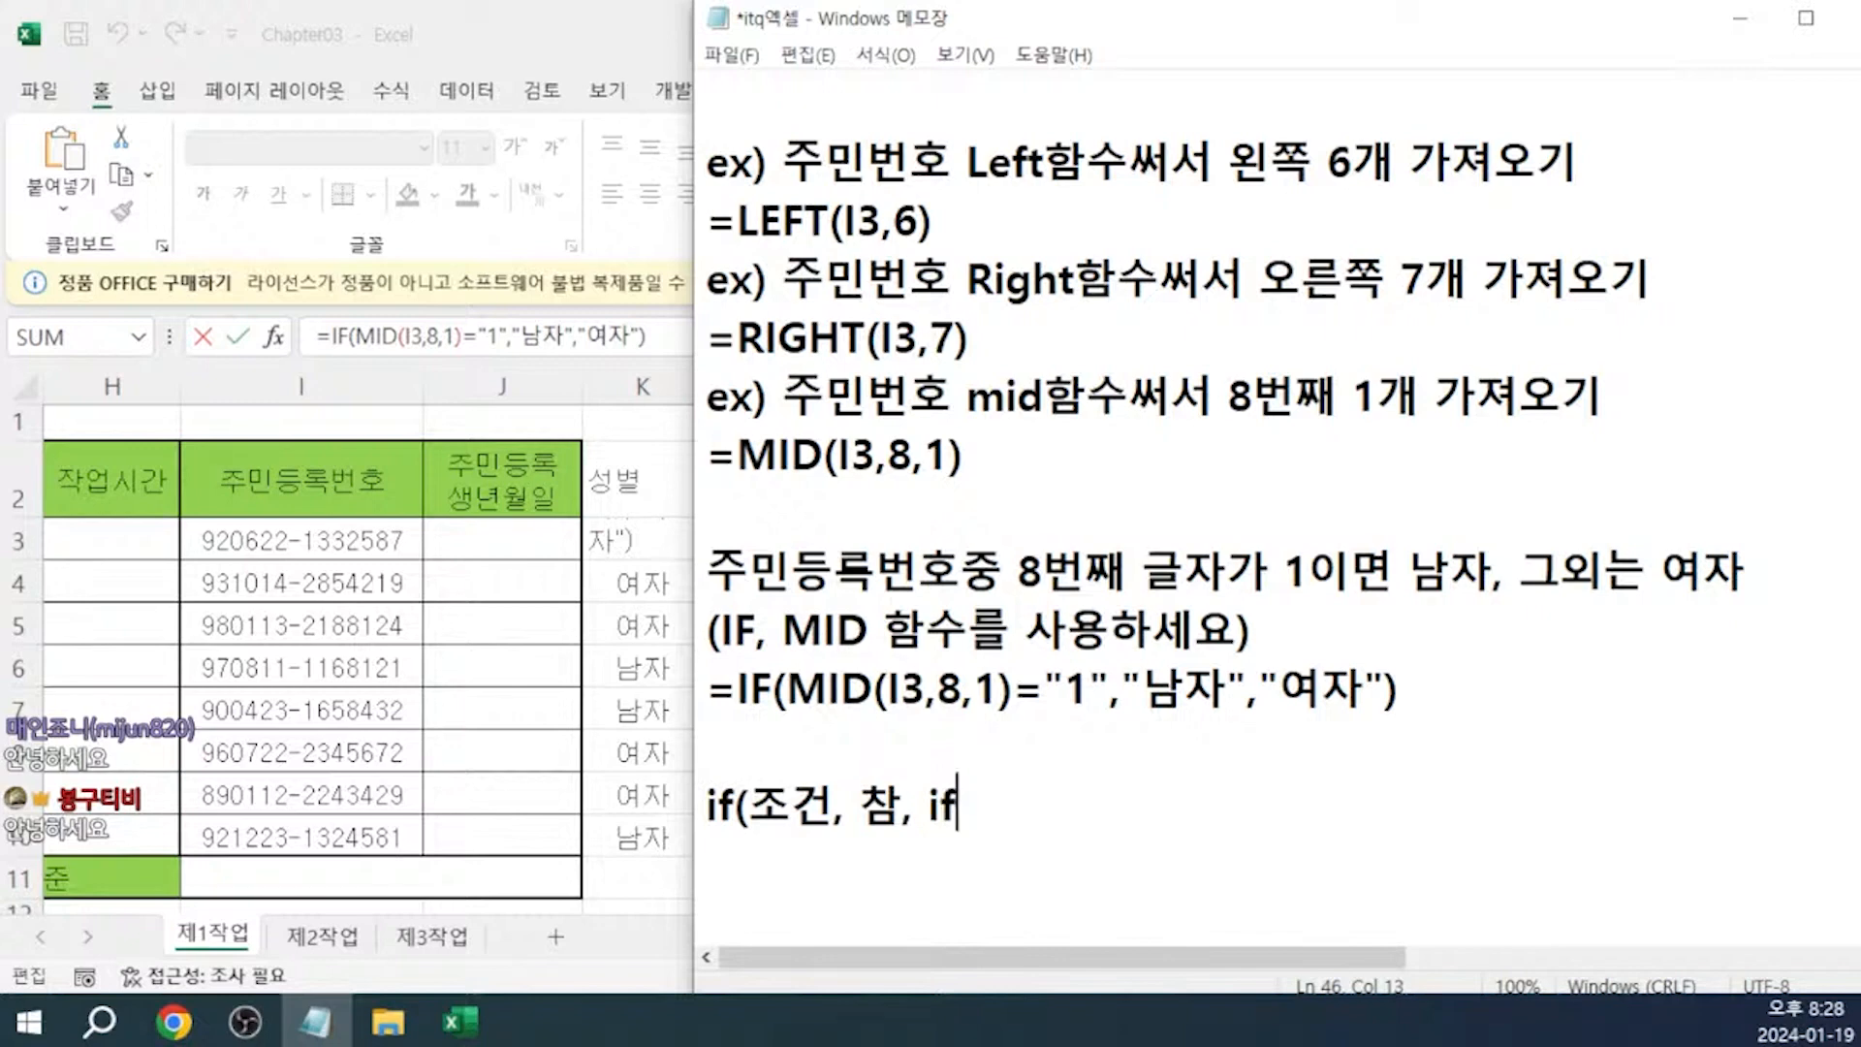
pyautogui.write('(whrj')
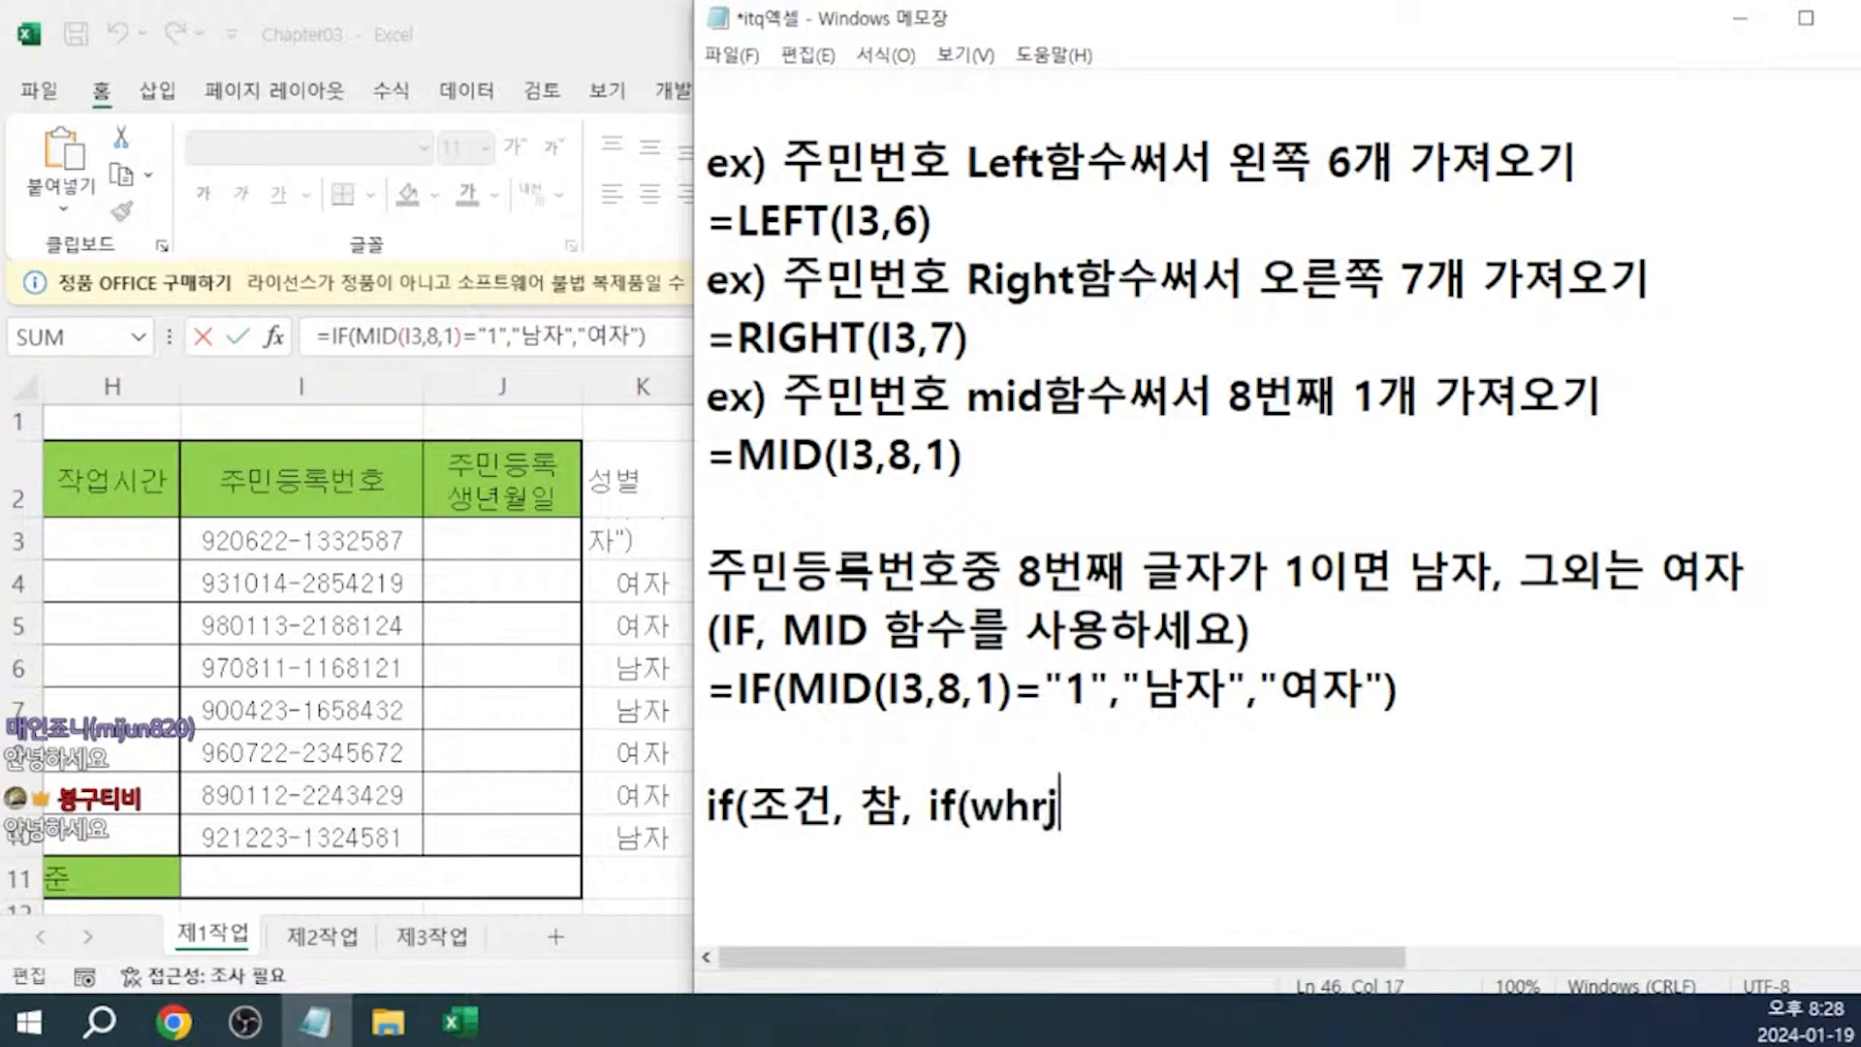
pyautogui.press('BackSpace')
pyautogui.press('BackSpace')
pyautogui.press('BackSpace')
pyautogui.press('BackSpace')
pyautogui.write('조건, ')
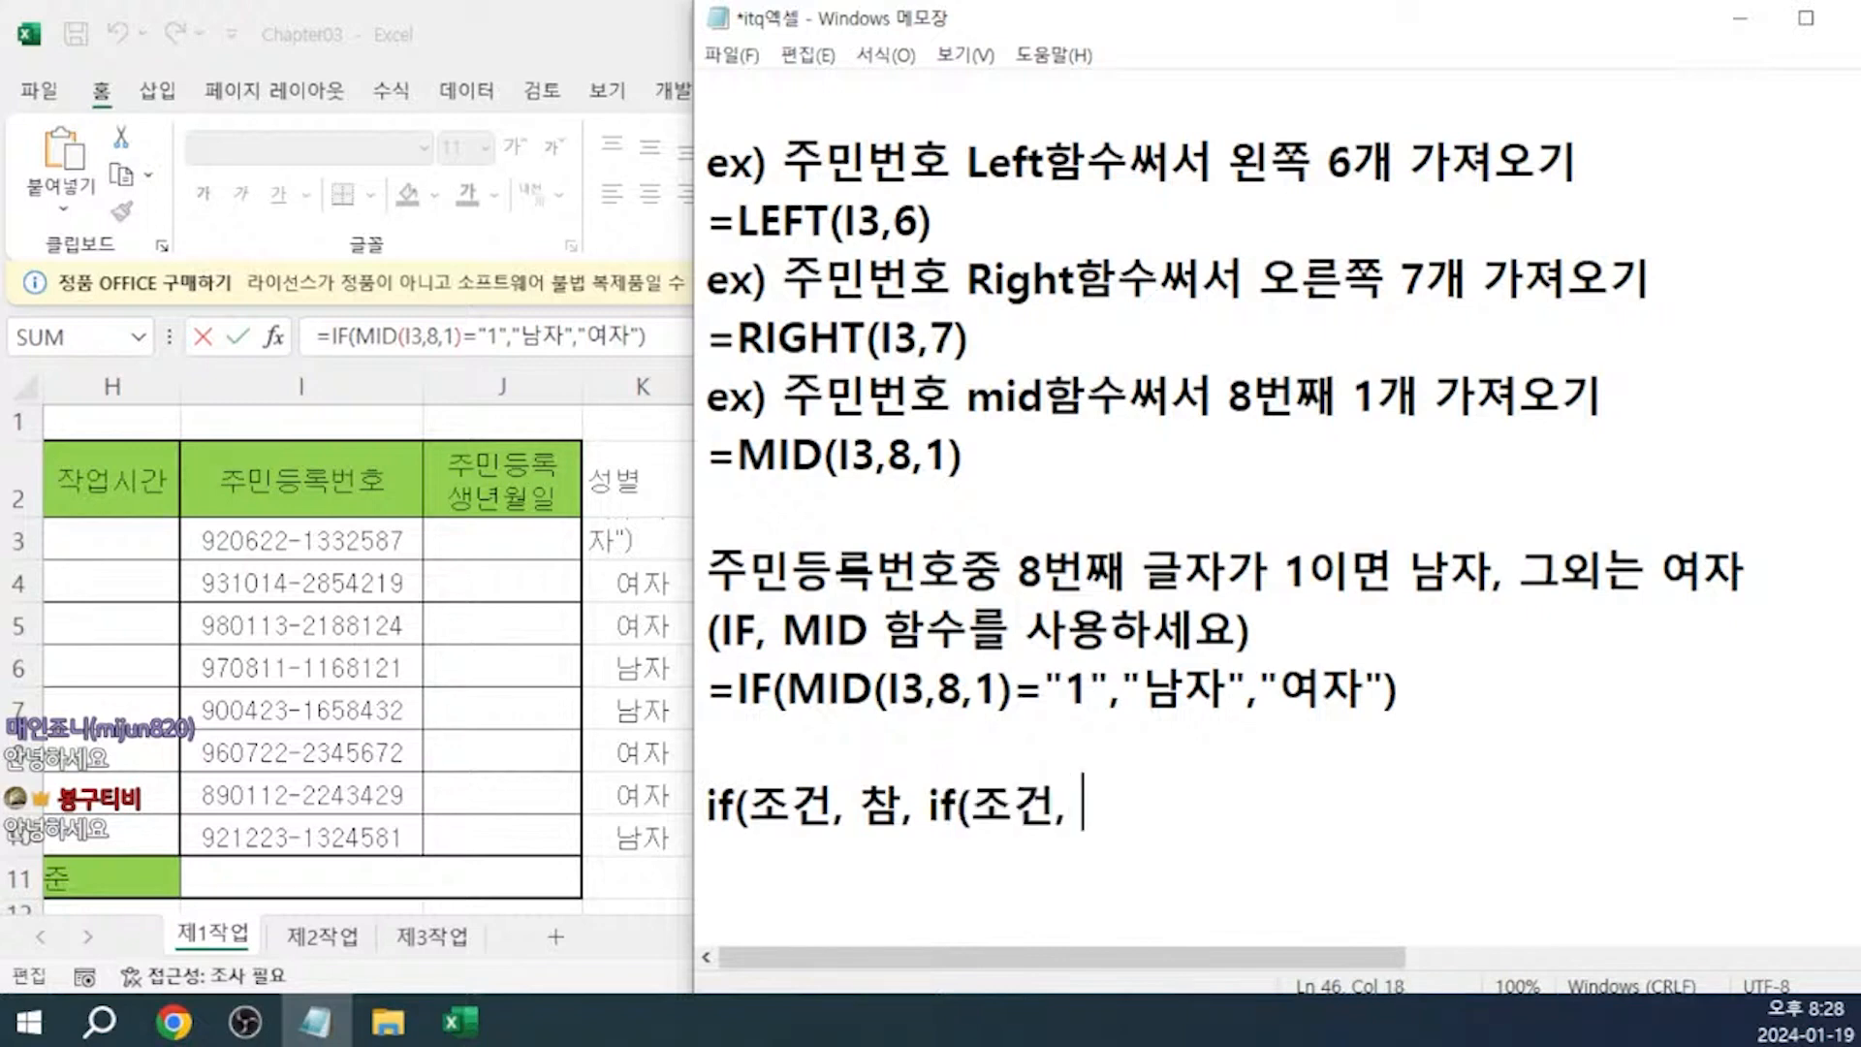
pyautogui.write('참, 거짓')
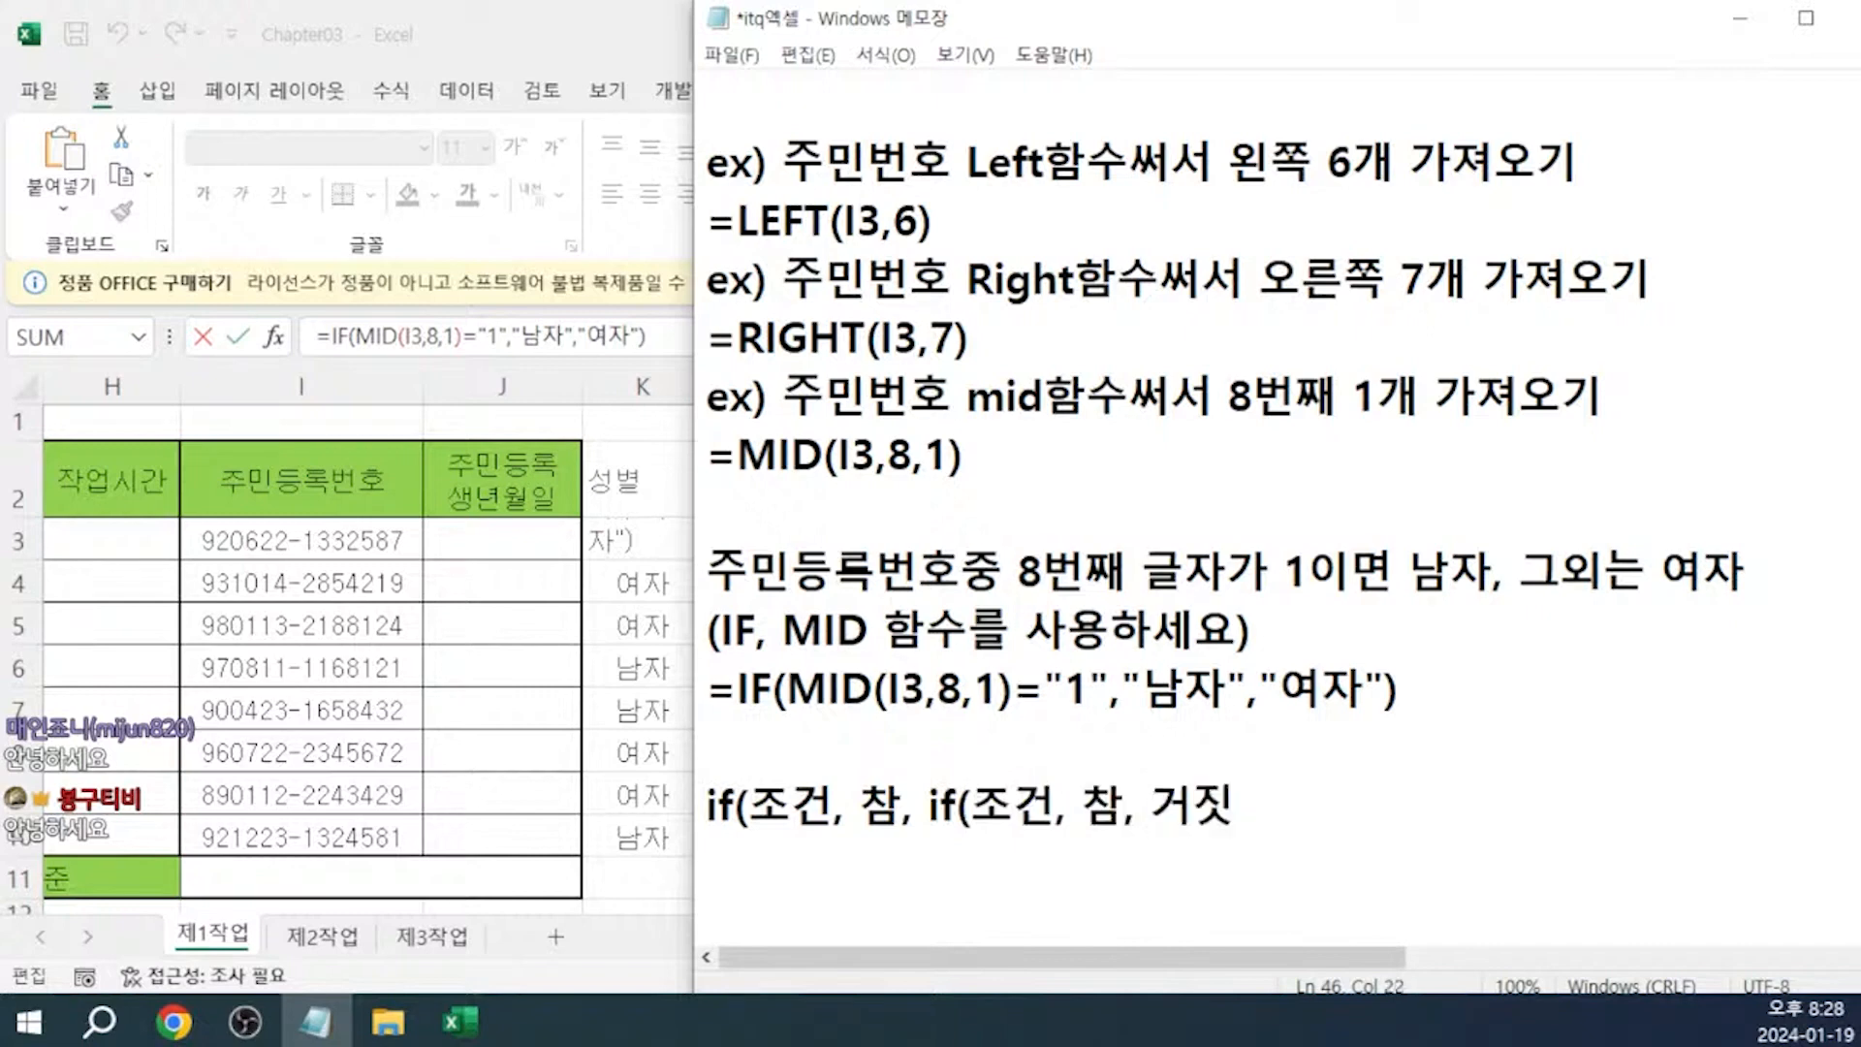
pyautogui.write('))')
pyautogui.click(643, 584)
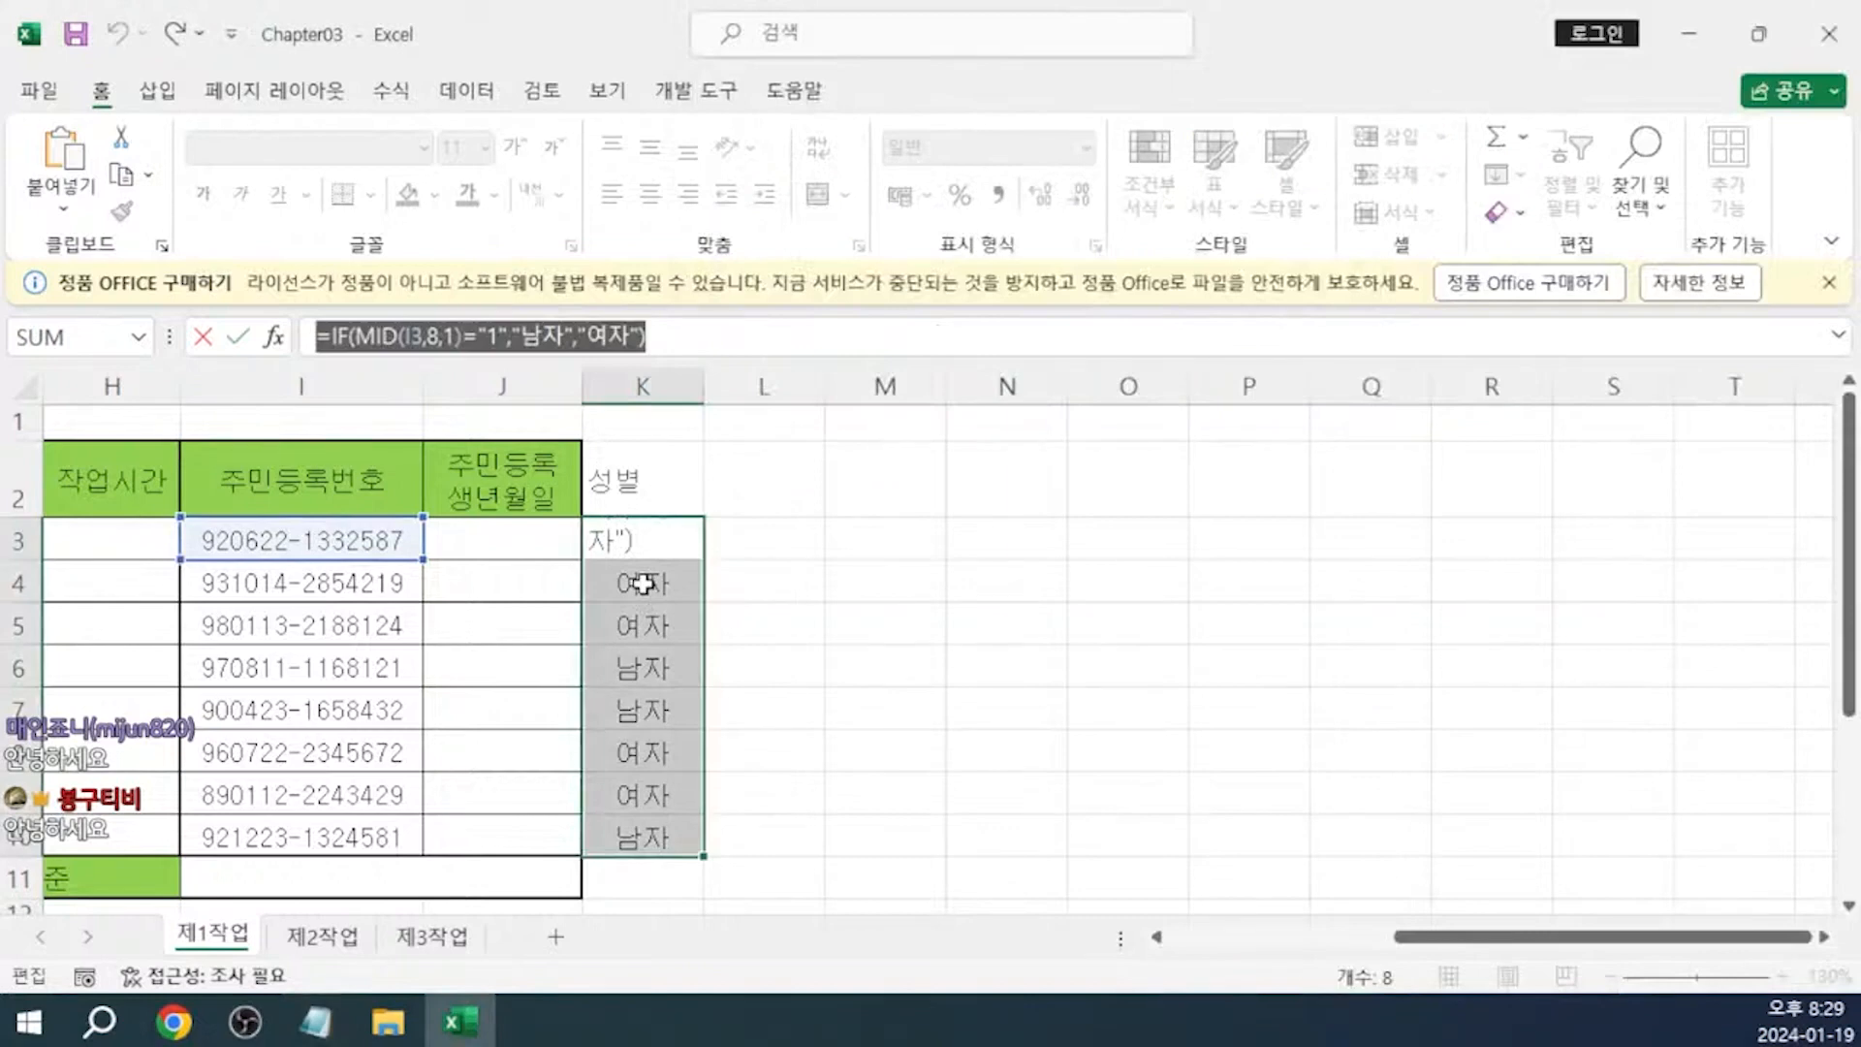
pyautogui.click(724, 343)
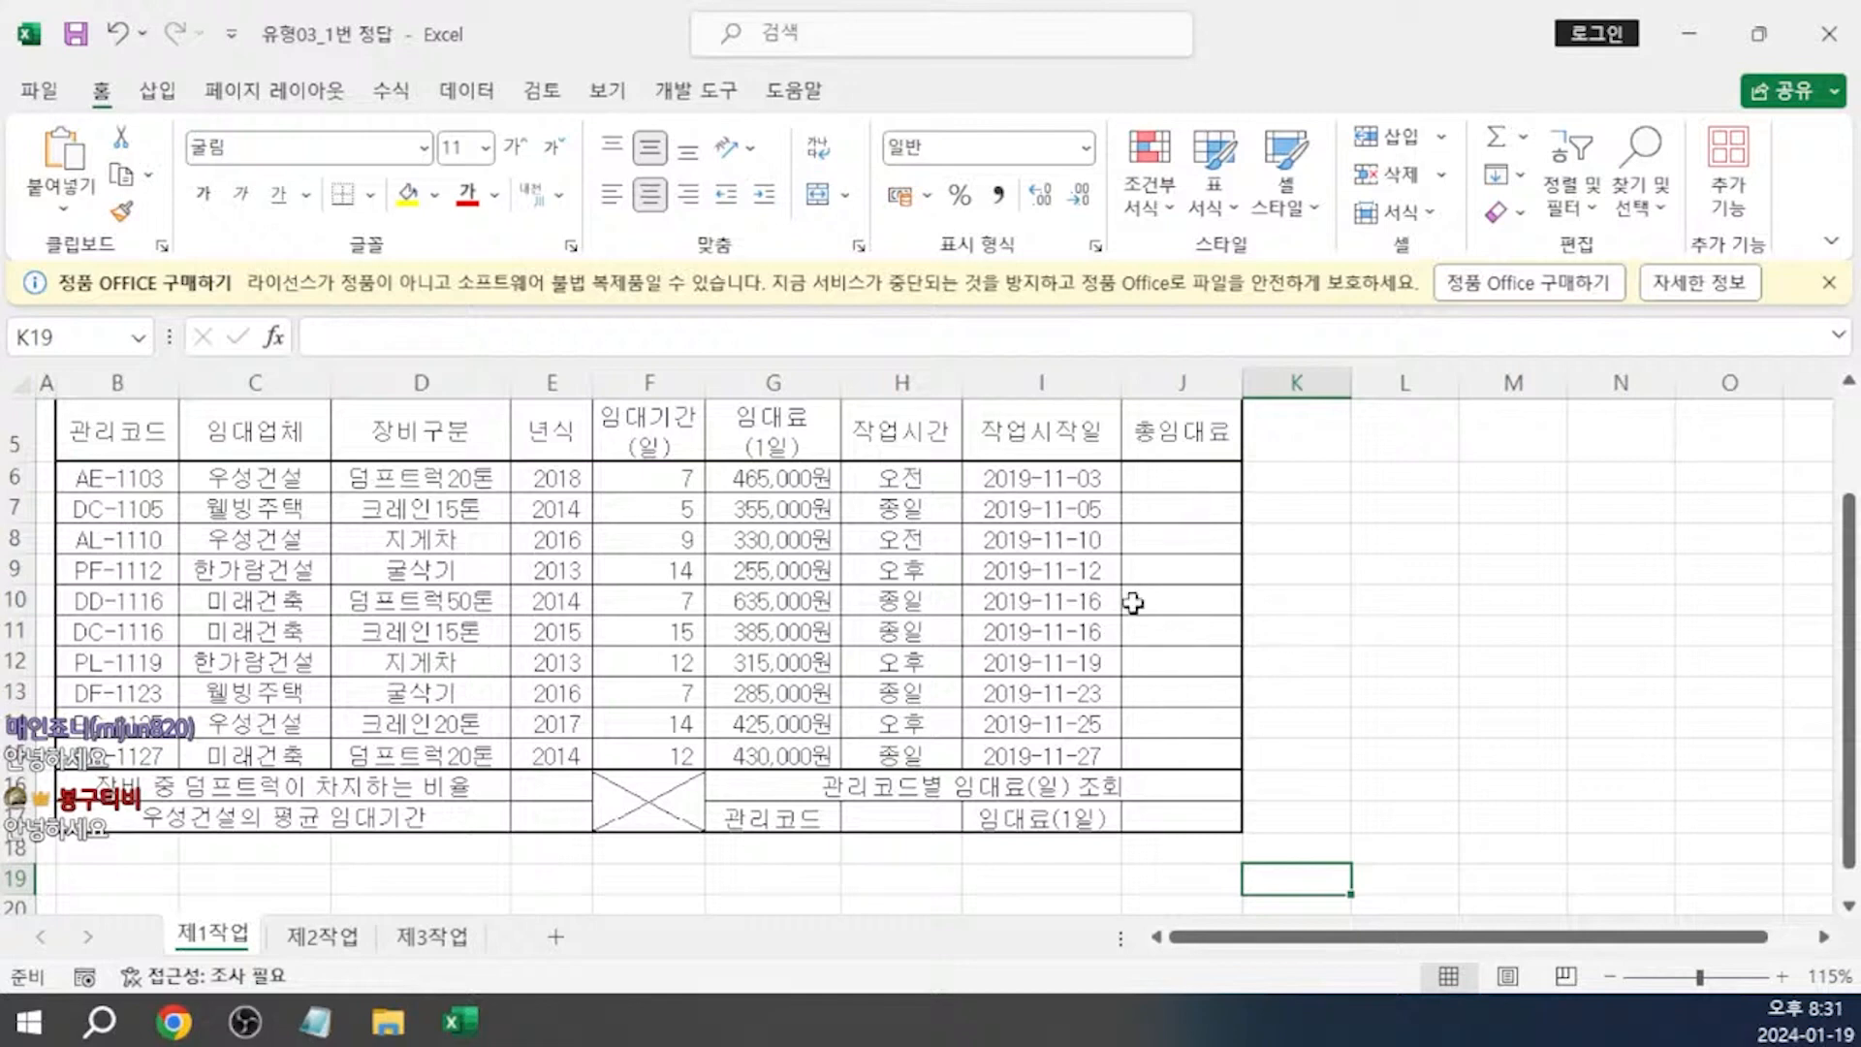
# Clear the existing 작업시간 entries in H6:H15 of the 유형03_1번 정답 workbook and select H6
pyautogui.click(896, 481)
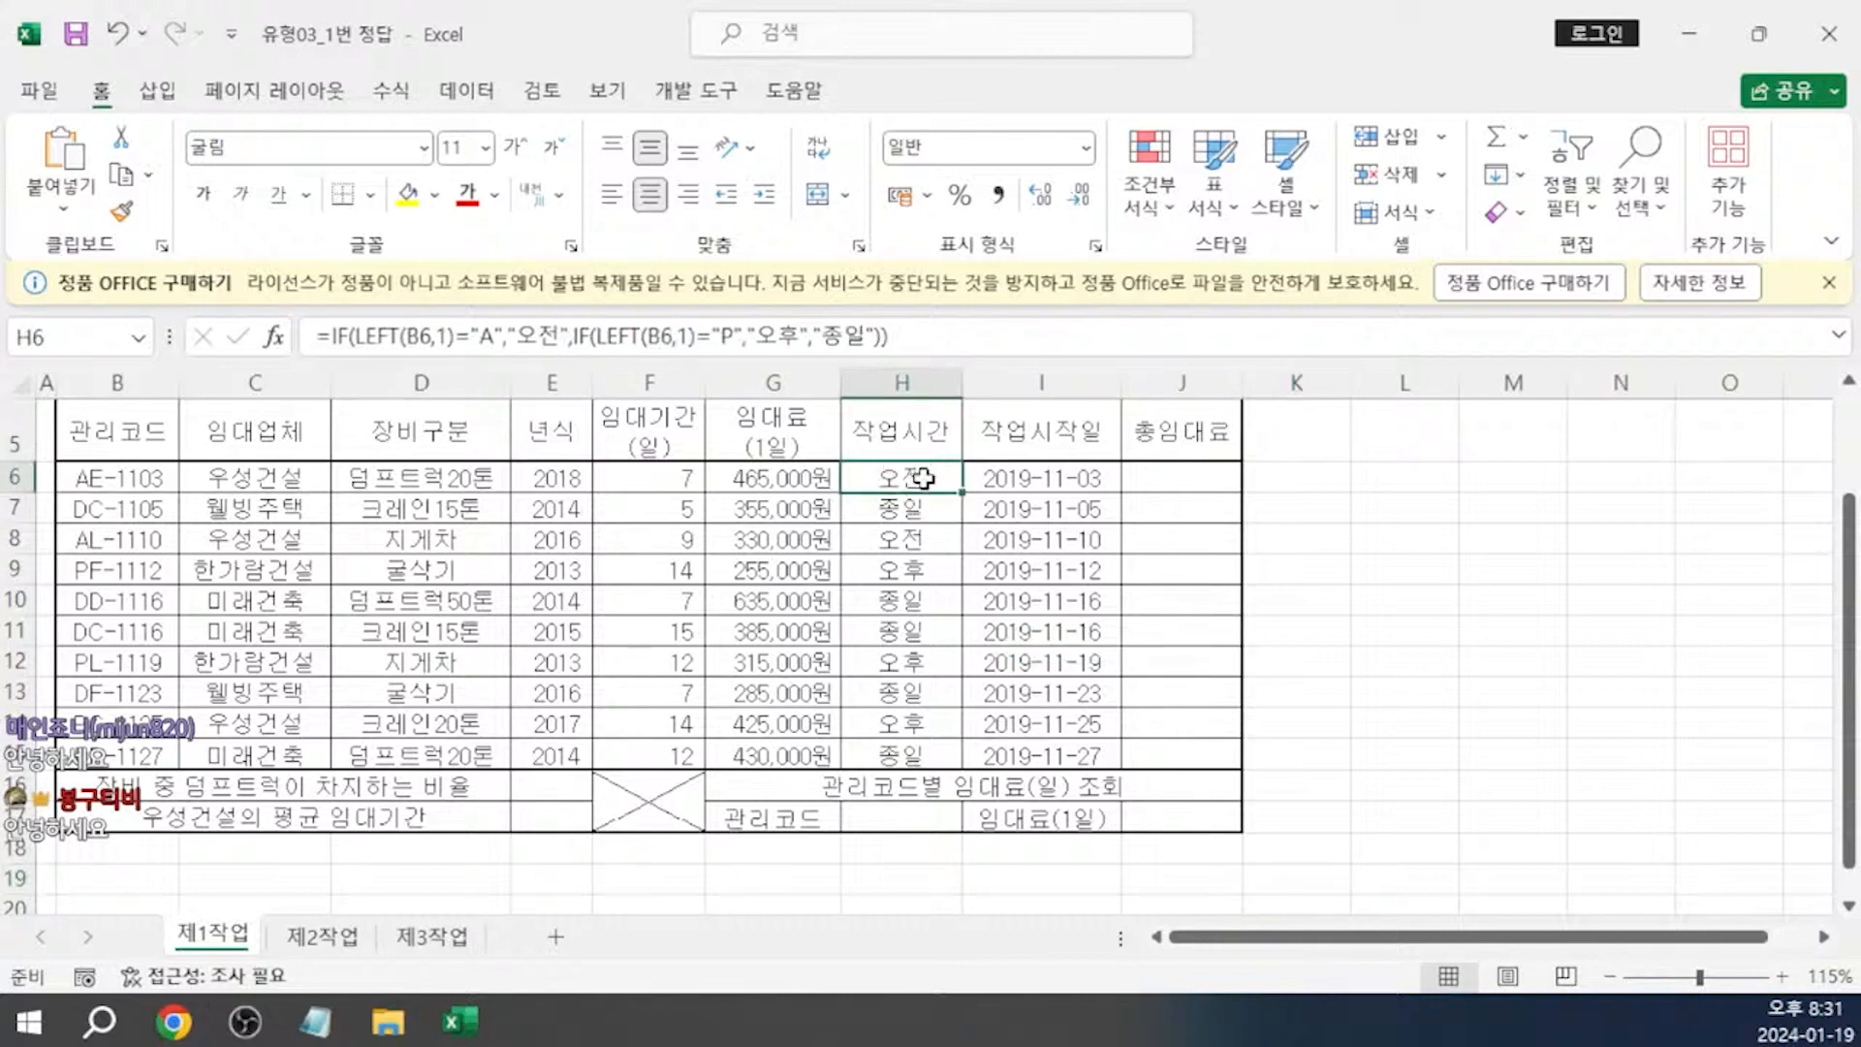
pyautogui.moveTo(908, 478); pyautogui.dragTo(906, 756)
pyautogui.press('Delete')
pyautogui.click(919, 481)
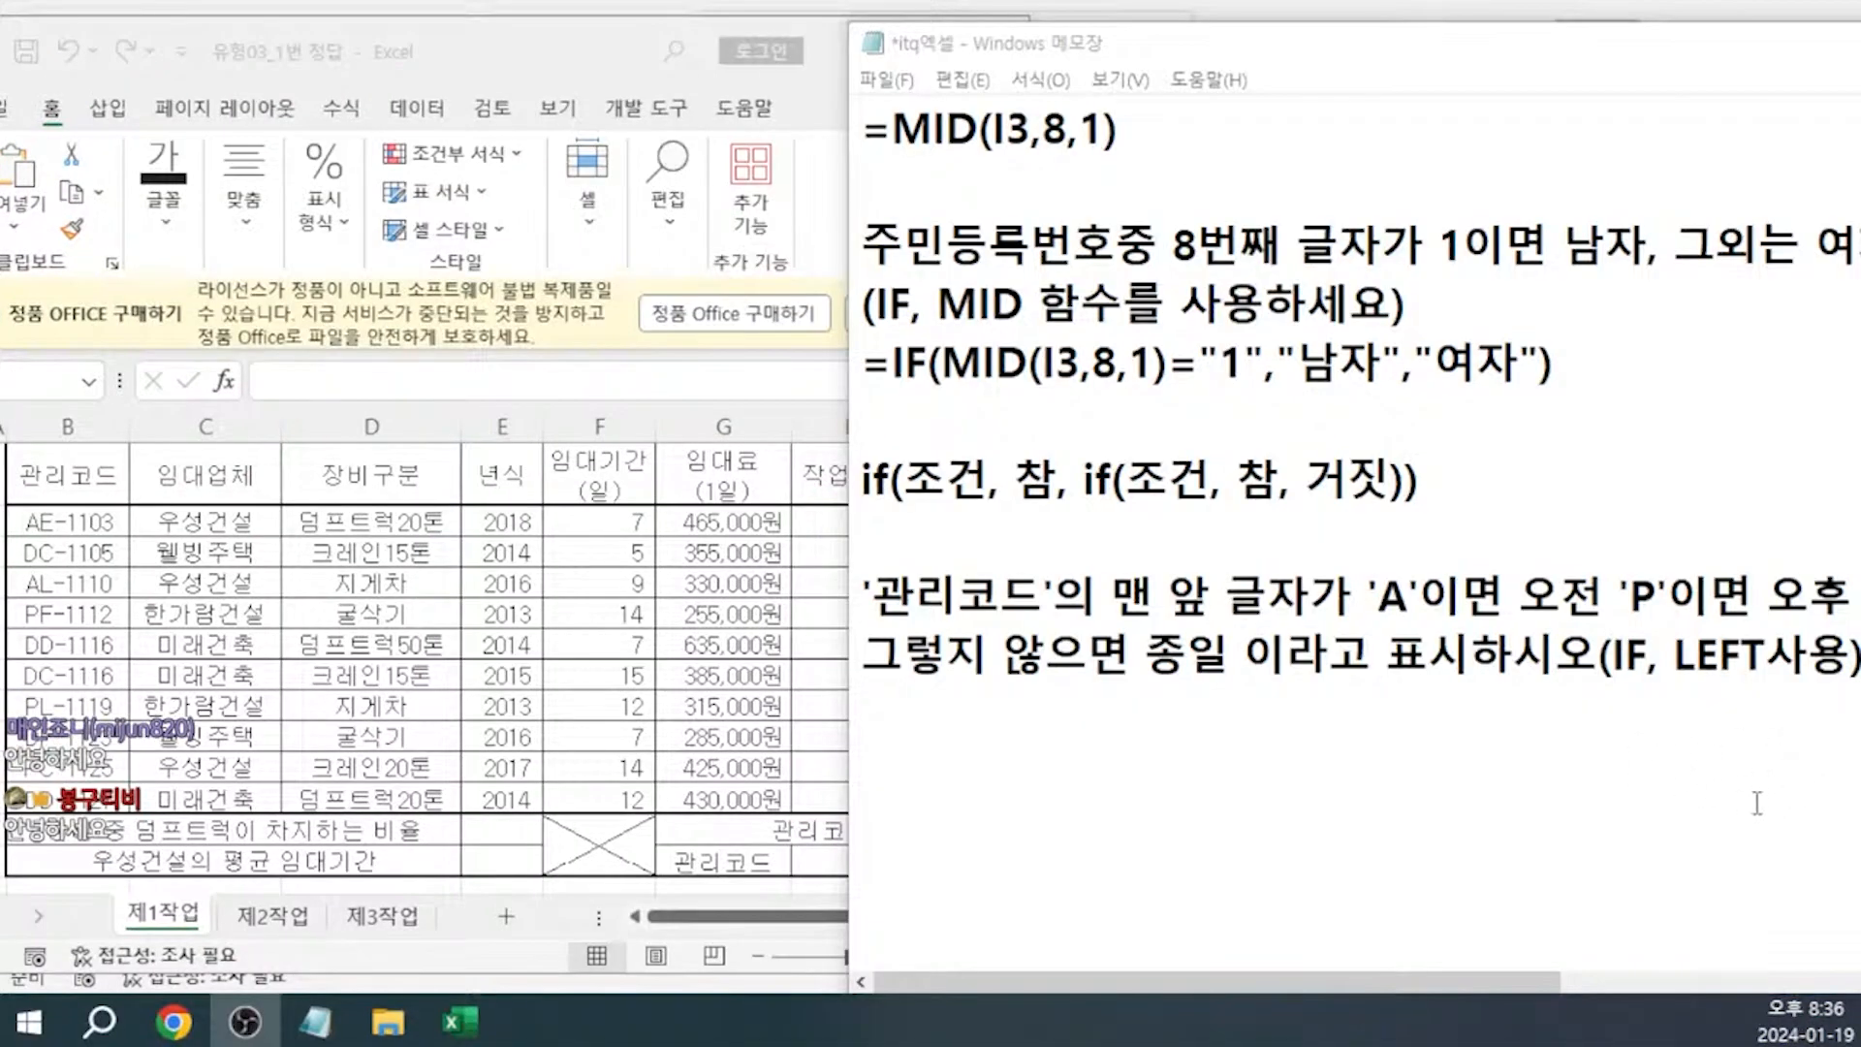
# Widen the Excel window over the notes and begin an IF formula in H6 with the condition LEFT(B6,1)="A"
pyautogui.click(826, 521)
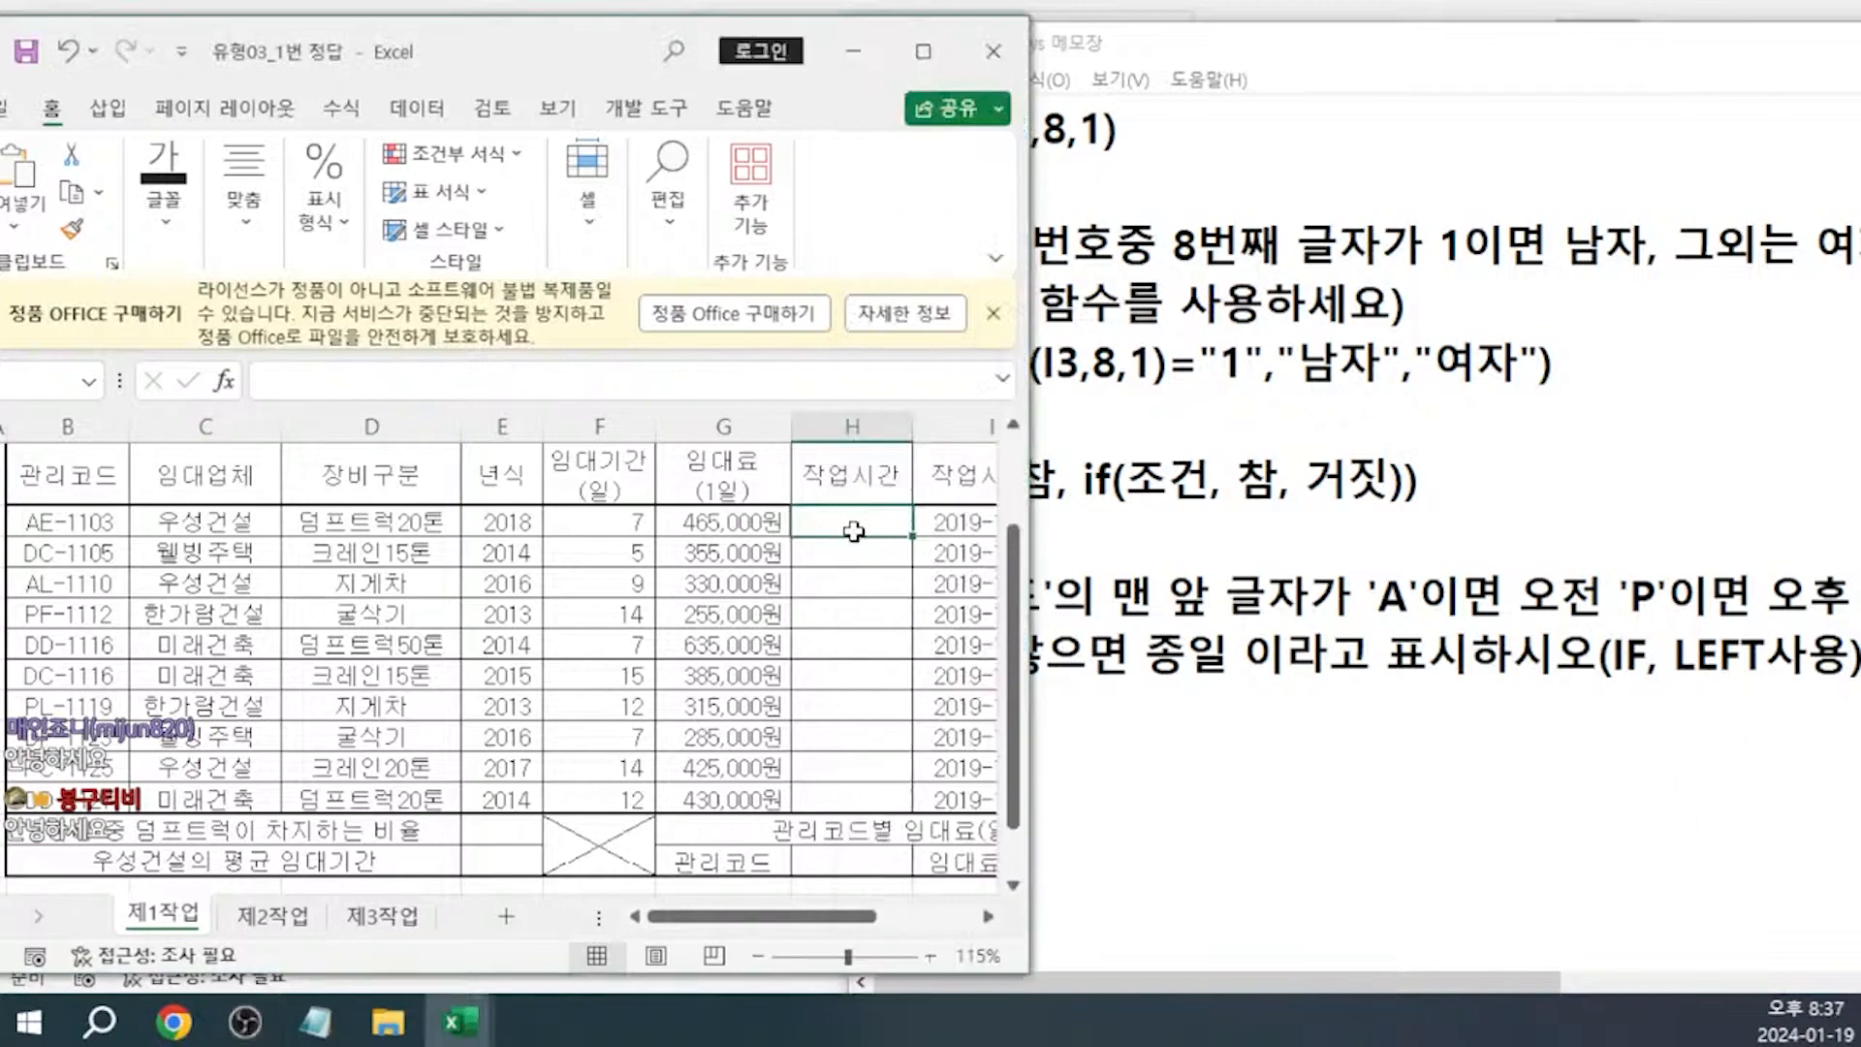
pyautogui.moveTo(1030, 443); pyautogui.dragTo(1539, 678)
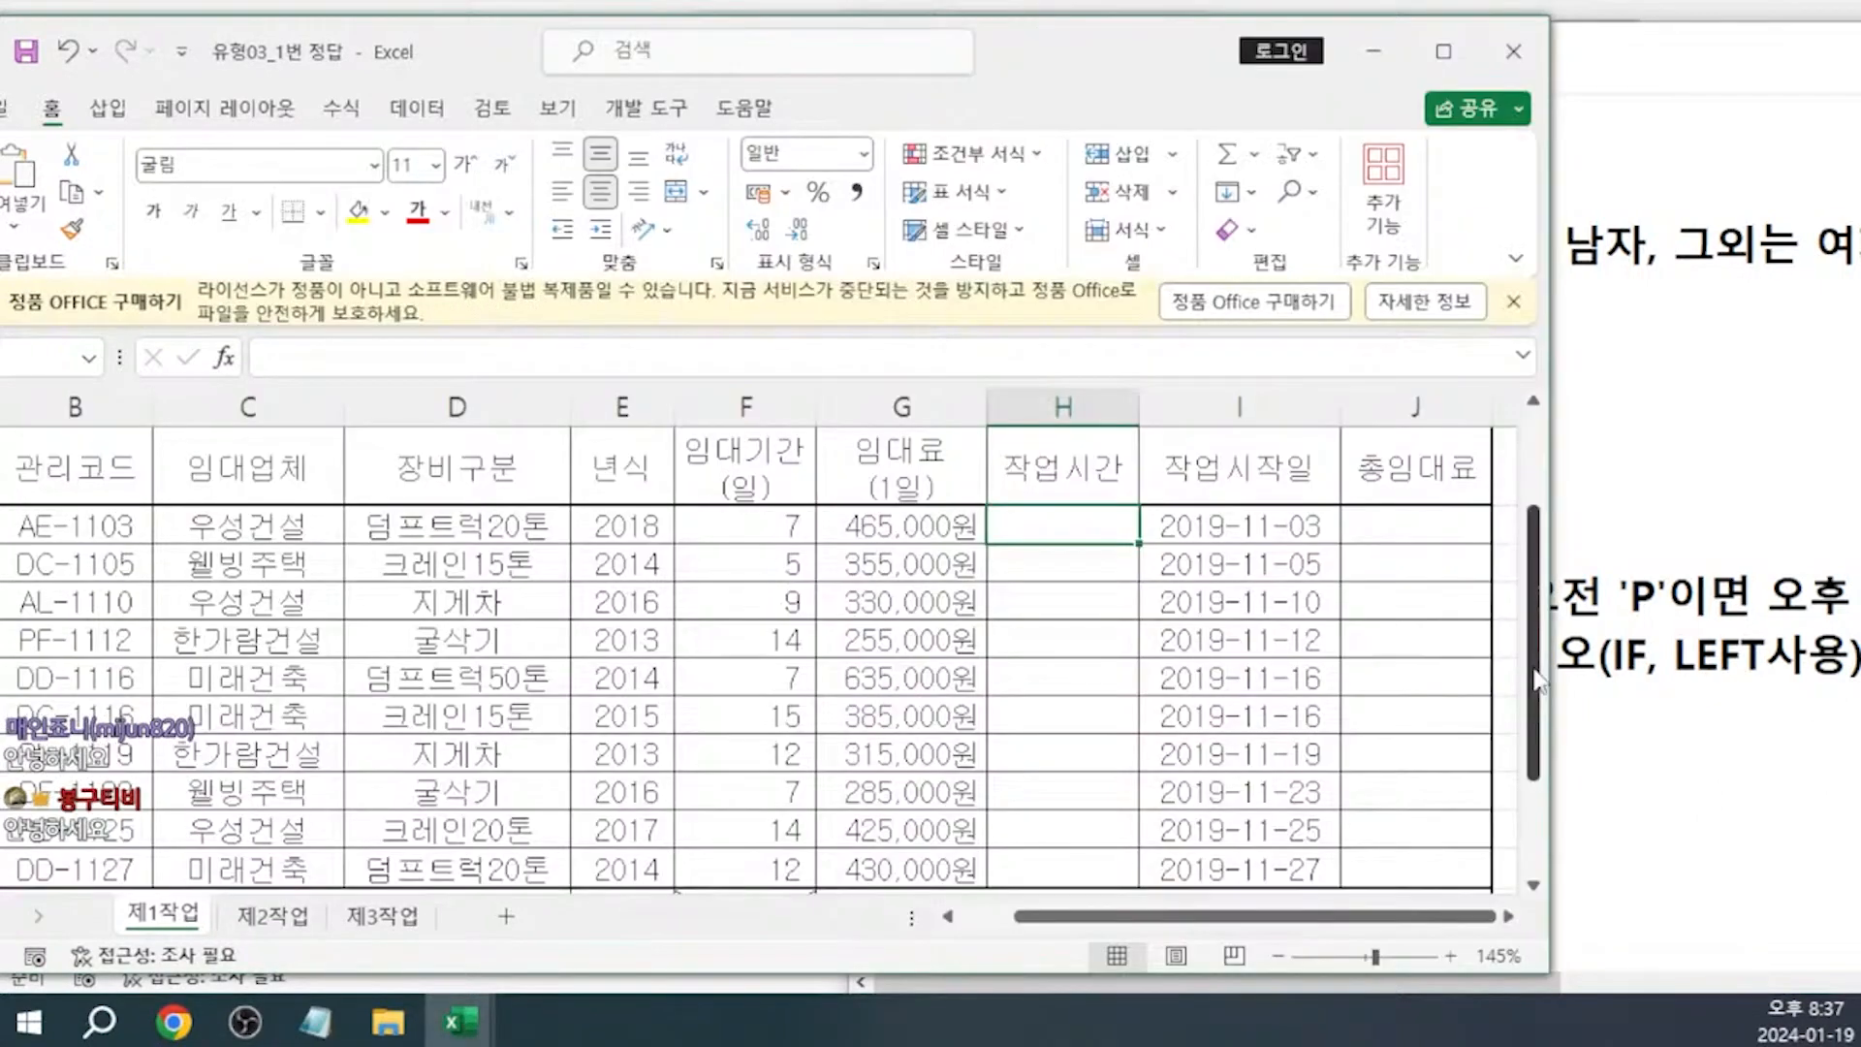
pyautogui.write('=')
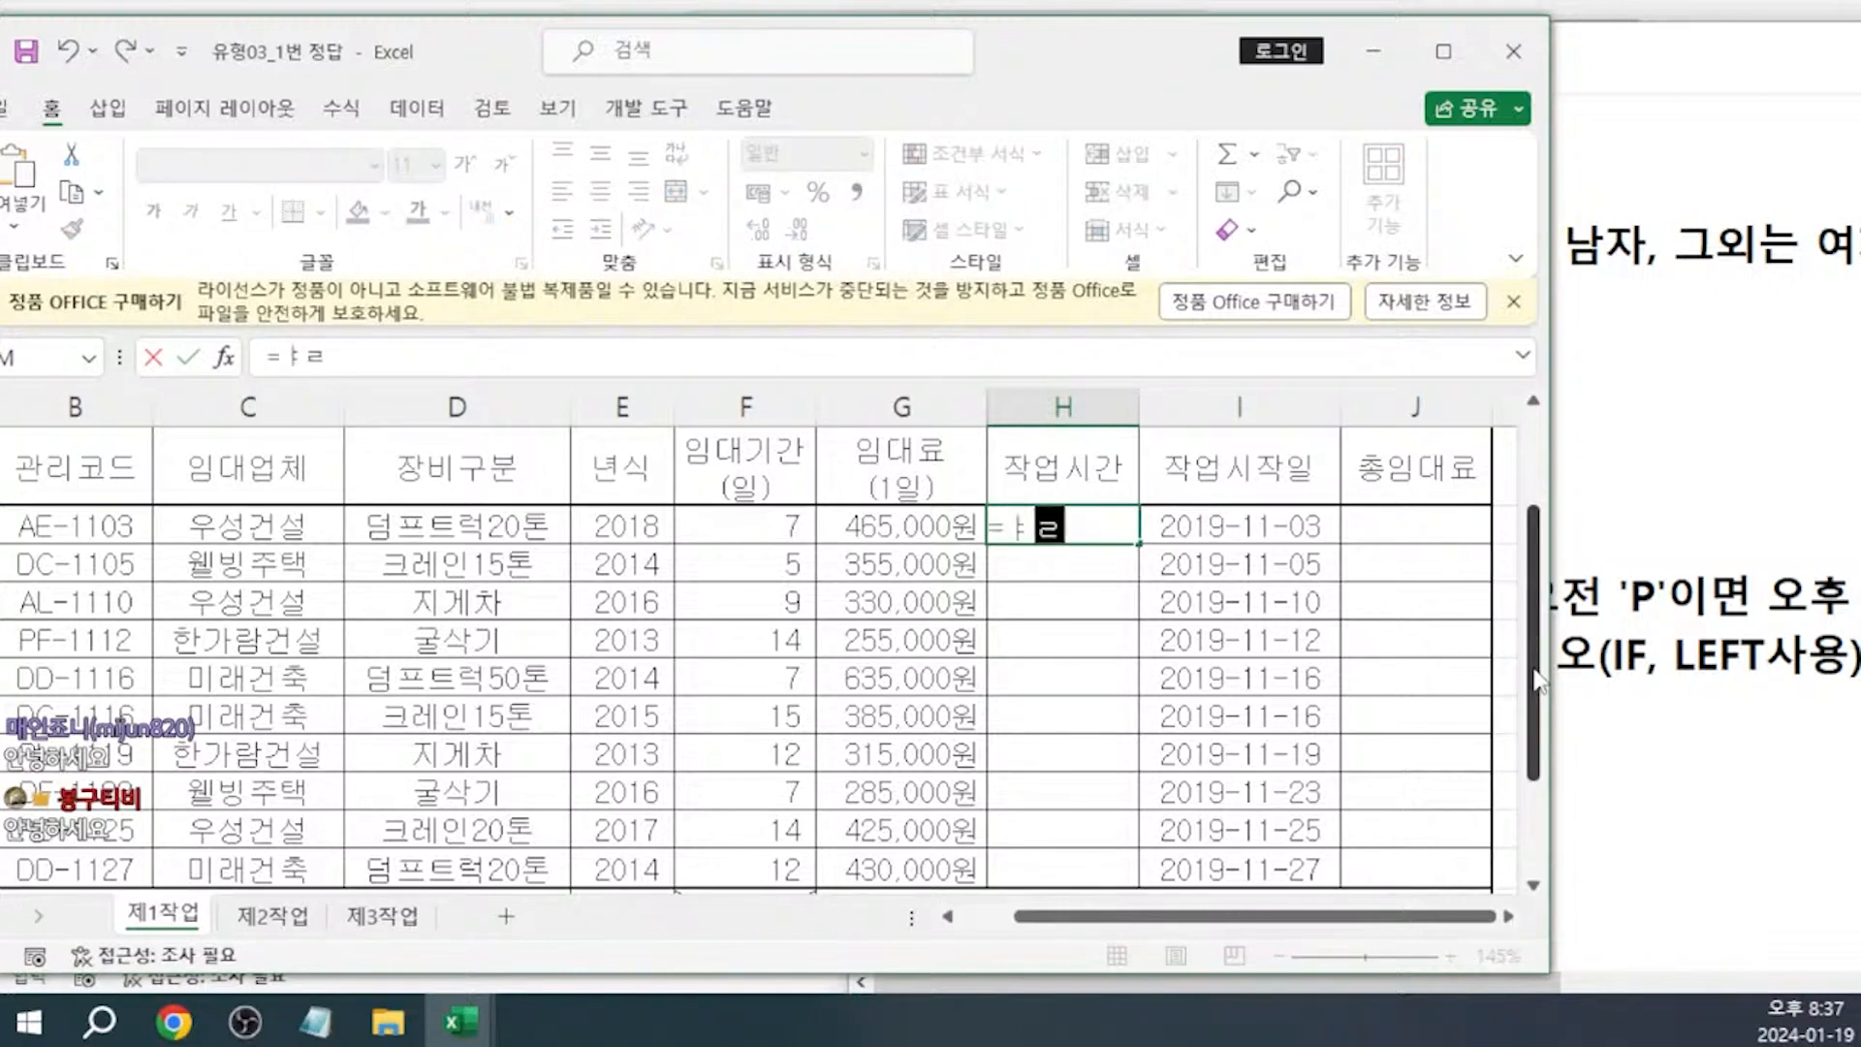
pyautogui.write('if')
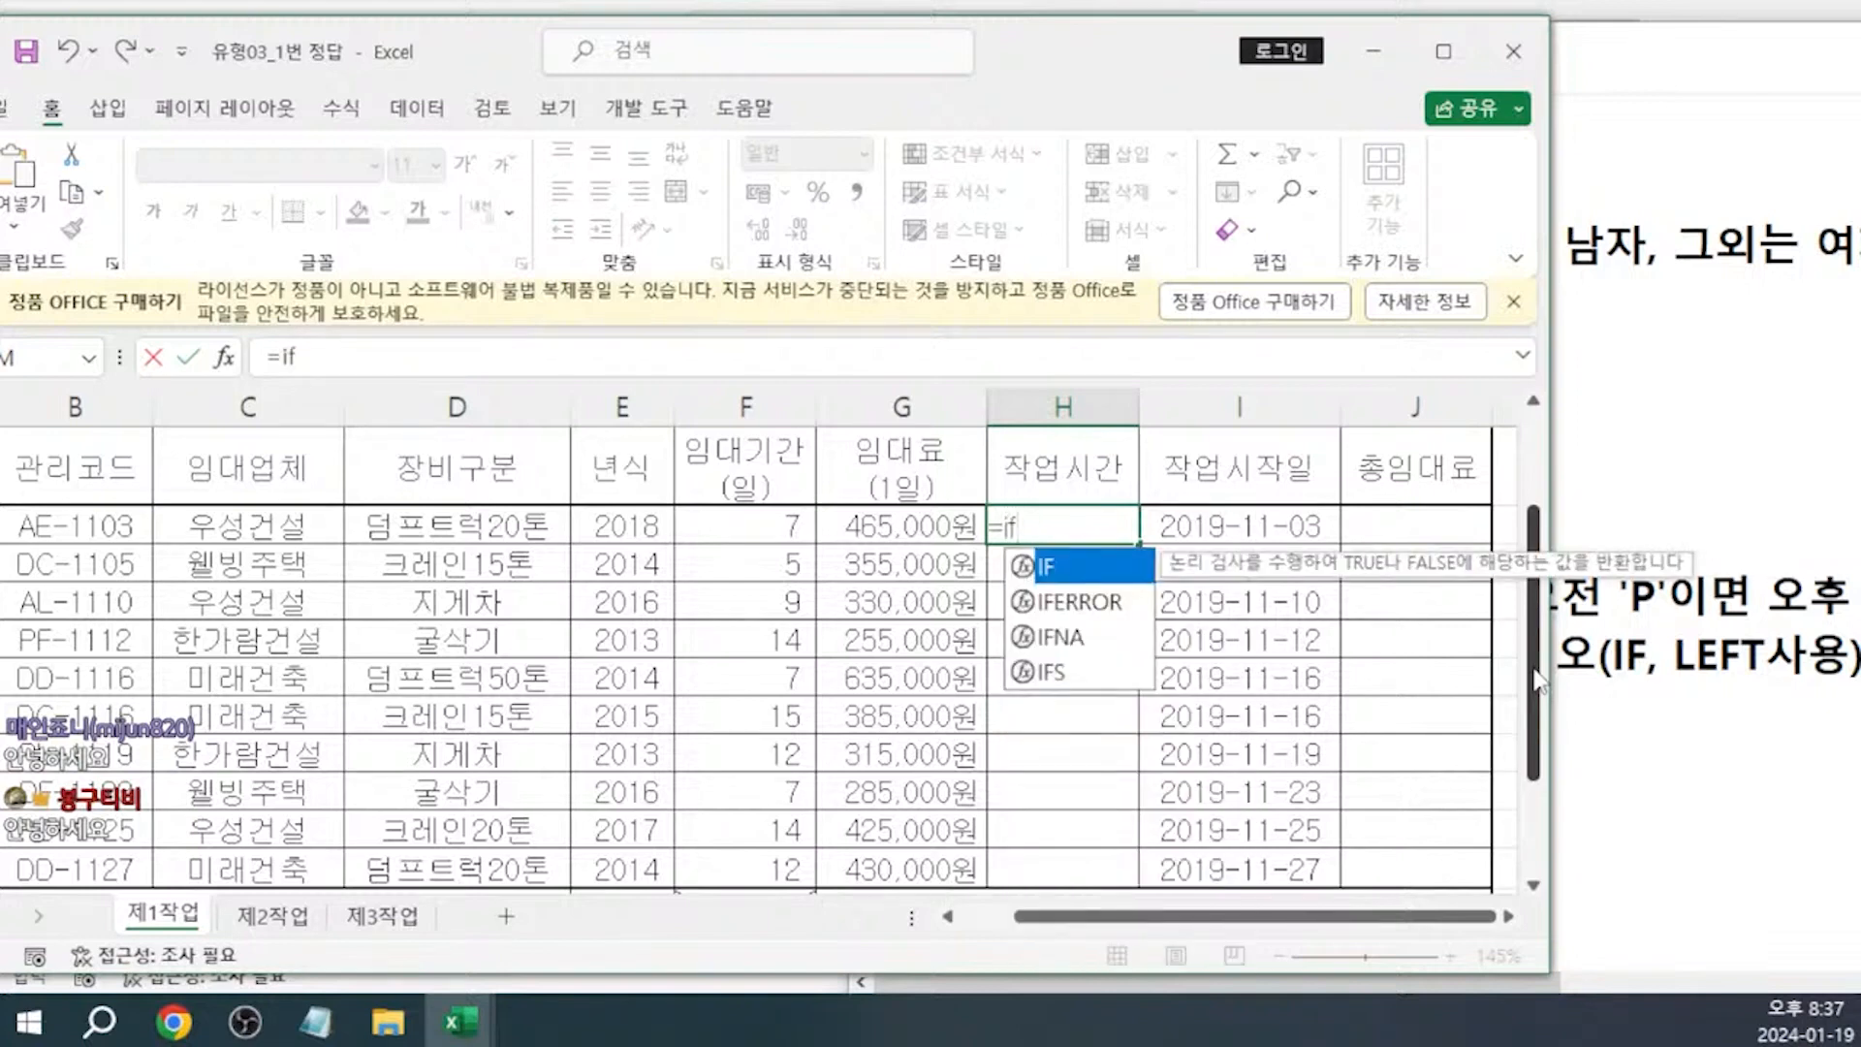
pyautogui.press('Tab')
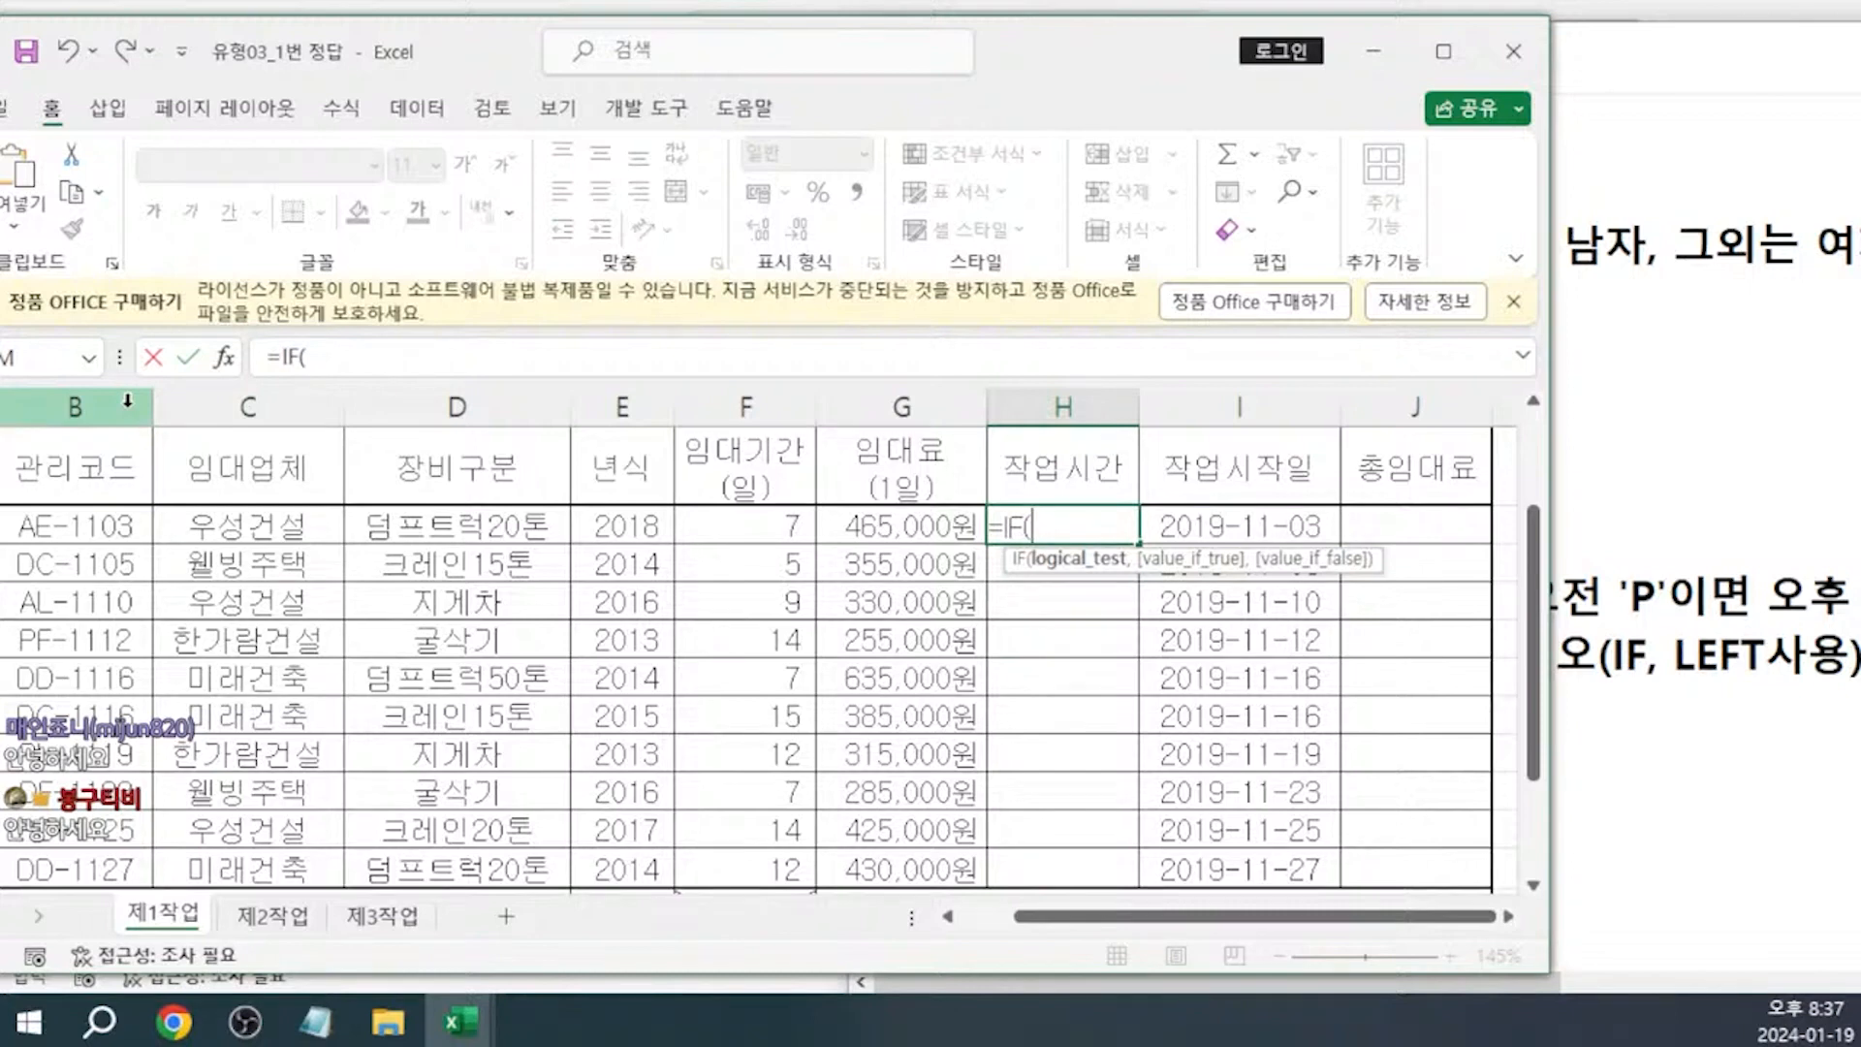
pyautogui.write('left')
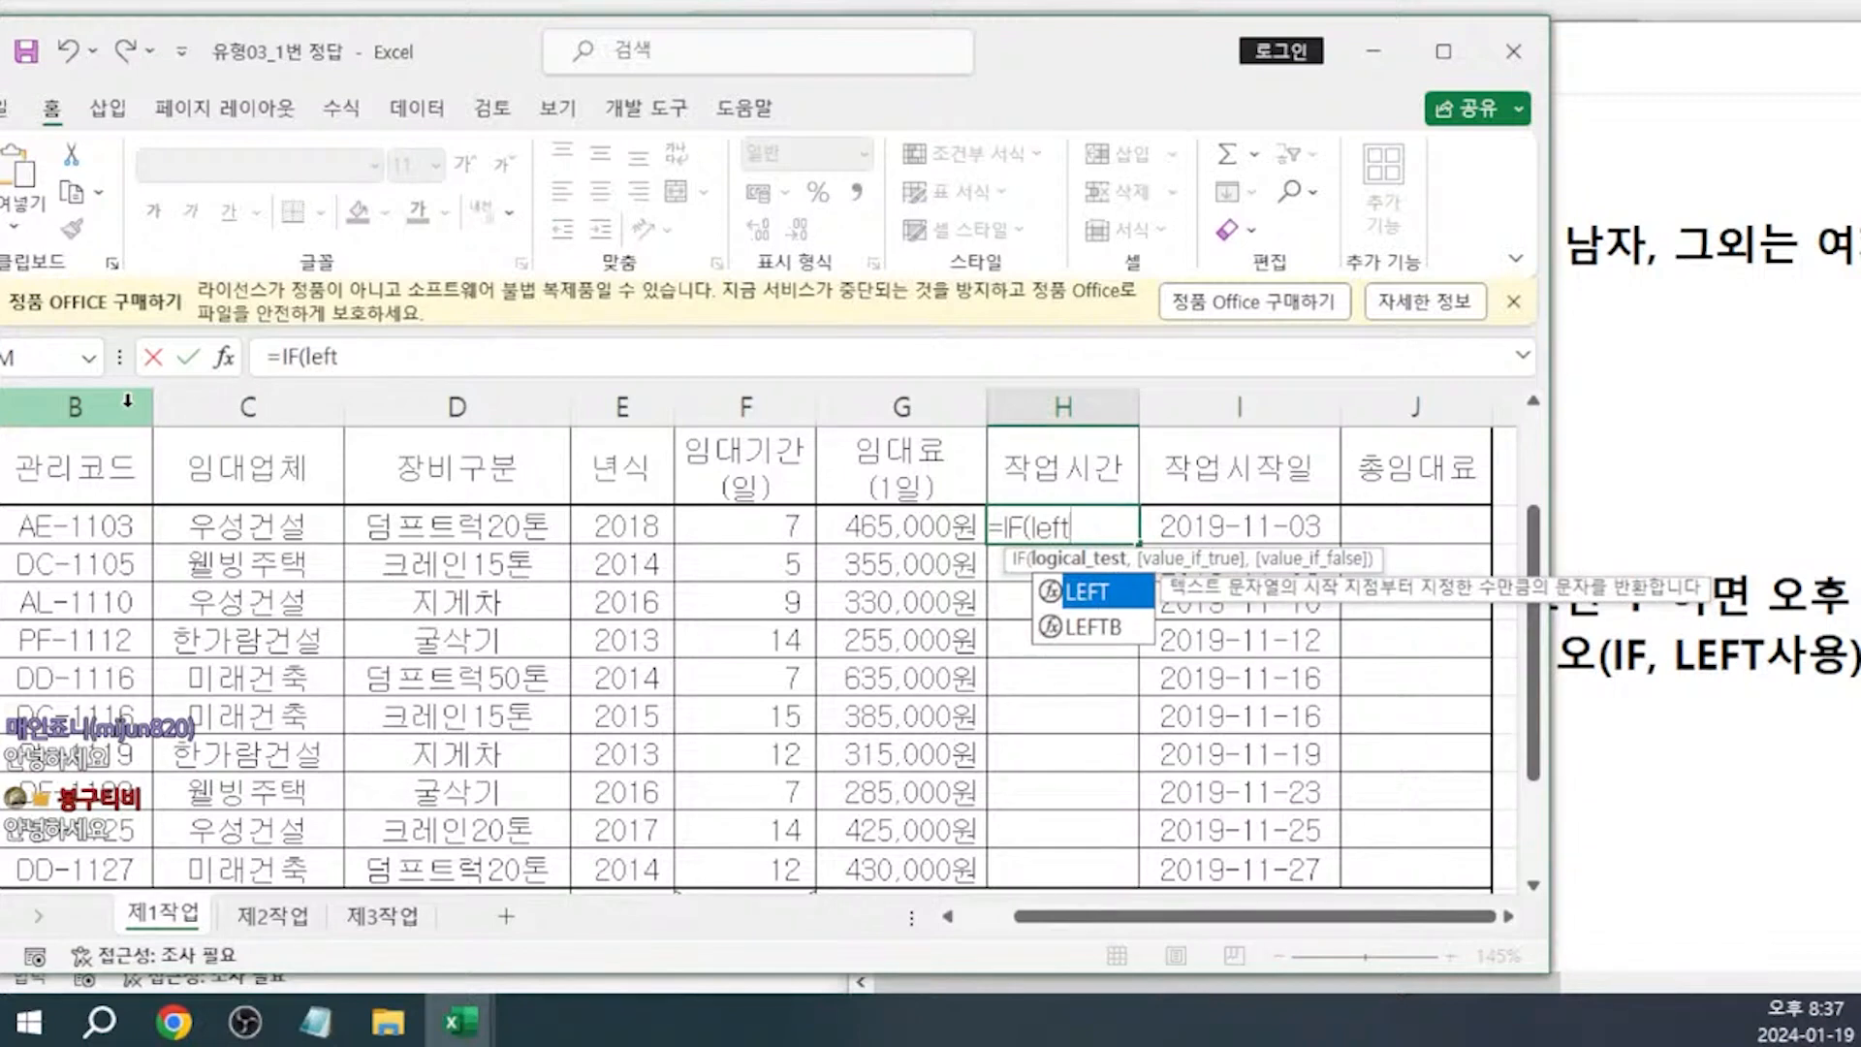
pyautogui.press('Tab')
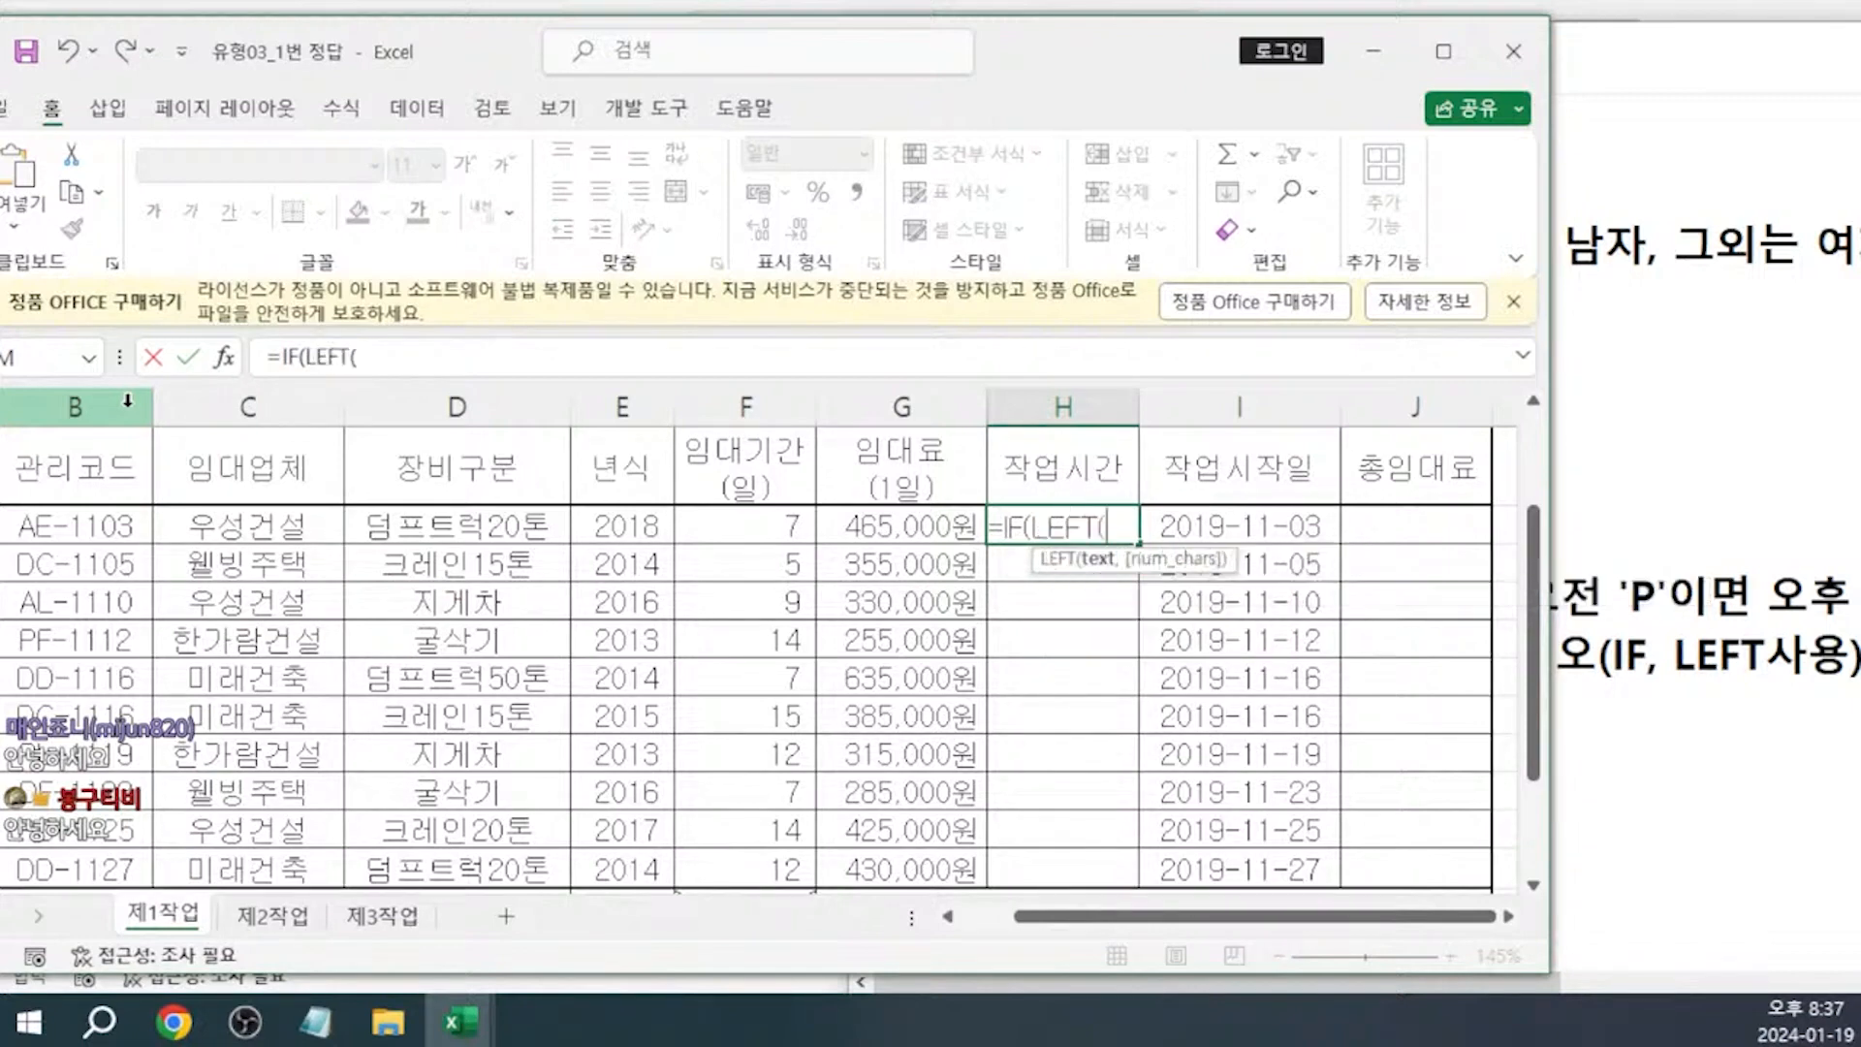
pyautogui.click(87, 528)
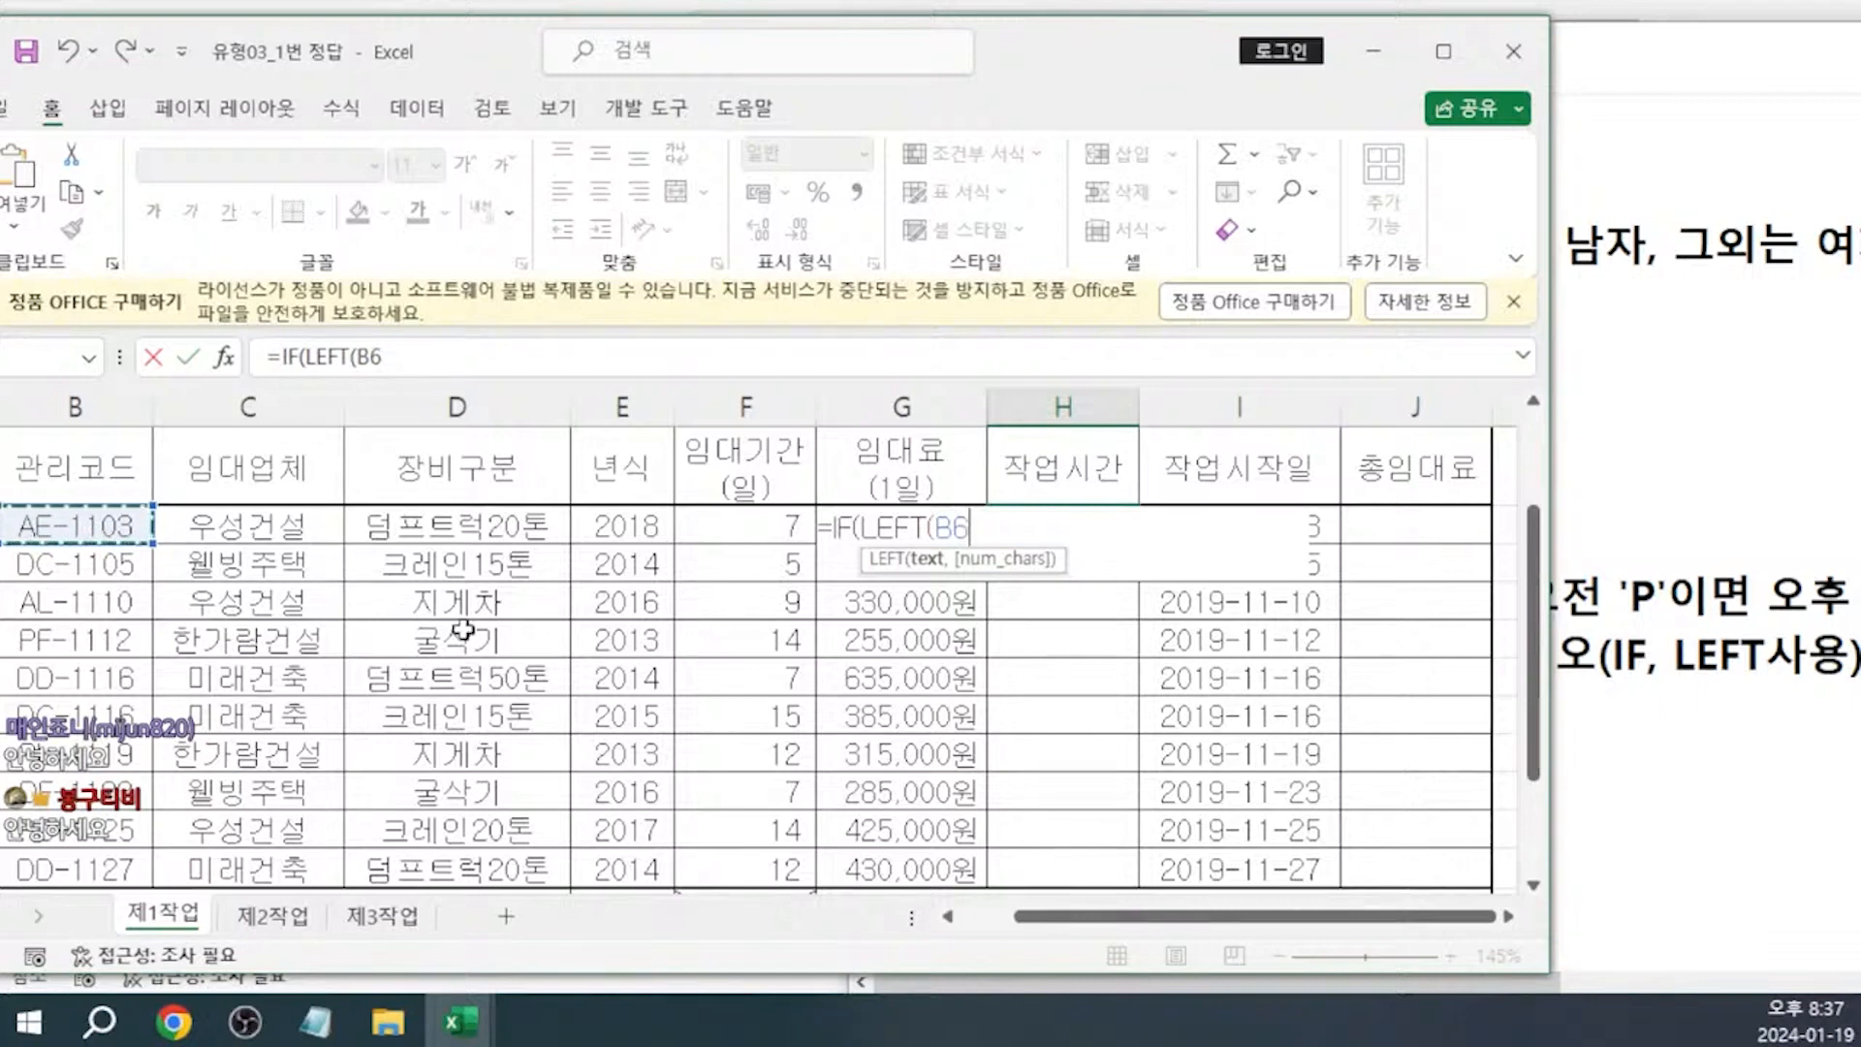
pyautogui.write(',1')
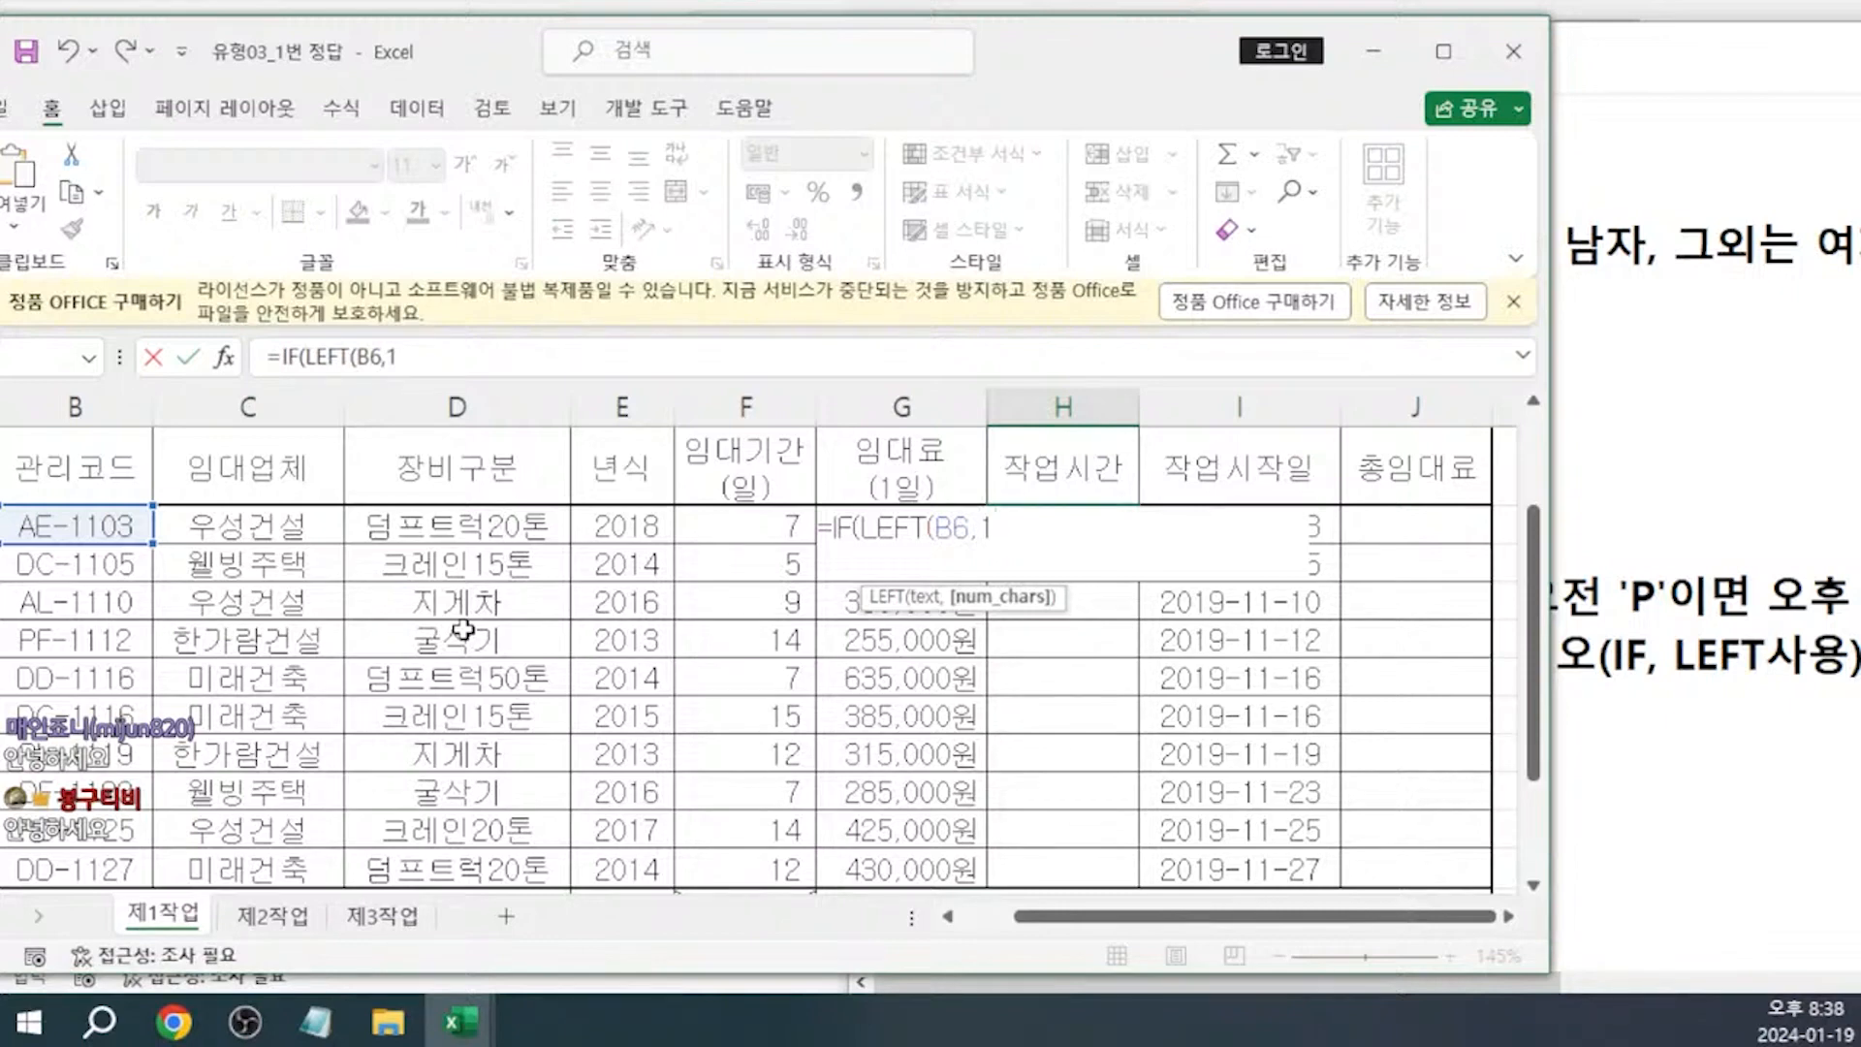
pyautogui.write(')')
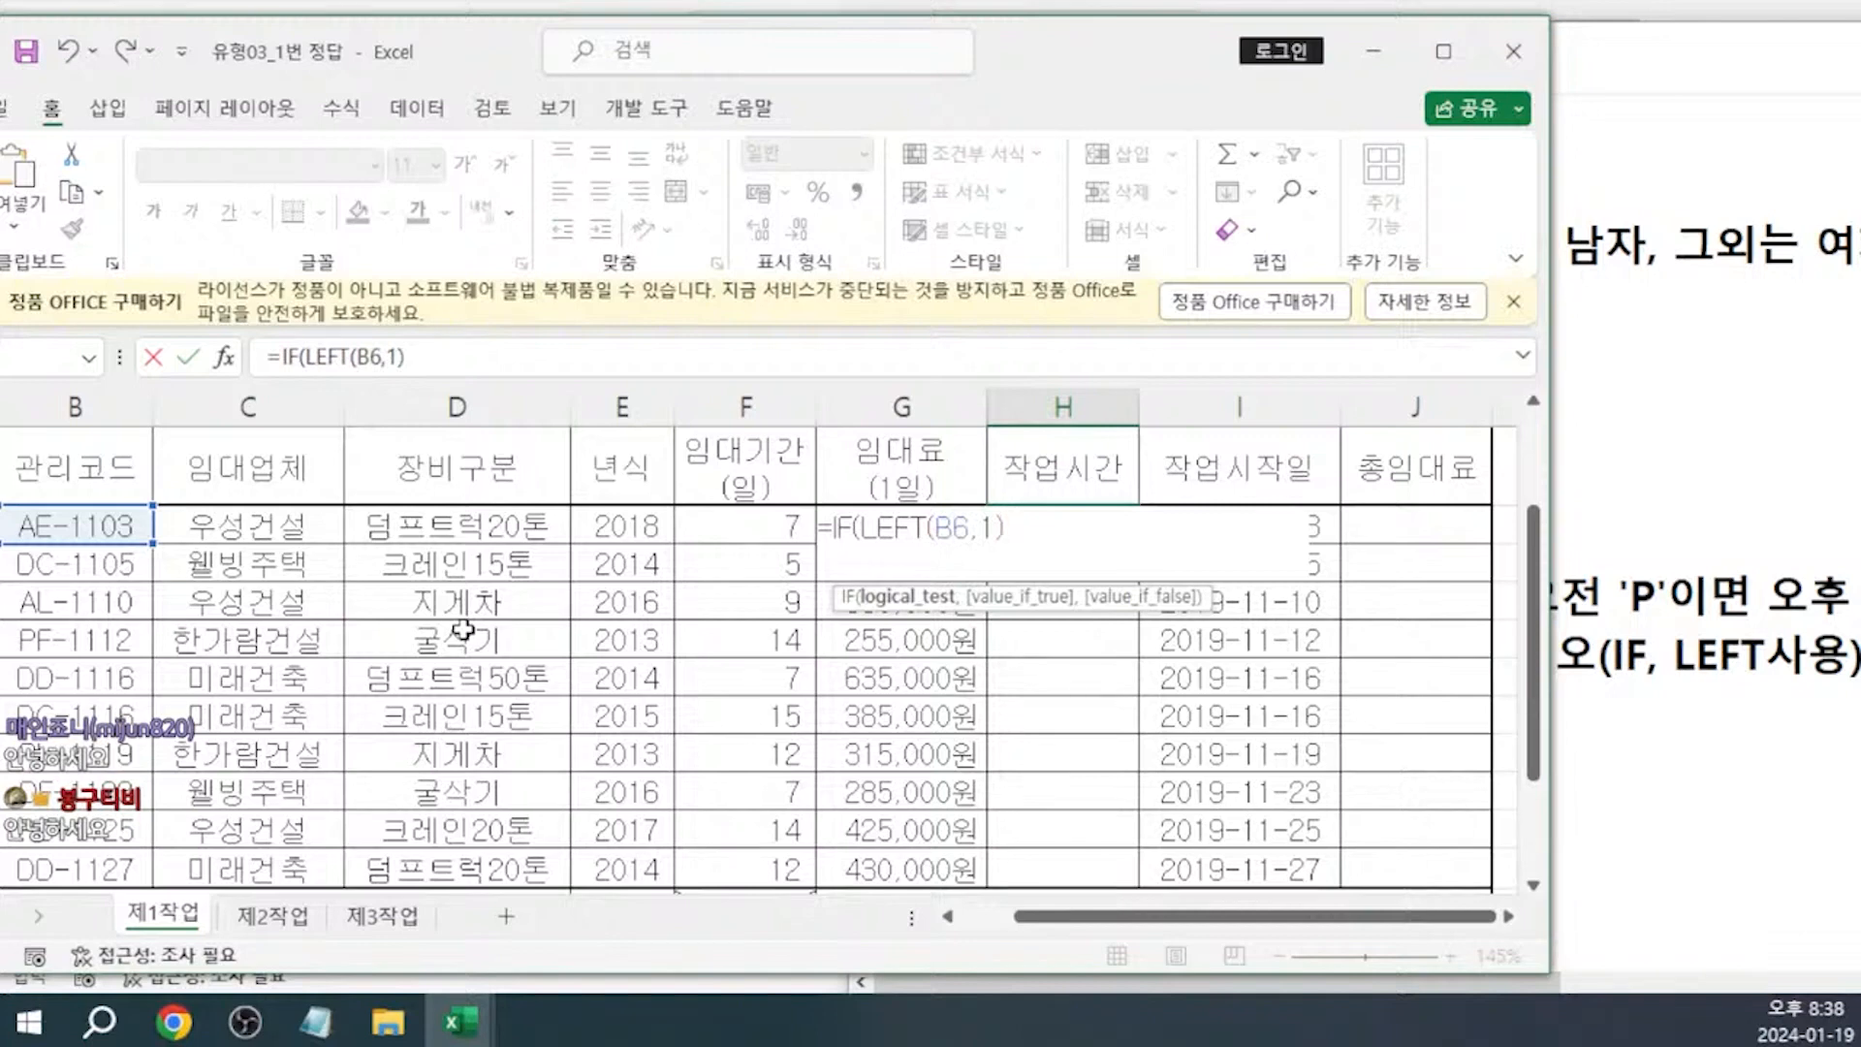
pyautogui.write('="A"')
pyautogui.write(',')
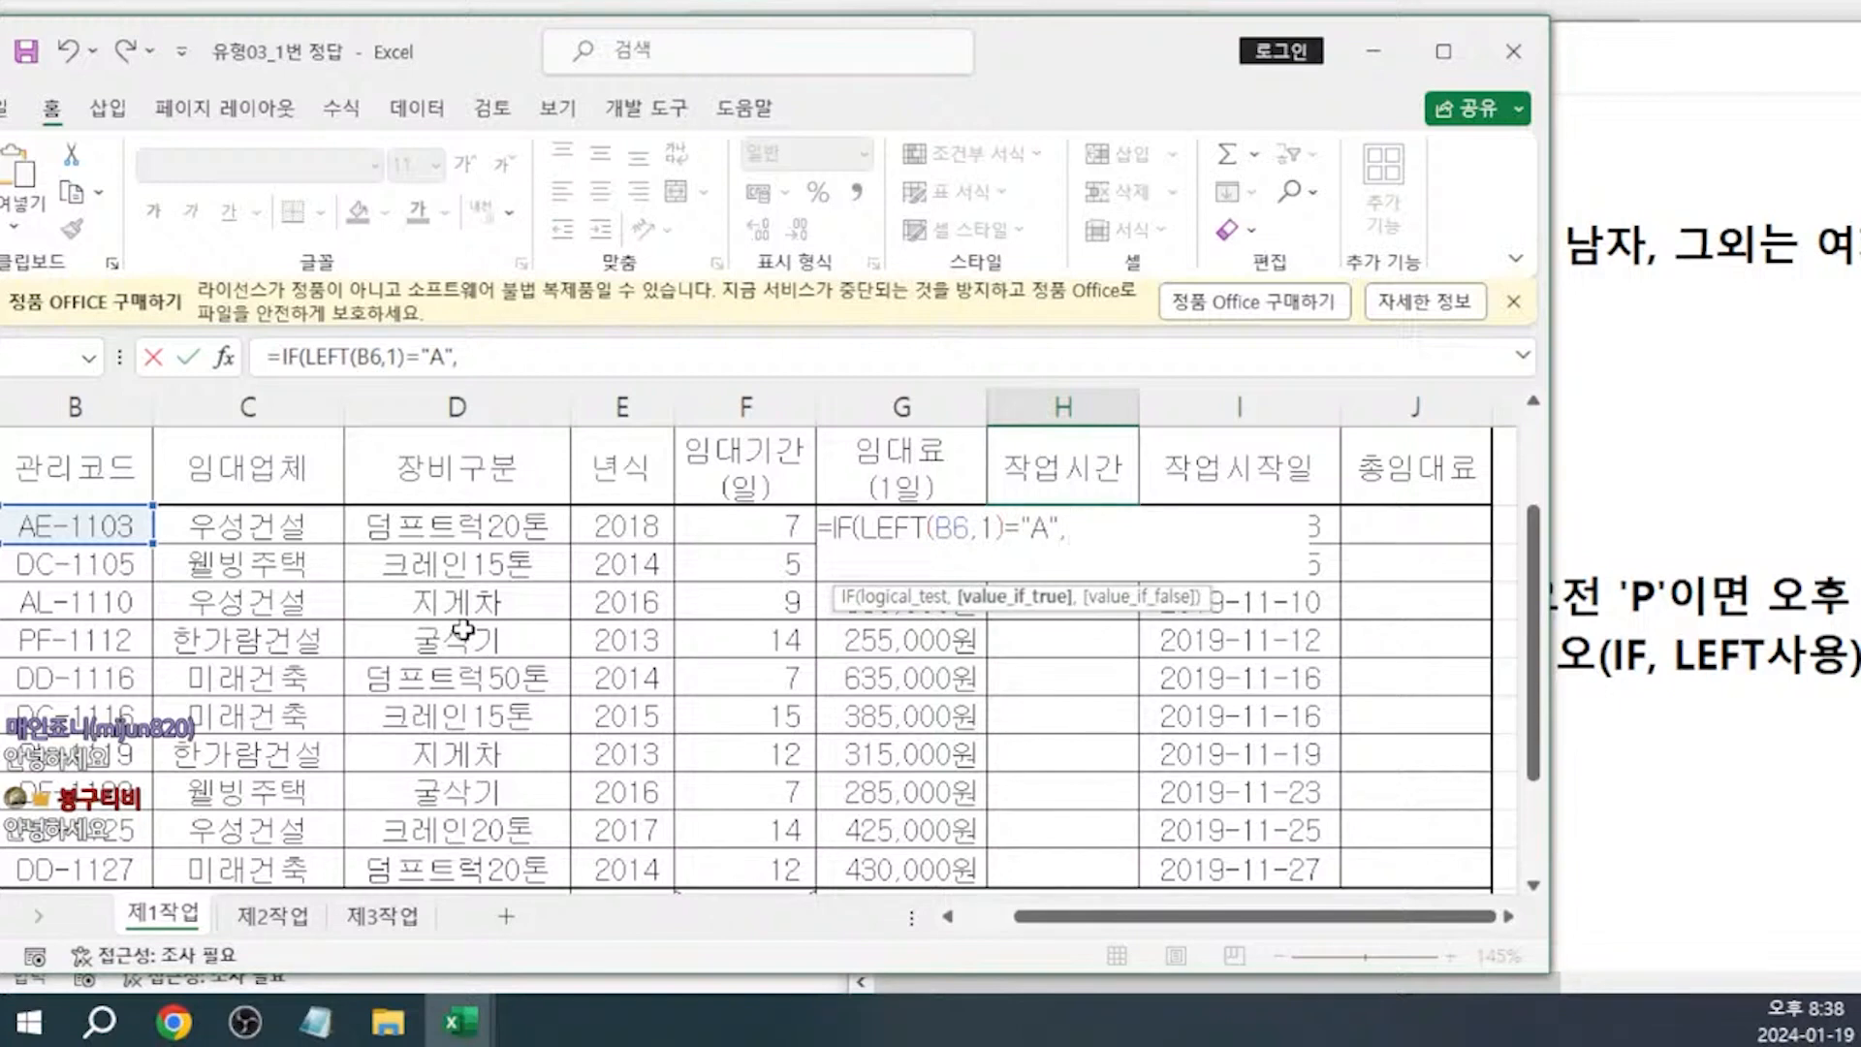
# Add "오전" as the true value and nest a copy of IF(LEFT(B6,1)="A","오전" as the false argument of the H6 formula
pyautogui.write('"오전"')
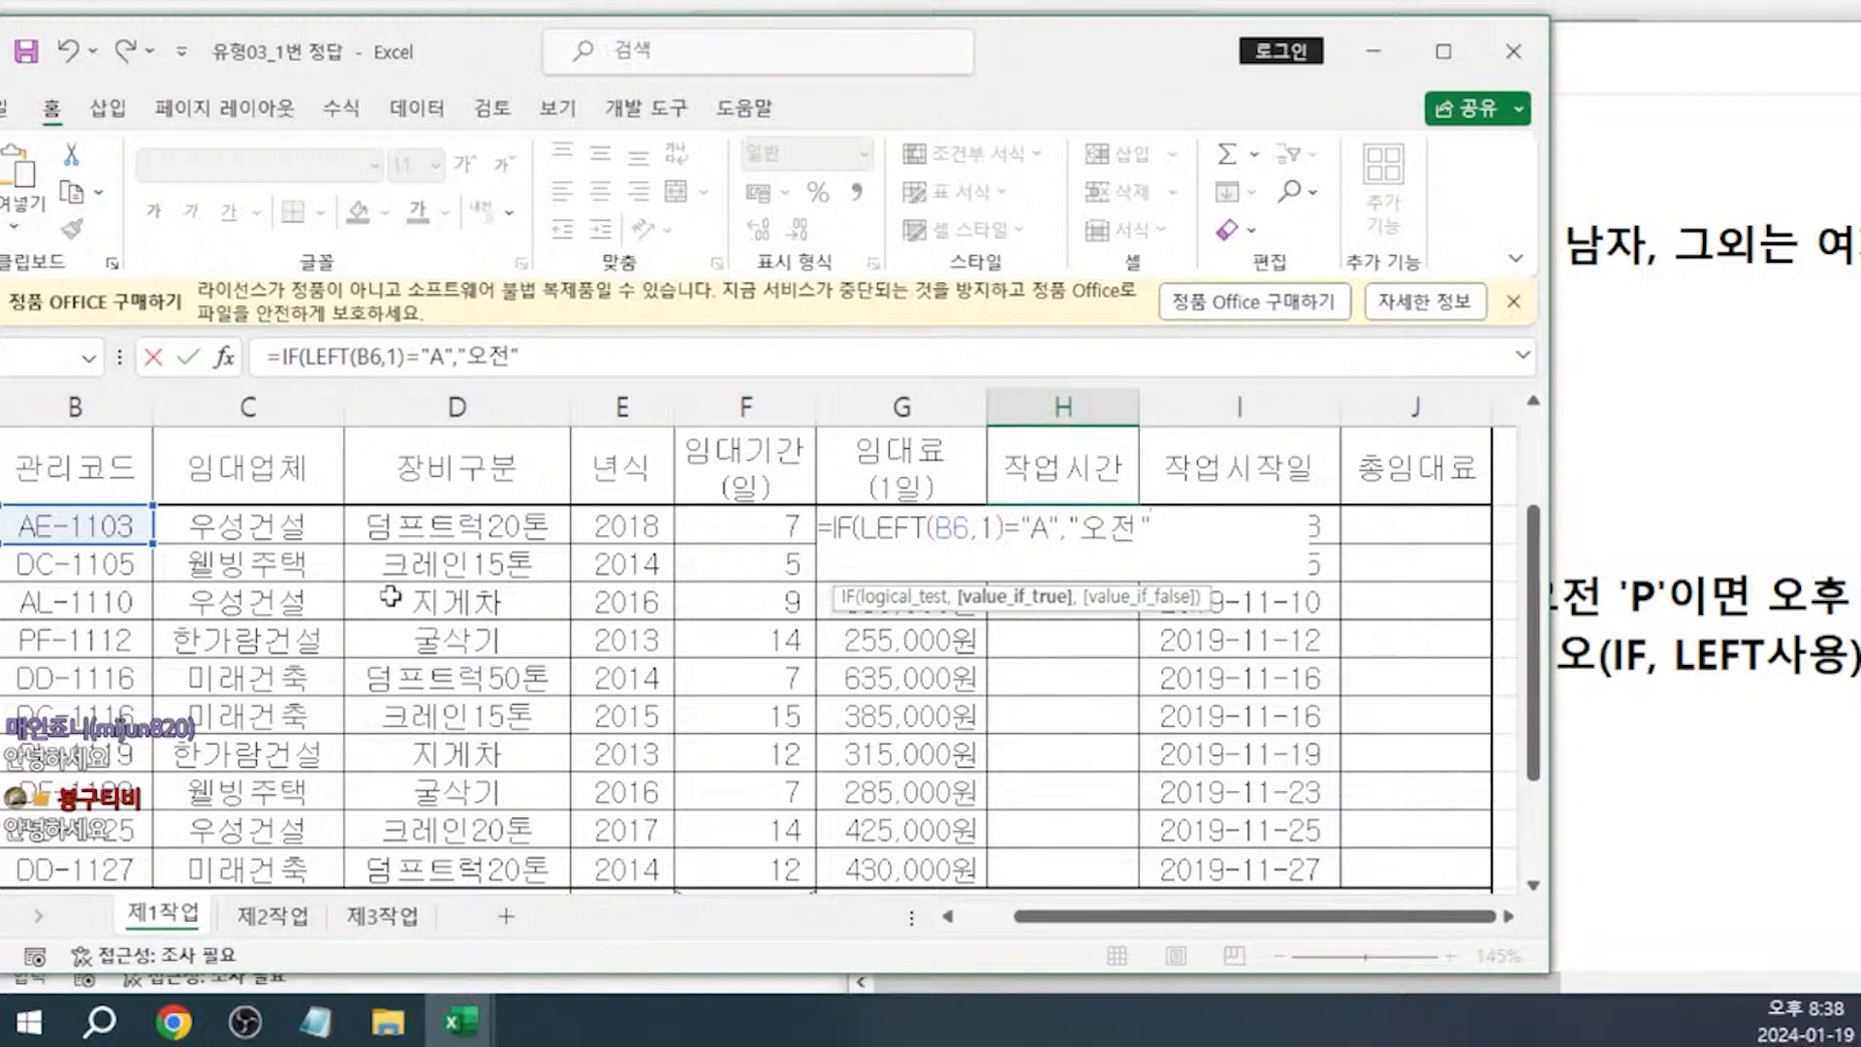
pyautogui.click(710, 374)
pyautogui.write(',')
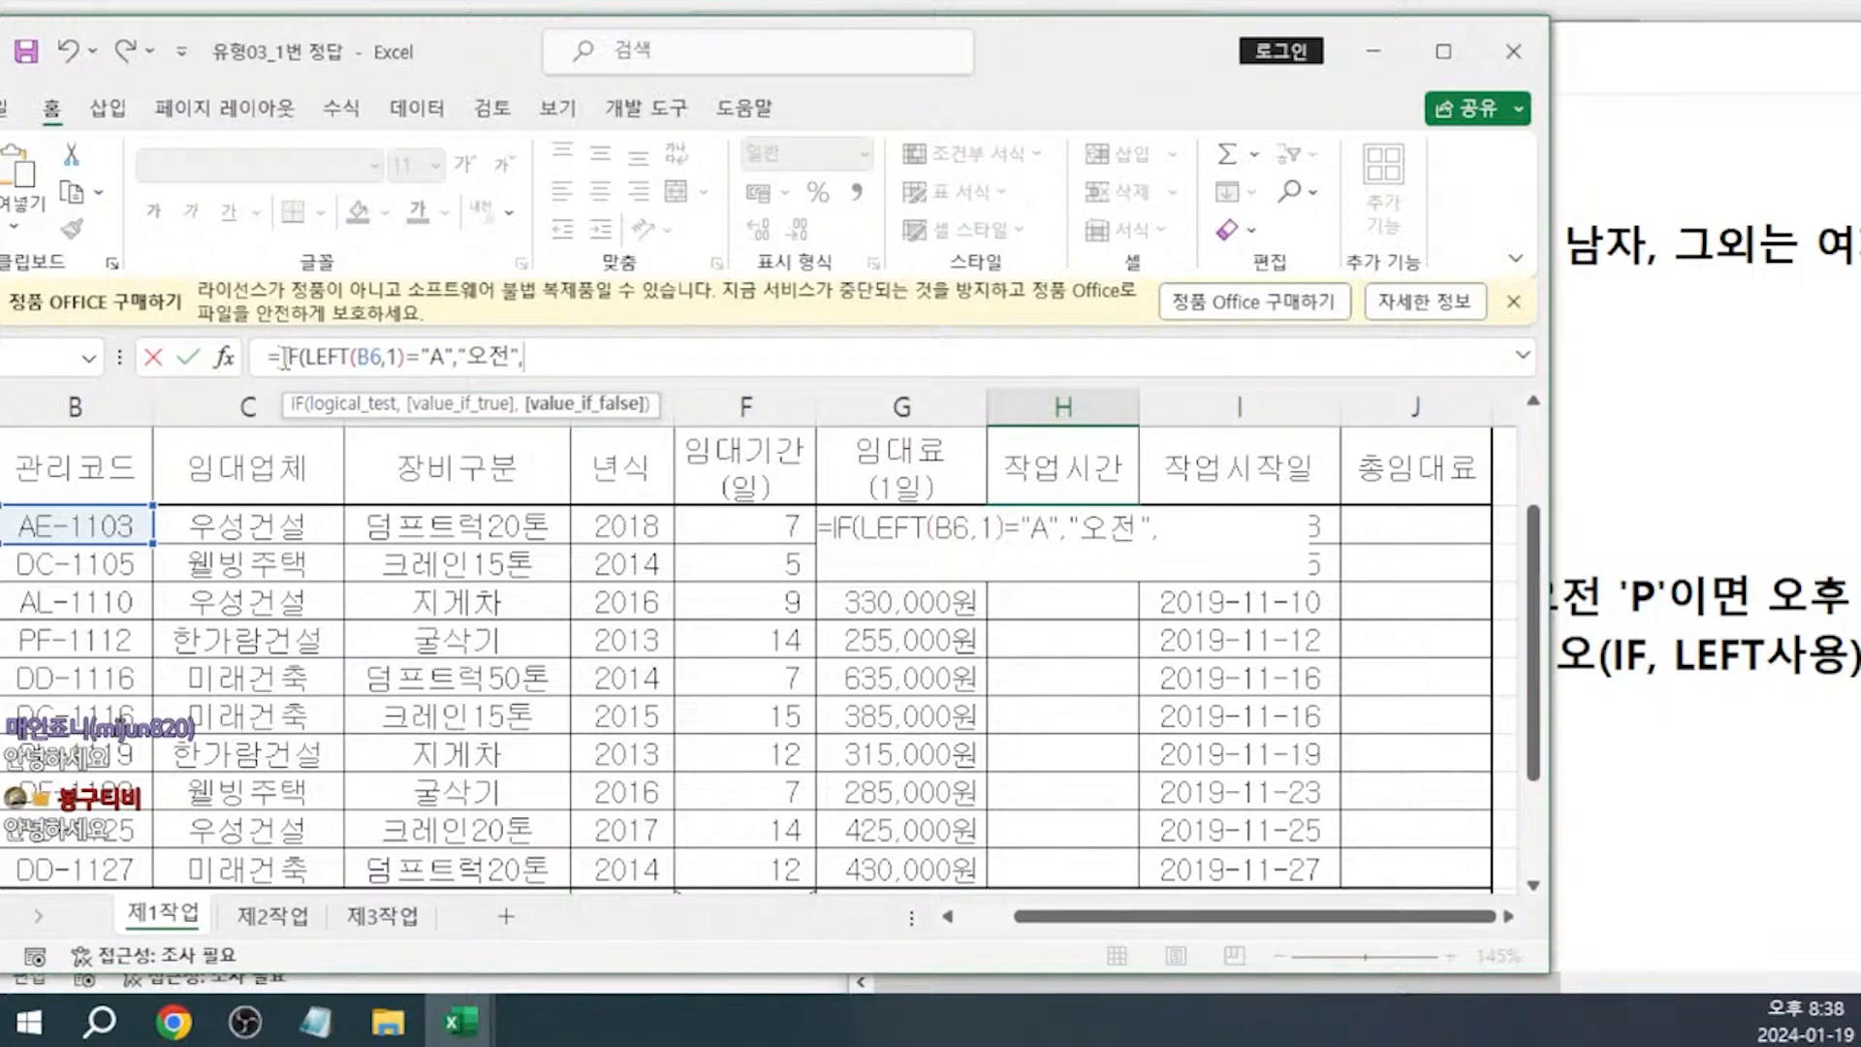
pyautogui.moveTo(287, 360); pyautogui.dragTo(579, 362)
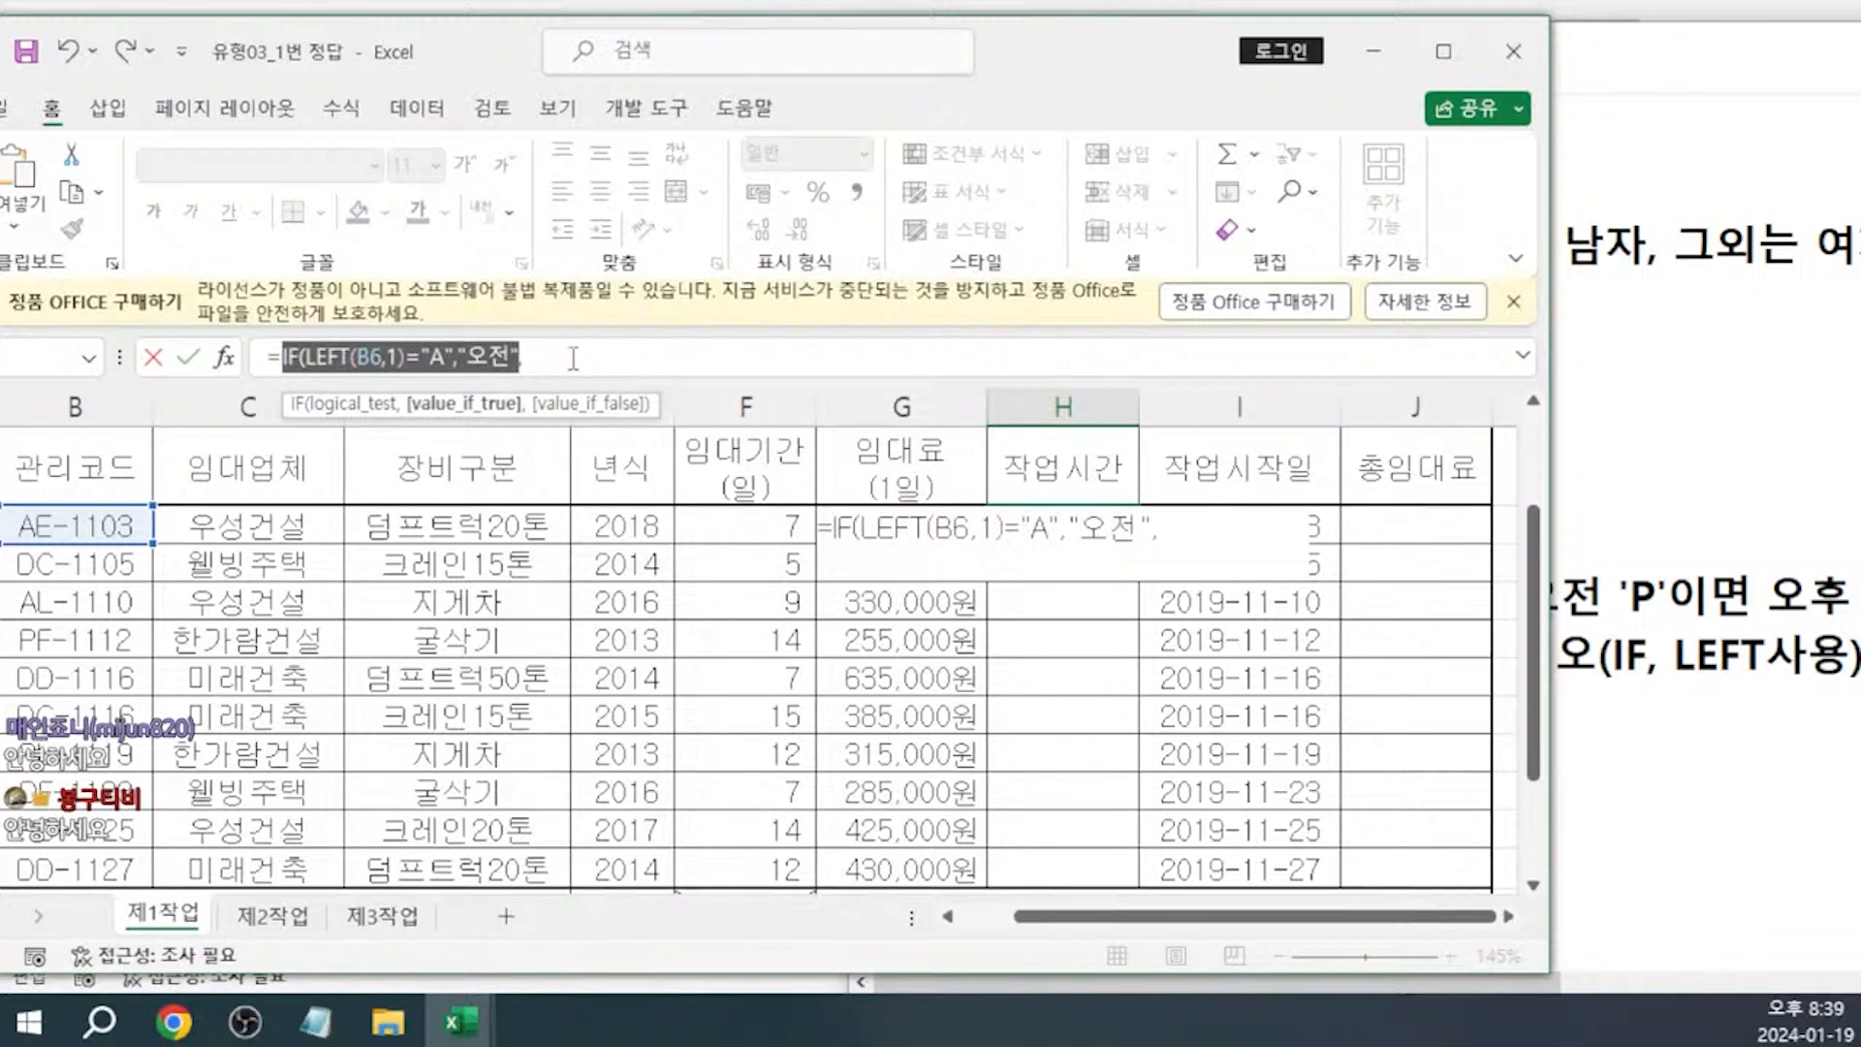
pyautogui.click(573, 358)
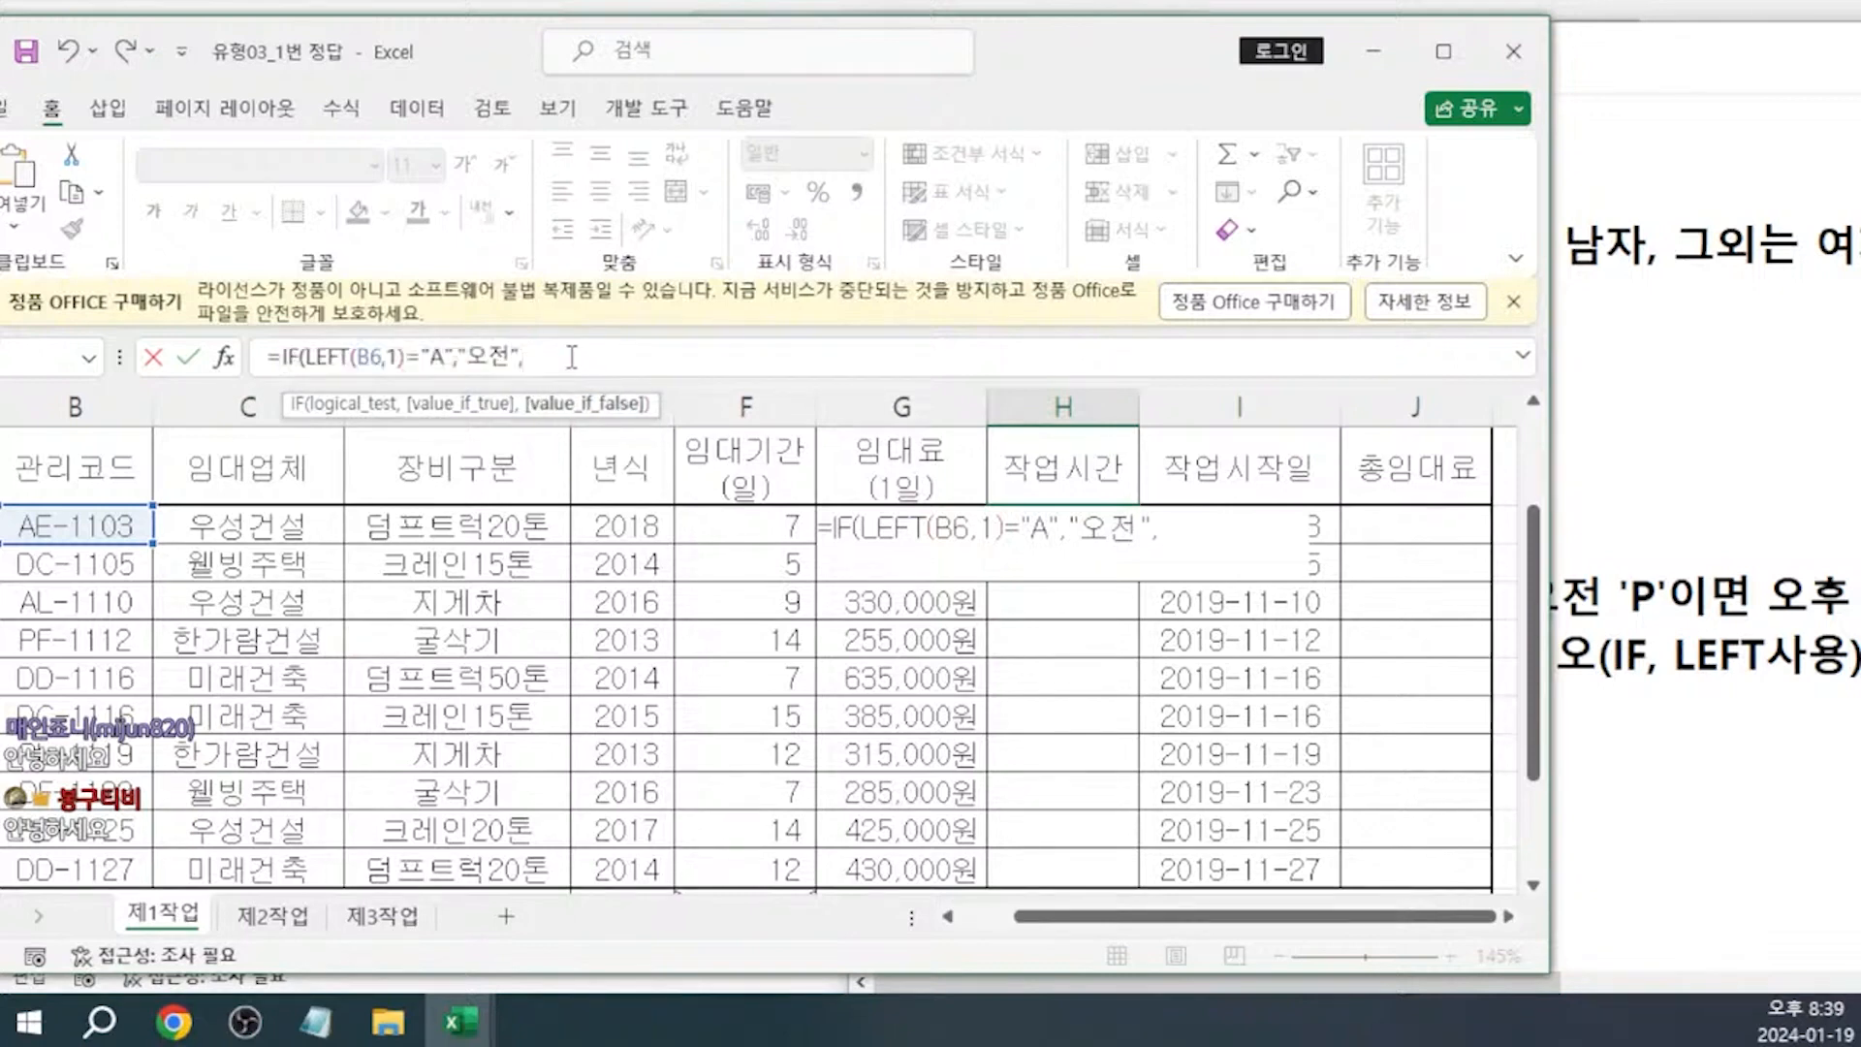
pyautogui.hotkey('ctrl', 'v')
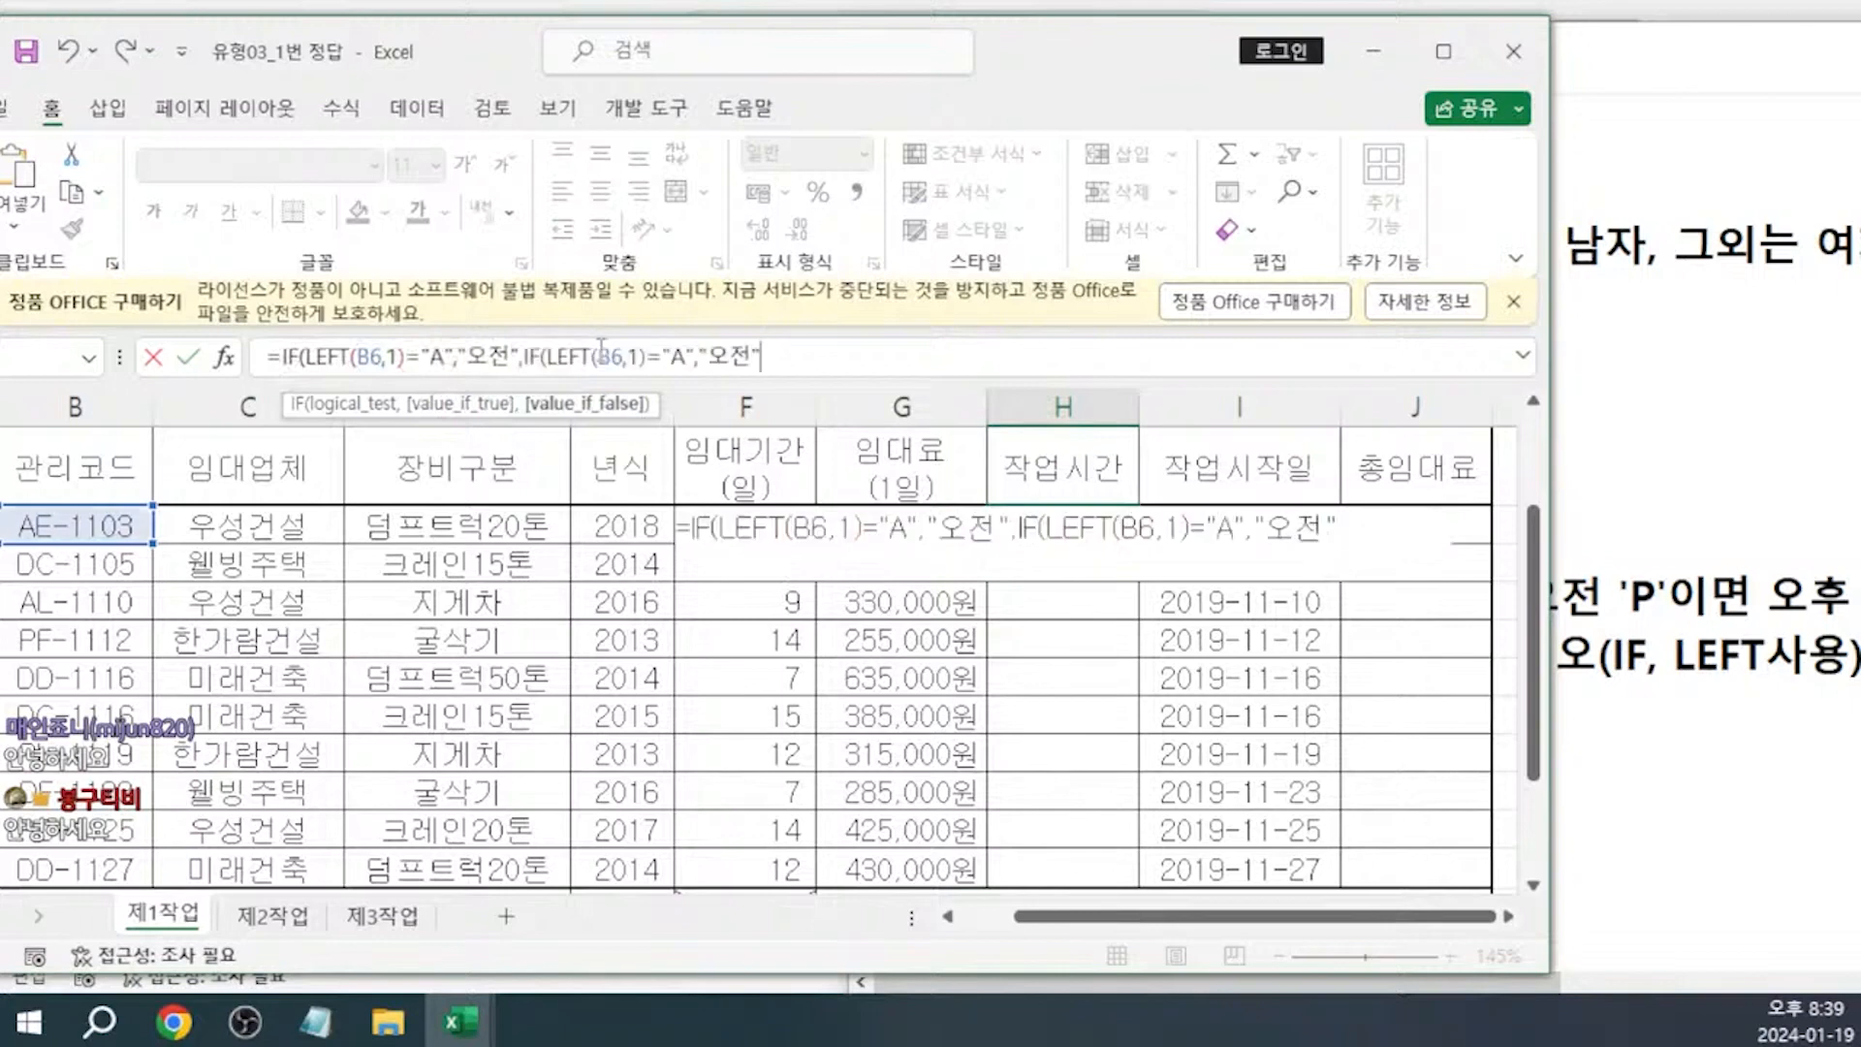
# Change the nested IF's comparison letter to "P" and its true value to "오후"
pyautogui.click(687, 361)
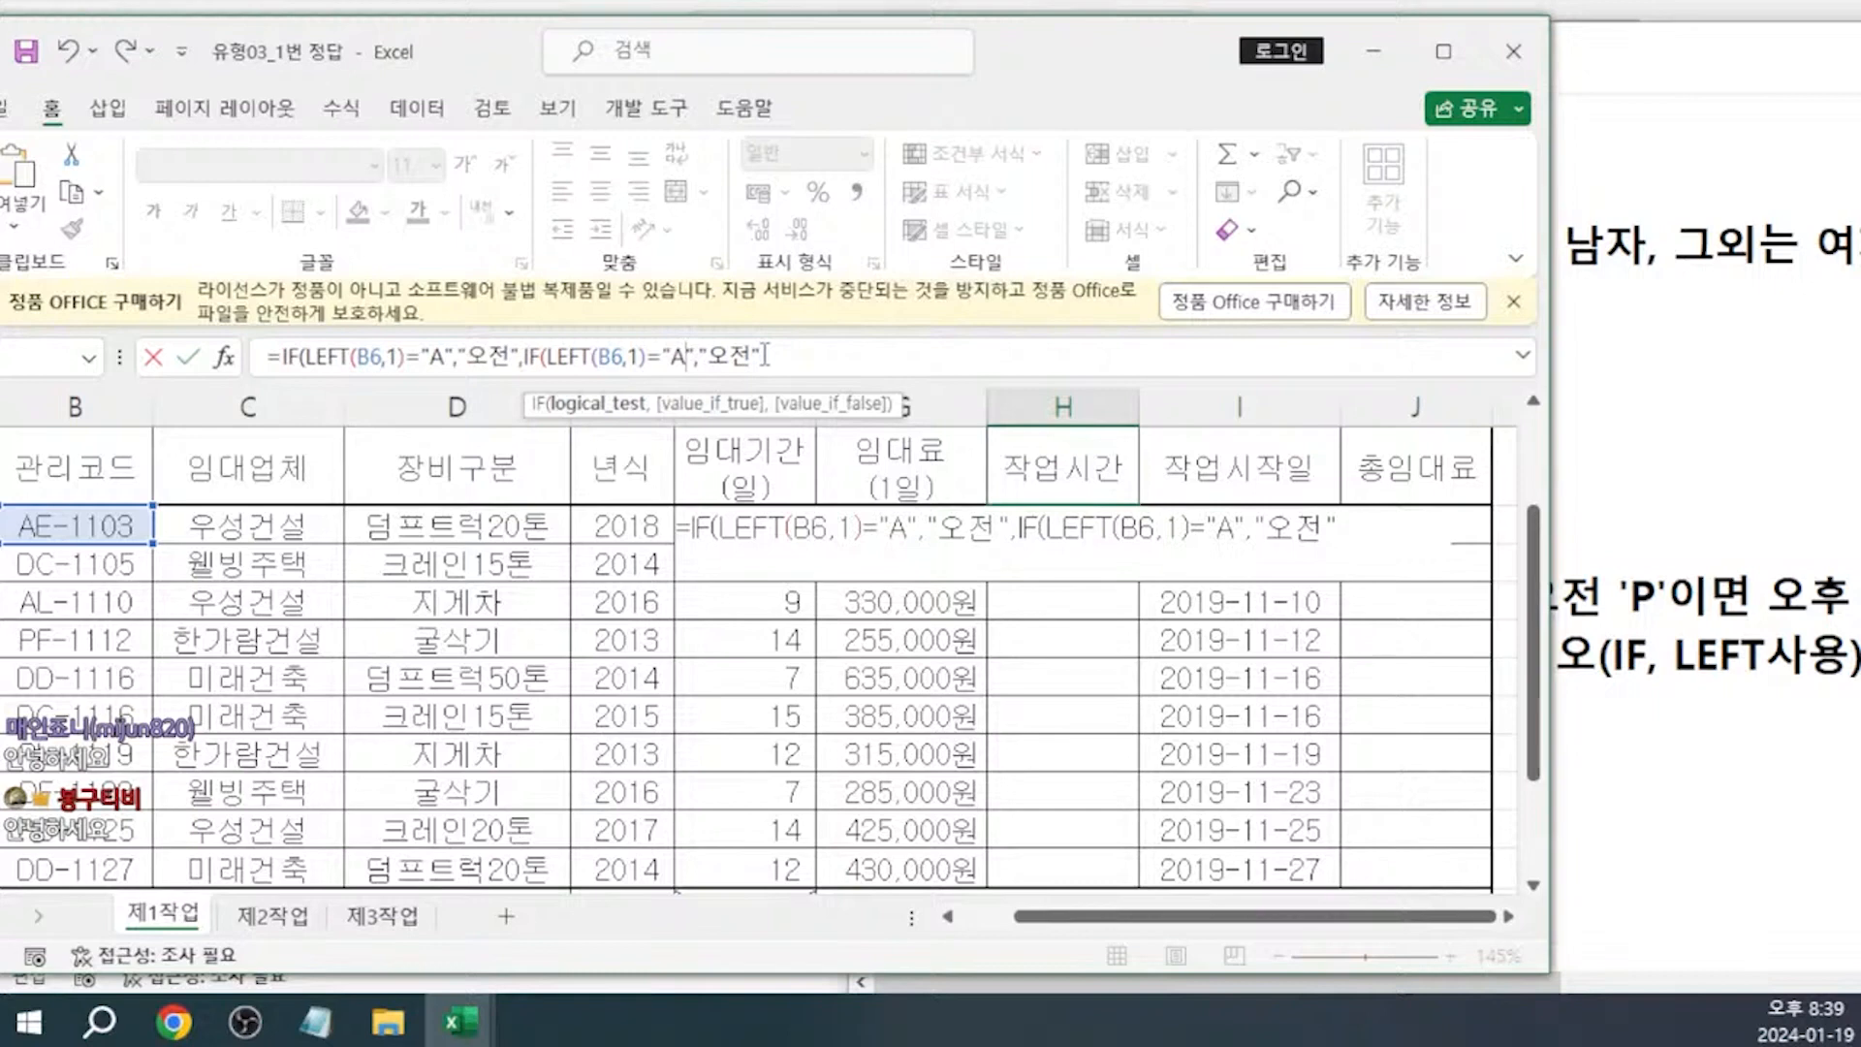
pyautogui.press('BackSpace')
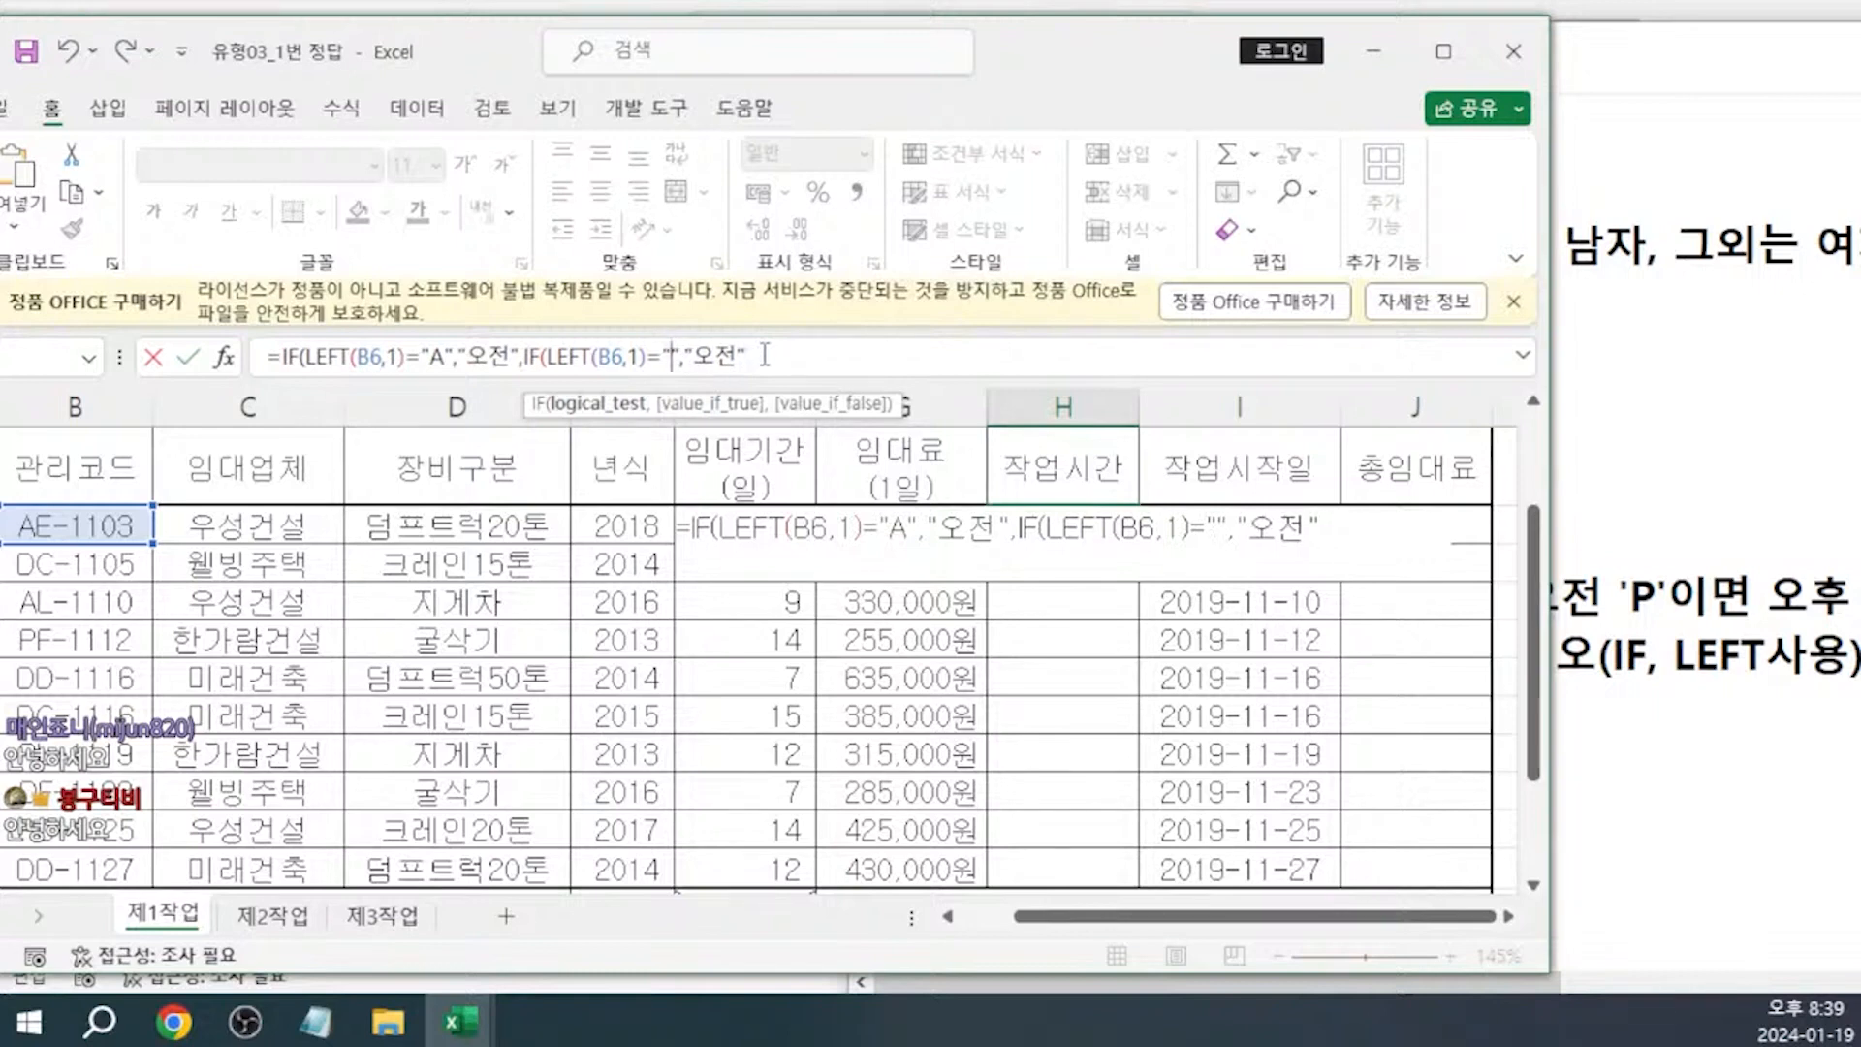
pyautogui.write('P')
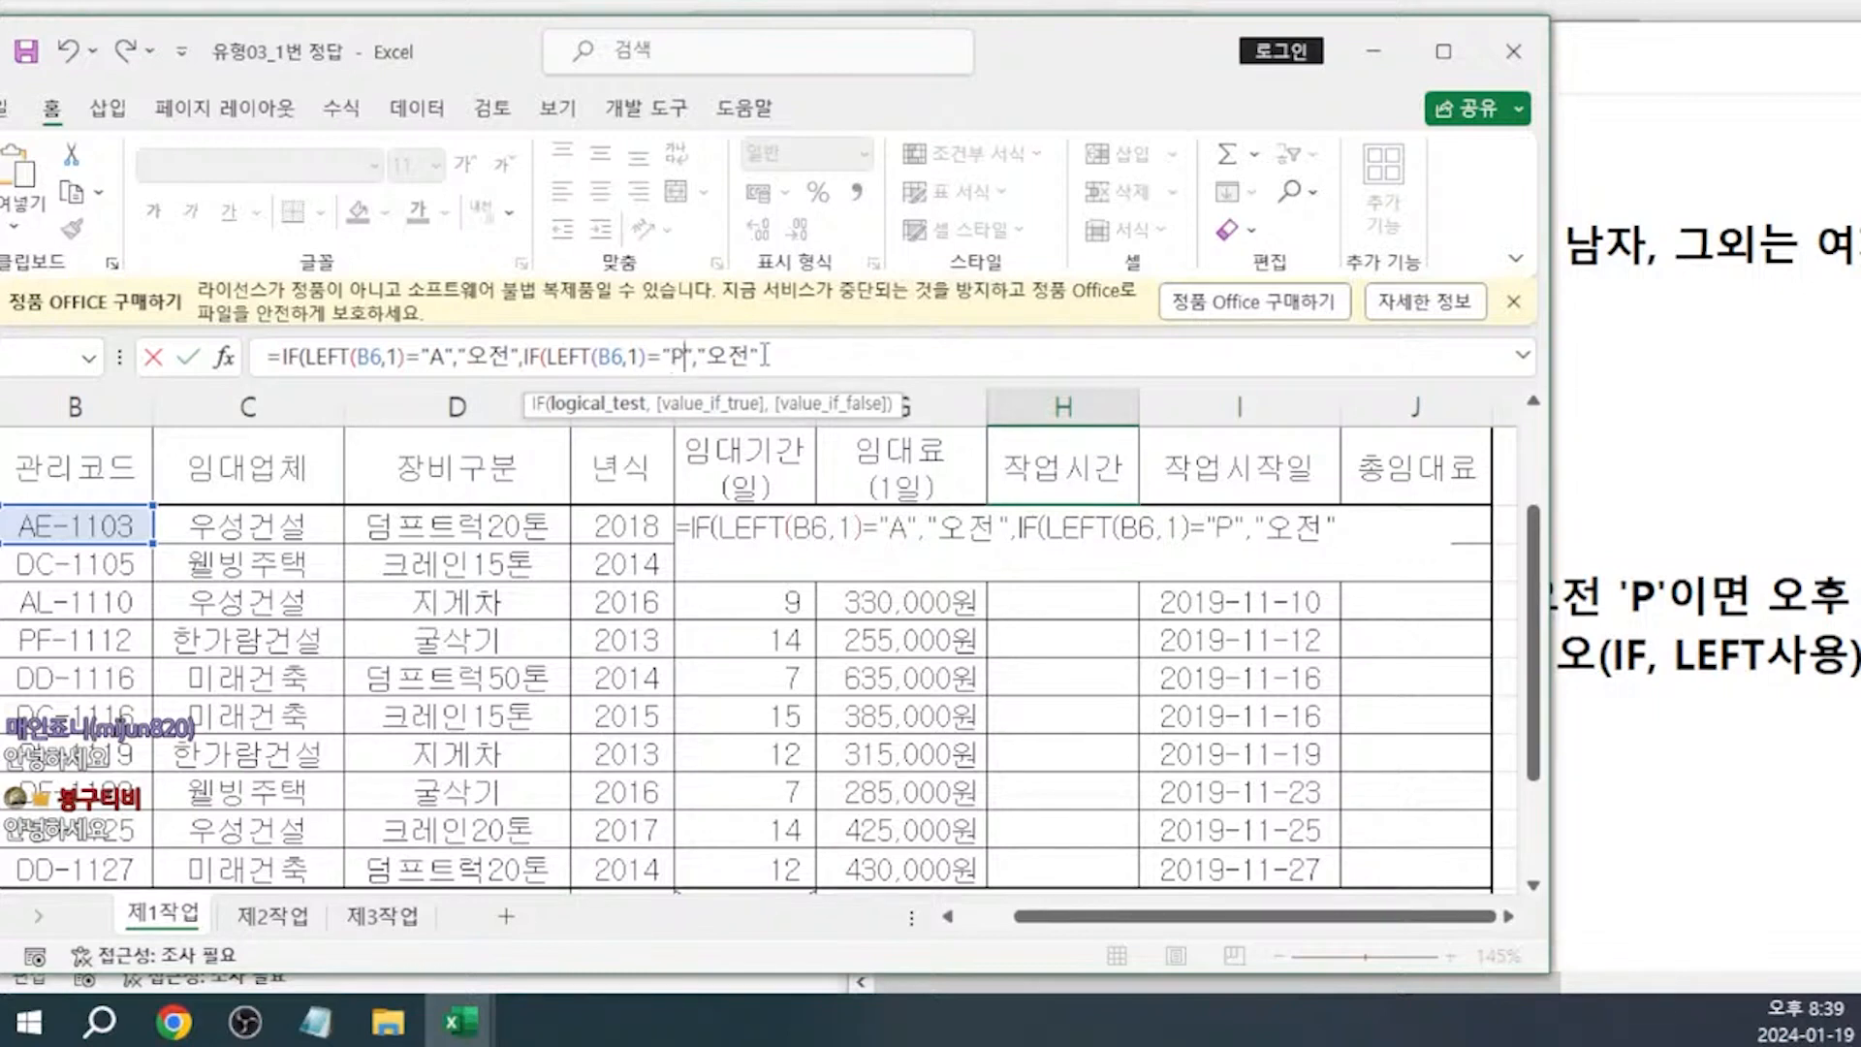
pyautogui.press('Right')
pyautogui.press('Right')
pyautogui.press('Right')
pyautogui.press('Right')
pyautogui.press('Right')
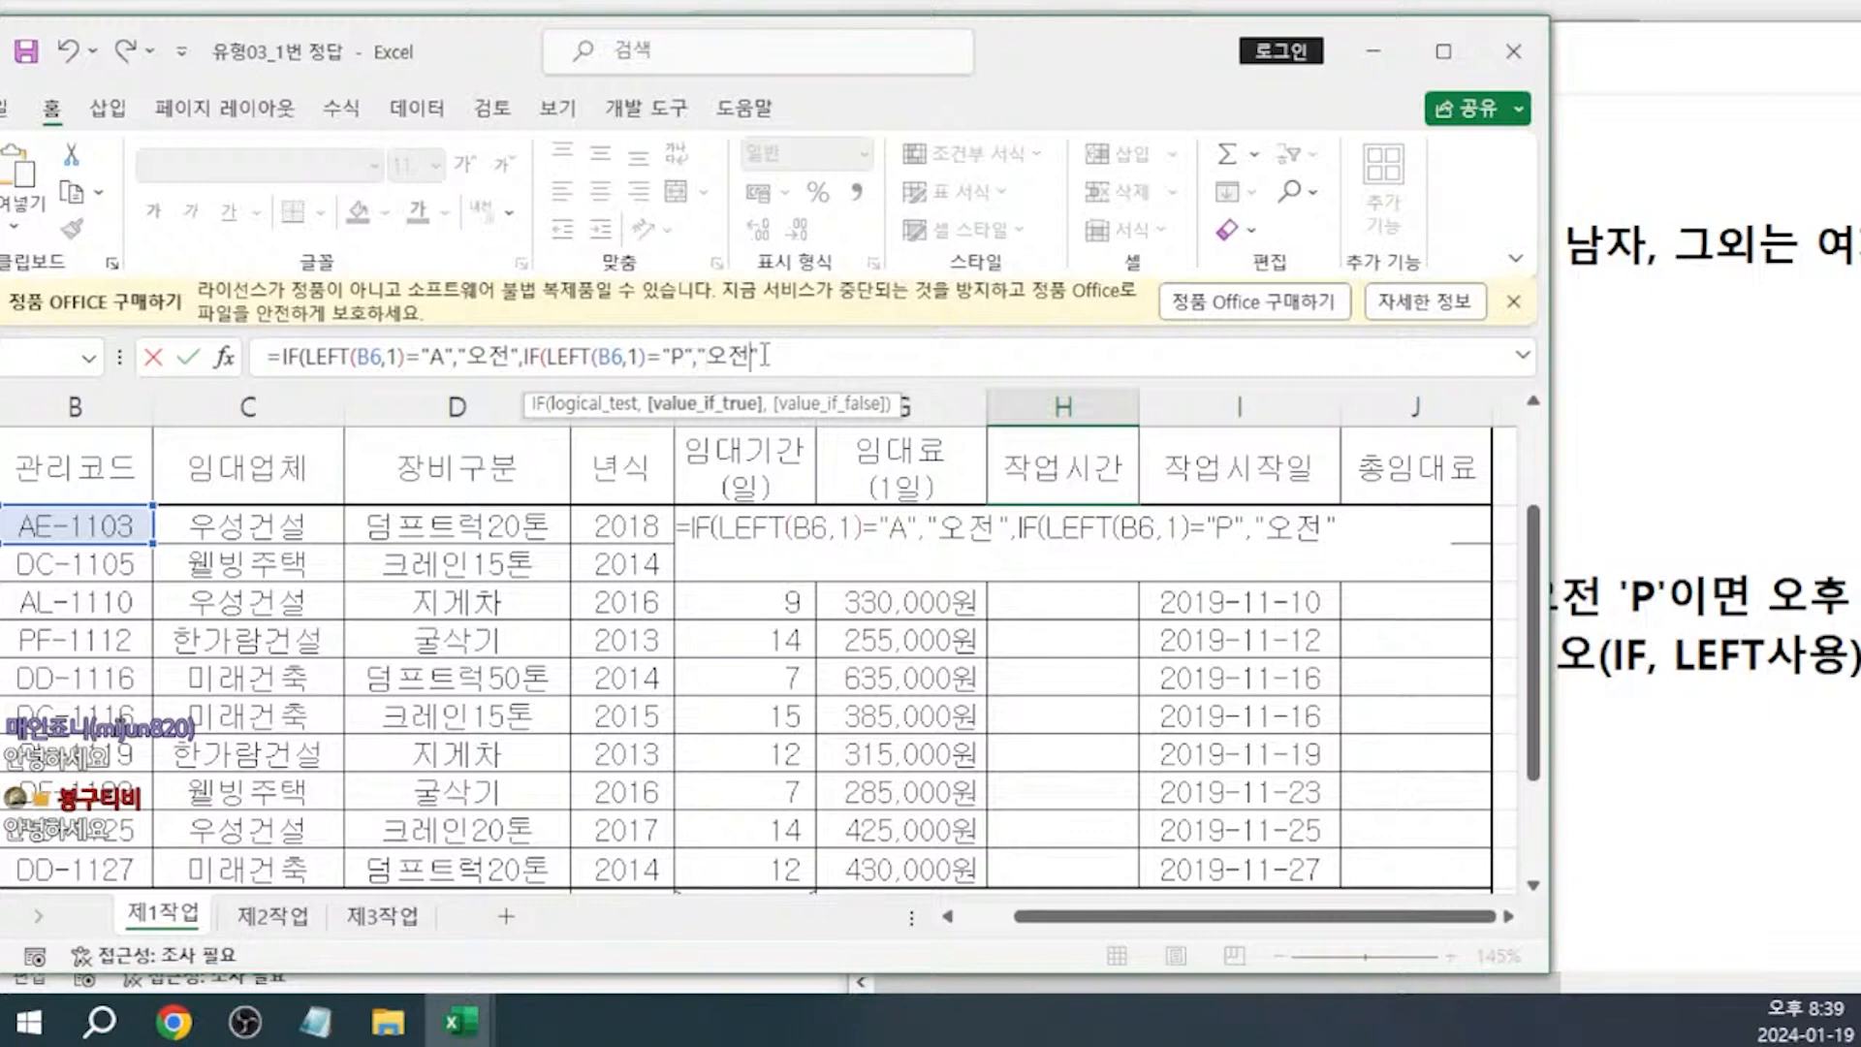
pyautogui.press('BackSpace')
pyautogui.press('BackSpace')
pyautogui.write('d')
pyautogui.press('BackSpace')
pyautogui.write('오후')
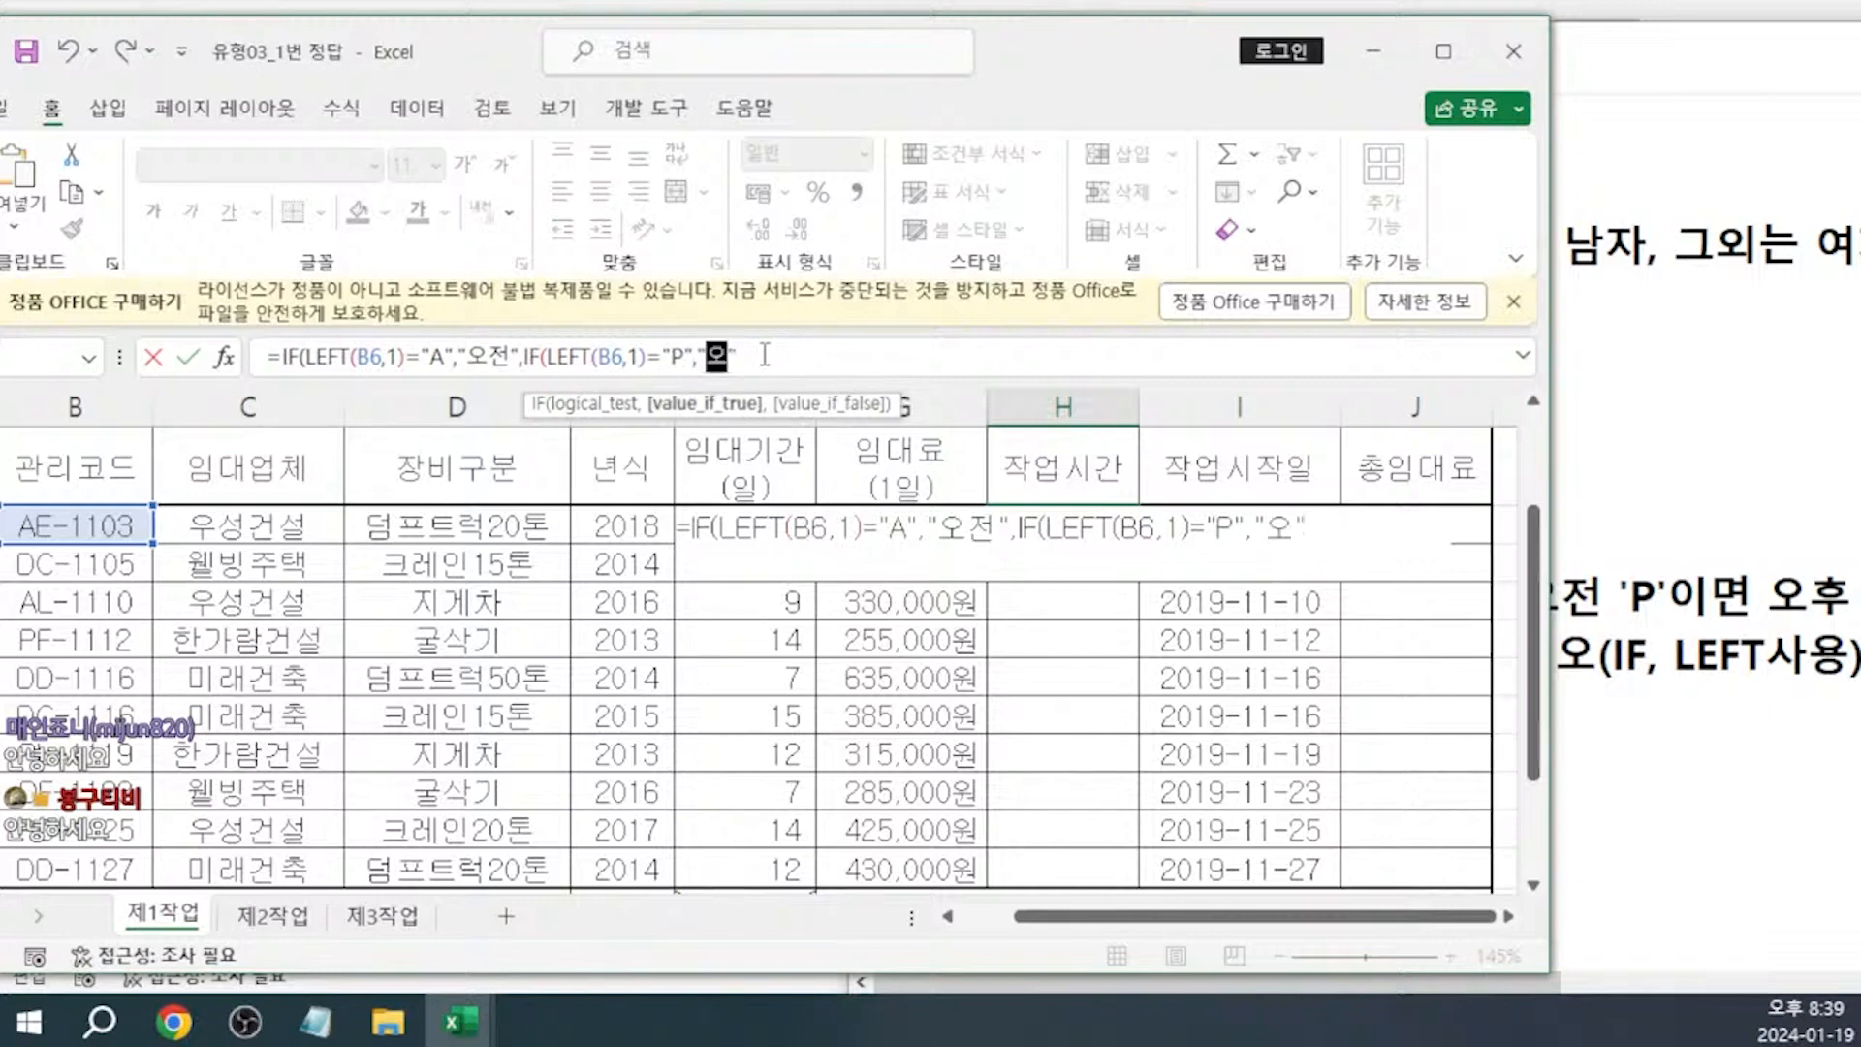
pyautogui.press('Right')
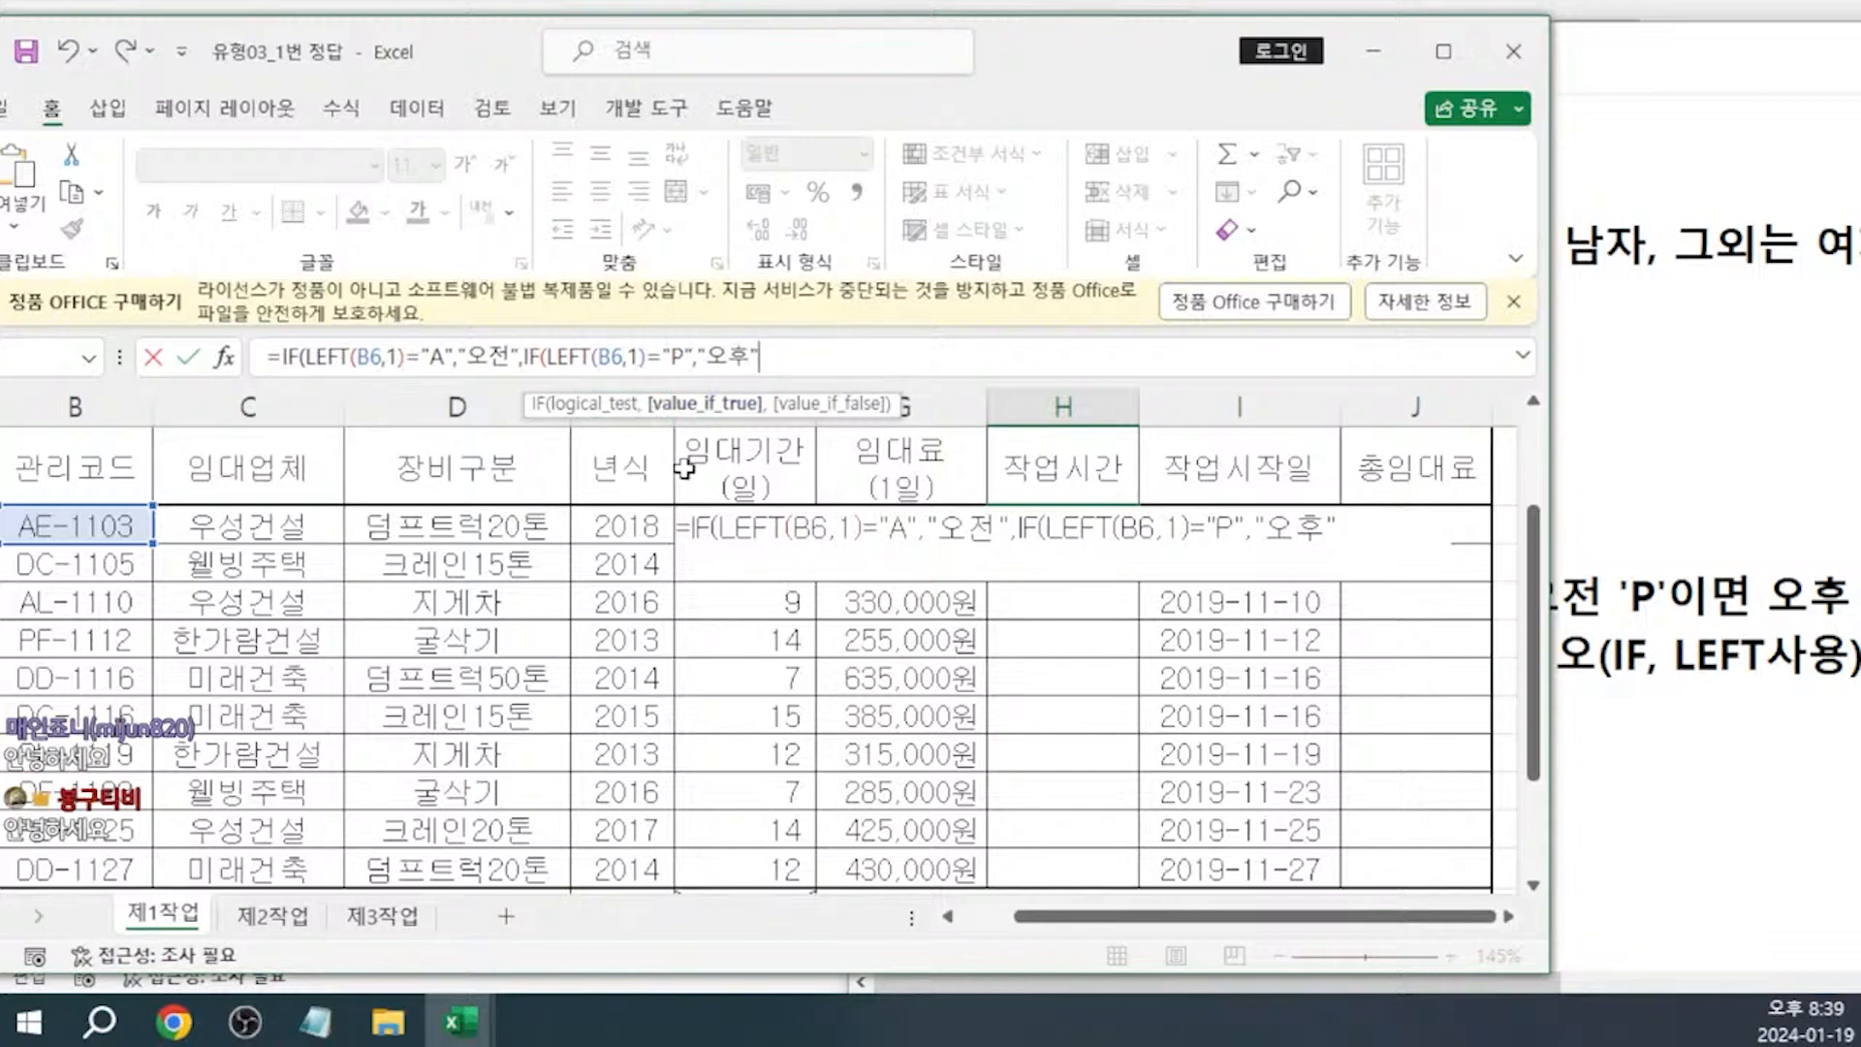
# Finish the nested formula with the false value "종일", close both IFs, and fill the formula from H6 down through H15
pyautogui.write(',')
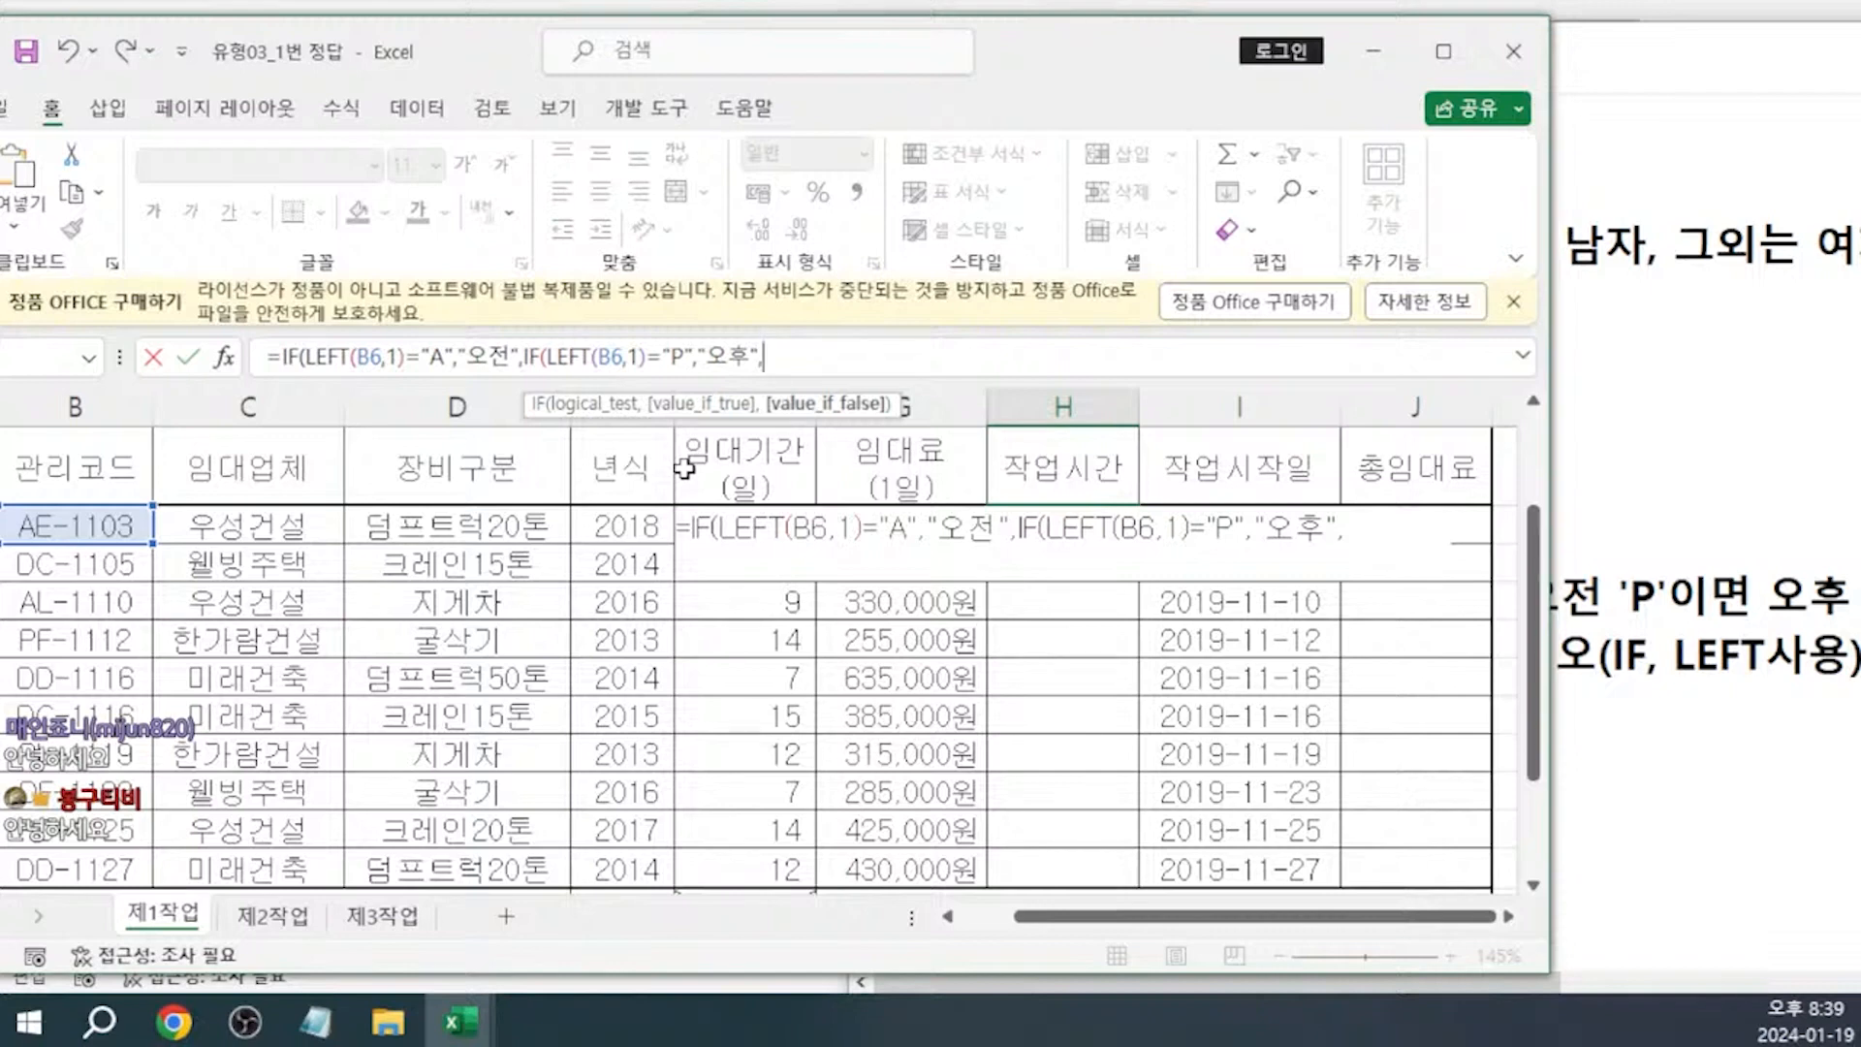
pyautogui.write('"종일')
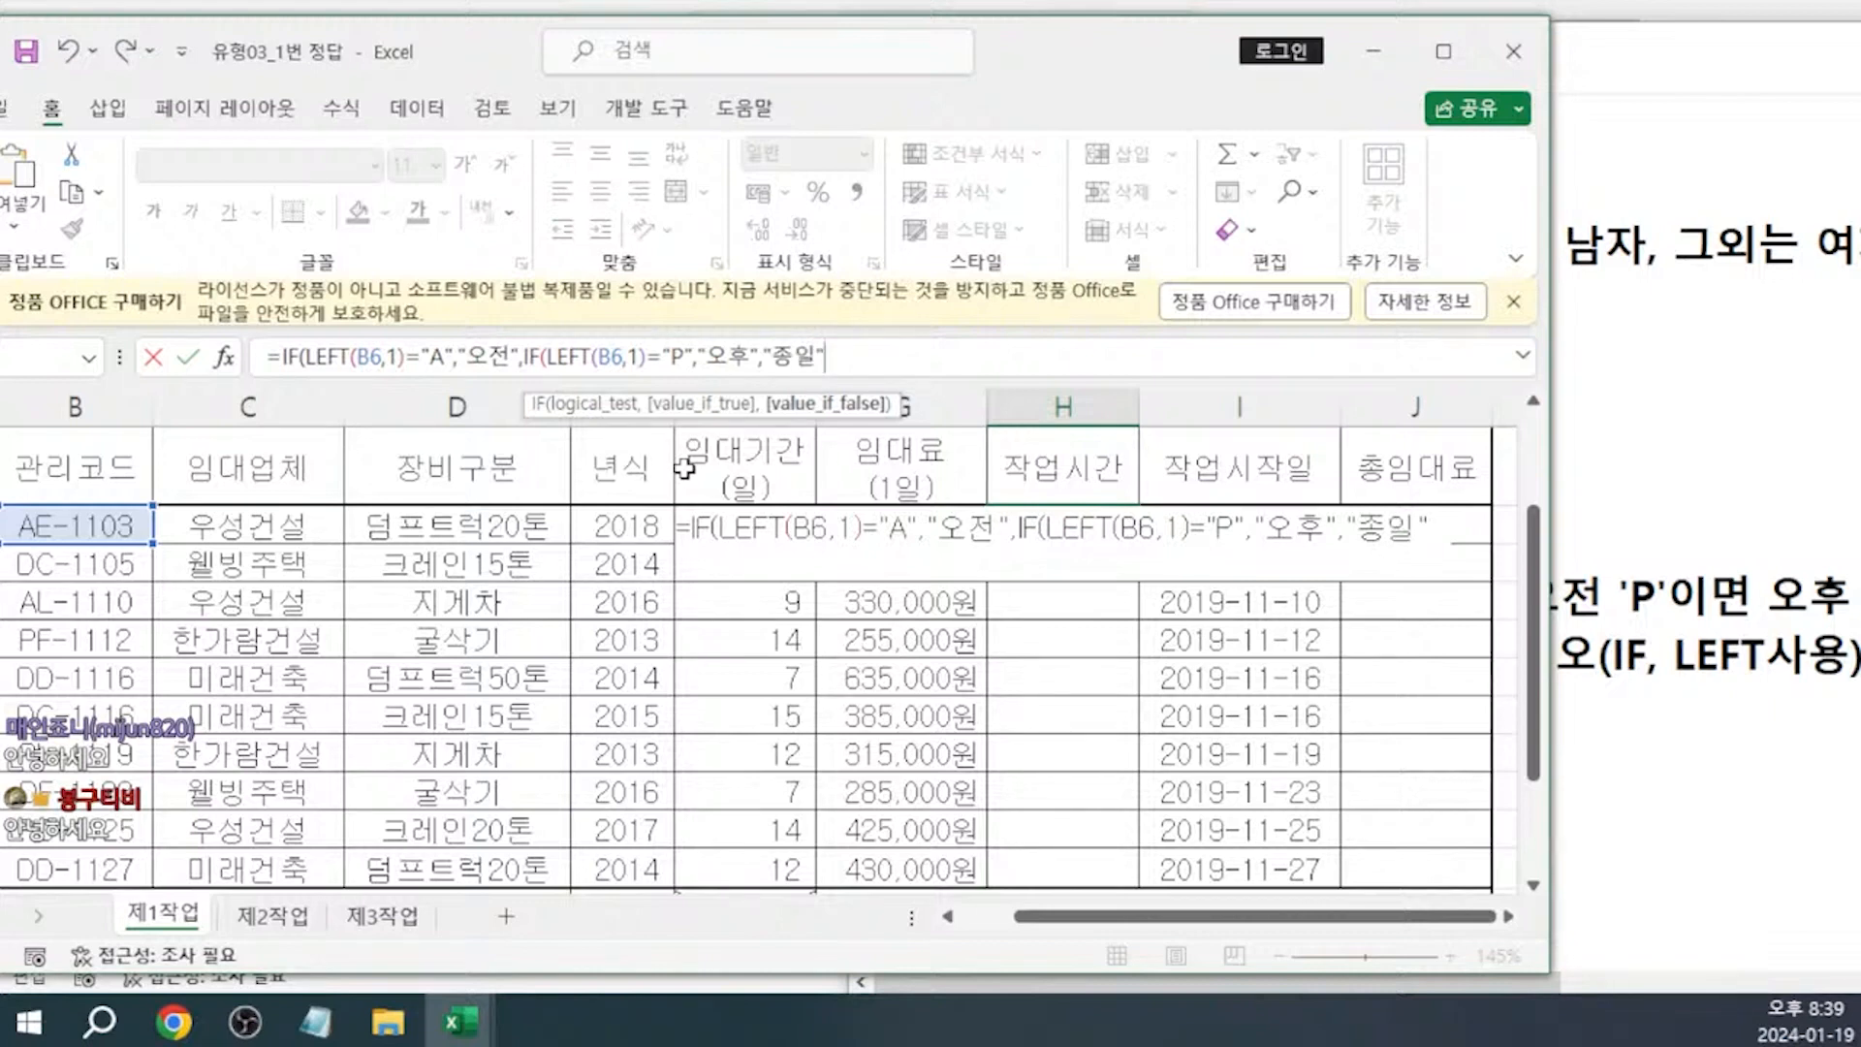
pyautogui.write(')')
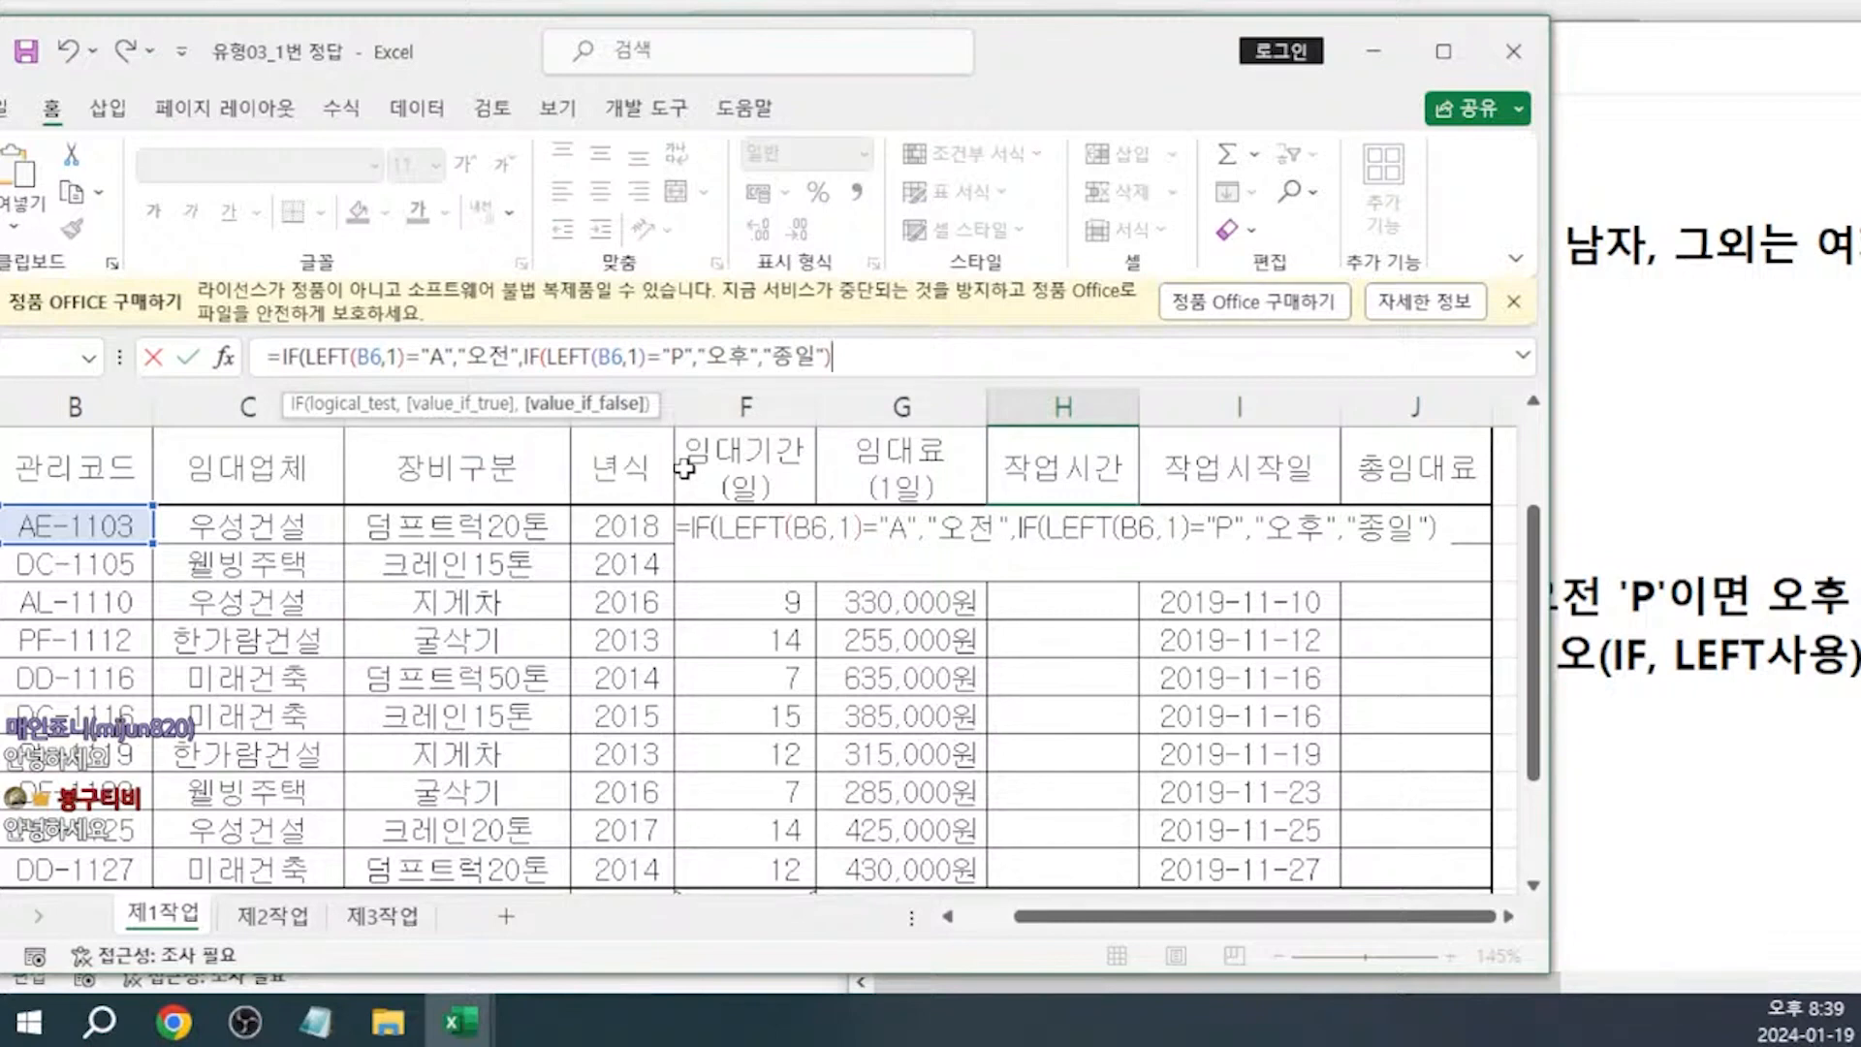
pyautogui.write(')')
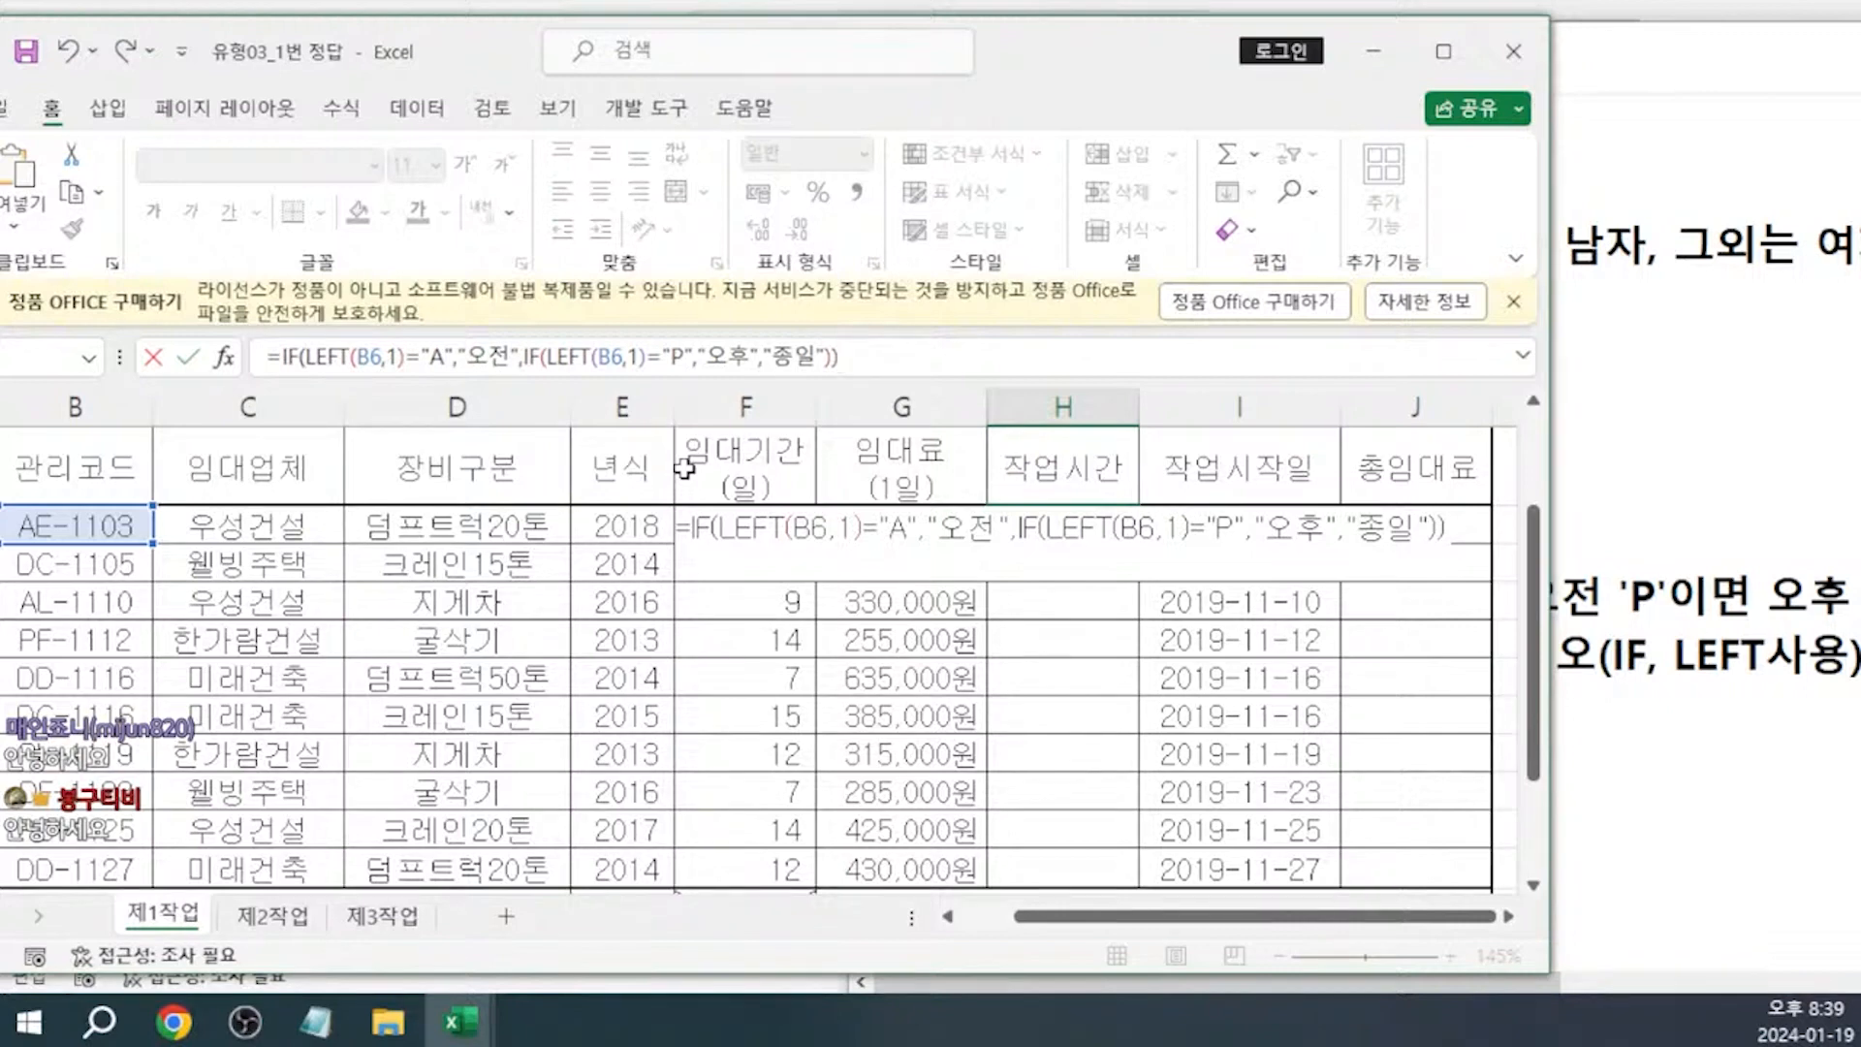
pyautogui.press('Return')
pyautogui.click(1004, 531)
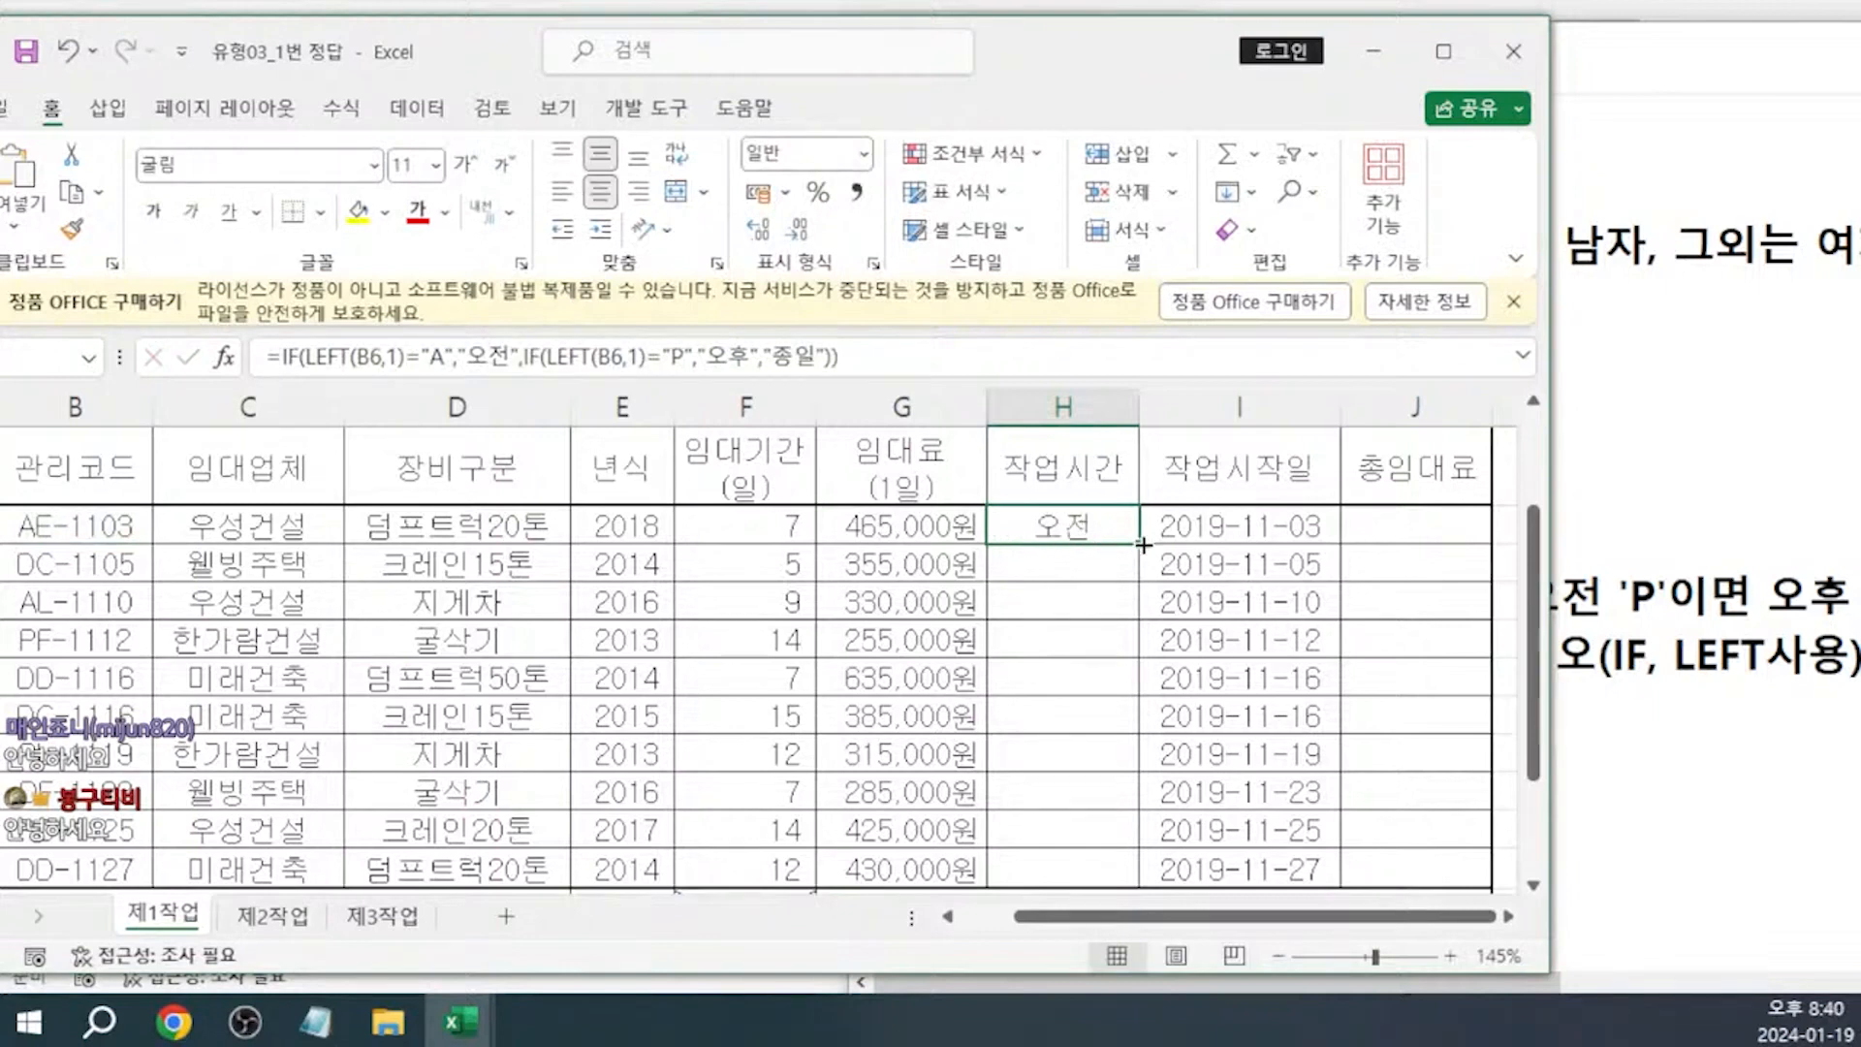
pyautogui.moveTo(1143, 545); pyautogui.dragTo(1132, 872)
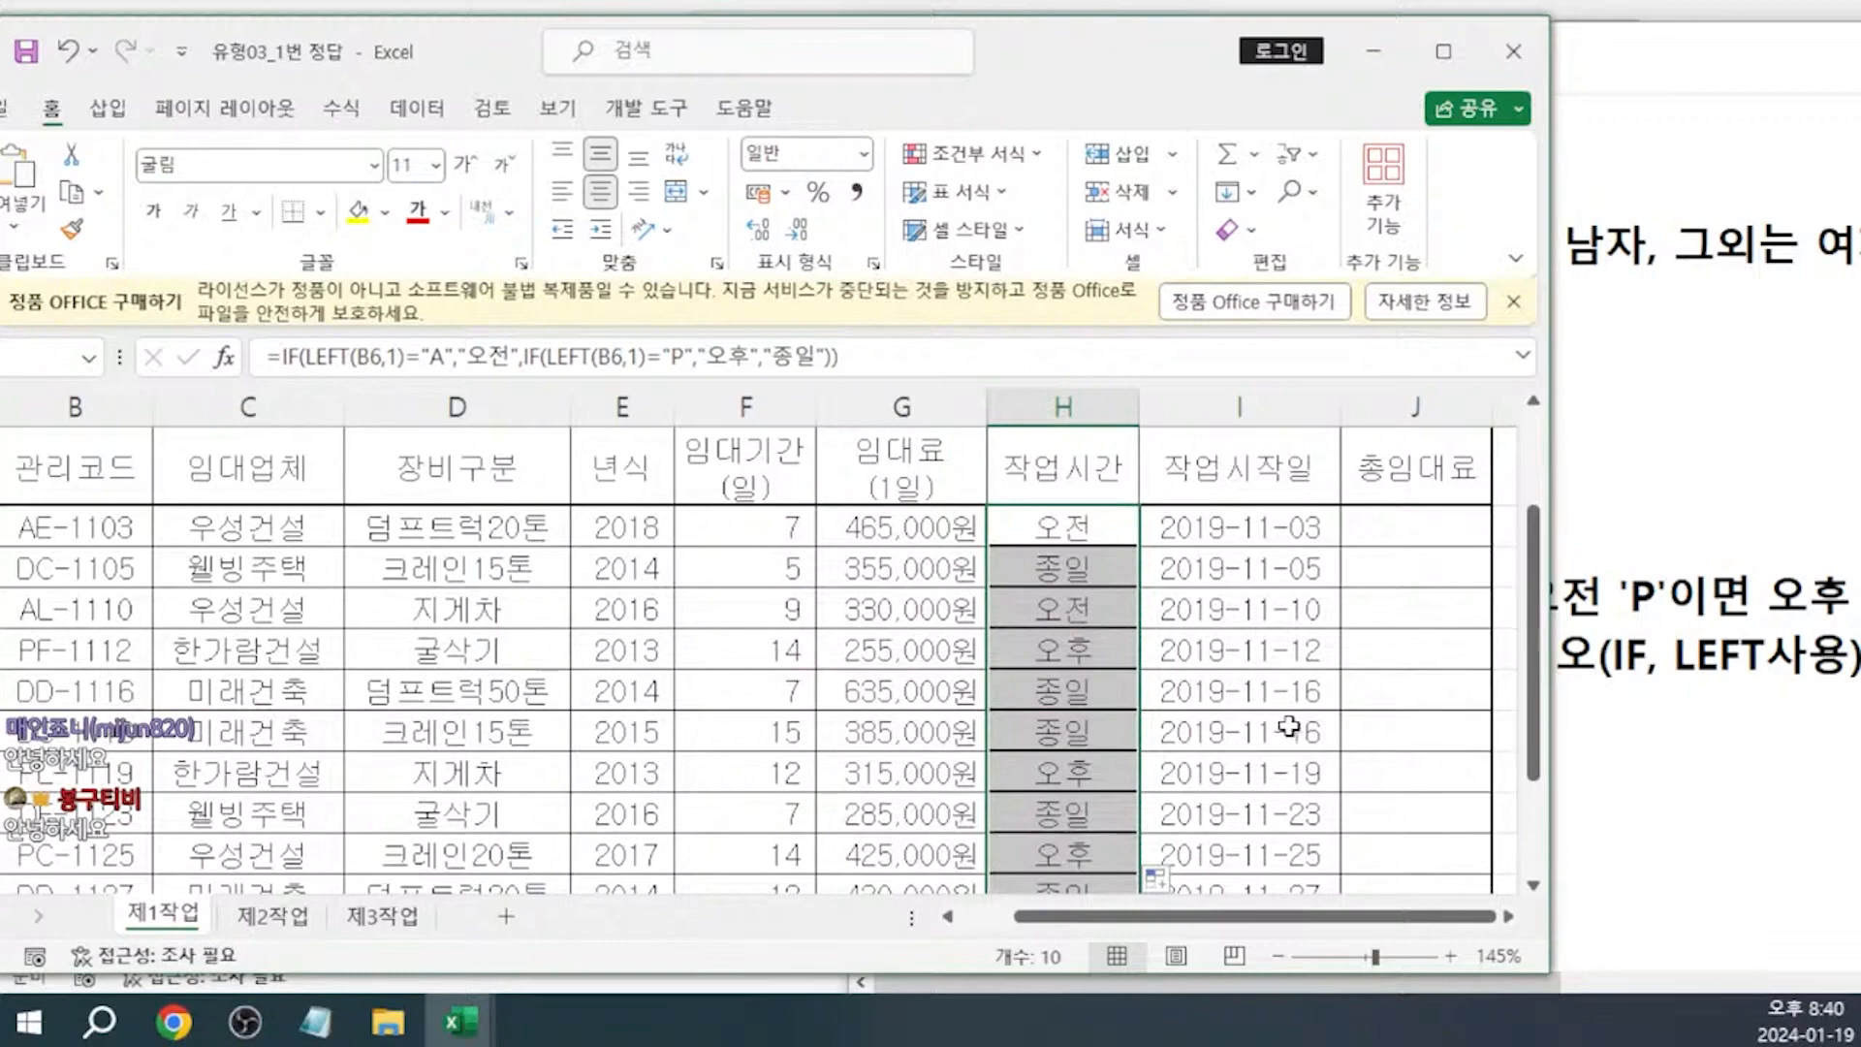